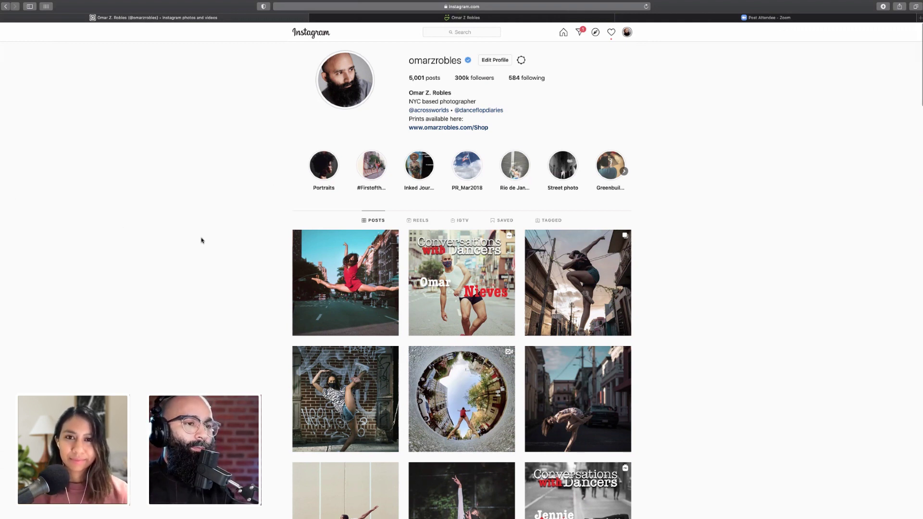
Step: Preview the two newest posts on the Instagram profile and show the profile's IGTV videos
{"action": "scroll", "coordinate": [258, 241], "scroll_direction": "down", "scroll_amount": 1}
{"action": "left_click", "coordinate": [328, 245]}
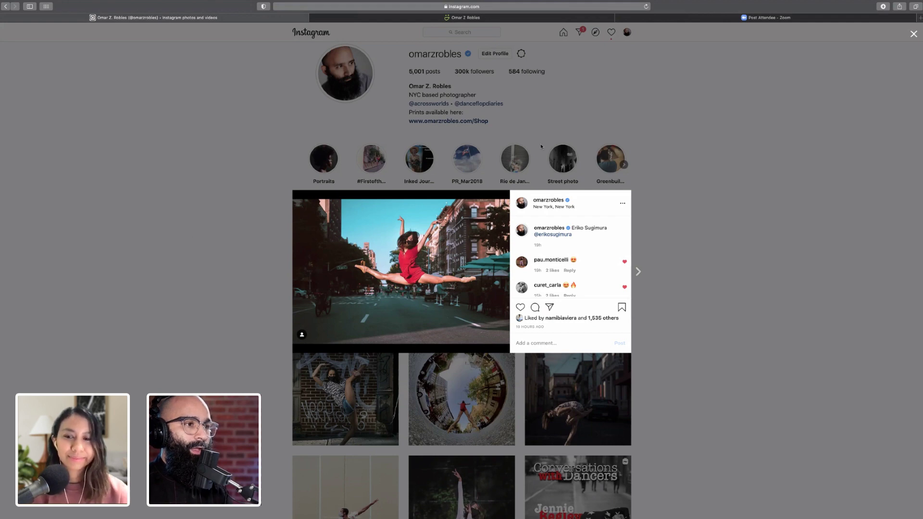
{"action": "left_click", "coordinate": [742, 145]}
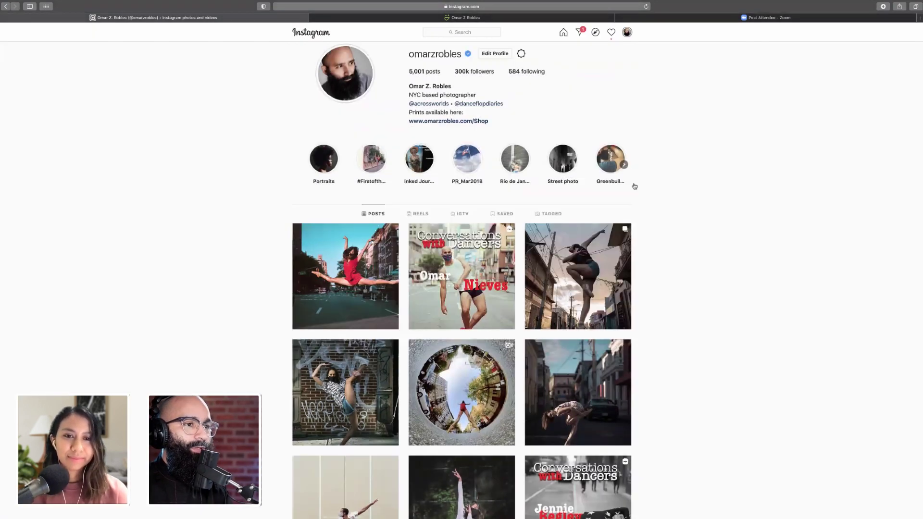
{"action": "left_click", "coordinate": [482, 248]}
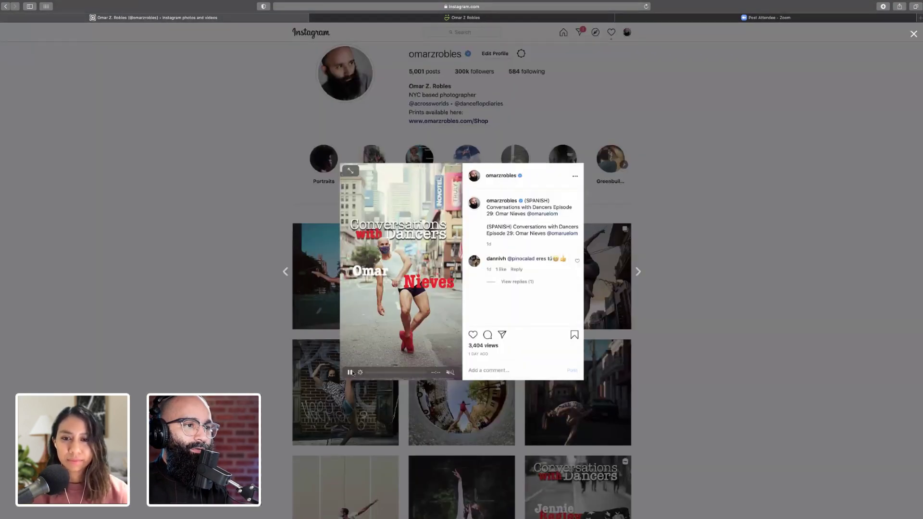
{"action": "left_click", "coordinate": [236, 309]}
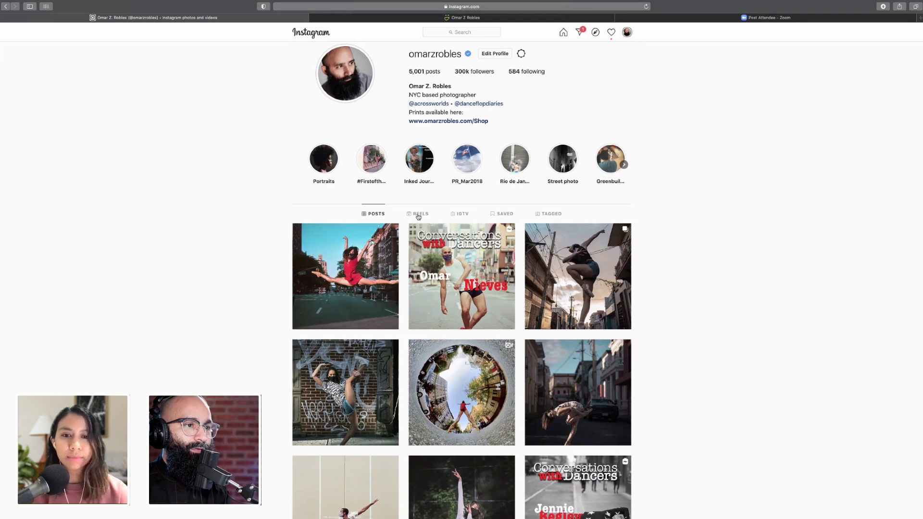
{"action": "left_click", "coordinate": [464, 214]}
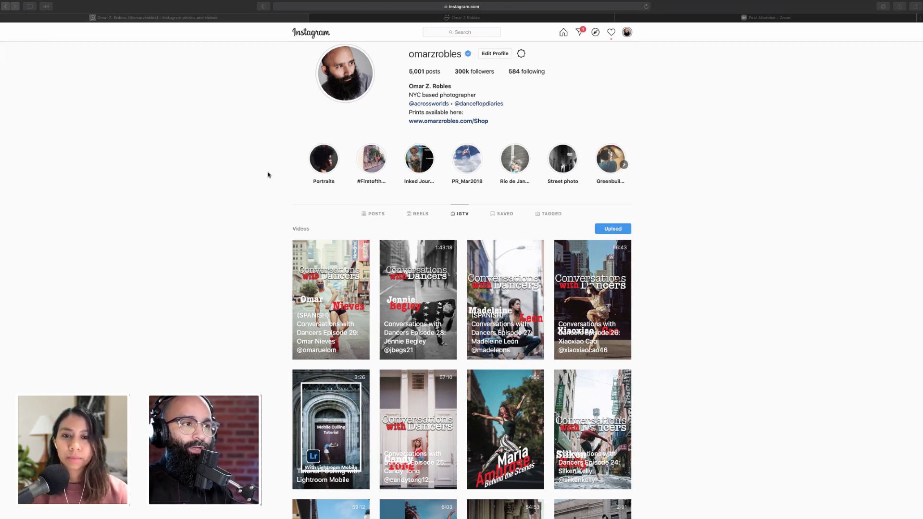
Step: Switch to the photographer's website and browse the Dance in 35 gallery among the shop's prints
{"action": "left_click", "coordinate": [506, 20]}
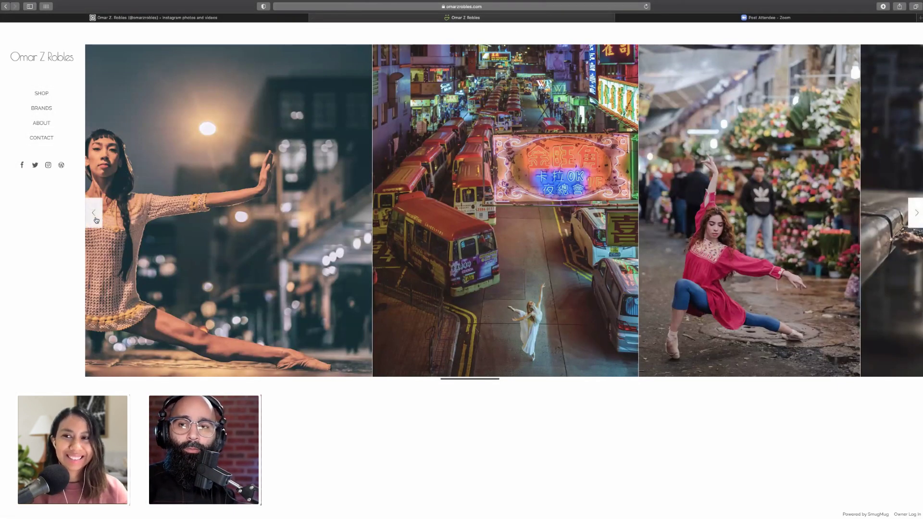
{"action": "left_click", "coordinate": [94, 214]}
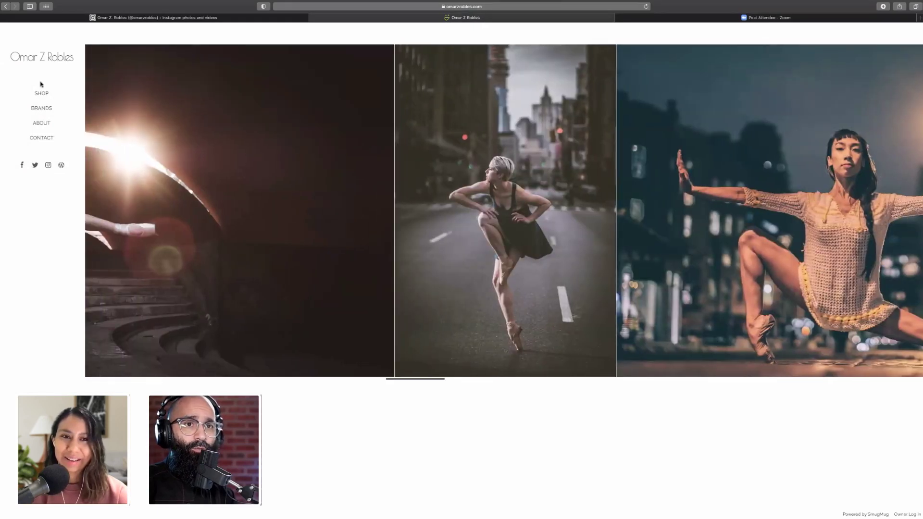
{"action": "left_click", "coordinate": [41, 93]}
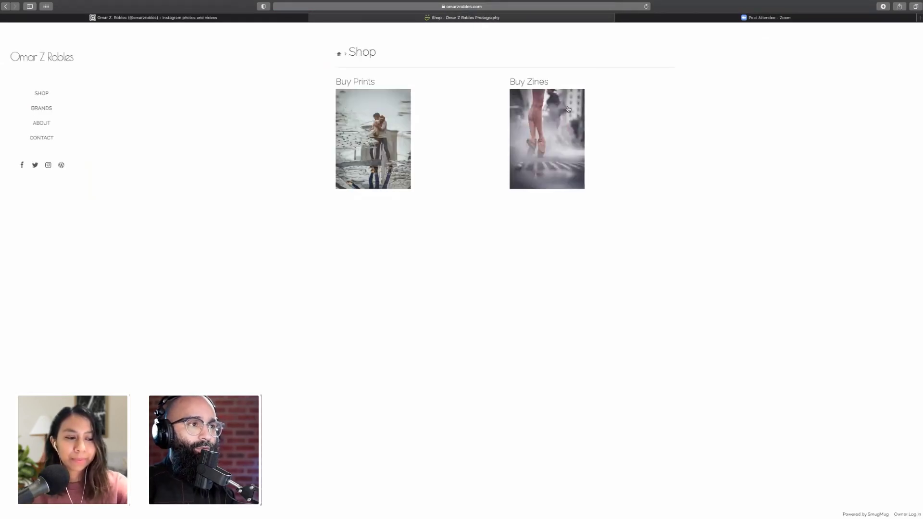
{"action": "left_click", "coordinate": [370, 106]}
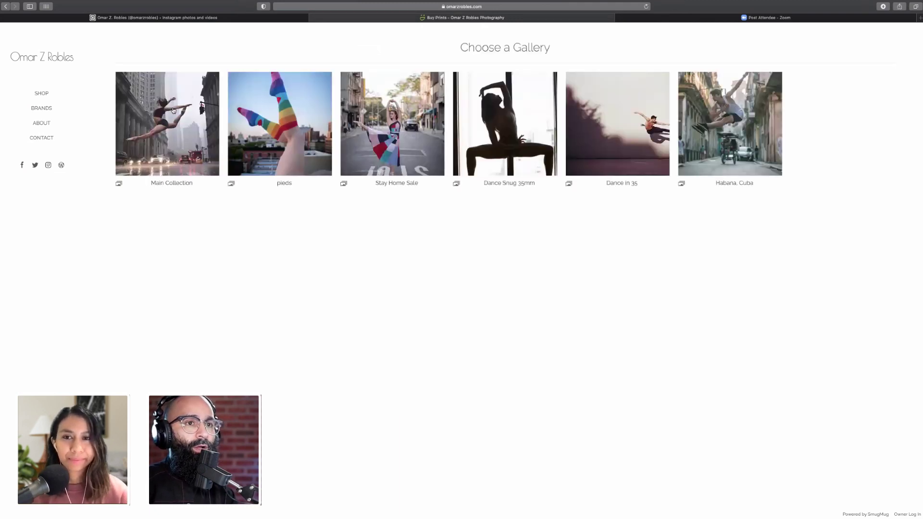
{"action": "left_click", "coordinate": [628, 137]}
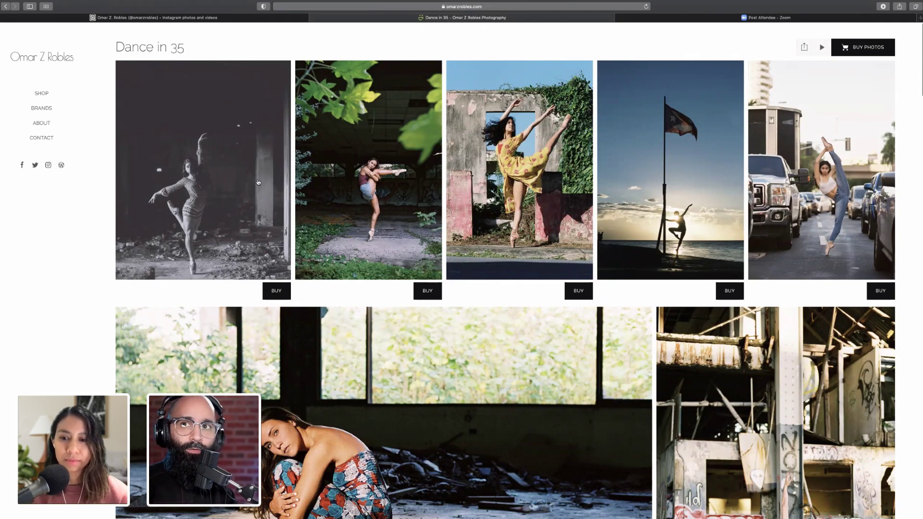
{"action": "scroll", "coordinate": [259, 183], "scroll_direction": "down", "scroll_amount": 12}
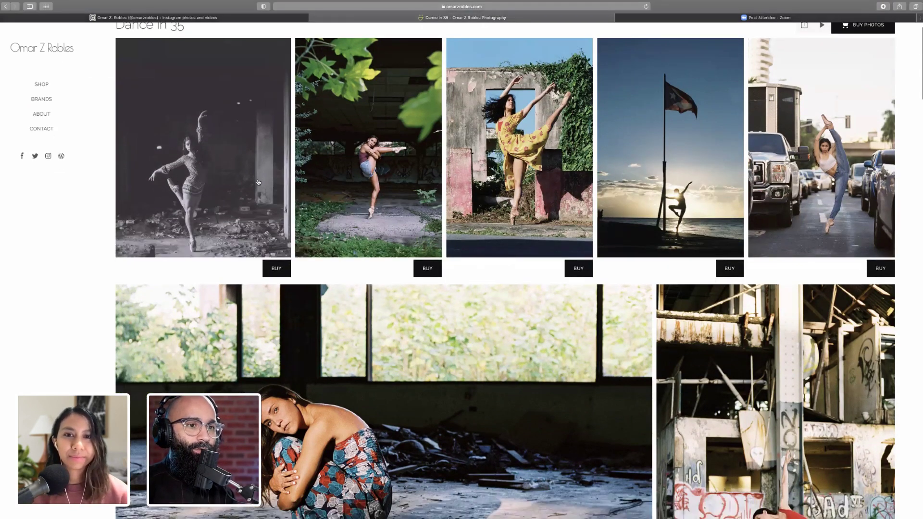
{"action": "scroll", "coordinate": [259, 182], "scroll_direction": "down", "scroll_amount": 5}
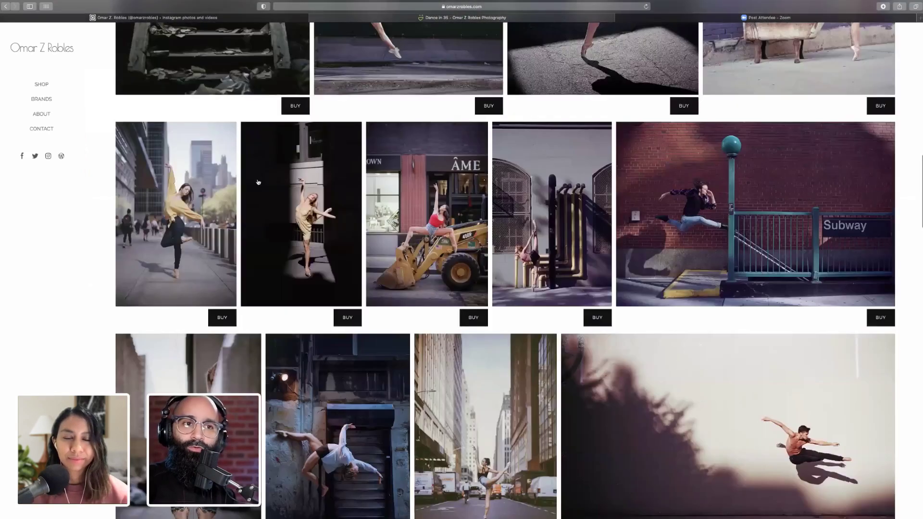
{"action": "scroll", "coordinate": [258, 182], "scroll_direction": "up", "scroll_amount": 20}
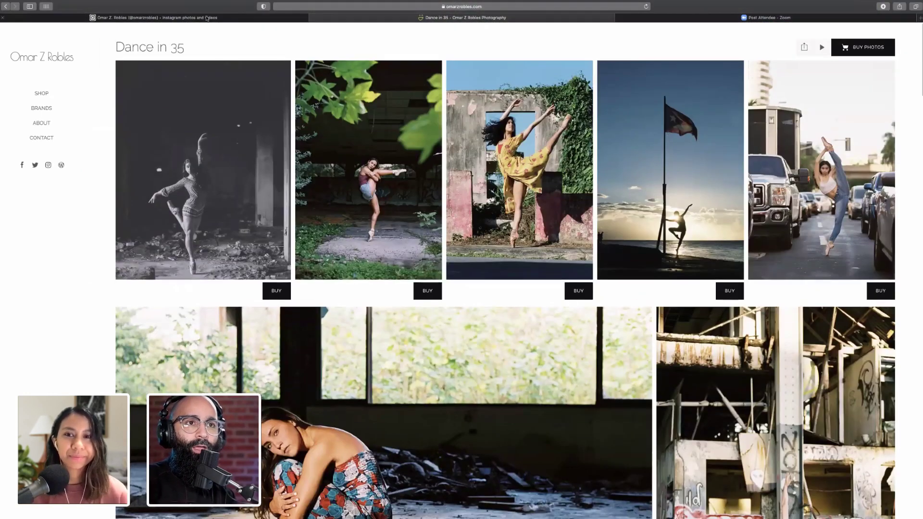
Step: Revisit the Instagram profile and return to the home page of the photographer's website
{"action": "mouse_move", "coordinate": [207, 18]}
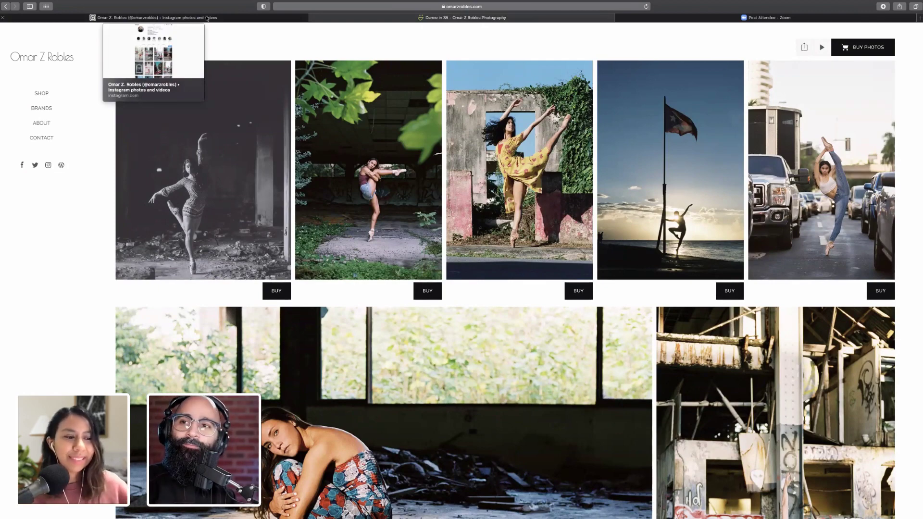
{"action": "left_click", "coordinate": [207, 17]}
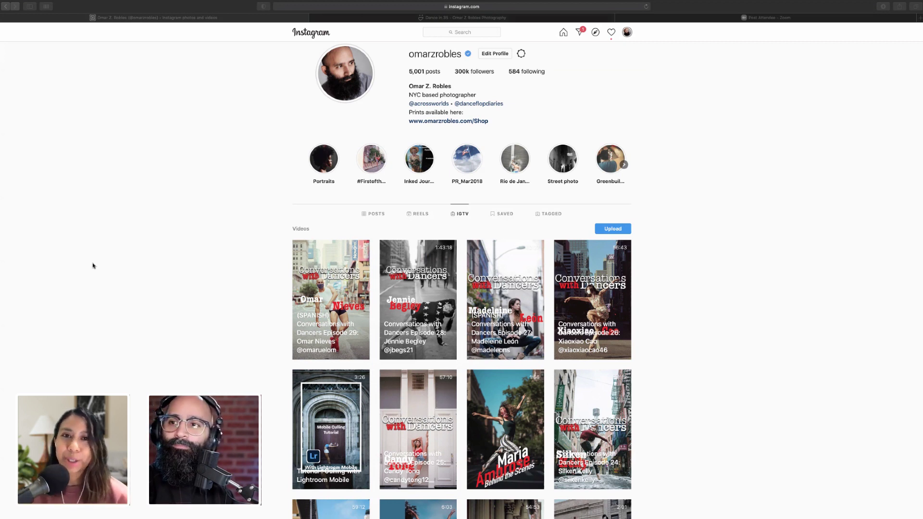
{"action": "left_click", "coordinate": [394, 17]}
{"action": "left_click", "coordinate": [59, 62]}
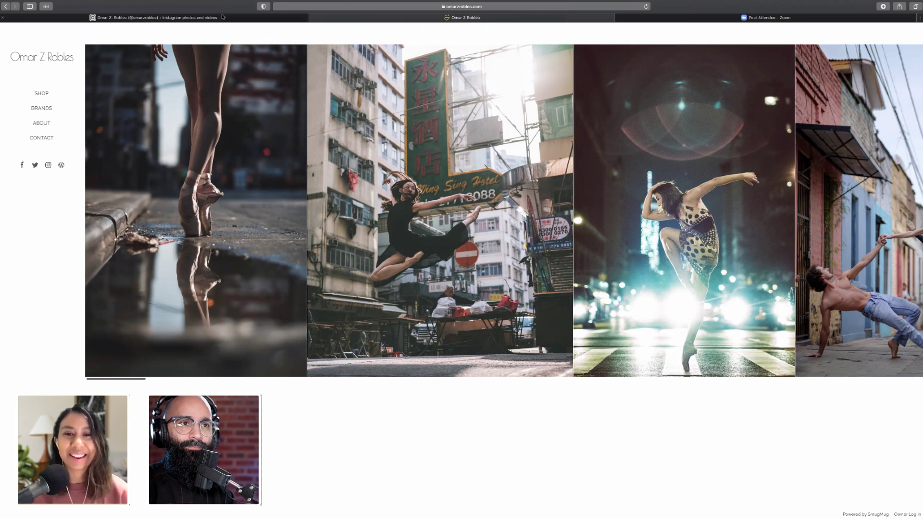
{"action": "mouse_move", "coordinate": [222, 18]}
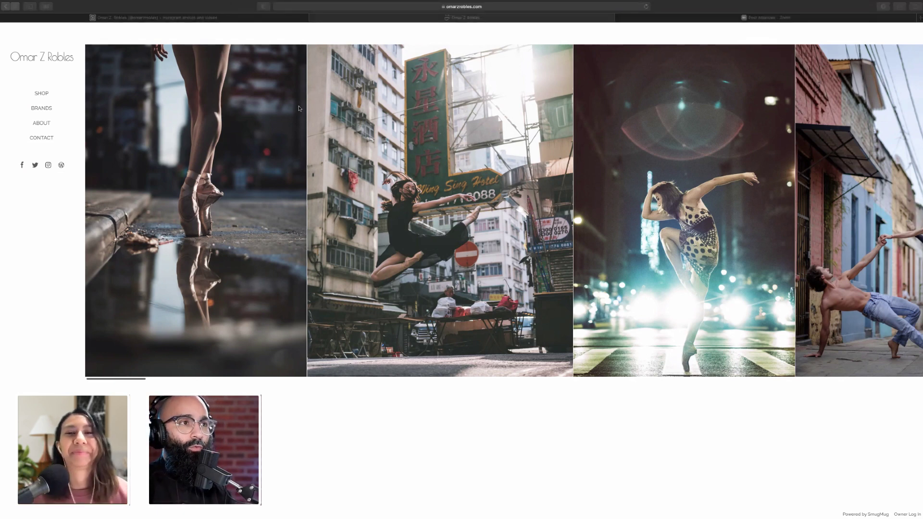
Step: Switch to Lightroom and move the portrait of the shirtless tattooed man to second place in the filmstrip
{"action": "key", "text": "ctrl+Up"}
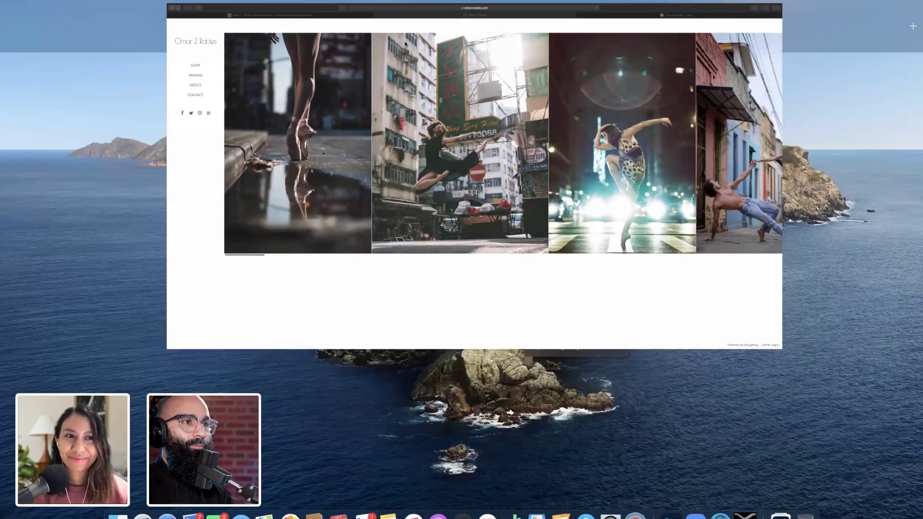
{"action": "key", "text": "ctrl+Right"}
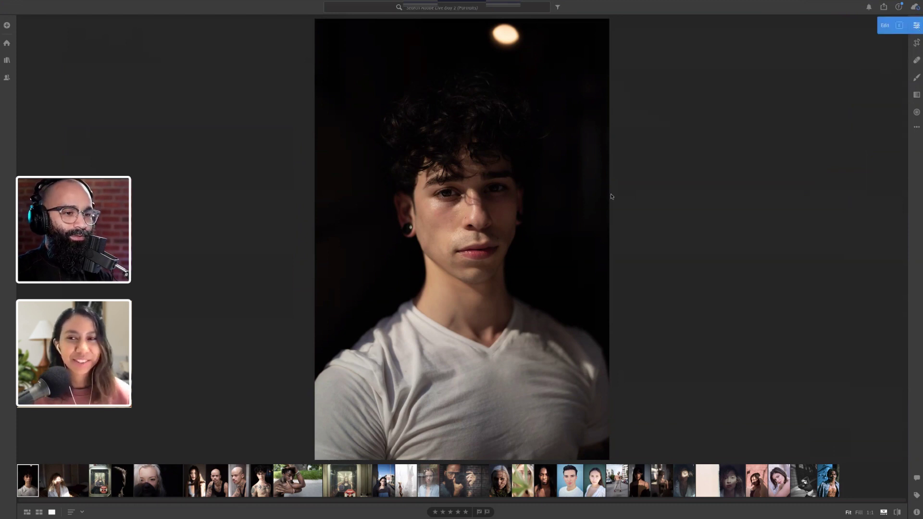
{"action": "left_click_drag", "start_coordinate": [260, 482], "coordinate": [48, 478]}
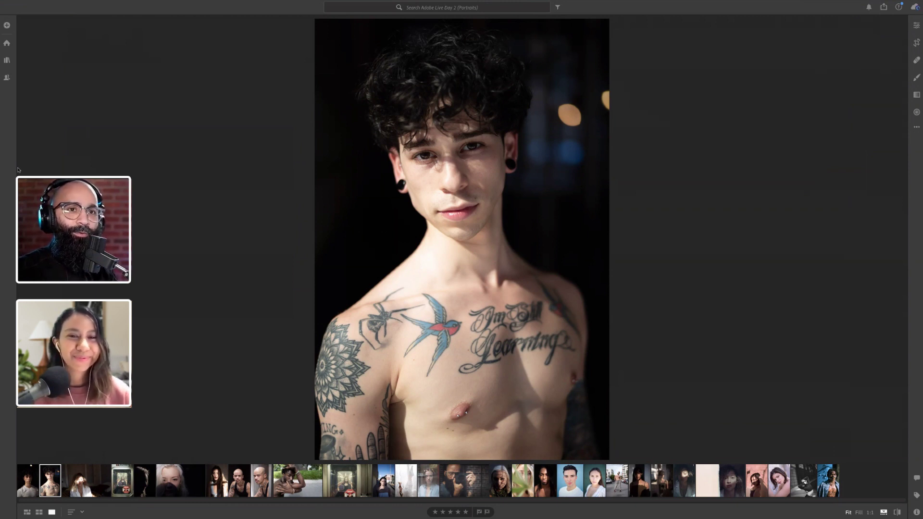
Step: Show the photo library's album list and look through its folders and albums
{"action": "left_click", "coordinate": [7, 59]}
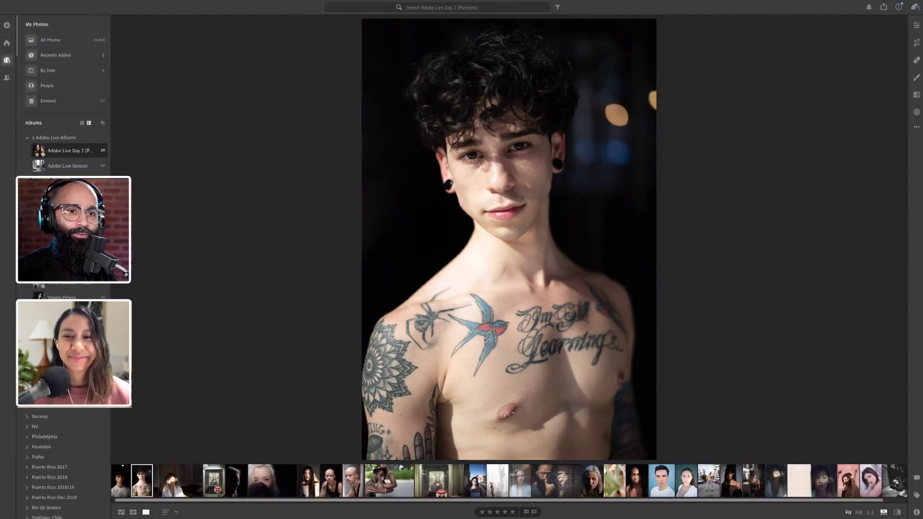
{"action": "scroll", "coordinate": [63, 96], "scroll_direction": "down", "scroll_amount": 10}
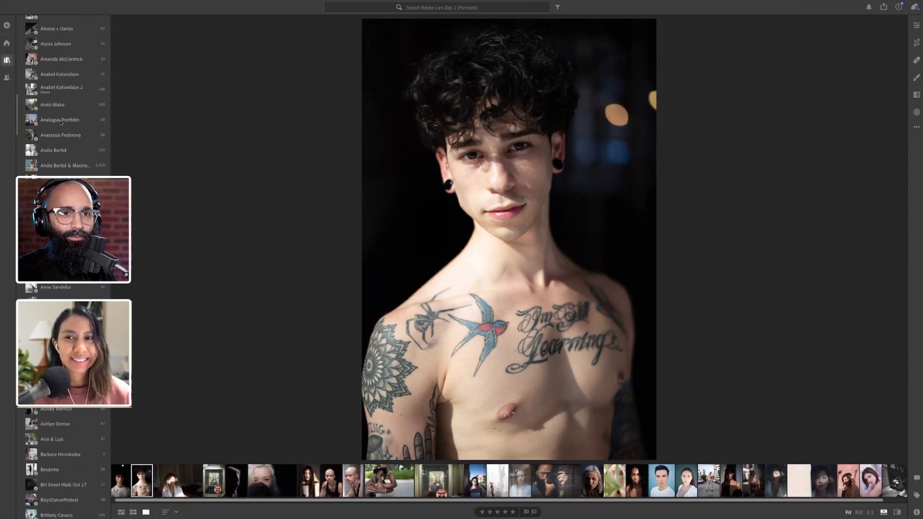
{"action": "scroll", "coordinate": [61, 123], "scroll_direction": "up", "scroll_amount": 3}
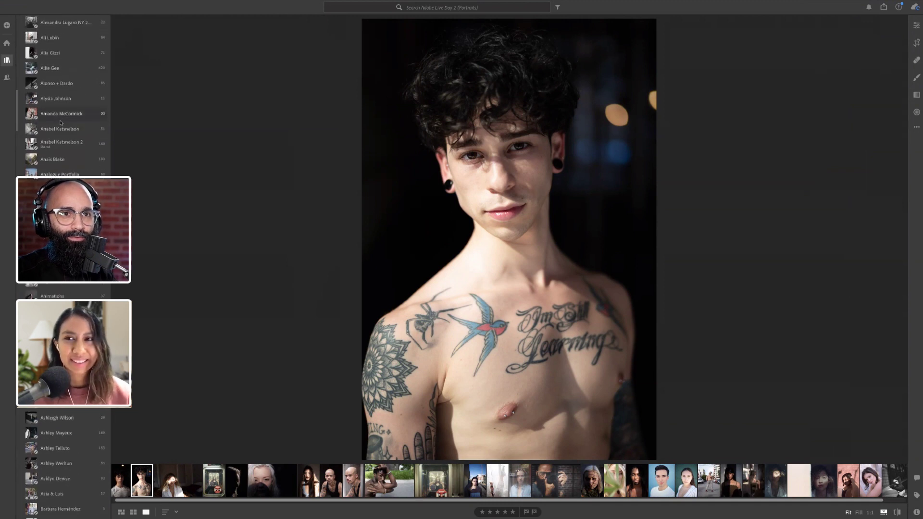
{"action": "scroll", "coordinate": [61, 123], "scroll_direction": "up", "scroll_amount": 2}
{"action": "scroll", "coordinate": [61, 123], "scroll_direction": "down", "scroll_amount": 5}
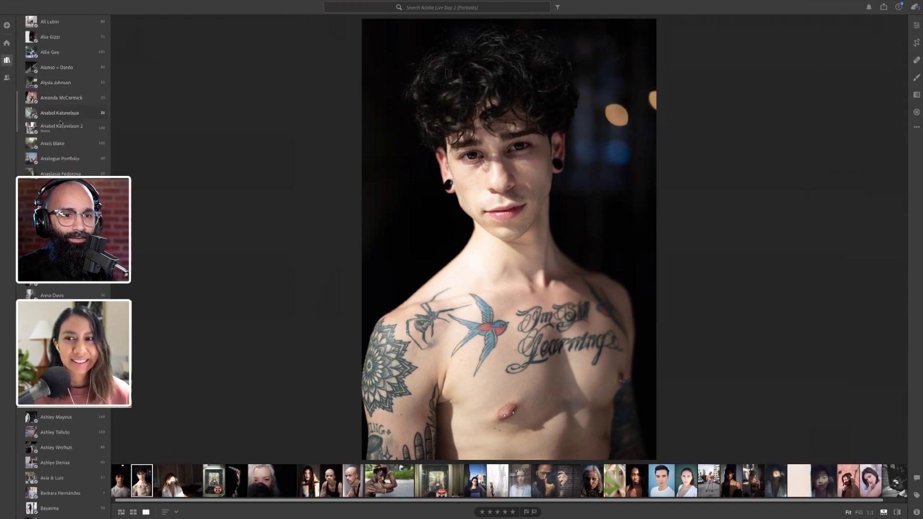
{"action": "scroll", "coordinate": [61, 123], "scroll_direction": "down", "scroll_amount": 8}
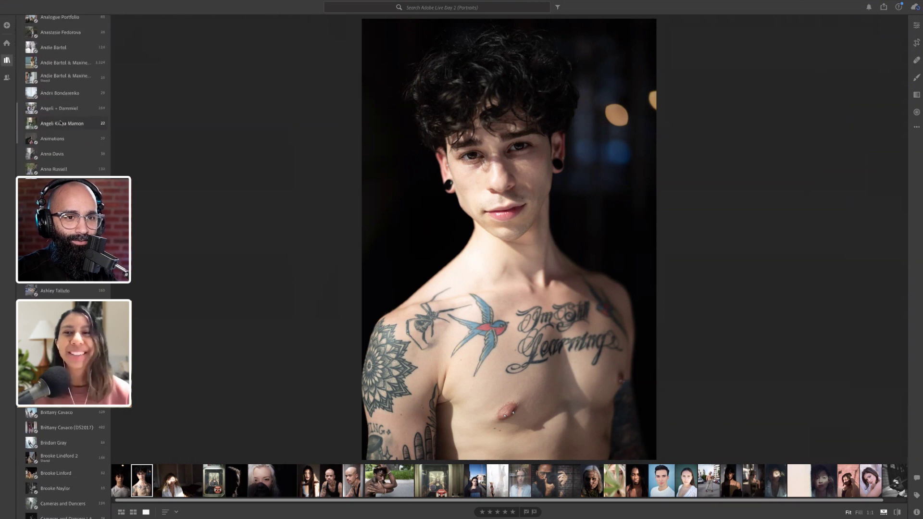
{"action": "scroll", "coordinate": [60, 123], "scroll_direction": "up", "scroll_amount": 15}
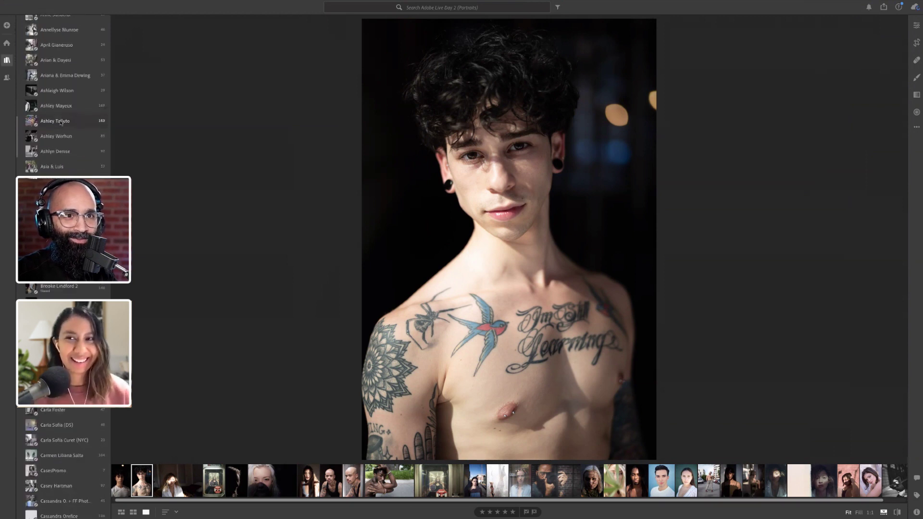
{"action": "scroll", "coordinate": [61, 123], "scroll_direction": "up", "scroll_amount": 15}
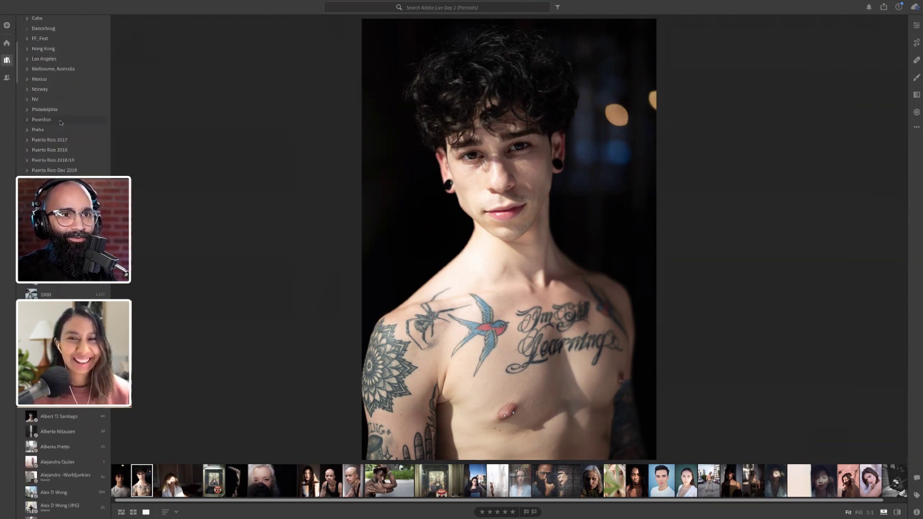
Step: Expand the Puerto Rico 2018 folder and open its first album
{"action": "left_click", "coordinate": [27, 141]}
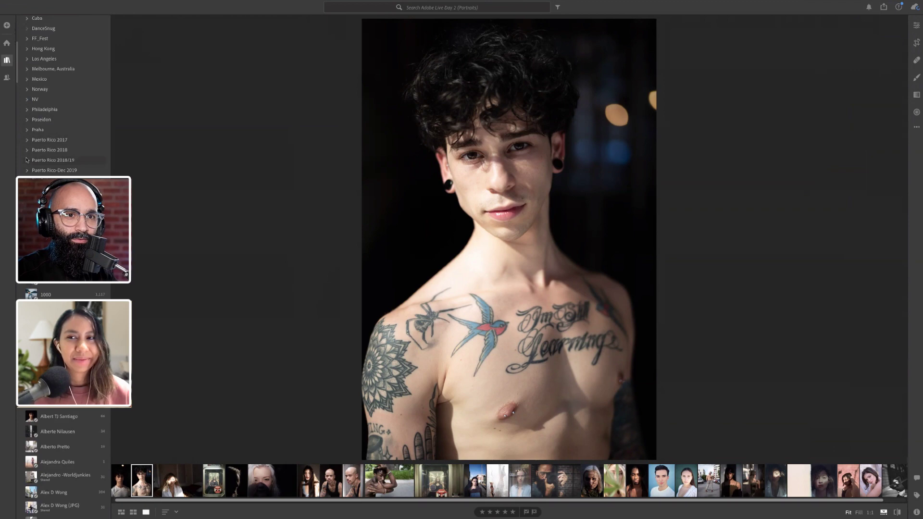
{"action": "left_click", "coordinate": [27, 151]}
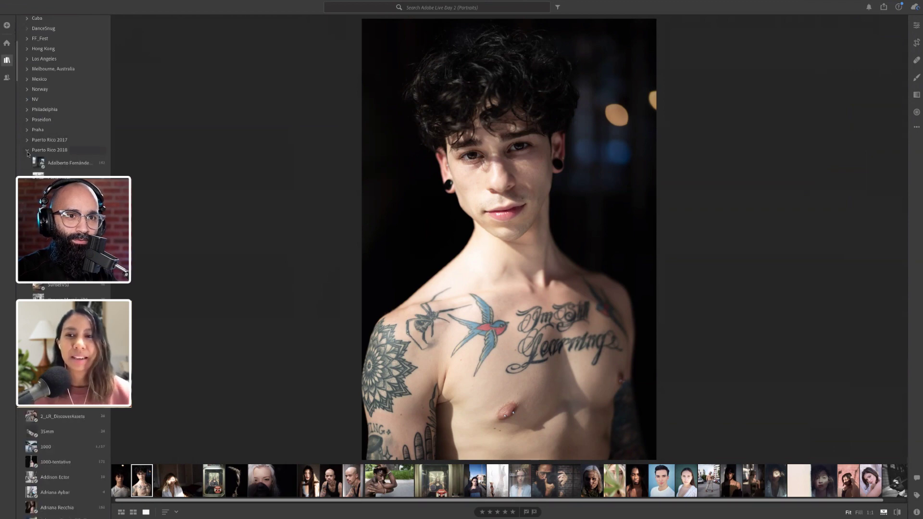
{"action": "left_click", "coordinate": [48, 166]}
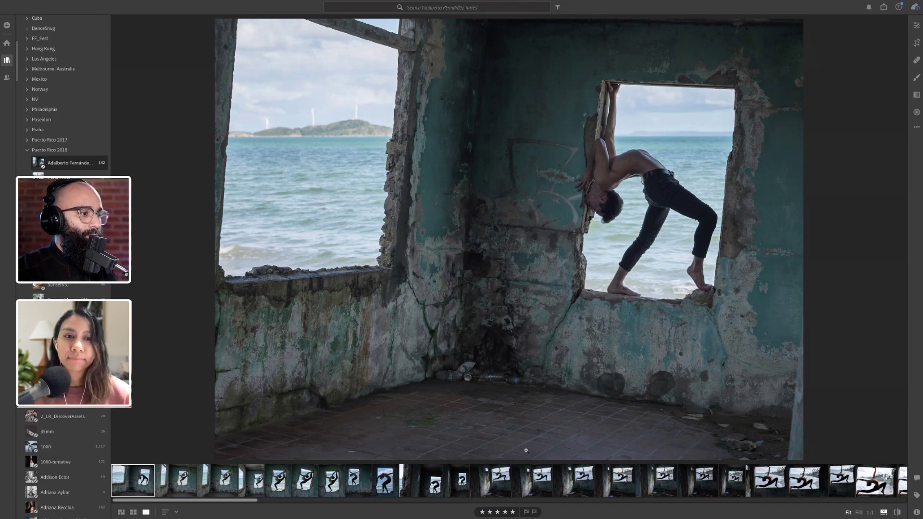
Step: Browse the album and view the dancer in the tilted ruin's window and the handstand beside the bare trees
{"action": "scroll", "coordinate": [468, 489], "scroll_direction": "down", "scroll_amount": 1}
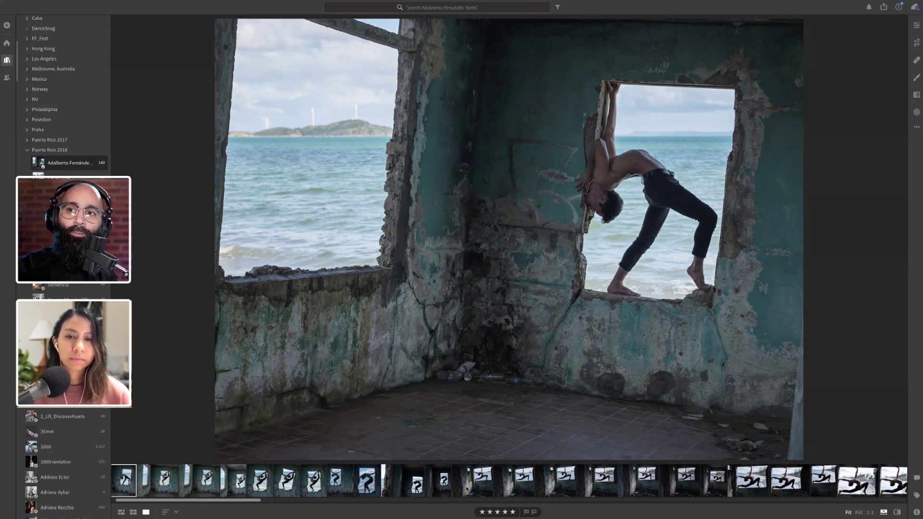
{"action": "scroll", "coordinate": [466, 489], "scroll_direction": "down", "scroll_amount": 5}
{"action": "scroll", "coordinate": [466, 489], "scroll_direction": "down", "scroll_amount": 10}
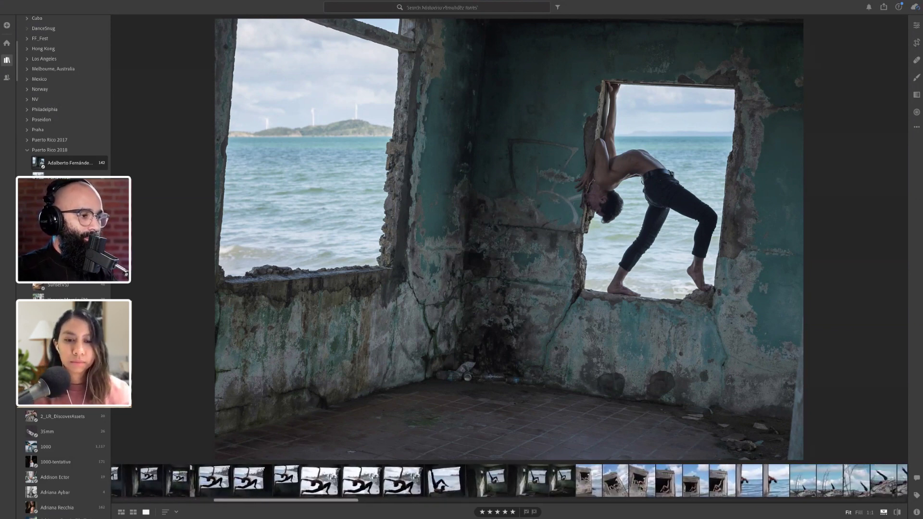
{"action": "left_click", "coordinate": [642, 481]}
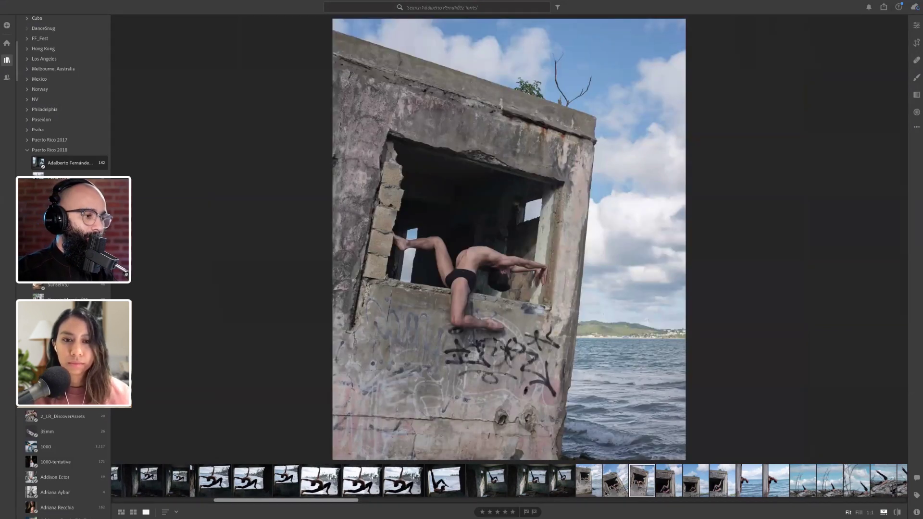
{"action": "scroll", "coordinate": [657, 482], "scroll_direction": "down", "scroll_amount": 2}
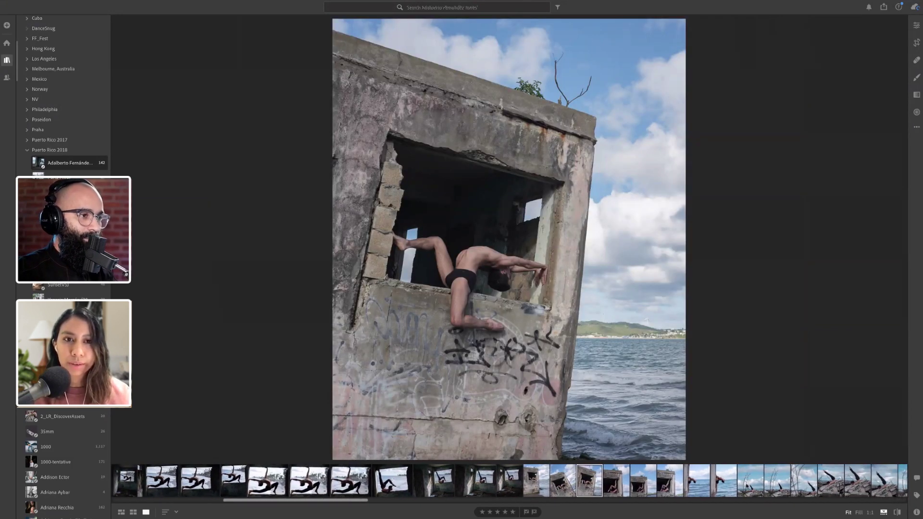
{"action": "left_click", "coordinate": [747, 486]}
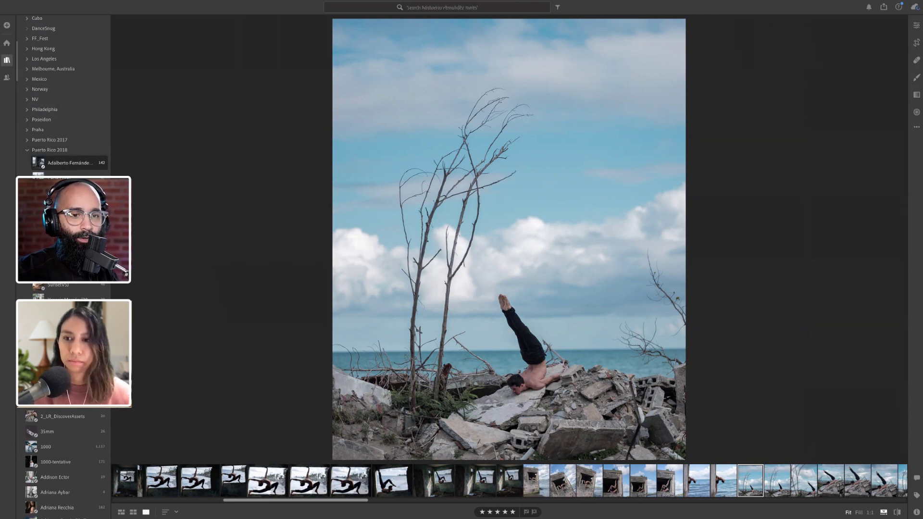
Step: Look through the album list from the Puerto Rico 2018 folder to the albums beginning with F, and return to its start
{"action": "scroll", "coordinate": [62, 260], "scroll_direction": "down", "scroll_amount": 10}
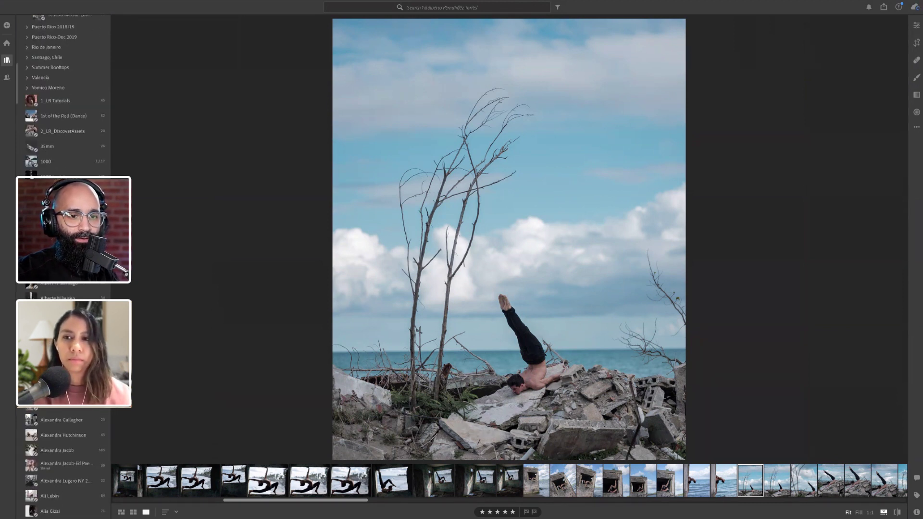
{"action": "scroll", "coordinate": [67, 421], "scroll_direction": "down", "scroll_amount": 2}
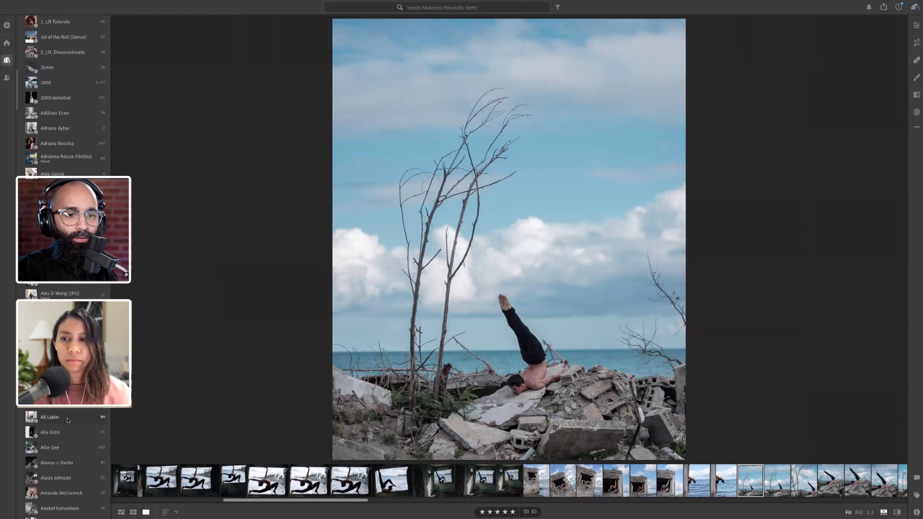
{"action": "scroll", "coordinate": [67, 420], "scroll_direction": "down", "scroll_amount": 6}
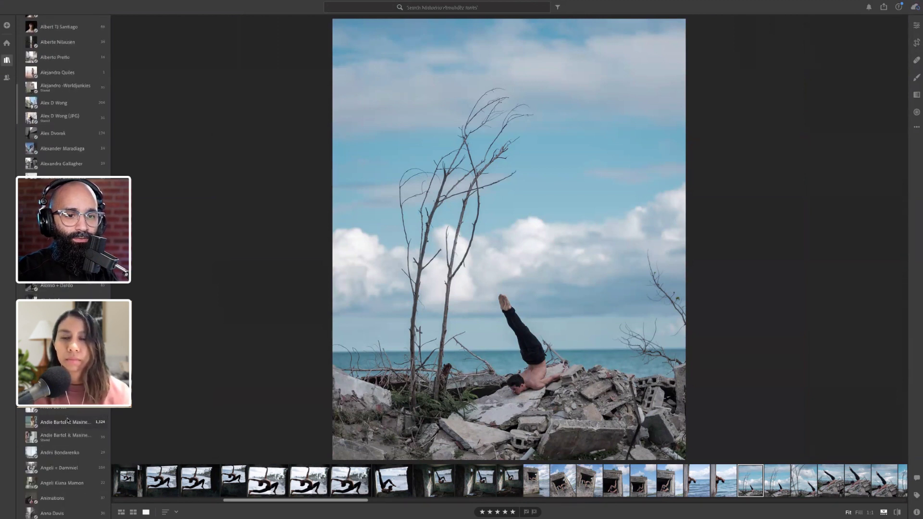
{"action": "scroll", "coordinate": [68, 421], "scroll_direction": "down", "scroll_amount": 5}
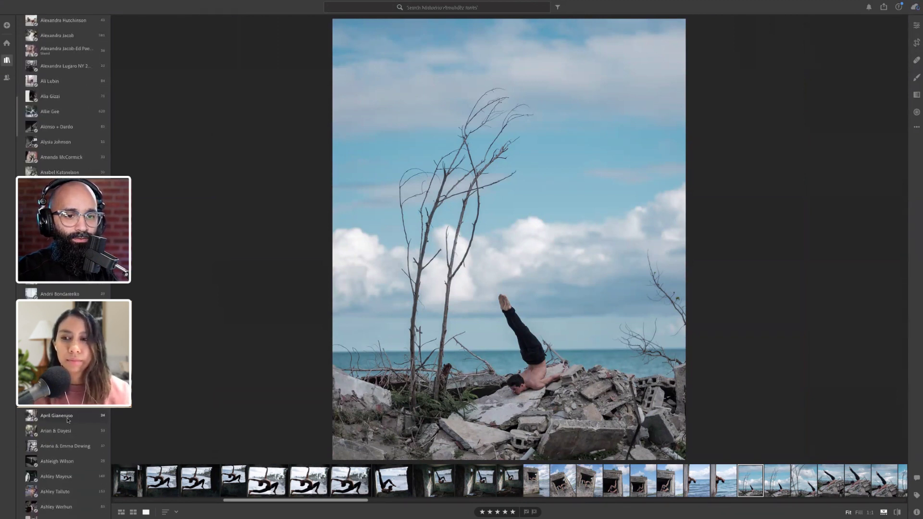
{"action": "scroll", "coordinate": [68, 420], "scroll_direction": "down", "scroll_amount": 5}
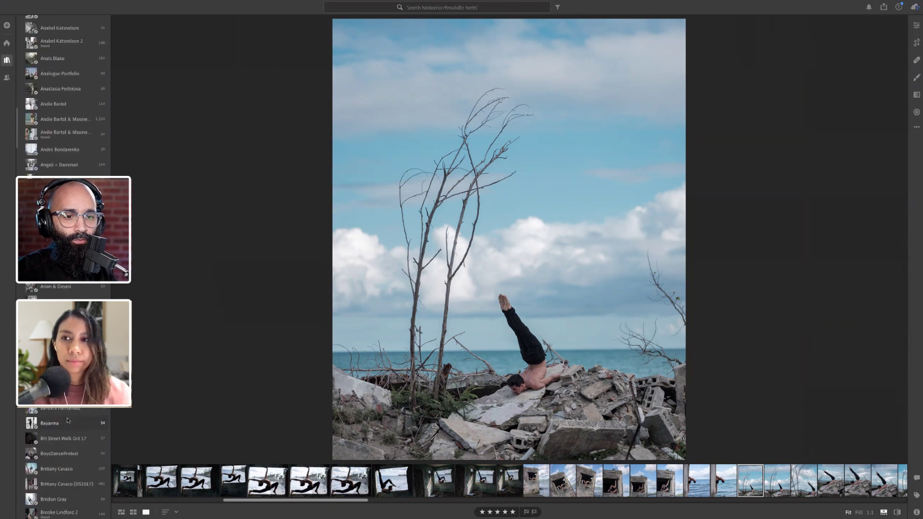
{"action": "scroll", "coordinate": [67, 420], "scroll_direction": "down", "scroll_amount": 5}
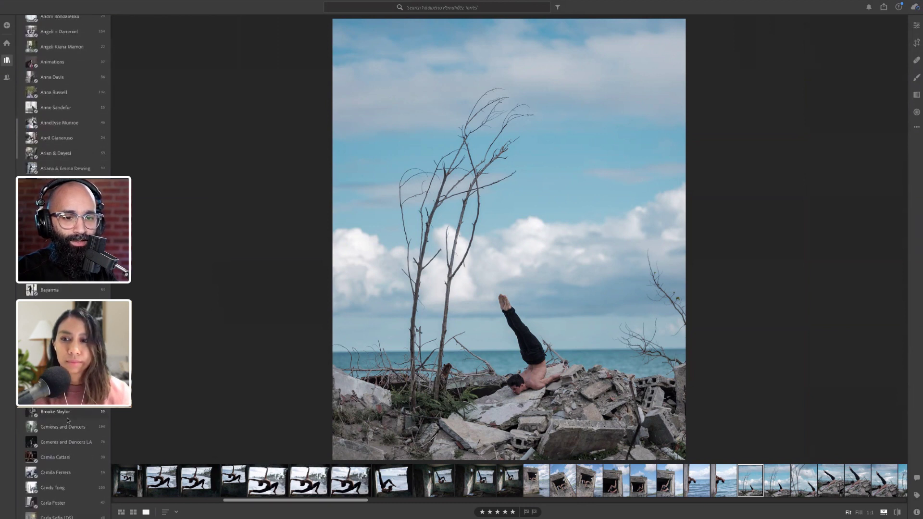
{"action": "scroll", "coordinate": [67, 420], "scroll_direction": "down", "scroll_amount": 10}
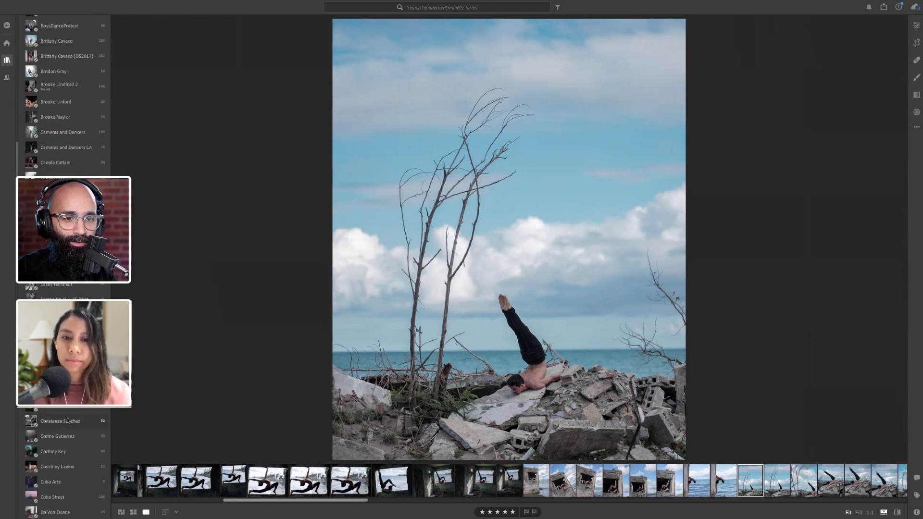
{"action": "scroll", "coordinate": [68, 420], "scroll_direction": "down", "scroll_amount": 16}
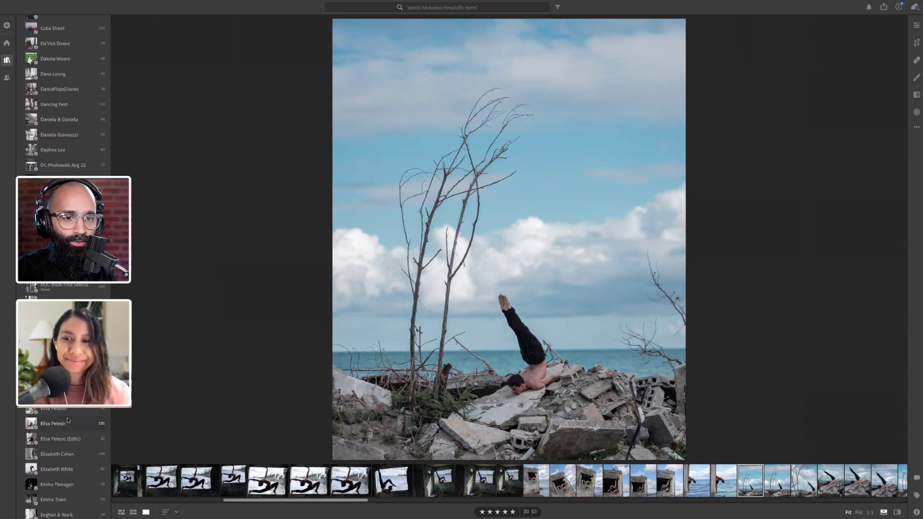
{"action": "scroll", "coordinate": [67, 420], "scroll_direction": "down", "scroll_amount": 8}
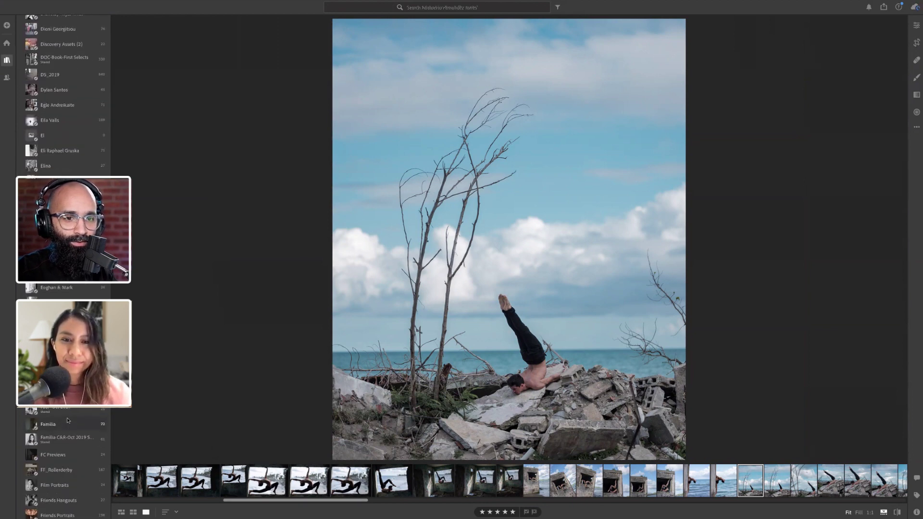
{"action": "scroll", "coordinate": [67, 421], "scroll_direction": "up", "scroll_amount": 20}
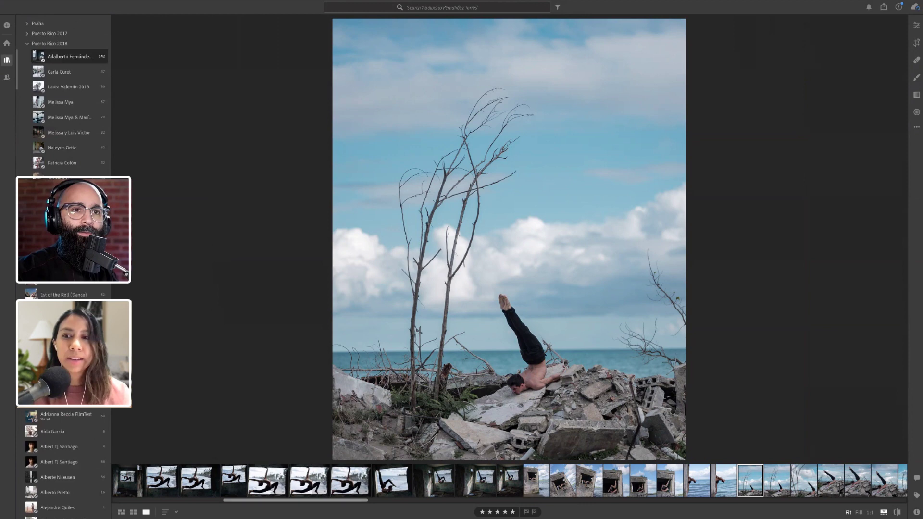
{"action": "scroll", "coordinate": [40, 138], "scroll_direction": "up", "scroll_amount": 15}
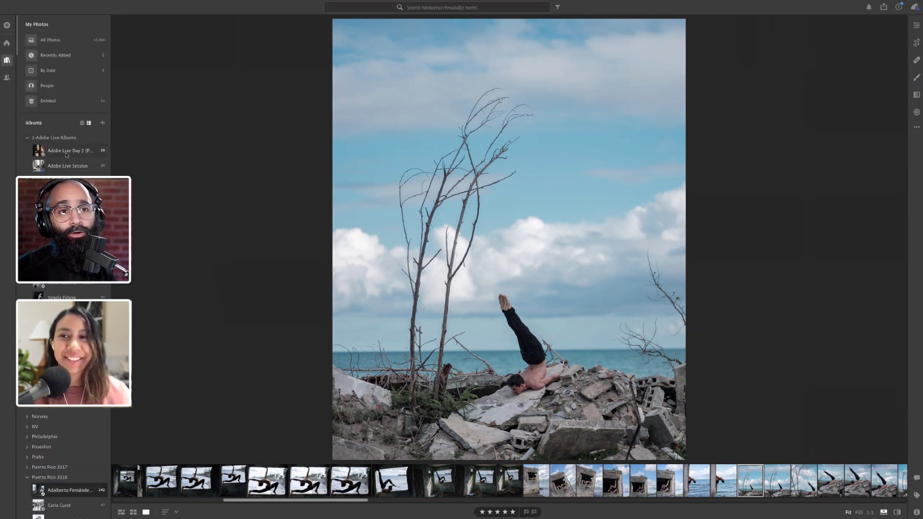
Step: Open the Adobe Live Day 2 (Portraits) album and replace the album list with the edit controls for its first portrait
{"action": "left_click", "coordinate": [67, 152]}
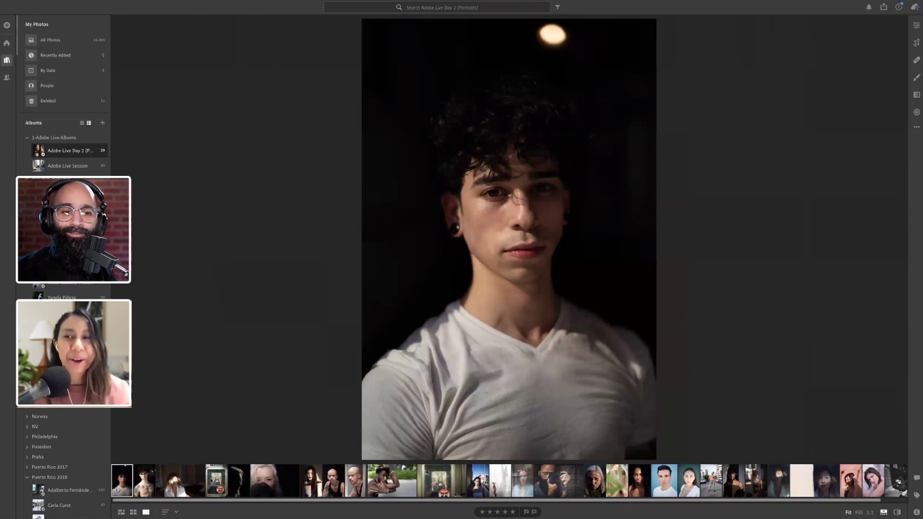
{"action": "left_click", "coordinate": [7, 60]}
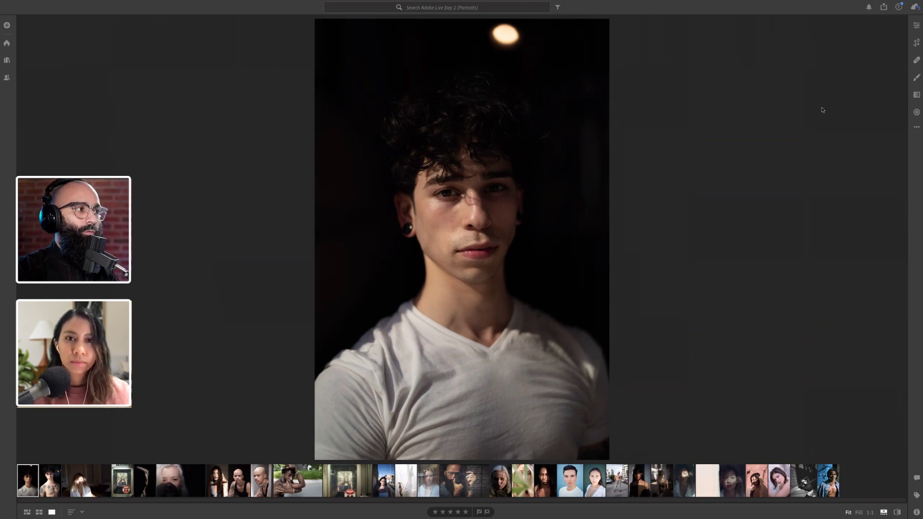
{"action": "left_click", "coordinate": [917, 26]}
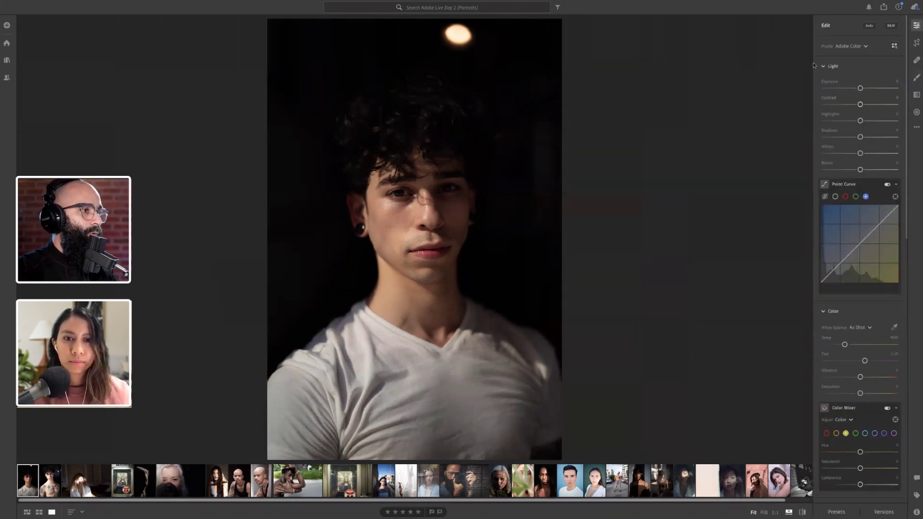
Step: Remove the bright light above the man's head with an enlarged Healing Brush in Heal mode, sampling the dark background to its left
{"action": "left_click", "coordinate": [917, 59]}
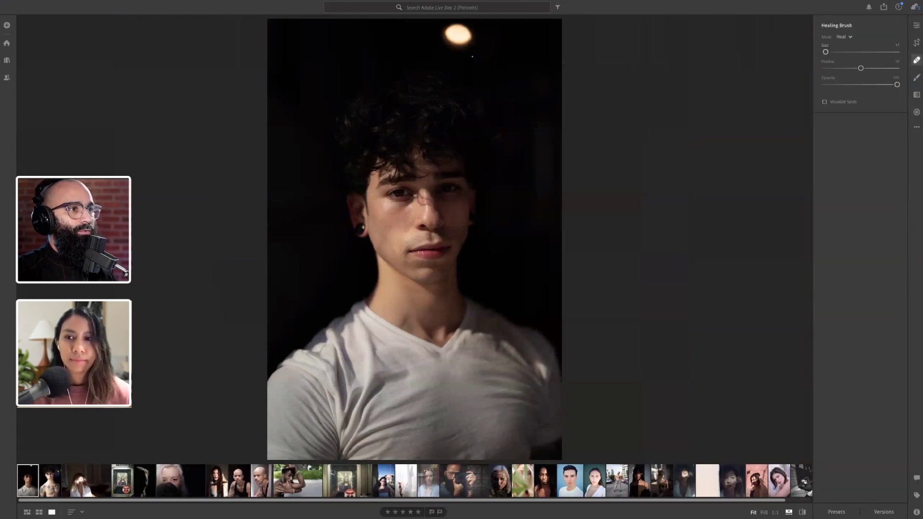
{"action": "key", "text": "bracketright"}
{"action": "key", "text": "bracketright"}
{"action": "key", "text": "bracketright"}
{"action": "key", "text": "bracketright"}
{"action": "key", "text": "bracketright"}
{"action": "key", "text": "bracketright"}
{"action": "key", "text": "bracketright"}
{"action": "key", "text": "bracketright"}
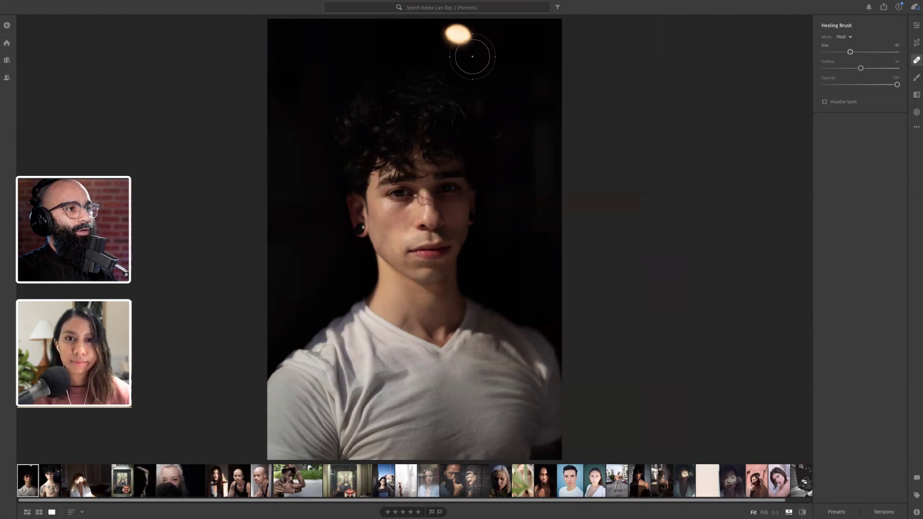
{"action": "key", "text": "bracketright"}
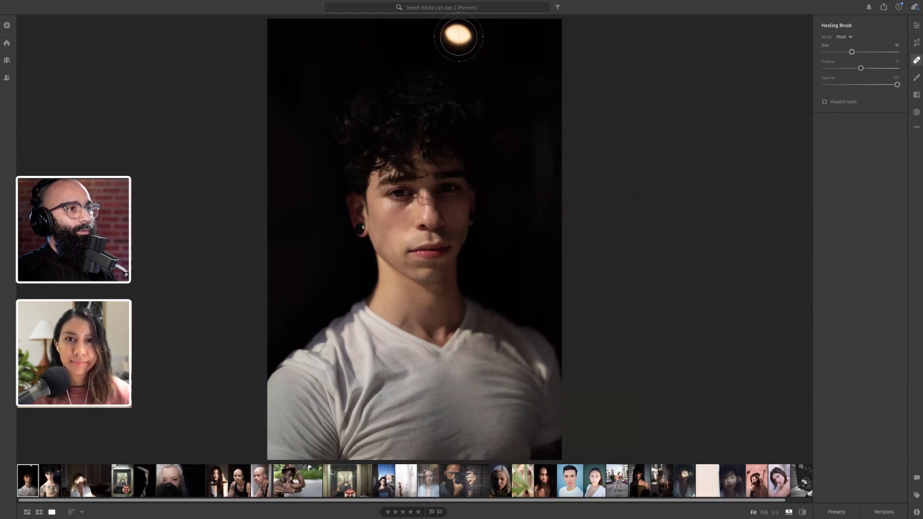
{"action": "left_click", "coordinate": [460, 37]}
{"action": "mouse_move", "coordinate": [533, 71]}
{"action": "left_mouse_down"}
{"action": "mouse_move", "coordinate": [368, 25]}
{"action": "mouse_move", "coordinate": [359, 44]}
{"action": "left_mouse_up"}
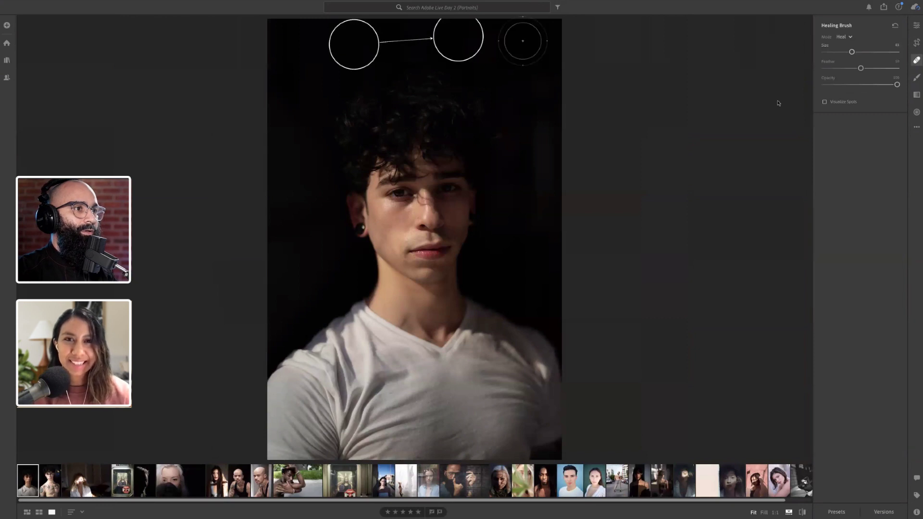
{"action": "left_click", "coordinate": [850, 37]}
{"action": "left_click", "coordinate": [771, 60]}
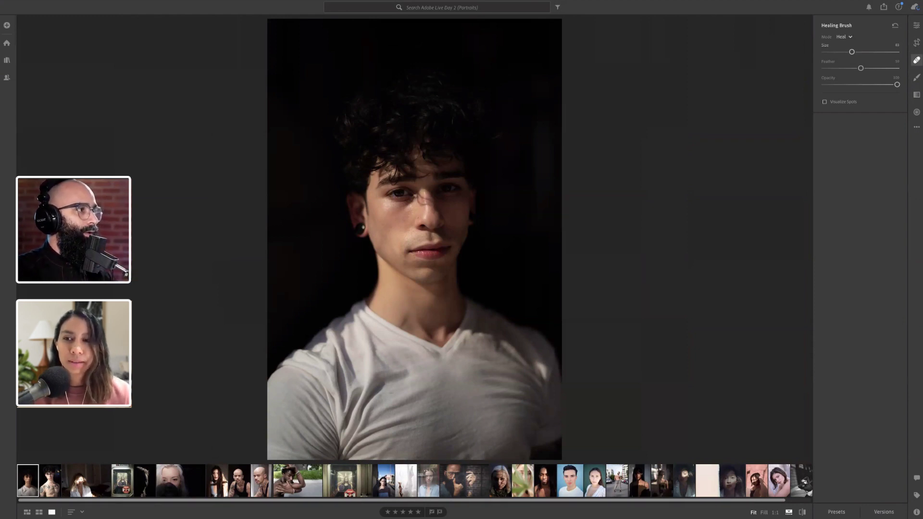
Step: Straighten the portrait with a Geometry Rotate of +3.4 and constrain the crop to remove the white edges
{"action": "left_click", "coordinate": [917, 25]}
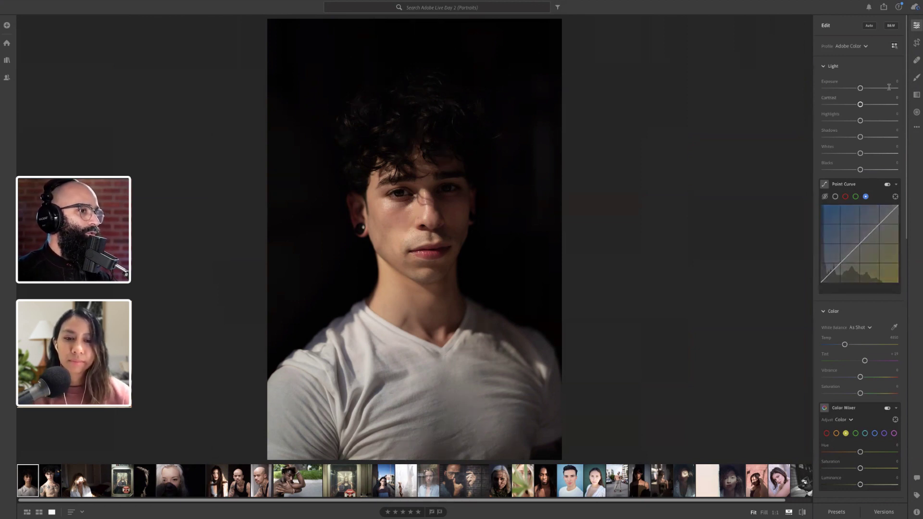
{"action": "scroll", "coordinate": [858, 333], "scroll_direction": "down", "scroll_amount": 10}
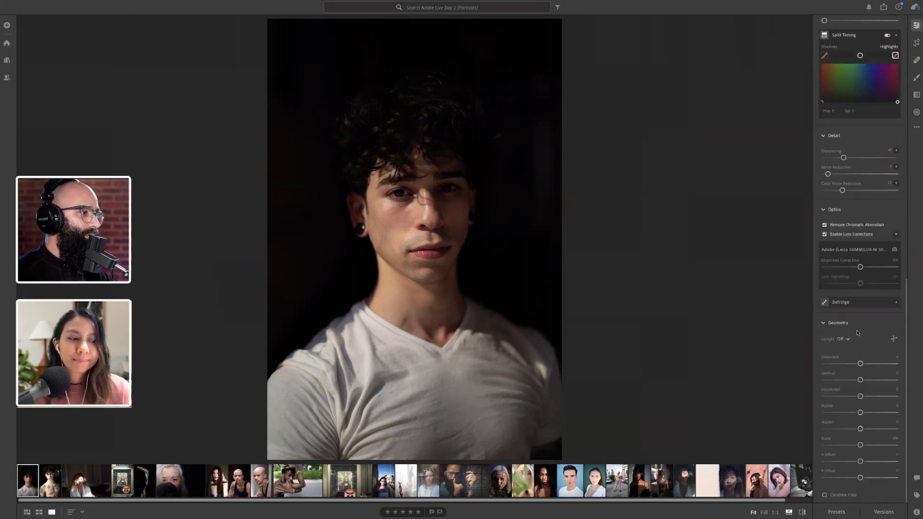
{"action": "mouse_move", "coordinate": [860, 399]}
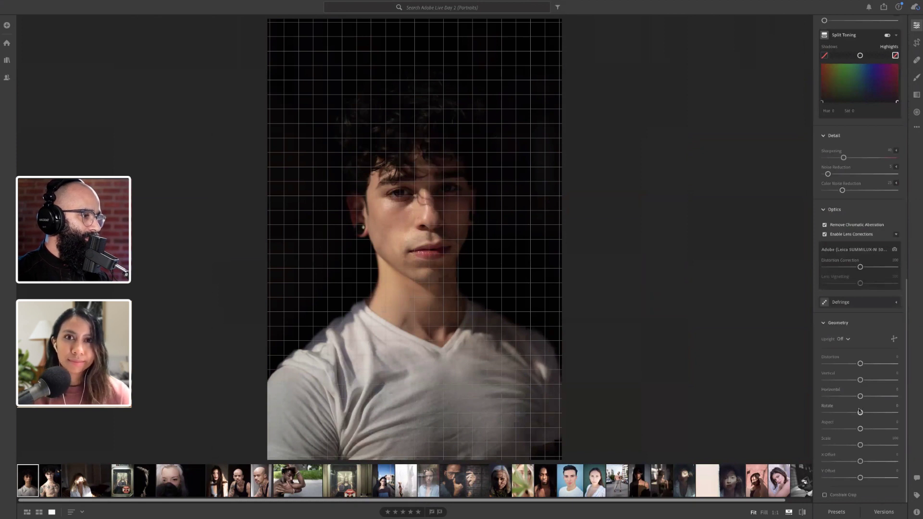
{"action": "left_click_drag", "start_coordinate": [861, 413], "coordinate": [873, 413]}
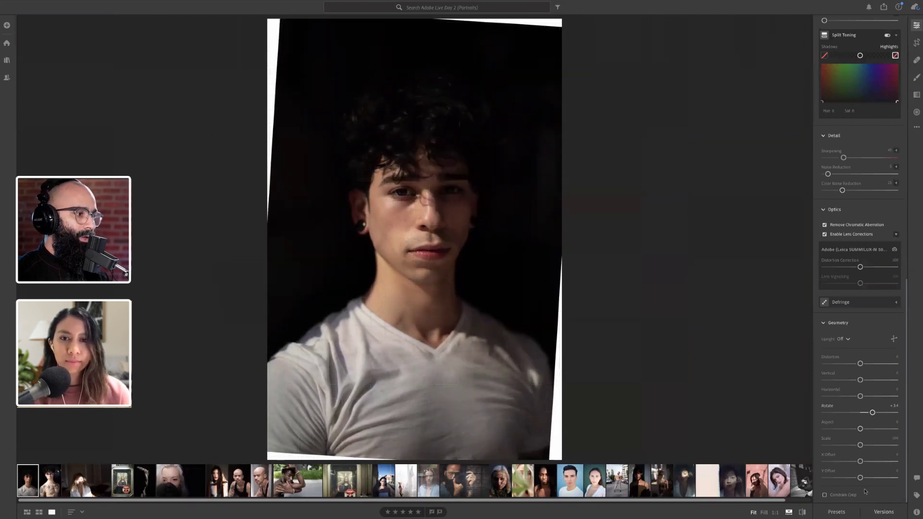
{"action": "left_click", "coordinate": [825, 496]}
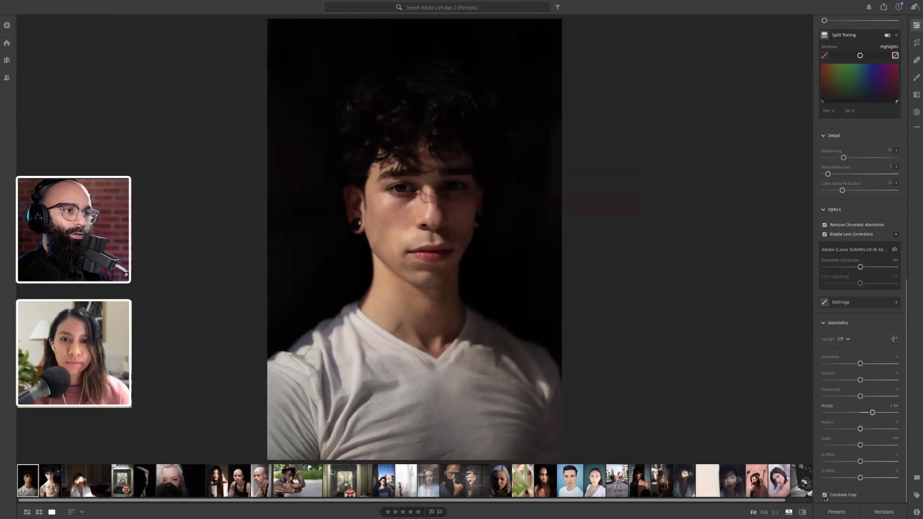
Step: Compare the healed and straightened portrait with its original version
{"action": "key", "text": "backslash"}
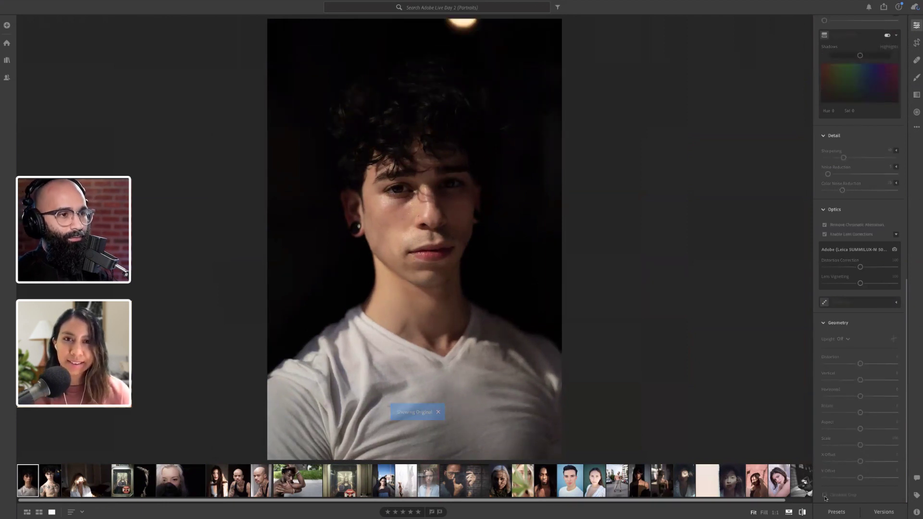
{"action": "key", "text": "backslash"}
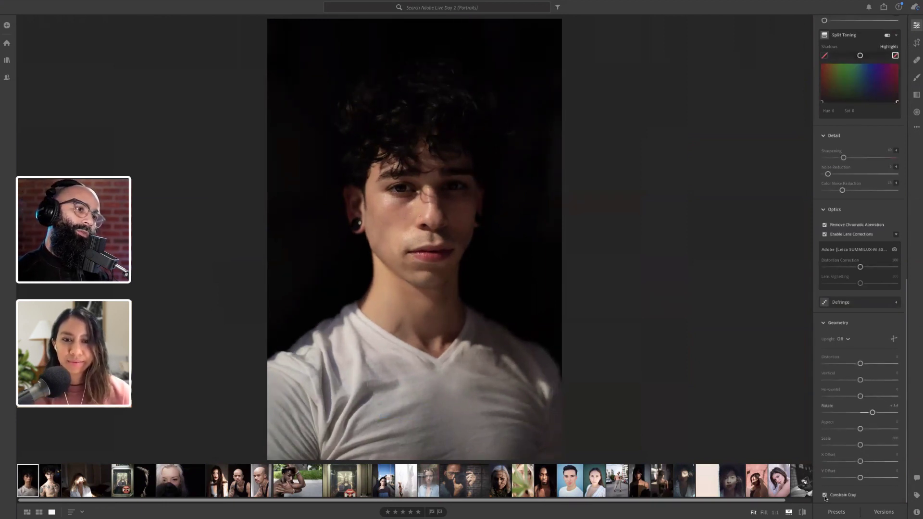
{"action": "key", "text": "backslash"}
{"action": "key", "text": "backslash"}
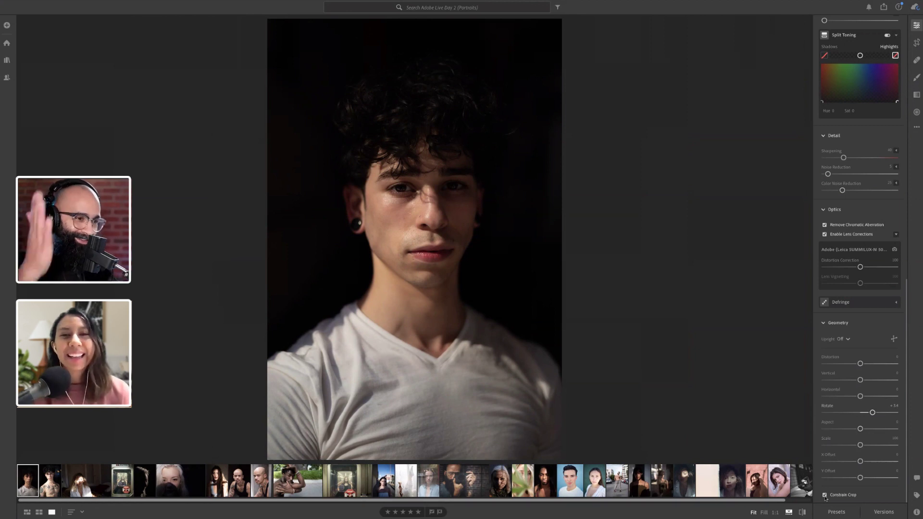
Step: Set the portrait's Exposure to +1.07, Highlights to -41 and Shadows to about +21
{"action": "scroll", "coordinate": [856, 279], "scroll_direction": "up", "scroll_amount": 15}
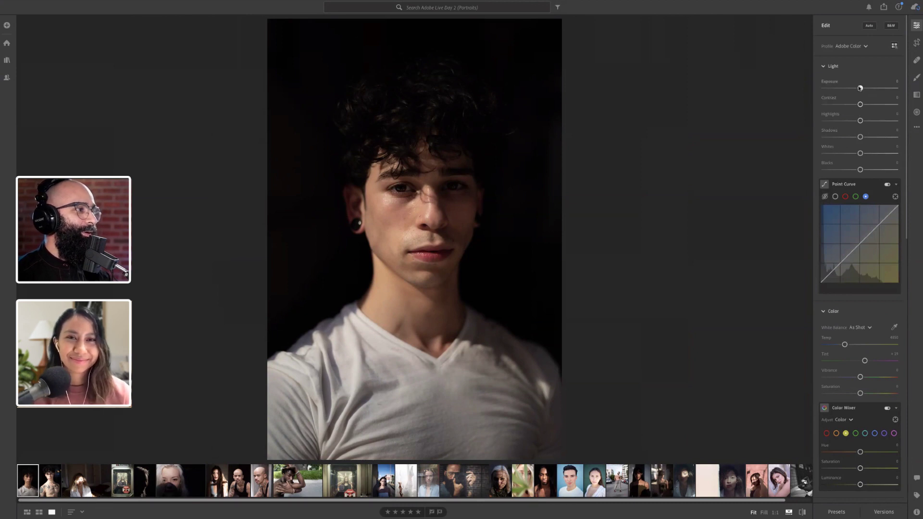
{"action": "left_click_drag", "start_coordinate": [860, 88], "coordinate": [868, 89]}
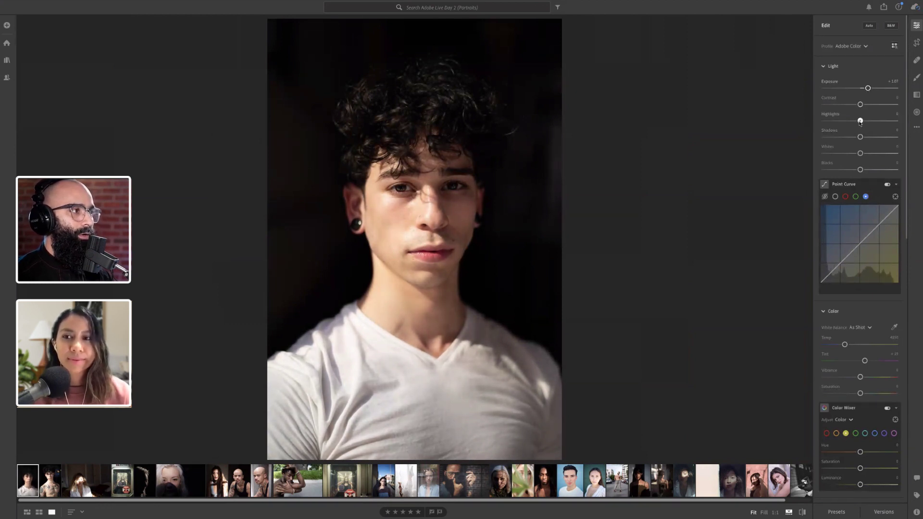
{"action": "left_click_drag", "start_coordinate": [861, 121], "coordinate": [845, 121]}
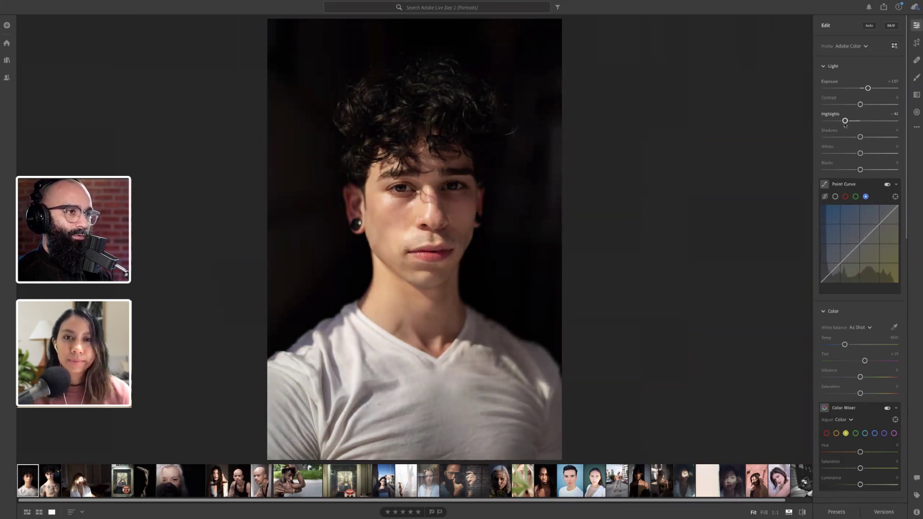
{"action": "mouse_move", "coordinate": [861, 139]}
{"action": "left_mouse_down"}
{"action": "mouse_move", "coordinate": [887, 142]}
{"action": "mouse_move", "coordinate": [871, 142]}
{"action": "left_mouse_up"}
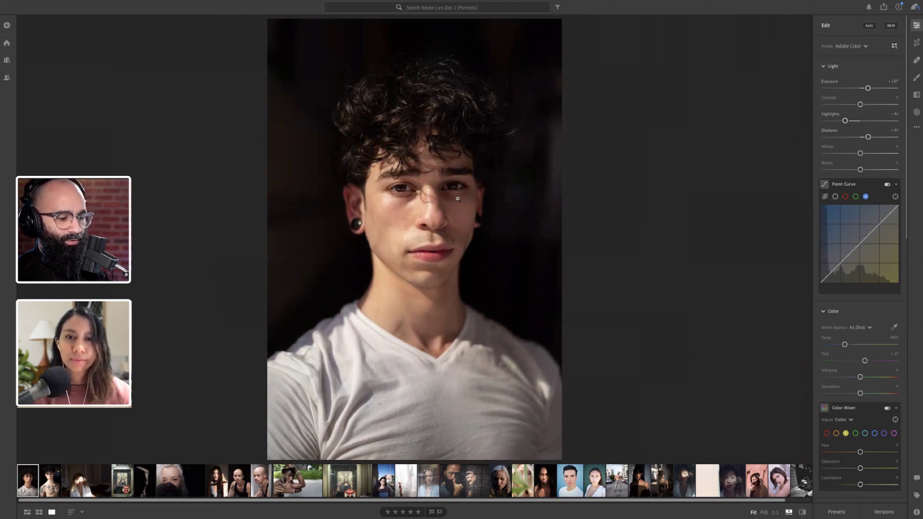
Step: Compare the portrait's new light adjustments with the original photo
{"action": "key", "text": "backslash"}
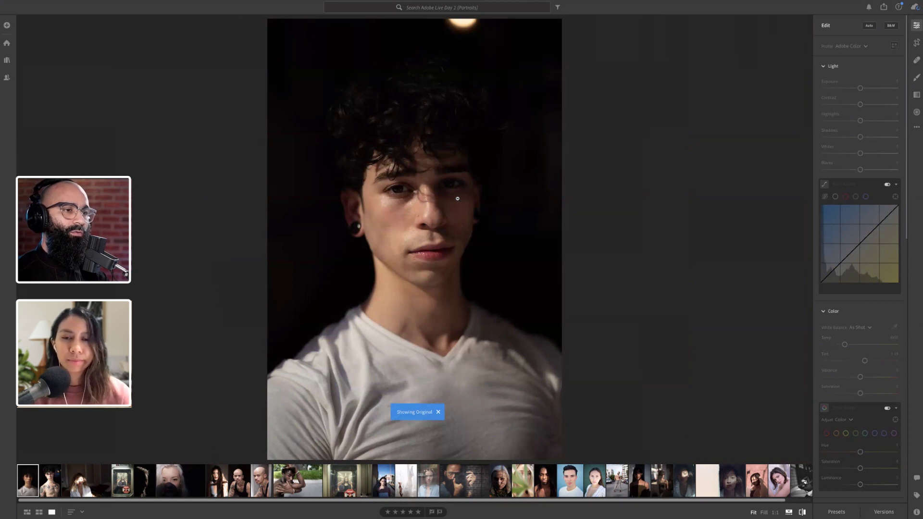
{"action": "key", "text": "backslash"}
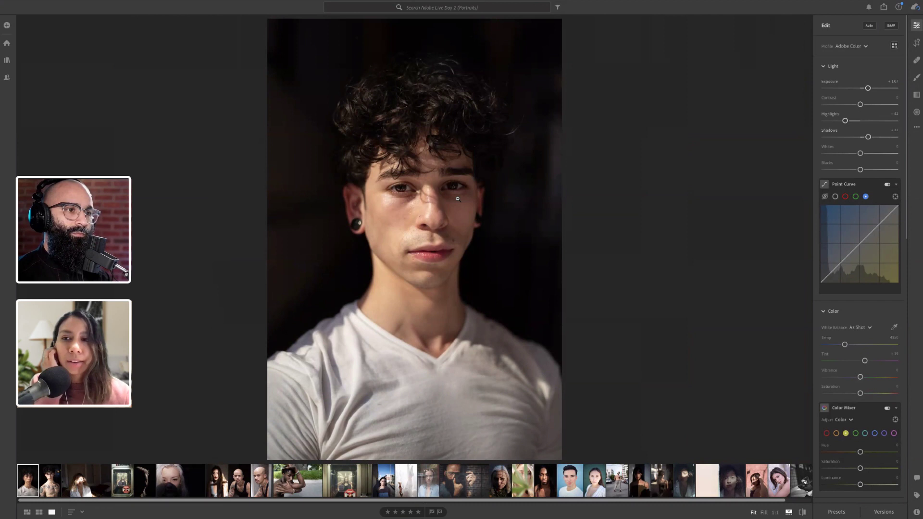
{"action": "key", "text": "backslash"}
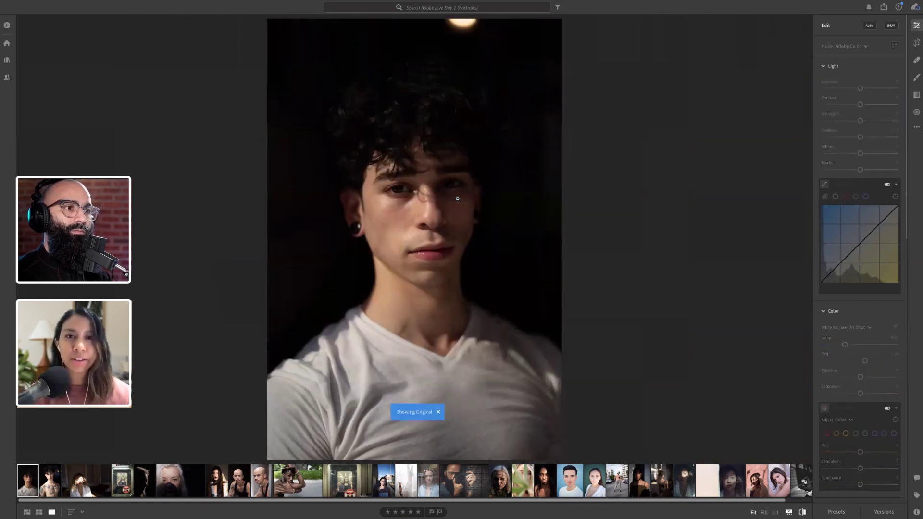
{"action": "key", "text": "backslash"}
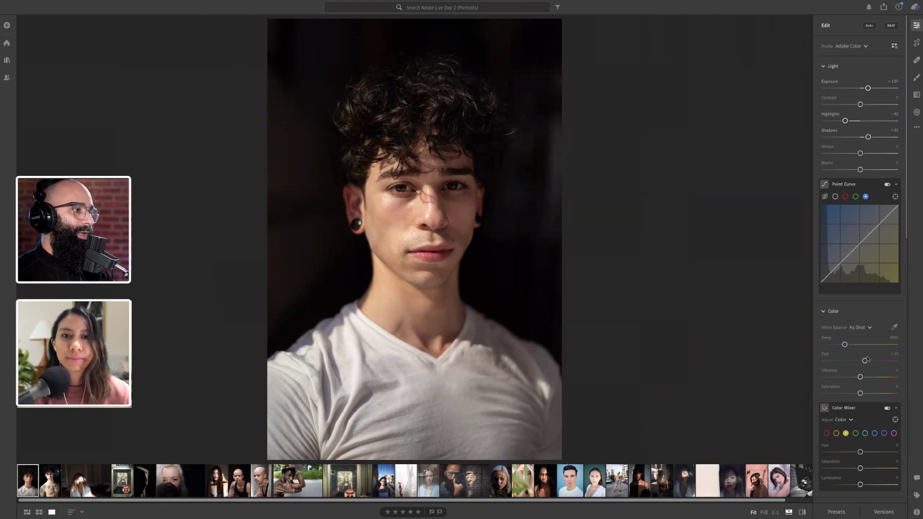
Step: Darken the portrait's edges with a Vignette of -17 and compare the result with the original photo
{"action": "scroll", "coordinate": [866, 361], "scroll_direction": "down", "scroll_amount": 15}
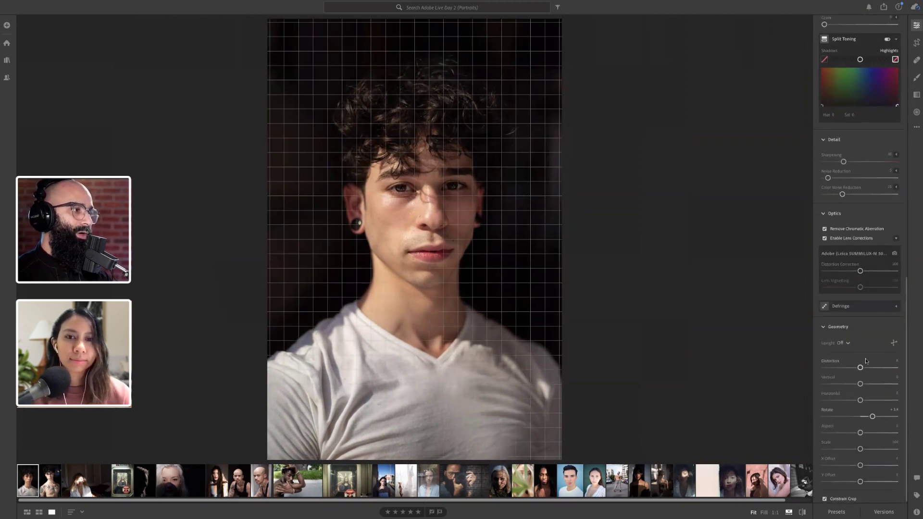
{"action": "scroll", "coordinate": [866, 362], "scroll_direction": "up", "scroll_amount": 5}
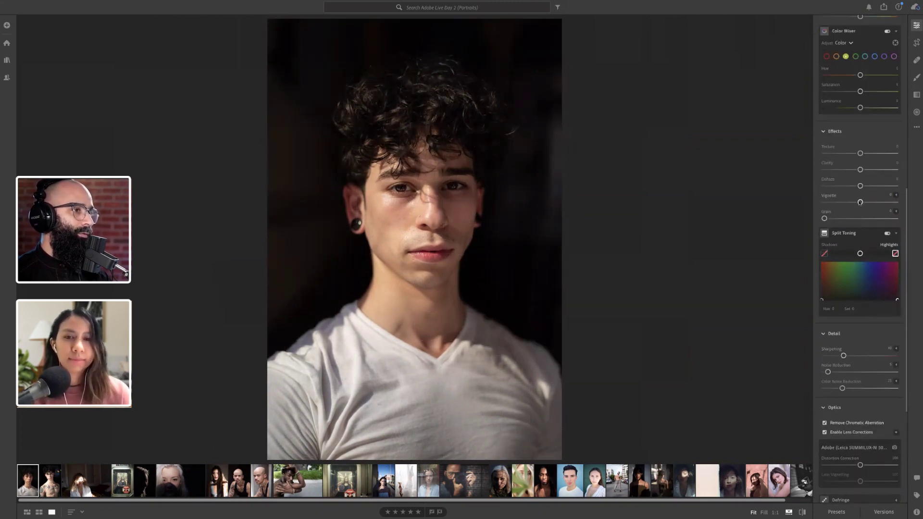
{"action": "left_click_drag", "start_coordinate": [860, 202], "coordinate": [854, 202]}
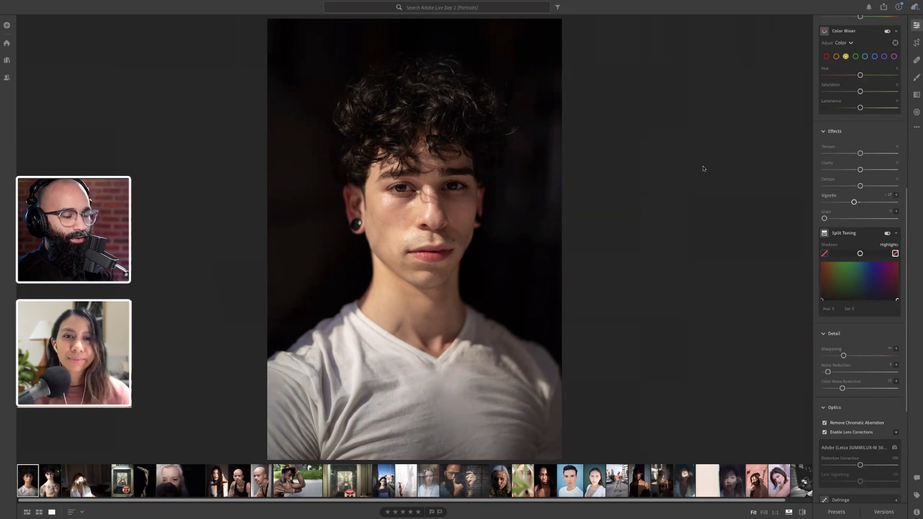
{"action": "key", "text": "backslash"}
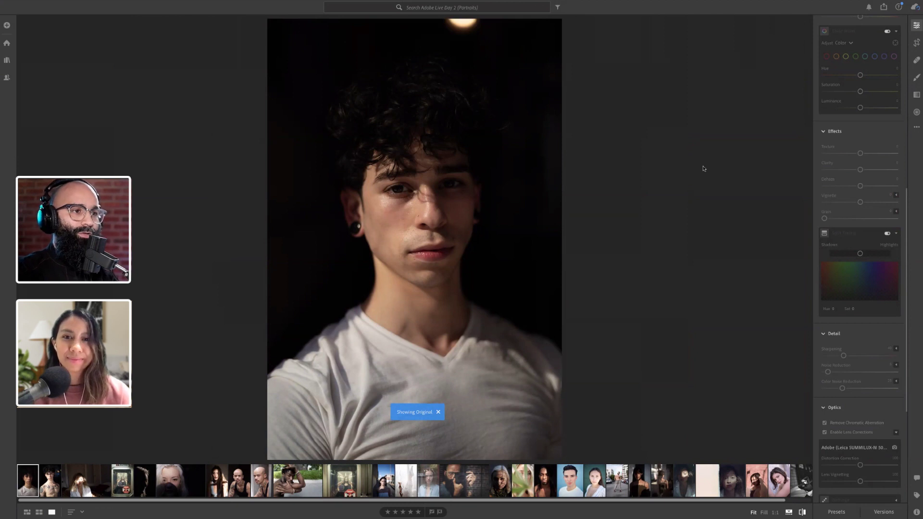
{"action": "key", "text": "backslash"}
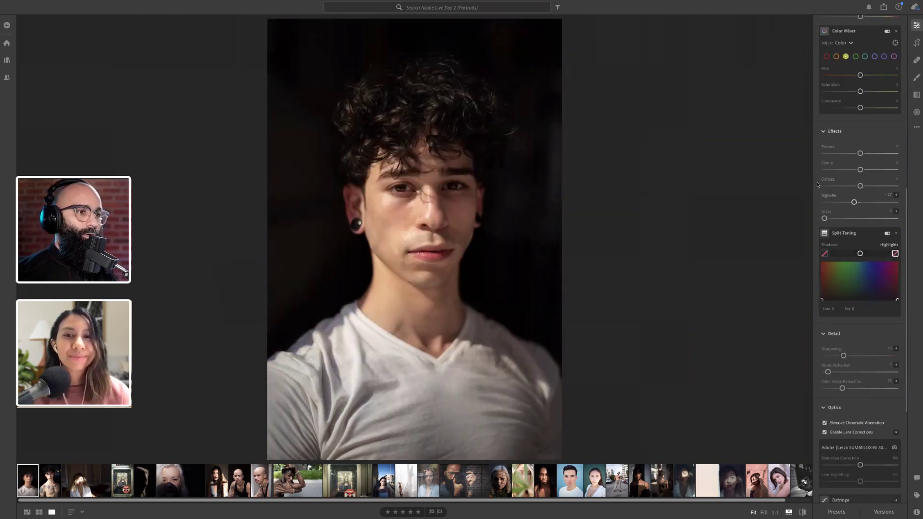
Step: Set the portrait's Sharpening to 44 and its Texture to about +22
{"action": "scroll", "coordinate": [836, 310], "scroll_direction": "down", "scroll_amount": 3}
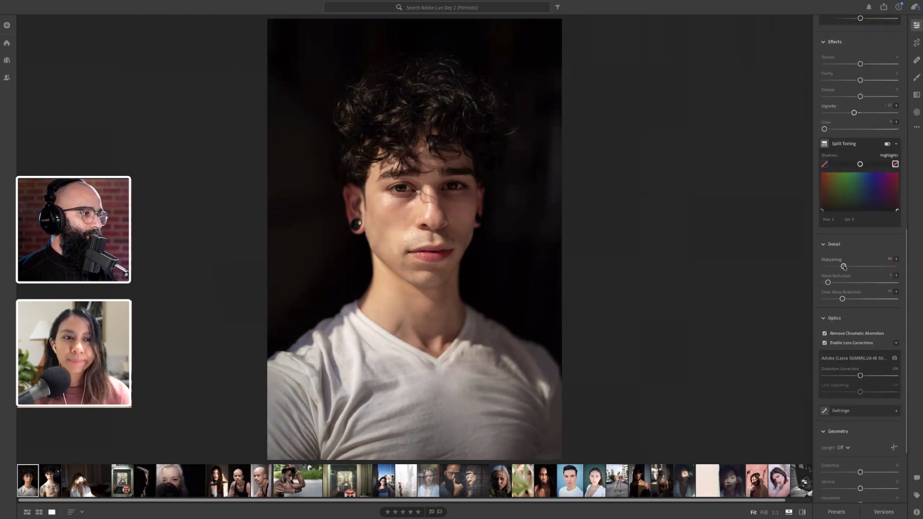
{"action": "left_click_drag", "start_coordinate": [844, 267], "coordinate": [847, 268]}
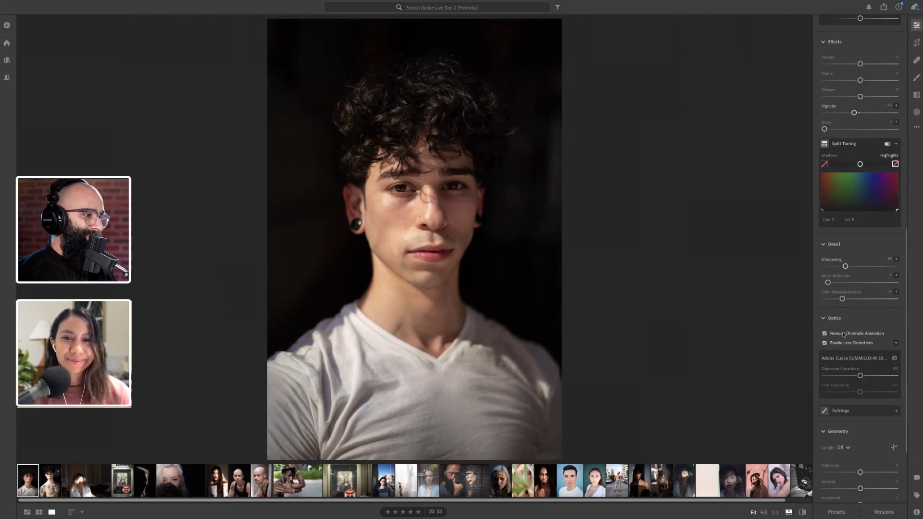
{"action": "scroll", "coordinate": [844, 334], "scroll_direction": "down", "scroll_amount": 3}
{"action": "scroll", "coordinate": [843, 334], "scroll_direction": "up", "scroll_amount": 6}
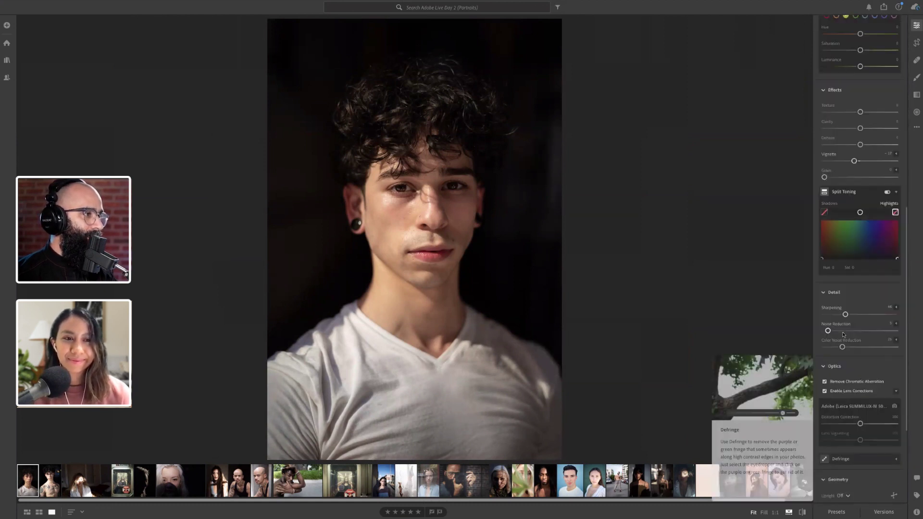
{"action": "scroll", "coordinate": [843, 334], "scroll_direction": "up", "scroll_amount": 1}
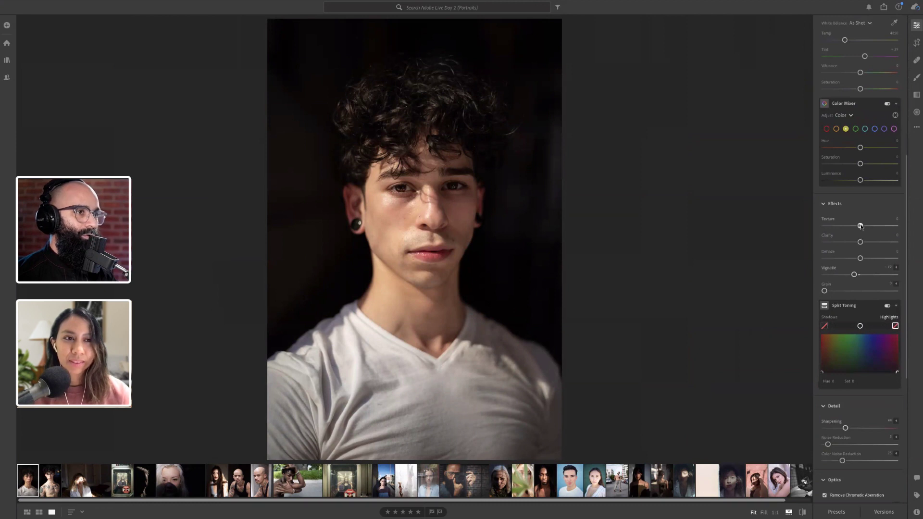
{"action": "left_click_drag", "start_coordinate": [863, 227], "coordinate": [871, 229]}
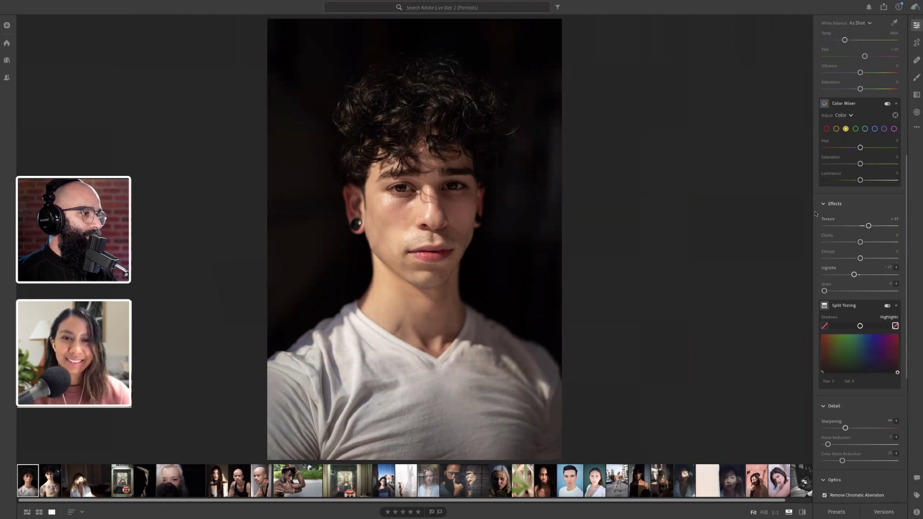
Step: Compare the sharpened and textured portrait with its original version twice
{"action": "key", "text": "backslash"}
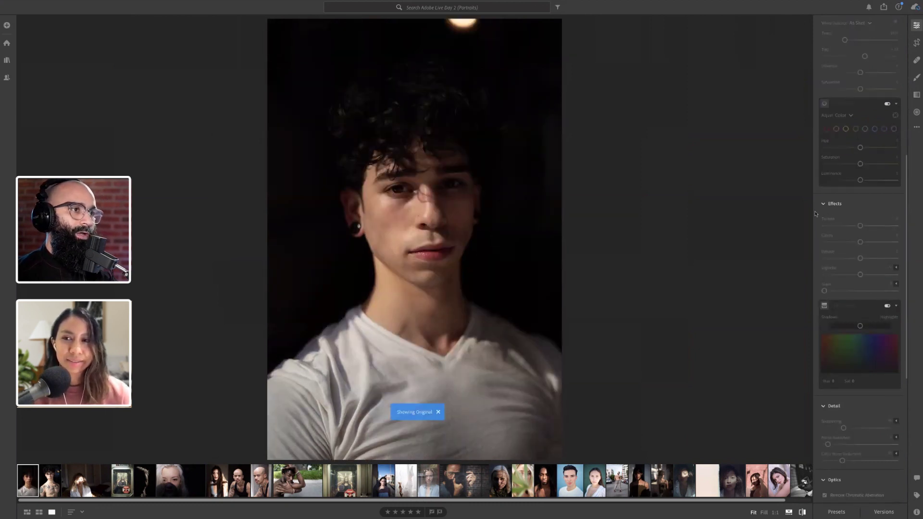
{"action": "key", "text": "backslash"}
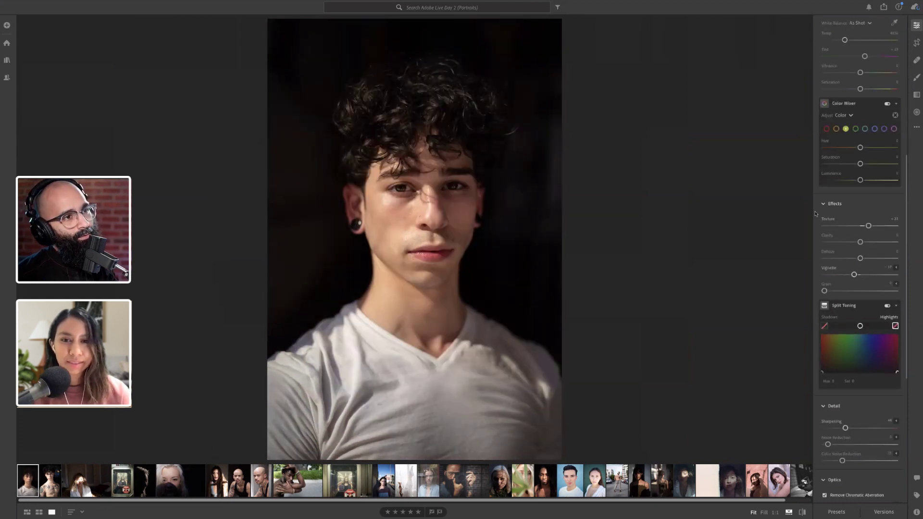
{"action": "key", "text": "backslash"}
{"action": "key", "text": "backslash"}
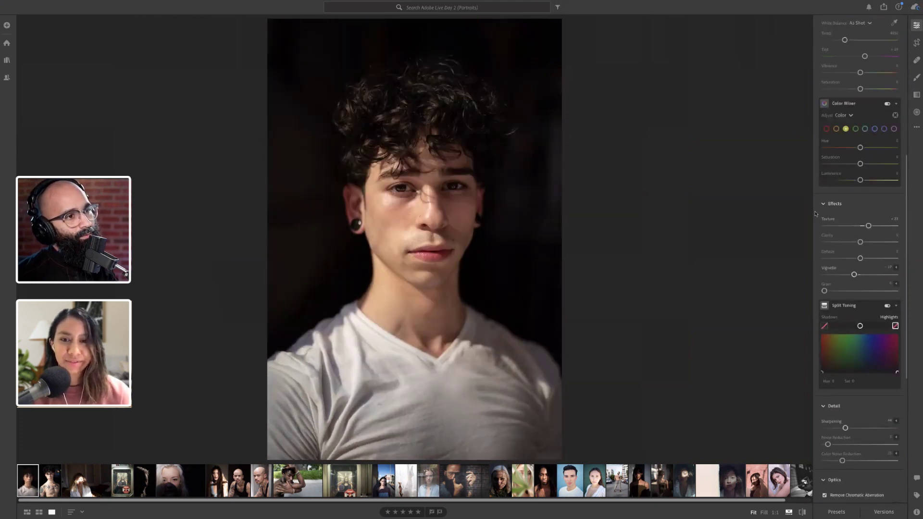
Step: Mute the portrait's colors slightly with Vibrance at -7 and Saturation at -4
{"action": "scroll", "coordinate": [849, 157], "scroll_direction": "up", "scroll_amount": 3}
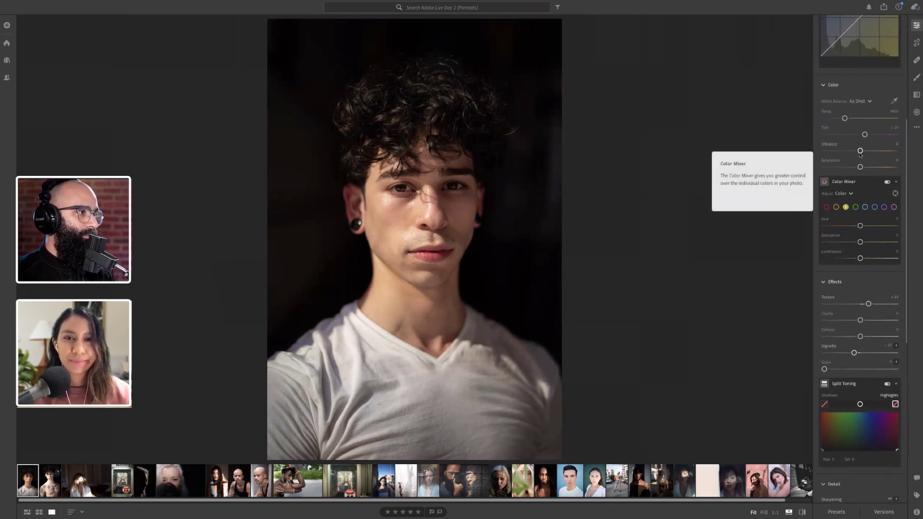
{"action": "left_click_drag", "start_coordinate": [860, 152], "coordinate": [860, 168]}
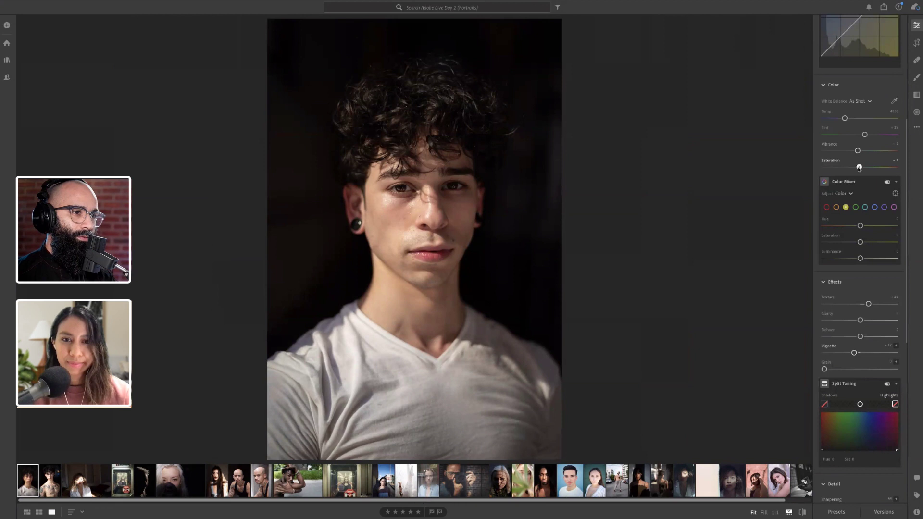
{"action": "left_click_drag", "start_coordinate": [860, 168], "coordinate": [859, 169]}
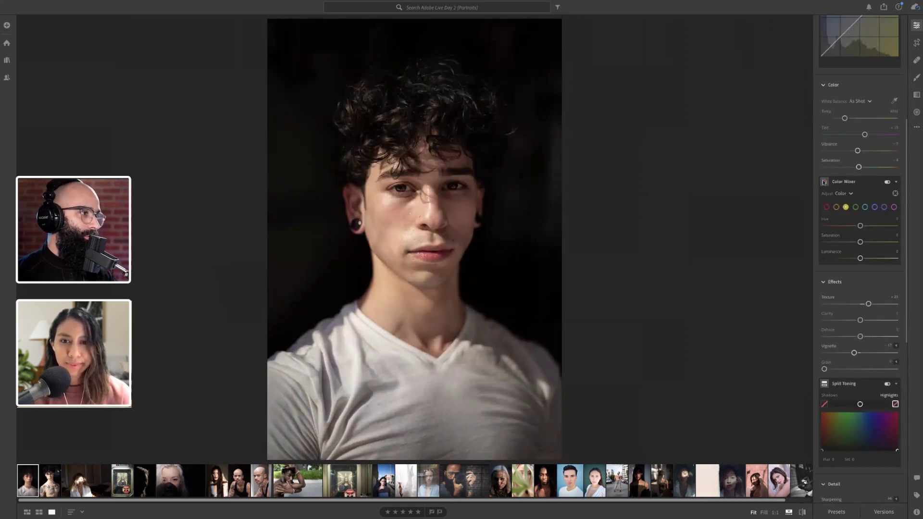
Step: Raise the portrait's Whites to +18
{"action": "mouse_move", "coordinate": [825, 182]}
{"action": "scroll", "coordinate": [824, 182], "scroll_direction": "down", "scroll_amount": 2}
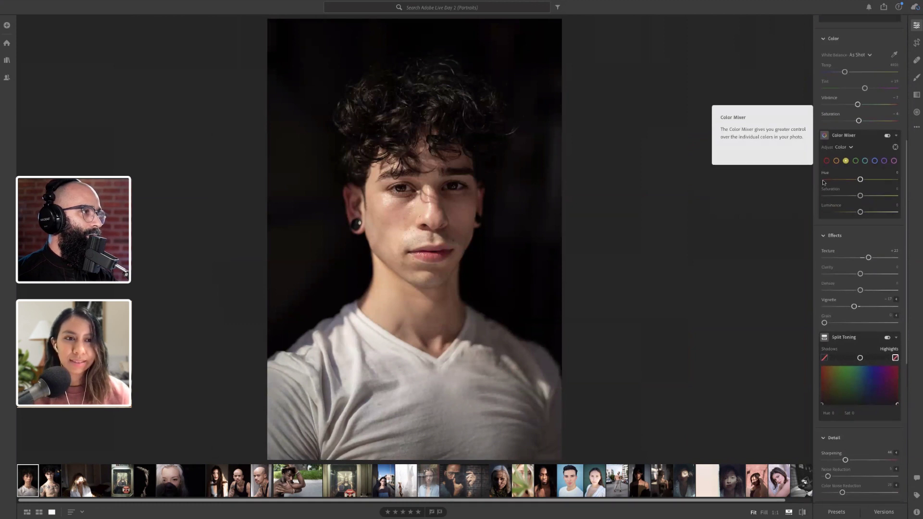
{"action": "scroll", "coordinate": [839, 192], "scroll_direction": "up", "scroll_amount": 10}
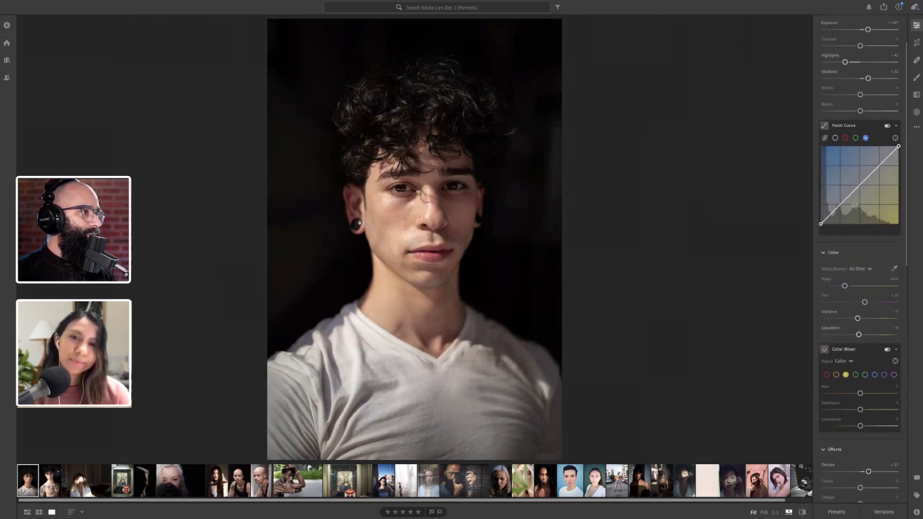
{"action": "scroll", "coordinate": [855, 204], "scroll_direction": "up", "scroll_amount": 1}
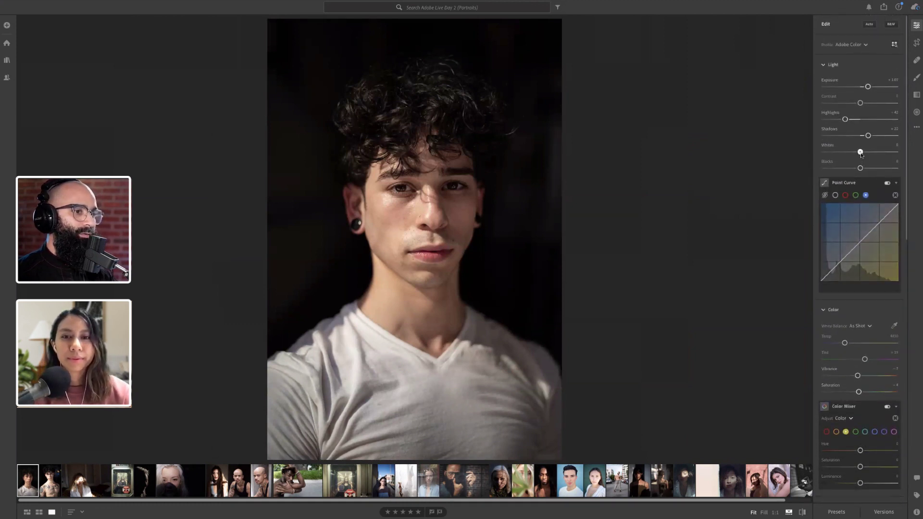
{"action": "mouse_move", "coordinate": [861, 152]}
{"action": "left_mouse_down"}
{"action": "mouse_move", "coordinate": [849, 155]}
{"action": "mouse_move", "coordinate": [867, 156]}
{"action": "left_mouse_up"}
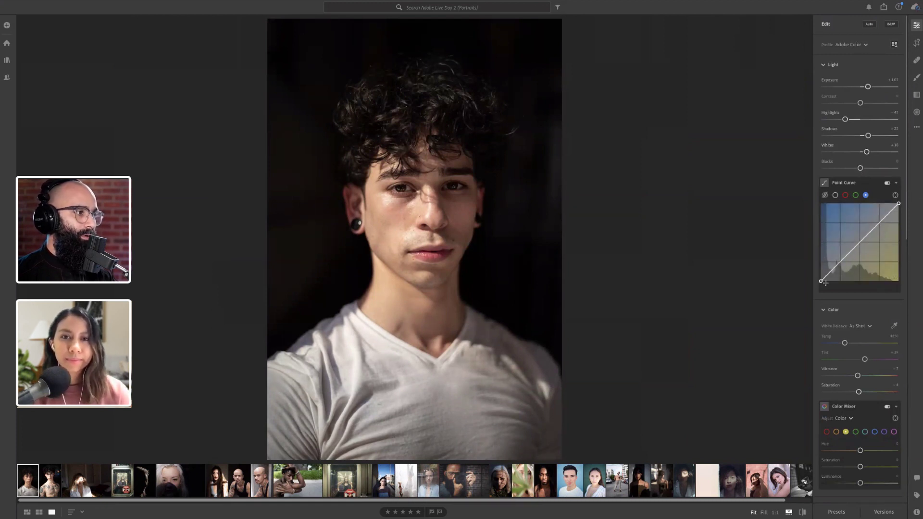
Step: Shape the RGB point curve into a soft S with a lifted black point, a lowered shadow point and a slightly raised highlight point
{"action": "left_click", "coordinate": [836, 195]}
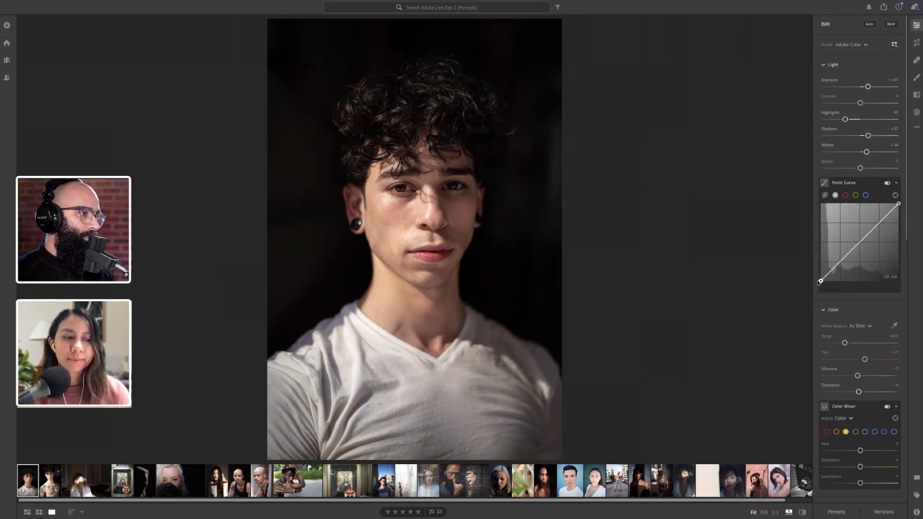
{"action": "left_click_drag", "start_coordinate": [822, 284], "coordinate": [842, 264]}
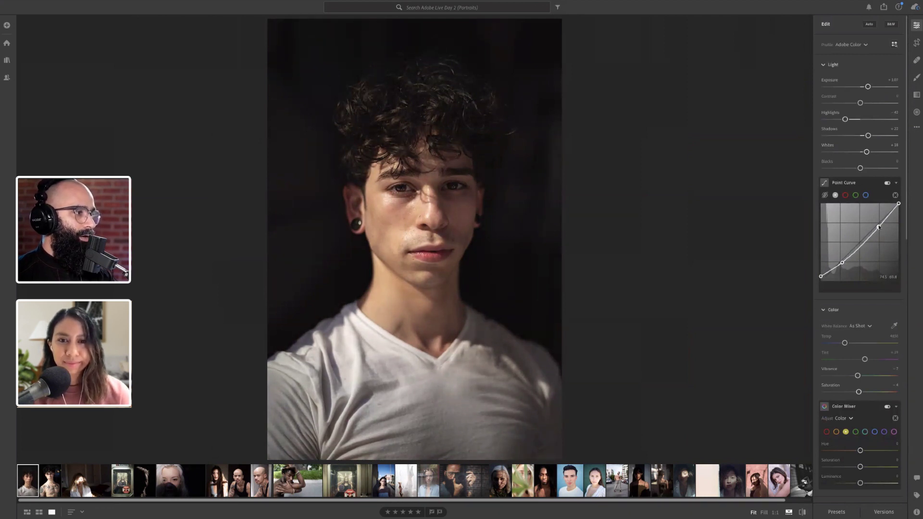
{"action": "left_click_drag", "start_coordinate": [879, 227], "coordinate": [877, 225]}
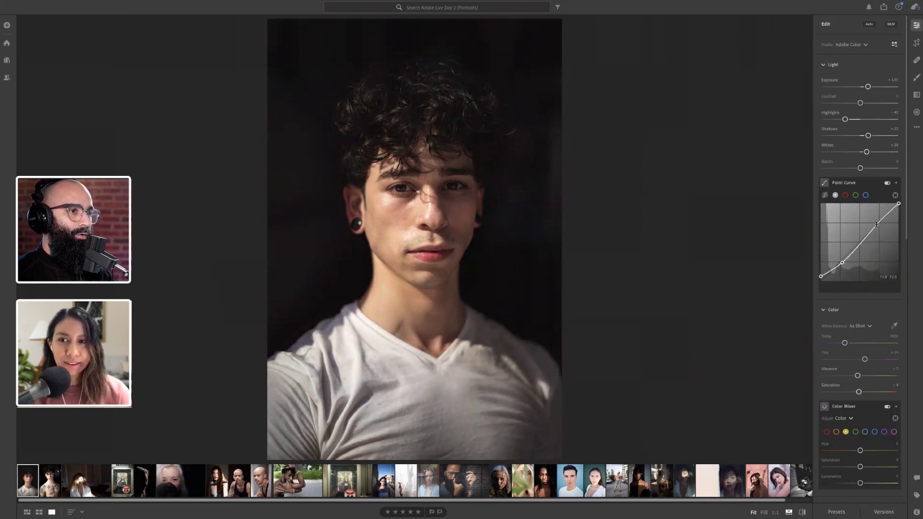
{"action": "left_click_drag", "start_coordinate": [843, 263], "coordinate": [843, 262]}
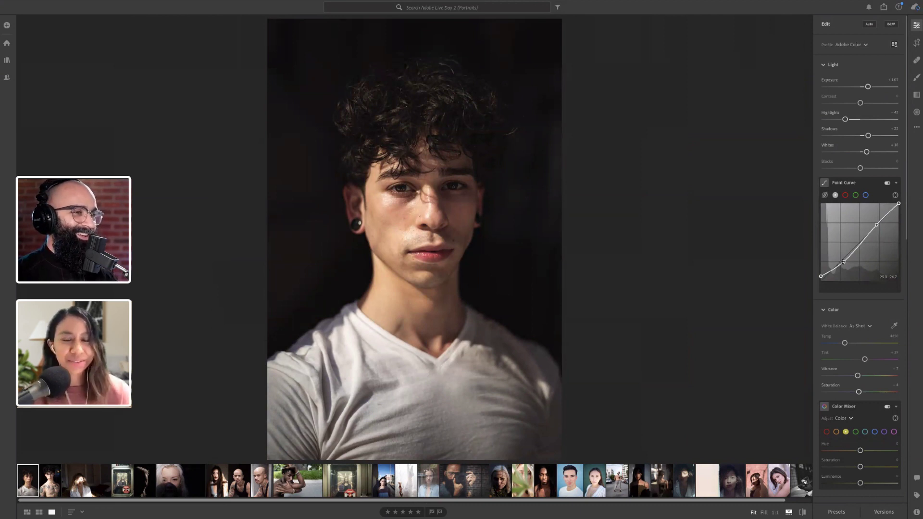
Step: Lower the portrait's Saturation to about -12 and Vibrance to -10, and compare the result with the original photo
{"action": "scroll", "coordinate": [843, 263], "scroll_direction": "down", "scroll_amount": 3}
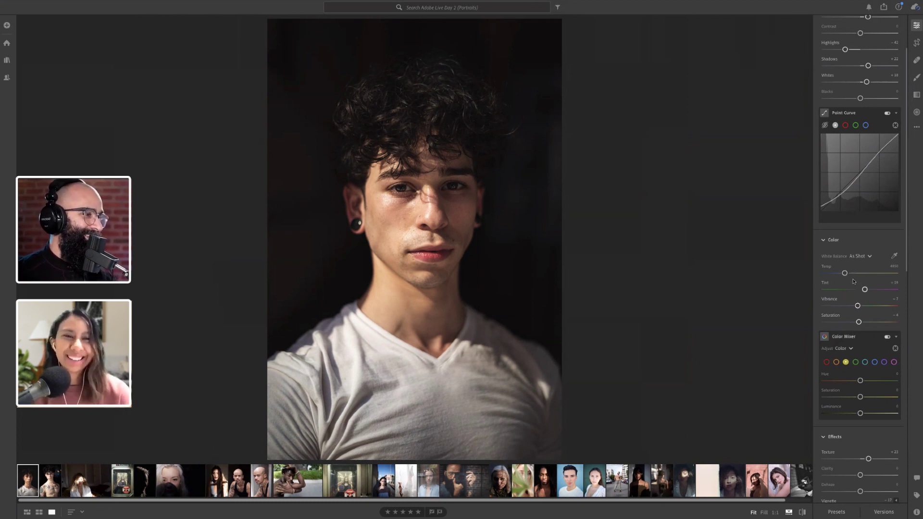
{"action": "scroll", "coordinate": [854, 281], "scroll_direction": "down", "scroll_amount": 3}
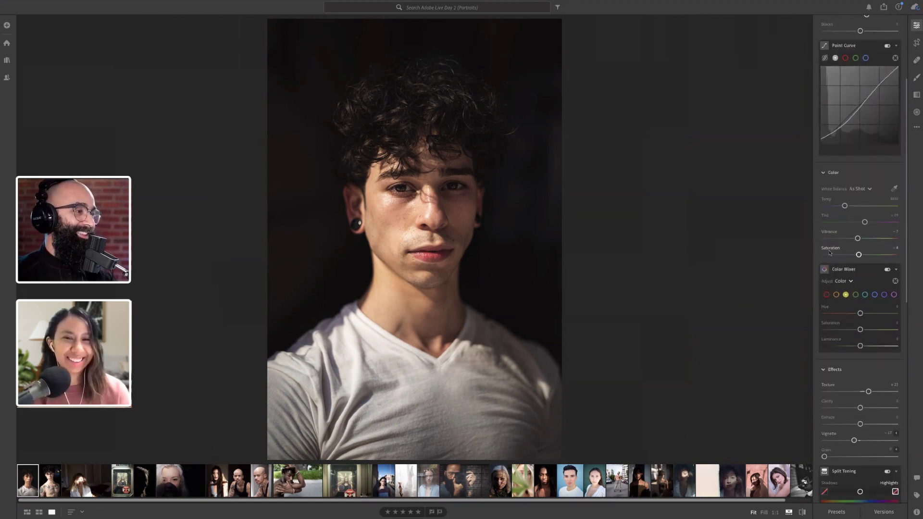
{"action": "scroll", "coordinate": [860, 254], "scroll_direction": "up", "scroll_amount": 1}
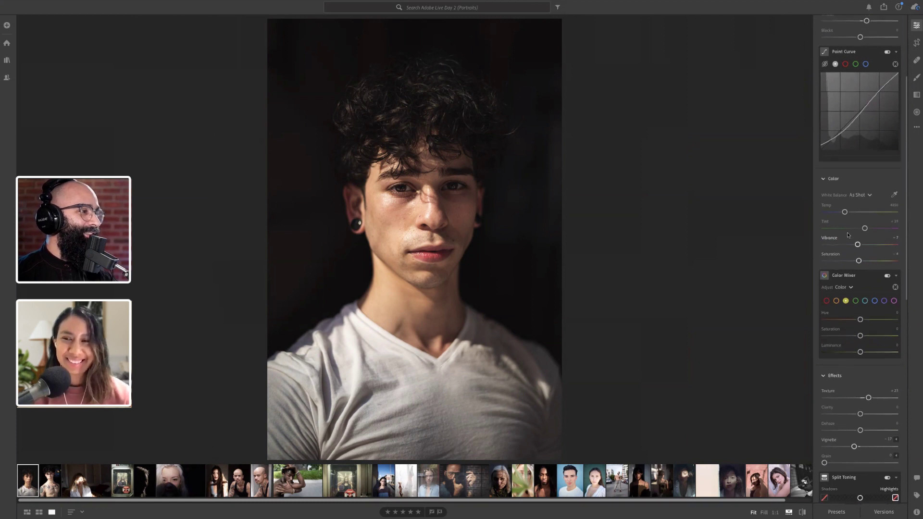
{"action": "left_click_drag", "start_coordinate": [859, 258], "coordinate": [856, 260]}
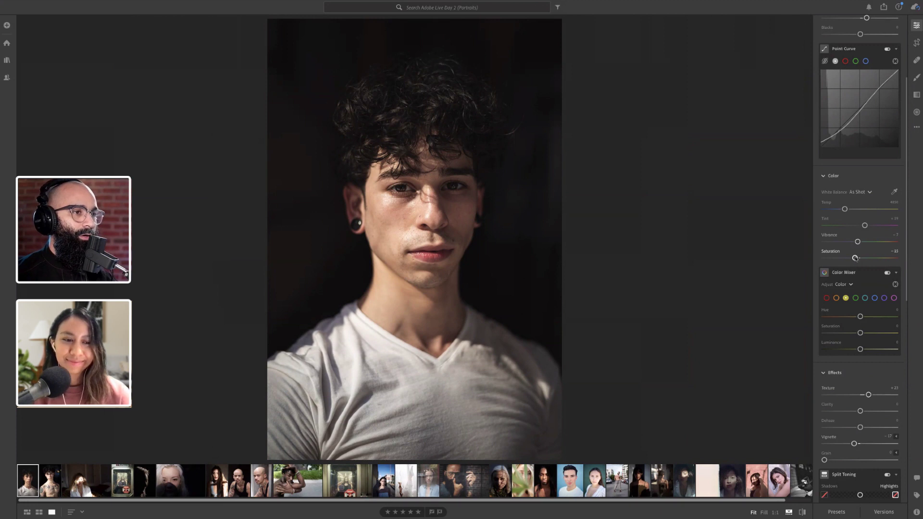
{"action": "left_click_drag", "start_coordinate": [860, 243], "coordinate": [858, 243]}
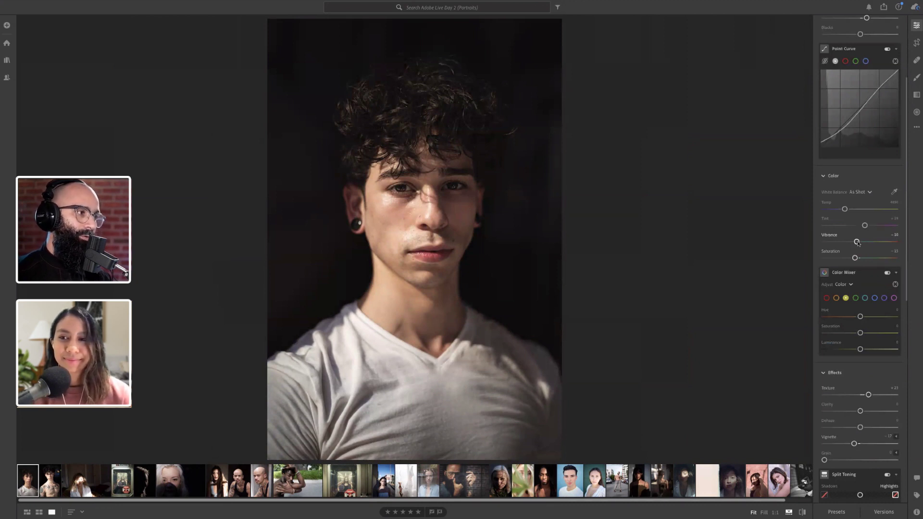
{"action": "key", "text": "backslash"}
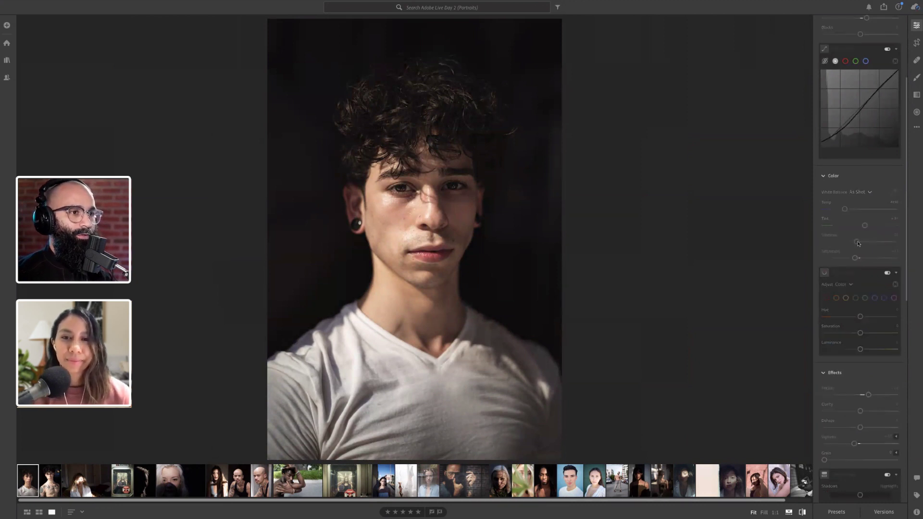
{"action": "key", "text": "backslash"}
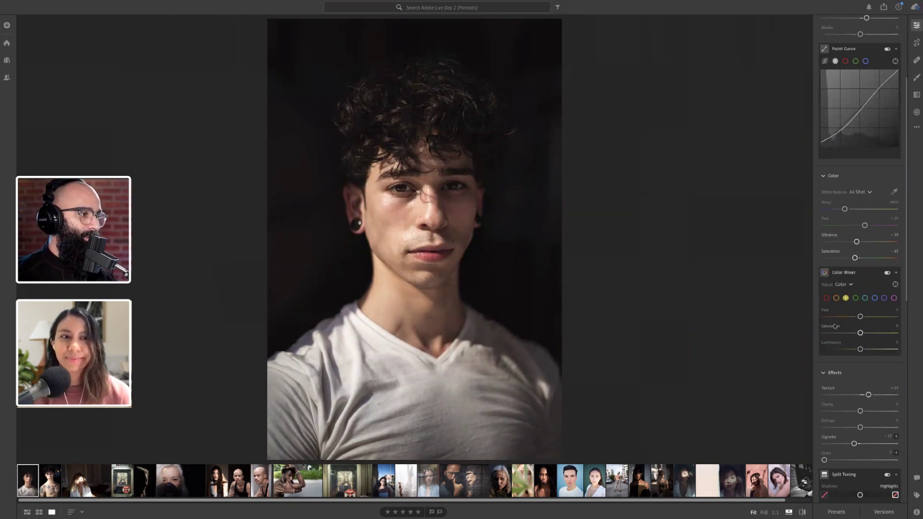
Step: Reduce the portrait's Texture to +17
{"action": "scroll", "coordinate": [836, 327], "scroll_direction": "down", "scroll_amount": 3}
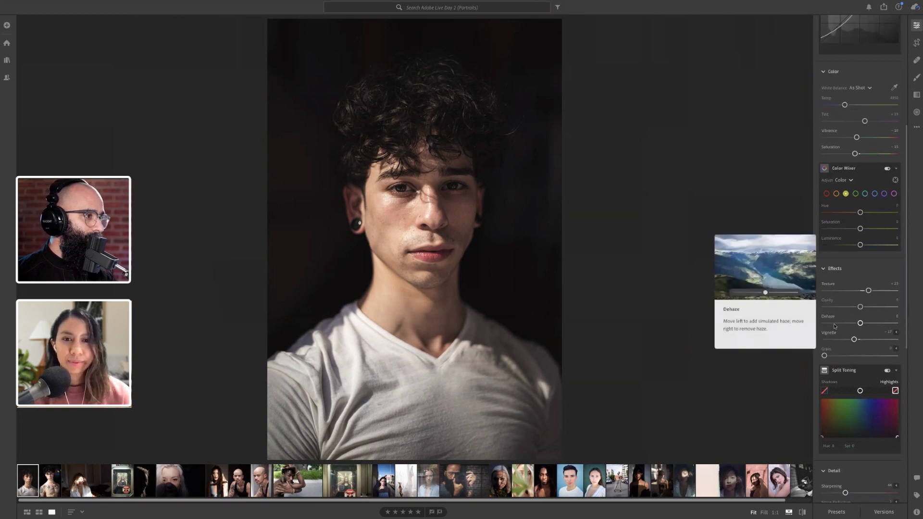
{"action": "scroll", "coordinate": [835, 326], "scroll_direction": "down", "scroll_amount": 1}
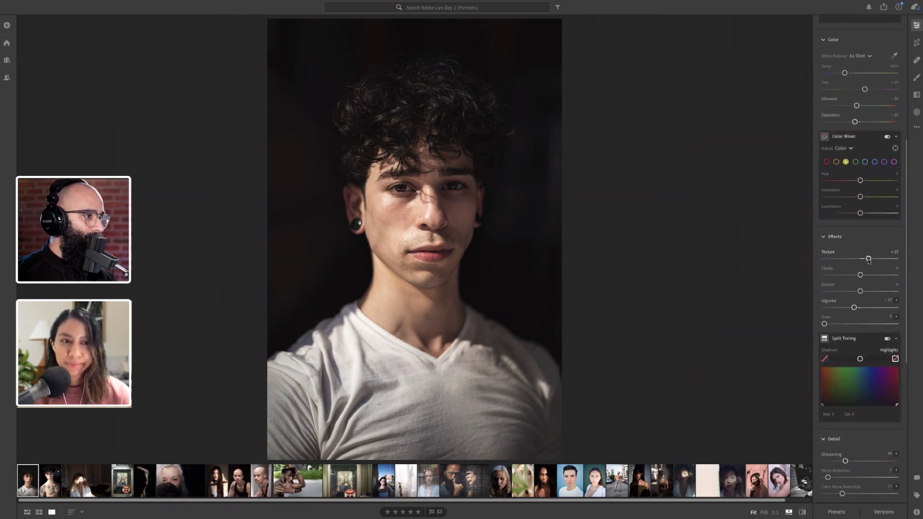
{"action": "left_click_drag", "start_coordinate": [869, 261], "coordinate": [867, 262]}
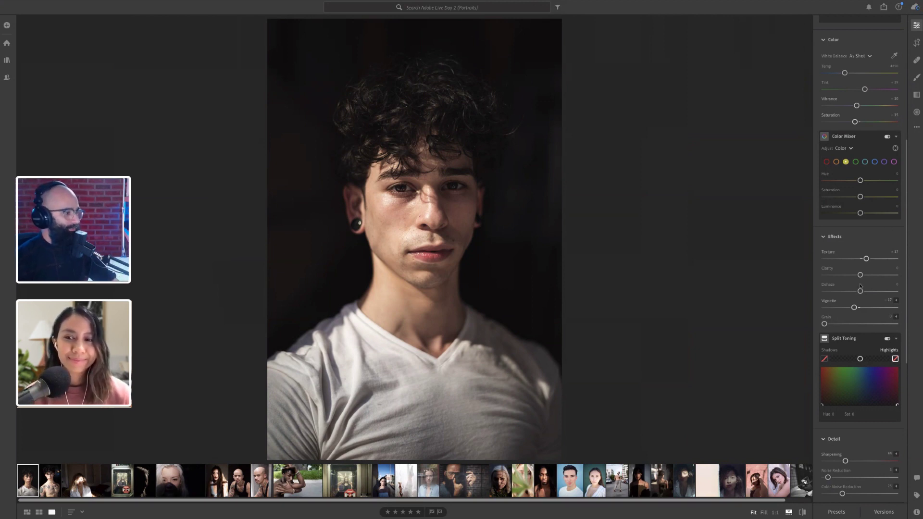
{"action": "scroll", "coordinate": [867, 289], "scroll_direction": "down", "scroll_amount": 3}
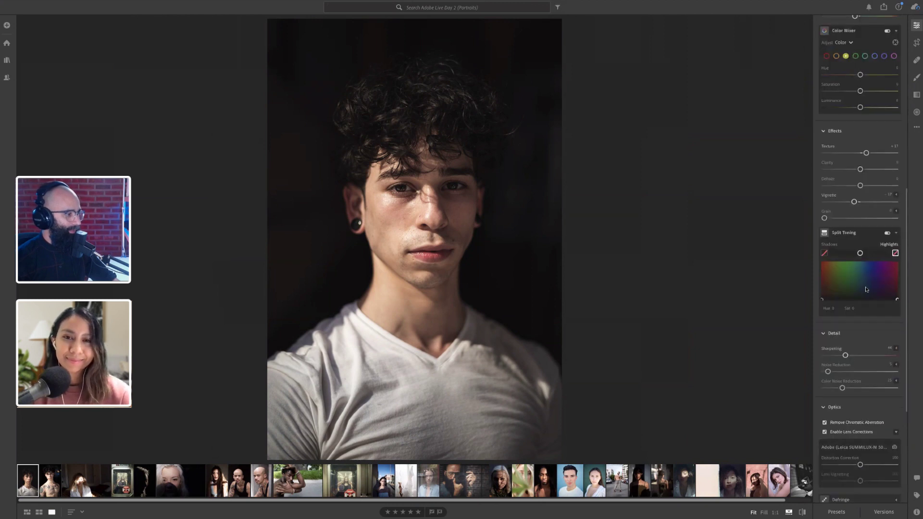
Step: Add a faint warm yellow-orange tint to the shadows with Split Toning, and compare the portrait with the effect off and on
{"action": "left_click", "coordinate": [822, 301]}
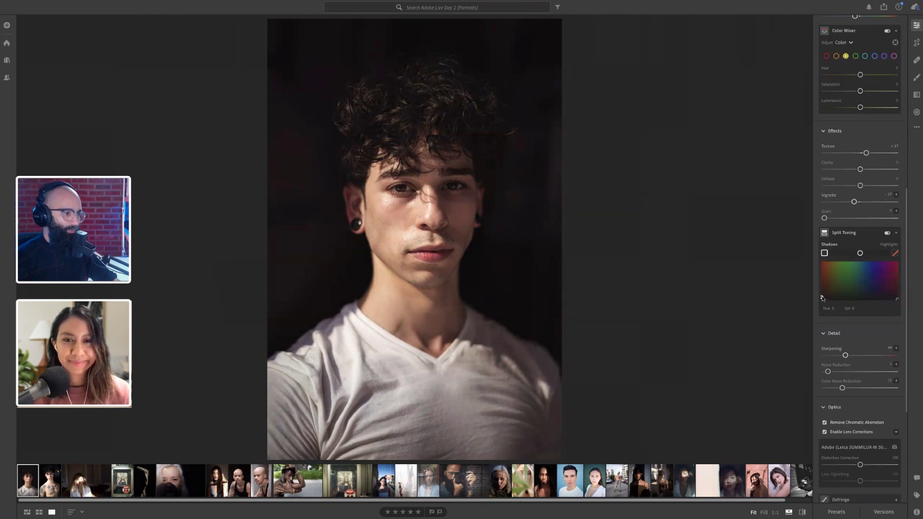
{"action": "left_click_drag", "start_coordinate": [822, 298], "coordinate": [832, 299]}
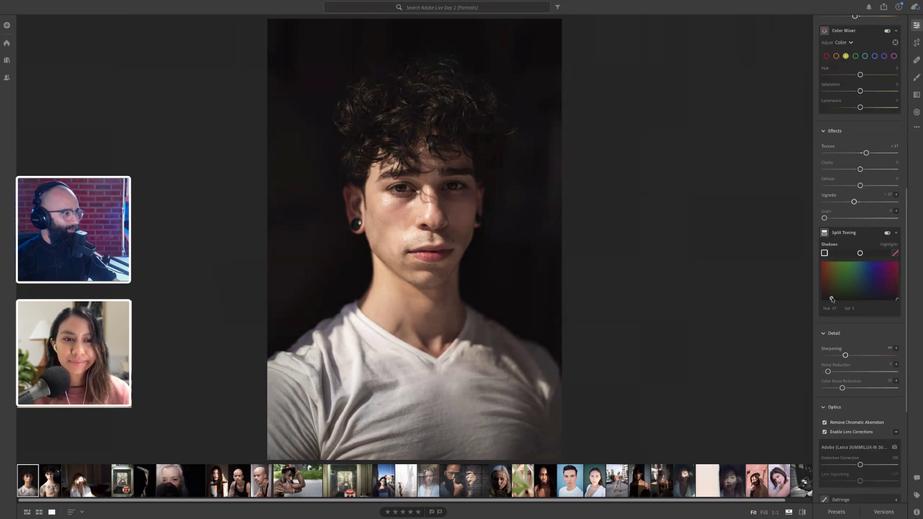
{"action": "left_click", "coordinate": [887, 233]}
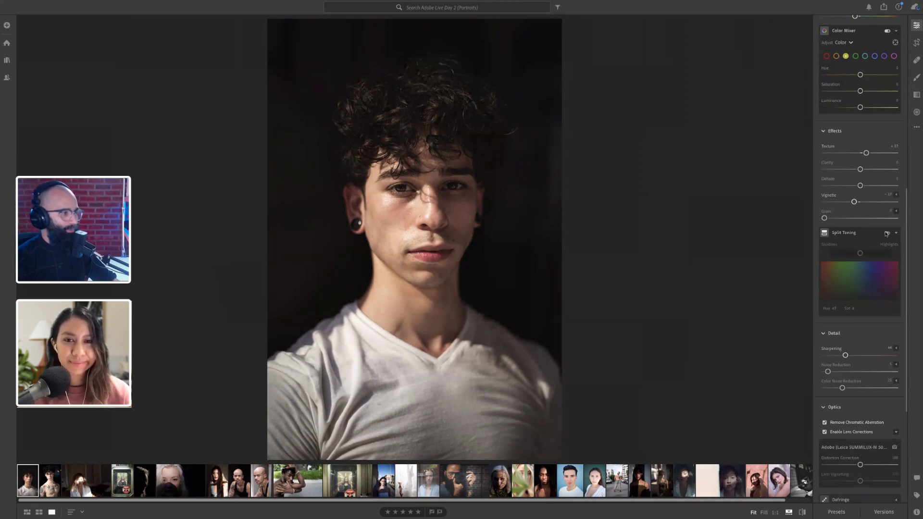
{"action": "left_click", "coordinate": [888, 233]}
{"action": "left_click", "coordinate": [887, 233]}
{"action": "left_click", "coordinate": [887, 233]}
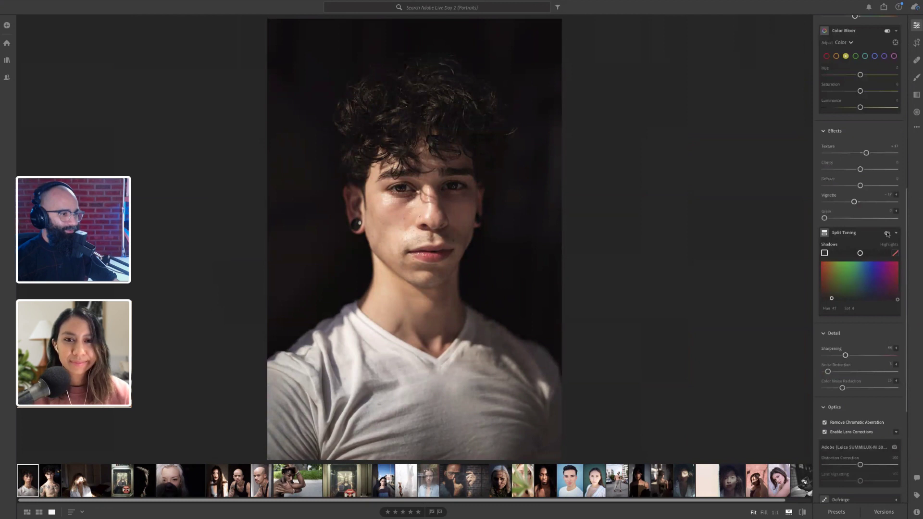
{"action": "left_click", "coordinate": [888, 234]}
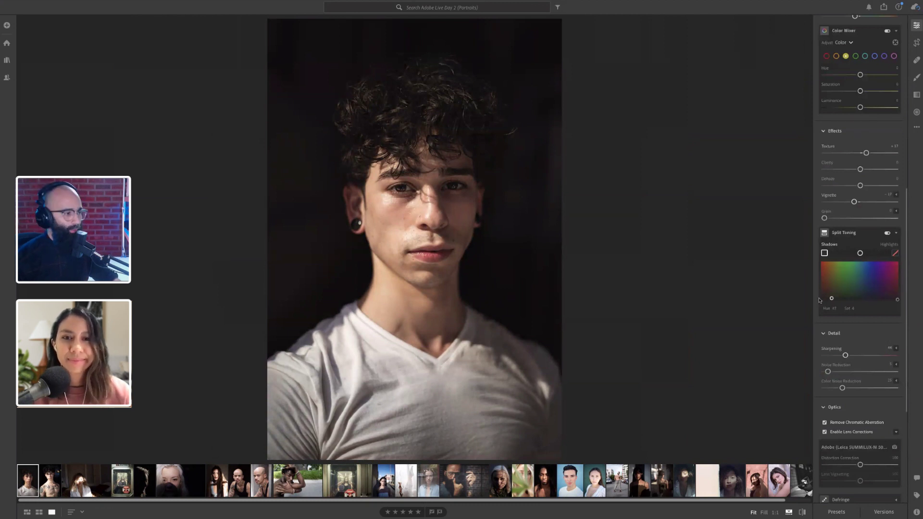
{"action": "left_click", "coordinate": [887, 233]}
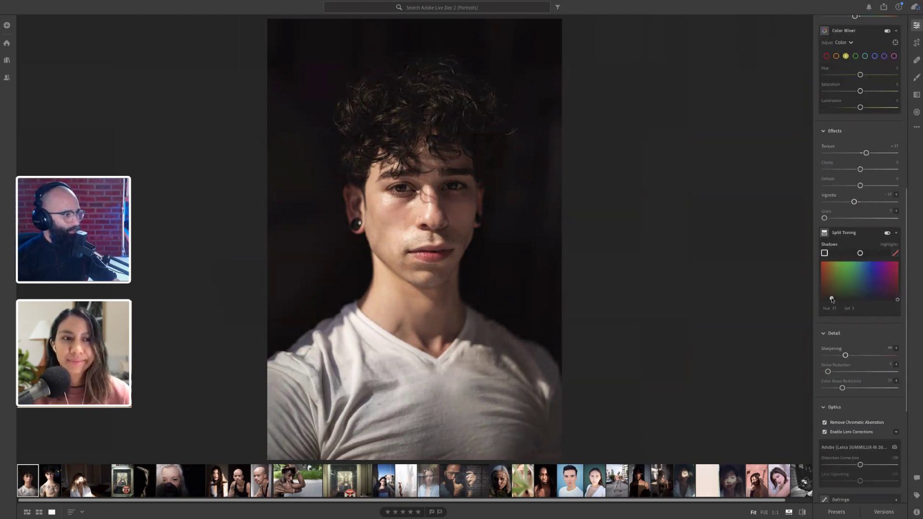
Step: Fine-tune the hue of the Split Toning shadow tint and keep its saturation very low
{"action": "mouse_move", "coordinate": [832, 298]}
{"action": "left_mouse_down"}
{"action": "mouse_move", "coordinate": [833, 284]}
{"action": "mouse_move", "coordinate": [834, 298]}
{"action": "left_mouse_up"}
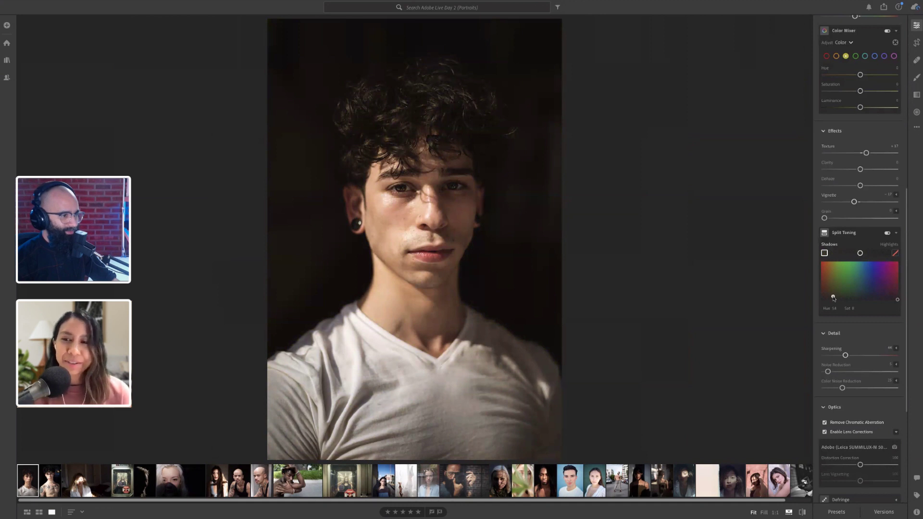
{"action": "key", "text": "backslash"}
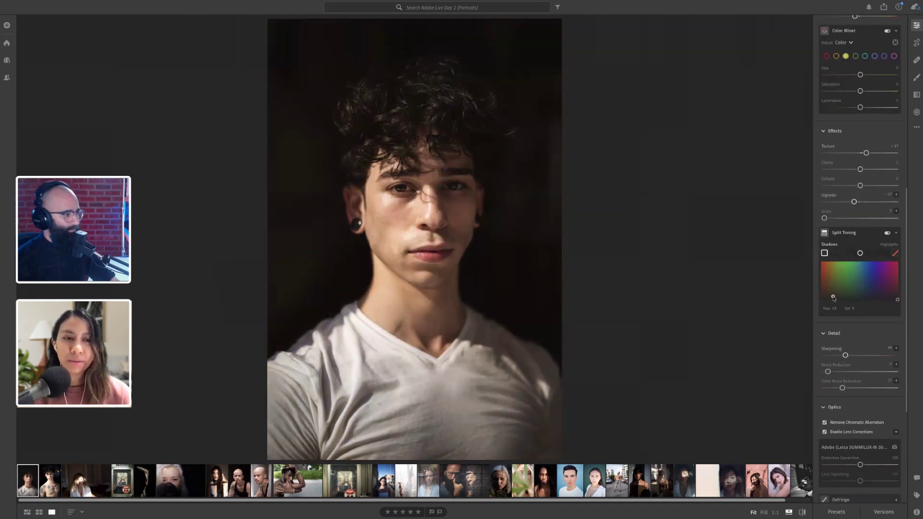
{"action": "left_click_drag", "start_coordinate": [834, 299], "coordinate": [833, 301]}
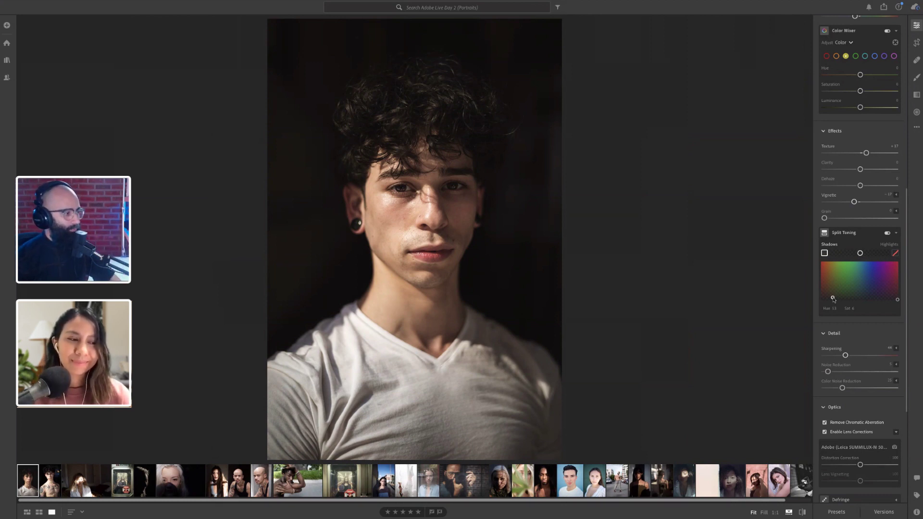
Step: Tint the Split Toning highlights with a subtle pink-magenta, and compare the portrait repeatedly with the original
{"action": "left_click_drag", "start_coordinate": [897, 299], "coordinate": [891, 294]}
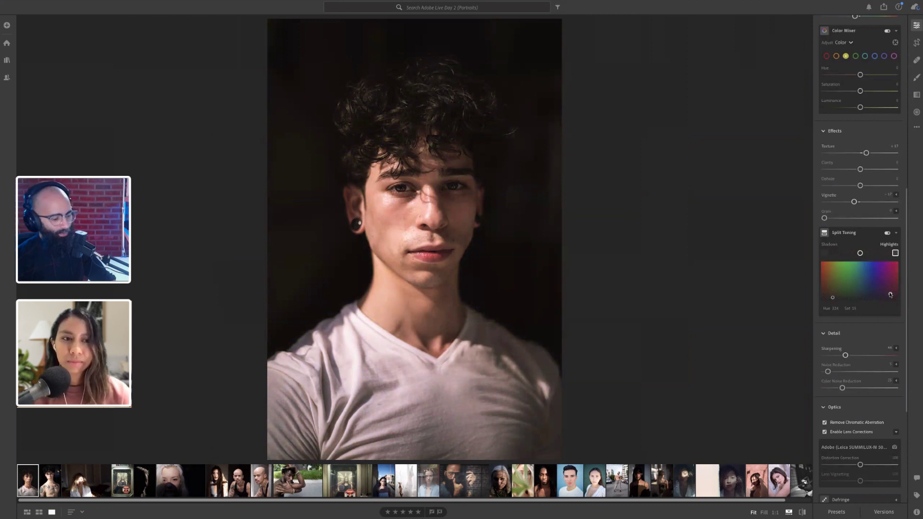
{"action": "key", "text": "backslash"}
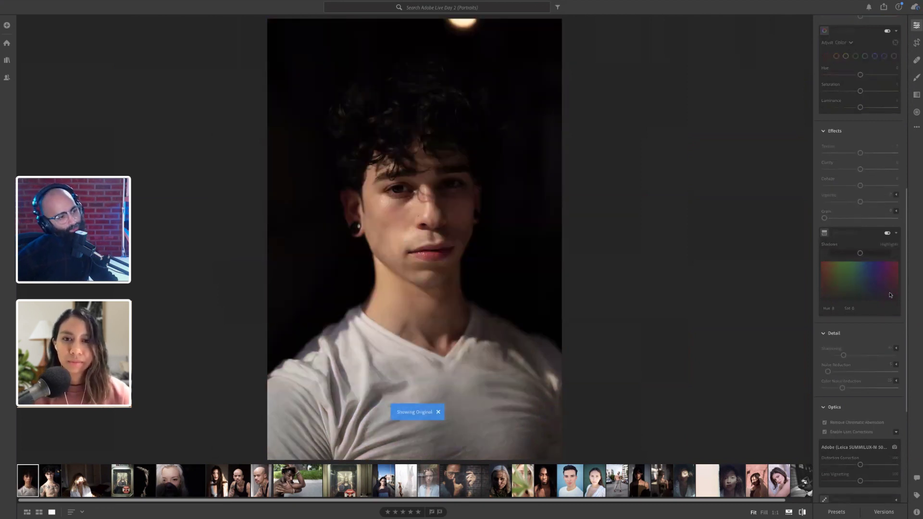
{"action": "key", "text": "backslash"}
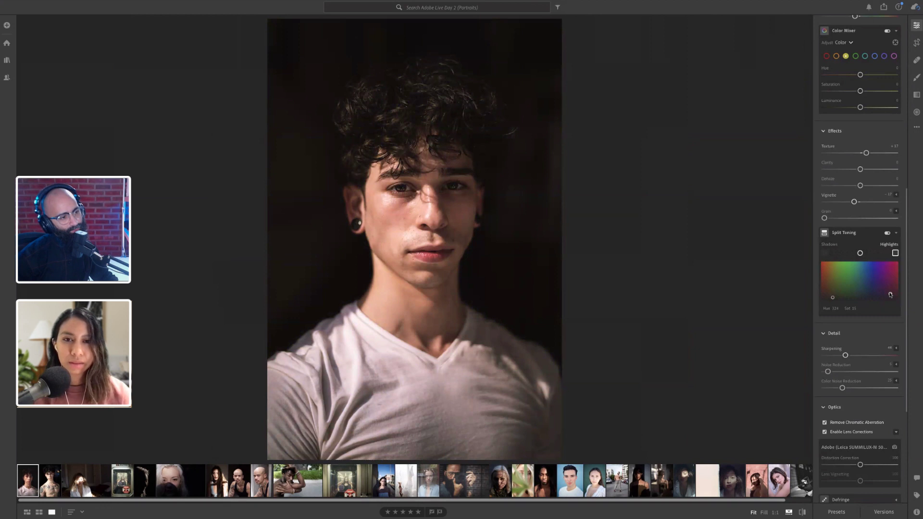
{"action": "key", "text": "backslash"}
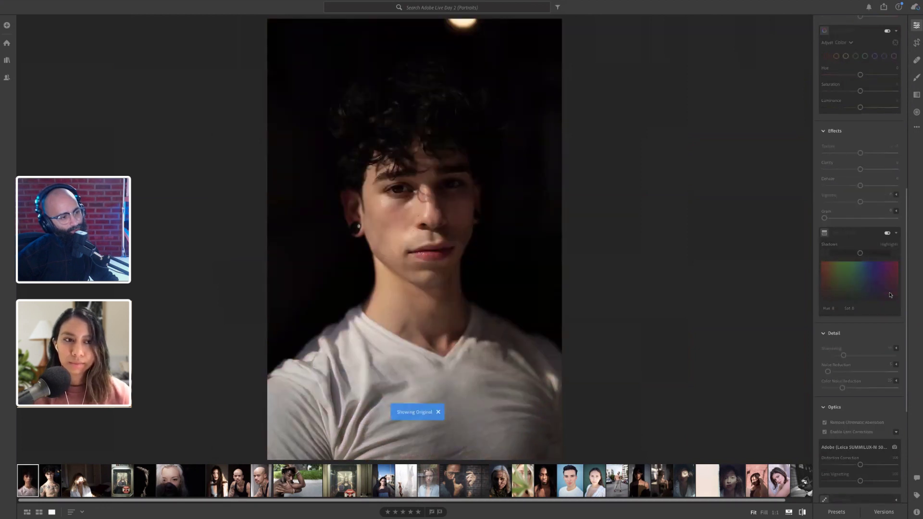
{"action": "key", "text": "backslash"}
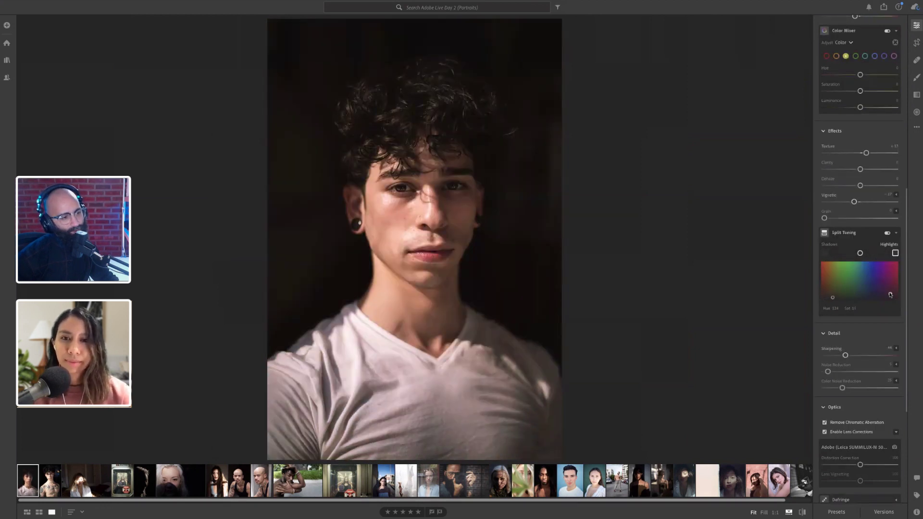
{"action": "key", "text": "backslash"}
{"action": "key", "text": "backslash"}
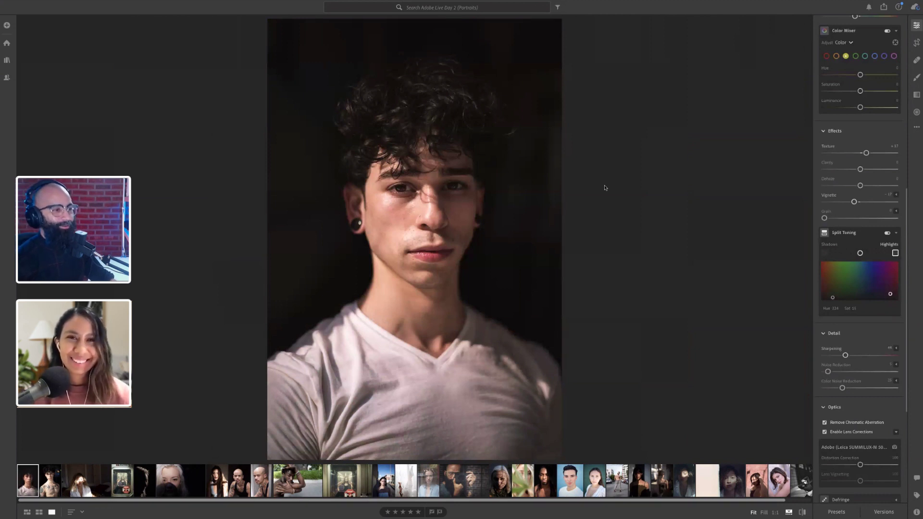
Step: Examine the face up close and compare the edited portrait with its original in full-screen view
{"action": "left_click", "coordinate": [423, 214]}
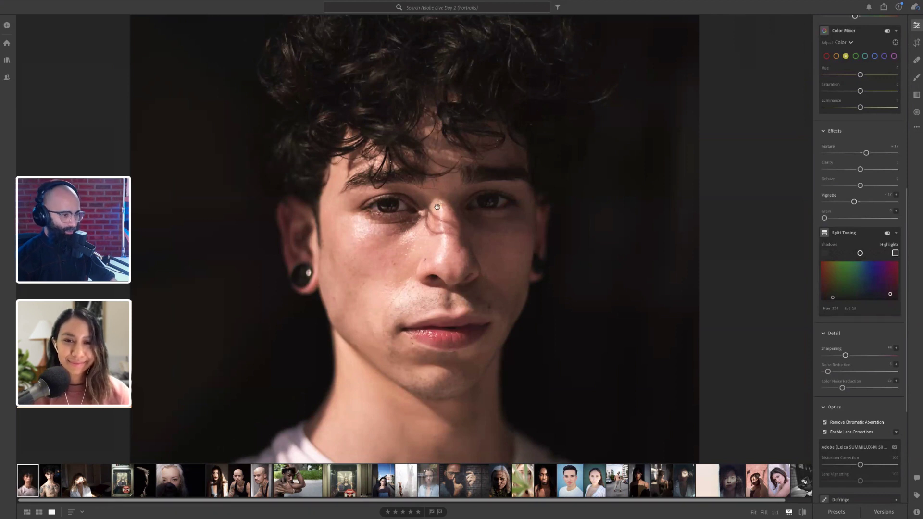
{"action": "left_click", "coordinate": [411, 255]}
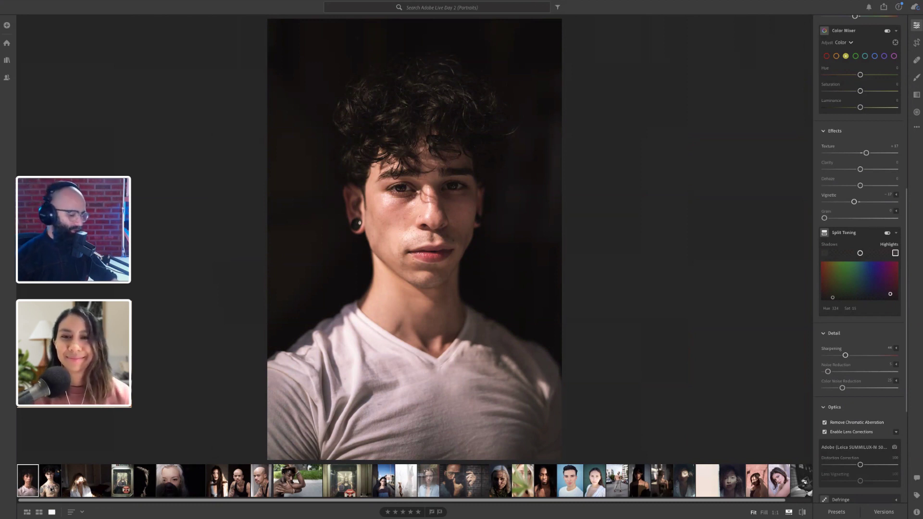
{"action": "key", "text": "f"}
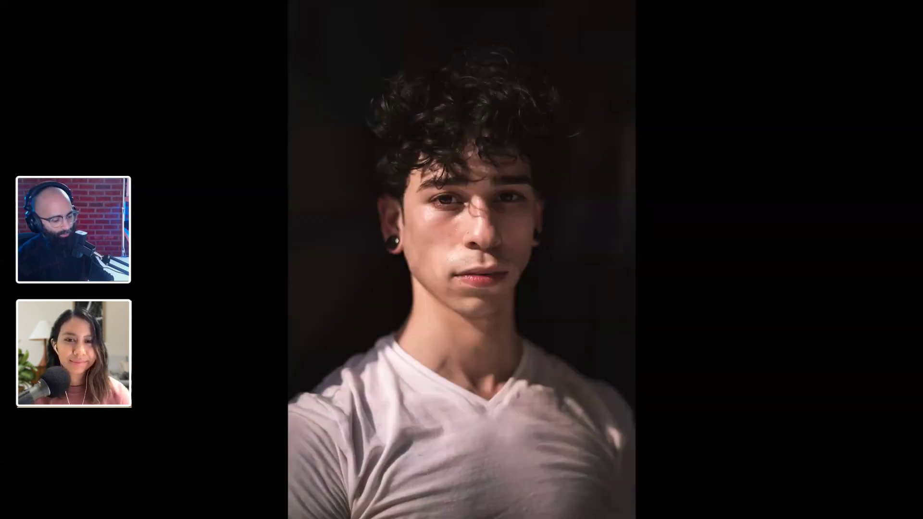
{"action": "key", "text": "backslash"}
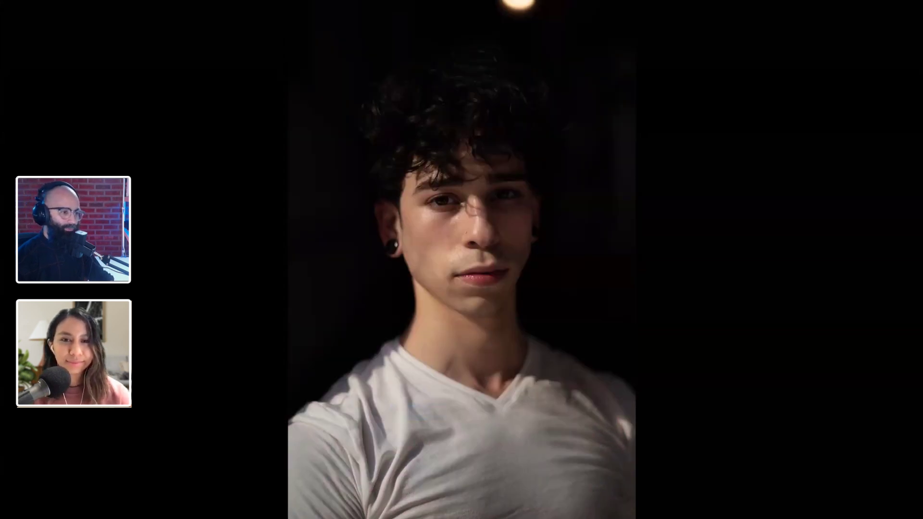
{"action": "key", "text": "backslash"}
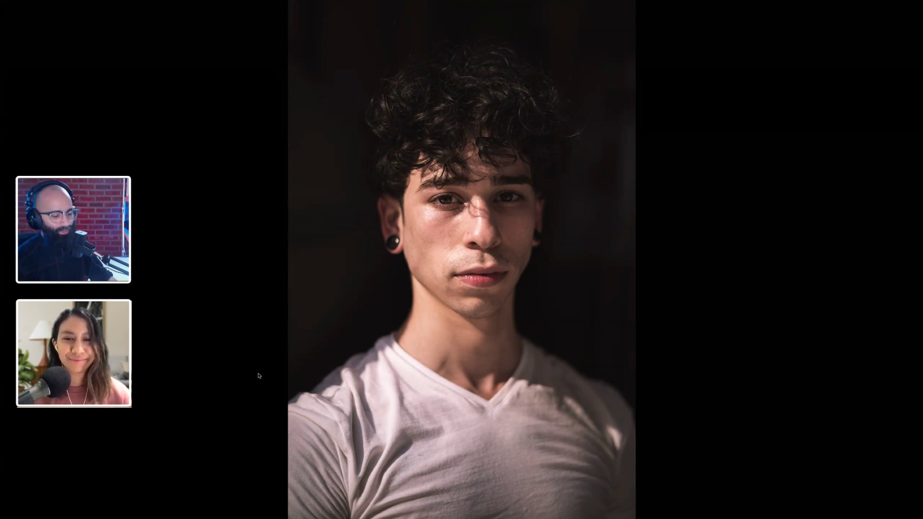
{"action": "key", "text": "f"}
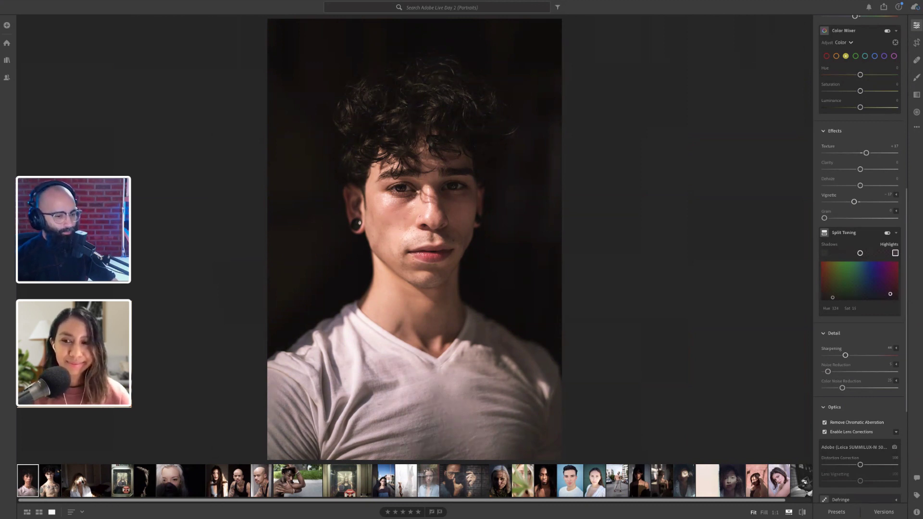
Step: Copy the first portrait's edit settings and paste them onto the second photo, the shirtless portrait with chest tattoos
{"action": "left_click", "coordinate": [58, 481]}
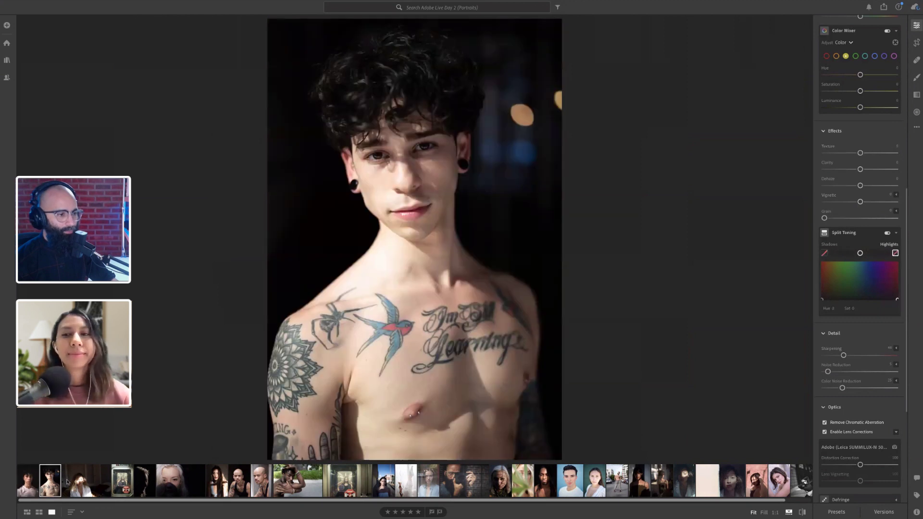
{"action": "left_click", "coordinate": [24, 478]}
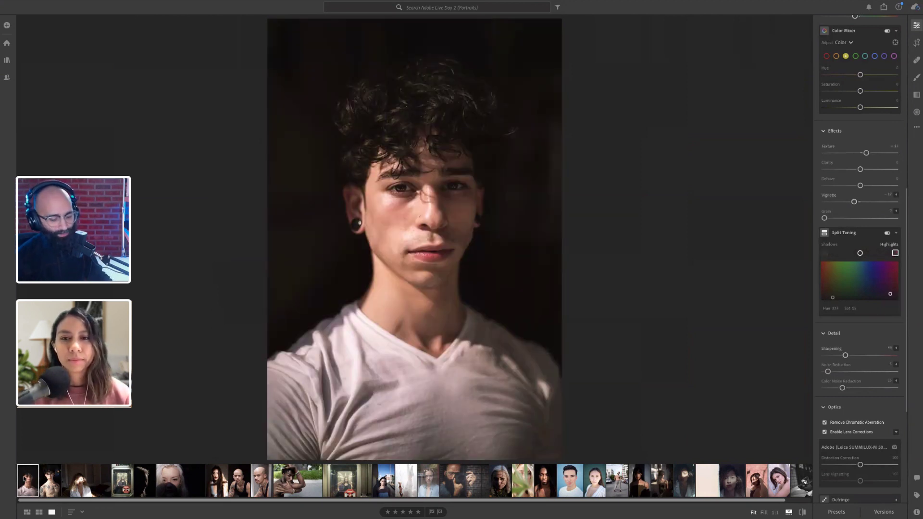
{"action": "key", "text": "ctrl+c"}
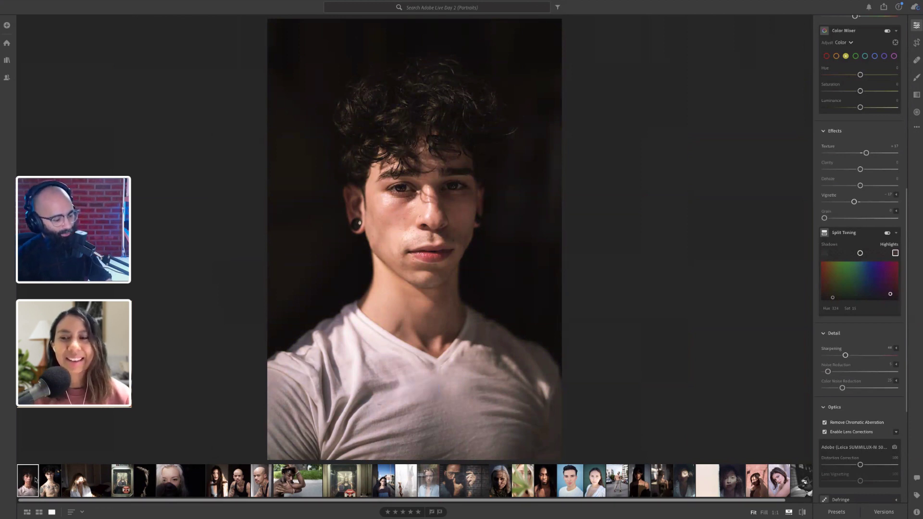
{"action": "key", "text": "Right"}
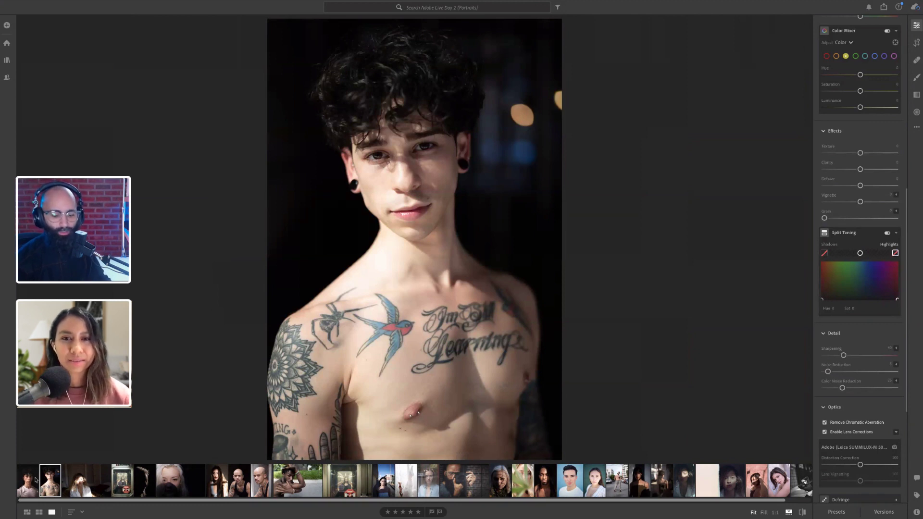
{"action": "key", "text": "ctrl+v"}
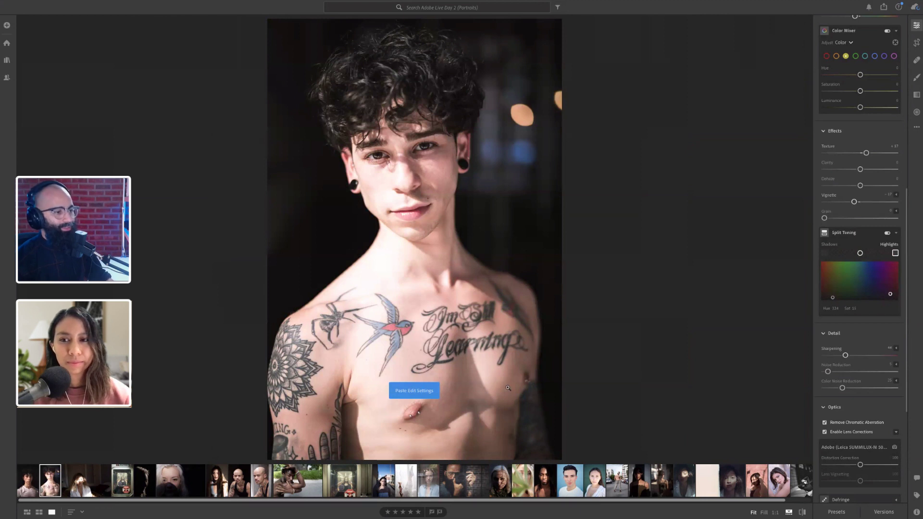
Step: Lower the tattooed portrait's Exposure to about +0.49 and its Highlights to about -54
{"action": "scroll", "coordinate": [869, 255], "scroll_direction": "up", "scroll_amount": 5}
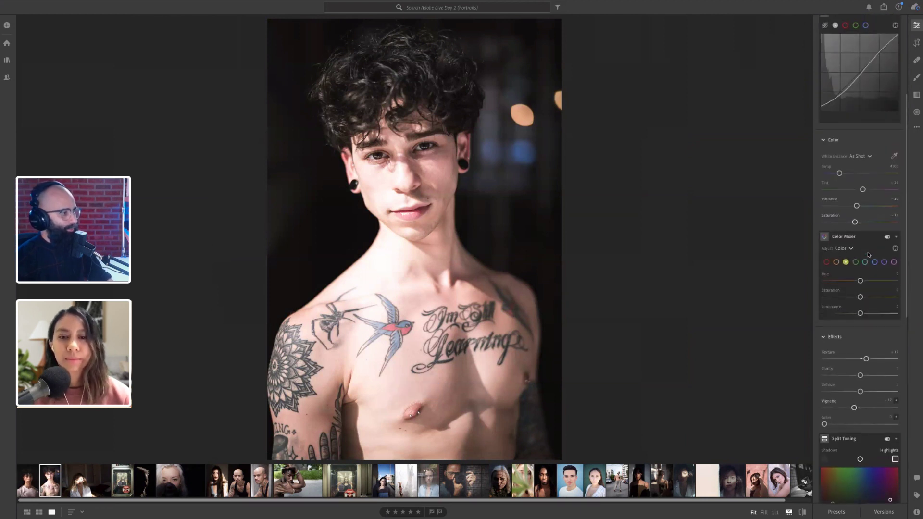
{"action": "scroll", "coordinate": [869, 255], "scroll_direction": "up", "scroll_amount": 4}
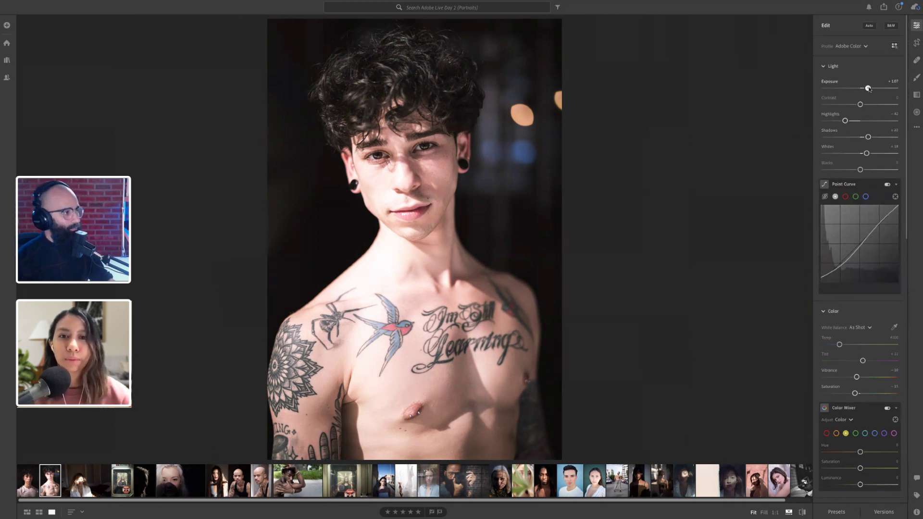
{"action": "left_click_drag", "start_coordinate": [868, 89], "coordinate": [864, 88]}
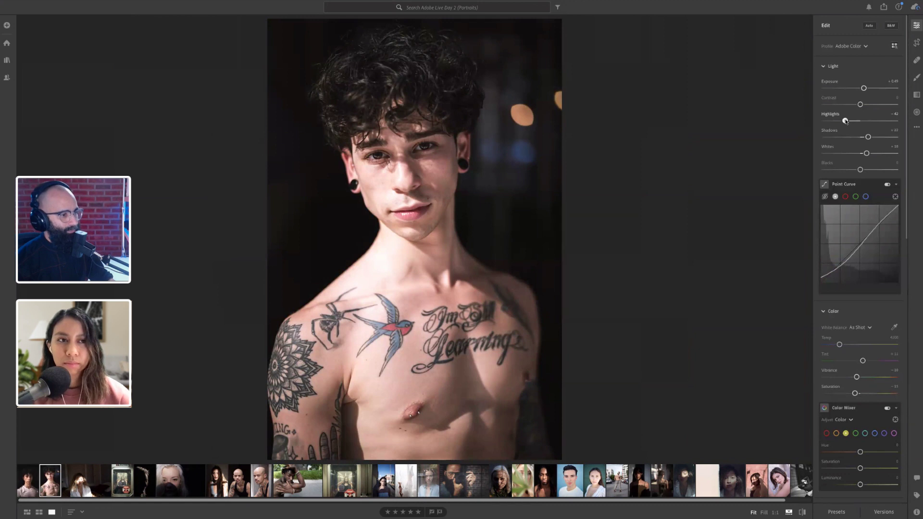
{"action": "left_click_drag", "start_coordinate": [845, 120], "coordinate": [842, 122]}
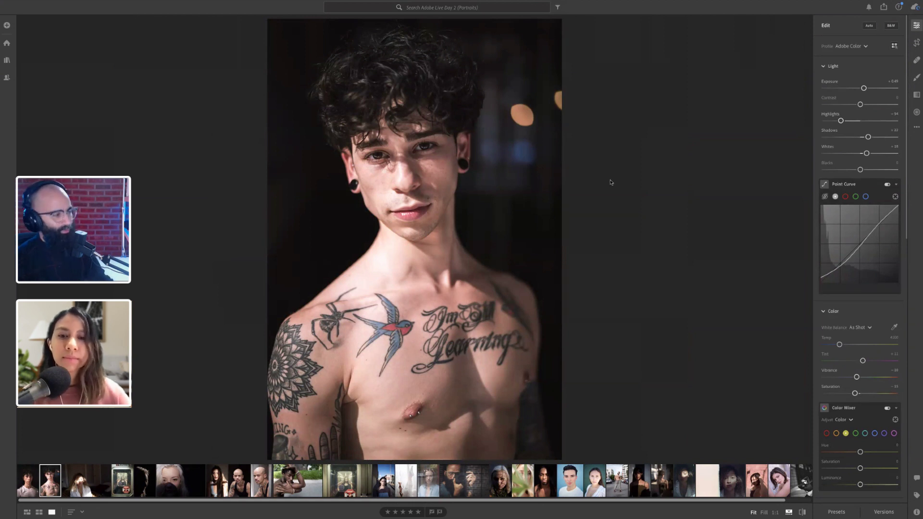
Step: Heal the two orange background lights beside the man's head, sourcing the edge one from the dark area directly above it
{"action": "left_click", "coordinate": [917, 60]}
{"action": "key", "text": "bracketleft"}
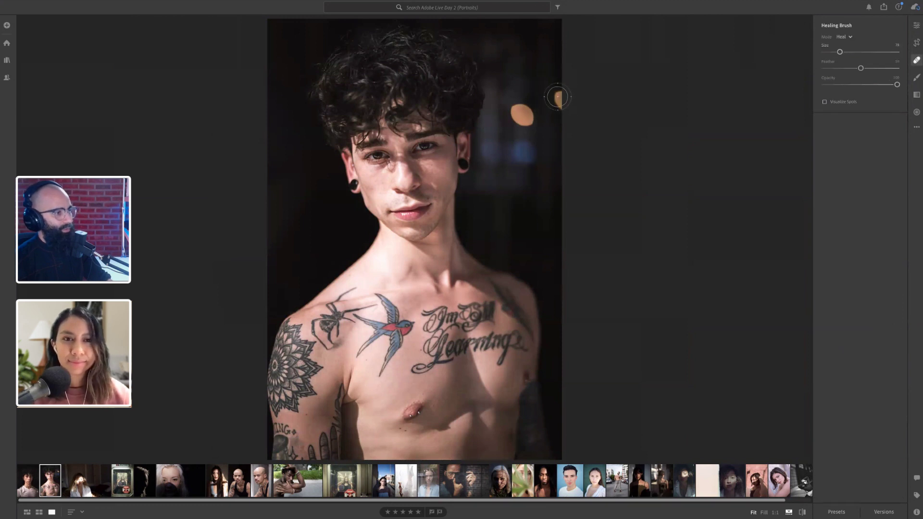
{"action": "left_click", "coordinate": [557, 97]}
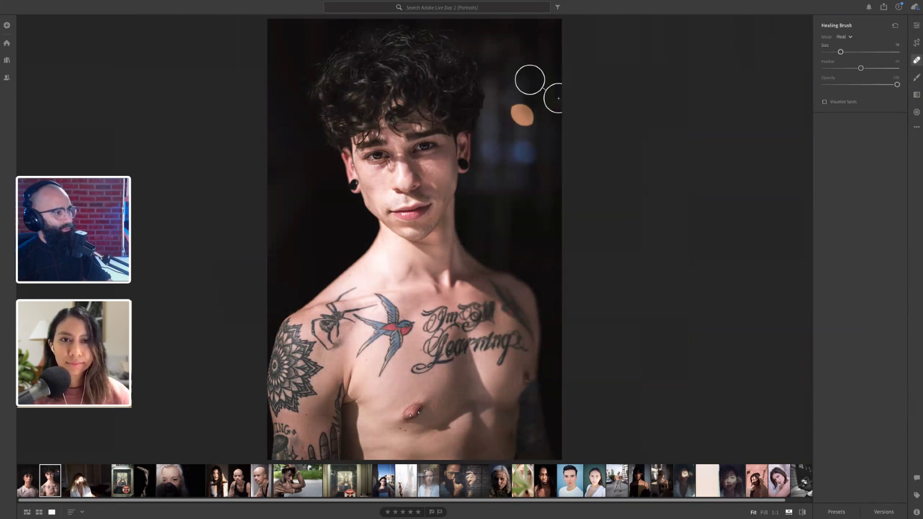
{"action": "left_click_drag", "start_coordinate": [534, 76], "coordinate": [557, 61]}
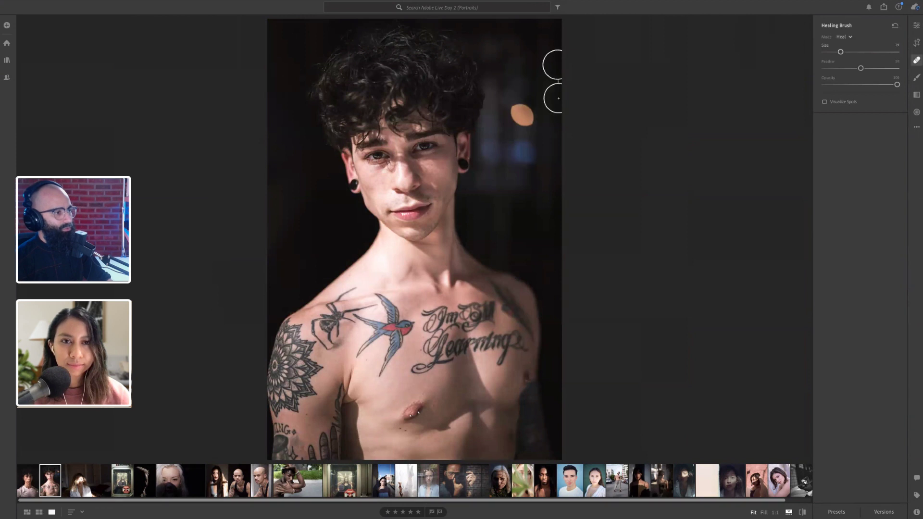
{"action": "key", "text": "bracketright"}
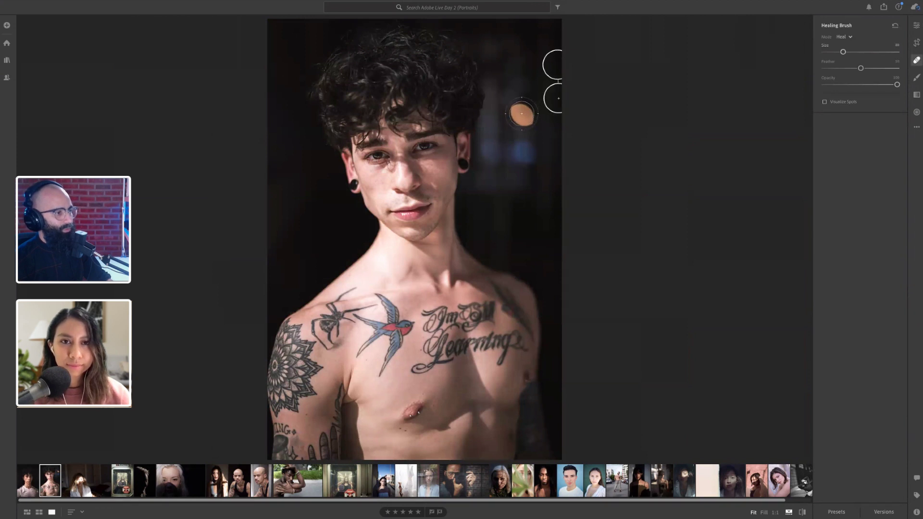
{"action": "left_click", "coordinate": [521, 114]}
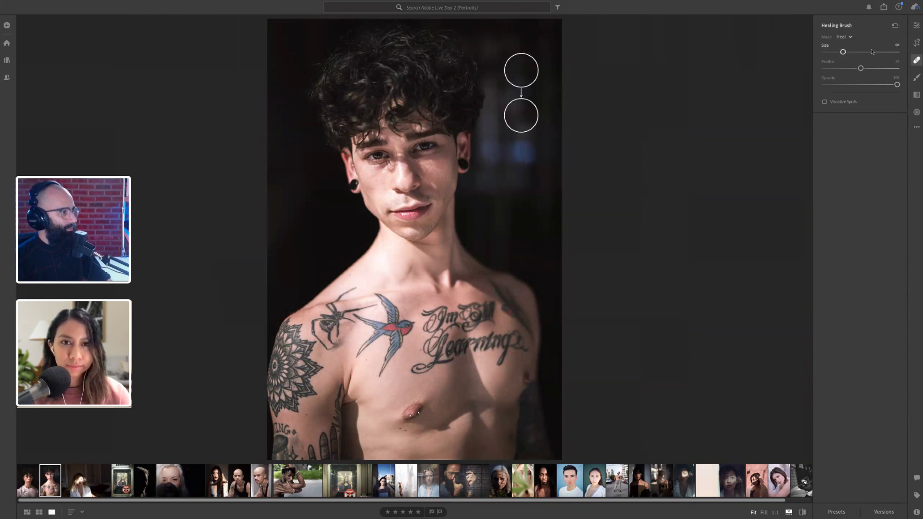
Step: Leave the Healing Brush and lower the tattooed portrait's Whites to about -18
{"action": "left_click_drag", "start_coordinate": [843, 52], "coordinate": [844, 52]}
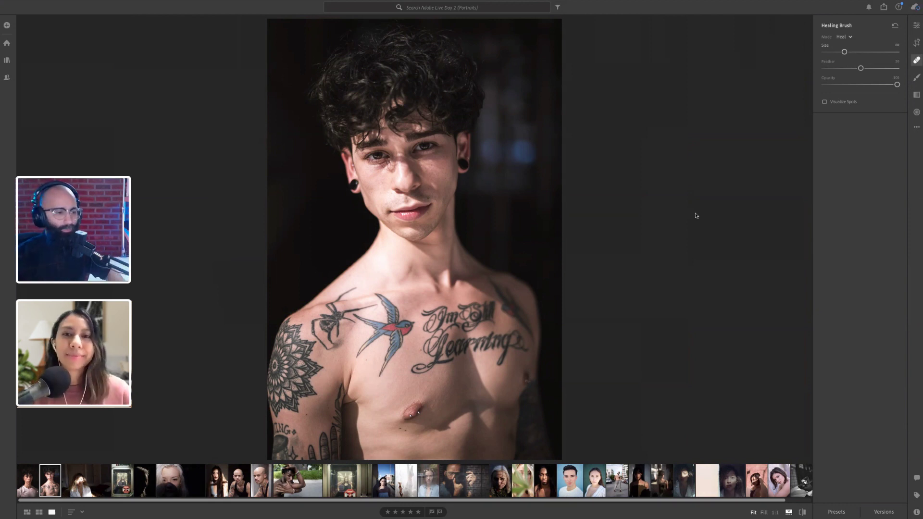
{"action": "left_click", "coordinate": [917, 25]}
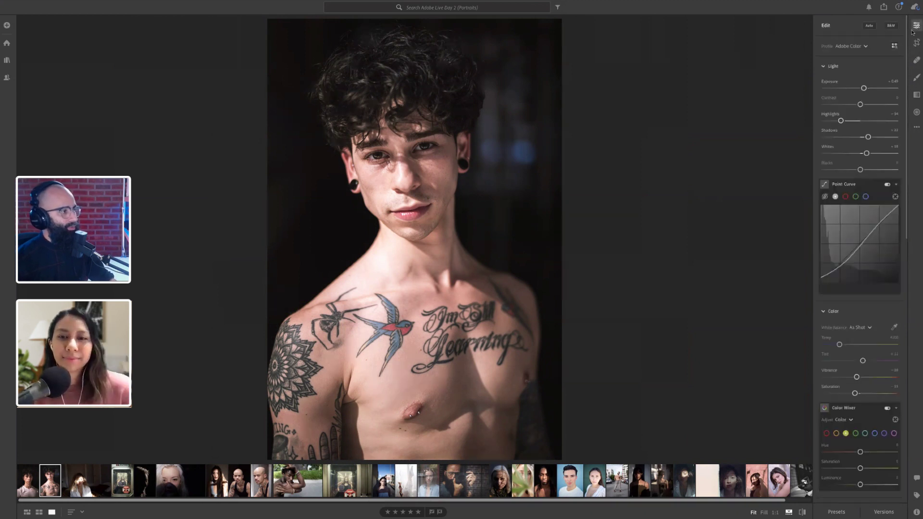
{"action": "left_click_drag", "start_coordinate": [867, 153], "coordinate": [854, 158]}
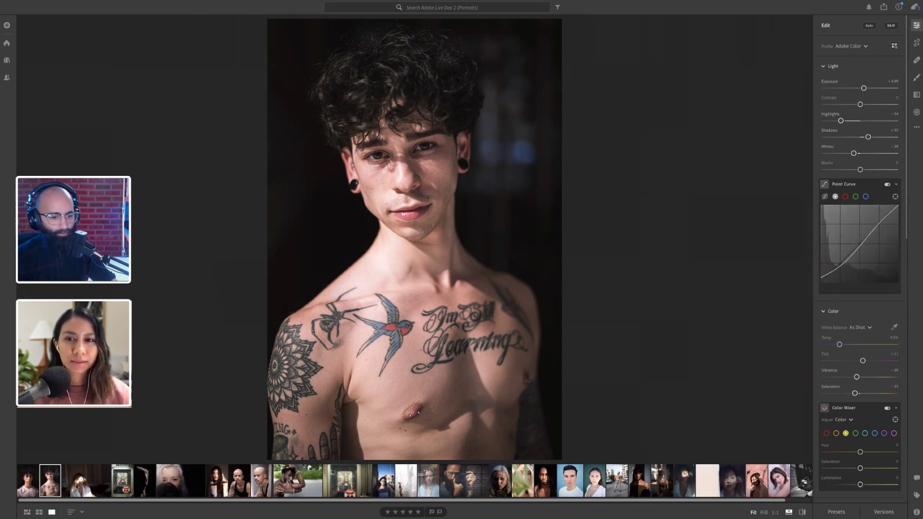
Step: Open the portrait of the curly-haired woman in the white shirt and review its Optics and Geometry settings
{"action": "left_click", "coordinate": [86, 480]}
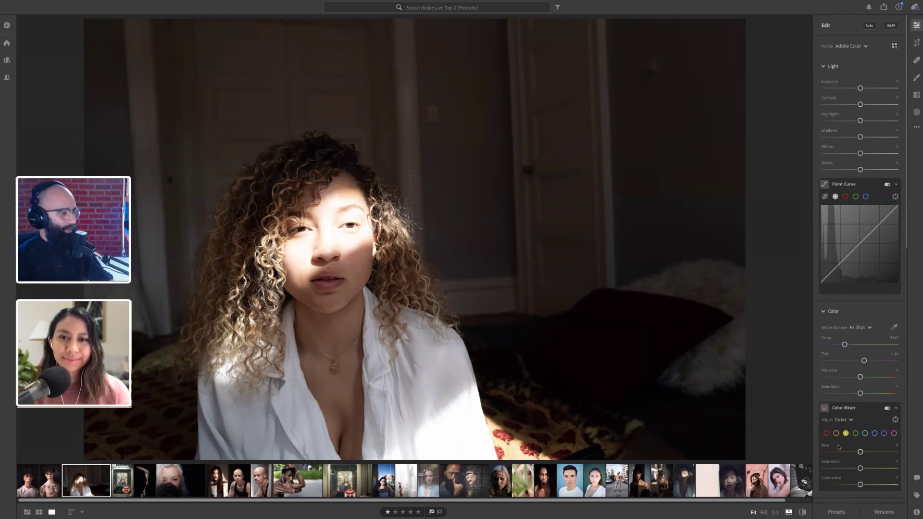
{"action": "scroll", "coordinate": [840, 448], "scroll_direction": "down", "scroll_amount": 5}
{"action": "scroll", "coordinate": [839, 448], "scroll_direction": "down", "scroll_amount": 5}
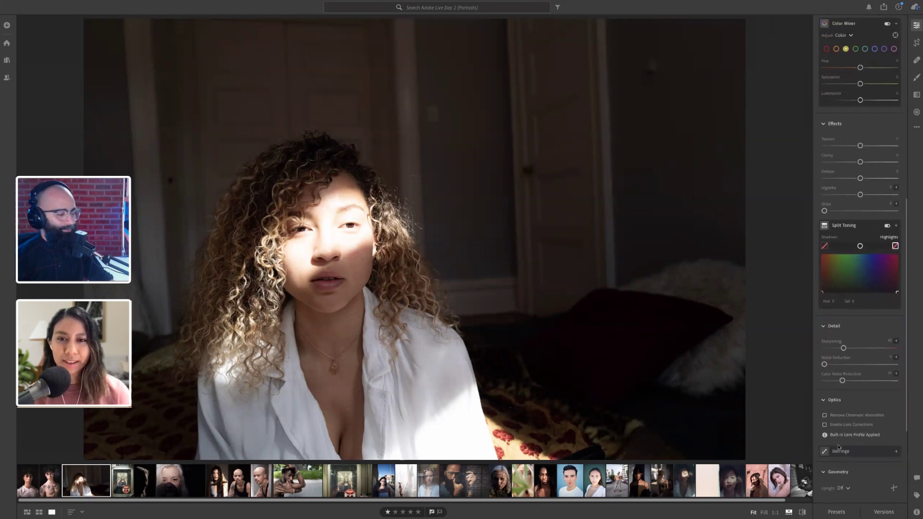
{"action": "mouse_move", "coordinate": [839, 447]}
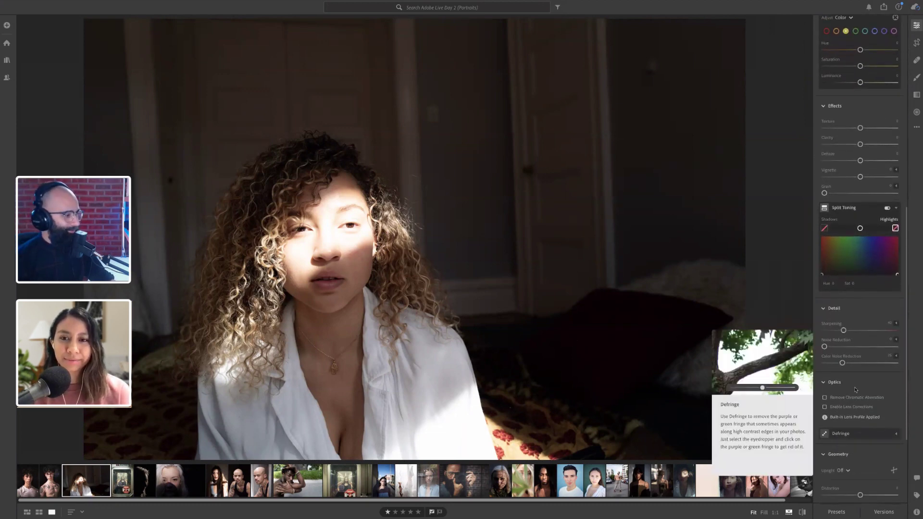
{"action": "scroll", "coordinate": [855, 390], "scroll_direction": "down", "scroll_amount": 3}
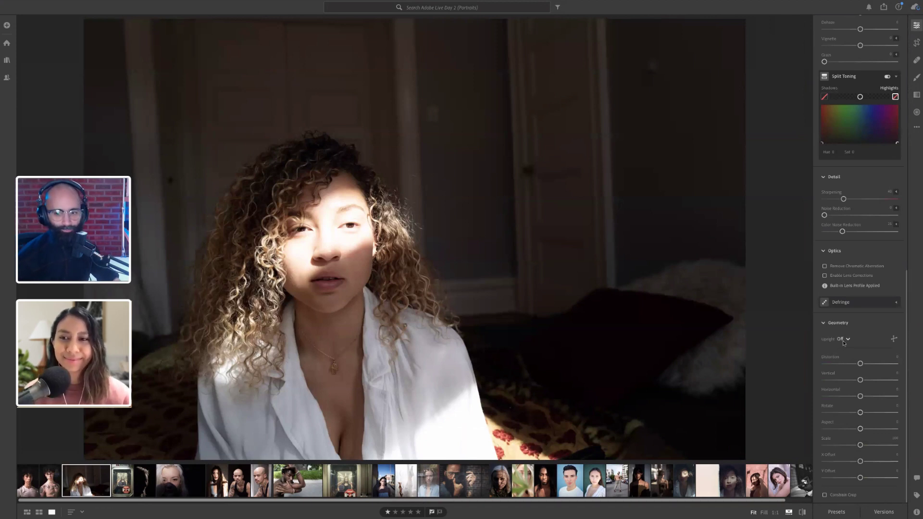
{"action": "mouse_move", "coordinate": [839, 363]}
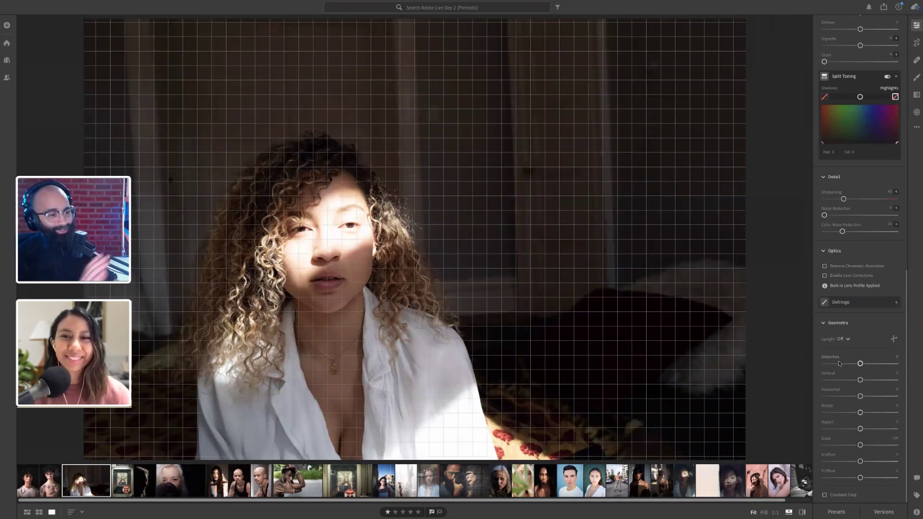
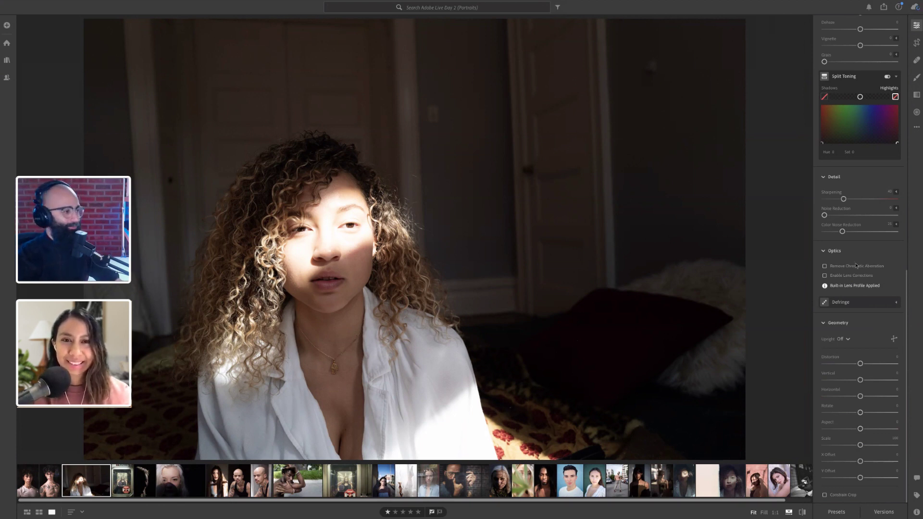
{"action": "mouse_move", "coordinate": [848, 279]}
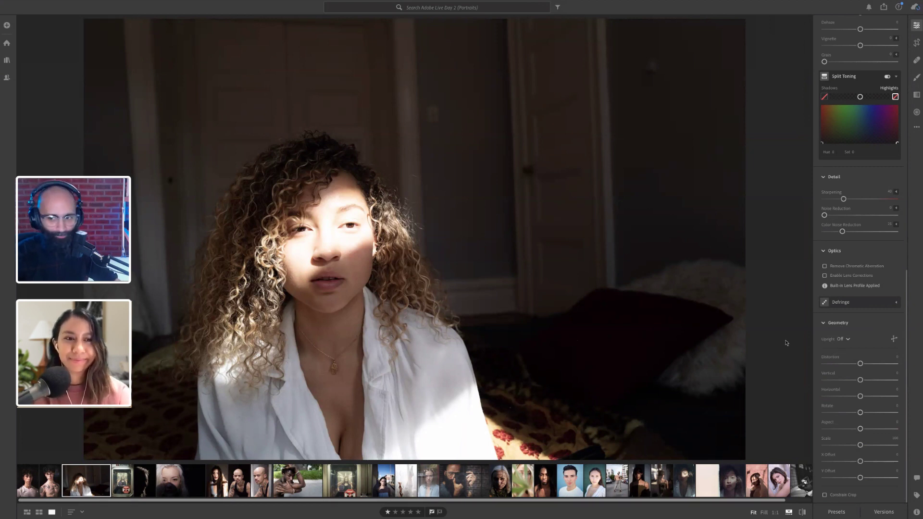
Step: Try the Auto and Full Upright corrections on the curly-haired portrait, keep Full and compare it with the original
{"action": "left_click", "coordinate": [847, 340]}
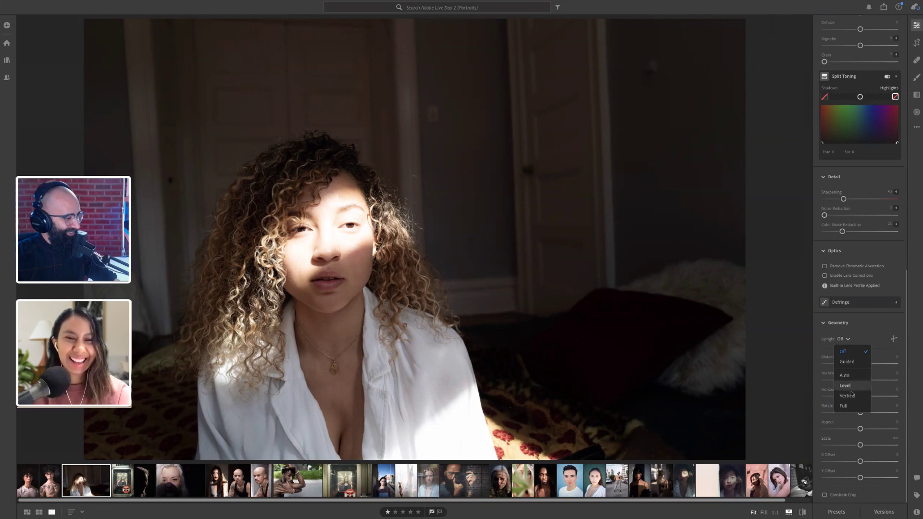
{"action": "left_click", "coordinate": [850, 376]}
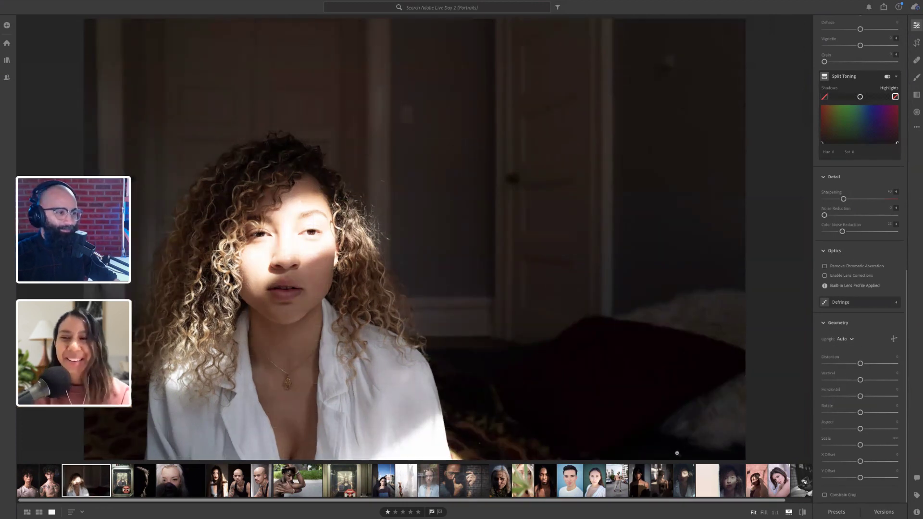
{"action": "left_click", "coordinate": [845, 339]}
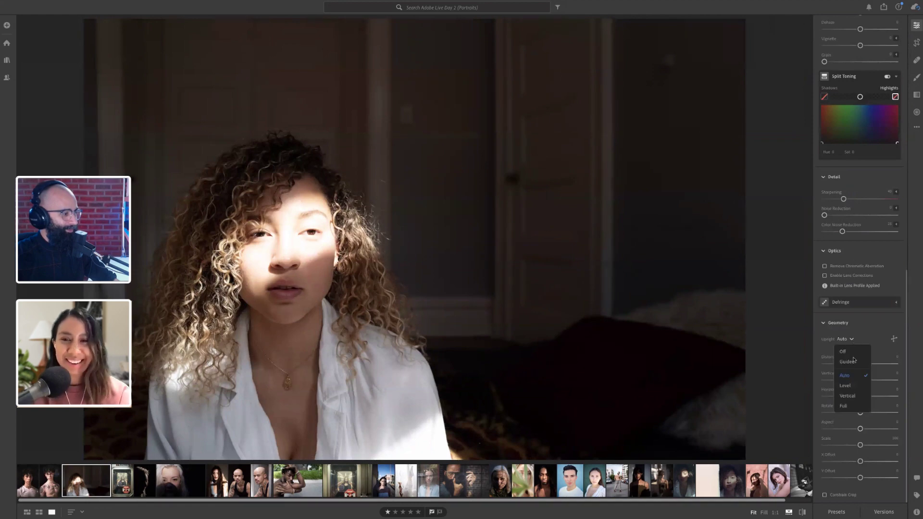
{"action": "left_click", "coordinate": [845, 406]}
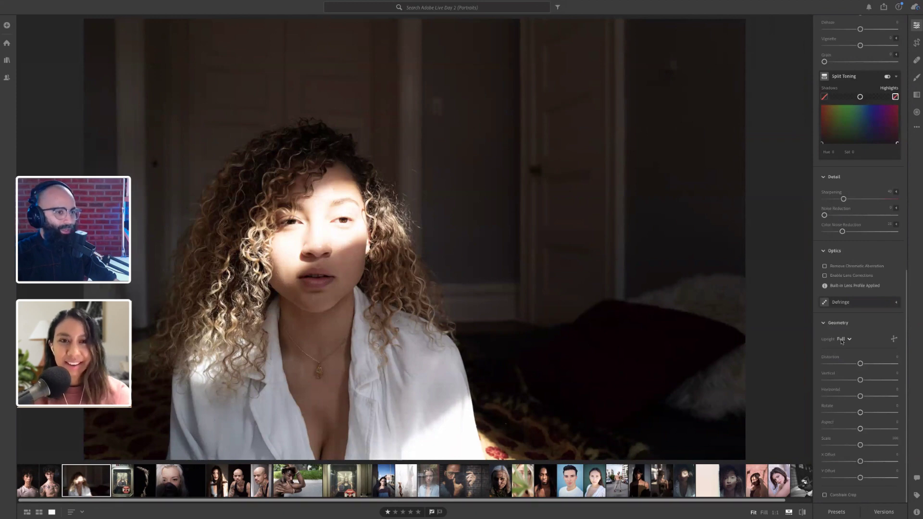
{"action": "left_click", "coordinate": [842, 340]}
{"action": "left_click", "coordinate": [854, 376]}
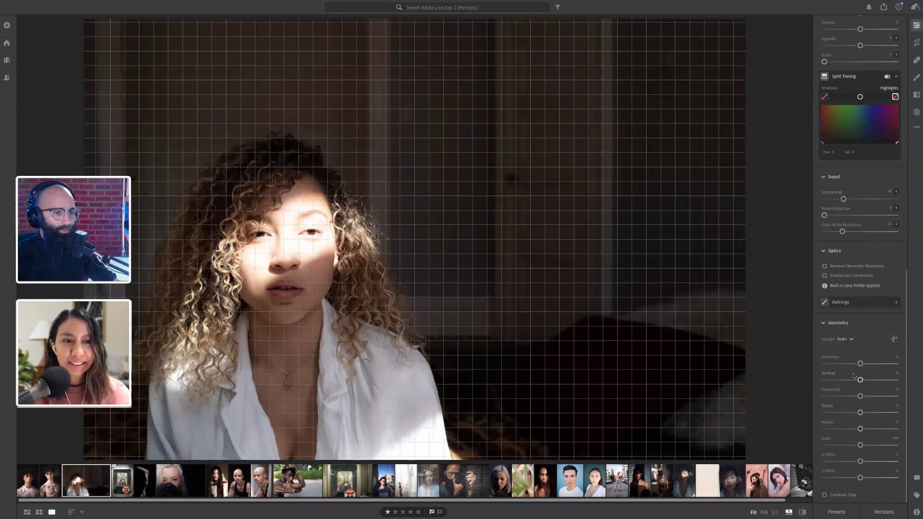
{"action": "left_click", "coordinate": [851, 340]}
{"action": "left_click", "coordinate": [844, 406]}
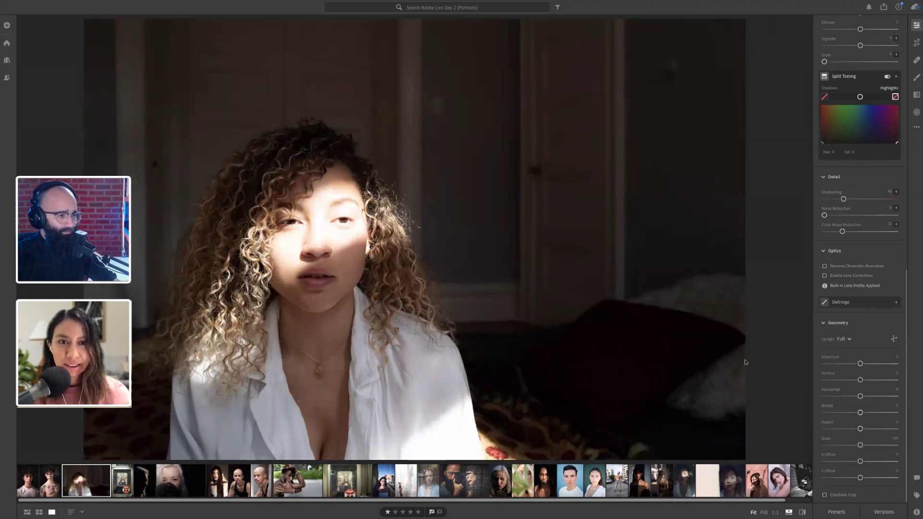
{"action": "key", "text": "backslash"}
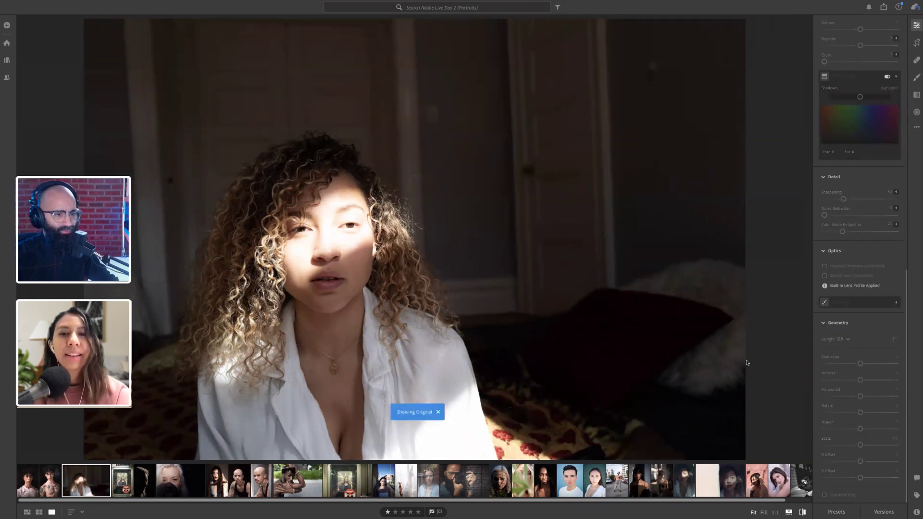
{"action": "key", "text": "backslash"}
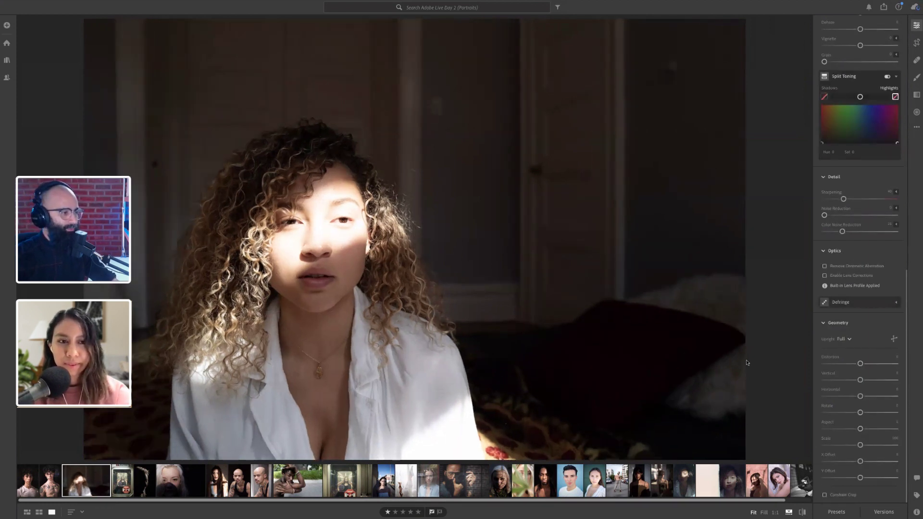
Step: Lower the portrait's Exposure to about -0.24 and Highlights to about -53, and compare it with the original
{"action": "scroll", "coordinate": [830, 302], "scroll_direction": "up", "scroll_amount": 10}
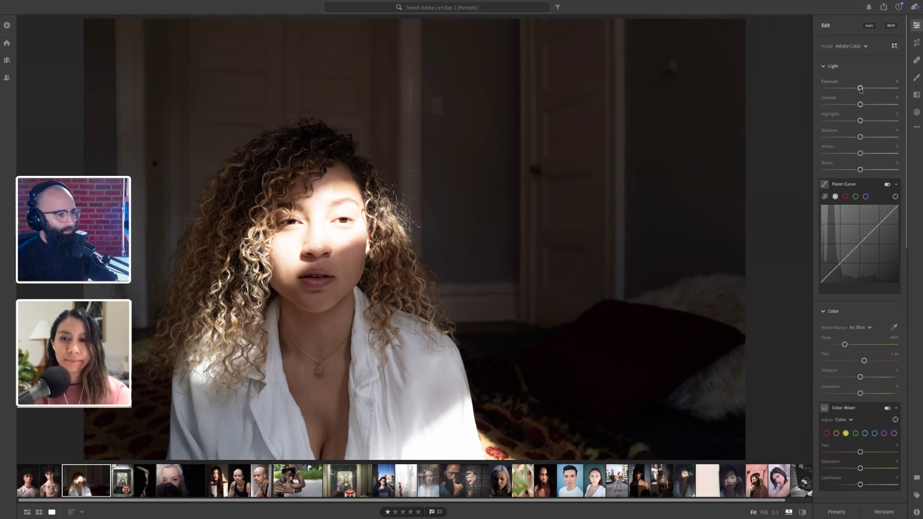
{"action": "left_click_drag", "start_coordinate": [861, 89], "coordinate": [859, 90]}
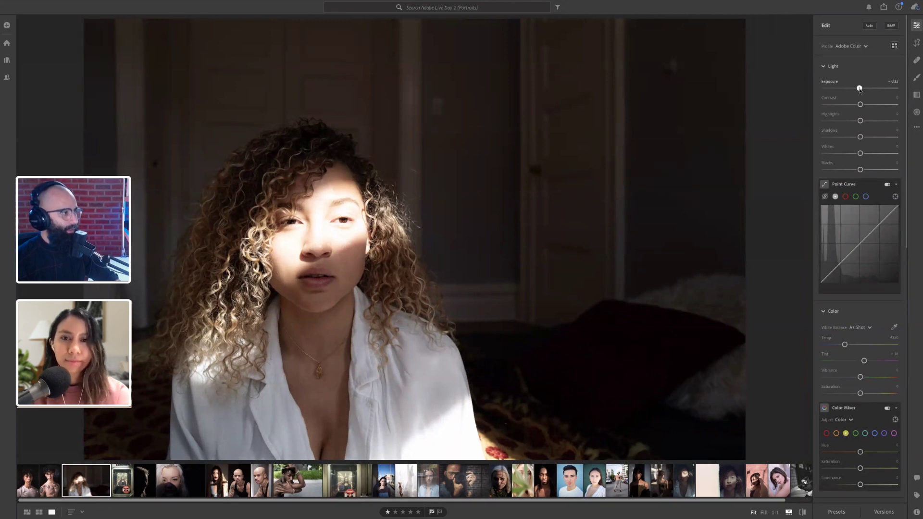
{"action": "left_click_drag", "start_coordinate": [860, 90], "coordinate": [859, 90]}
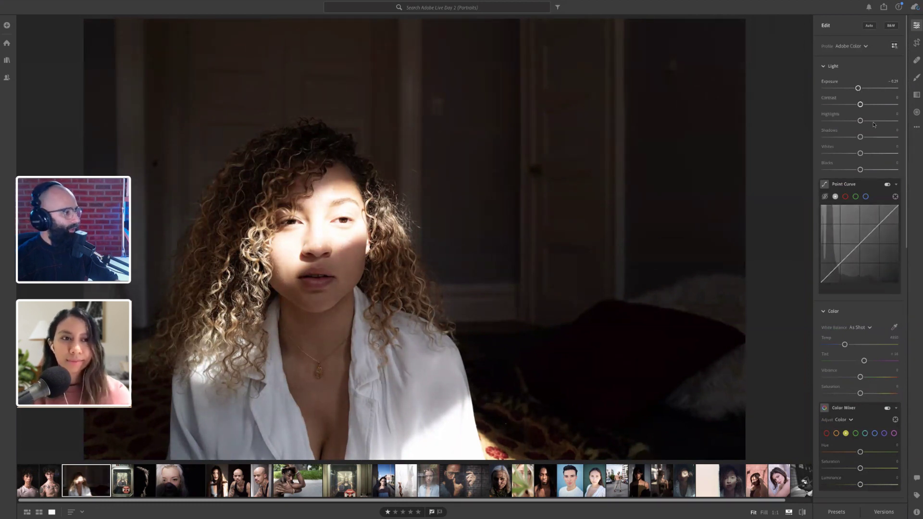
{"action": "left_click_drag", "start_coordinate": [862, 126], "coordinate": [843, 130]}
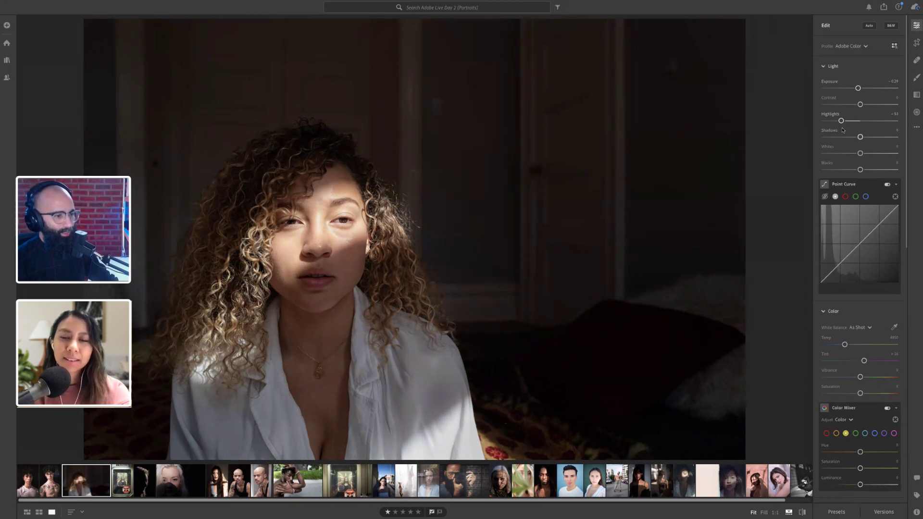
{"action": "key", "text": "backslash"}
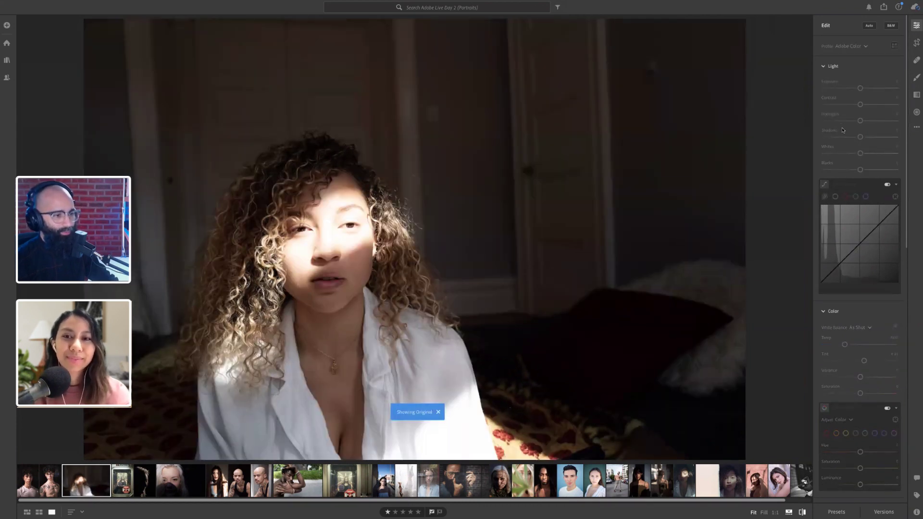
{"action": "key", "text": "backslash"}
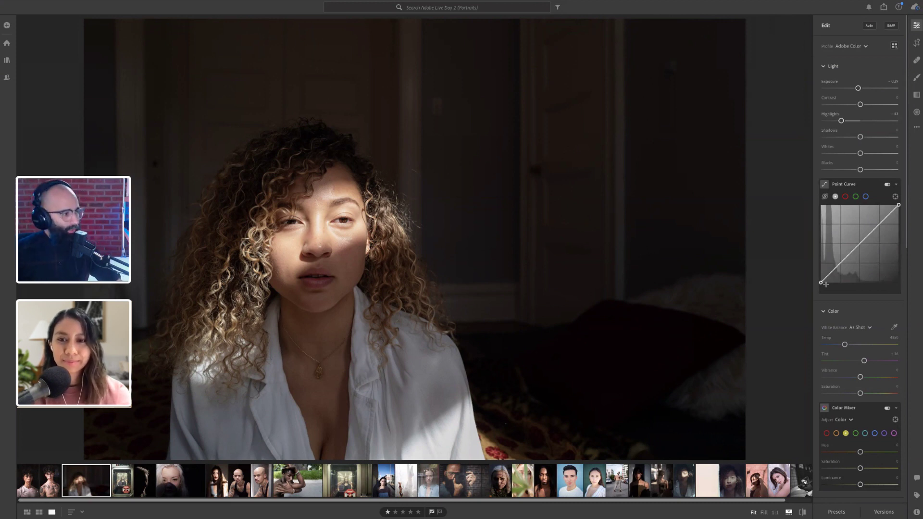
Step: Shape the point curve into a faded S by raising the black point, lowering the shadows and lifting the highlights, and check against the original
{"action": "left_click_drag", "start_coordinate": [823, 284], "coordinate": [815, 279]}
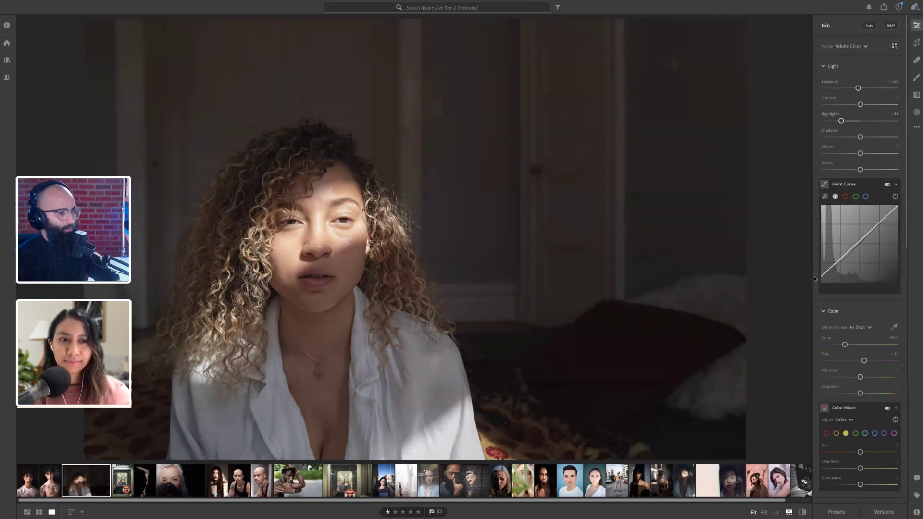
{"action": "left_click", "coordinate": [842, 264]}
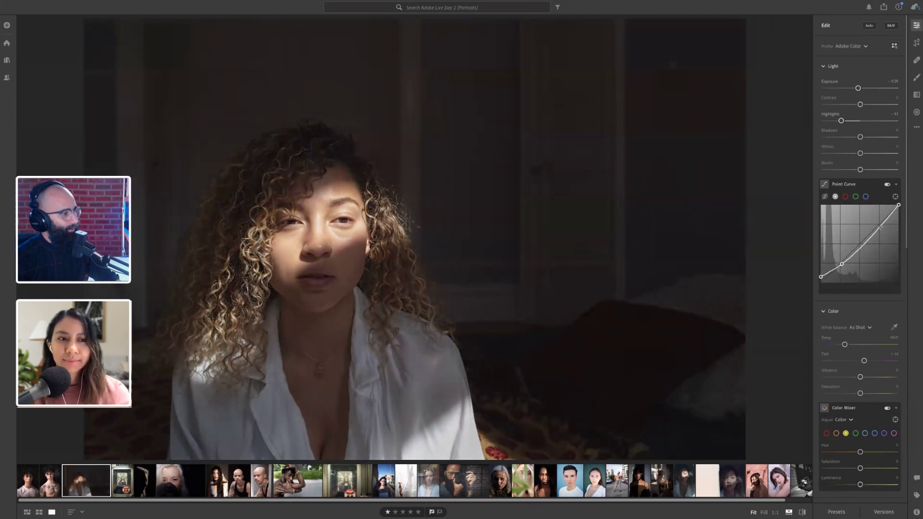
{"action": "left_click_drag", "start_coordinate": [880, 227], "coordinate": [874, 227]}
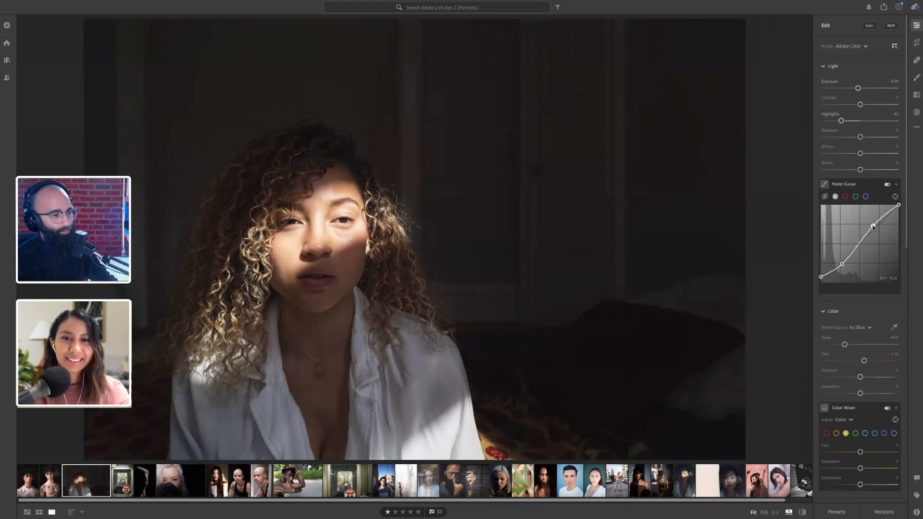
{"action": "key", "text": "backslash"}
{"action": "key", "text": "backslash"}
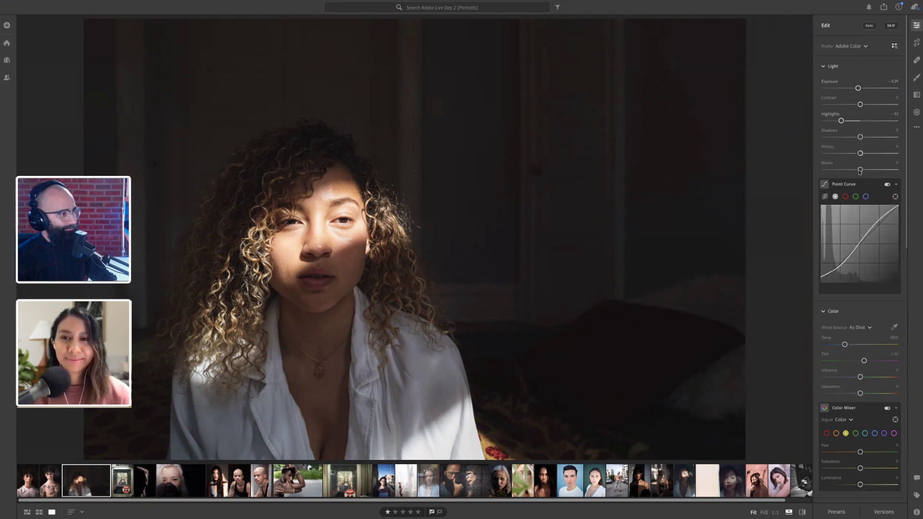
Step: Test darker Shadows and reset them, and lower Vibrance to about -9 and Saturation to about -7
{"action": "left_click_drag", "start_coordinate": [859, 139], "coordinate": [841, 140]}
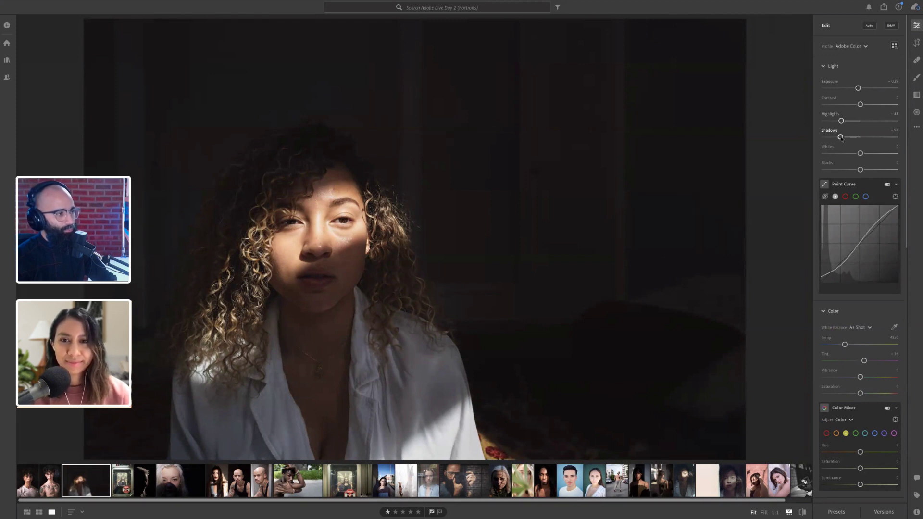
{"action": "double_click", "coordinate": [841, 138]}
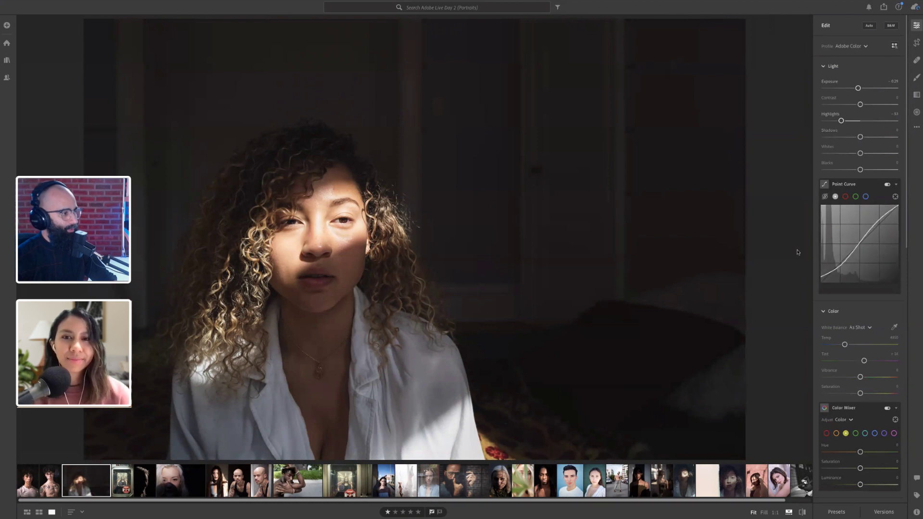
{"action": "scroll", "coordinate": [843, 310], "scroll_direction": "down", "scroll_amount": 4}
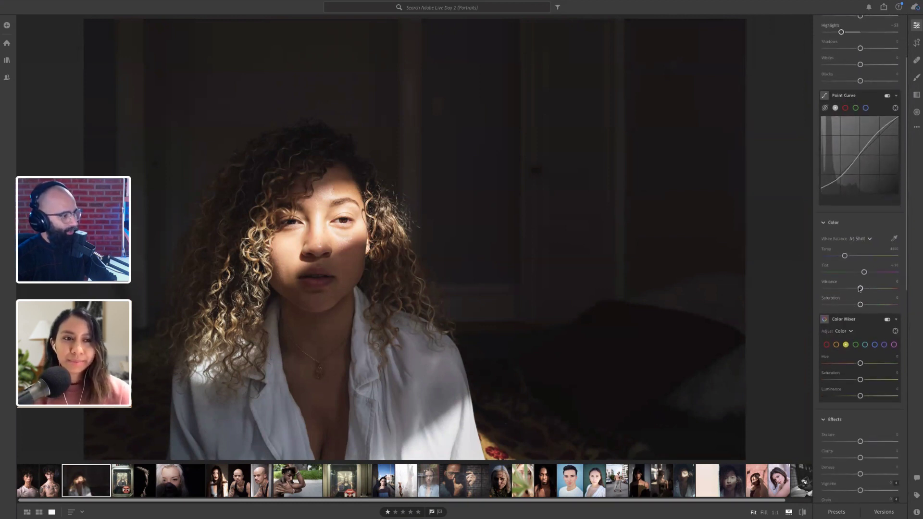
{"action": "left_click_drag", "start_coordinate": [861, 289], "coordinate": [857, 306]}
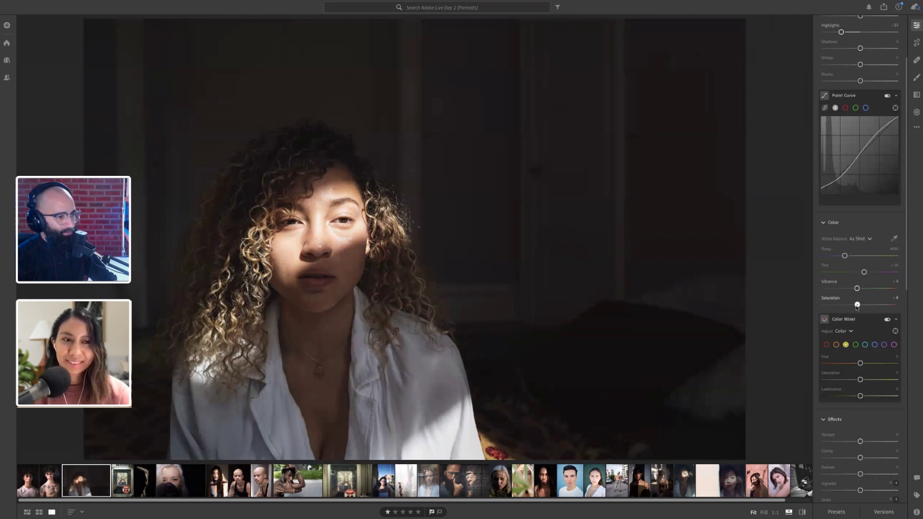
Step: Lower Highlights to about -64 and Whites to about -13, leaving Blacks reset to 0
{"action": "scroll", "coordinate": [847, 192], "scroll_direction": "up", "scroll_amount": 3}
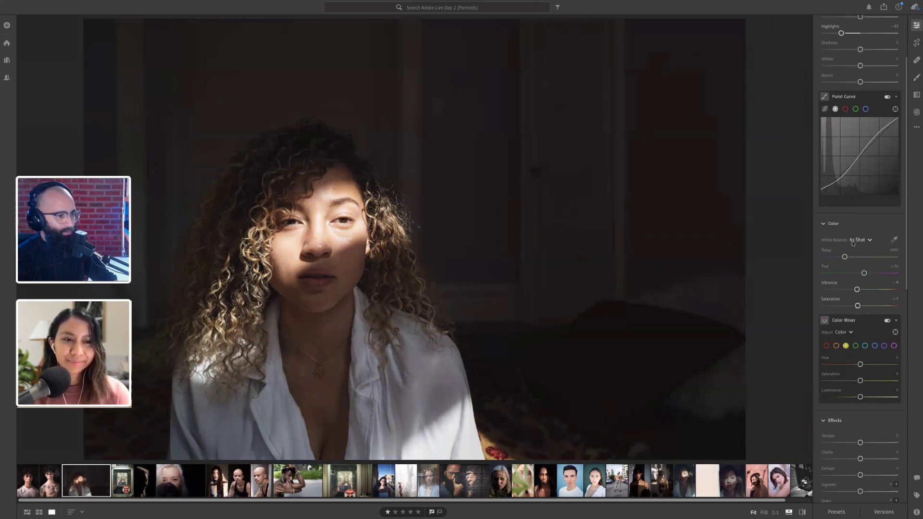
{"action": "left_click_drag", "start_coordinate": [841, 122], "coordinate": [838, 121]}
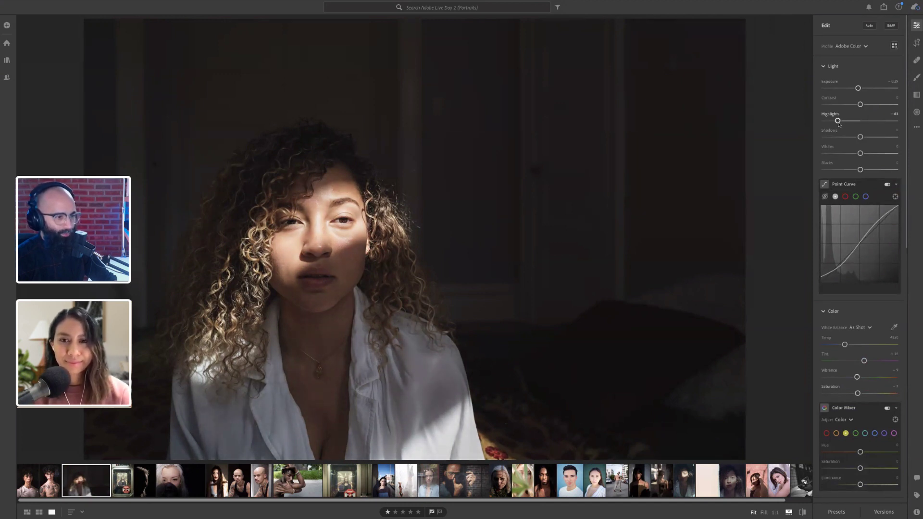
{"action": "left_click_drag", "start_coordinate": [860, 171], "coordinate": [856, 154]}
{"action": "double_click", "coordinate": [856, 170]}
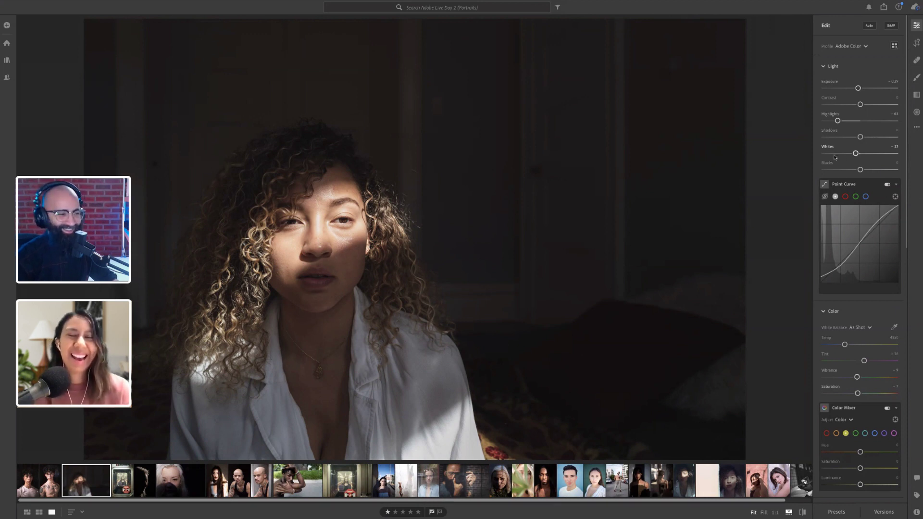
Step: Compare the edited portrait with the original and review the remaining color, effects, detail and geometry adjustments
{"action": "mouse_move", "coordinate": [859, 211]}
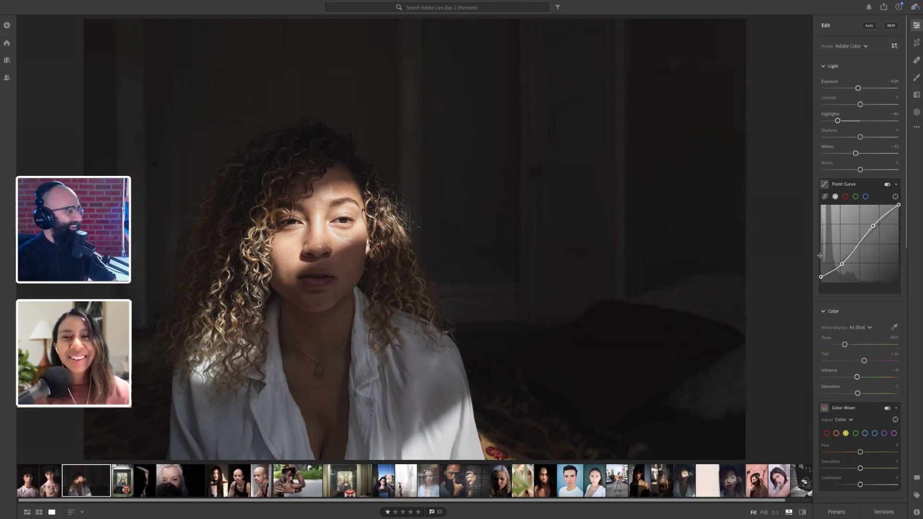
{"action": "scroll", "coordinate": [865, 269], "scroll_direction": "down", "scroll_amount": 5}
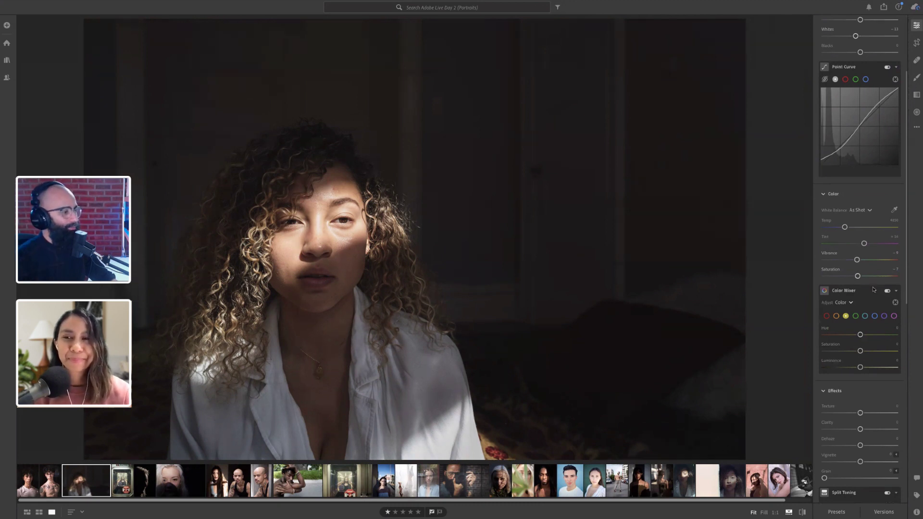
{"action": "scroll", "coordinate": [865, 303], "scroll_direction": "down", "scroll_amount": 2}
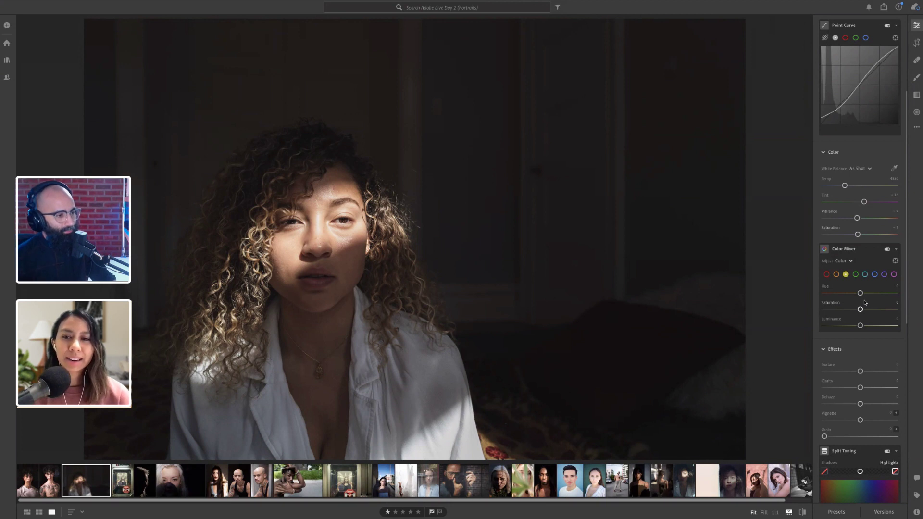
{"action": "key", "text": "backslash"}
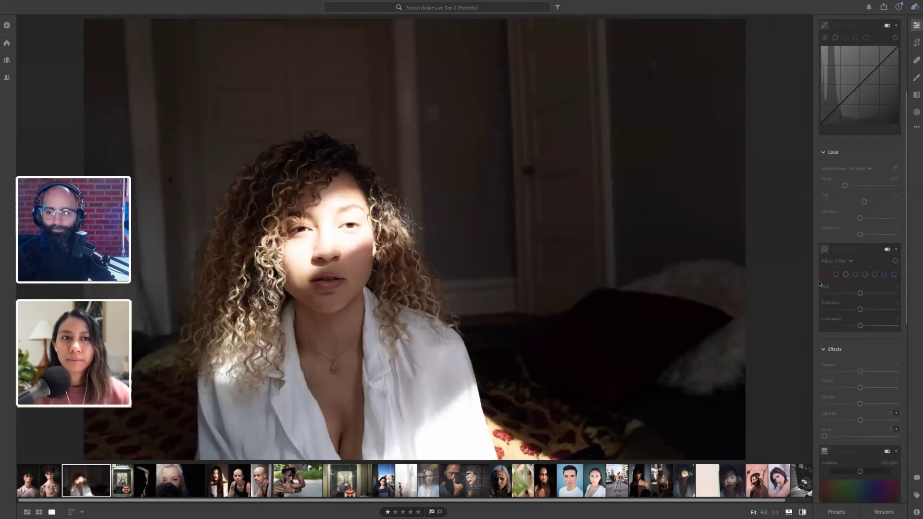
{"action": "key", "text": "backslash"}
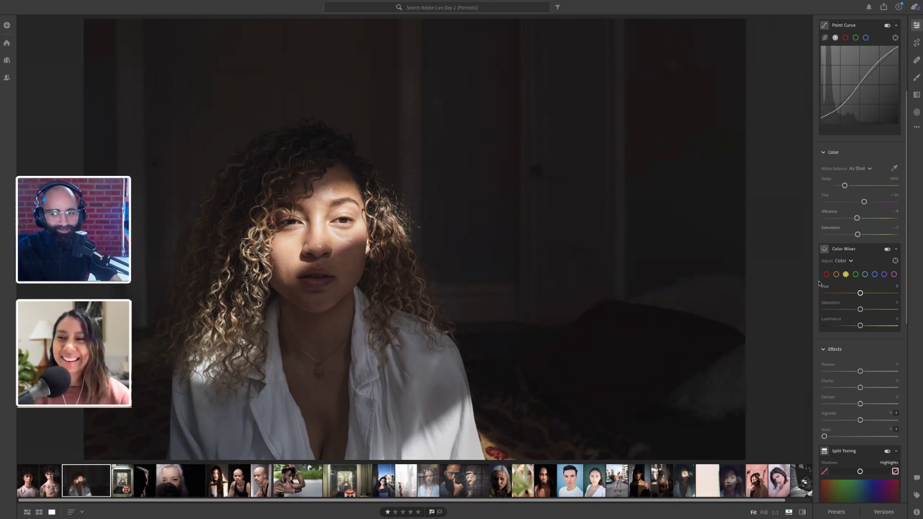
{"action": "scroll", "coordinate": [839, 312], "scroll_direction": "down", "scroll_amount": 4}
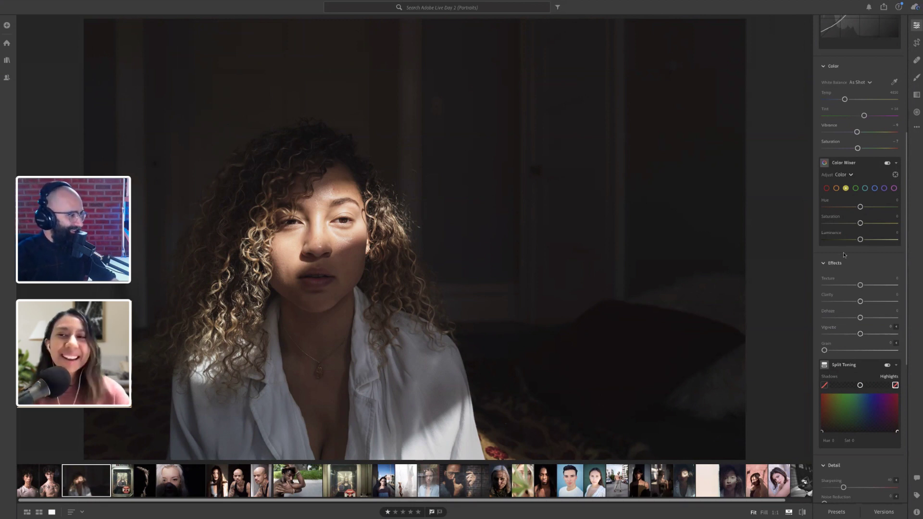
{"action": "scroll", "coordinate": [844, 254], "scroll_direction": "down", "scroll_amount": 2}
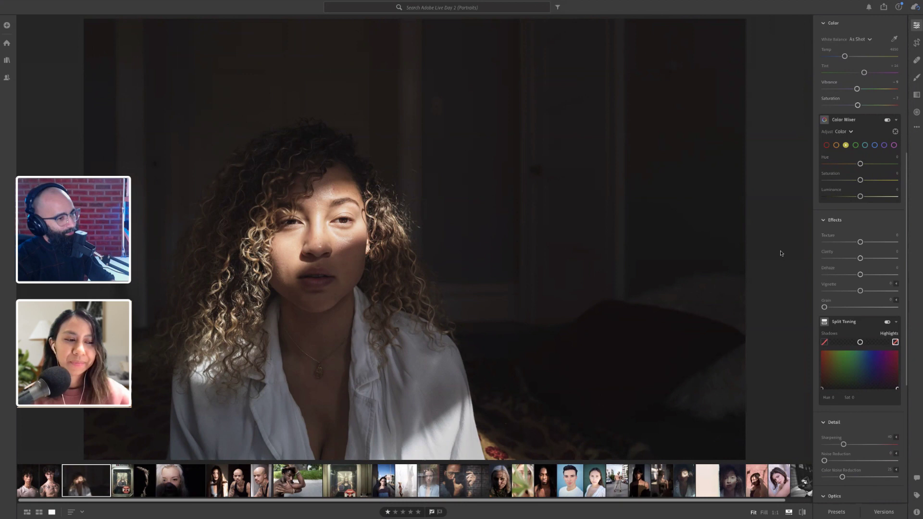
{"action": "key", "text": "backslash"}
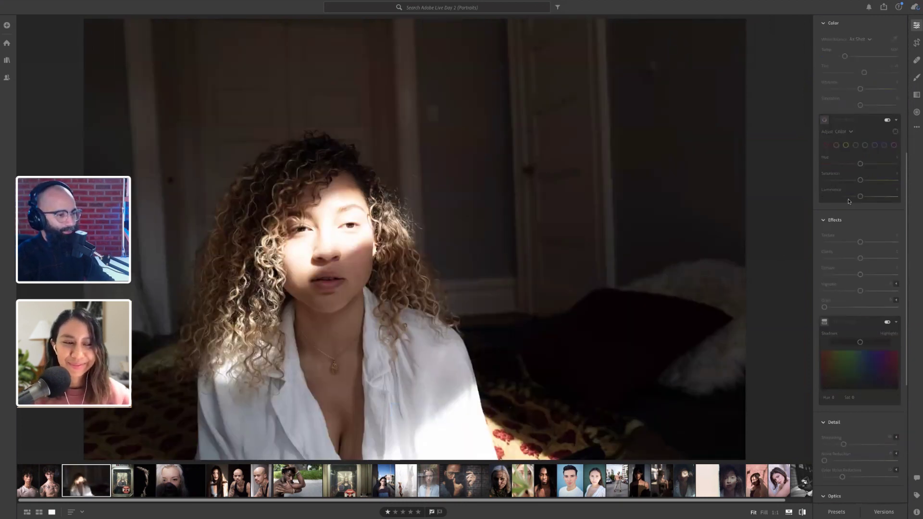
{"action": "key", "text": "backslash"}
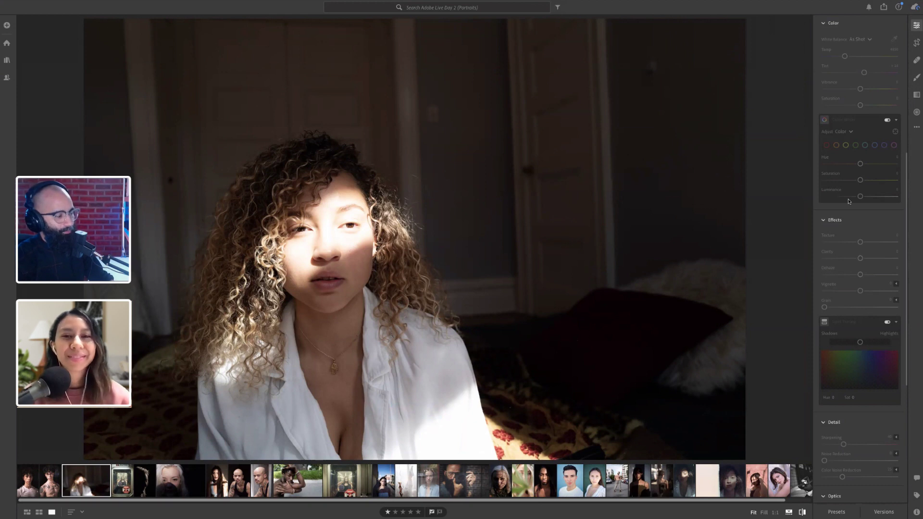
{"action": "scroll", "coordinate": [849, 201], "scroll_direction": "down", "scroll_amount": 5}
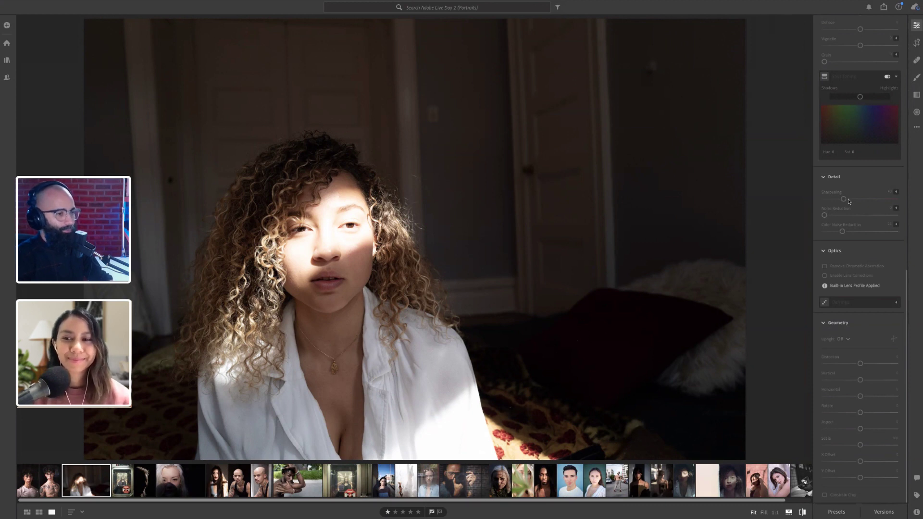
{"action": "scroll", "coordinate": [849, 201], "scroll_direction": "up", "scroll_amount": 10}
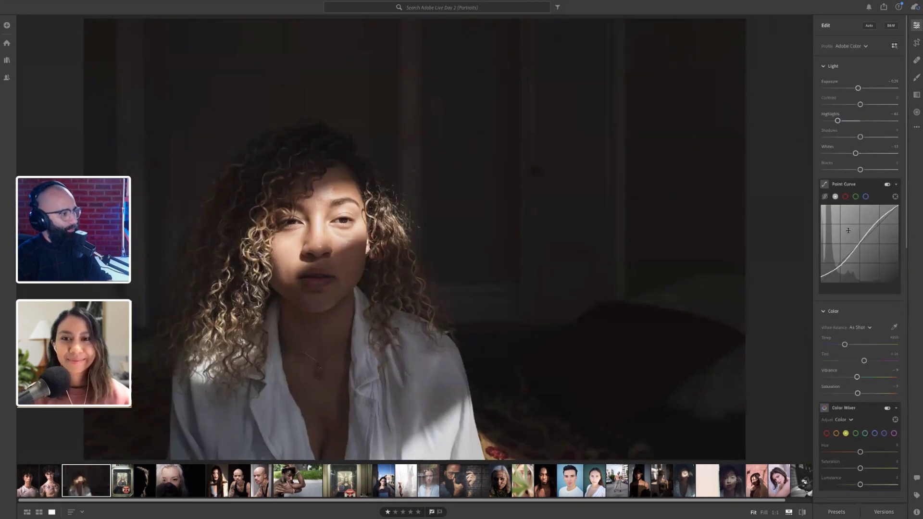
Step: Test a slight Texture increase on the whole portrait and reset it
{"action": "scroll", "coordinate": [842, 391], "scroll_direction": "down", "scroll_amount": 3}
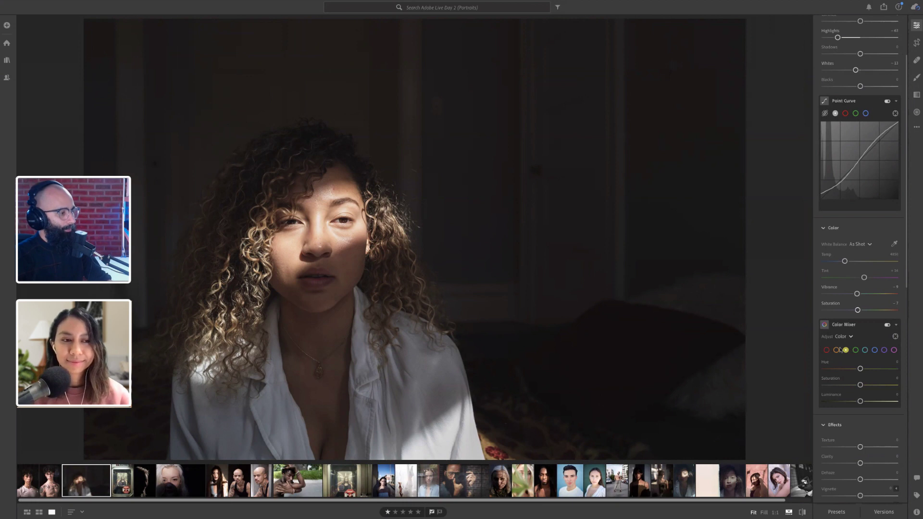
{"action": "scroll", "coordinate": [840, 350], "scroll_direction": "down", "scroll_amount": 3}
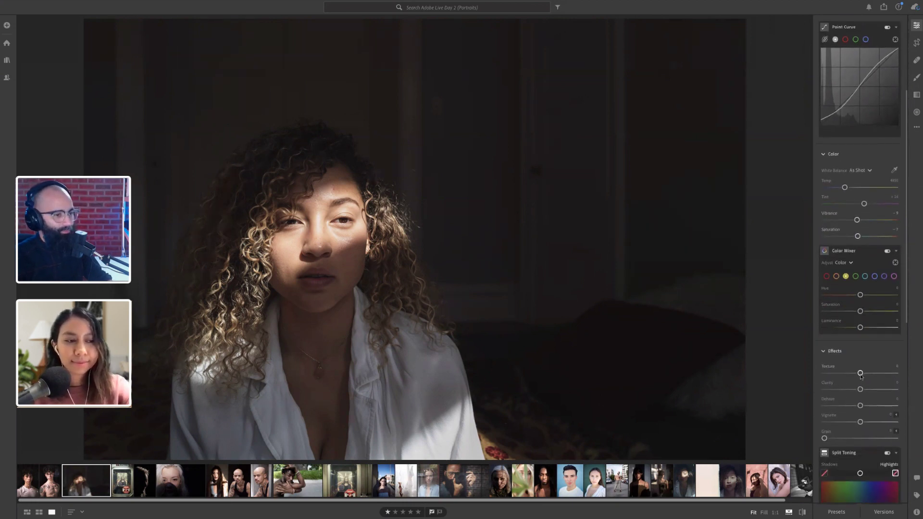
{"action": "left_click_drag", "start_coordinate": [860, 376], "coordinate": [862, 376]}
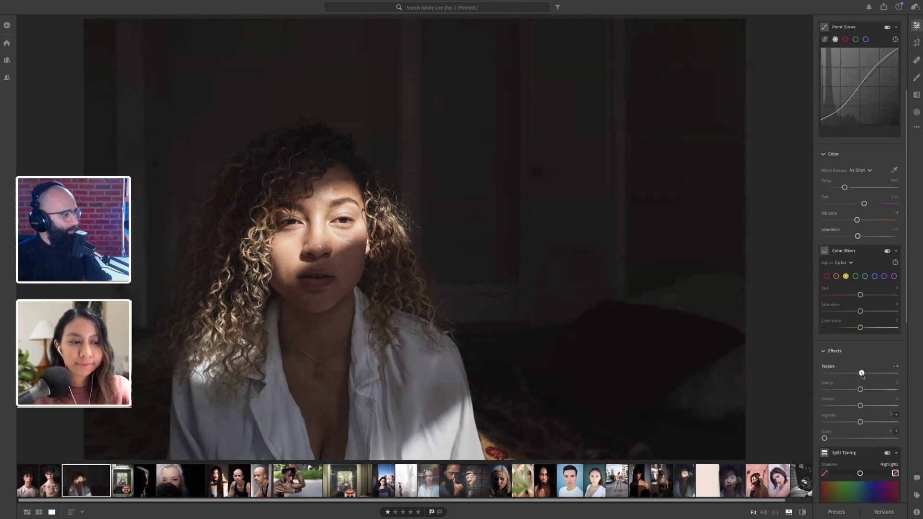
{"action": "double_click", "coordinate": [861, 374]}
Step: Start a Brush adjustment at size 11, paint from the crown down the left side of the woman's hair, and show the mask overlay
{"action": "left_click", "coordinate": [916, 76]}
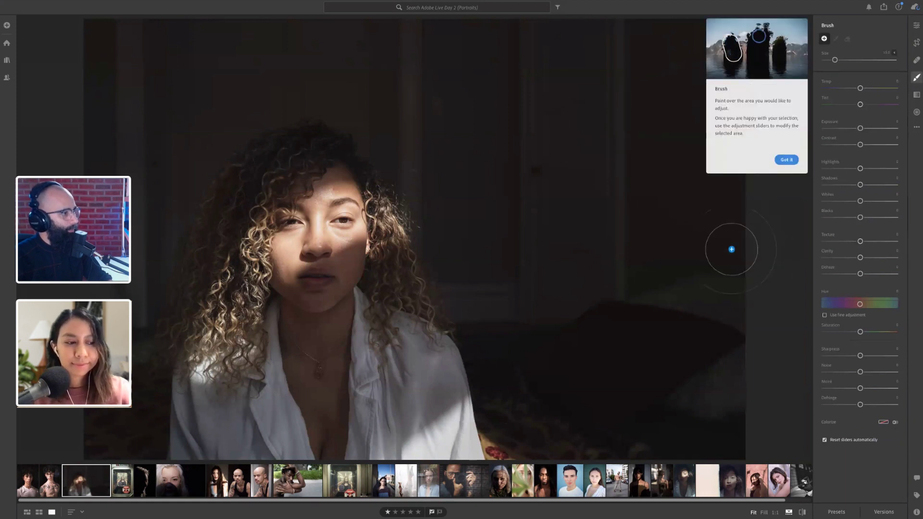
{"action": "key", "text": "bracketleft"}
{"action": "key", "text": "bracketleft"}
{"action": "key", "text": "bracketleft"}
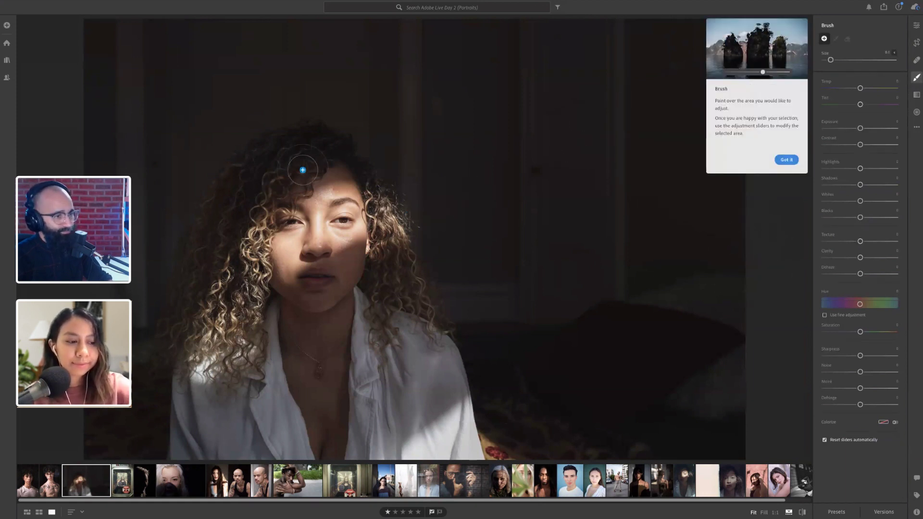
{"action": "key", "text": "bracketright"}
{"action": "key", "text": "bracketright"}
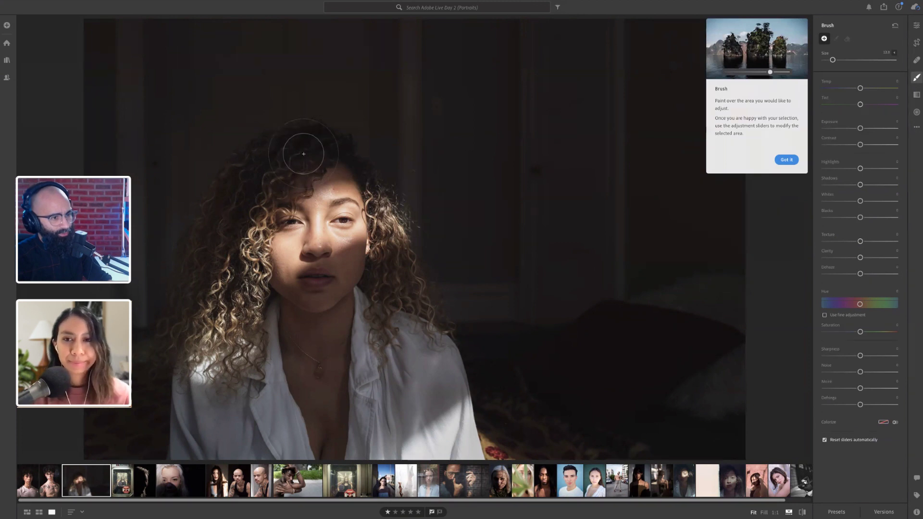
{"action": "left_click_drag", "start_coordinate": [301, 154], "coordinate": [260, 180]}
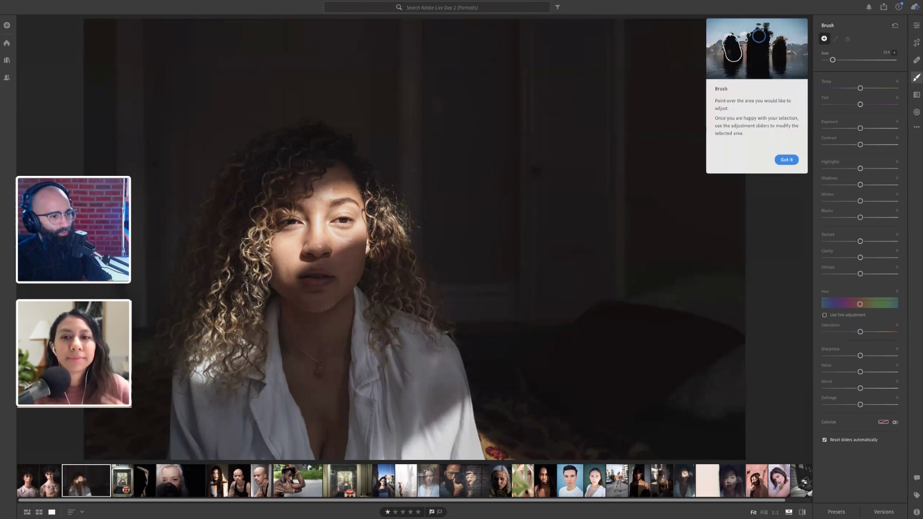
{"action": "key", "text": "o"}
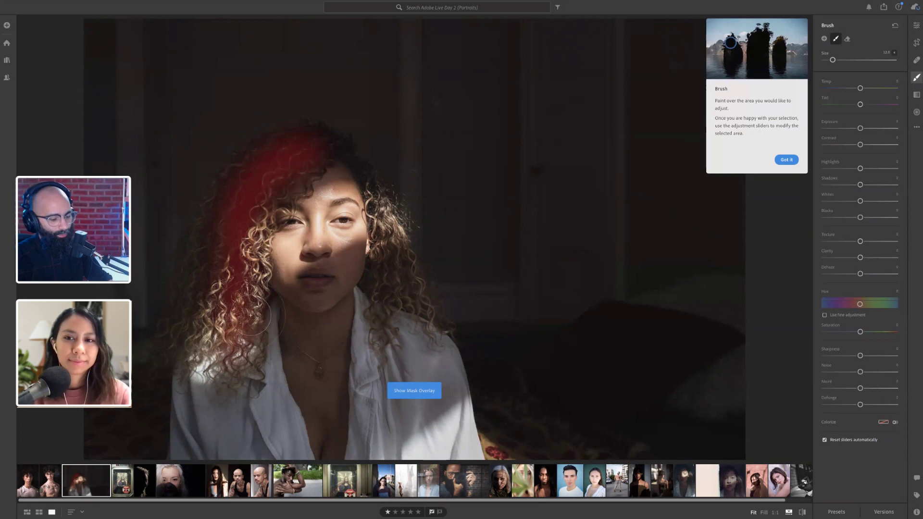
Step: Reduce the brush size to 7 and extend the mask over the inner curls and outer edge of the hair's left side
{"action": "key", "text": "bracketleft"}
{"action": "key", "text": "bracketleft"}
{"action": "key", "text": "bracketleft"}
{"action": "key", "text": "bracketright"}
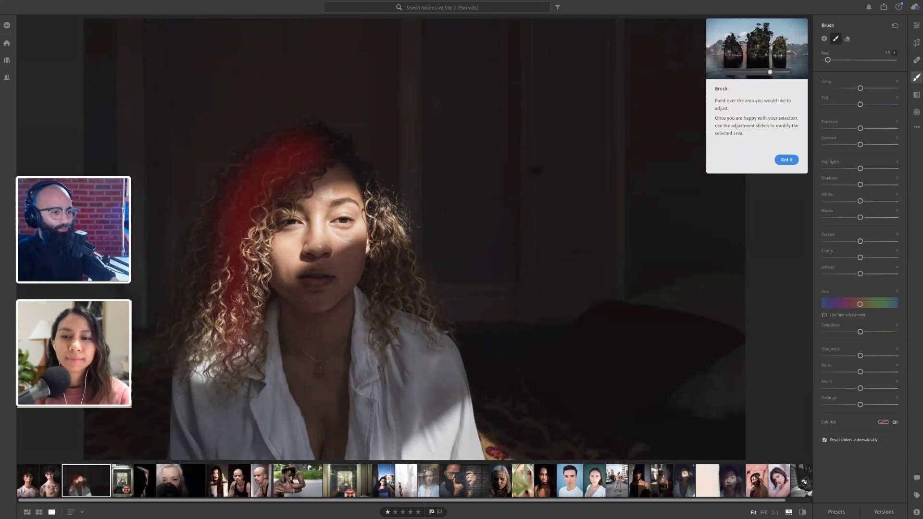
{"action": "key", "text": "bracketright"}
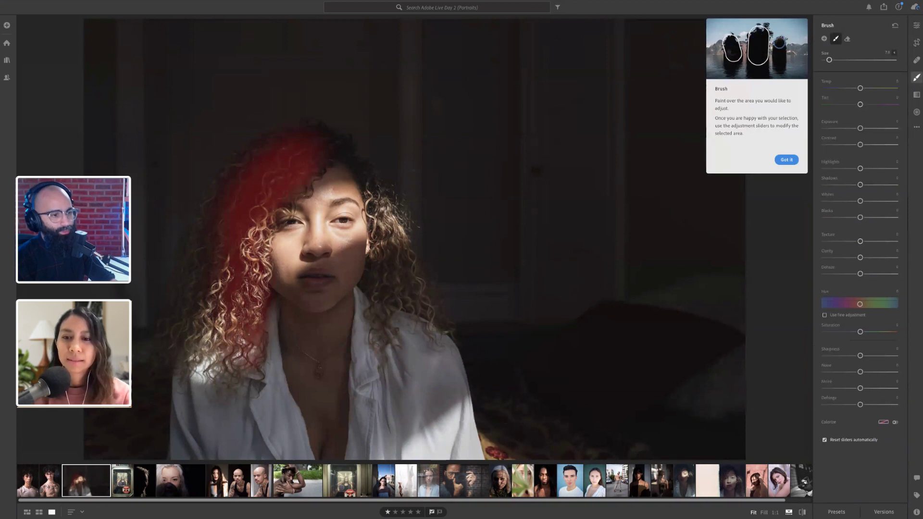
{"action": "left_click_drag", "start_coordinate": [222, 190], "coordinate": [199, 255]}
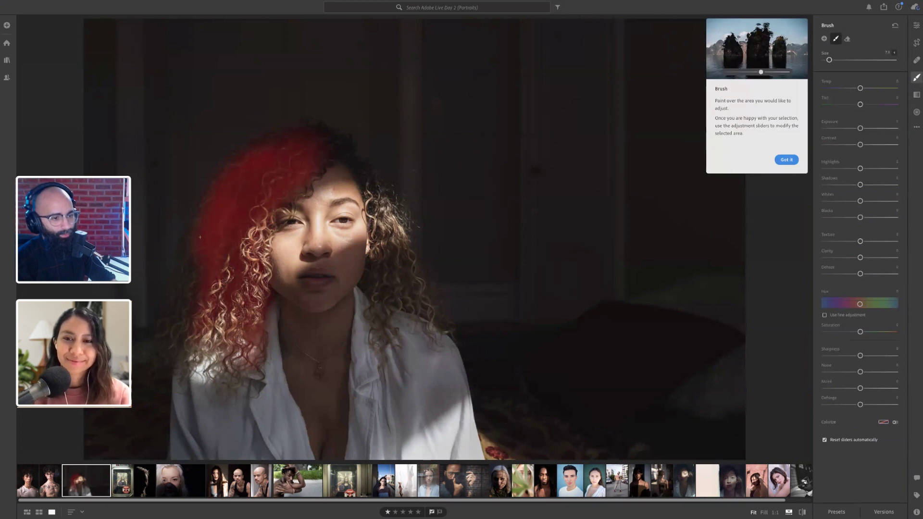
{"action": "left_click_drag", "start_coordinate": [184, 270], "coordinate": [178, 315]}
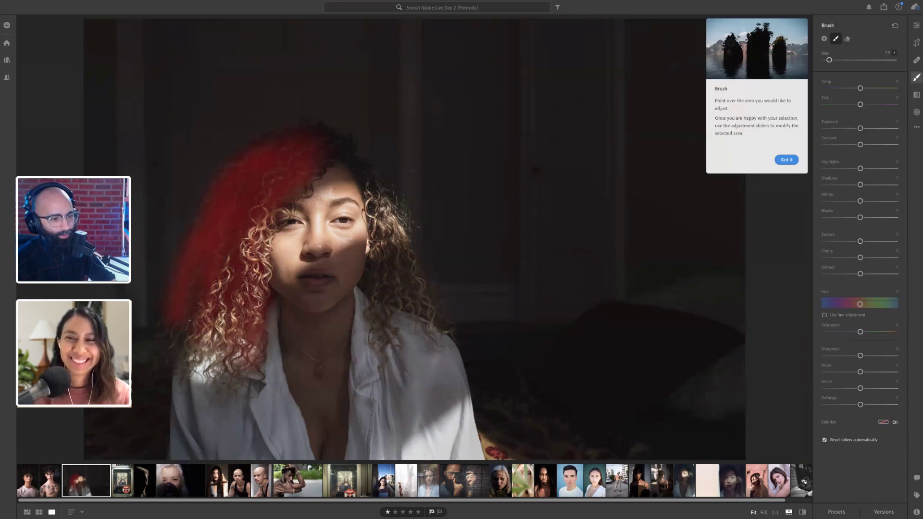
{"action": "right_click", "coordinate": [203, 354]}
{"action": "key", "text": "Escape"}
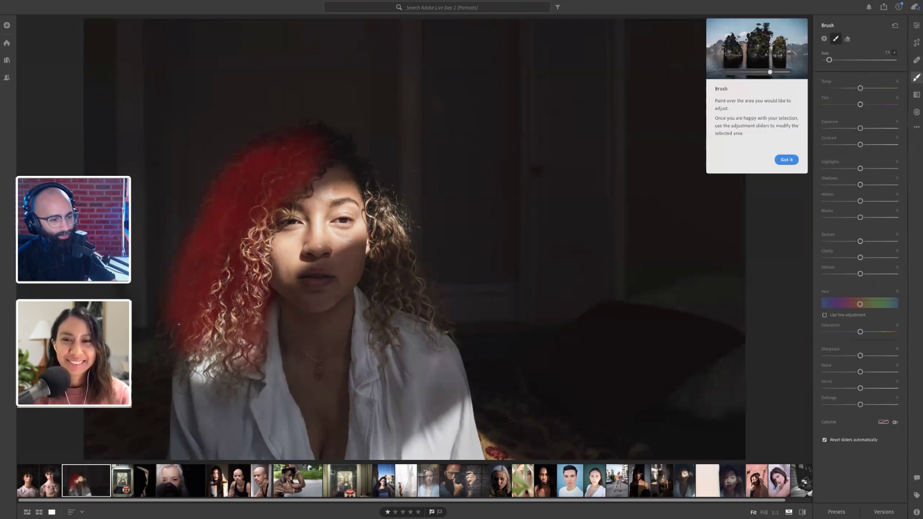
Step: Set the brush size to 6 and paint the mask over the crown and down the right side of the hair
{"action": "key", "text": "bracketleft"}
{"action": "key", "text": "bracketleft"}
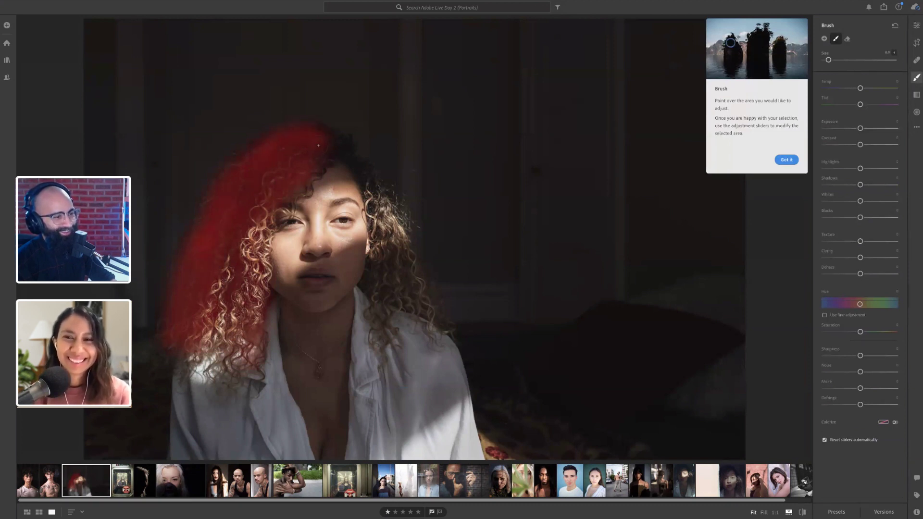
{"action": "left_click_drag", "start_coordinate": [334, 147], "coordinate": [374, 195]}
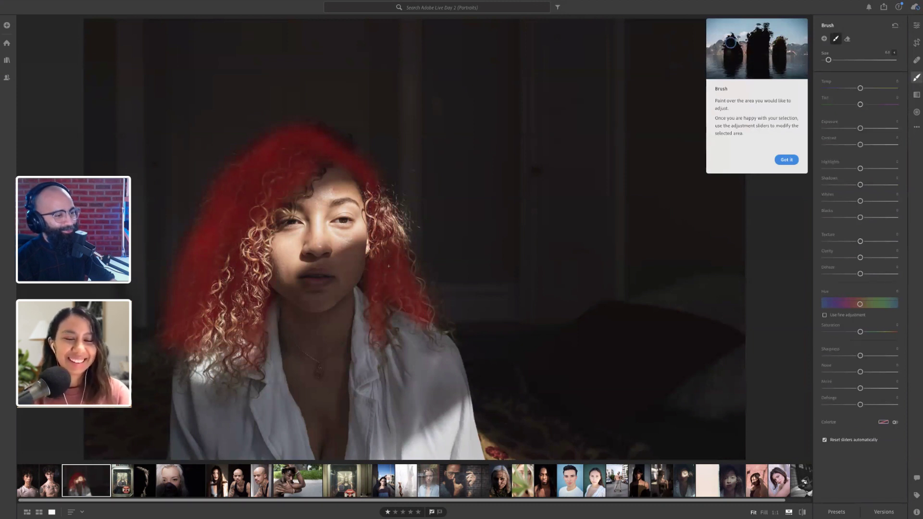
Step: Refine the hair mask along the edges and lower curls on both sides with small brush sizes, and dismiss the Brush tip
{"action": "key", "text": "bracketleft"}
{"action": "key", "text": "bracketleft"}
{"action": "key", "text": "bracketleft"}
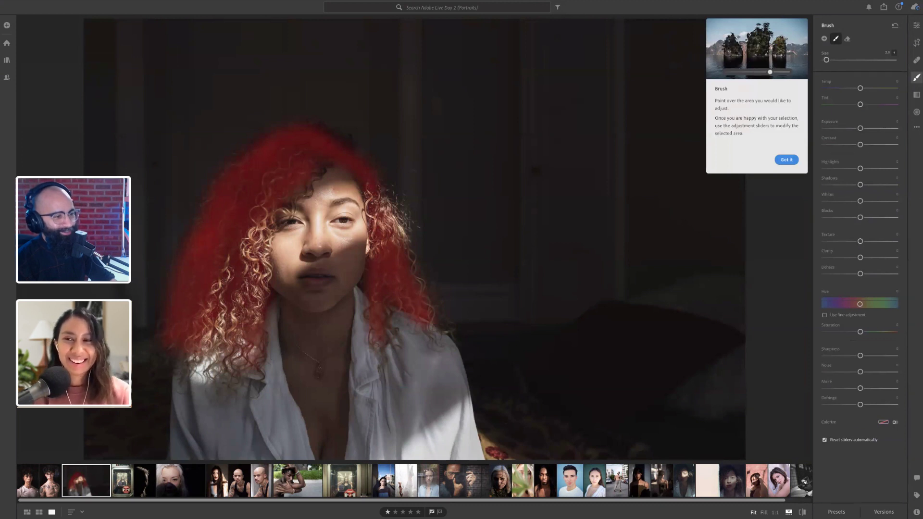
{"action": "key", "text": "bracketright"}
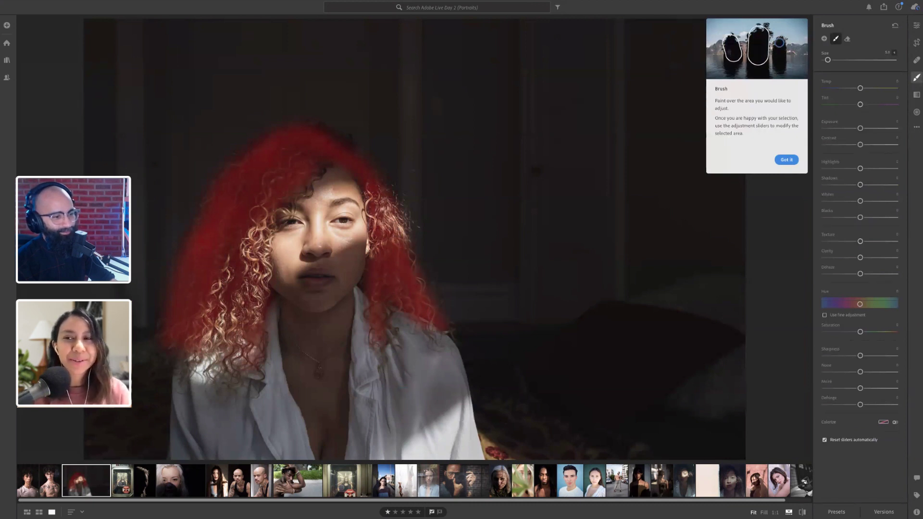
{"action": "key", "text": "bracketright"}
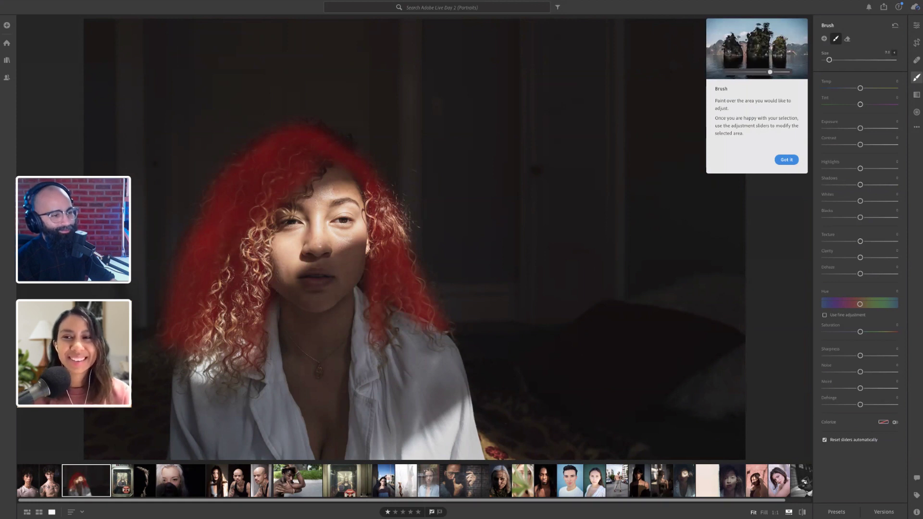
{"action": "key", "text": "bracketleft"}
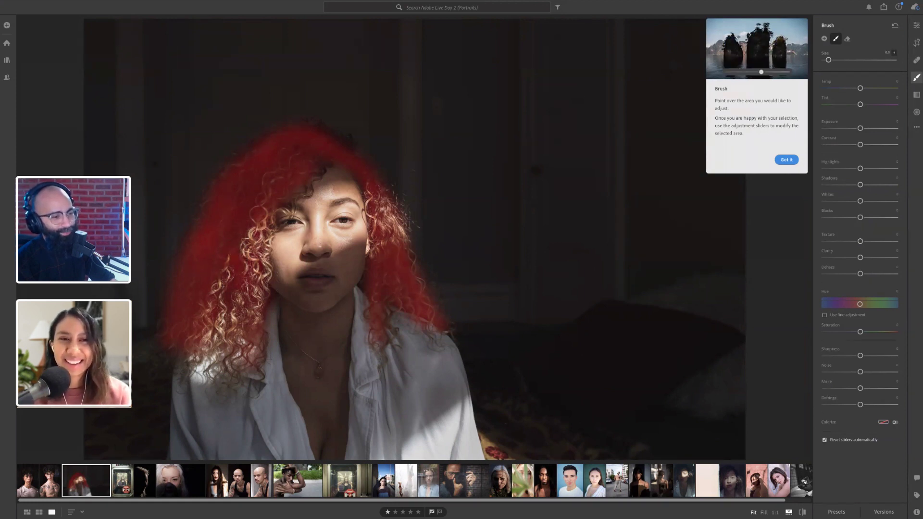
{"action": "key", "text": "bracketright"}
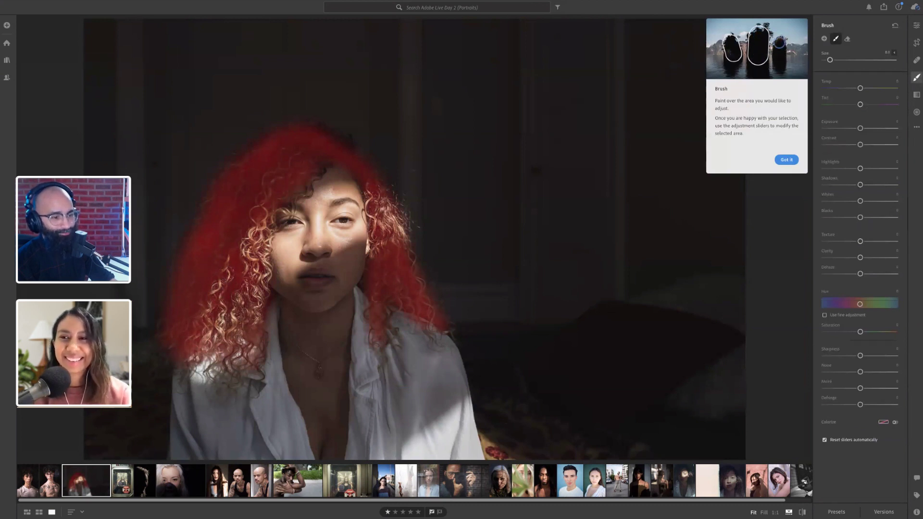
{"action": "key", "text": "bracketleft"}
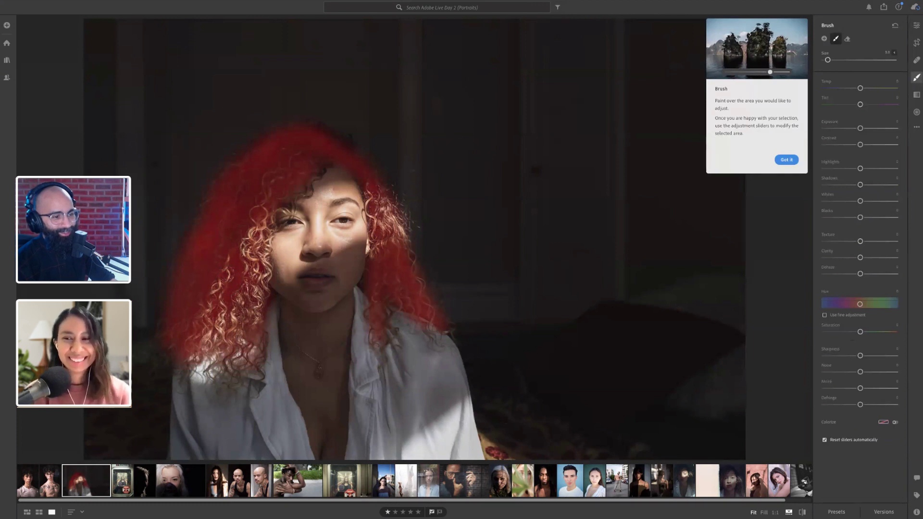
{"action": "key", "text": "bracketright"}
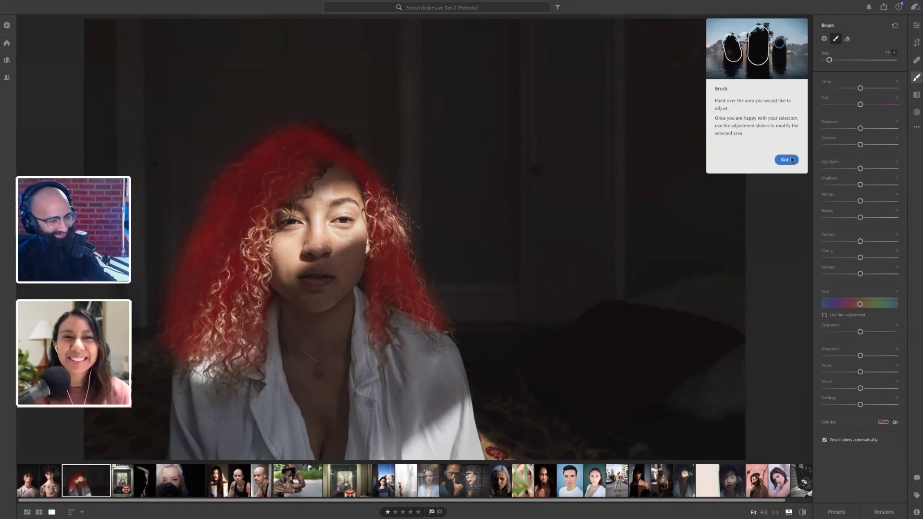
{"action": "key", "text": "o"}
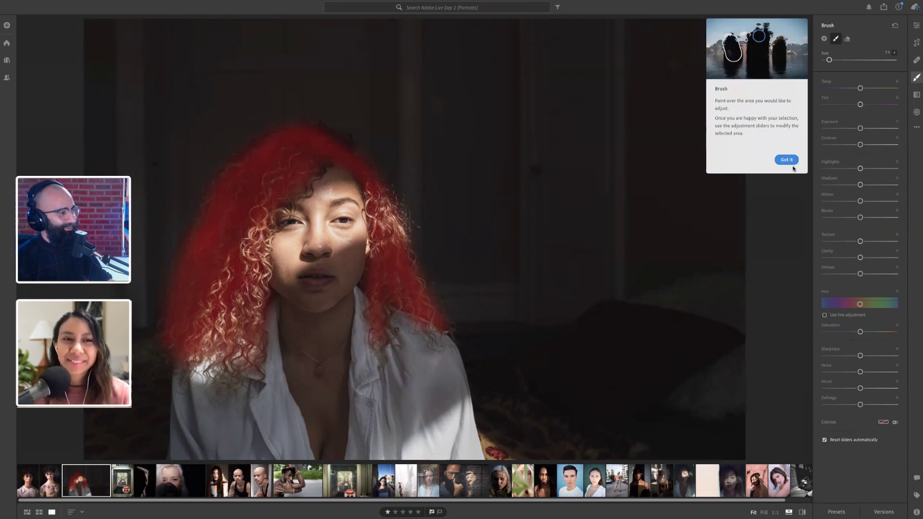
{"action": "left_click", "coordinate": [786, 159]}
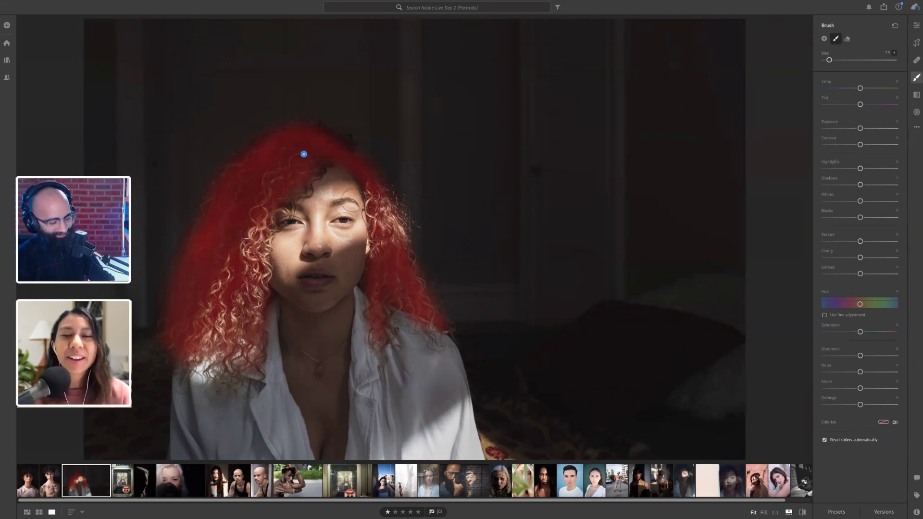
Step: Hide the red mask overlay and raise the hair mask's Texture to +14 and Clarity to about +13
{"action": "key", "text": "o"}
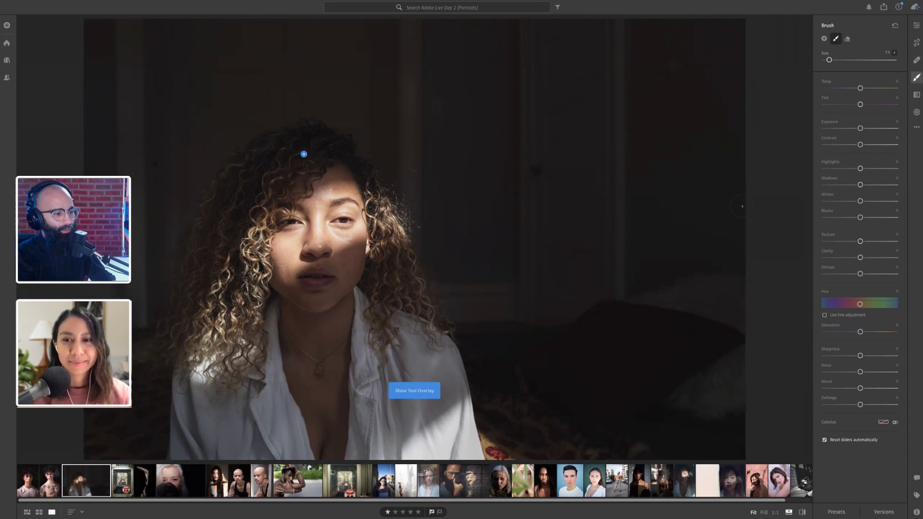
{"action": "mouse_move", "coordinate": [306, 154]}
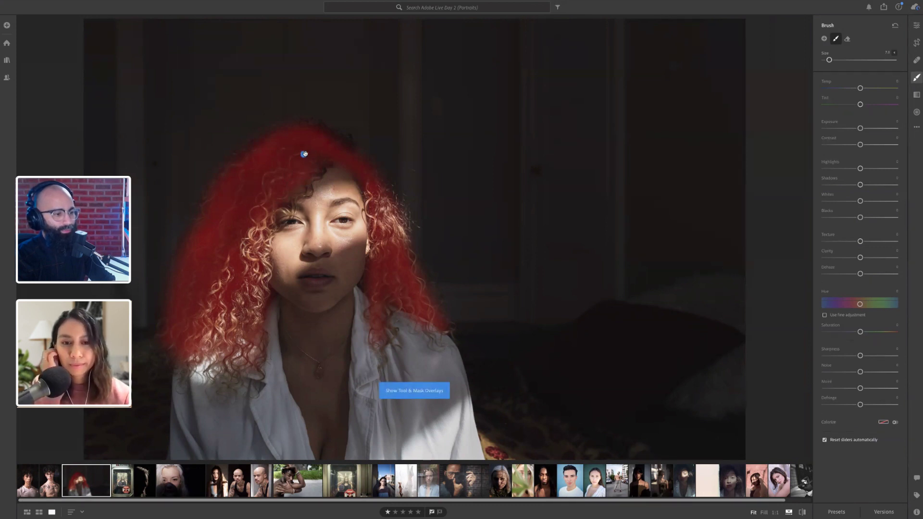
{"action": "key", "text": "h"}
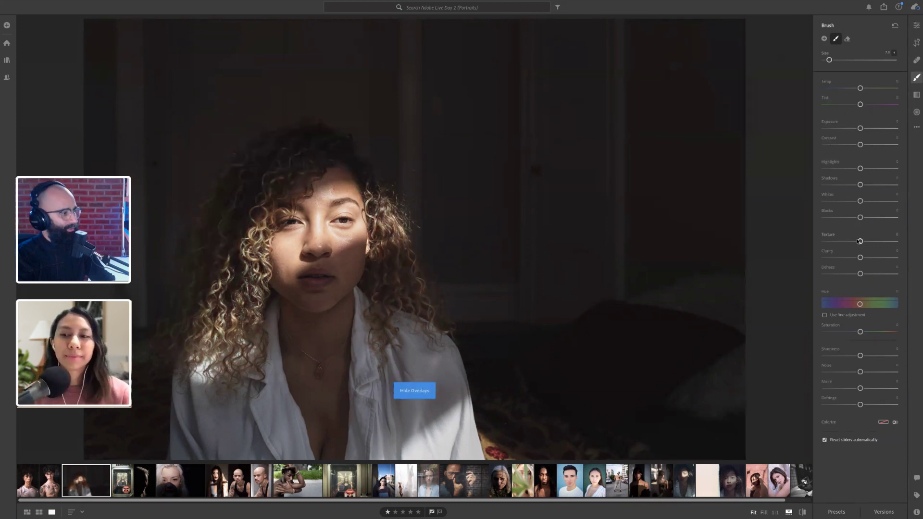
{"action": "left_click_drag", "start_coordinate": [862, 242], "coordinate": [864, 243]}
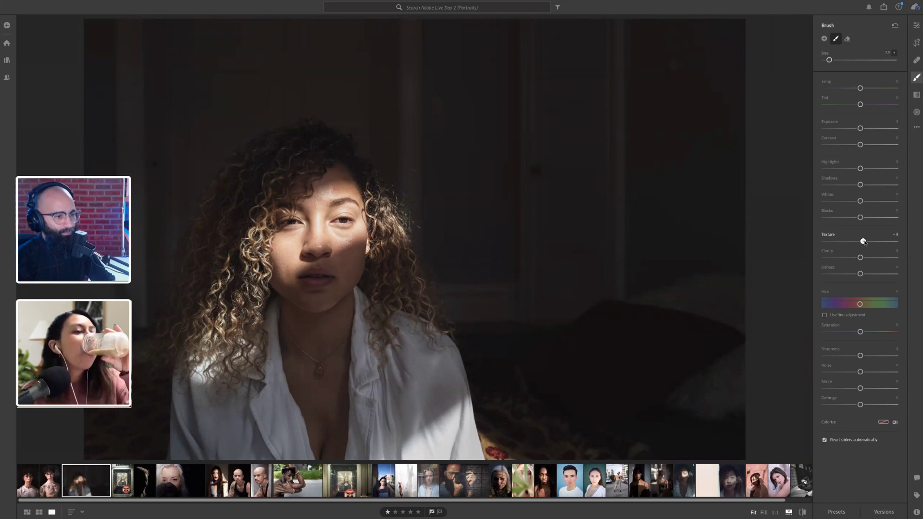
{"action": "left_click_drag", "start_coordinate": [864, 242], "coordinate": [866, 243]}
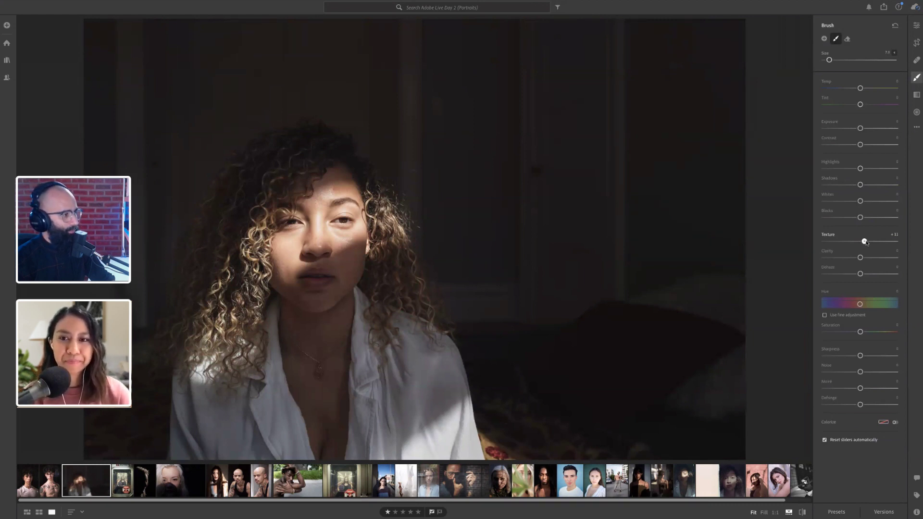
{"action": "left_click_drag", "start_coordinate": [866, 243], "coordinate": [867, 243]}
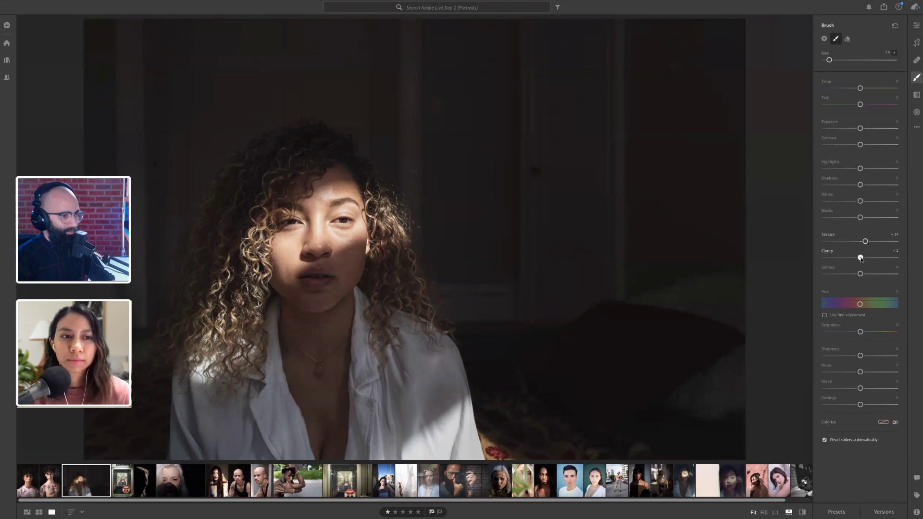
{"action": "left_click_drag", "start_coordinate": [860, 258], "coordinate": [866, 259]}
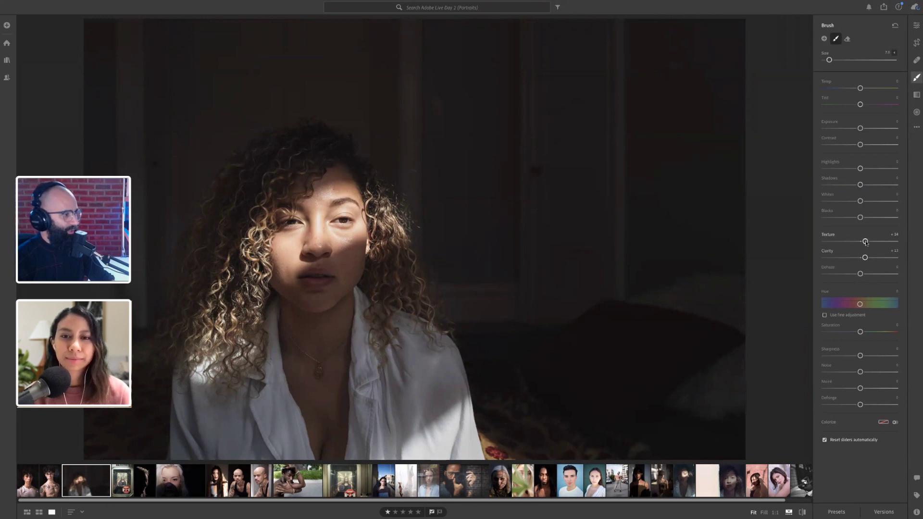
Step: Fine-tune the hair mask to Texture about +15 and Clarity +12, and compare the result with the original photo
{"action": "mouse_move", "coordinate": [865, 241]}
{"action": "left_mouse_down"}
{"action": "mouse_move", "coordinate": [913, 246]}
{"action": "mouse_move", "coordinate": [877, 258]}
{"action": "mouse_move", "coordinate": [887, 260]}
{"action": "mouse_move", "coordinate": [867, 259]}
{"action": "mouse_move", "coordinate": [885, 242]}
{"action": "mouse_move", "coordinate": [870, 244]}
{"action": "left_mouse_up"}
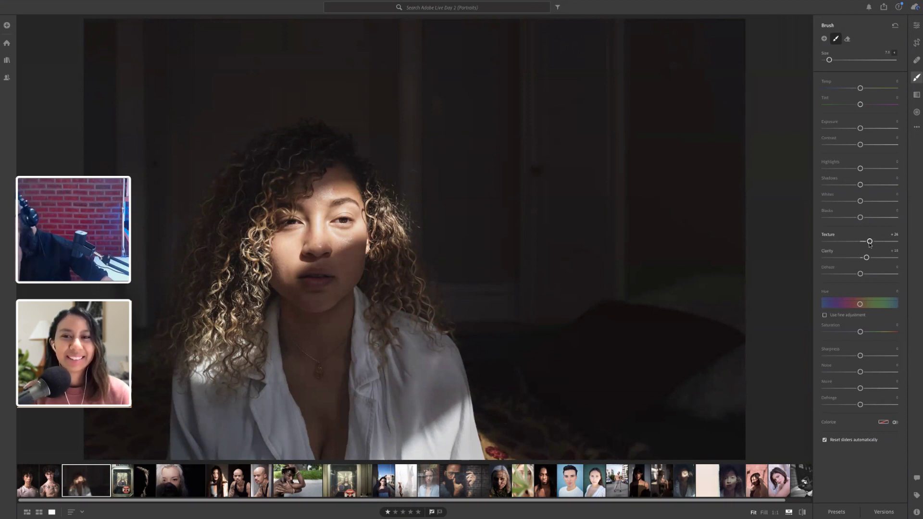
{"action": "left_click_drag", "start_coordinate": [872, 243], "coordinate": [865, 258]}
{"action": "left_click", "coordinate": [867, 258]}
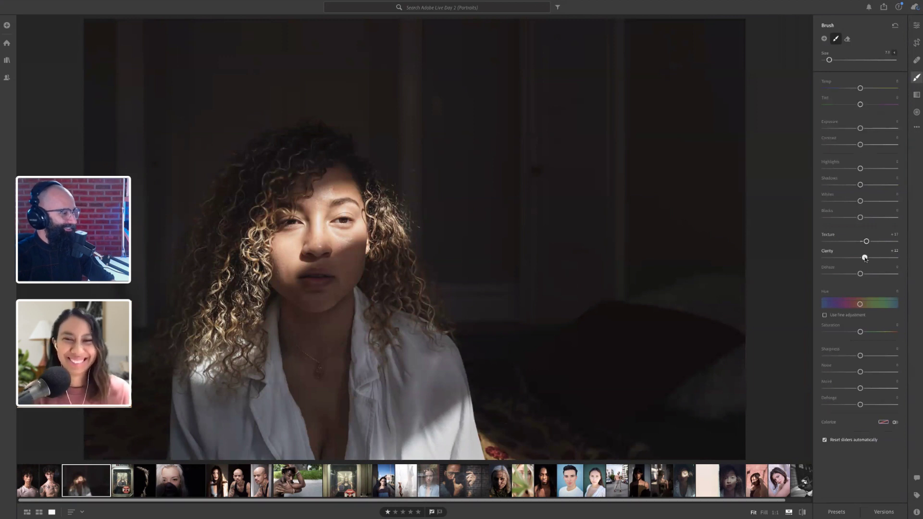
{"action": "left_click_drag", "start_coordinate": [868, 241], "coordinate": [867, 242]}
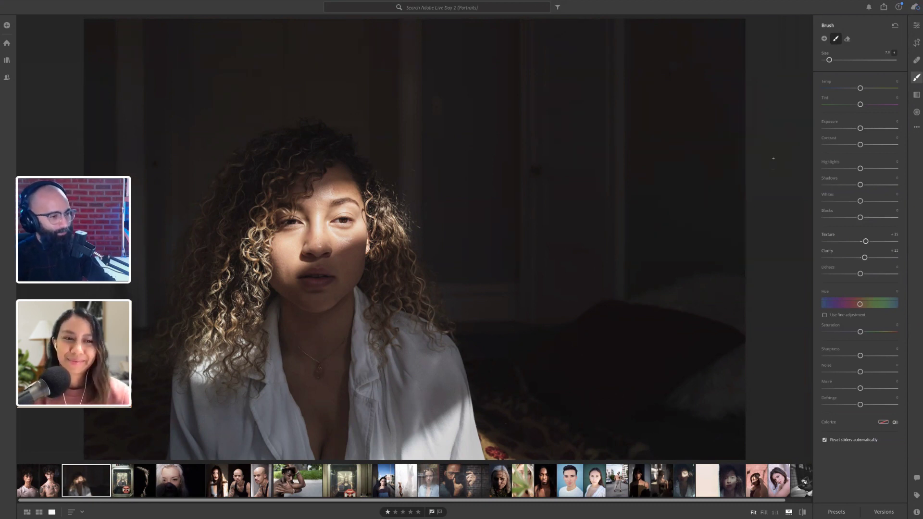
{"action": "key", "text": "backslash"}
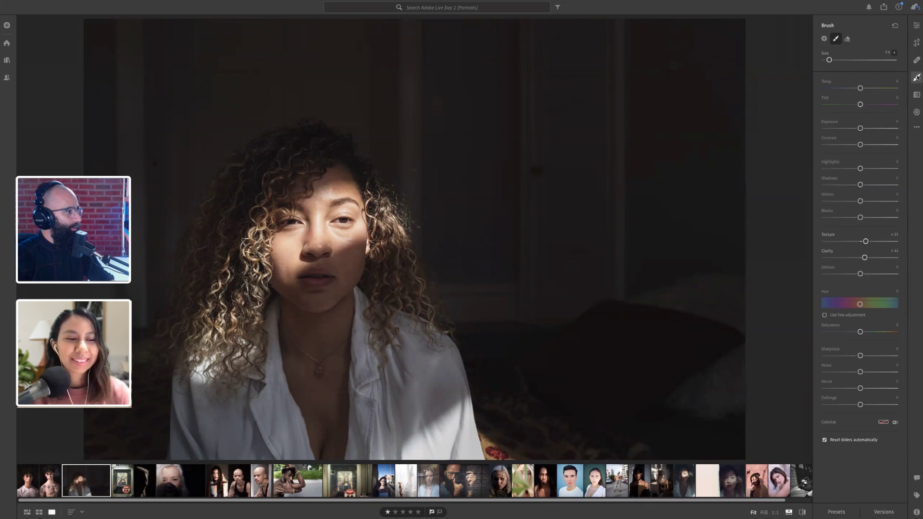
Step: Zoom in on the woman's face and prepare a smaller Healing Brush in Heal mode
{"action": "left_click", "coordinate": [917, 26]}
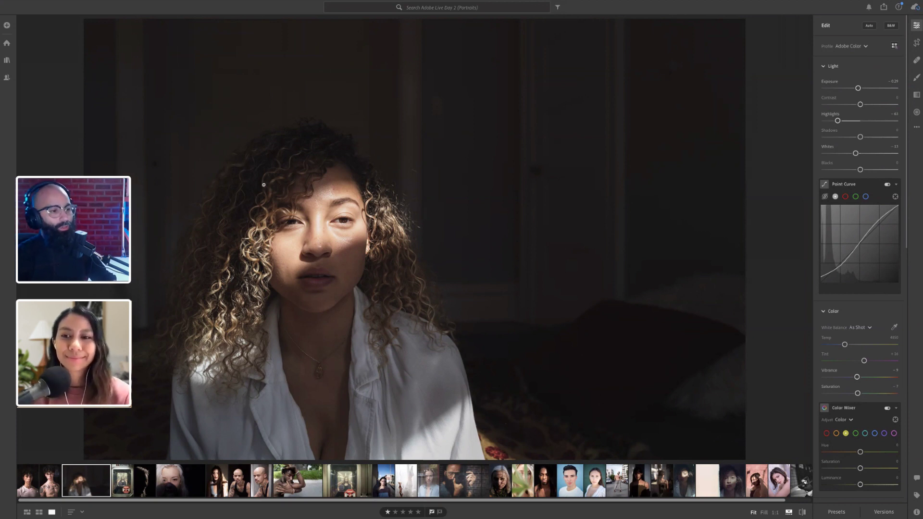
{"action": "left_click", "coordinate": [344, 191]}
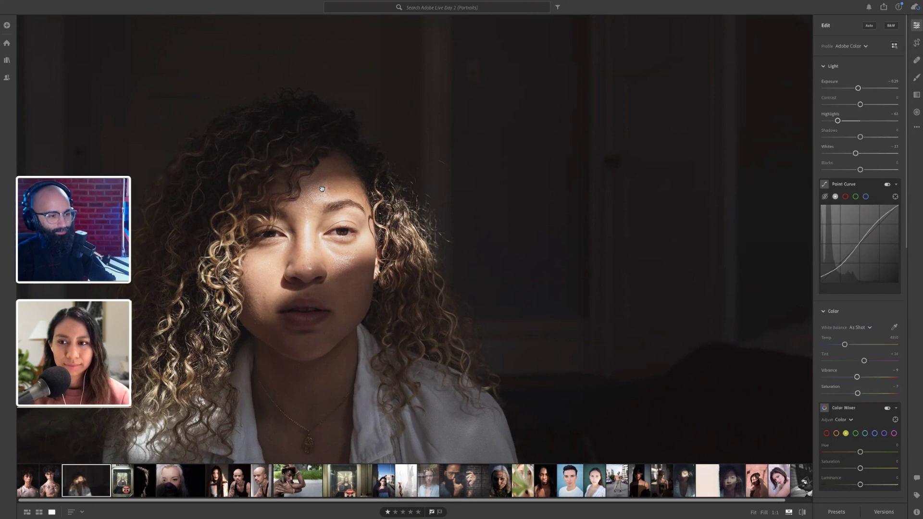
{"action": "left_click", "coordinate": [918, 61]}
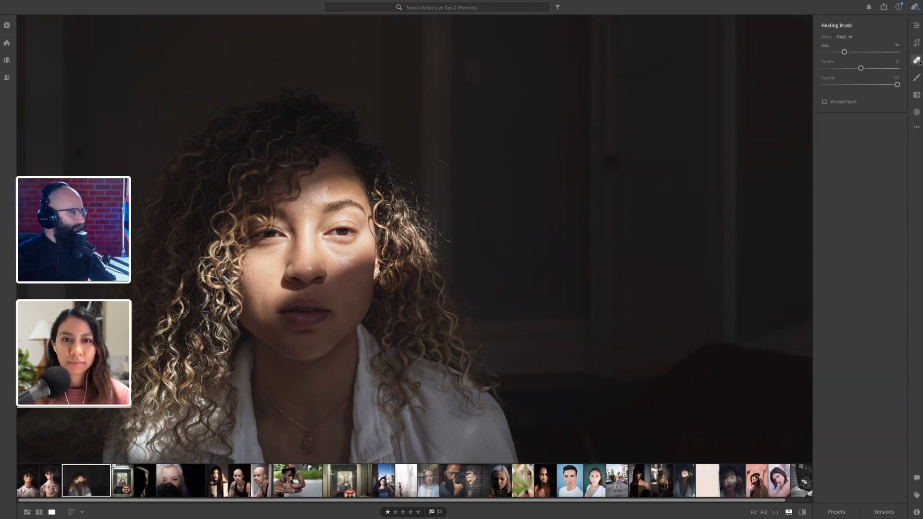
{"action": "key", "text": "bracketleft"}
{"action": "key", "text": "bracketleft"}
{"action": "key", "text": "bracketleft"}
{"action": "key", "text": "bracketleft"}
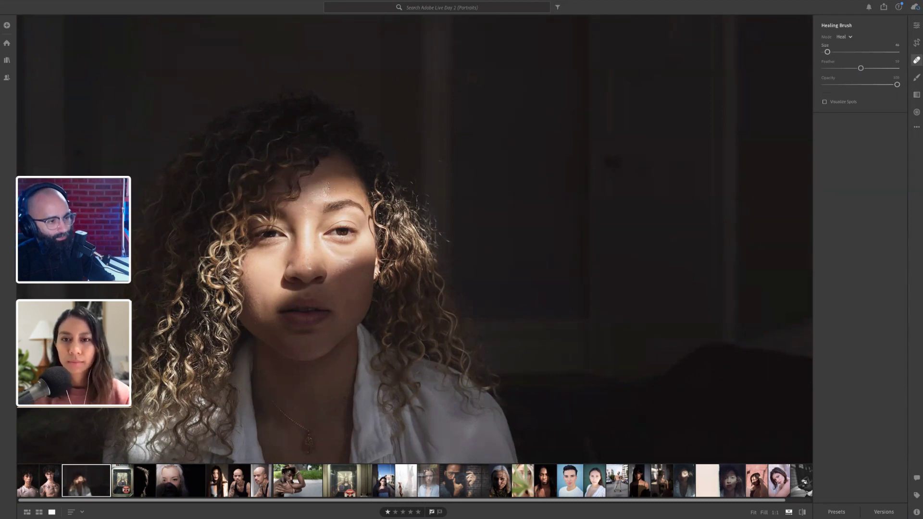
Step: Heal a small spot on the forehead at close zoom with a reduced brush, and raise the Healing Brush feather slightly
{"action": "left_click", "coordinate": [329, 187]}
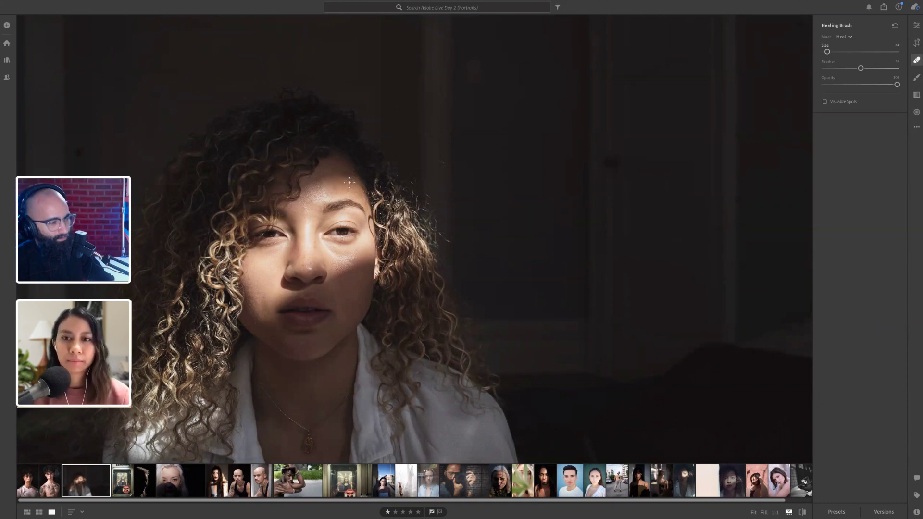
{"action": "key", "text": "ctrl+z"}
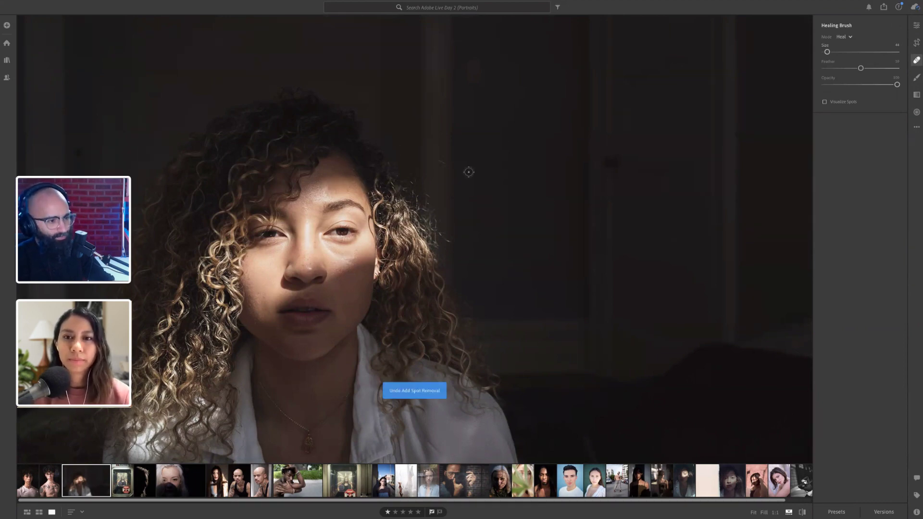
{"action": "left_click", "coordinate": [281, 186]}
{"action": "left_click_drag", "start_coordinate": [282, 187], "coordinate": [251, 212]}
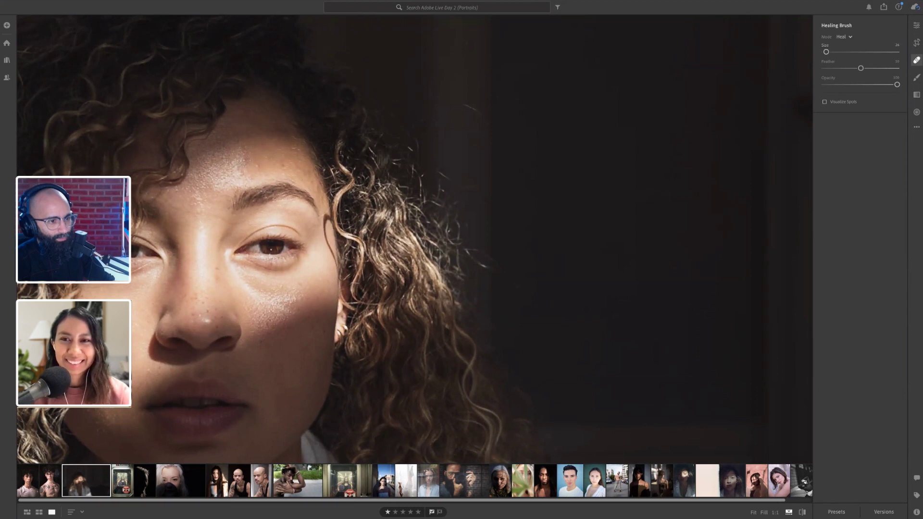
{"action": "key", "text": "bracketleft"}
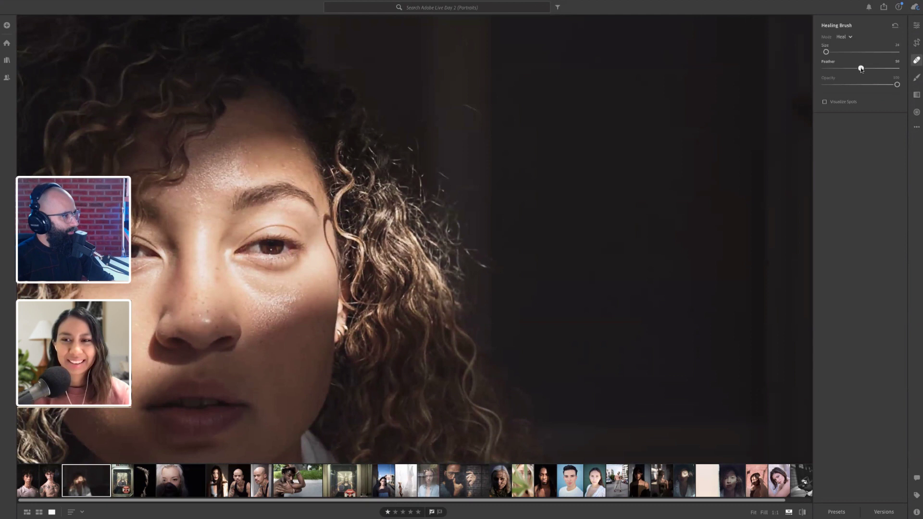
{"action": "mouse_move", "coordinate": [861, 67]}
{"action": "left_mouse_down"}
{"action": "mouse_move", "coordinate": [888, 68]}
{"action": "mouse_move", "coordinate": [841, 70]}
{"action": "mouse_move", "coordinate": [866, 70]}
{"action": "left_mouse_up"}
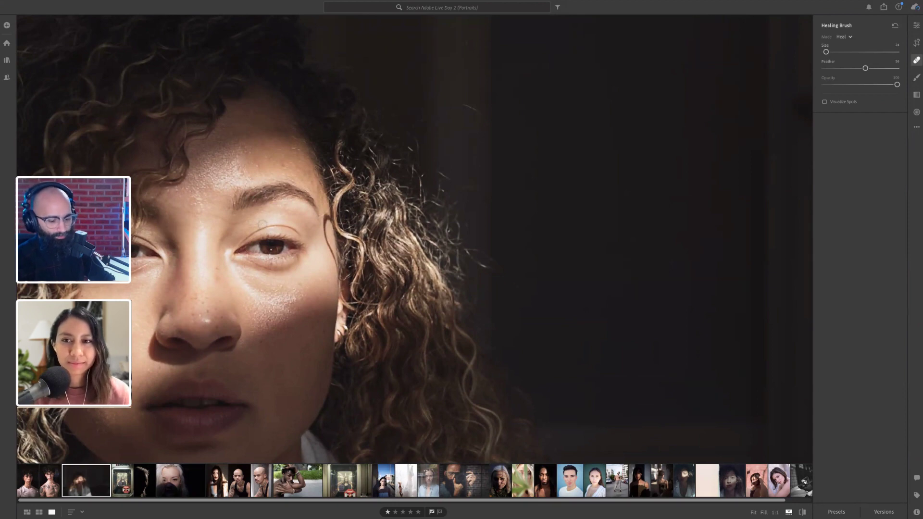
{"action": "key", "text": "e"}
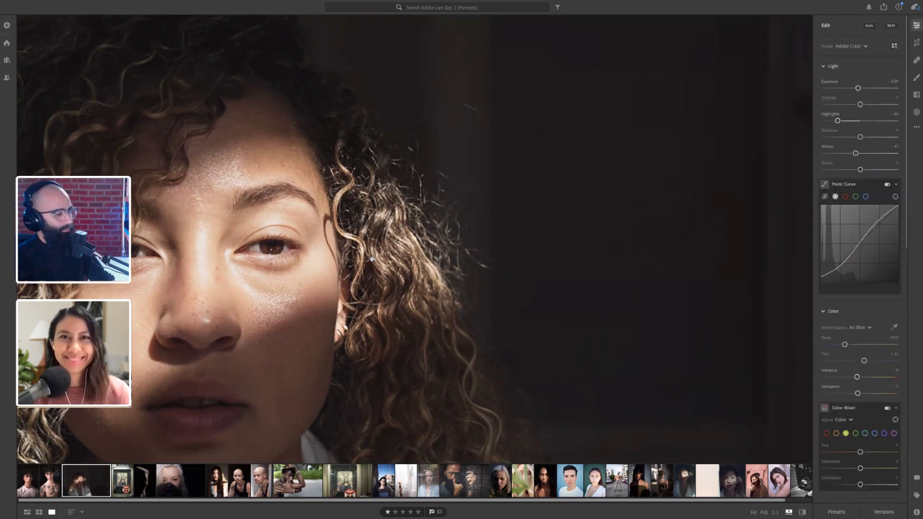
{"action": "left_click", "coordinate": [277, 278]}
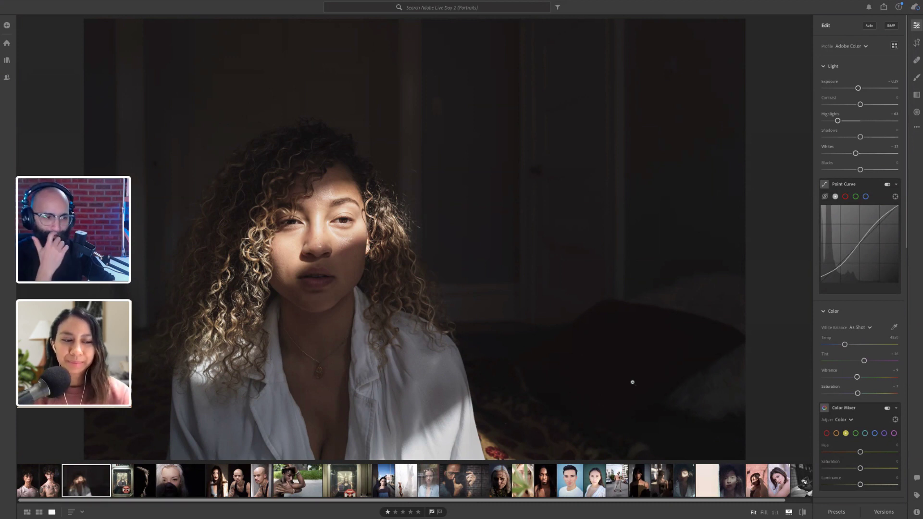
Step: Add a subtle yellow-green Split Toning tint to the shadows at a hue of about 87
{"action": "scroll", "coordinate": [845, 327], "scroll_direction": "down", "scroll_amount": 5}
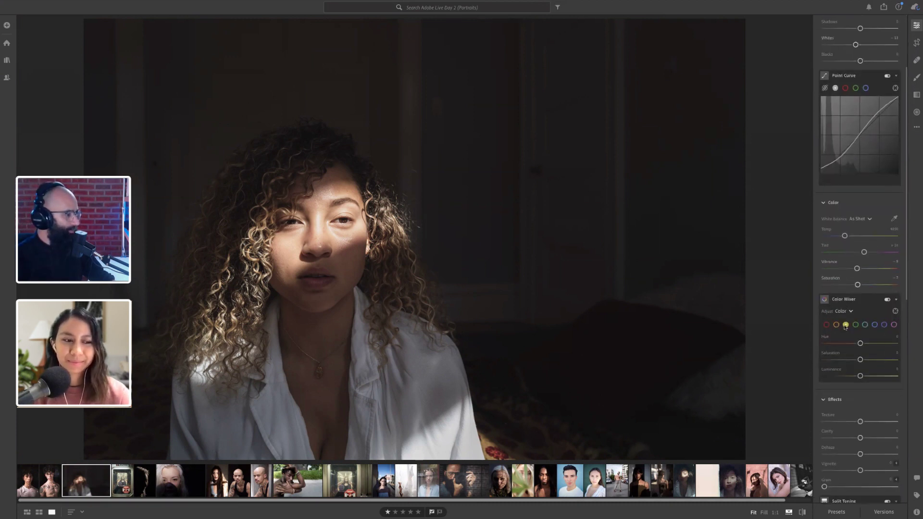
{"action": "scroll", "coordinate": [846, 327], "scroll_direction": "down", "scroll_amount": 4}
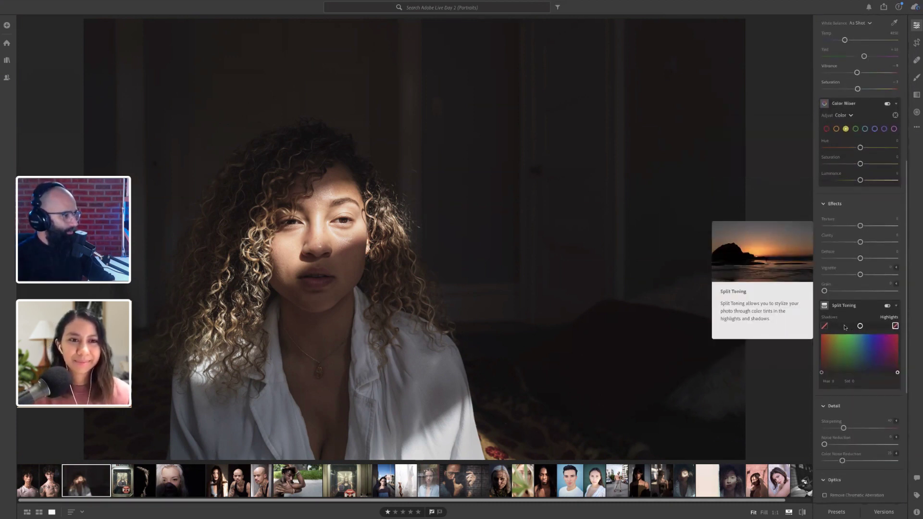
{"action": "left_click", "coordinate": [822, 373]}
{"action": "left_click_drag", "start_coordinate": [823, 373], "coordinate": [841, 373]}
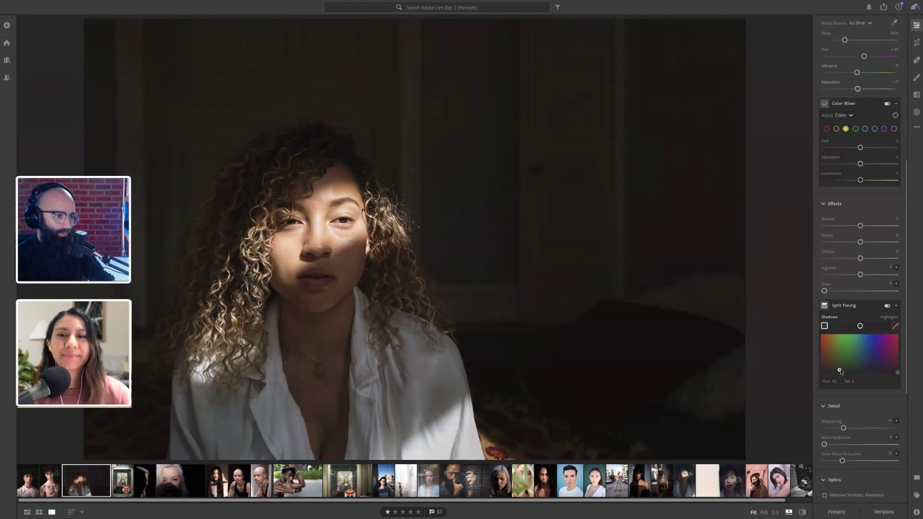
{"action": "left_click_drag", "start_coordinate": [842, 373], "coordinate": [842, 370]}
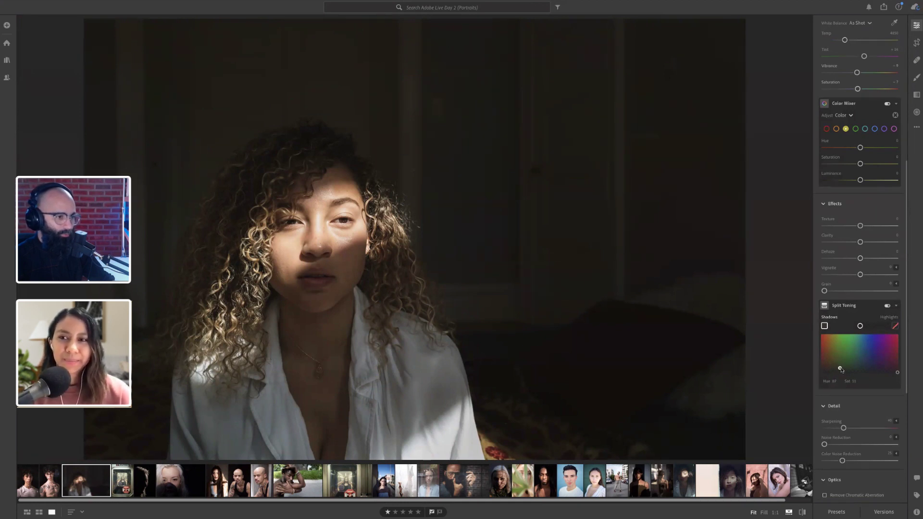
Step: Tint the highlights magenta with Split Toning at hue 307 and saturation 17, and set the Vignette to about -37
{"action": "left_click", "coordinate": [898, 372]}
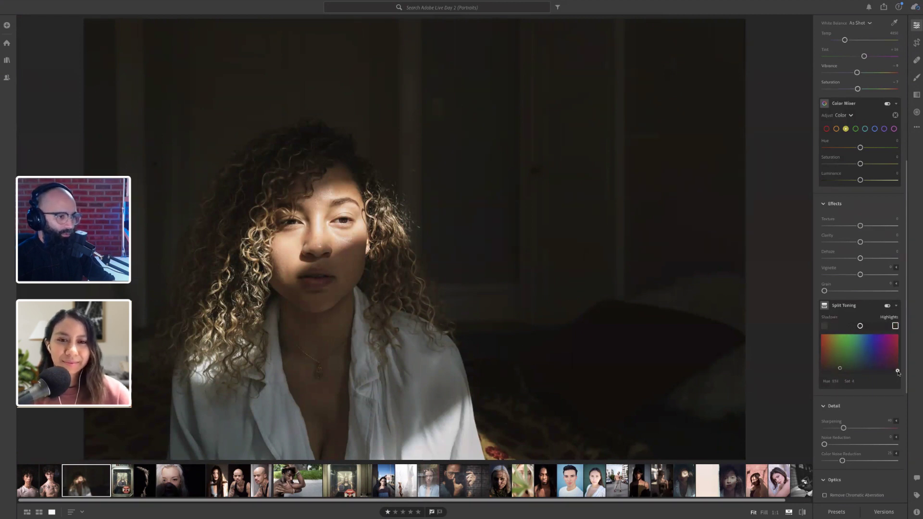
{"action": "left_click_drag", "start_coordinate": [898, 373], "coordinate": [887, 369]}
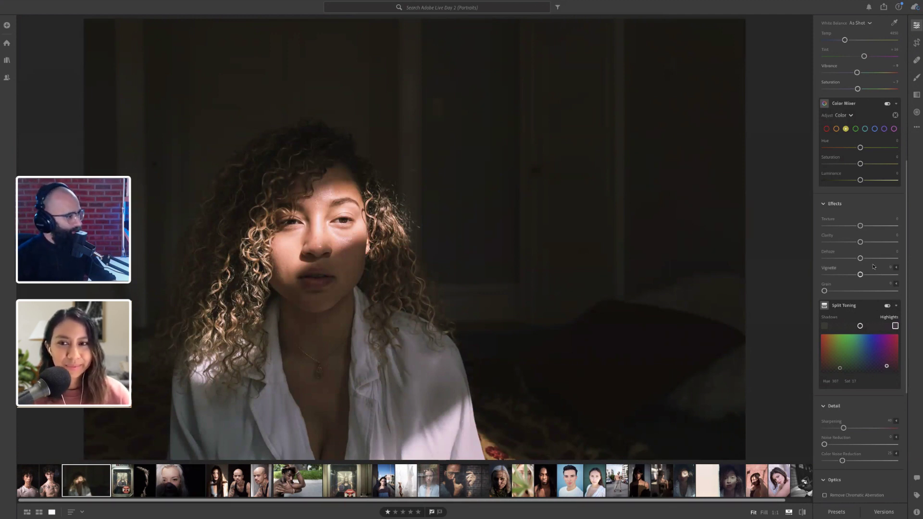
{"action": "left_click_drag", "start_coordinate": [861, 275], "coordinate": [847, 279]}
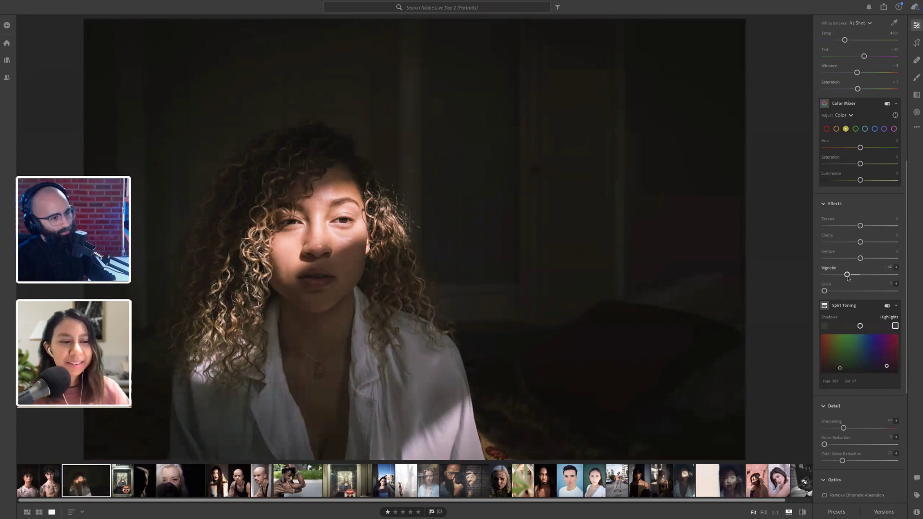
Step: Try shifting the black point and midtones of the Point Curve's green channel, and reset the channel to a straight line
{"action": "scroll", "coordinate": [848, 278], "scroll_direction": "up", "scroll_amount": 3}
{"action": "scroll", "coordinate": [848, 278], "scroll_direction": "up", "scroll_amount": 7}
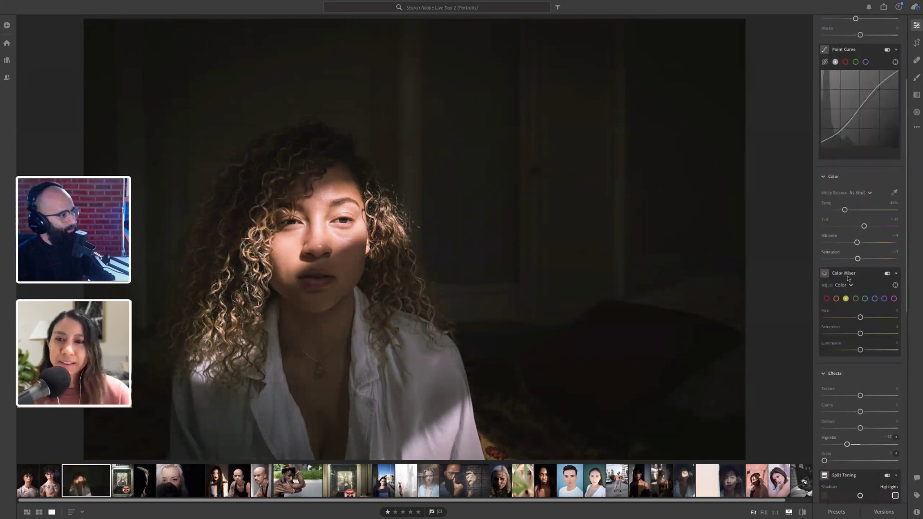
{"action": "left_click", "coordinate": [845, 137]}
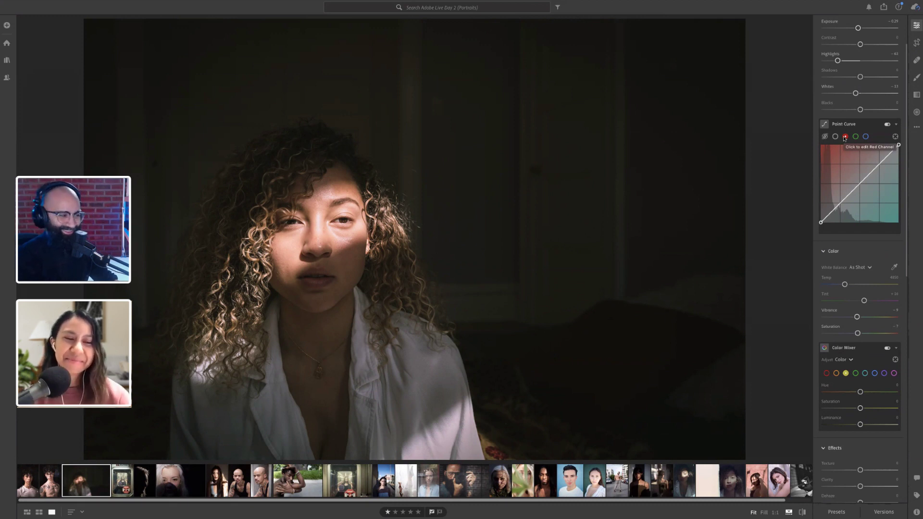
{"action": "left_click", "coordinate": [856, 136]}
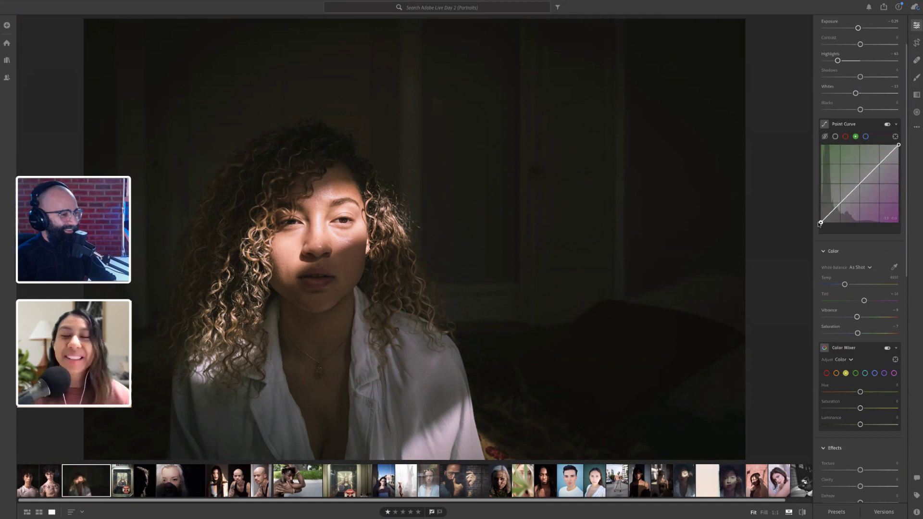
{"action": "left_click_drag", "start_coordinate": [821, 223], "coordinate": [820, 224]}
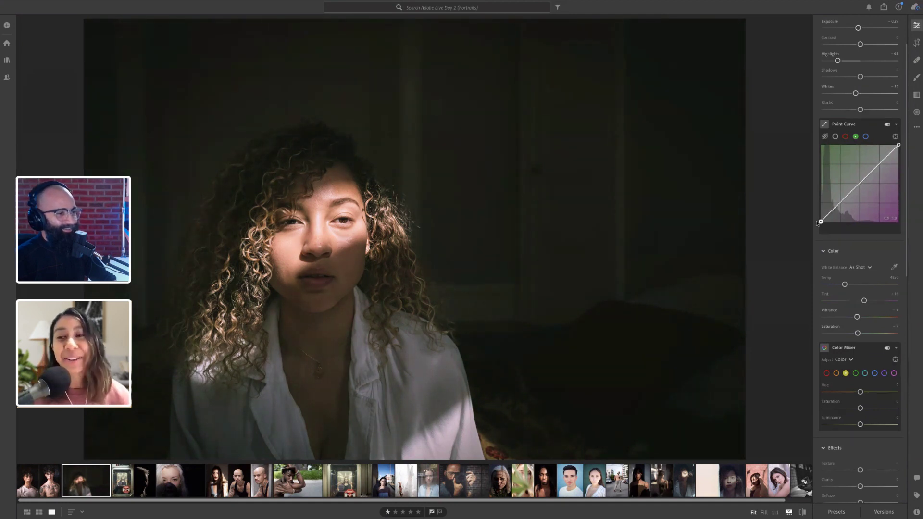
{"action": "left_click_drag", "start_coordinate": [850, 195], "coordinate": [846, 199]}
{"action": "double_click", "coordinate": [846, 200]}
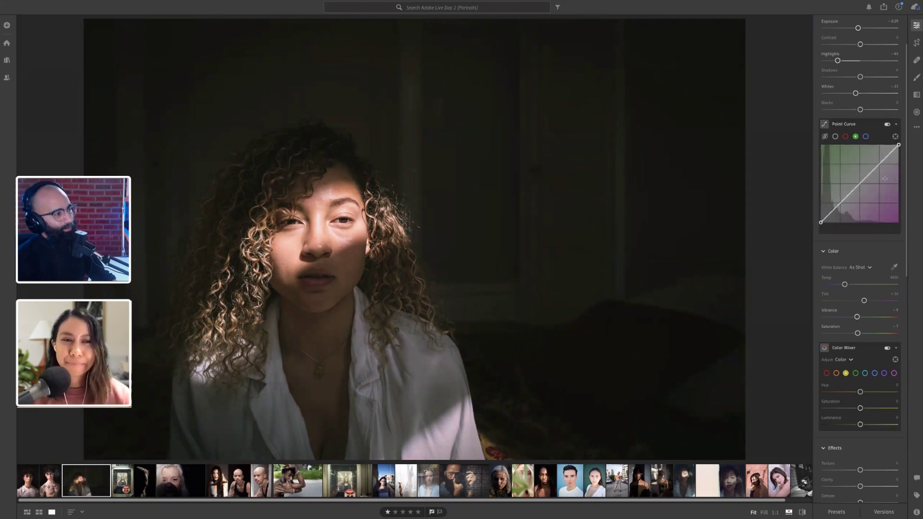
Step: Shape the Point Curve's blue channel, lifting the upper tones slightly and pulling the shadow point down toward the black corner
{"action": "left_click", "coordinate": [866, 137]}
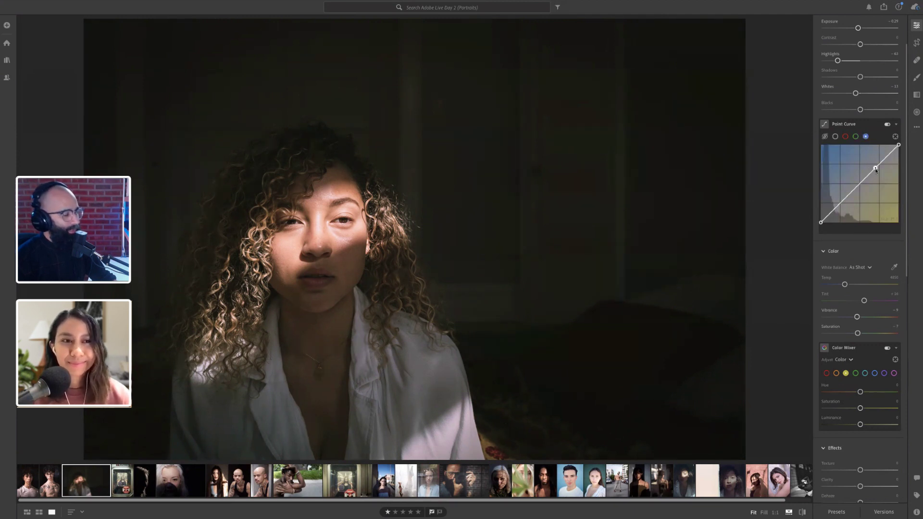
{"action": "left_click_drag", "start_coordinate": [876, 170], "coordinate": [874, 168]}
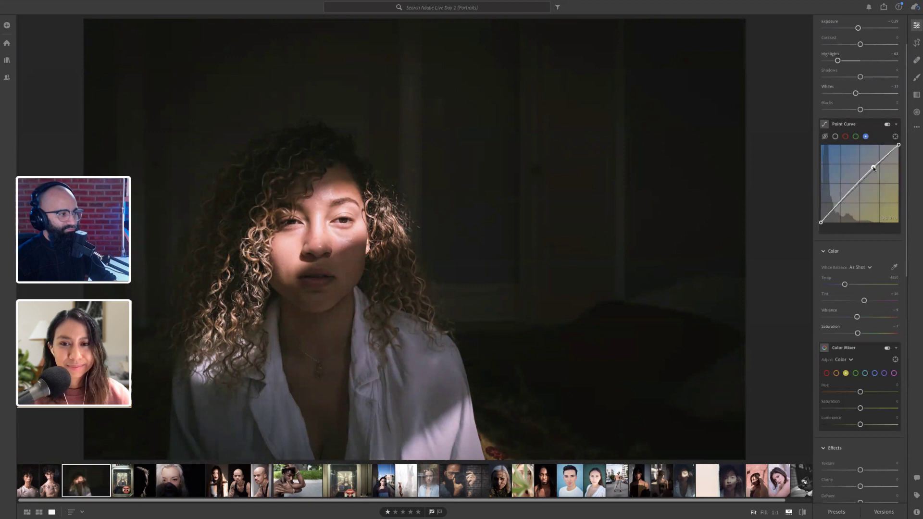
{"action": "left_click", "coordinate": [846, 196]}
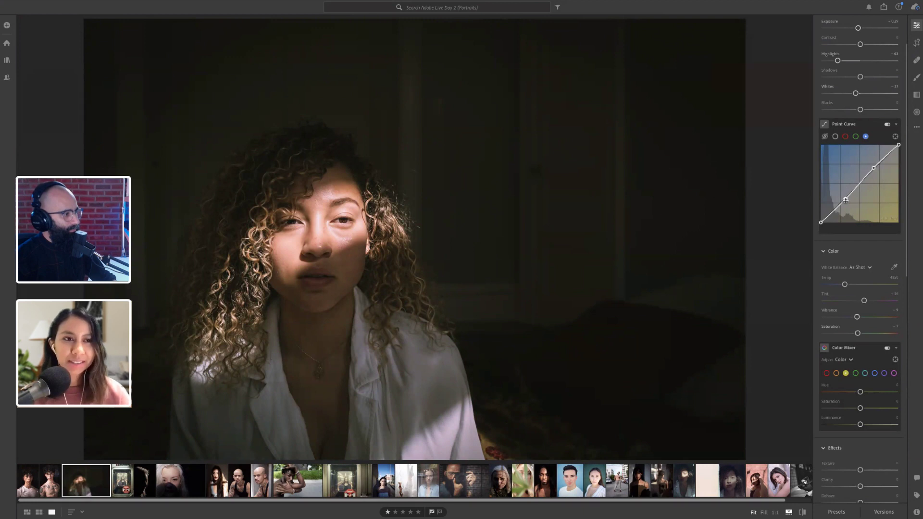
{"action": "left_click_drag", "start_coordinate": [846, 198], "coordinate": [820, 223]}
Step: Fine-tune the black point of the Point Curve's green channel and view the portrait full screen
{"action": "left_click", "coordinate": [856, 137]}
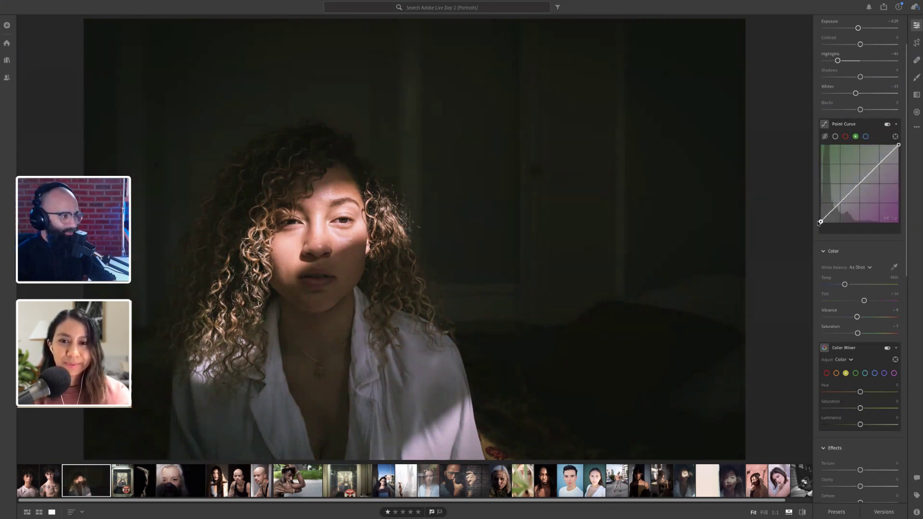
{"action": "left_click_drag", "start_coordinate": [819, 223], "coordinate": [819, 223]}
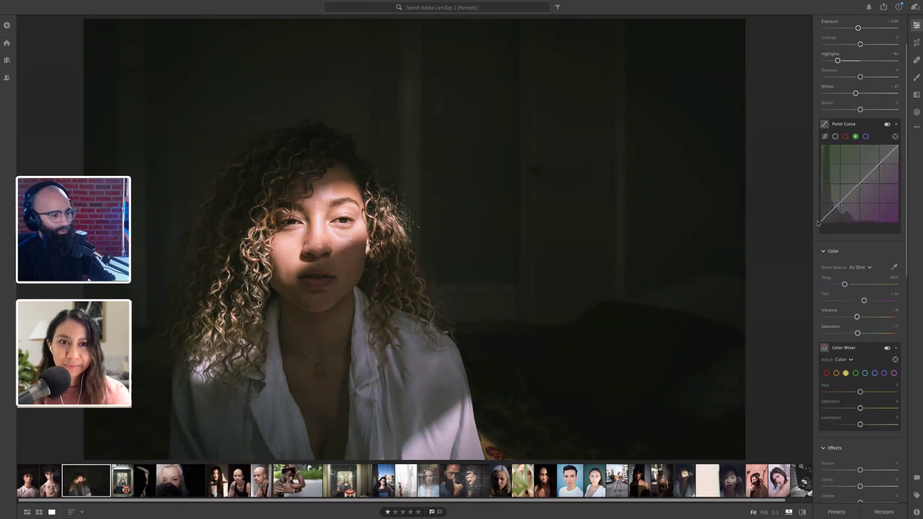
{"action": "key", "text": "f"}
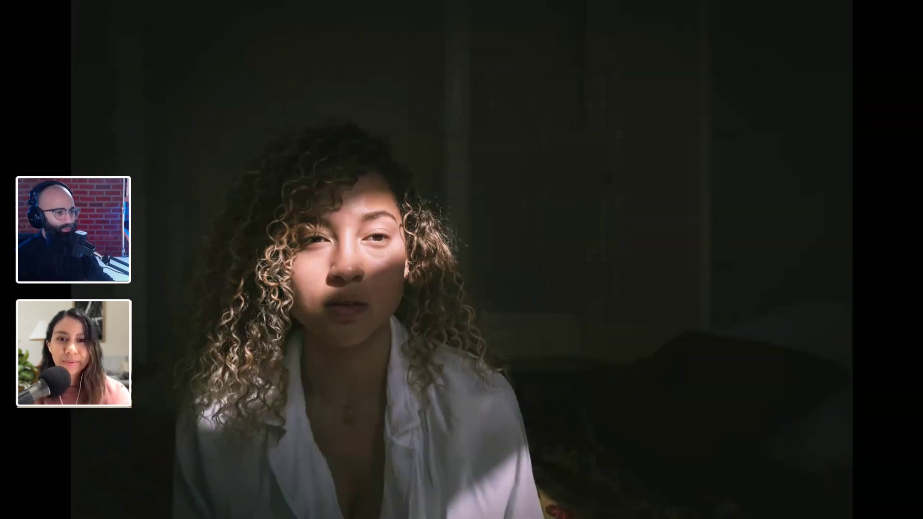
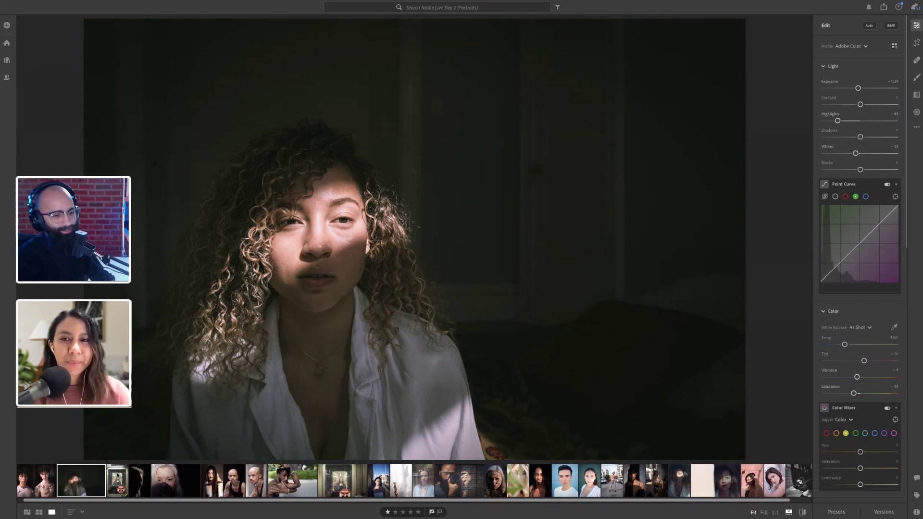
Step: Open the subway door portrait and straighten its perspective by setting Geometry Upright to Full
{"action": "left_click", "coordinate": [117, 477]}
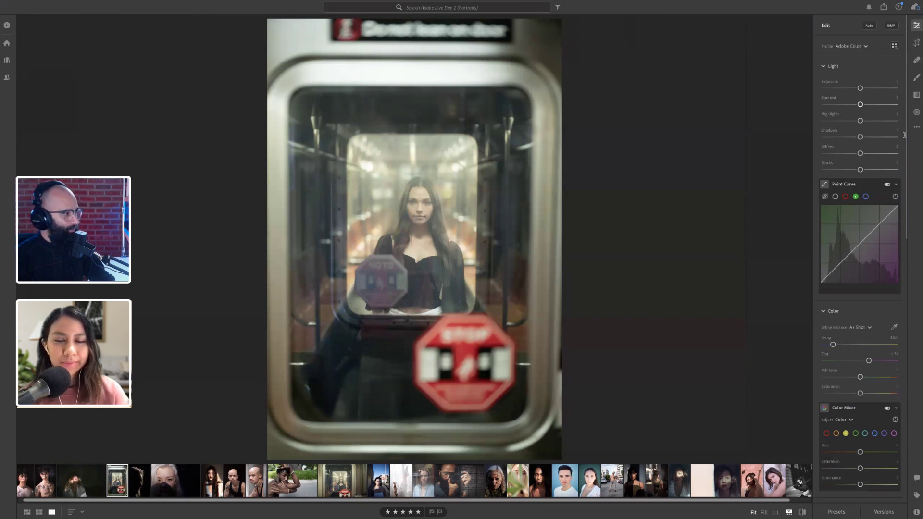
{"action": "scroll", "coordinate": [862, 155], "scroll_direction": "down", "scroll_amount": 15}
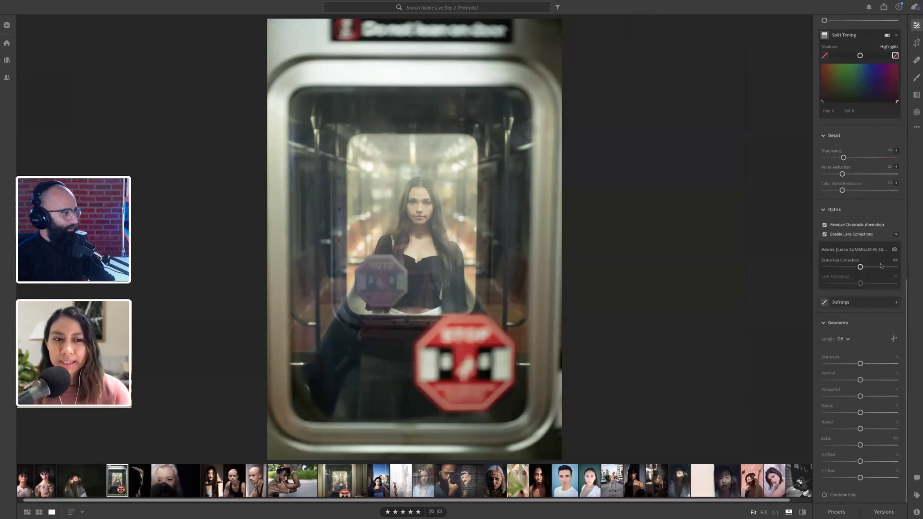
{"action": "left_click", "coordinate": [848, 339]}
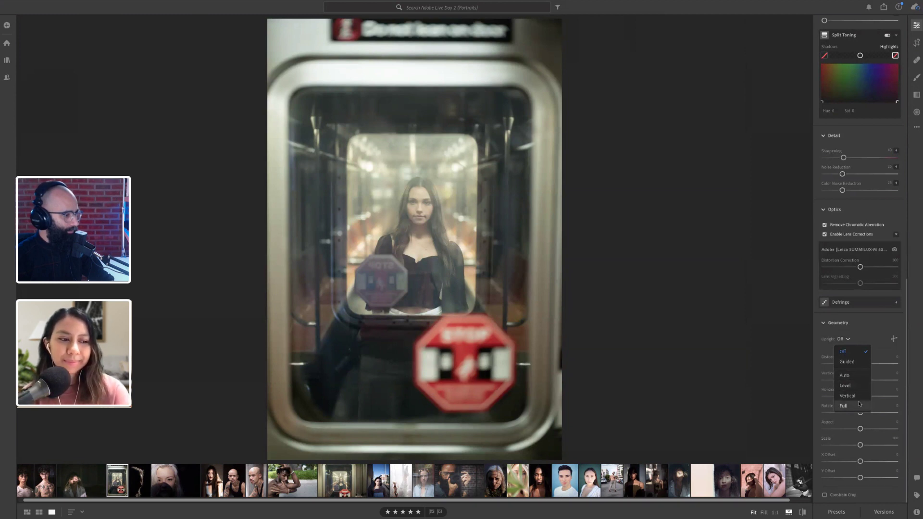
{"action": "left_click", "coordinate": [845, 405]}
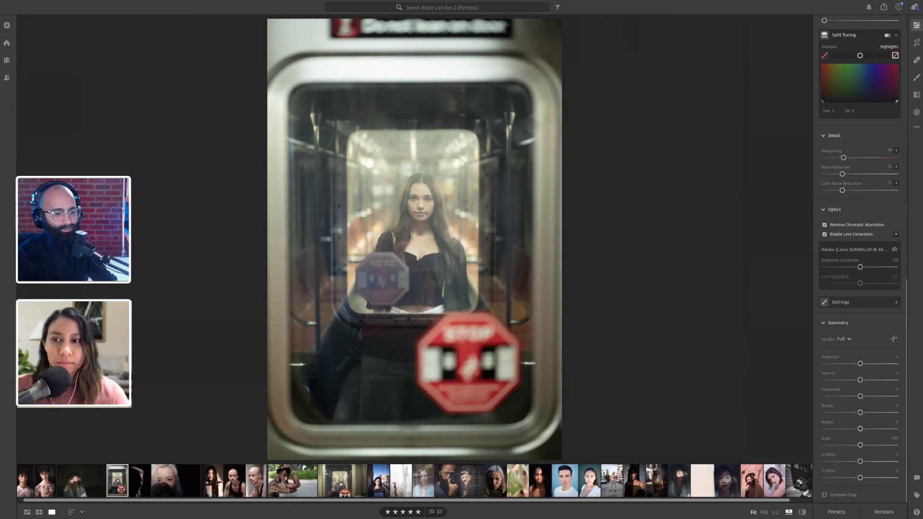
Step: Revisit the curly-haired portrait, return to the subway portrait and compare its perspective correction with the original
{"action": "left_click", "coordinate": [62, 480]}
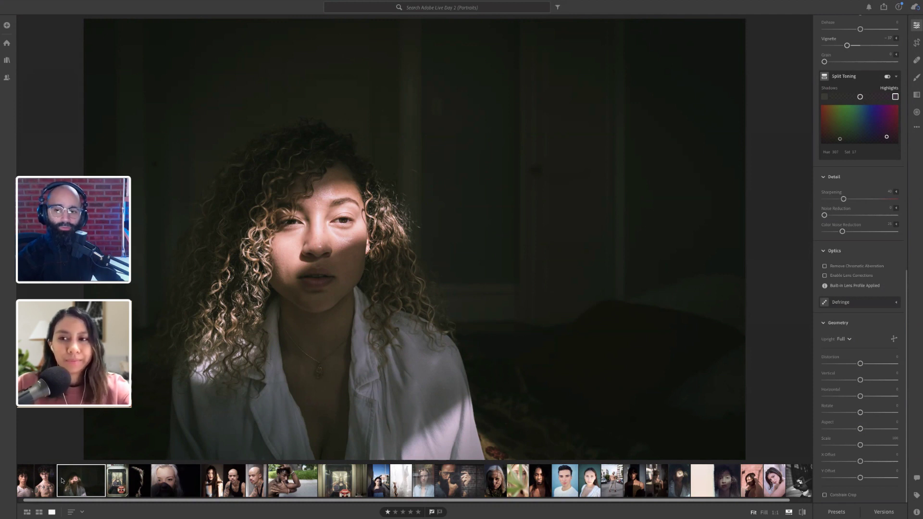
{"action": "left_click", "coordinate": [114, 488]}
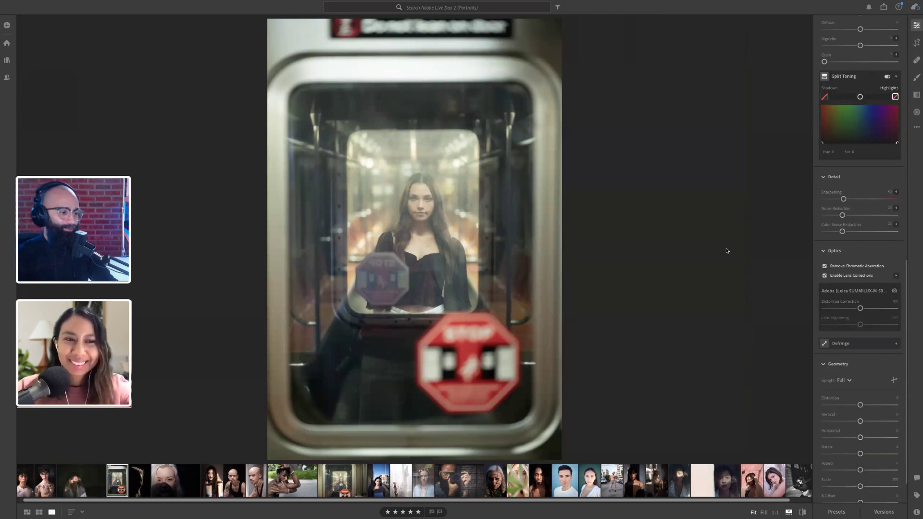
{"action": "key", "text": "backslash"}
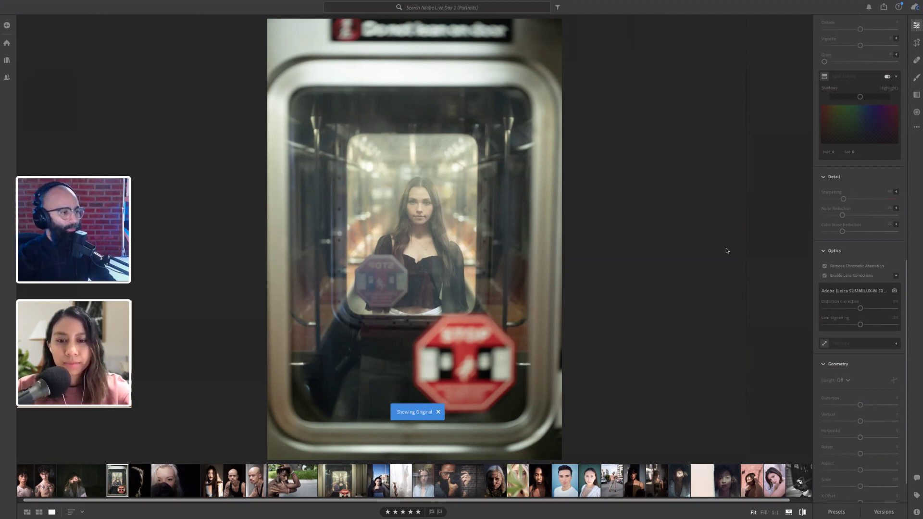
{"action": "key", "text": "backslash"}
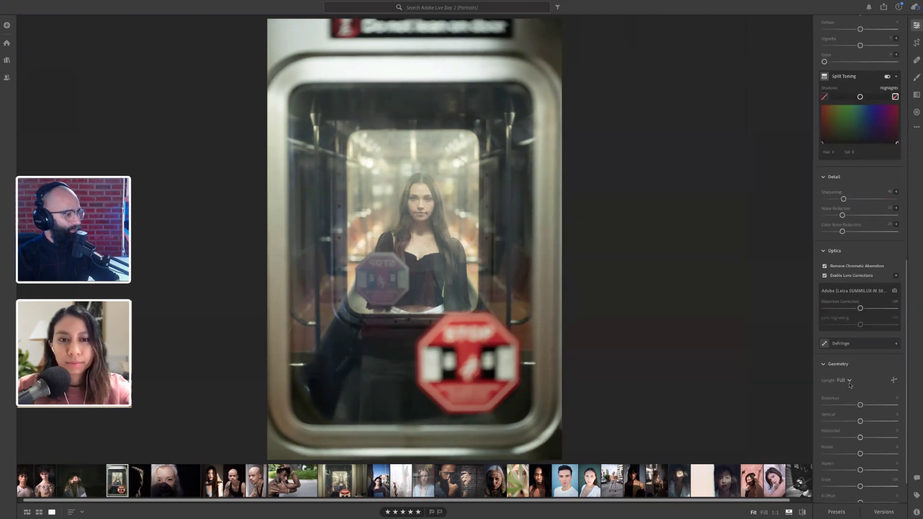
{"action": "scroll", "coordinate": [850, 392], "scroll_direction": "down", "scroll_amount": 1}
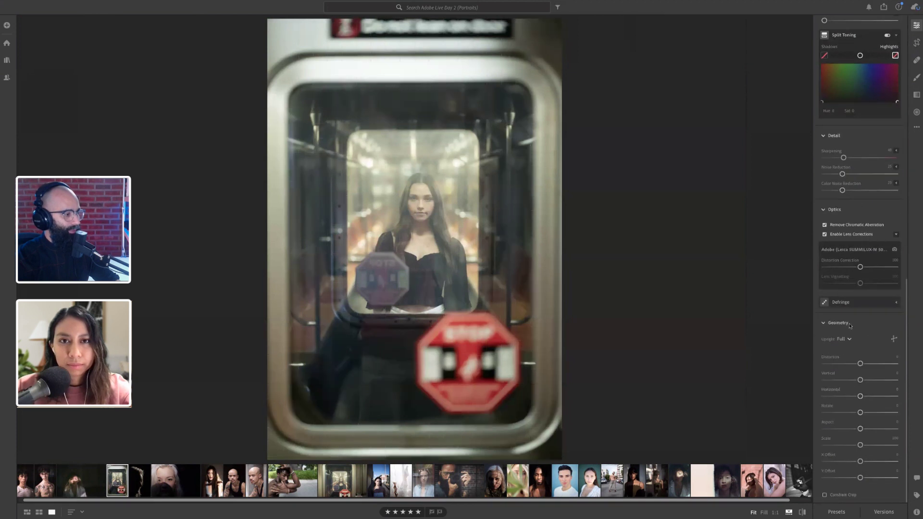
Step: Try cropping the subway portrait at 4 x 5 / 8 x 10 and 2 x 3 / 4 x 6, and expand the frame back to the full image
{"action": "key", "text": "c"}
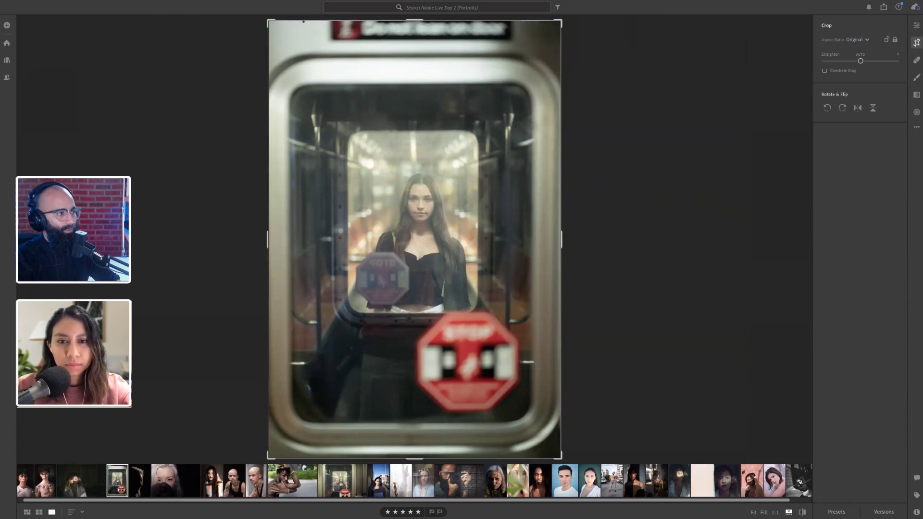
{"action": "left_click", "coordinate": [858, 40]}
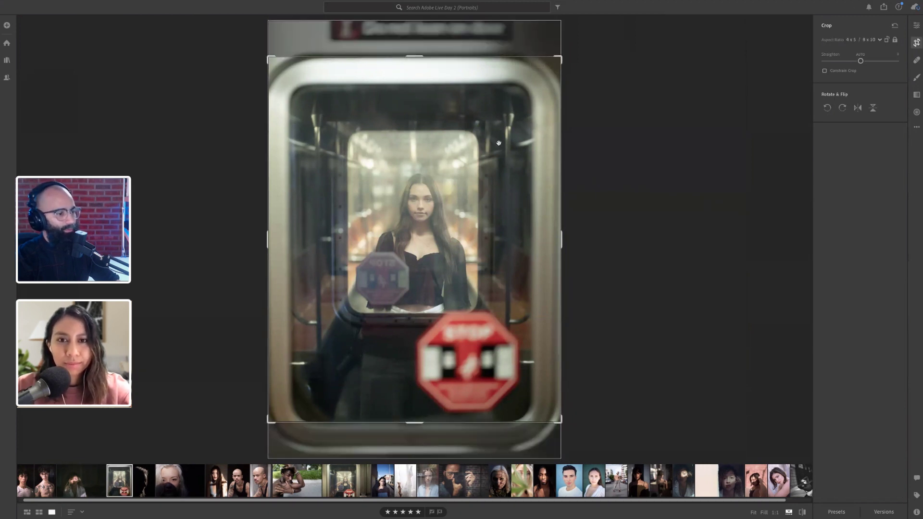
{"action": "left_click", "coordinate": [864, 40]}
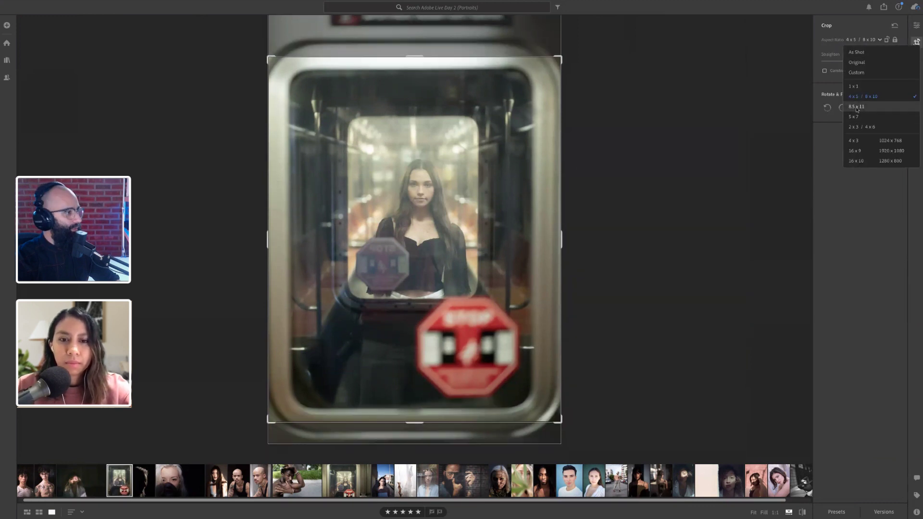
{"action": "left_click", "coordinate": [856, 127]}
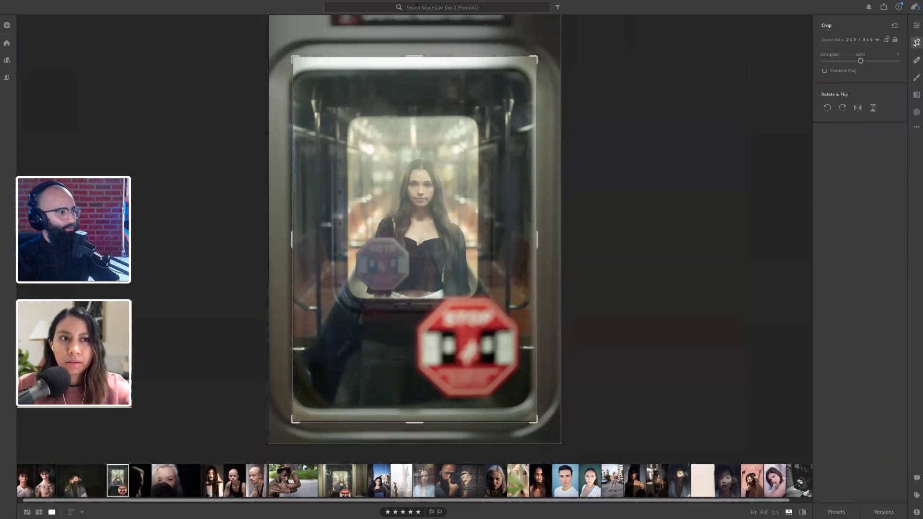
{"action": "left_click_drag", "start_coordinate": [537, 57], "coordinate": [548, 39]}
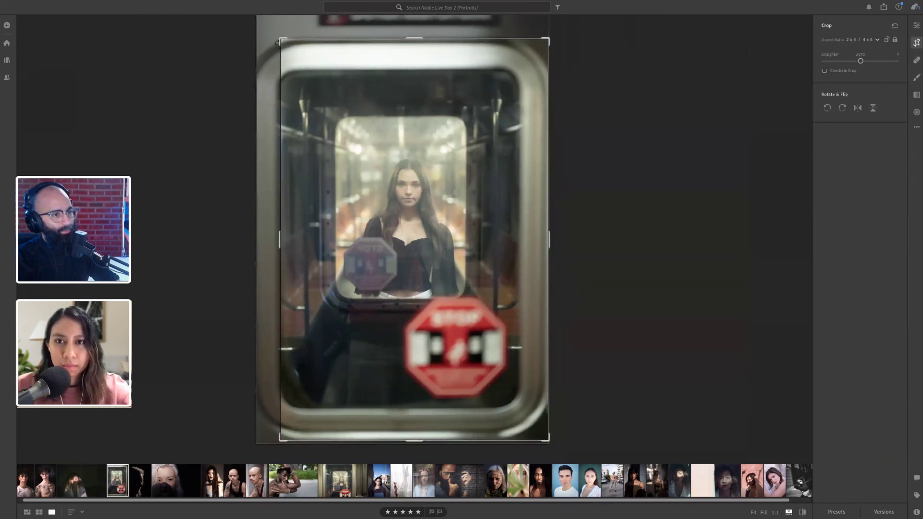
{"action": "left_click_drag", "start_coordinate": [281, 40], "coordinate": [263, 33]}
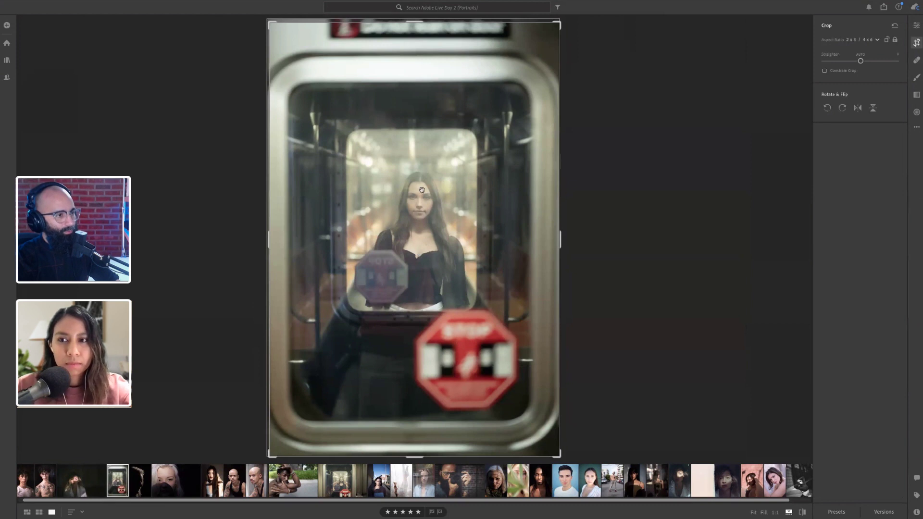
{"action": "left_click_drag", "start_coordinate": [270, 23], "coordinate": [261, 18]}
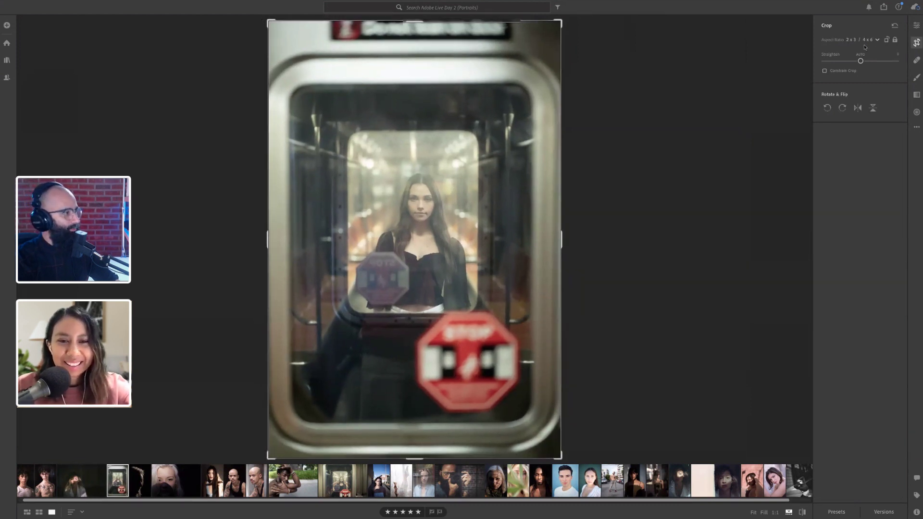
Step: Set the crop aspect ratio to Custom and trim the upper edge to cut out the sign above the subway door window
{"action": "left_click", "coordinate": [878, 40]}
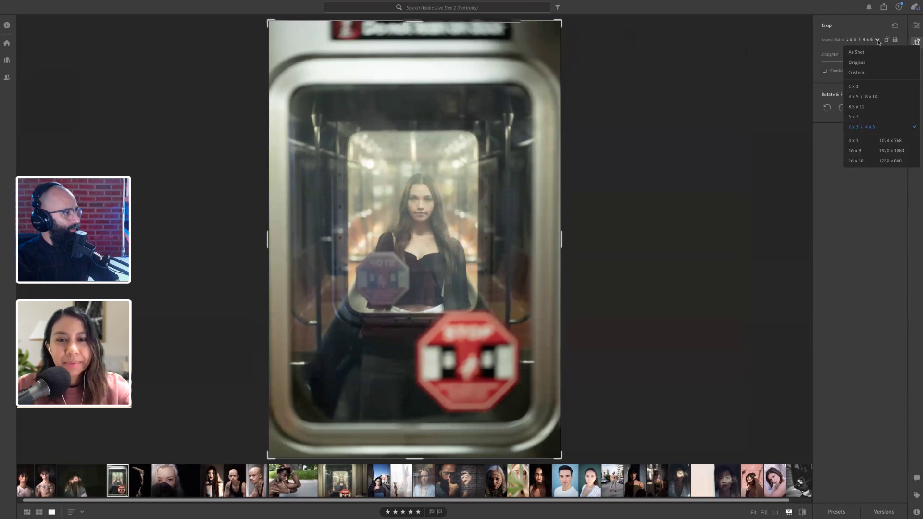
{"action": "left_click", "coordinate": [856, 72]}
{"action": "left_click_drag", "start_coordinate": [329, 27], "coordinate": [320, 29]}
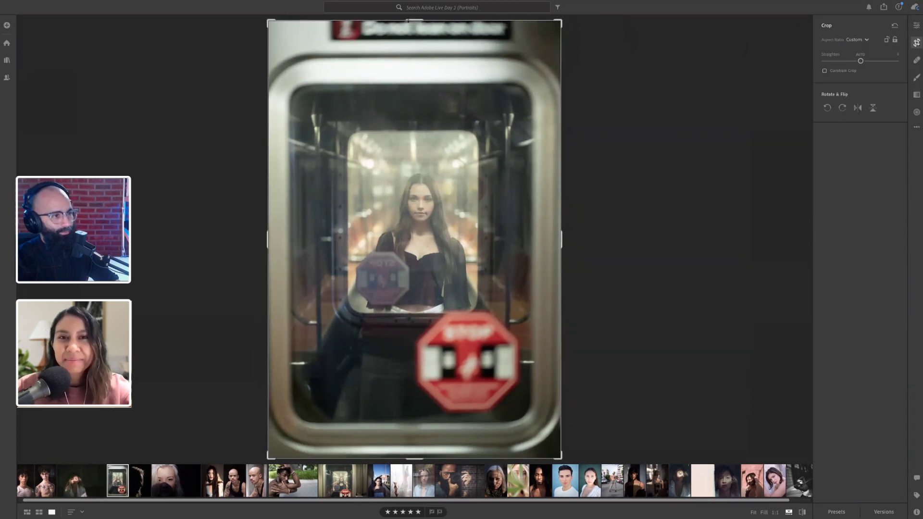
{"action": "left_click_drag", "start_coordinate": [407, 29], "coordinate": [408, 35]}
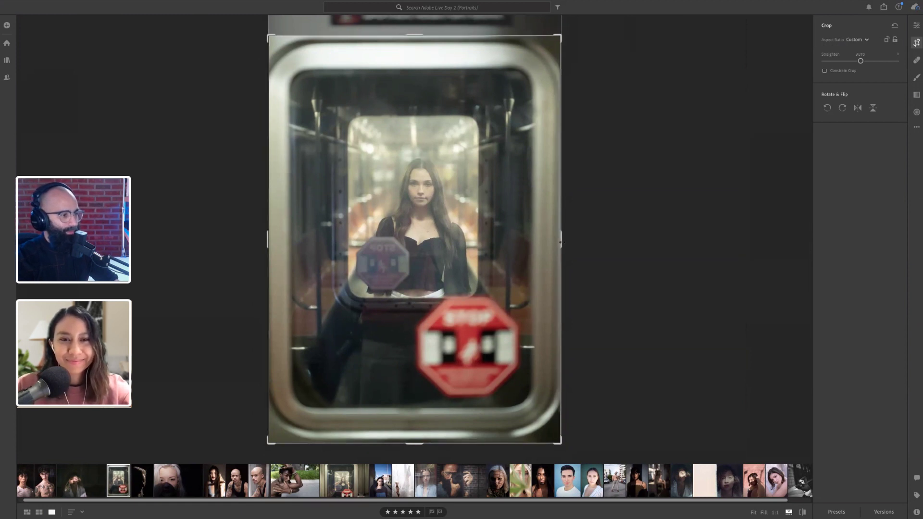
{"action": "left_click_drag", "start_coordinate": [561, 239], "coordinate": [561, 239]}
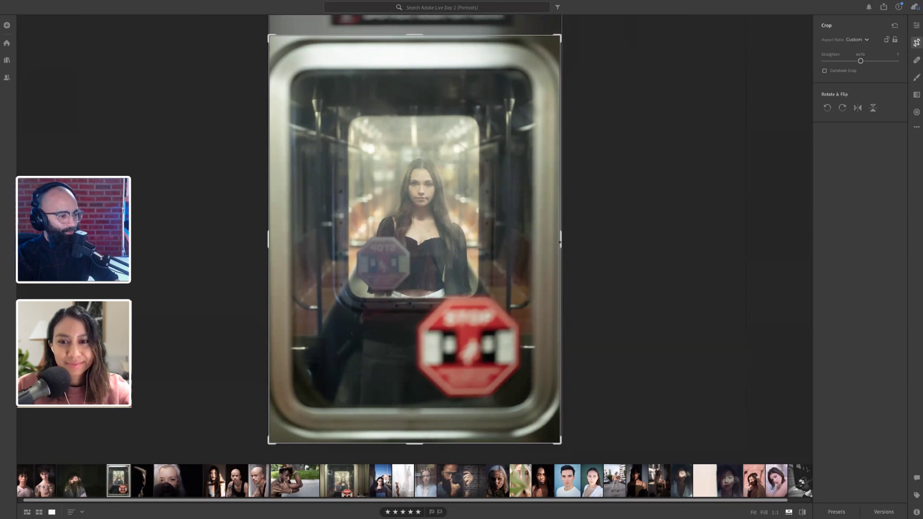
Step: Fine-tune and apply the crop around the train window, and lower the photo's Exposure to -0.22
{"action": "left_click_drag", "start_coordinate": [420, 443], "coordinate": [419, 440]}
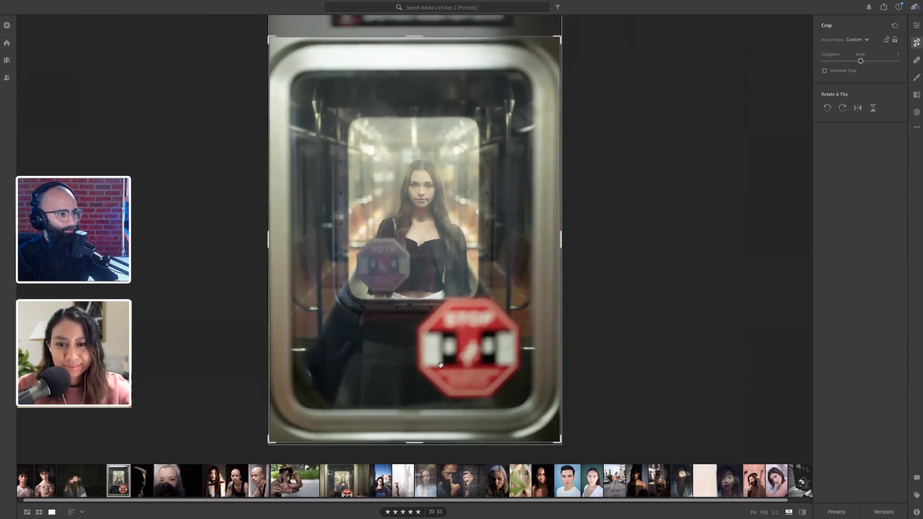
{"action": "key", "text": "Return"}
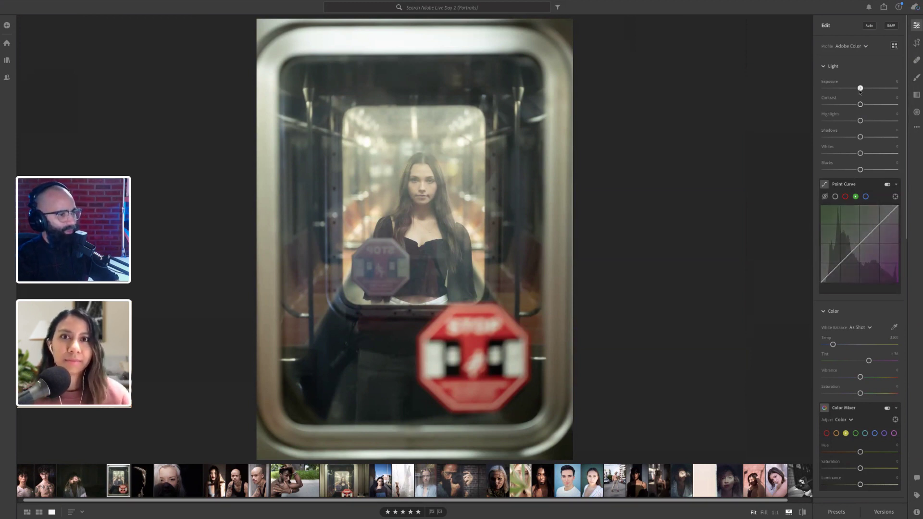
{"action": "left_click_drag", "start_coordinate": [861, 89], "coordinate": [860, 89]}
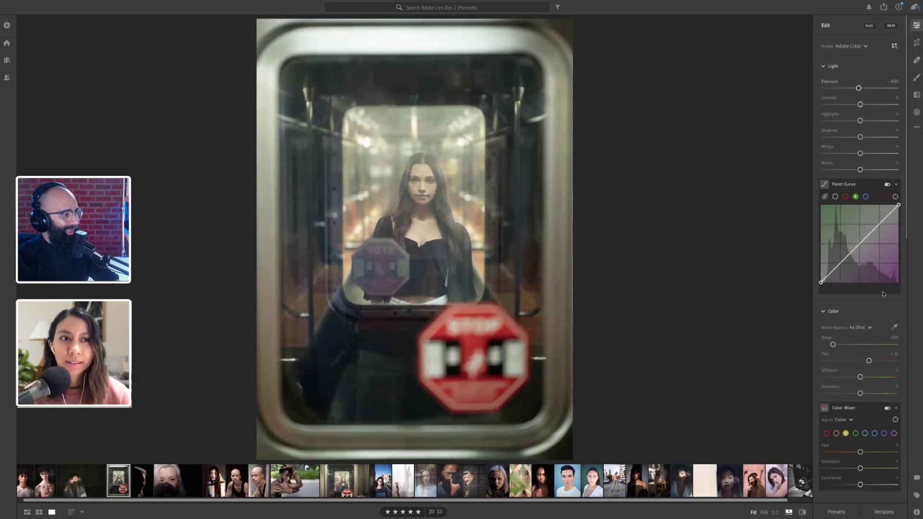
Step: Add Dehaze to the portrait, settling on +17
{"action": "scroll", "coordinate": [883, 294], "scroll_direction": "down", "scroll_amount": 5}
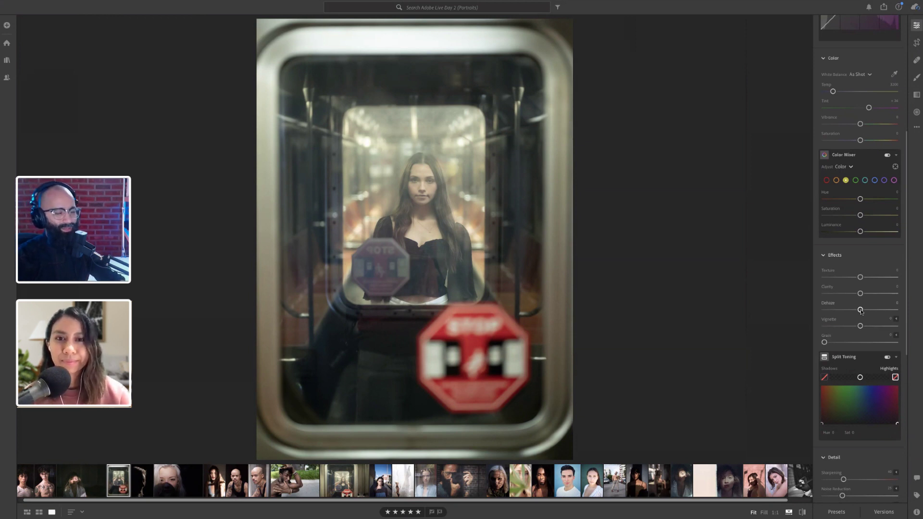
{"action": "left_click_drag", "start_coordinate": [862, 311], "coordinate": [862, 312]}
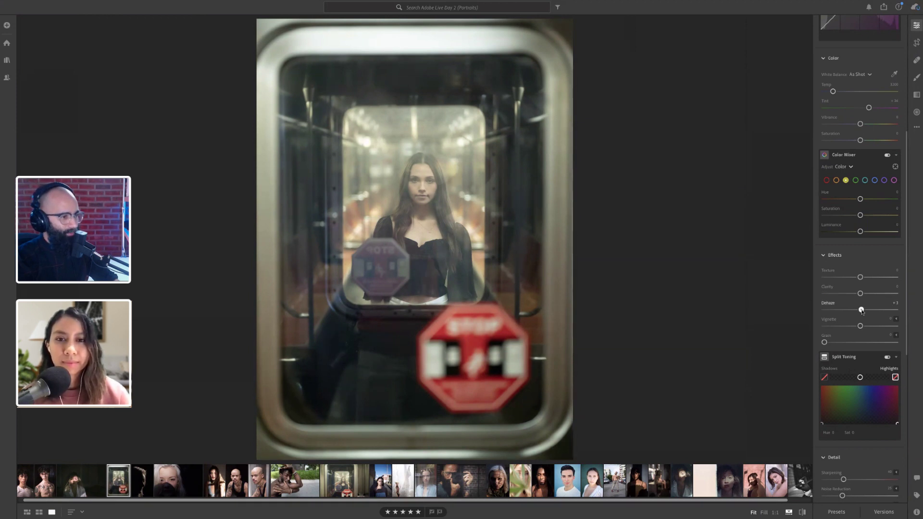
{"action": "left_click_drag", "start_coordinate": [863, 312], "coordinate": [864, 312]}
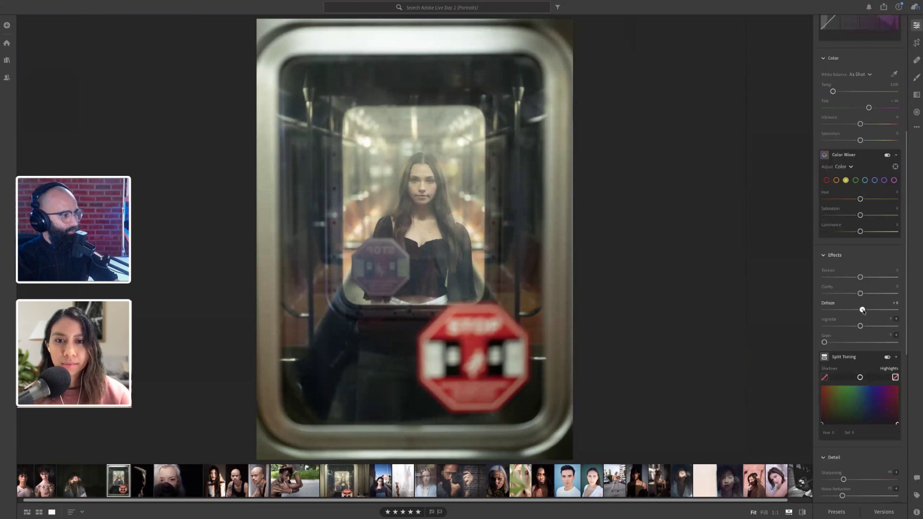
{"action": "left_click_drag", "start_coordinate": [864, 312], "coordinate": [876, 311]}
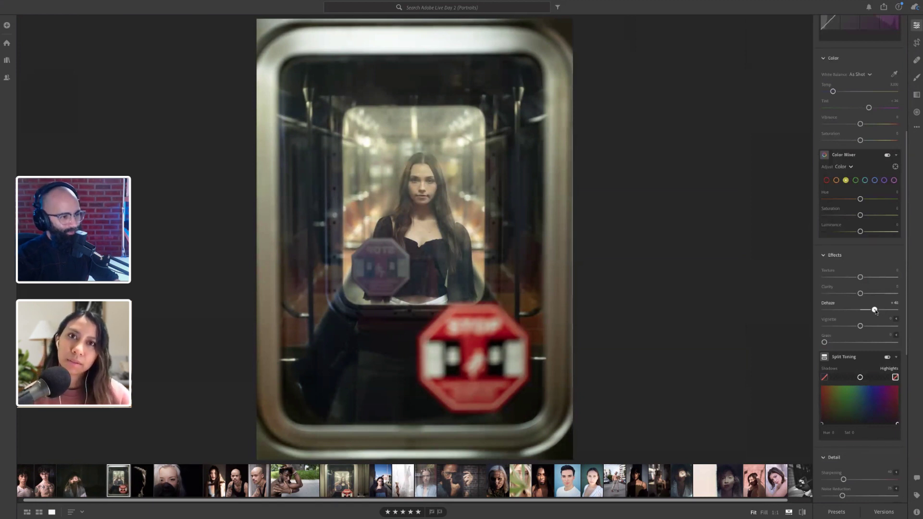
{"action": "left_click_drag", "start_coordinate": [876, 311], "coordinate": [875, 312]}
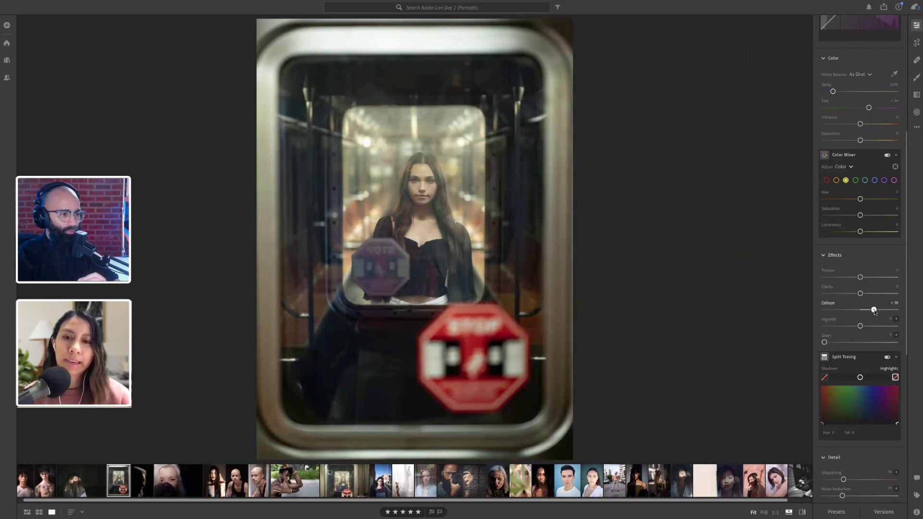
{"action": "left_click_drag", "start_coordinate": [875, 311], "coordinate": [868, 313]}
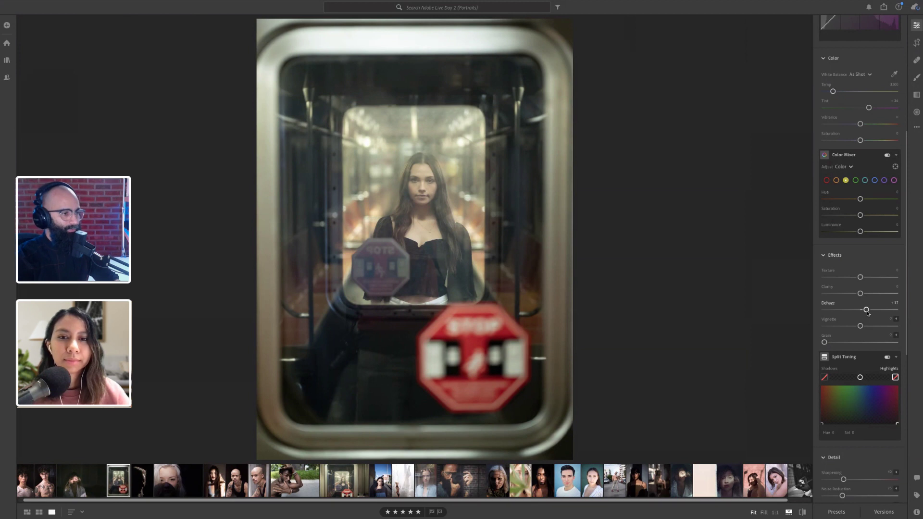
Step: Lower the Blacks to -9 and the Highlights to -61
{"action": "scroll", "coordinate": [867, 311], "scroll_direction": "up", "scroll_amount": 5}
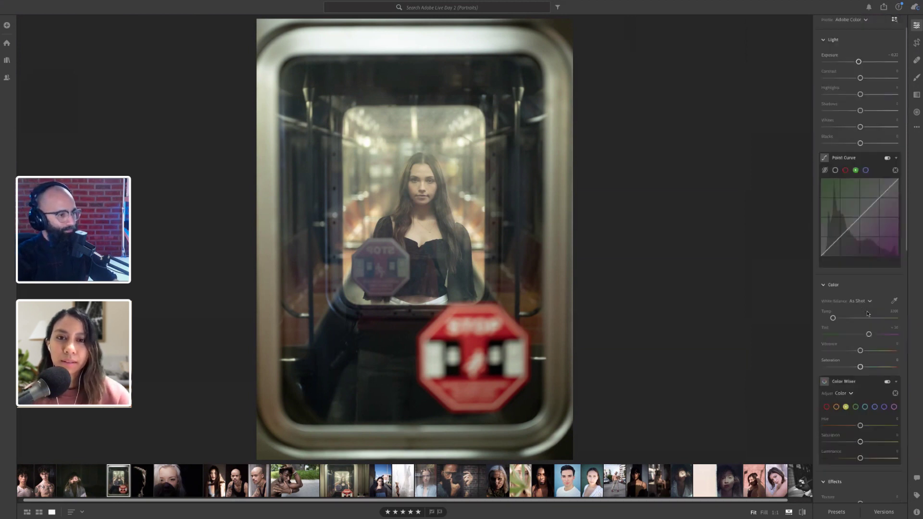
{"action": "key", "text": "backslash"}
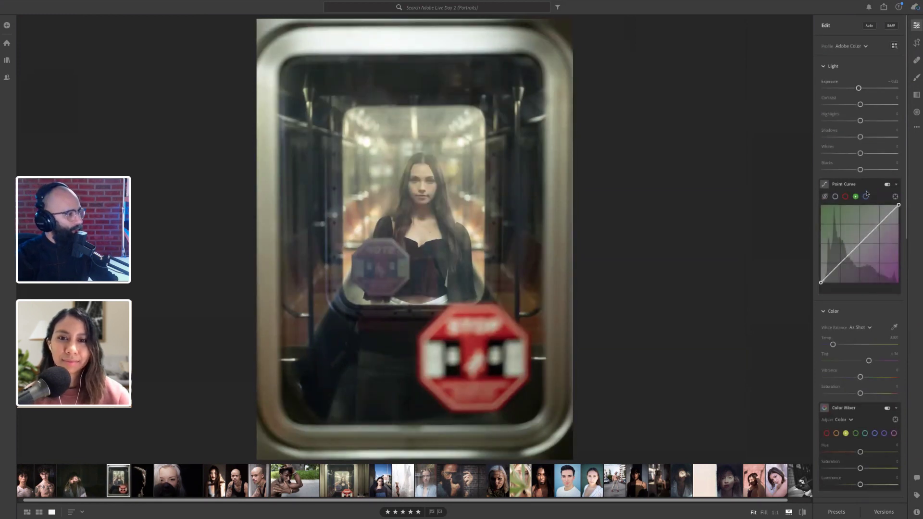
{"action": "left_click_drag", "start_coordinate": [860, 173], "coordinate": [858, 173]}
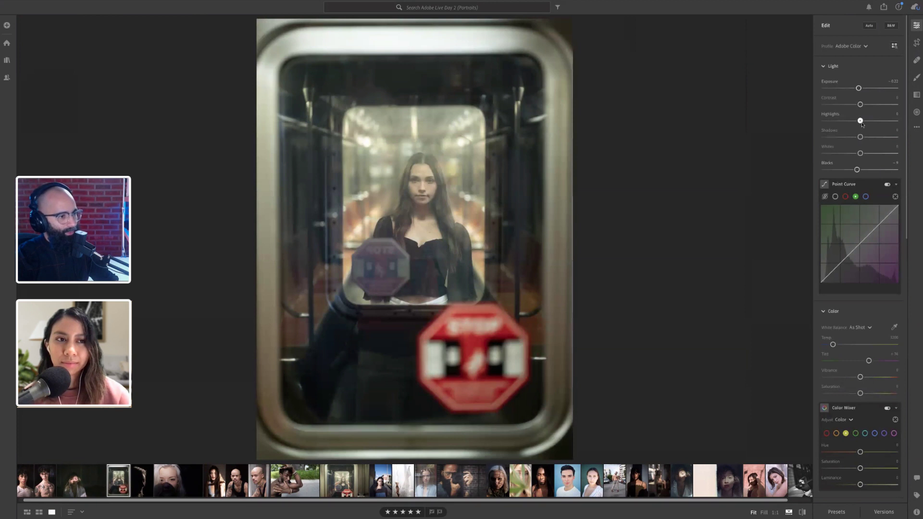
{"action": "left_click_drag", "start_coordinate": [862, 123], "coordinate": [841, 126]}
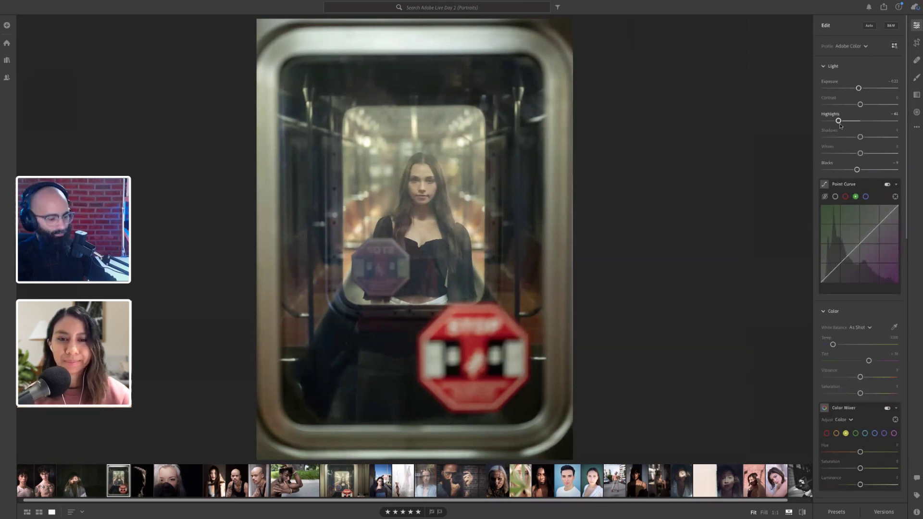
Step: Compare the edited photo with the original
{"action": "key", "text": "backslash"}
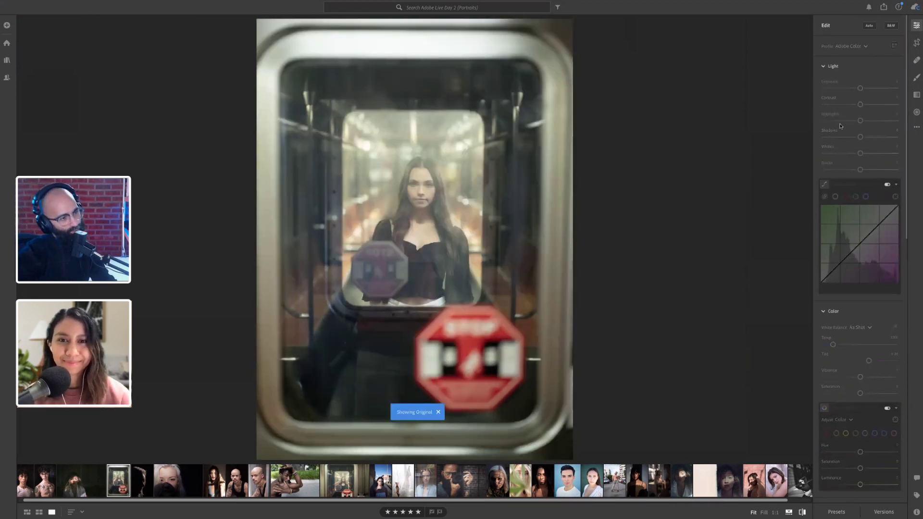
{"action": "key", "text": "backslash"}
{"action": "key", "text": "backslash"}
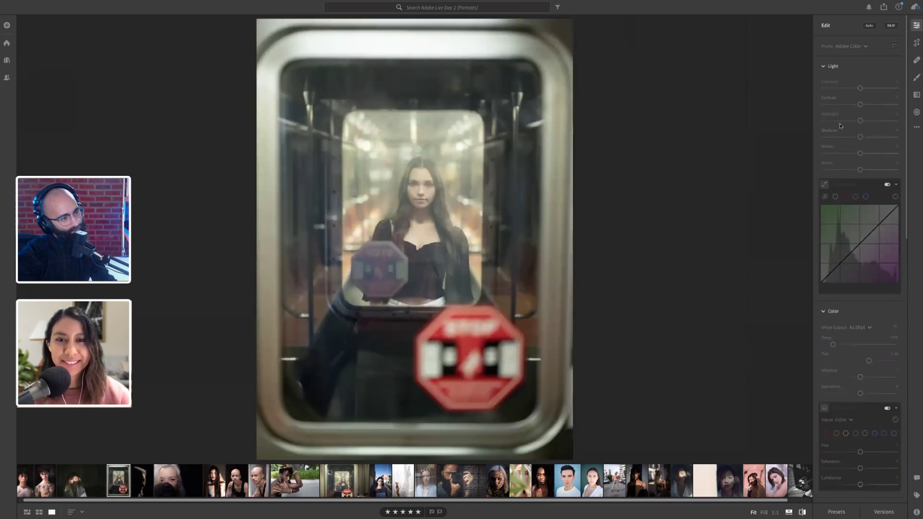
{"action": "key", "text": "backslash"}
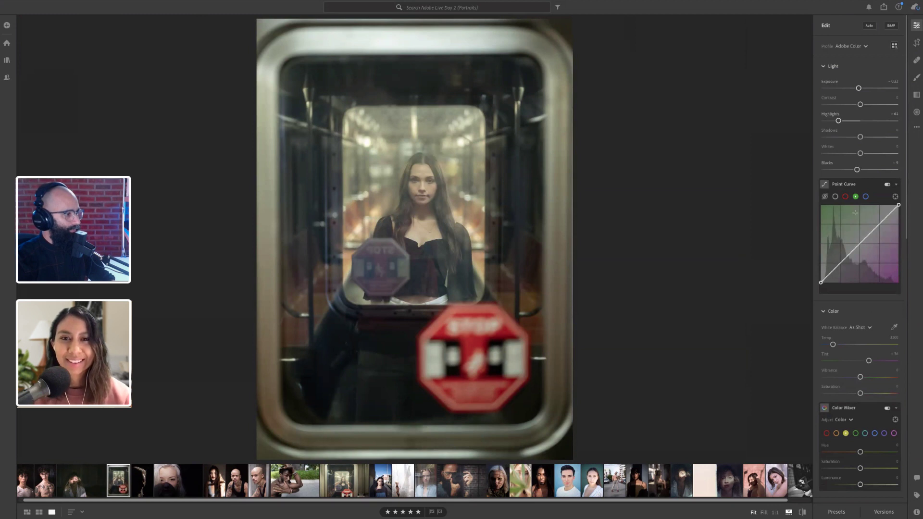
Step: On the combined RGB point curve, raise the black point slightly, add a shadow point, and add a slightly lifted highlight point
{"action": "left_click", "coordinate": [836, 196]}
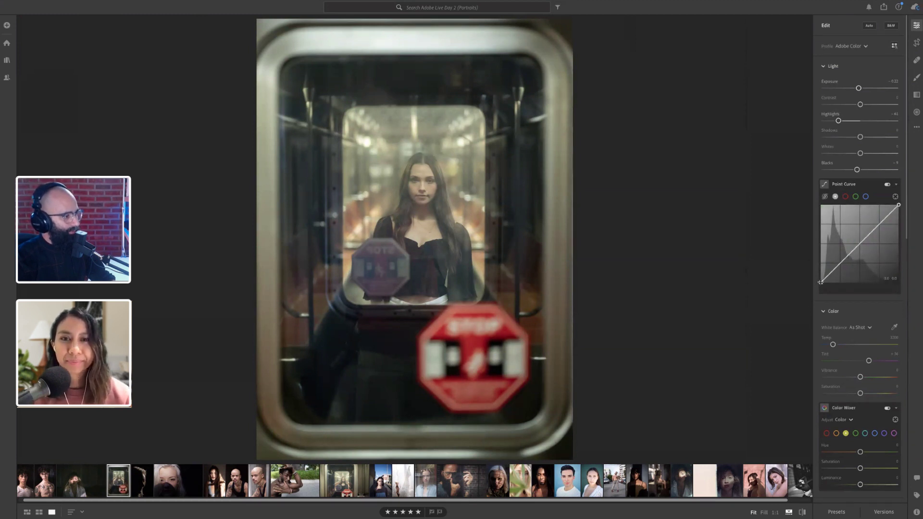
{"action": "left_click_drag", "start_coordinate": [821, 283], "coordinate": [812, 280]}
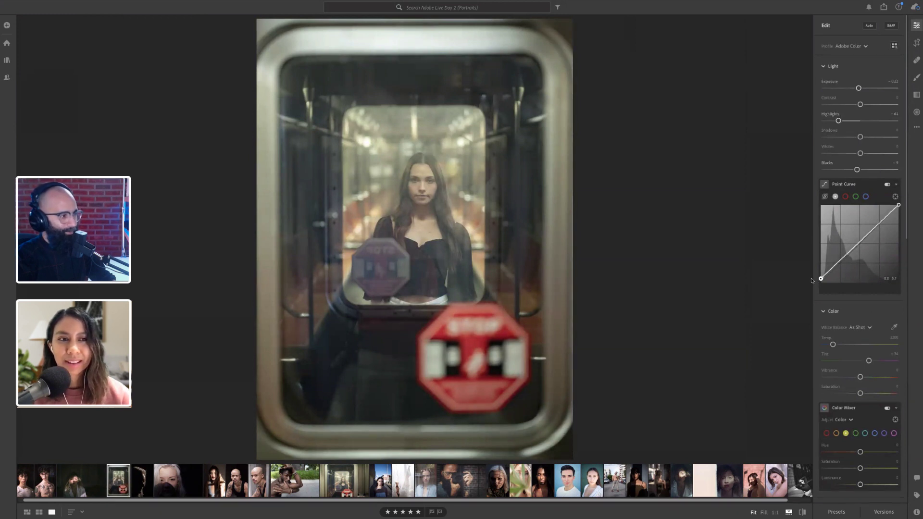
{"action": "left_click", "coordinate": [840, 263]}
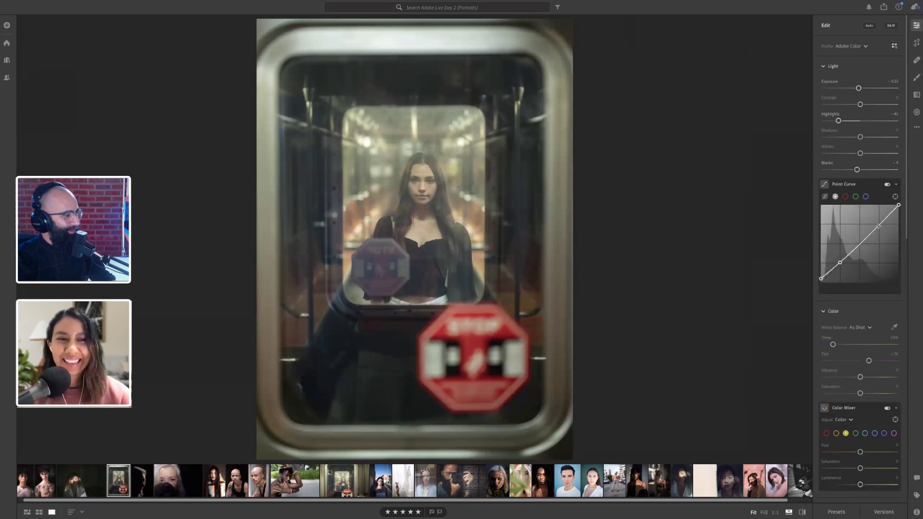
{"action": "left_click", "coordinate": [879, 226]}
{"action": "left_click_drag", "start_coordinate": [879, 226], "coordinate": [876, 225]}
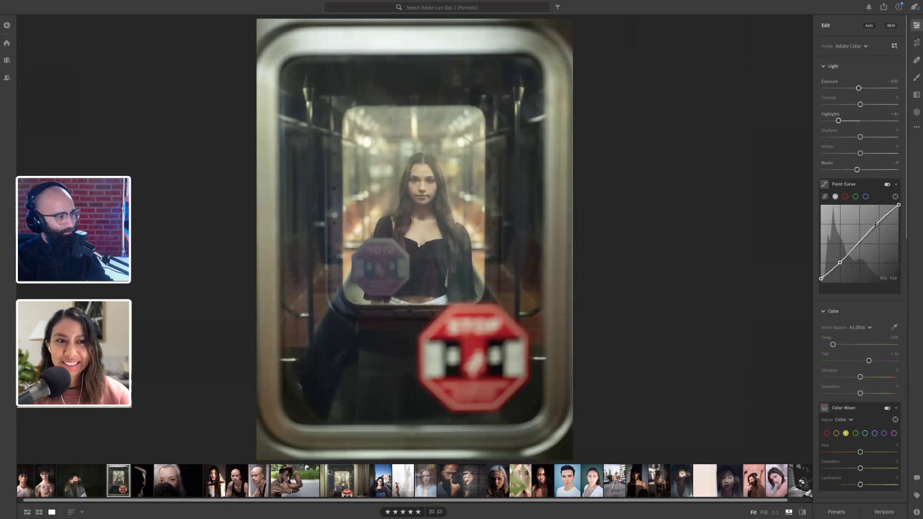
Step: Compare the photo with and without the point curve, and lower the curve's shadow point slightly for more contrast
{"action": "left_click", "coordinate": [887, 184]}
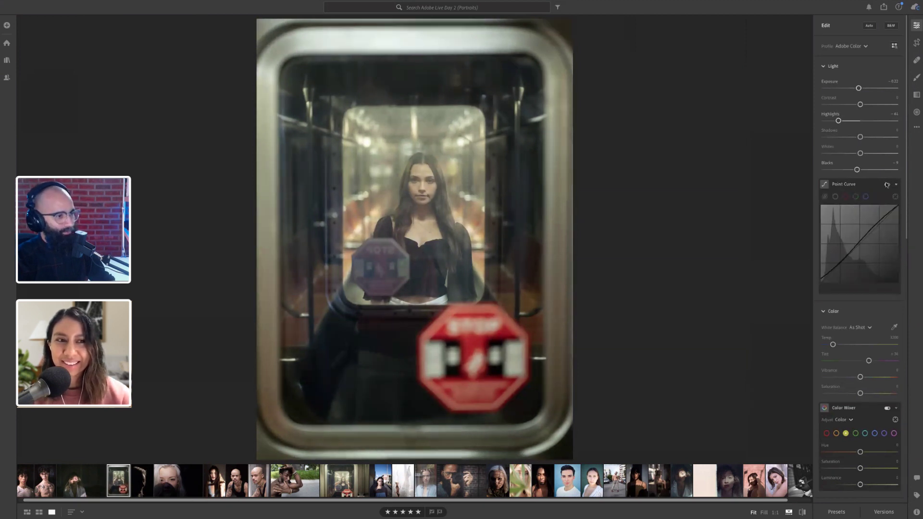
{"action": "left_click", "coordinate": [887, 185]}
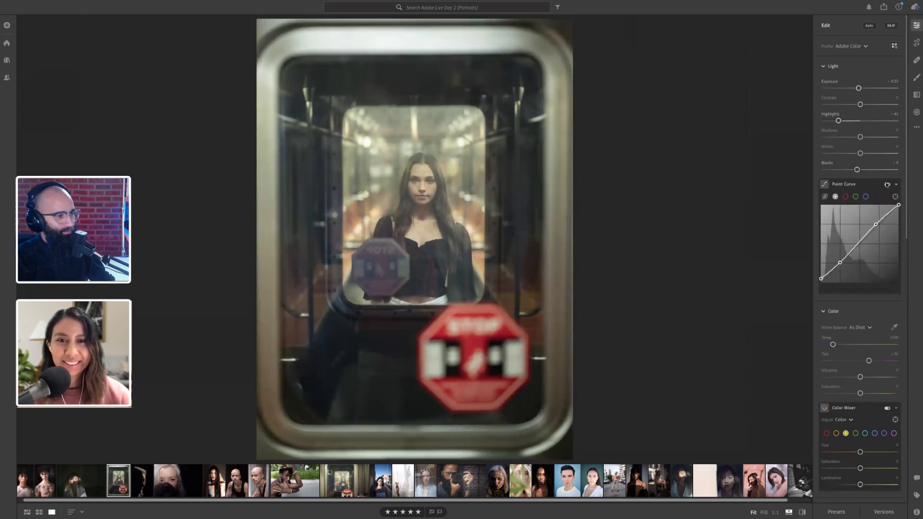
{"action": "left_click", "coordinate": [887, 185]}
{"action": "left_click", "coordinate": [888, 185]}
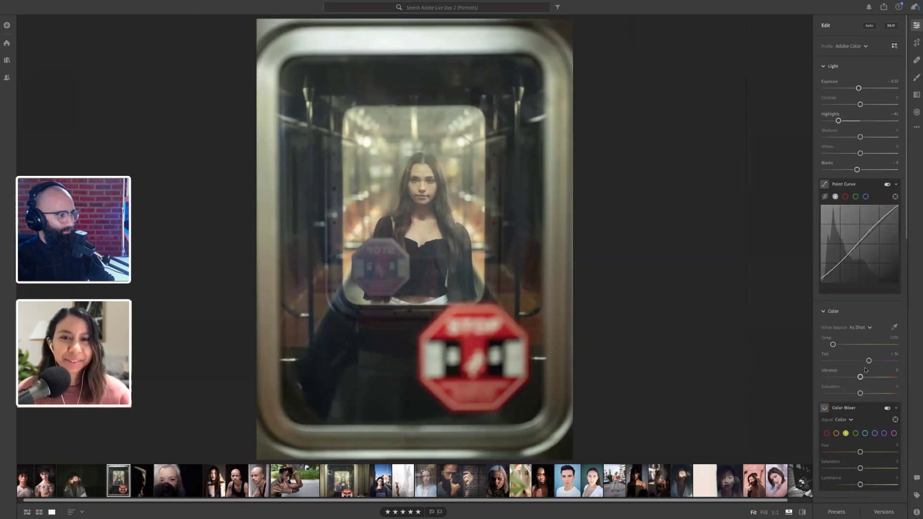
{"action": "mouse_move", "coordinate": [840, 264]}
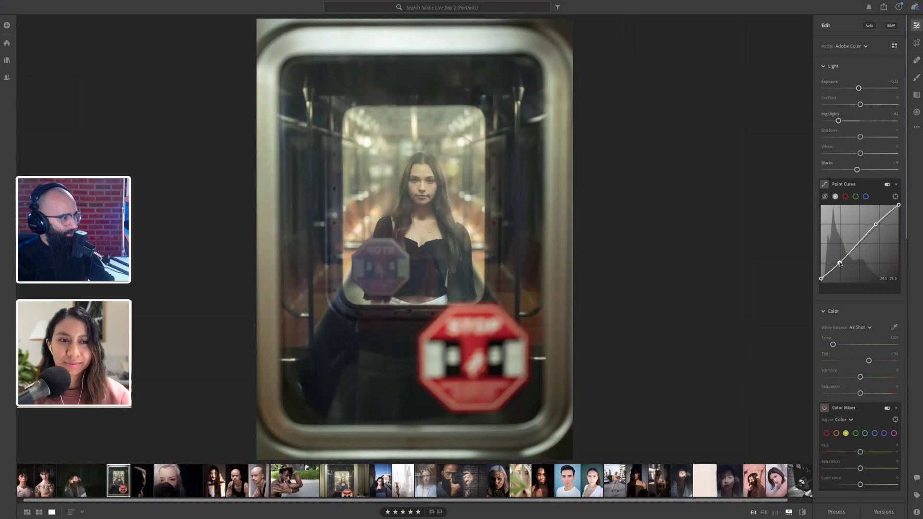
{"action": "left_click_drag", "start_coordinate": [839, 264], "coordinate": [840, 265]}
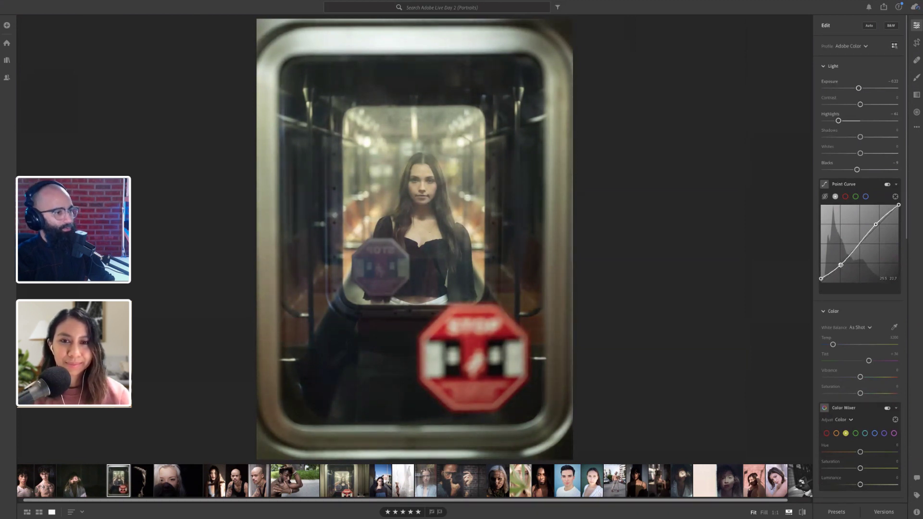
Step: Cool the white balance to a Temp of 3083 and a Tint of +41, and compare with the original photo
{"action": "scroll", "coordinate": [833, 255], "scroll_direction": "down", "scroll_amount": 3}
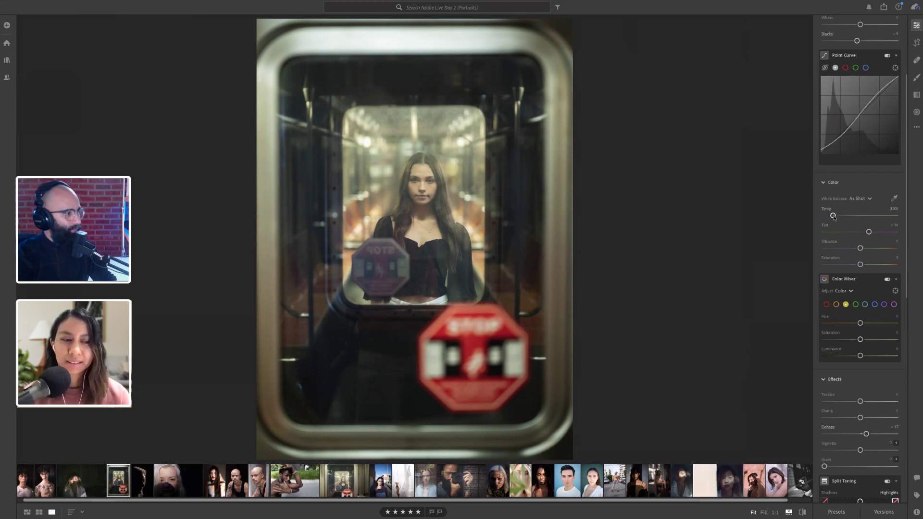
{"action": "left_click_drag", "start_coordinate": [833, 216], "coordinate": [833, 216]}
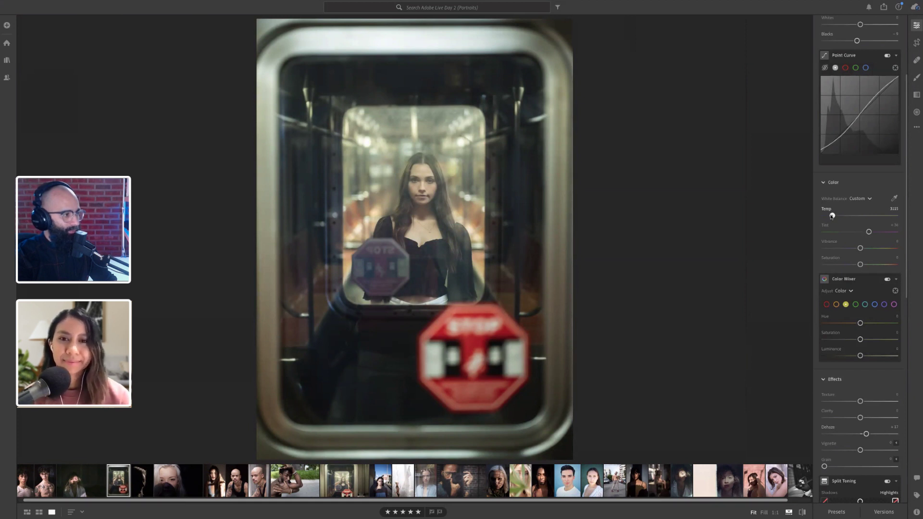
{"action": "left_click_drag", "start_coordinate": [833, 215], "coordinate": [831, 215]}
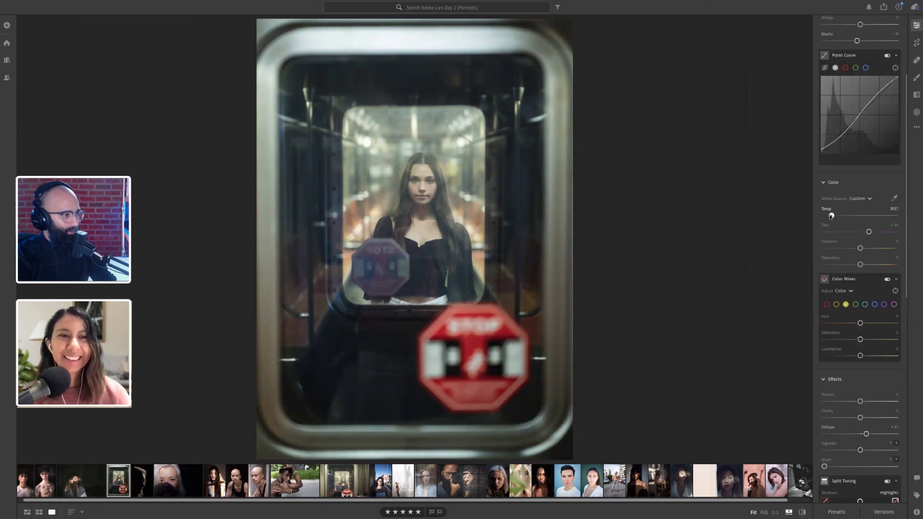
{"action": "left_click_drag", "start_coordinate": [831, 215], "coordinate": [832, 215]}
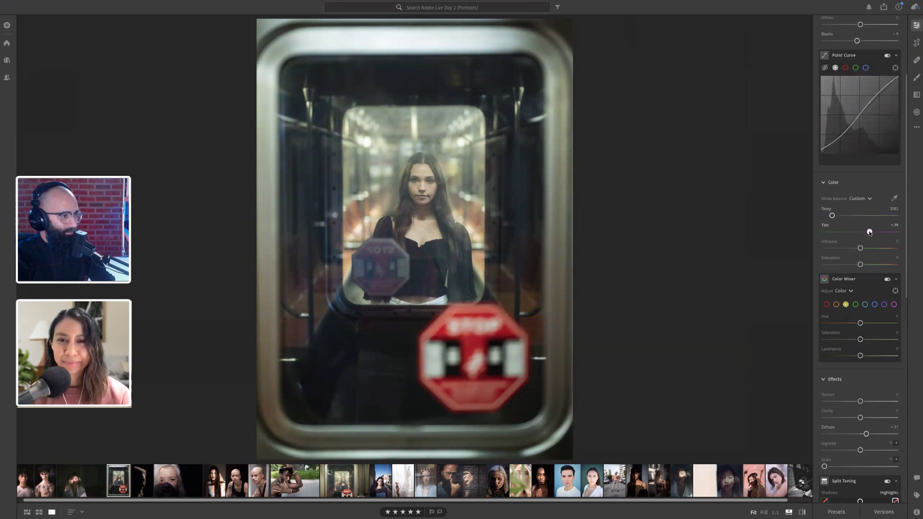
{"action": "left_click_drag", "start_coordinate": [870, 232], "coordinate": [871, 234]}
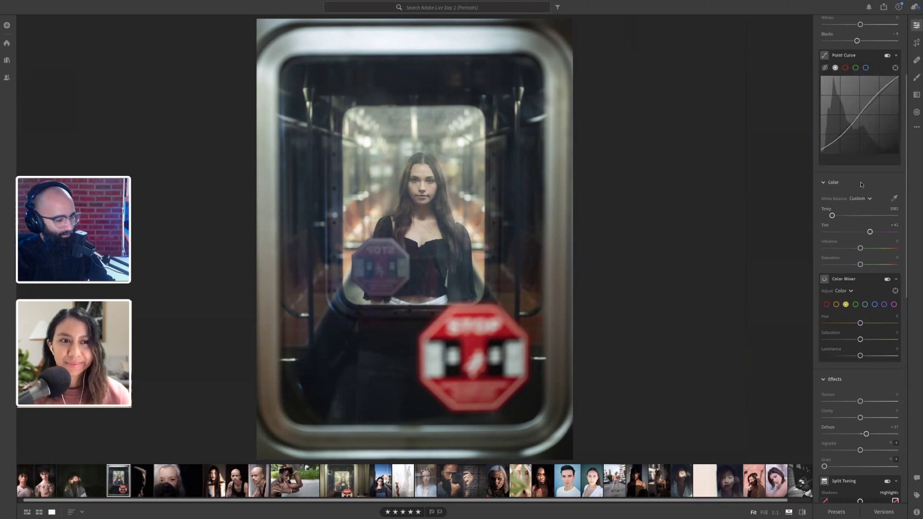
{"action": "key", "text": "backslash"}
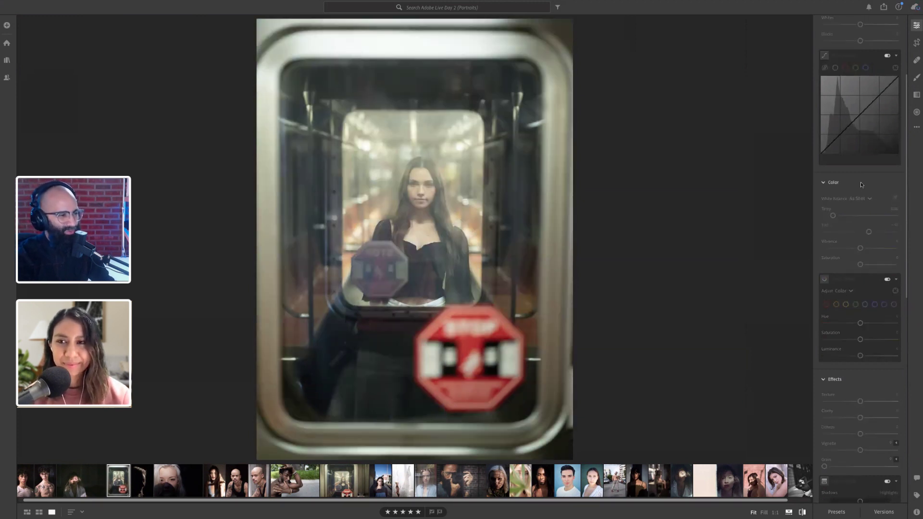
{"action": "key", "text": "backslash"}
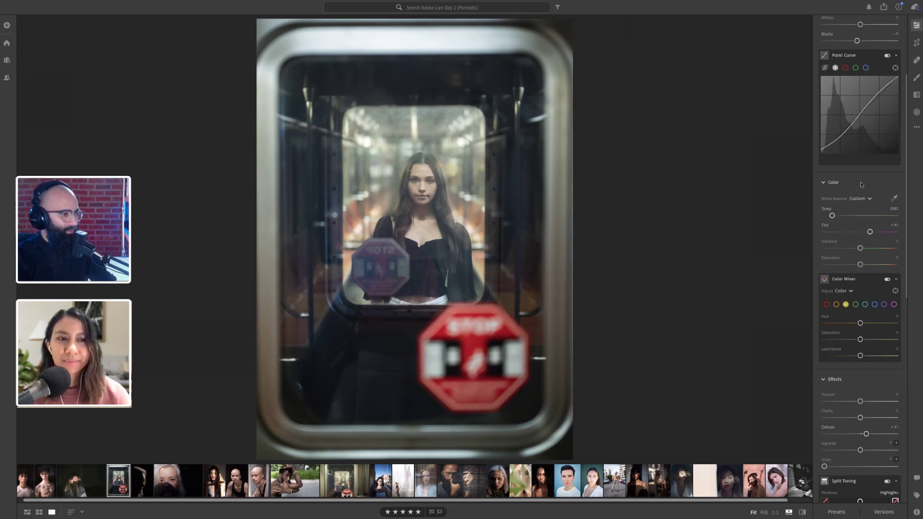
Step: Reduce the photo's Vibrance to about -3 and Saturation to about -6
{"action": "scroll", "coordinate": [861, 299], "scroll_direction": "down", "scroll_amount": 3}
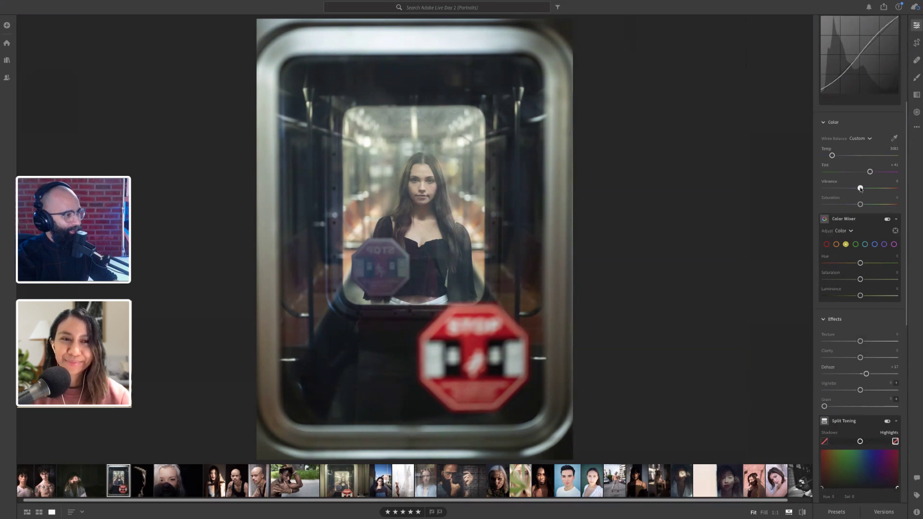
{"action": "left_click_drag", "start_coordinate": [860, 188], "coordinate": [859, 205]}
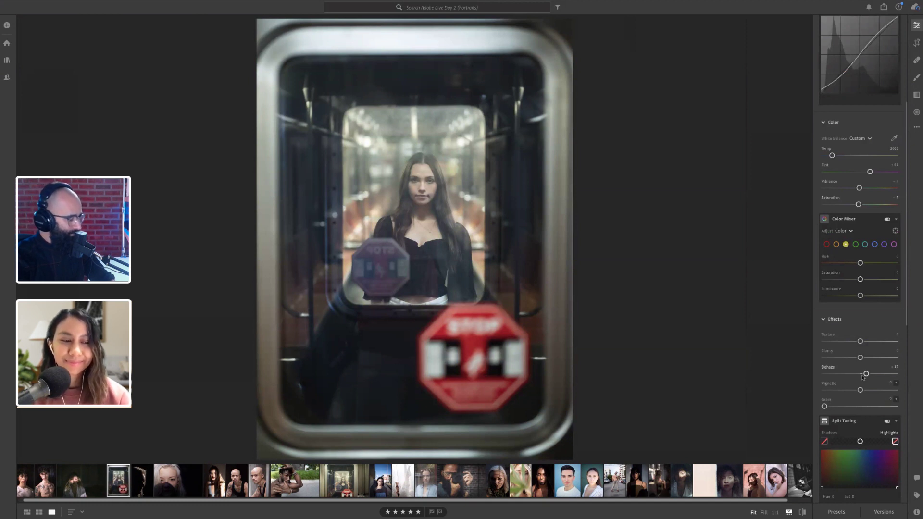
{"action": "scroll", "coordinate": [863, 378], "scroll_direction": "down", "scroll_amount": 3}
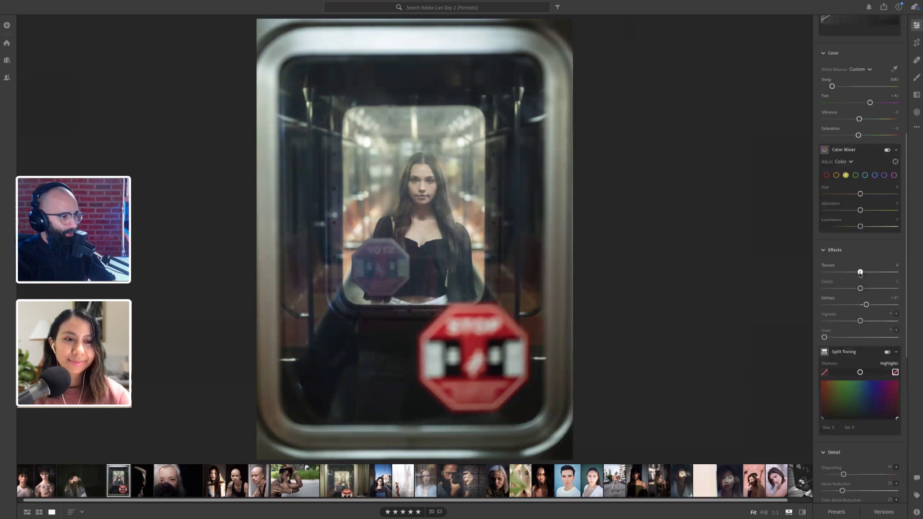
Step: Raise the photo's Texture to +7 and darken its edges with a slight negative Vignette
{"action": "left_click_drag", "start_coordinate": [860, 272], "coordinate": [861, 272]}
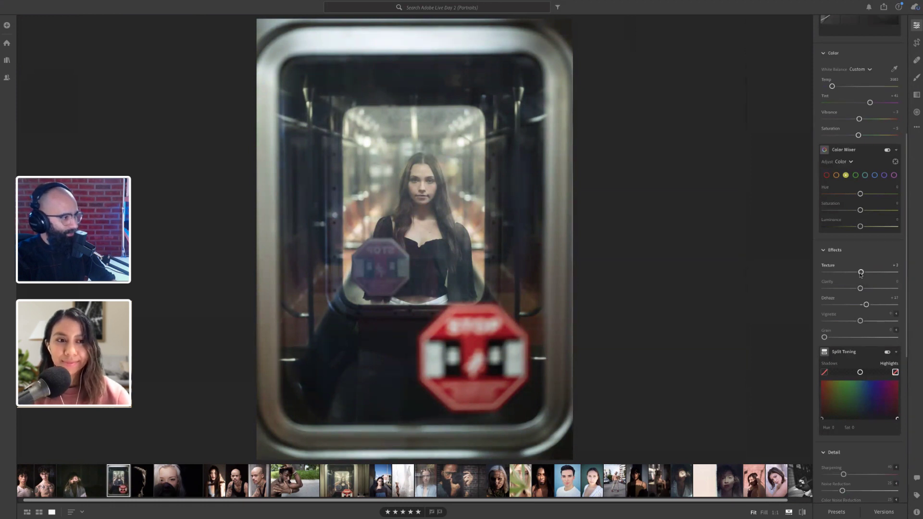
{"action": "left_click_drag", "start_coordinate": [861, 274], "coordinate": [861, 274]}
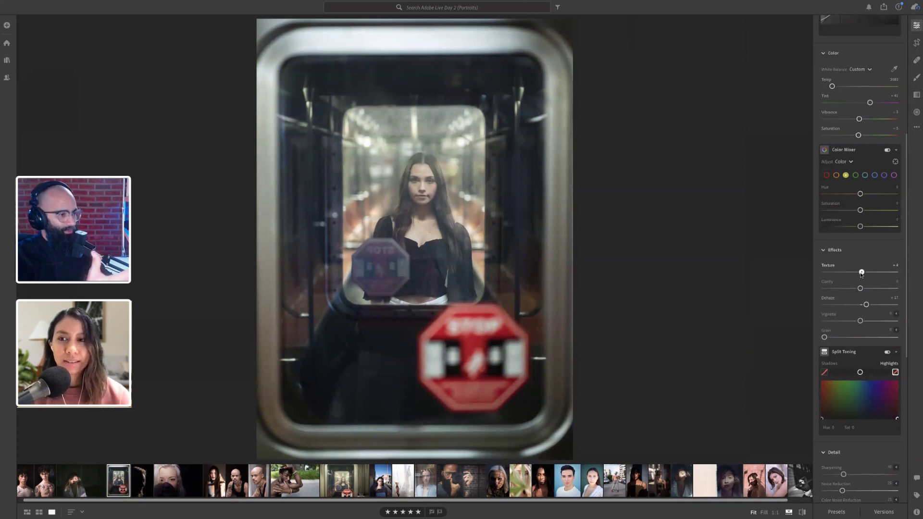
{"action": "left_click_drag", "start_coordinate": [862, 274], "coordinate": [862, 275]}
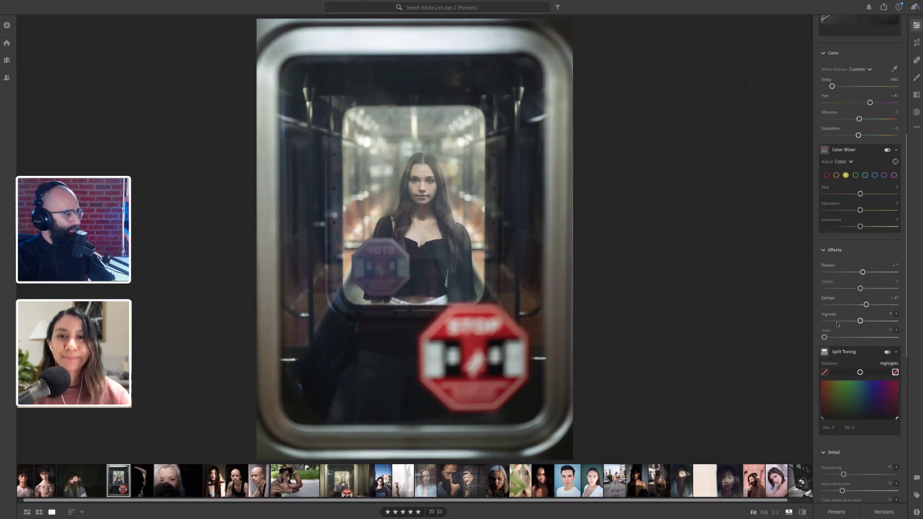
{"action": "scroll", "coordinate": [855, 325], "scroll_direction": "down", "scroll_amount": 1}
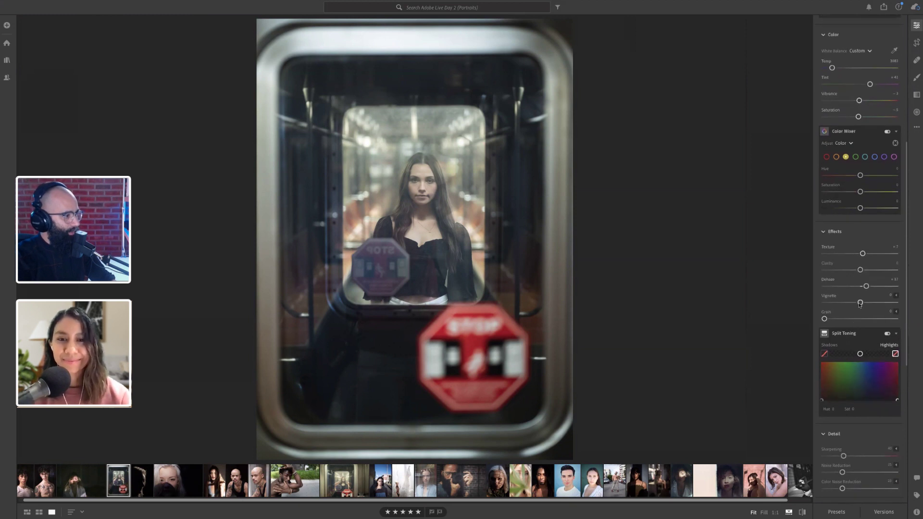
{"action": "left_click_drag", "start_coordinate": [860, 304], "coordinate": [859, 305]}
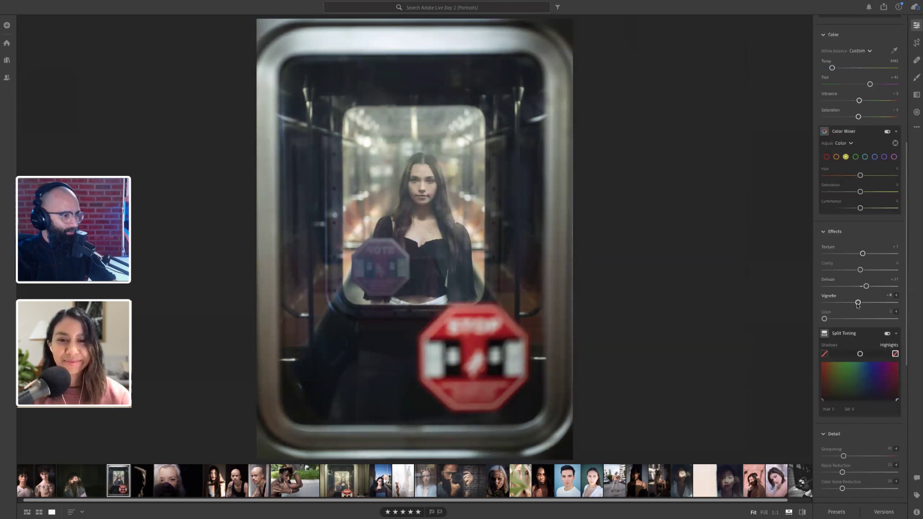
Step: Compare the edited portrait with the original photo several times to judge the effects adjustments
{"action": "key", "text": "backslash"}
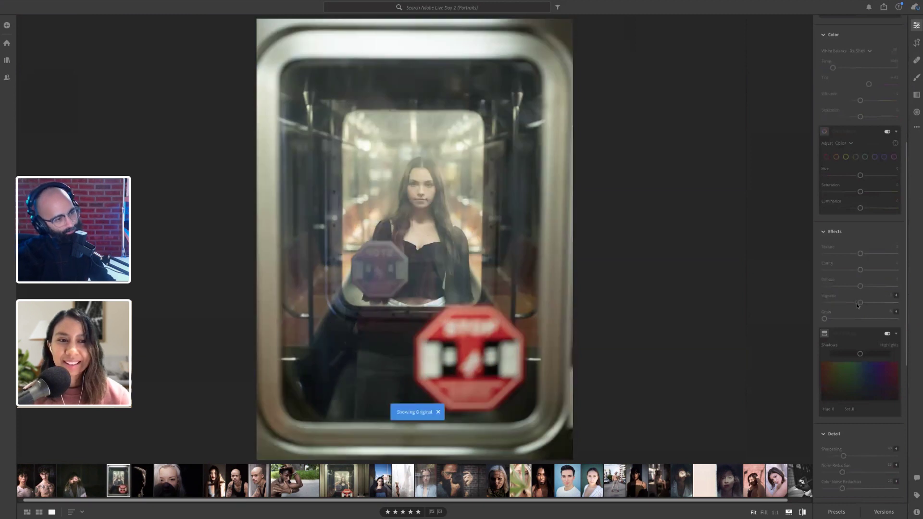
{"action": "key", "text": "backslash"}
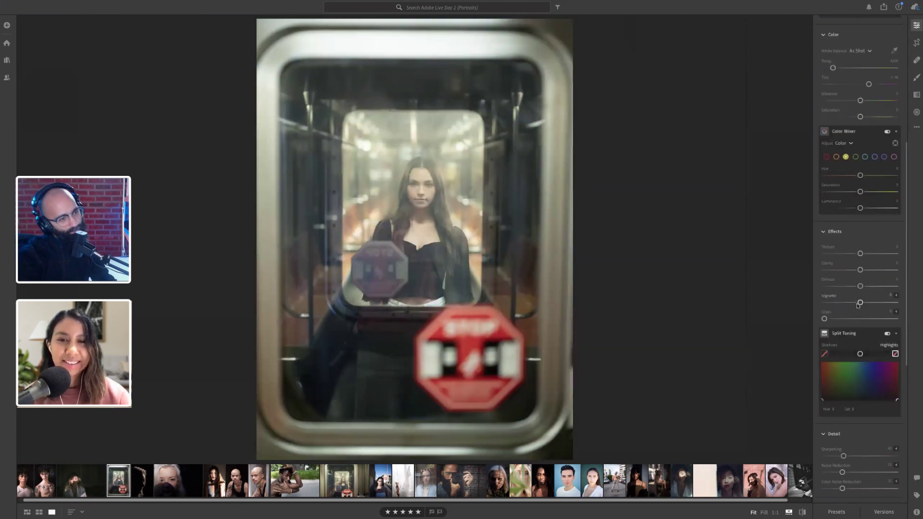
{"action": "key", "text": "backslash"}
{"action": "key", "text": "backslash"}
{"action": "key", "text": "backslash"}
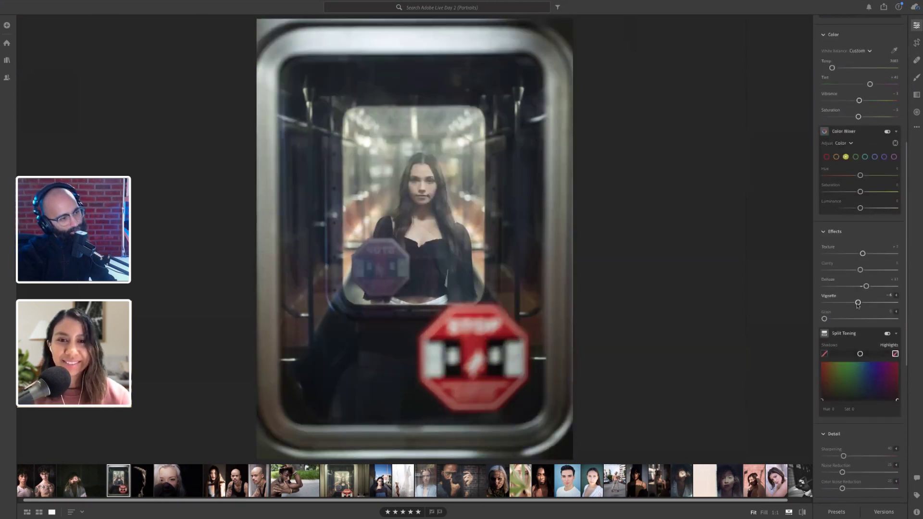
{"action": "key", "text": "backslash"}
{"action": "key", "text": "backslash"}
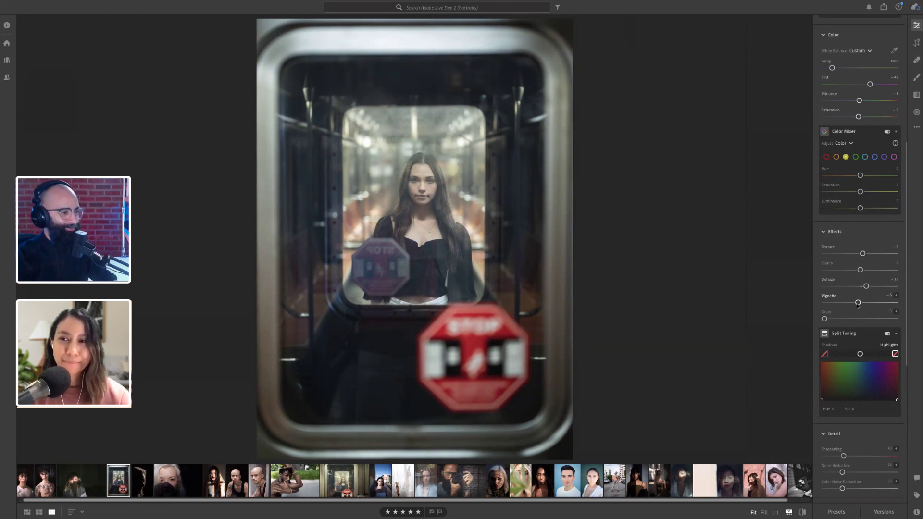
Step: Use Split Toning to tint the photo's shadows a warm orange at low saturation
{"action": "scroll", "coordinate": [858, 305], "scroll_direction": "down", "scroll_amount": 3}
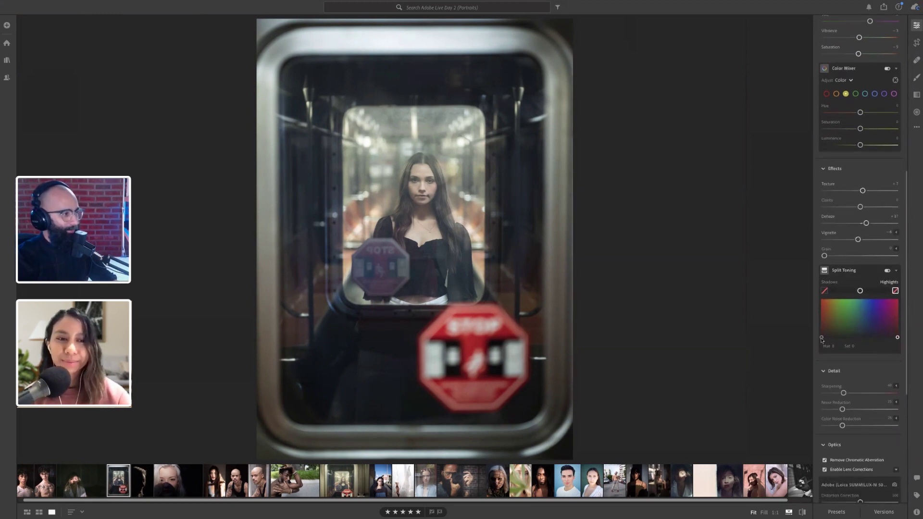
{"action": "left_click_drag", "start_coordinate": [822, 339], "coordinate": [829, 338]}
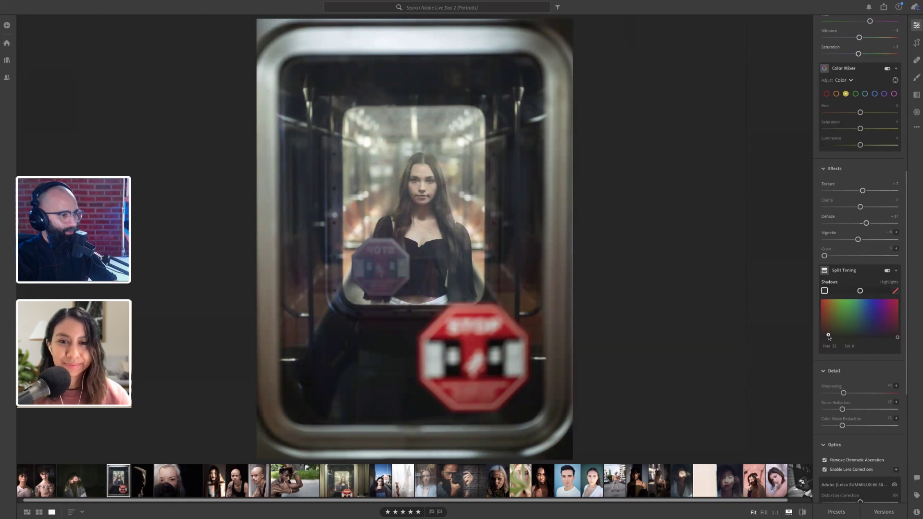
{"action": "left_click_drag", "start_coordinate": [829, 338], "coordinate": [829, 334]}
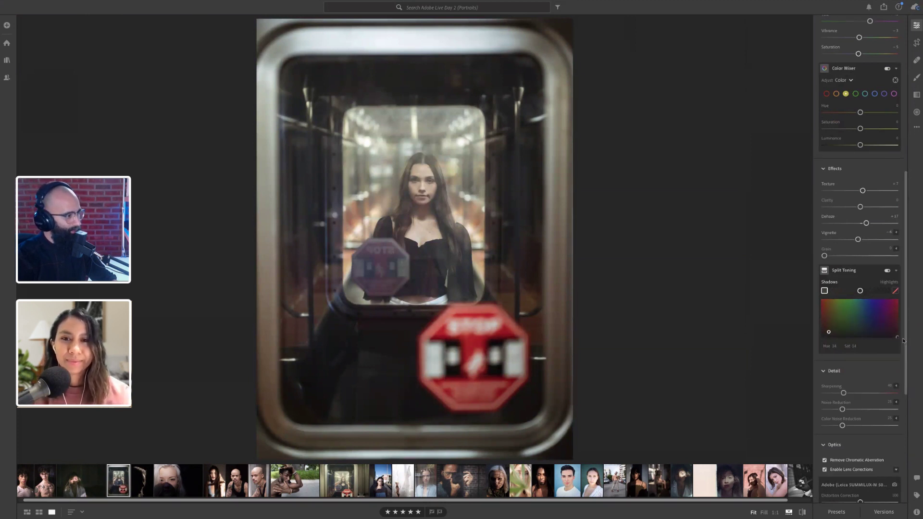
{"action": "mouse_move", "coordinate": [897, 337]}
{"action": "left_mouse_down"}
{"action": "mouse_move", "coordinate": [890, 331]}
{"action": "mouse_move", "coordinate": [901, 341]}
{"action": "left_mouse_up"}
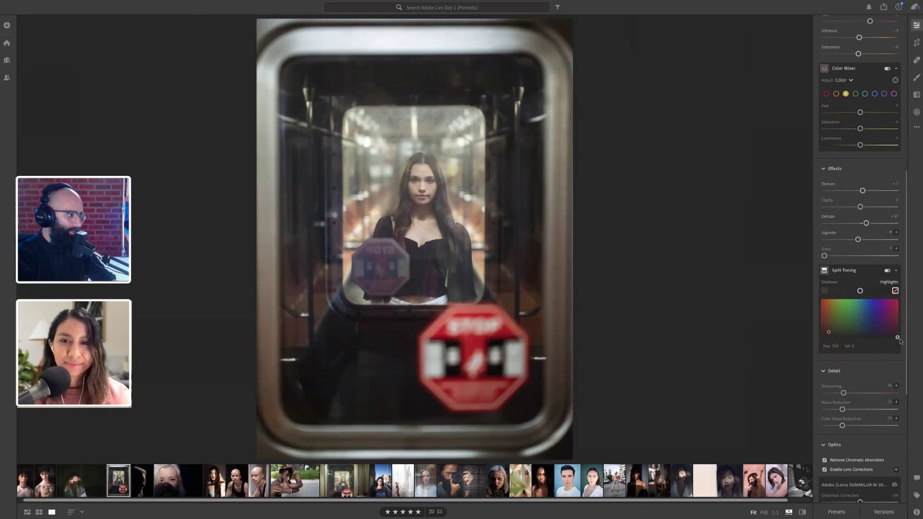
Step: Raise the white balance Tint to about +44 and compare the photo with the original
{"action": "scroll", "coordinate": [866, 323], "scroll_direction": "up", "scroll_amount": 3}
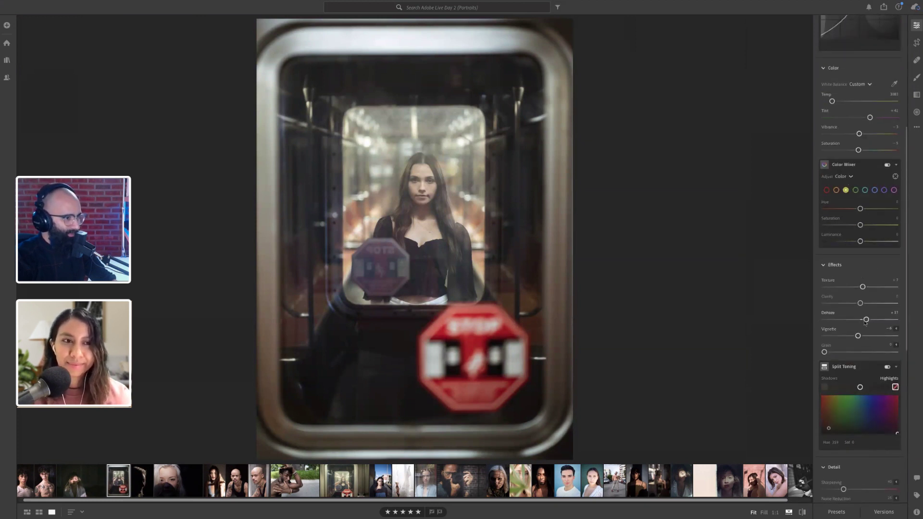
{"action": "scroll", "coordinate": [863, 231], "scroll_direction": "up", "scroll_amount": 1}
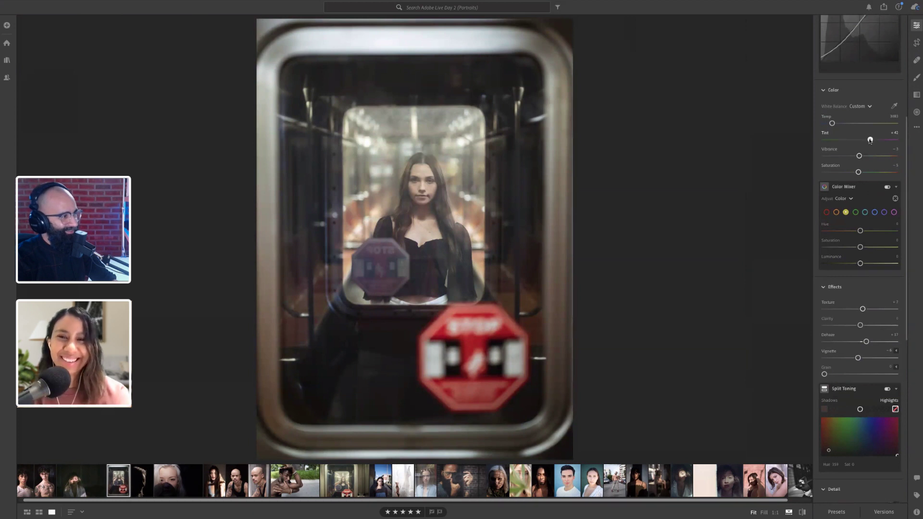
{"action": "left_click_drag", "start_coordinate": [871, 141], "coordinate": [871, 140]}
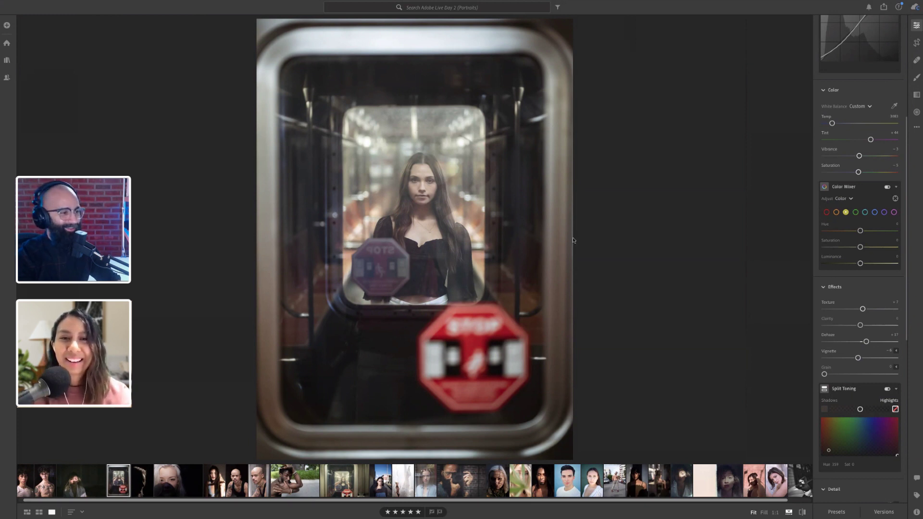
{"action": "key", "text": "backslash"}
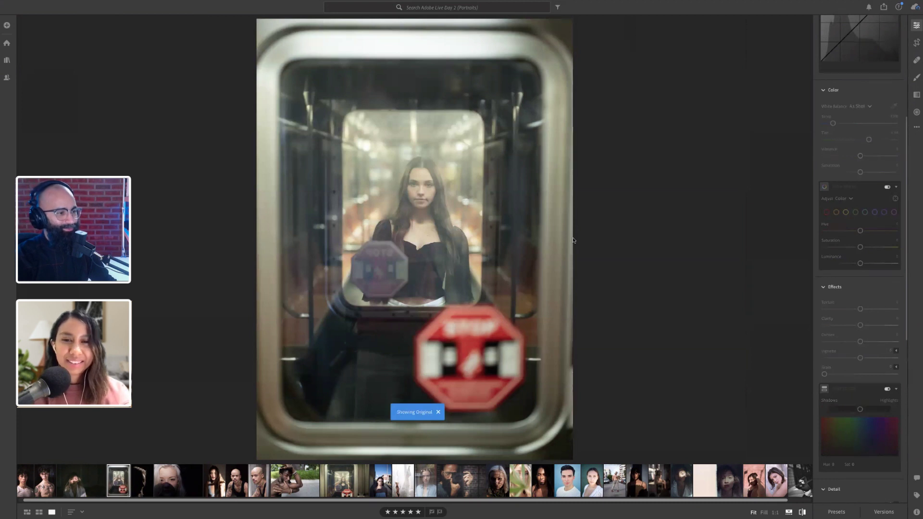
{"action": "key", "text": "backslash"}
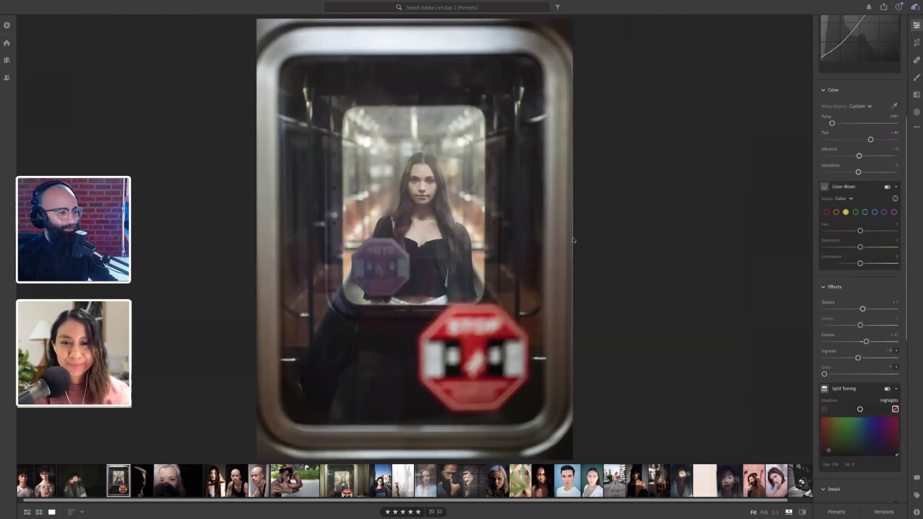
Step: On the green point curve, move the black point slightly inward and add a shadow point and a slightly lowered highlight point
{"action": "scroll", "coordinate": [826, 135], "scroll_direction": "up", "scroll_amount": 3}
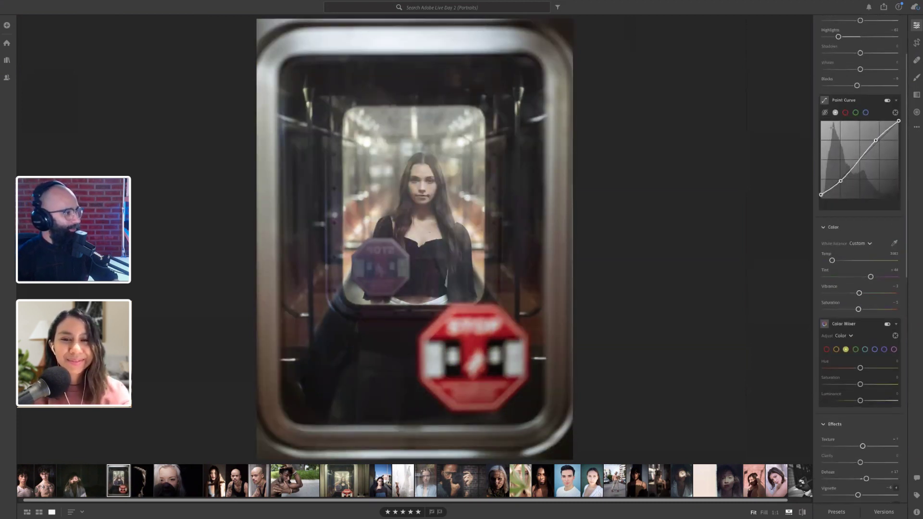
{"action": "left_click", "coordinate": [856, 113]}
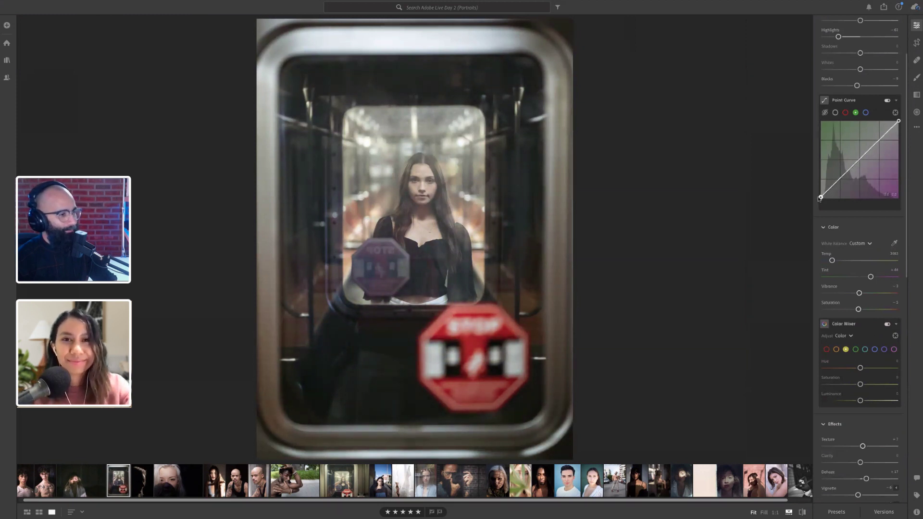
{"action": "left_click_drag", "start_coordinate": [822, 202], "coordinate": [823, 203]}
{"action": "left_click_drag", "start_coordinate": [847, 174], "coordinate": [844, 176]}
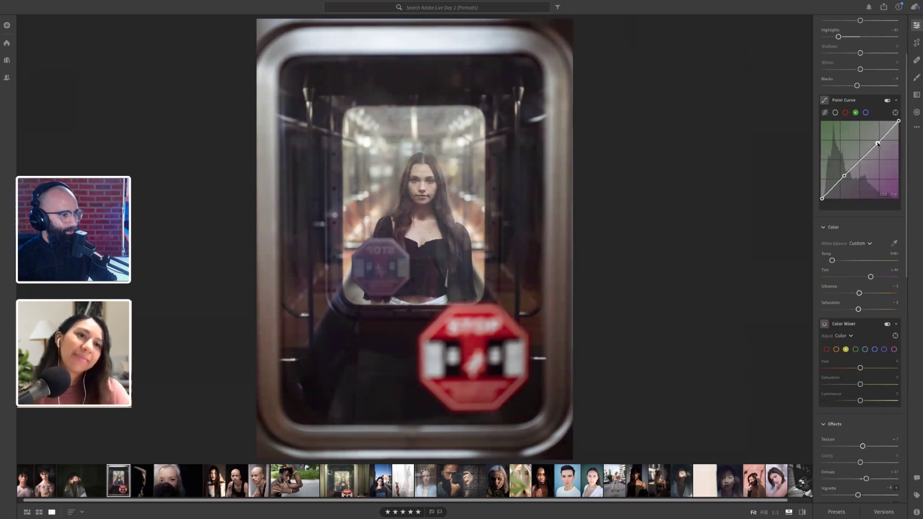
Step: On the blue point curve, add a slightly raised highlight point and a slightly lowered shadow point
{"action": "left_click", "coordinate": [866, 113]}
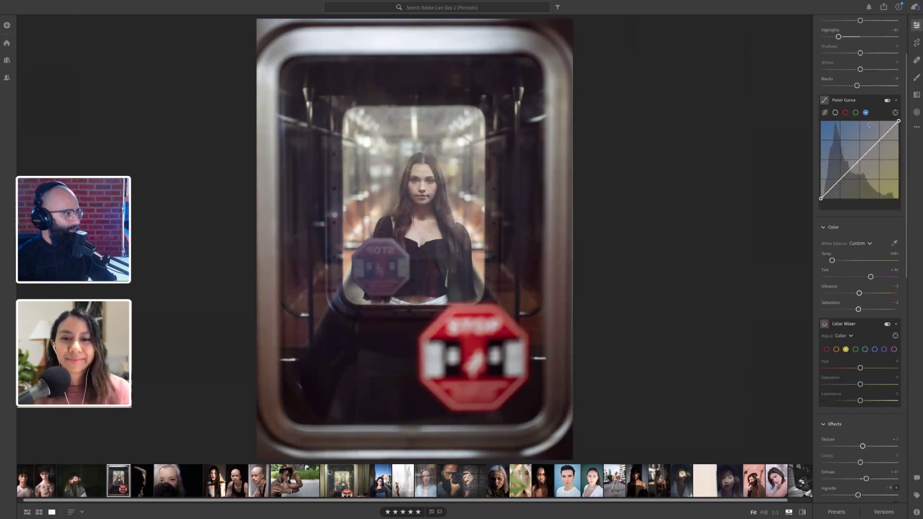
{"action": "left_click_drag", "start_coordinate": [877, 142], "coordinate": [877, 141]}
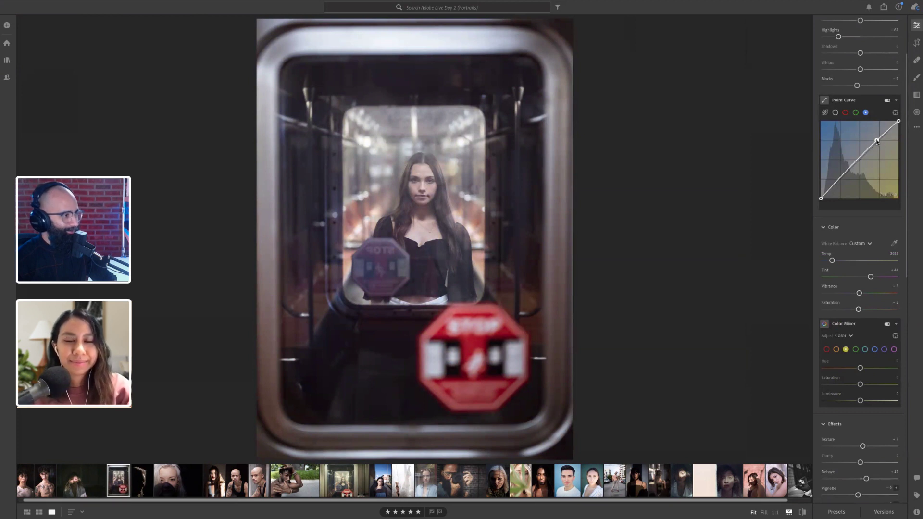
{"action": "right_click", "coordinate": [848, 172]}
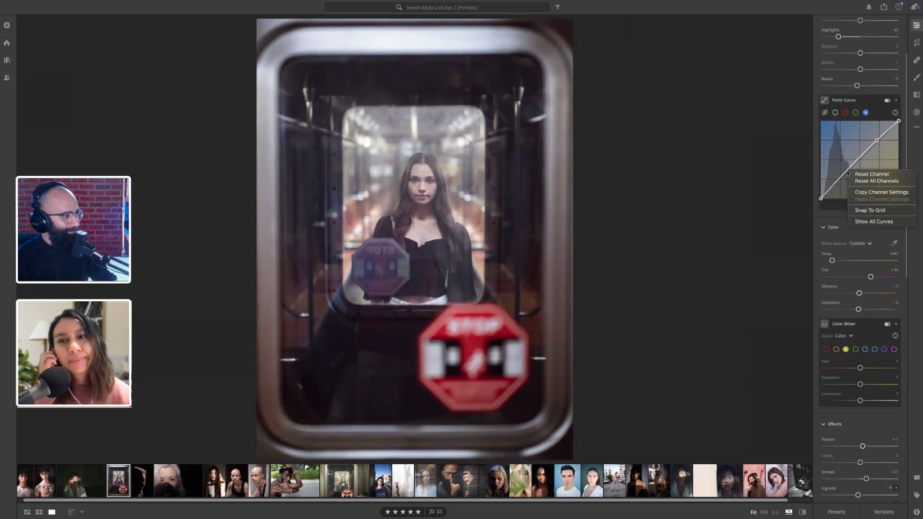
{"action": "left_click", "coordinate": [846, 172]}
{"action": "left_click", "coordinate": [844, 175]}
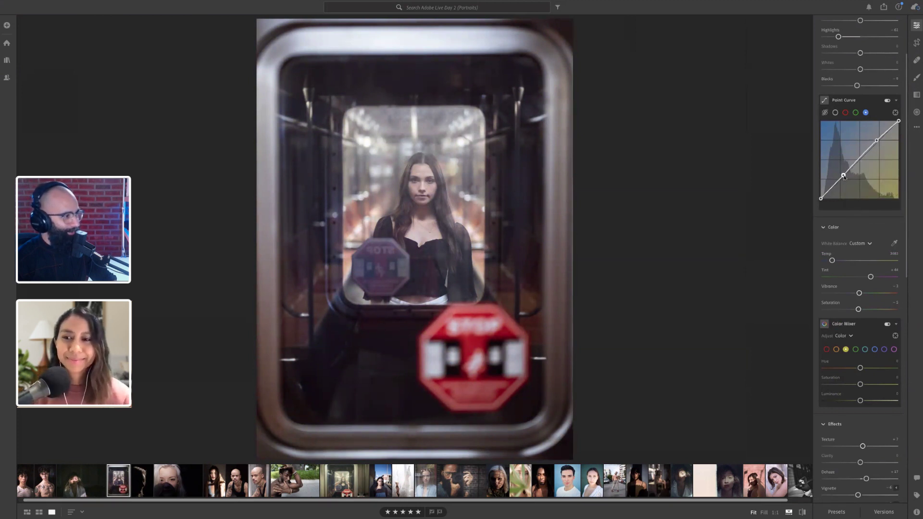
{"action": "left_click_drag", "start_coordinate": [844, 176], "coordinate": [845, 178]}
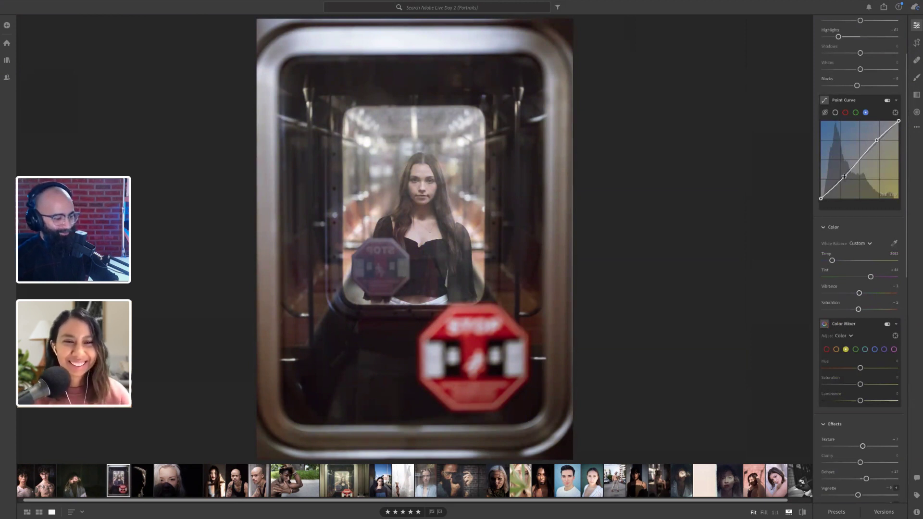
Step: Compare the edited portrait with the original repeatedly, including in full-screen view
{"action": "key", "text": "backslash"}
{"action": "key", "text": "backslash"}
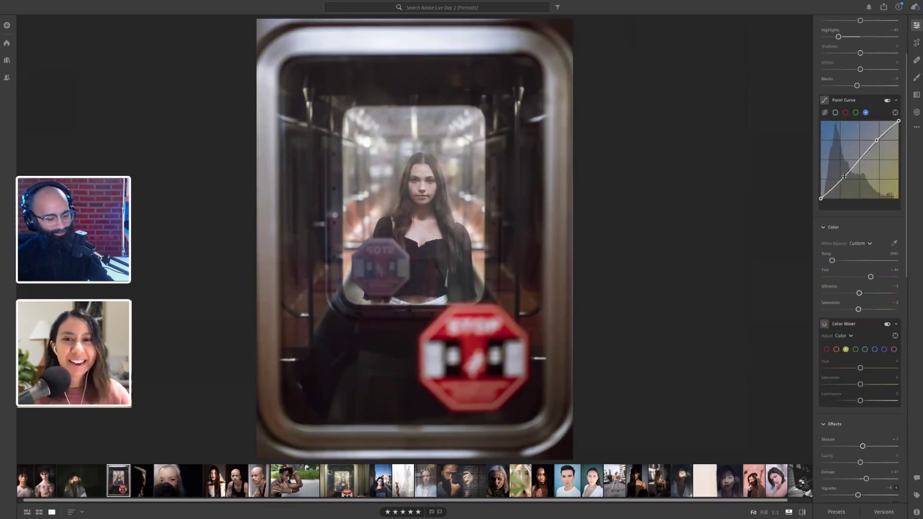
{"action": "key", "text": "f"}
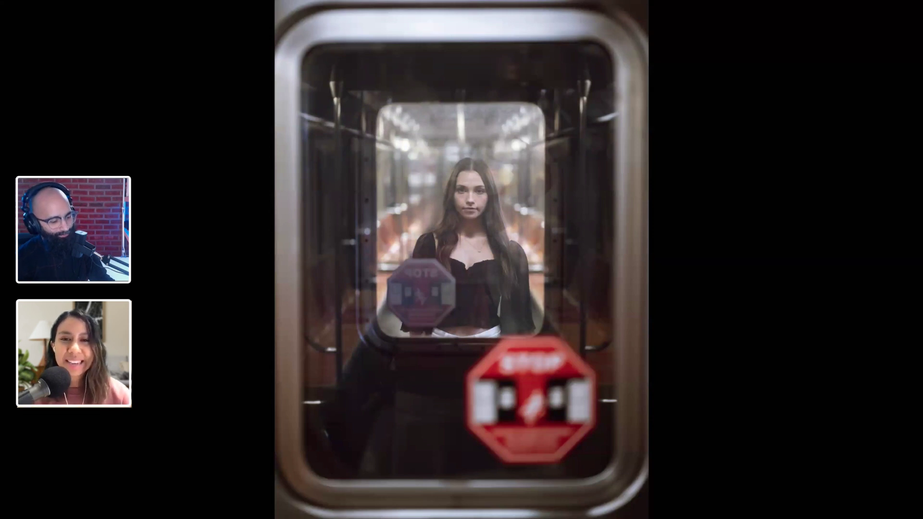
{"action": "key", "text": "backslash"}
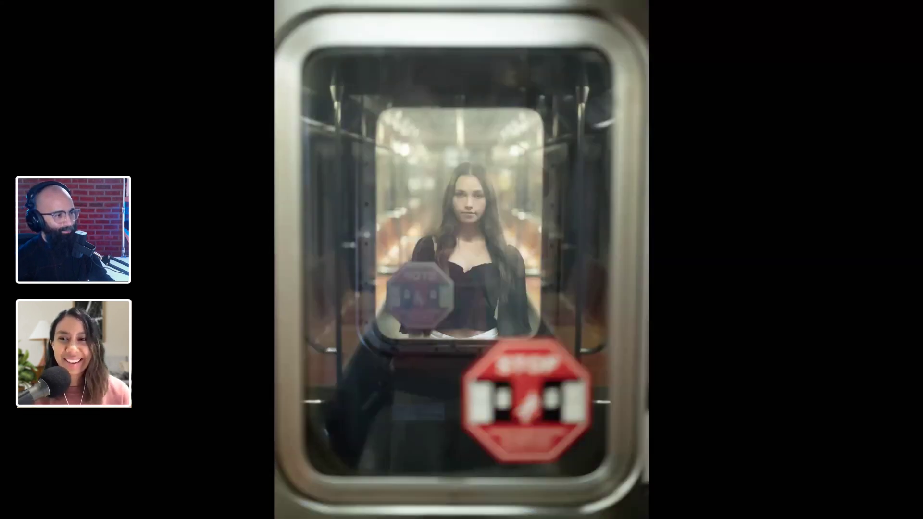
{"action": "key", "text": "backslash"}
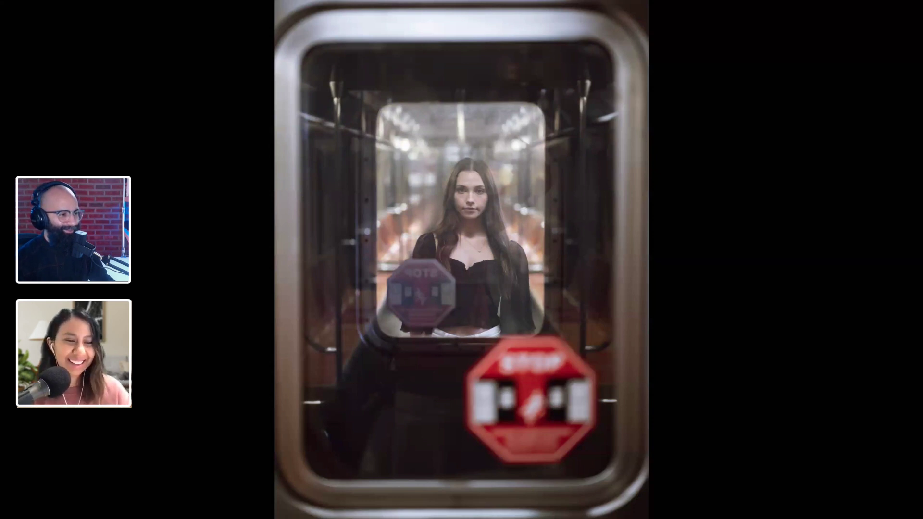
{"action": "key", "text": "backslash"}
{"action": "key", "text": "backslash"}
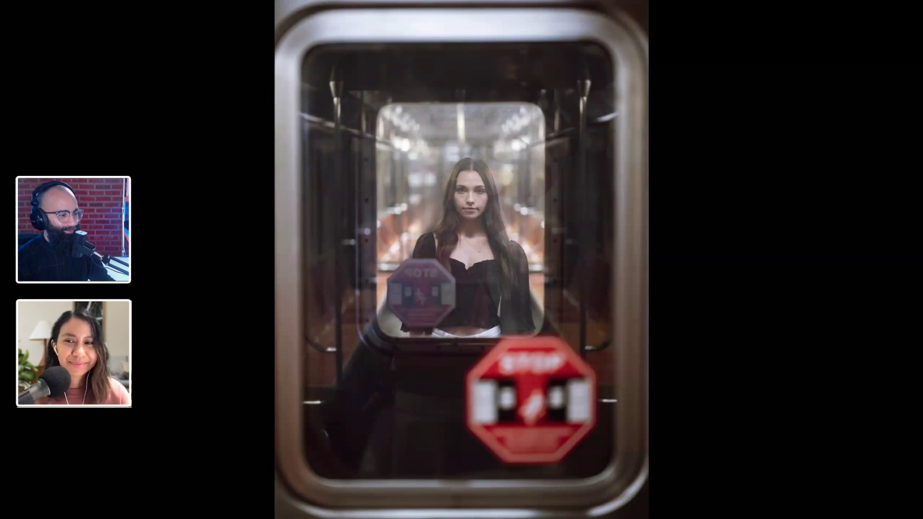
{"action": "key", "text": "backslash"}
{"action": "key", "text": "backslash"}
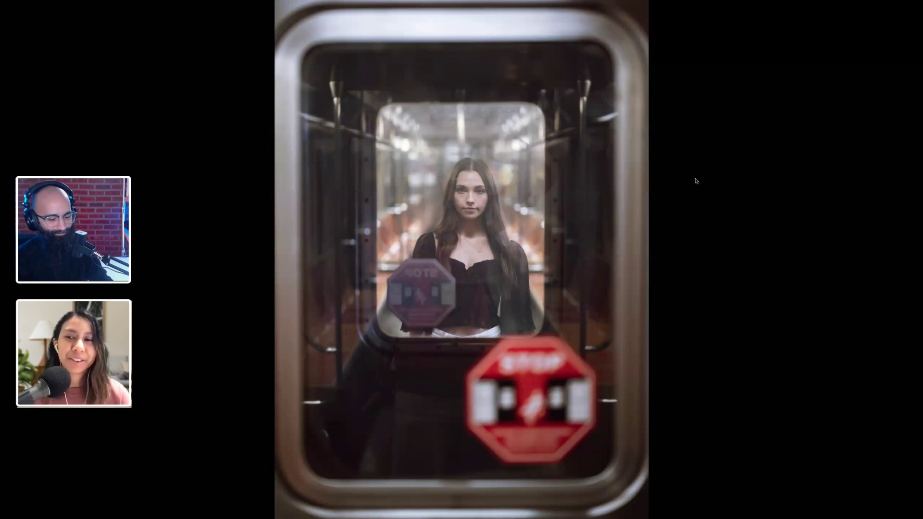
Step: Inspect the woman up close in full-screen view, and return to the single-photo detail view
{"action": "key", "text": "z"}
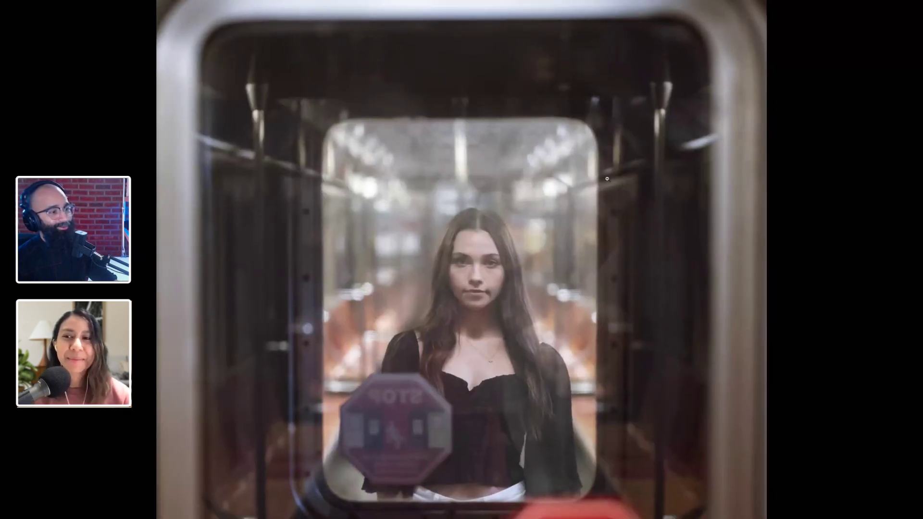
{"action": "key", "text": "z"}
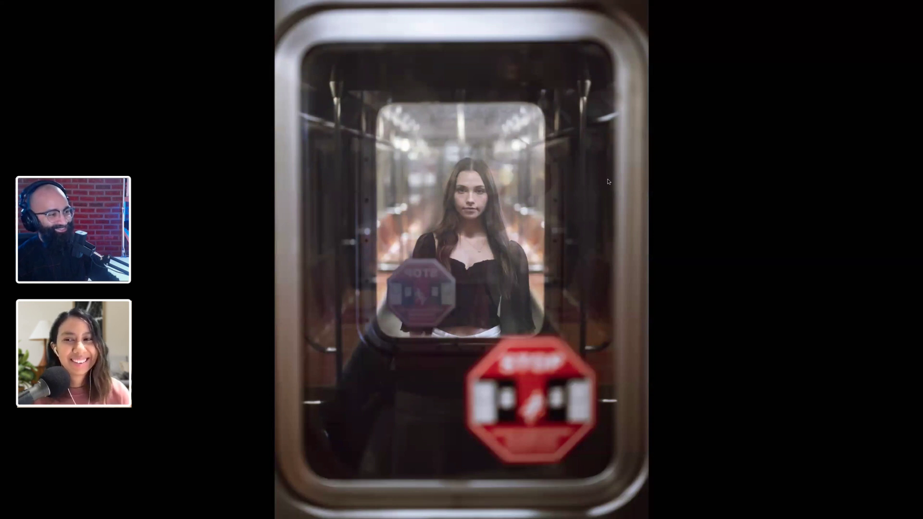
{"action": "key", "text": "g"}
{"action": "key", "text": "d"}
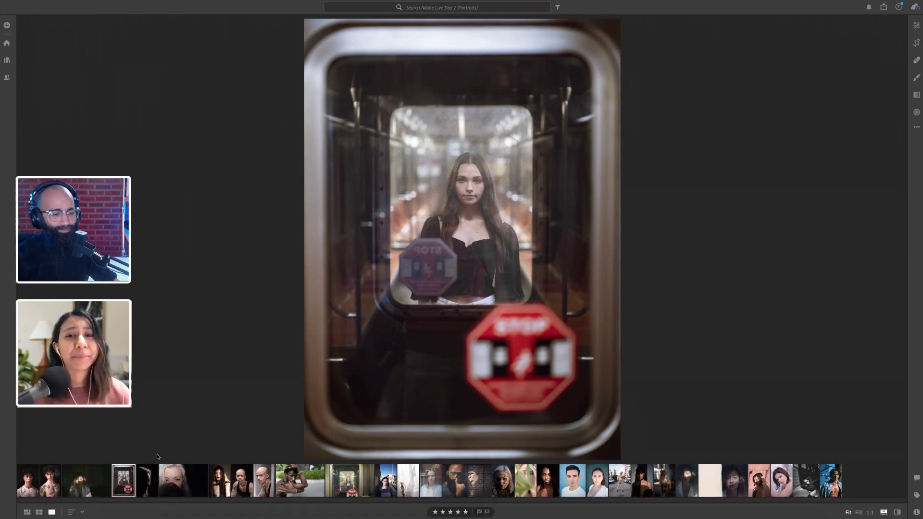
Step: View the dark side-profile portrait and the half-shadowed blonde close-up, and return to the side-profile portrait
{"action": "left_click", "coordinate": [151, 479]}
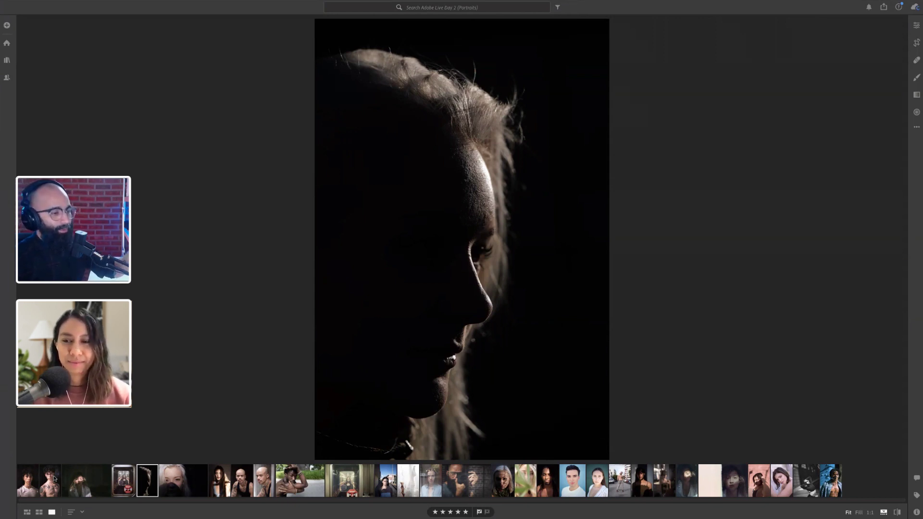
{"action": "left_click", "coordinate": [184, 491]}
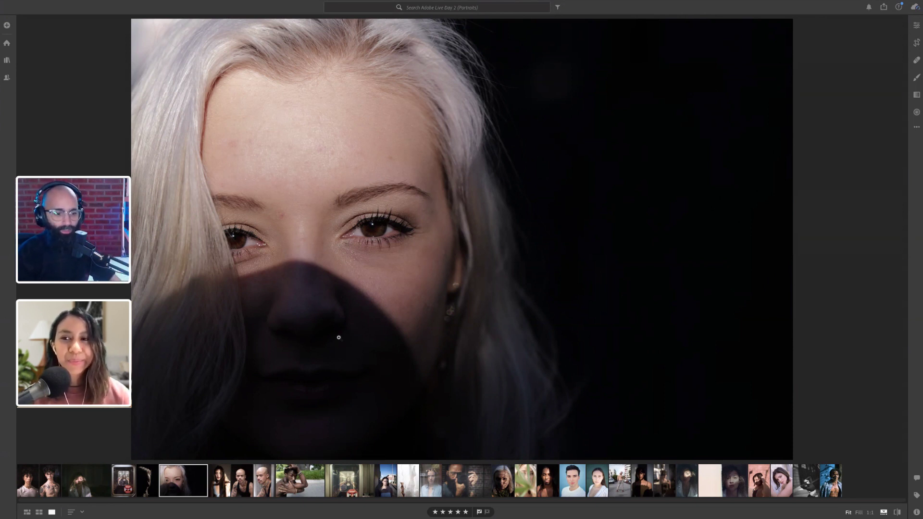
{"action": "left_click", "coordinate": [148, 486]}
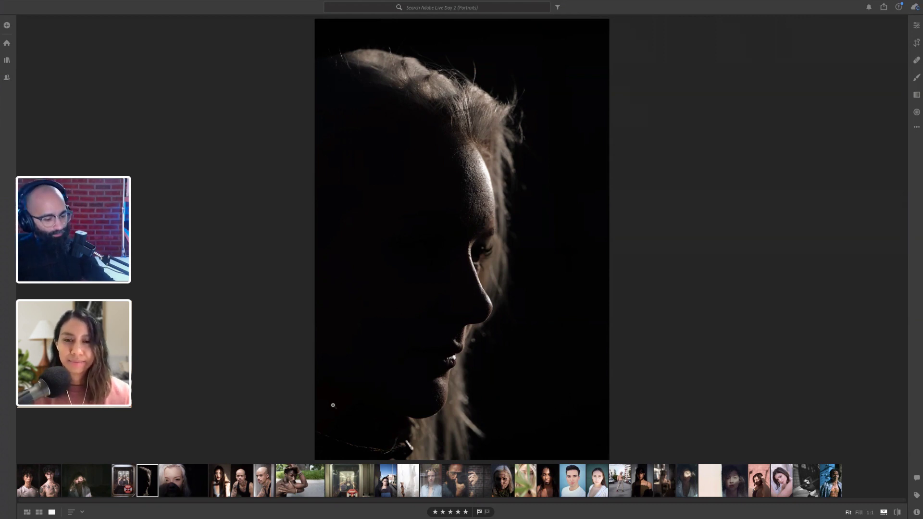
Step: Crop the side-profile portrait slightly tighter around the face, keeping the Original aspect ratio, and apply the crop
{"action": "key", "text": "c"}
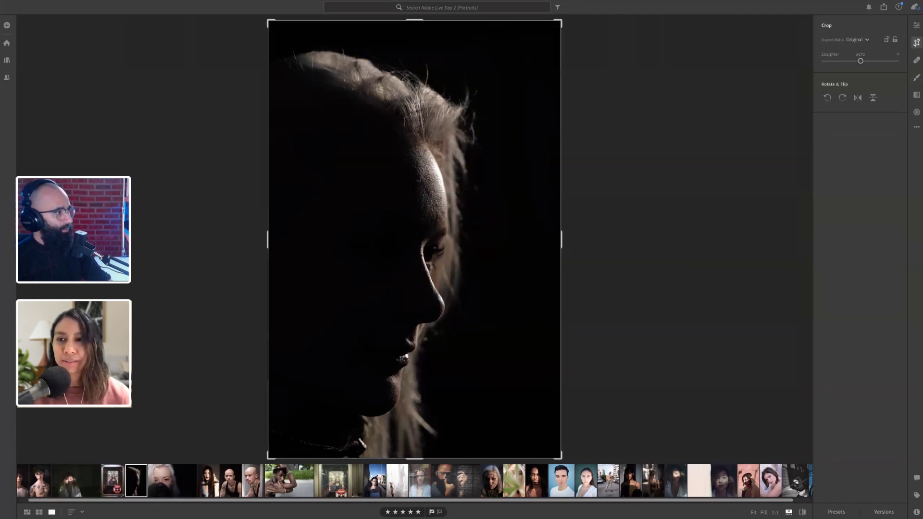
{"action": "left_click", "coordinate": [868, 40]}
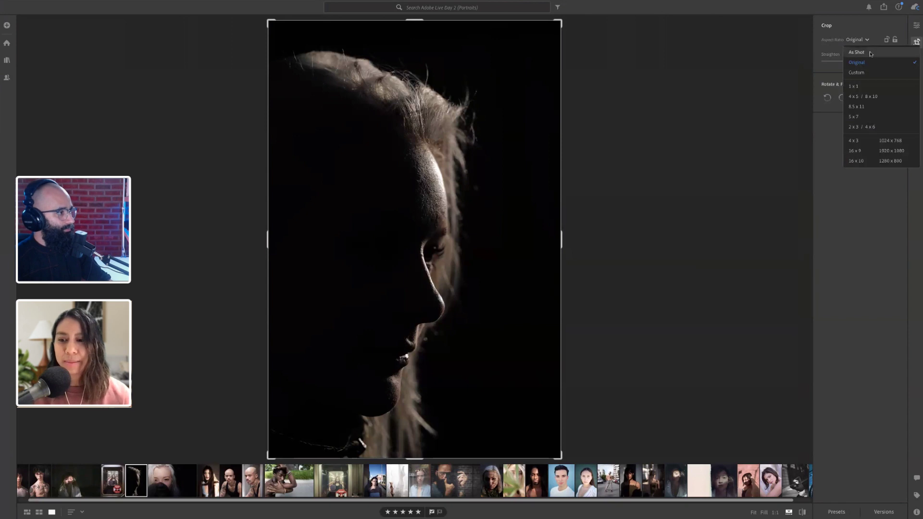
{"action": "left_click", "coordinate": [869, 52]}
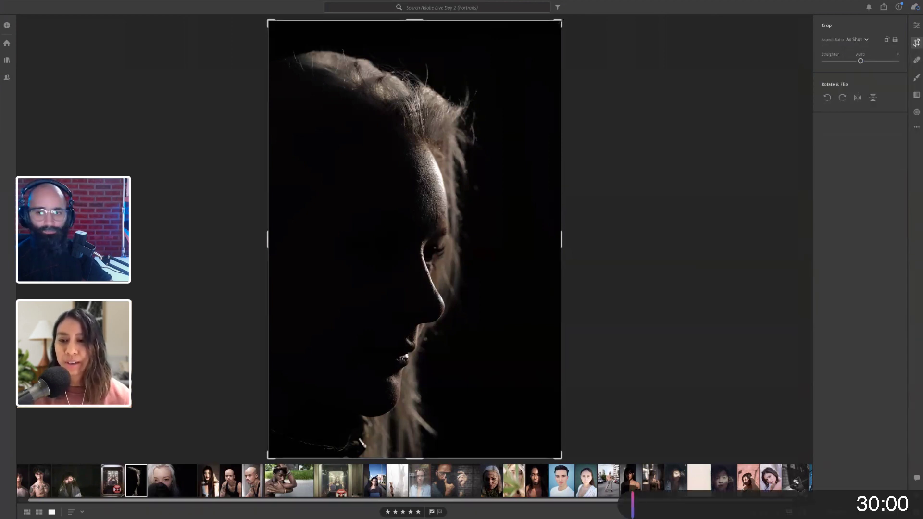
{"action": "left_click_drag", "start_coordinate": [561, 22], "coordinate": [549, 25]}
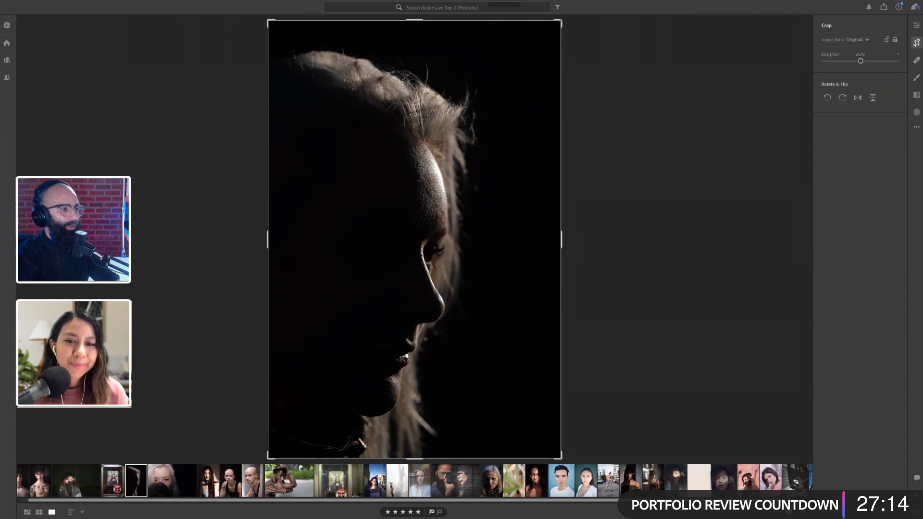
{"action": "left_click_drag", "start_coordinate": [561, 20], "coordinate": [530, 48]}
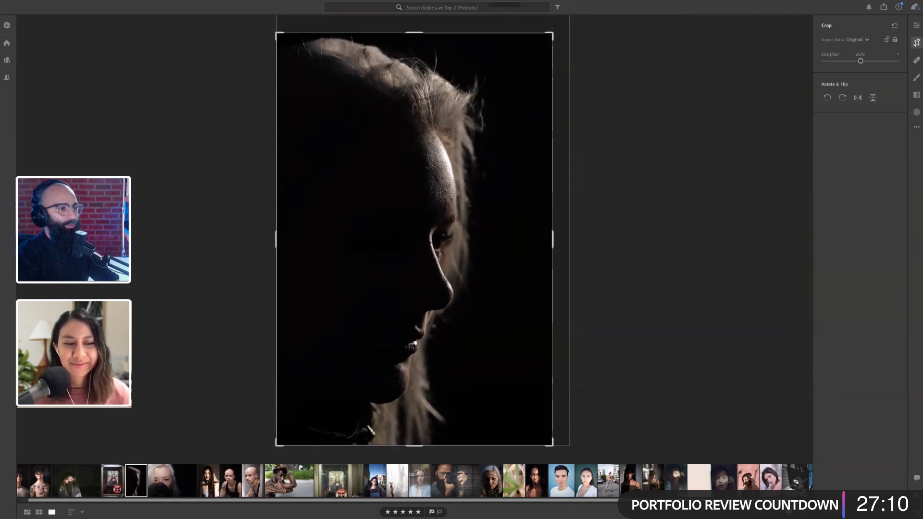
{"action": "mouse_move", "coordinate": [553, 27]}
{"action": "left_mouse_down"}
{"action": "mouse_move", "coordinate": [562, 17]}
{"action": "mouse_move", "coordinate": [547, 32]}
{"action": "mouse_move", "coordinate": [552, 24]}
{"action": "left_mouse_up"}
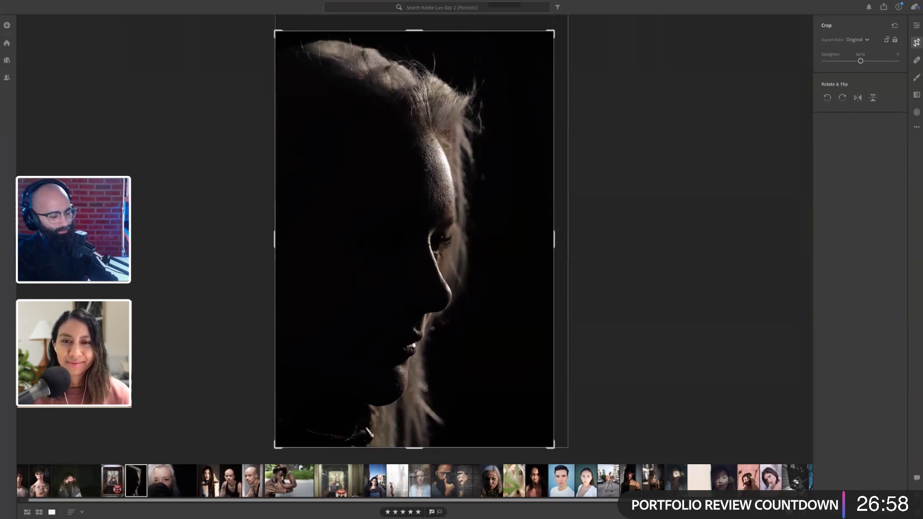
{"action": "key", "text": "Return"}
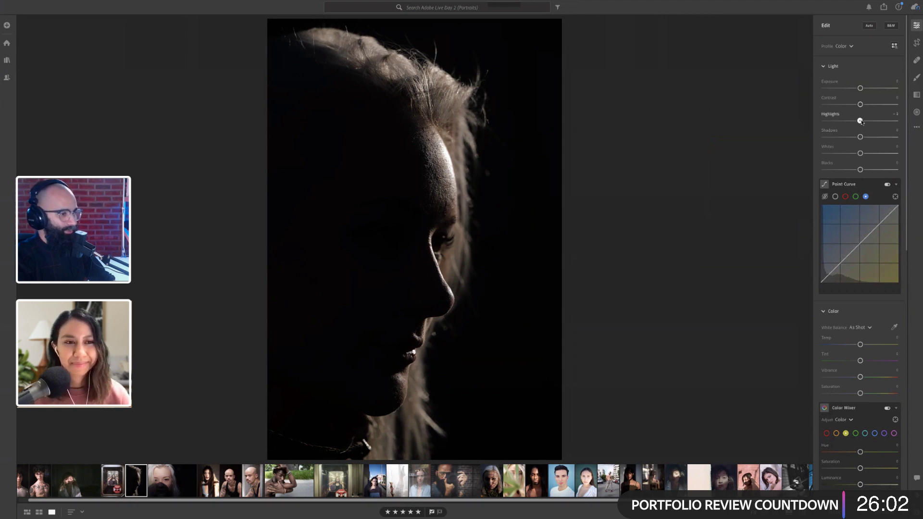
Step: Lower Highlights to -11, and on the main point curve lift the black point and add a shadow point and a slightly raised highlight point
{"action": "left_click_drag", "start_coordinate": [863, 122], "coordinate": [858, 122]}
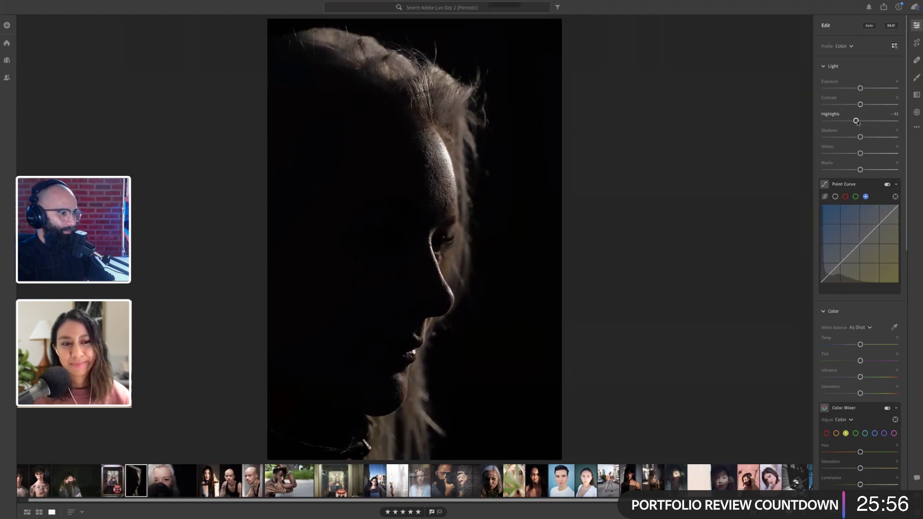
{"action": "scroll", "coordinate": [857, 224], "scroll_direction": "down", "scroll_amount": 3}
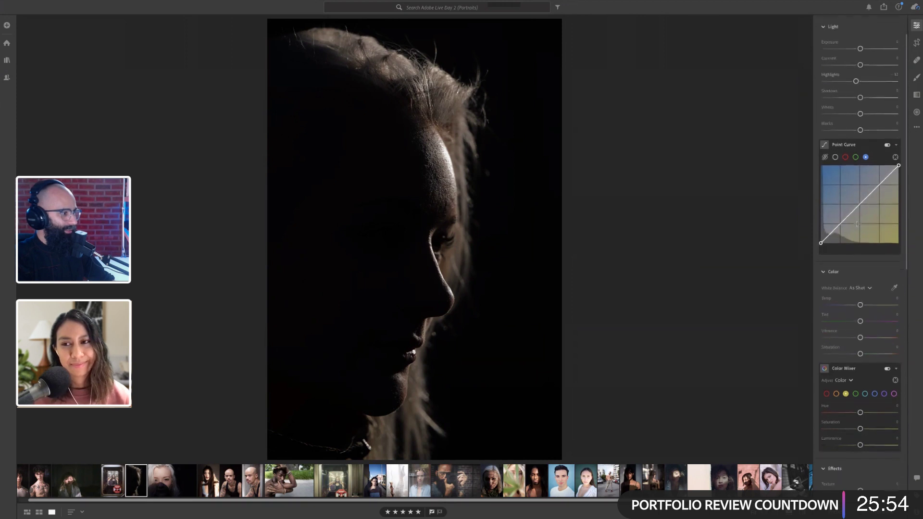
{"action": "left_click", "coordinate": [835, 114]}
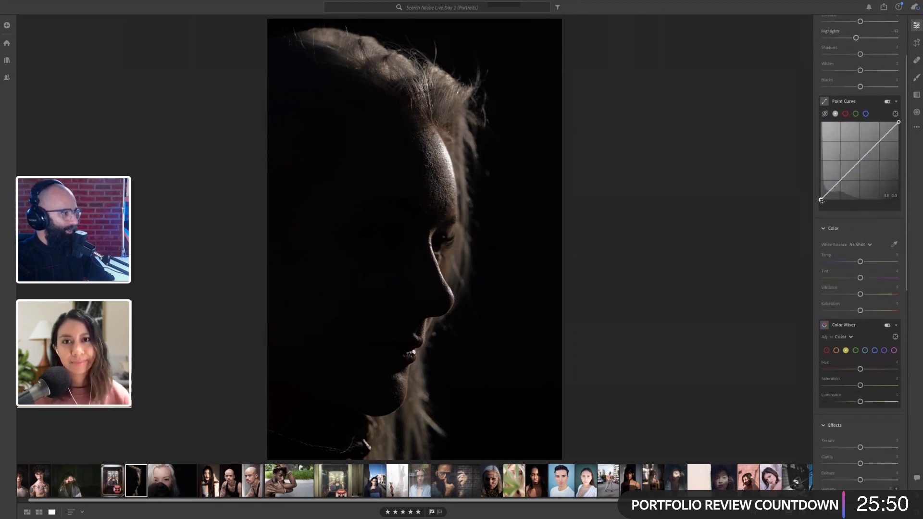
{"action": "left_click_drag", "start_coordinate": [822, 201], "coordinate": [842, 179]}
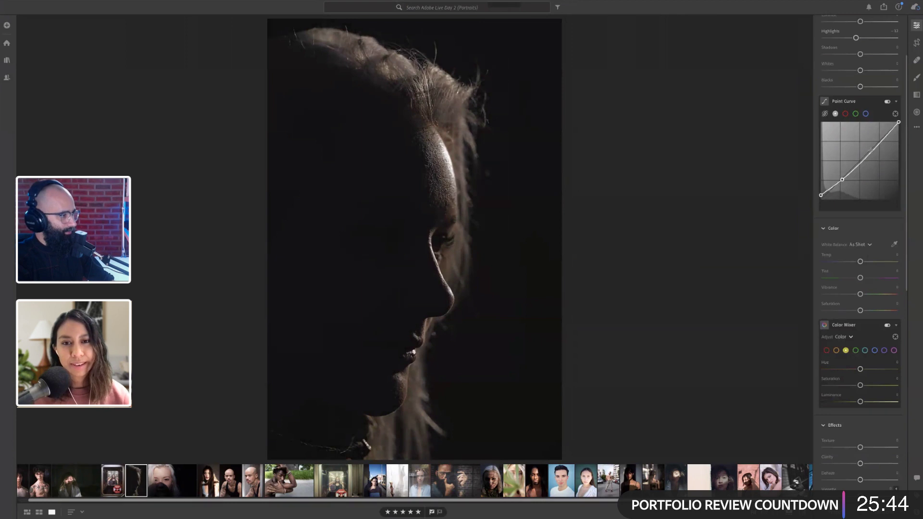
{"action": "left_click_drag", "start_coordinate": [876, 145], "coordinate": [875, 143]}
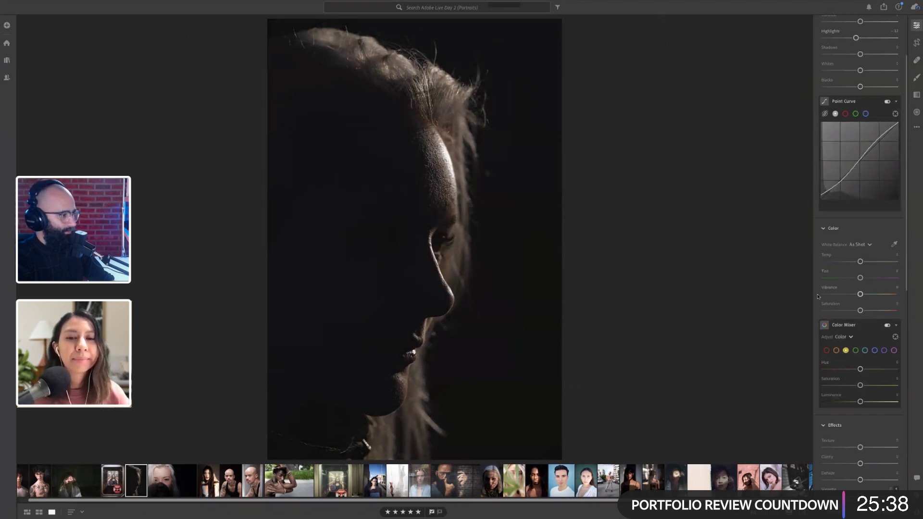
{"action": "scroll", "coordinate": [818, 297], "scroll_direction": "down", "scroll_amount": 1}
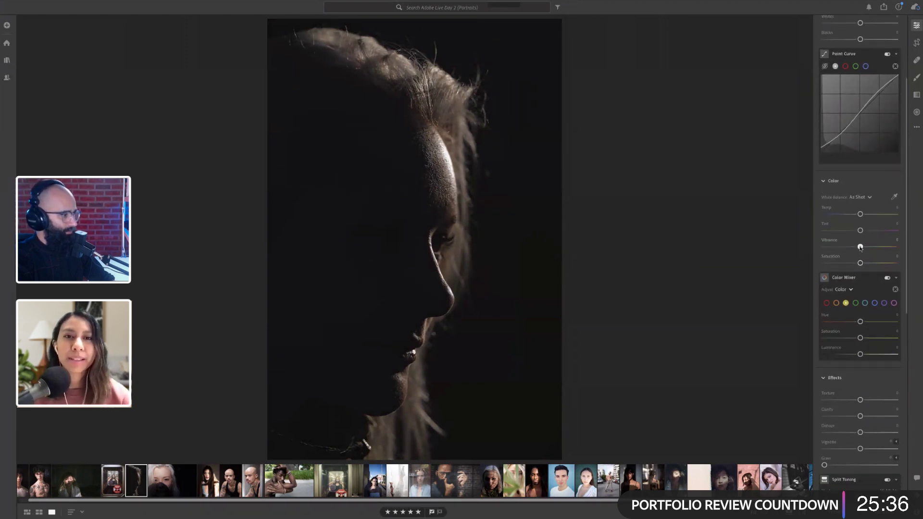
{"action": "left_click_drag", "start_coordinate": [860, 246], "coordinate": [857, 248]}
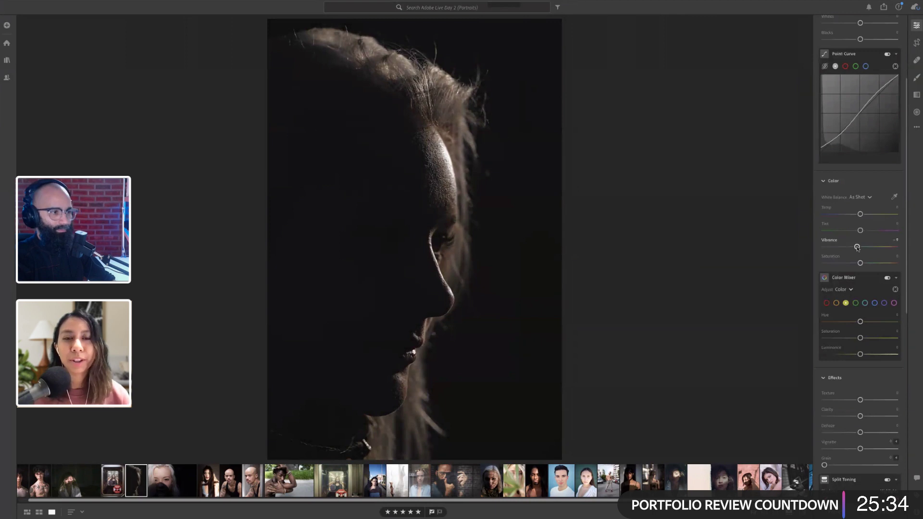
{"action": "double_click", "coordinate": [858, 247]}
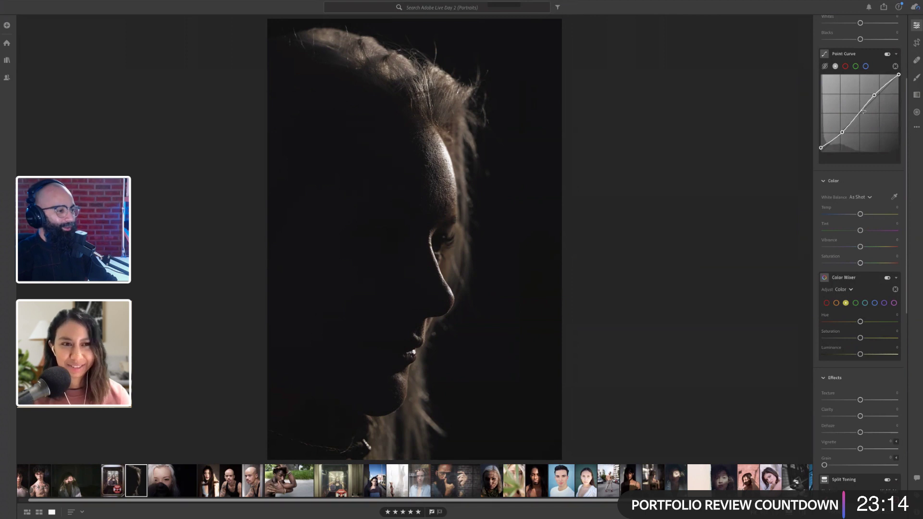
Step: On the green point curve, raise the black point slightly and add a shadow point and a slightly lowered highlight point
{"action": "left_click", "coordinate": [856, 67]}
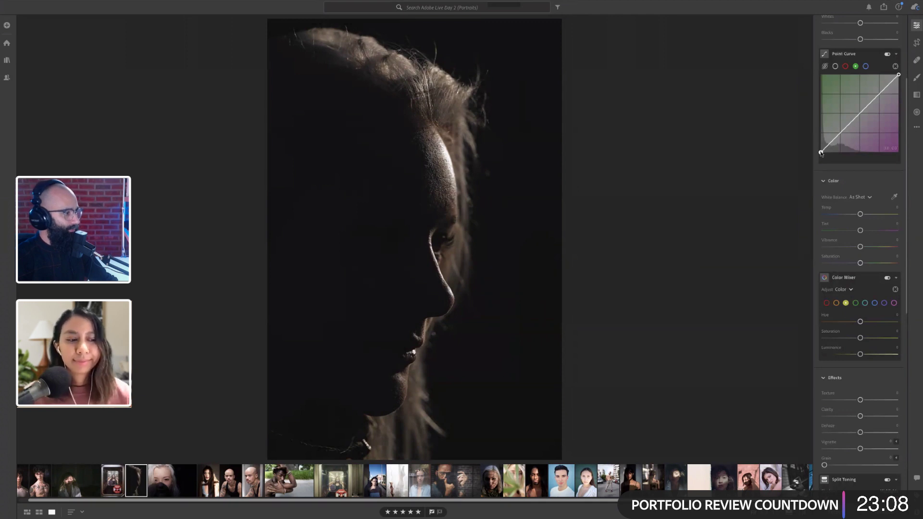
{"action": "left_click_drag", "start_coordinate": [821, 154], "coordinate": [819, 153]}
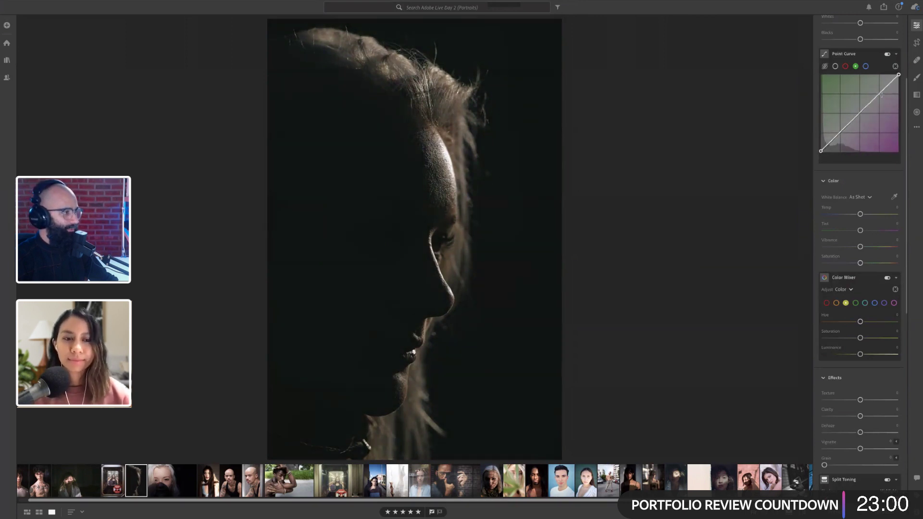
{"action": "left_click", "coordinate": [841, 134]}
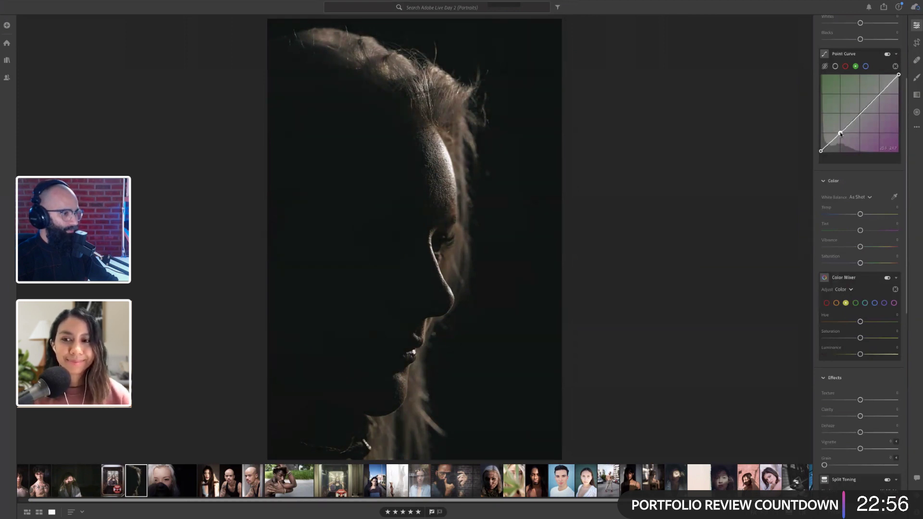
{"action": "left_click", "coordinate": [880, 93]}
{"action": "left_click_drag", "start_coordinate": [880, 93], "coordinate": [879, 95]}
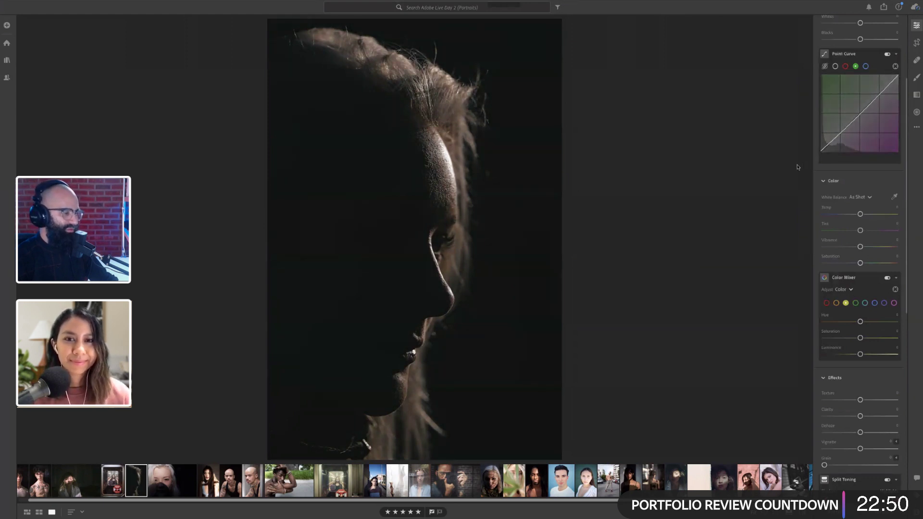
Step: In the Color Mixer, set the yellows to Hue +41, Saturation +27 and Luminance +46
{"action": "scroll", "coordinate": [833, 261], "scroll_direction": "down", "scroll_amount": 1}
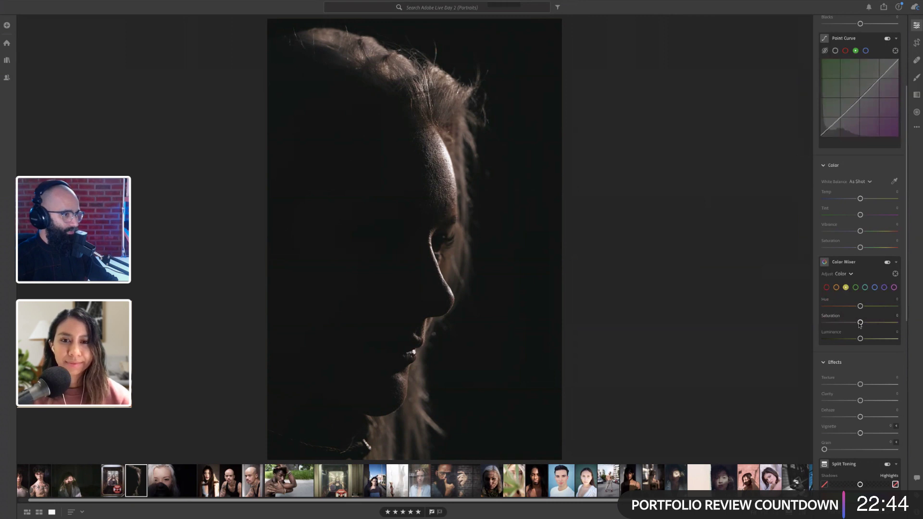
{"action": "mouse_move", "coordinate": [861, 326]}
{"action": "left_mouse_down"}
{"action": "mouse_move", "coordinate": [885, 329]}
{"action": "mouse_move", "coordinate": [828, 330]}
{"action": "mouse_move", "coordinate": [866, 331]}
{"action": "left_mouse_up"}
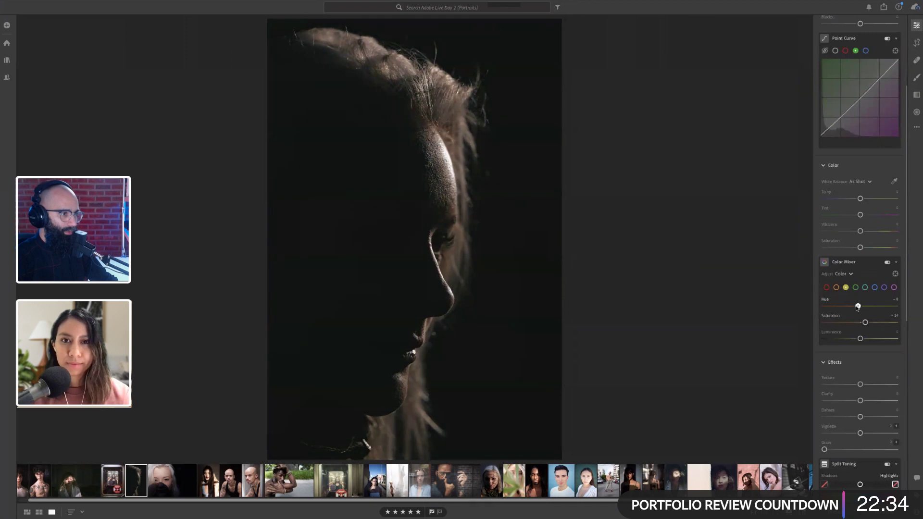
{"action": "left_click_drag", "start_coordinate": [861, 306], "coordinate": [877, 340]}
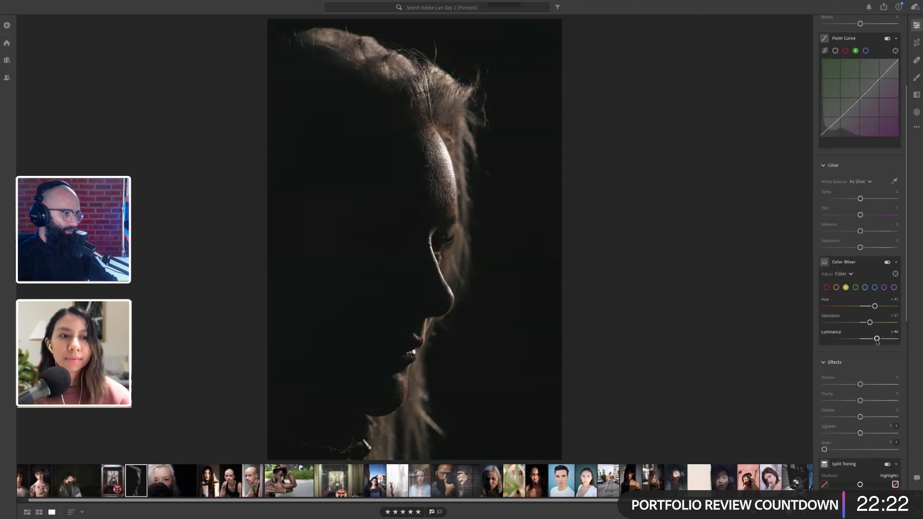
Step: Raise the Texture effect to about +25 and set the Vignette to -18
{"action": "scroll", "coordinate": [854, 357], "scroll_direction": "down", "scroll_amount": 2}
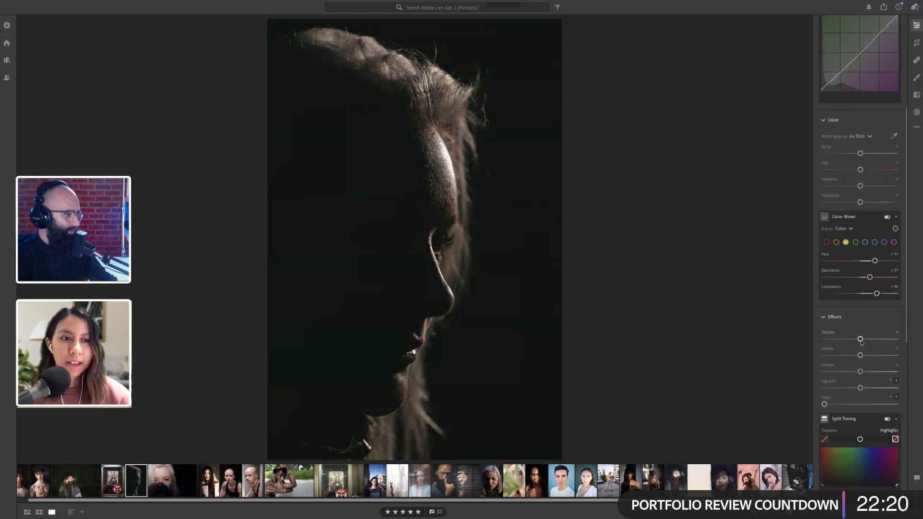
{"action": "left_click_drag", "start_coordinate": [861, 340], "coordinate": [872, 343]}
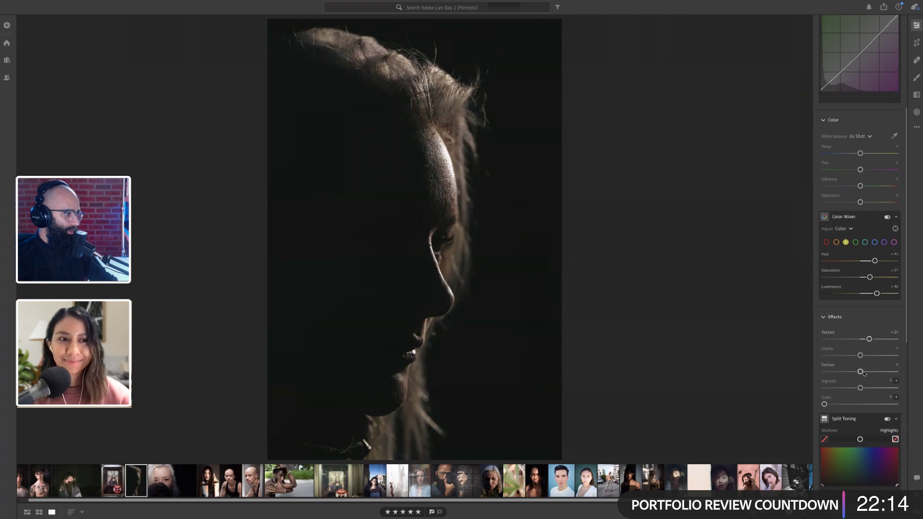
{"action": "scroll", "coordinate": [866, 365], "scroll_direction": "down", "scroll_amount": 1}
{"action": "left_click_drag", "start_coordinate": [861, 366], "coordinate": [856, 372]}
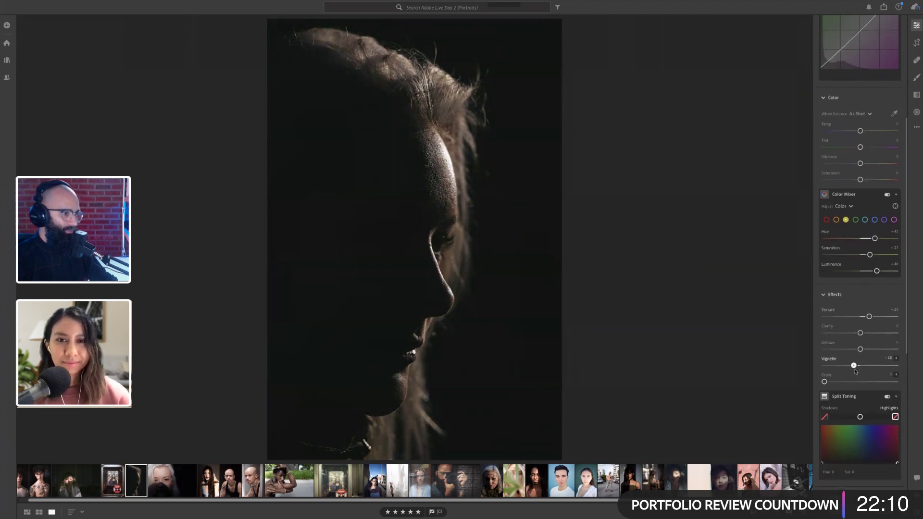
Step: Compare the edited side-profile portrait with the original, also in full-screen view, and return to the album's photo grid
{"action": "key", "text": "backslash"}
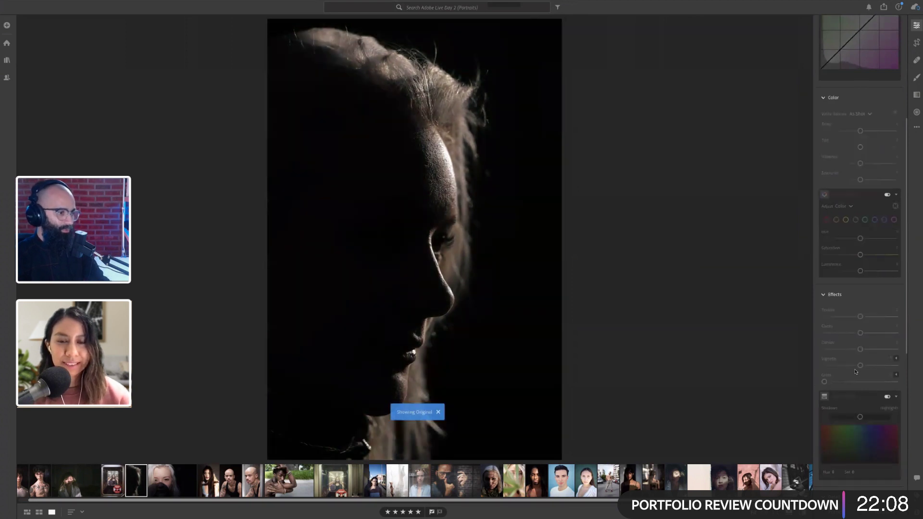
{"action": "key", "text": "backslash"}
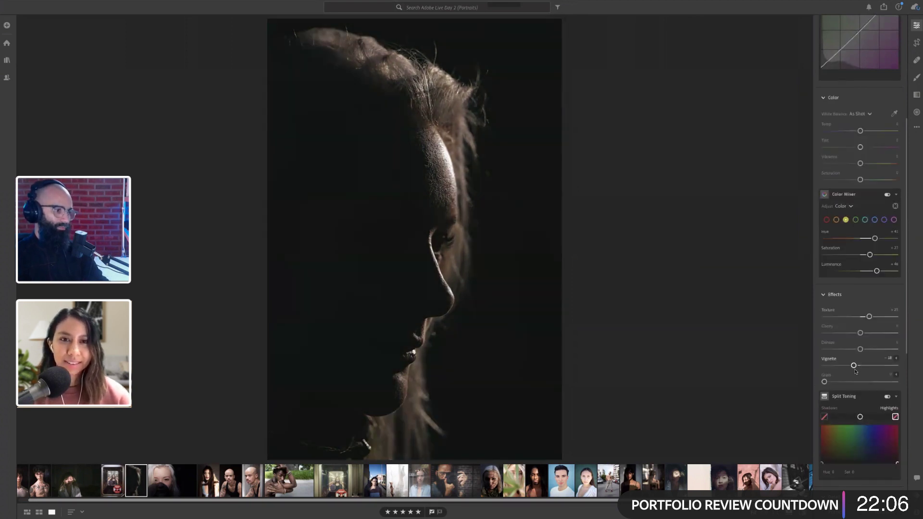
{"action": "key", "text": "f"}
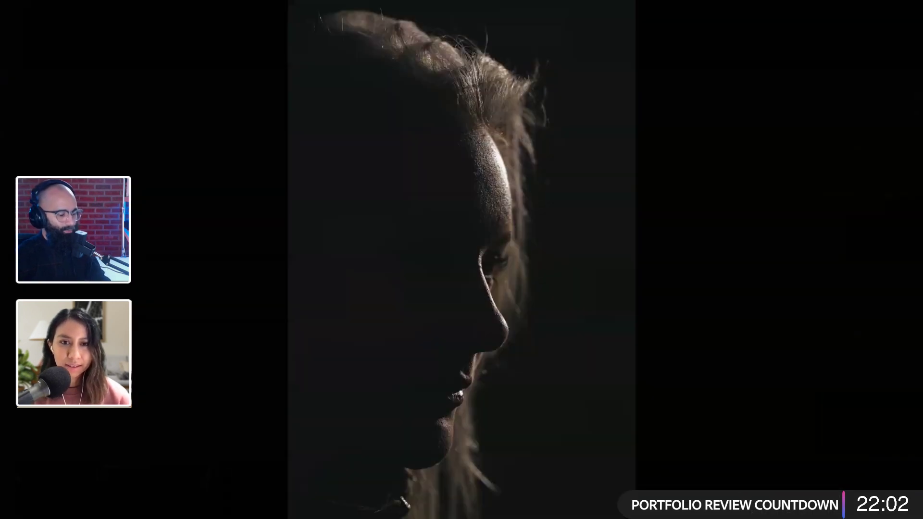
{"action": "key", "text": "backslash"}
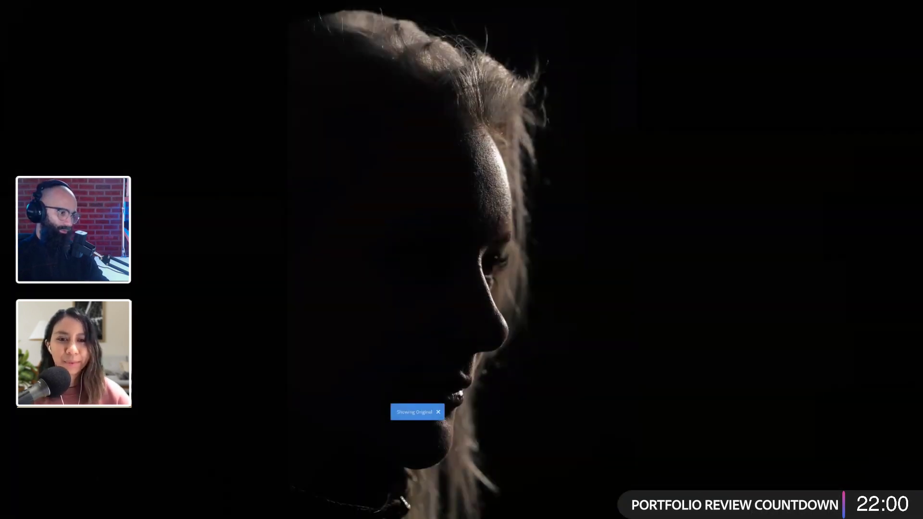
{"action": "key", "text": "backslash"}
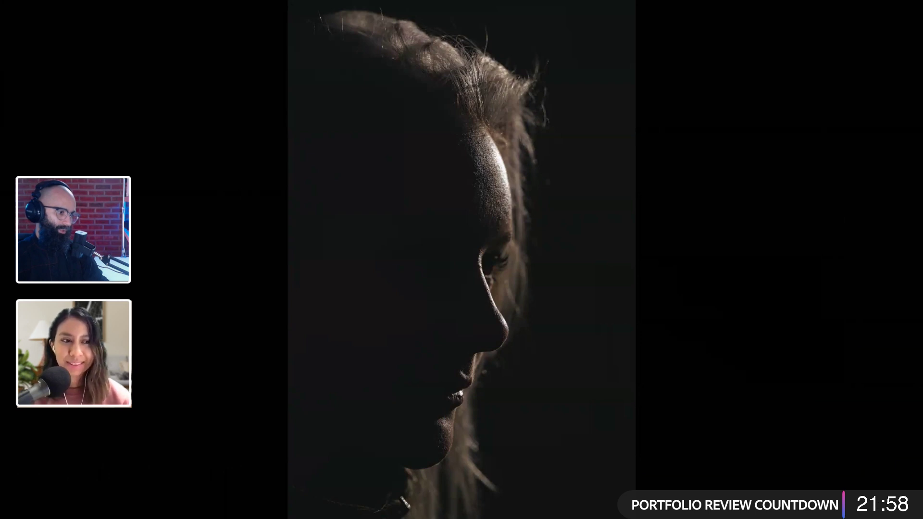
{"action": "key", "text": "backslash"}
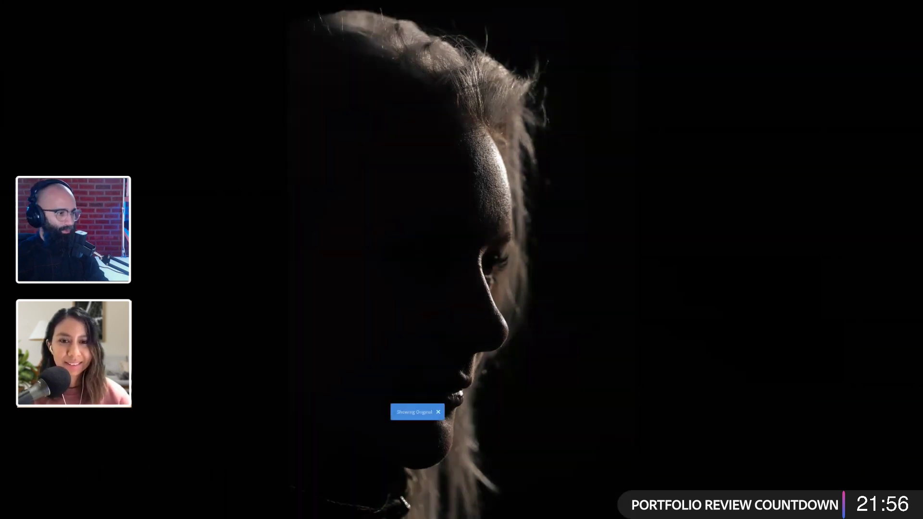
{"action": "key", "text": "g"}
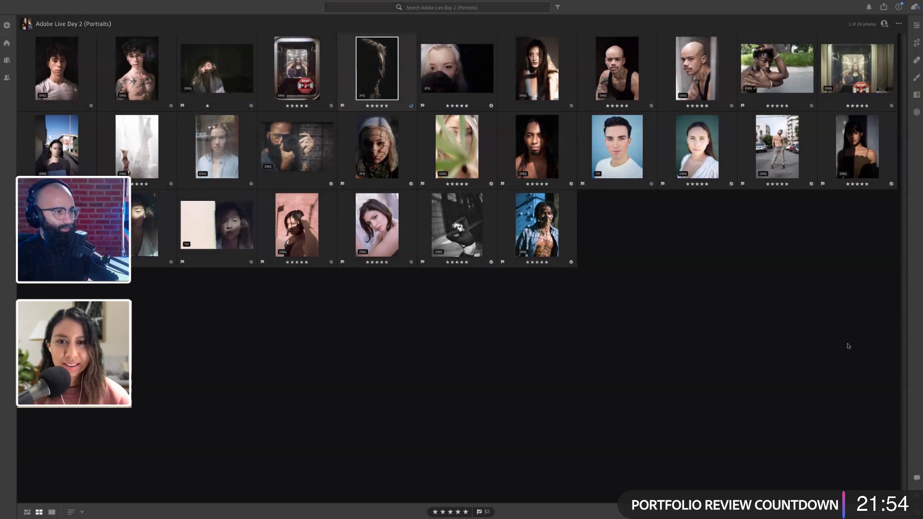
Step: Open the side-profile portrait from the grid, lower its Blacks slightly, and compare the edit with the original
{"action": "double_click", "coordinate": [369, 74]}
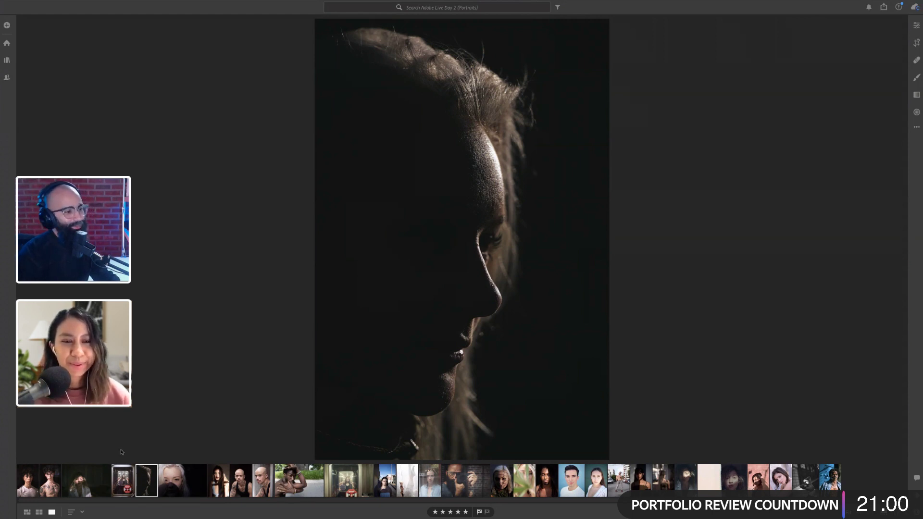
{"action": "left_click", "coordinate": [917, 25]}
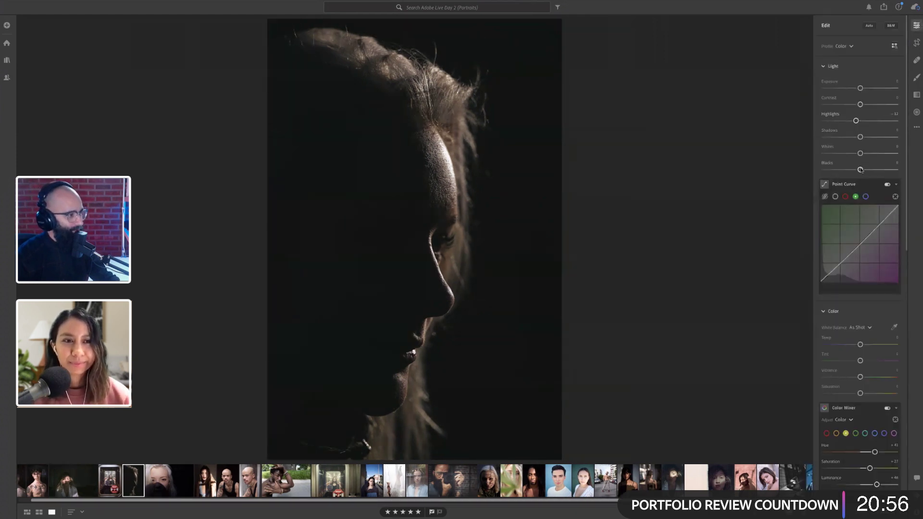
{"action": "left_click_drag", "start_coordinate": [861, 170], "coordinate": [854, 171]}
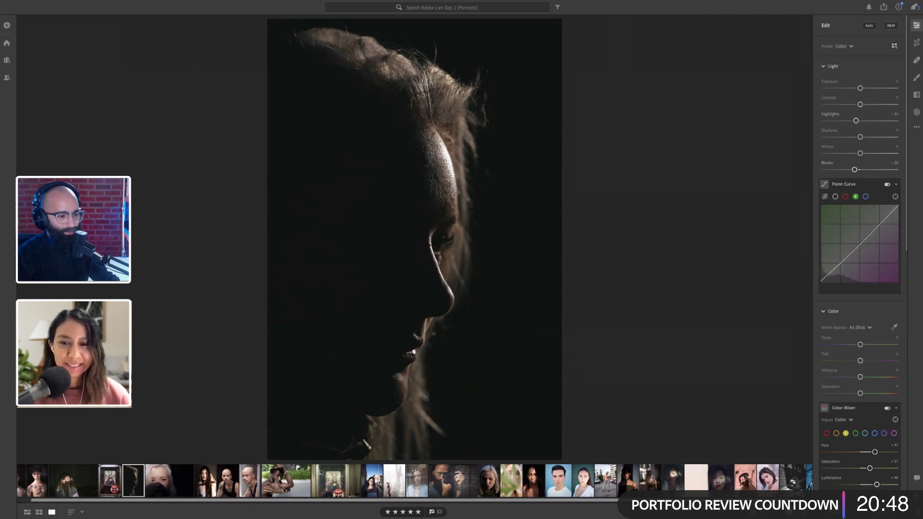
{"action": "key", "text": "backslash"}
Step: Convert the outdoor portrait of the man framing his face with his arms to black and white and crop it slightly tighter at the original aspect ratio
{"action": "left_click", "coordinate": [285, 489]}
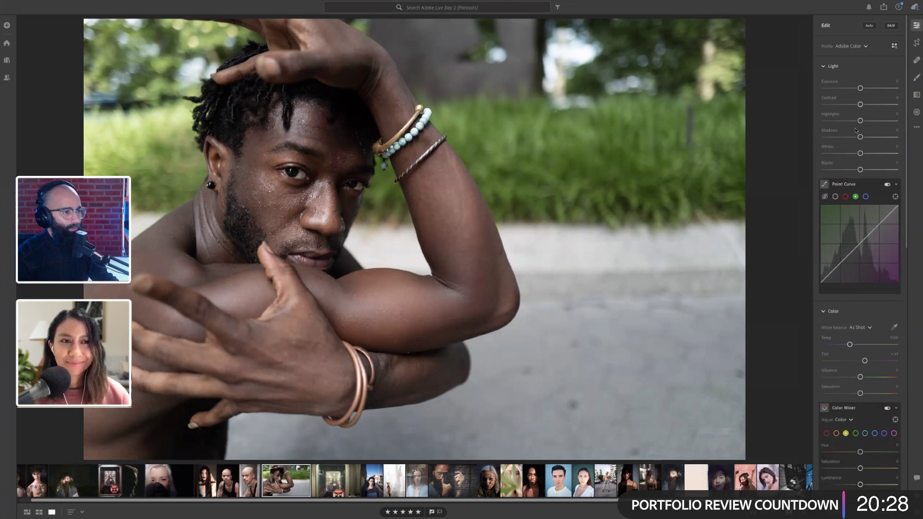
{"action": "left_click", "coordinate": [892, 26]}
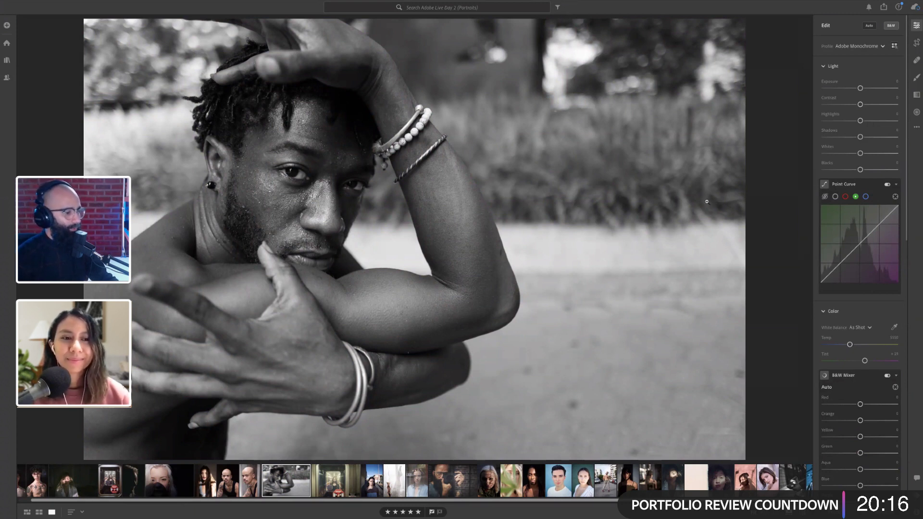
{"action": "key", "text": "c"}
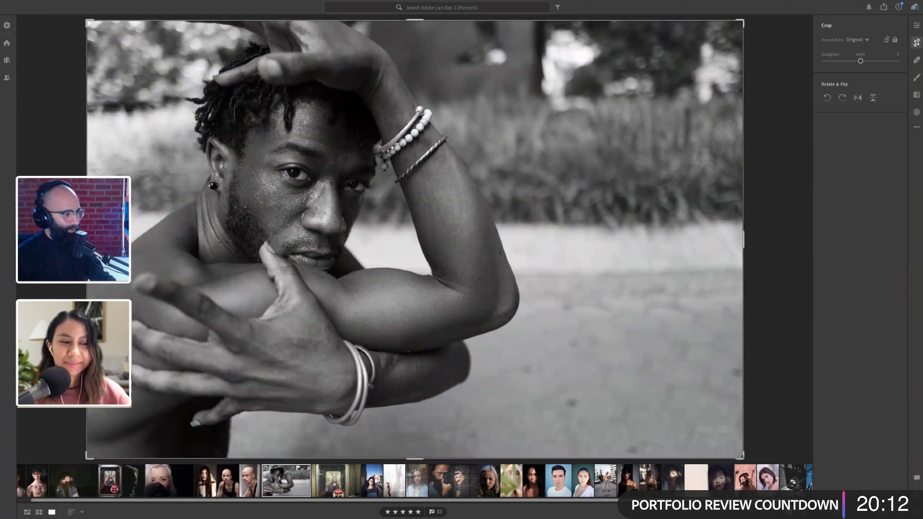
{"action": "left_click", "coordinate": [737, 456]}
{"action": "left_click_drag", "start_coordinate": [737, 456], "coordinate": [717, 447]}
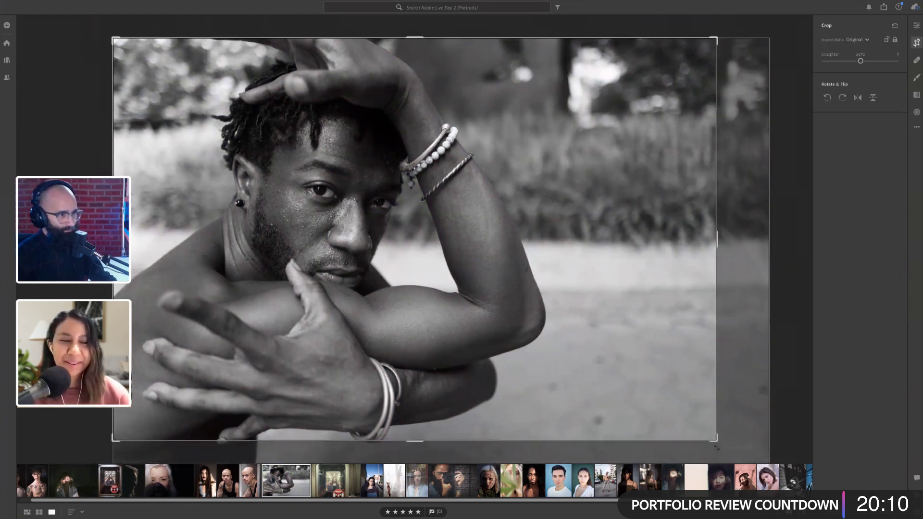
{"action": "left_click_drag", "start_coordinate": [470, 347], "coordinate": [470, 336]}
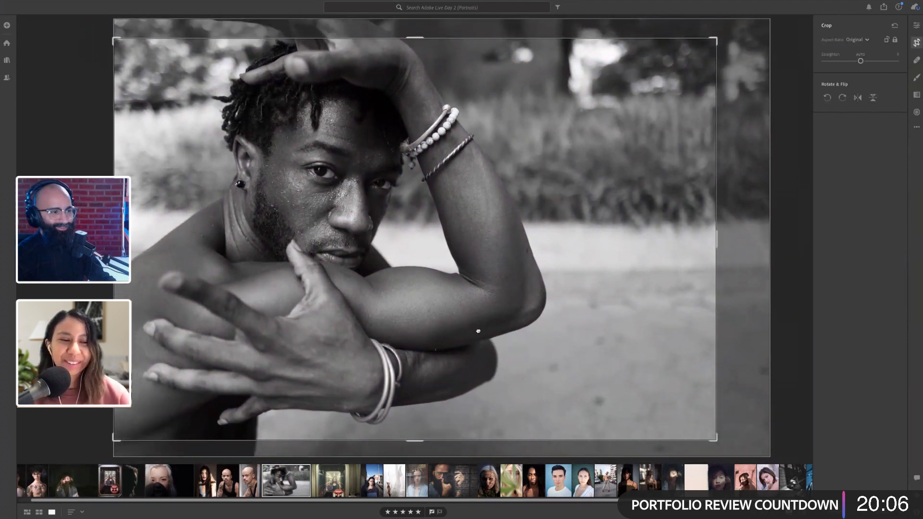
{"action": "left_click_drag", "start_coordinate": [476, 338], "coordinate": [475, 342]}
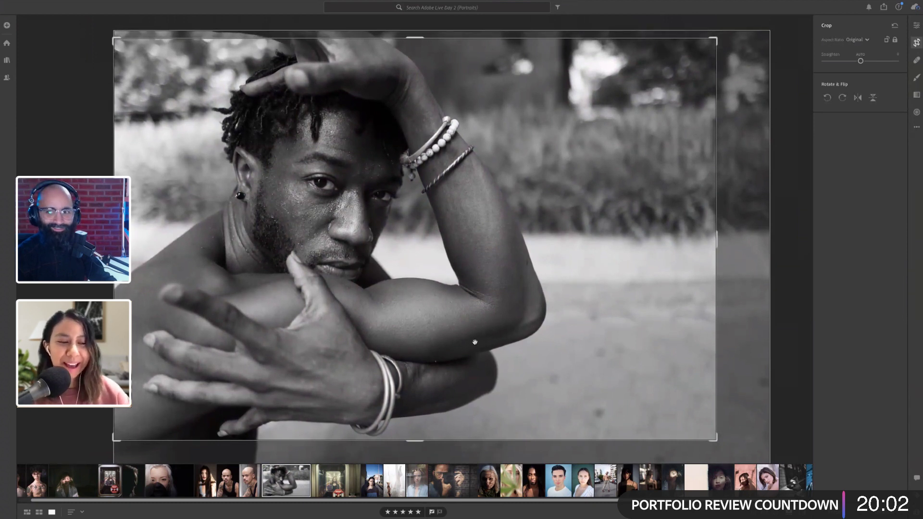
{"action": "key", "text": "e"}
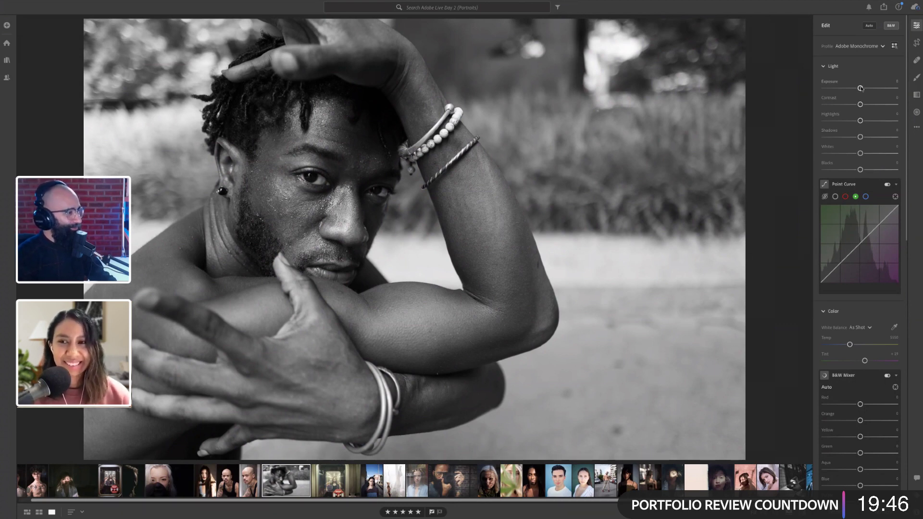
Step: Set the portrait's Exposure to +0.48, Blacks to about -38 and Highlights to about -34, with the point curve on the RGB channel
{"action": "left_click_drag", "start_coordinate": [860, 88], "coordinate": [863, 89]}
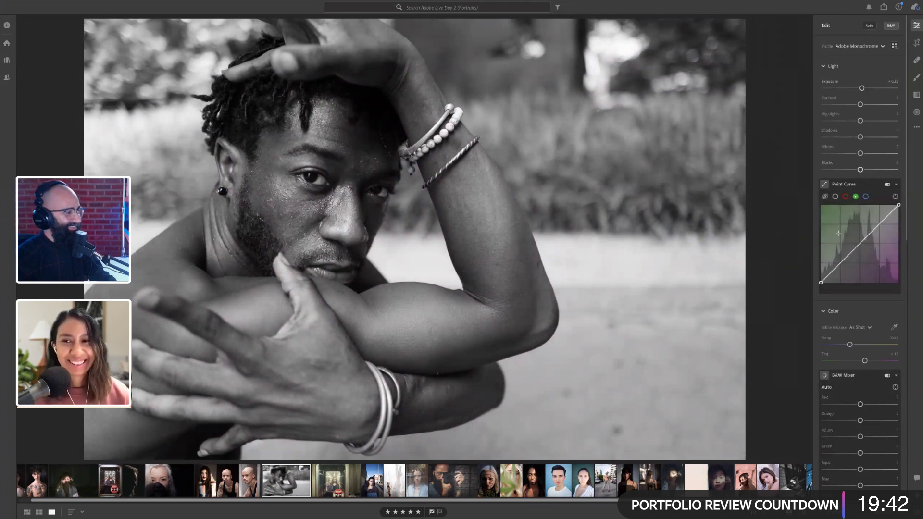
{"action": "left_click", "coordinate": [836, 198]}
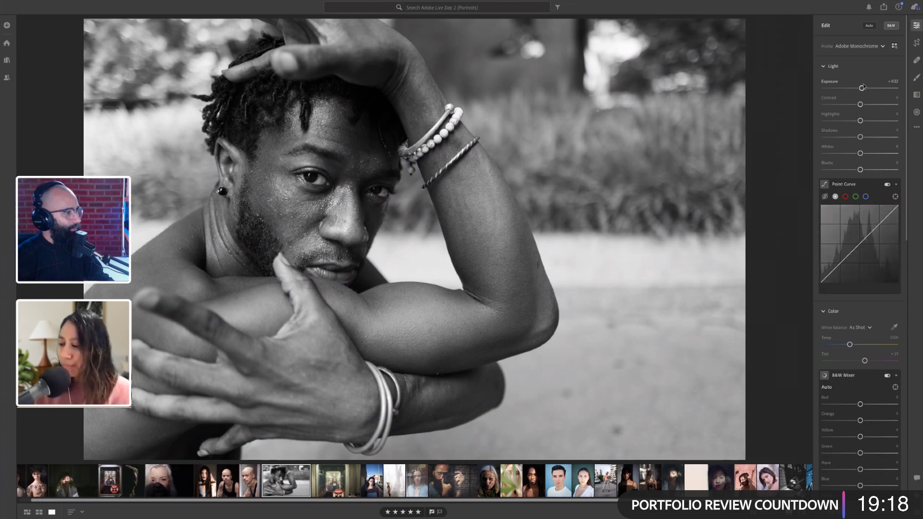
{"action": "left_click_drag", "start_coordinate": [863, 89], "coordinate": [866, 90]}
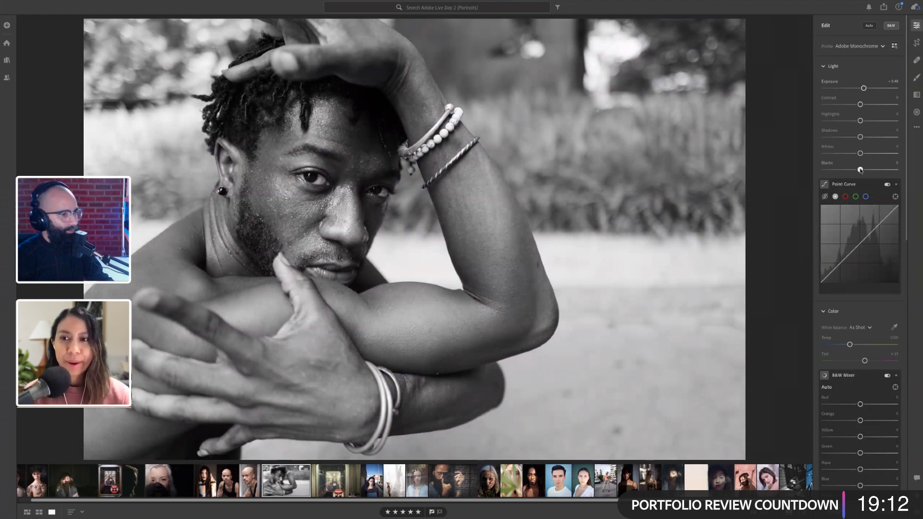
{"action": "left_click_drag", "start_coordinate": [861, 170], "coordinate": [847, 173]}
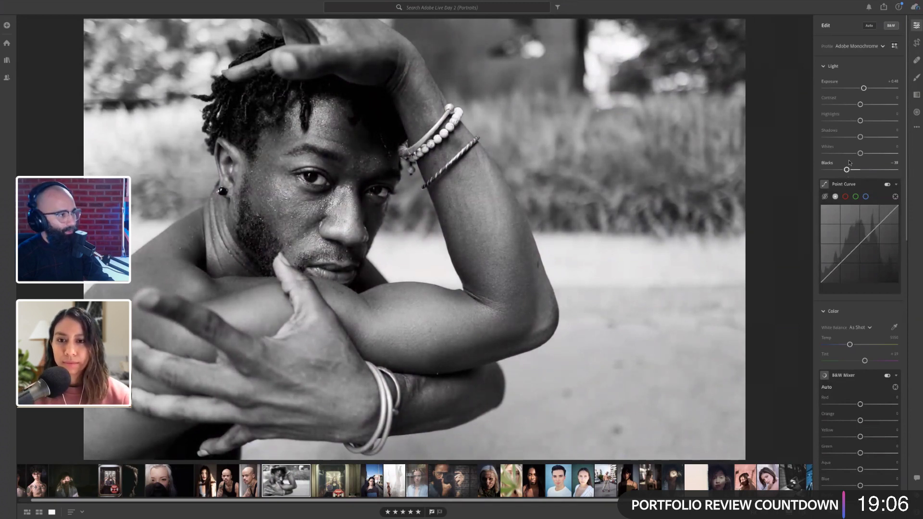
{"action": "left_click_drag", "start_coordinate": [861, 121], "coordinate": [850, 125]}
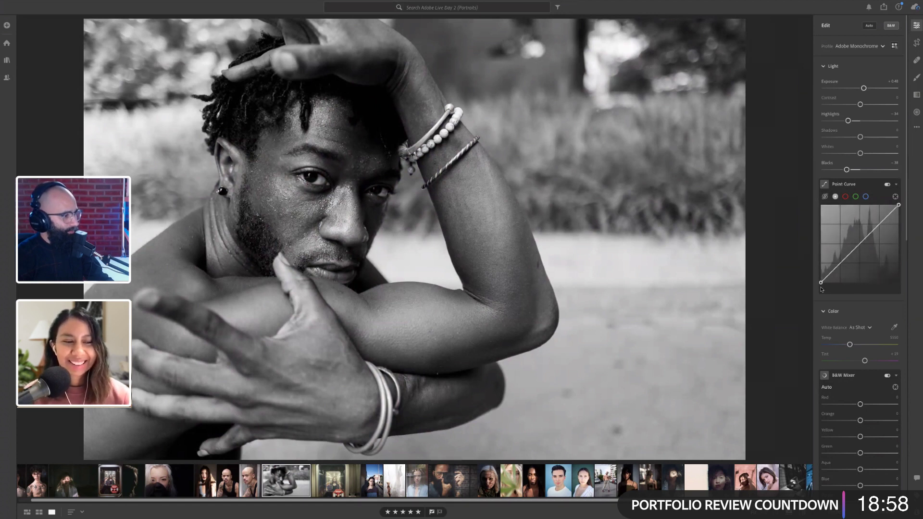
Step: Shape the RGB point curve into a gentle S, with a slightly raised black point, a shadow point and a highlight point
{"action": "left_click_drag", "start_coordinate": [821, 283], "coordinate": [842, 263]}
{"action": "left_click_drag", "start_coordinate": [880, 224], "coordinate": [877, 224]}
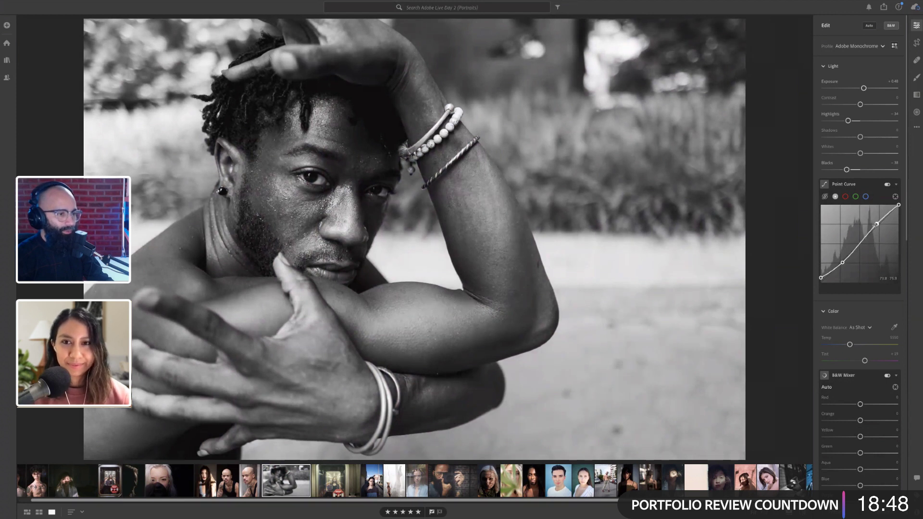
{"action": "left_click", "coordinate": [843, 263]}
{"action": "left_click_drag", "start_coordinate": [843, 264], "coordinate": [844, 264]}
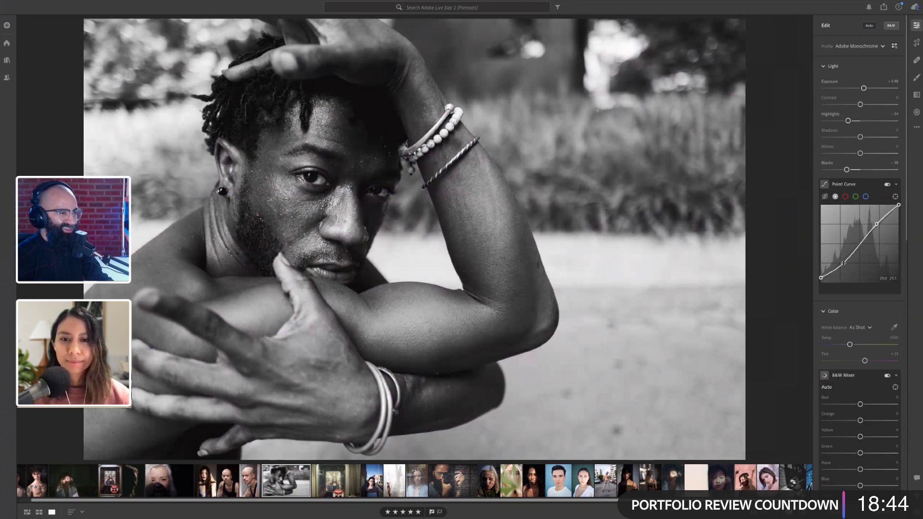
Step: Raise the Texture effect to about +18 and the Whites to about +22
{"action": "scroll", "coordinate": [844, 264], "scroll_direction": "down", "scroll_amount": 5}
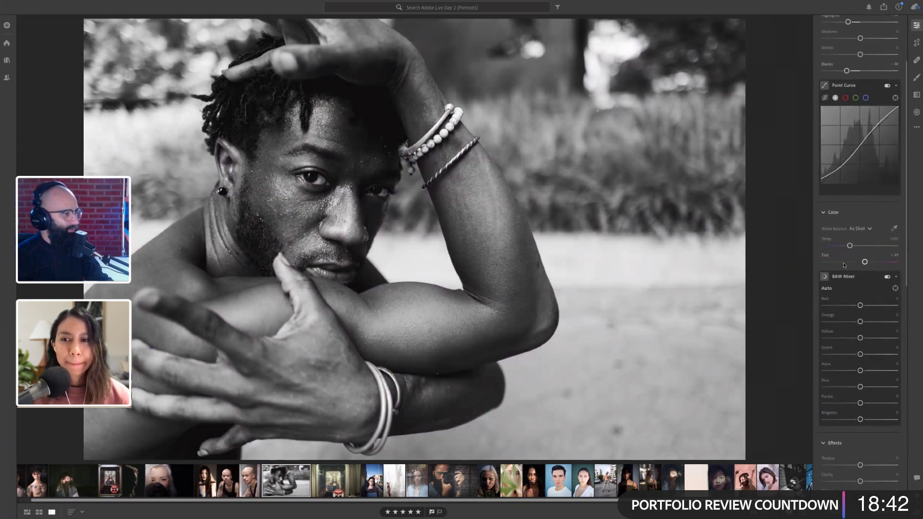
{"action": "scroll", "coordinate": [844, 264], "scroll_direction": "down", "scroll_amount": 4}
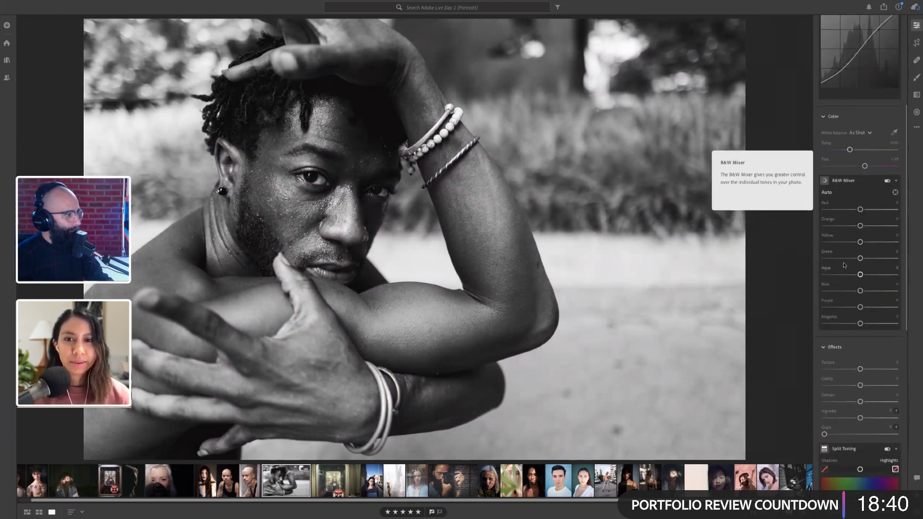
{"action": "scroll", "coordinate": [844, 265], "scroll_direction": "down", "scroll_amount": 2}
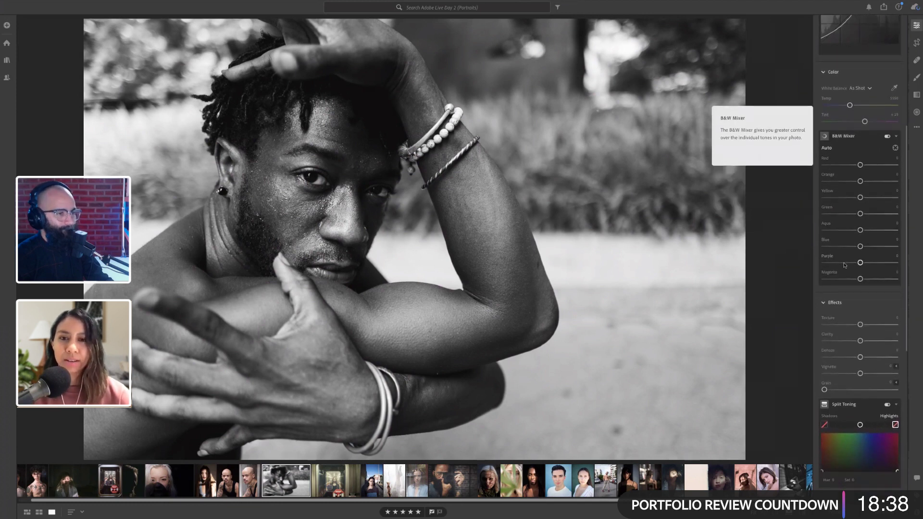
{"action": "scroll", "coordinate": [845, 265], "scroll_direction": "down", "scroll_amount": 2}
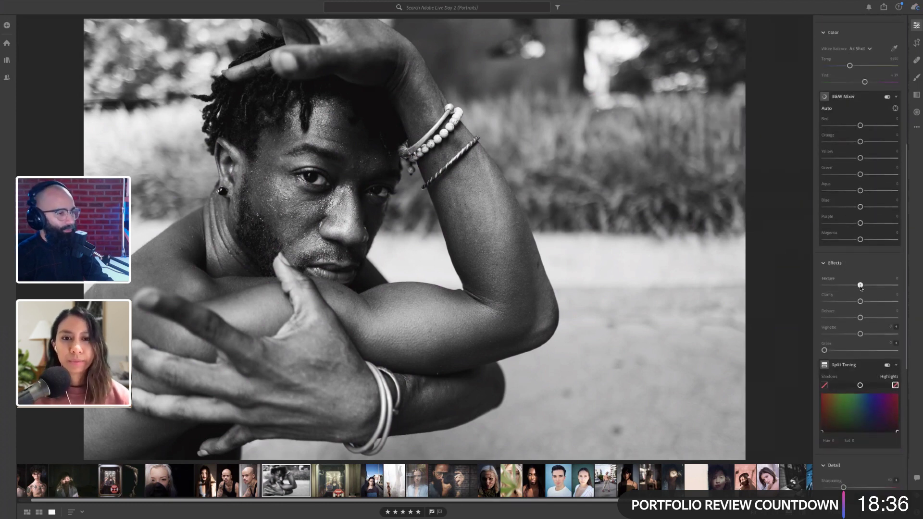
{"action": "left_click_drag", "start_coordinate": [861, 287], "coordinate": [868, 288]}
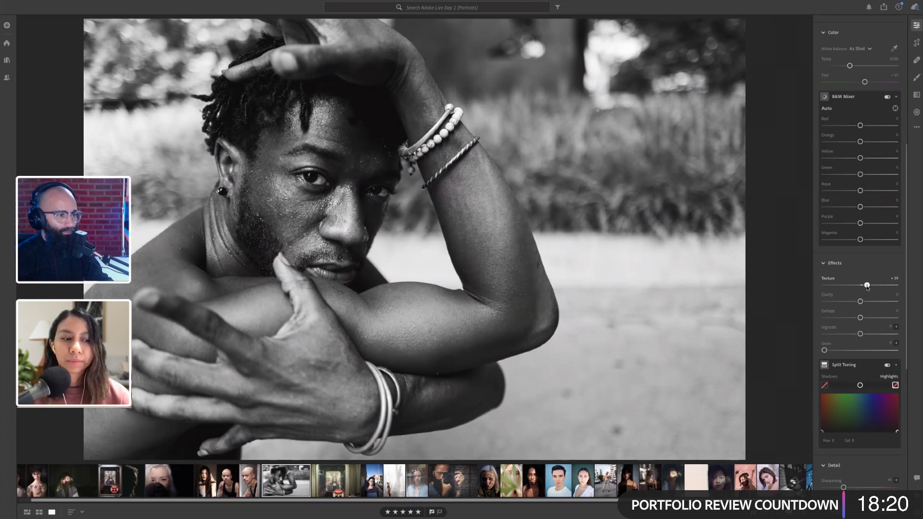
{"action": "left_click_drag", "start_coordinate": [868, 287], "coordinate": [868, 288]}
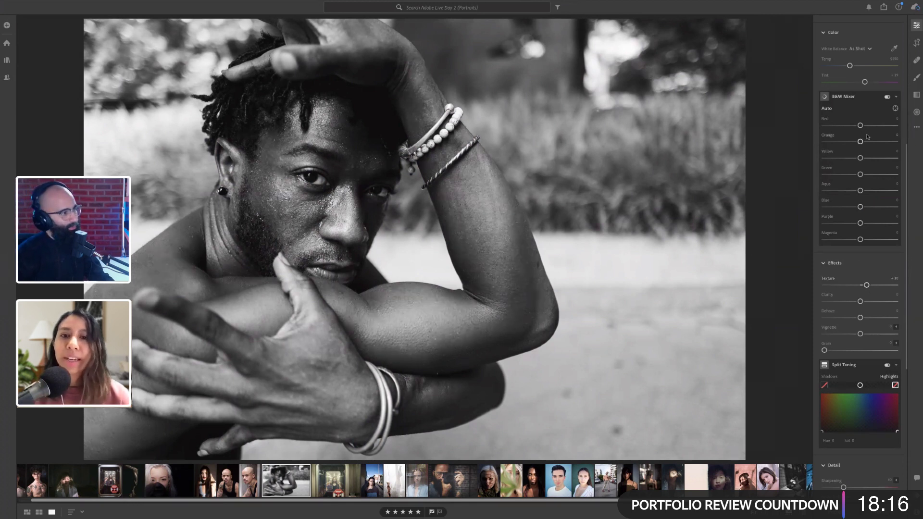
{"action": "scroll", "coordinate": [853, 131], "scroll_direction": "up", "scroll_amount": 5}
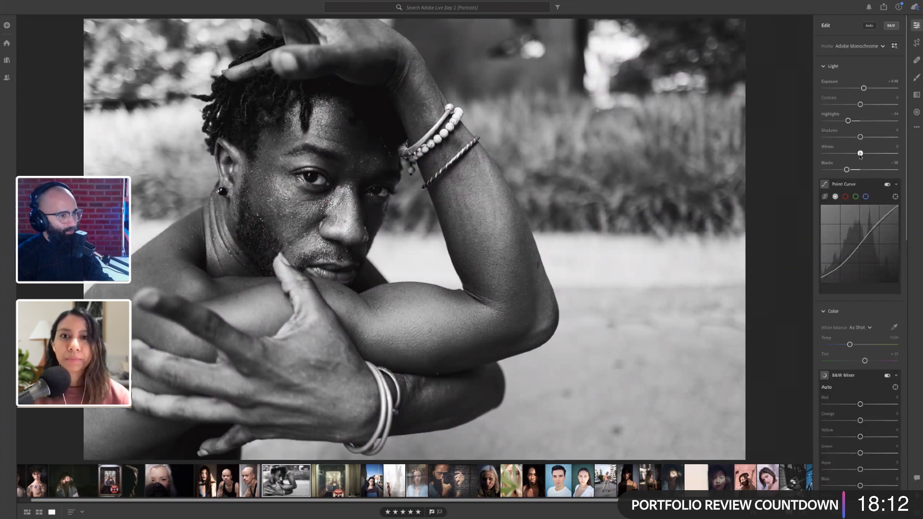
{"action": "left_click_drag", "start_coordinate": [860, 154], "coordinate": [869, 156]}
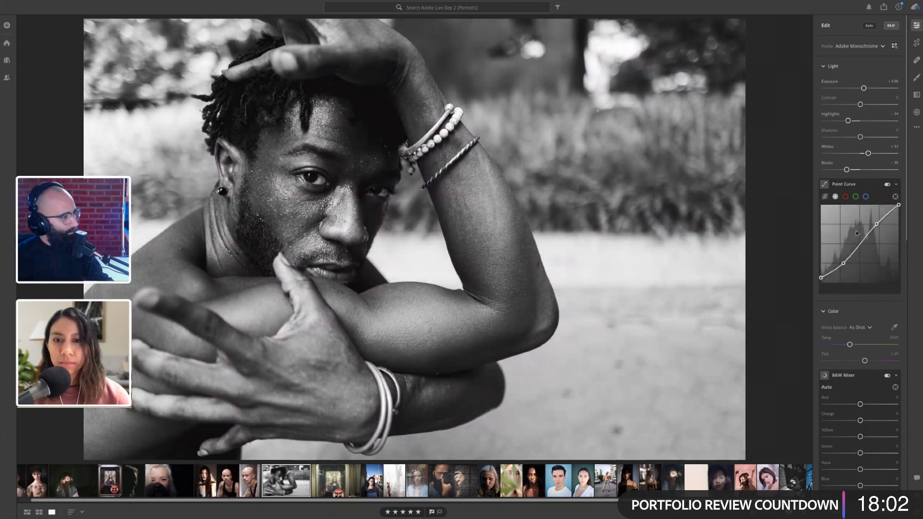
Step: Set the Clarity effect to +2, and try a slight dark vignette before resetting it to 0
{"action": "scroll", "coordinate": [856, 230], "scroll_direction": "down", "scroll_amount": 10}
{"action": "scroll", "coordinate": [857, 233], "scroll_direction": "up", "scroll_amount": 4}
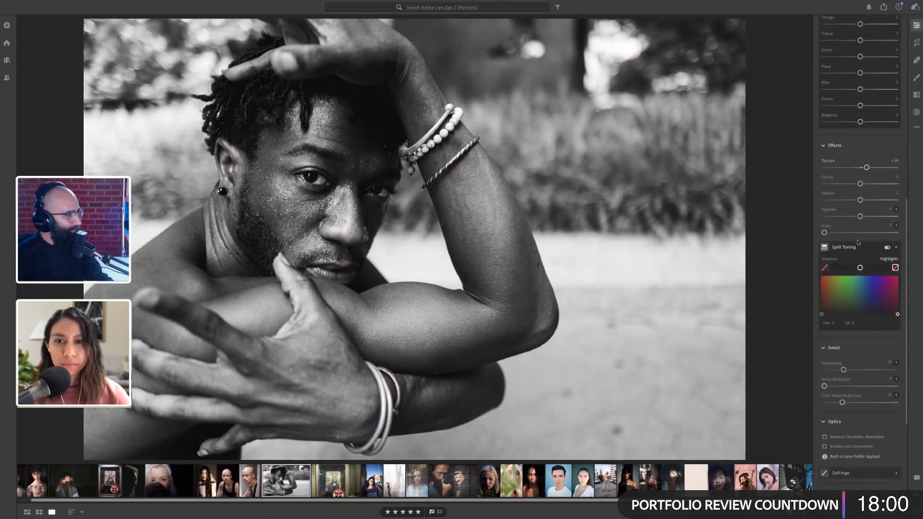
{"action": "left_click_drag", "start_coordinate": [861, 186], "coordinate": [862, 186]}
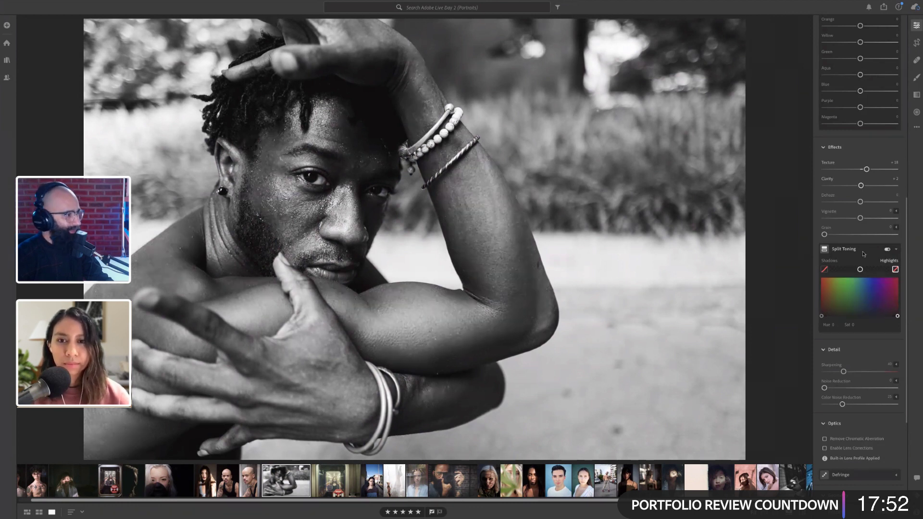
{"action": "left_click_drag", "start_coordinate": [861, 219], "coordinate": [858, 220]}
{"action": "double_click", "coordinate": [858, 219]}
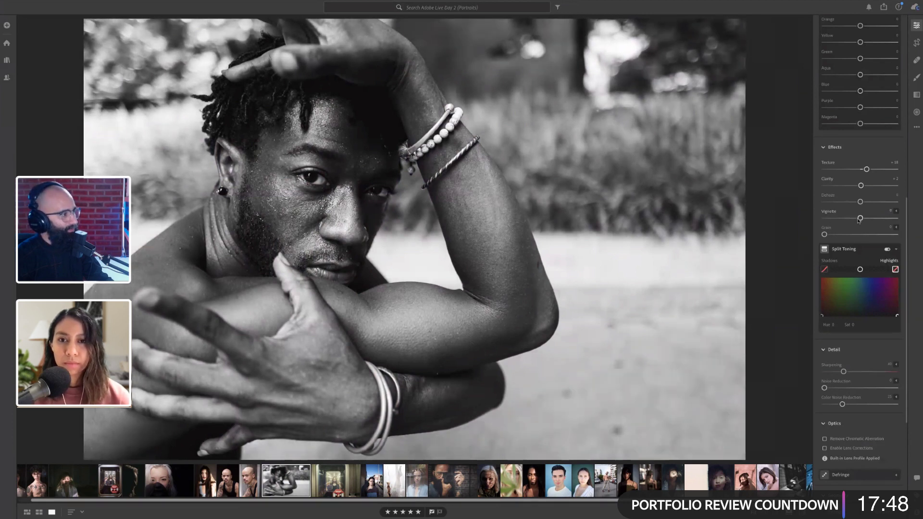
Step: Place a radial gradient over the man's face with neutral adjustments and return to the general edit settings
{"action": "left_click", "coordinate": [917, 112]}
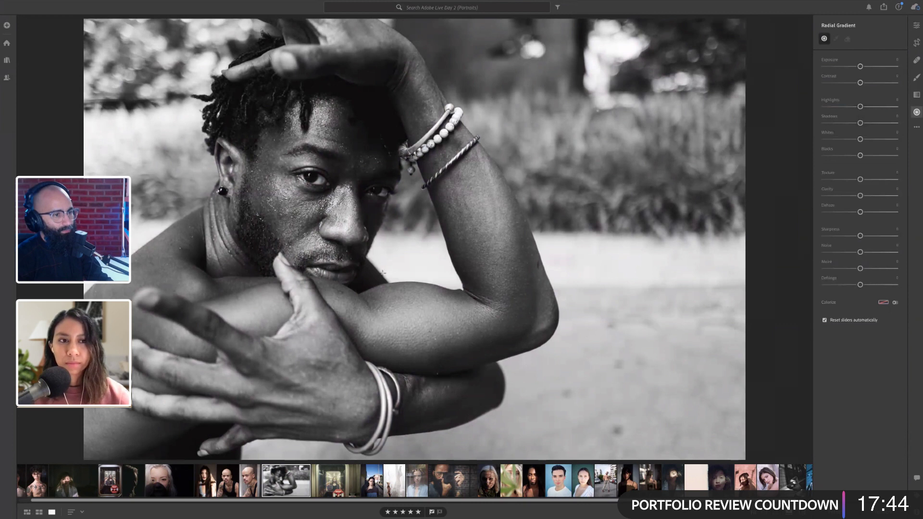
{"action": "left_click", "coordinate": [292, 190]}
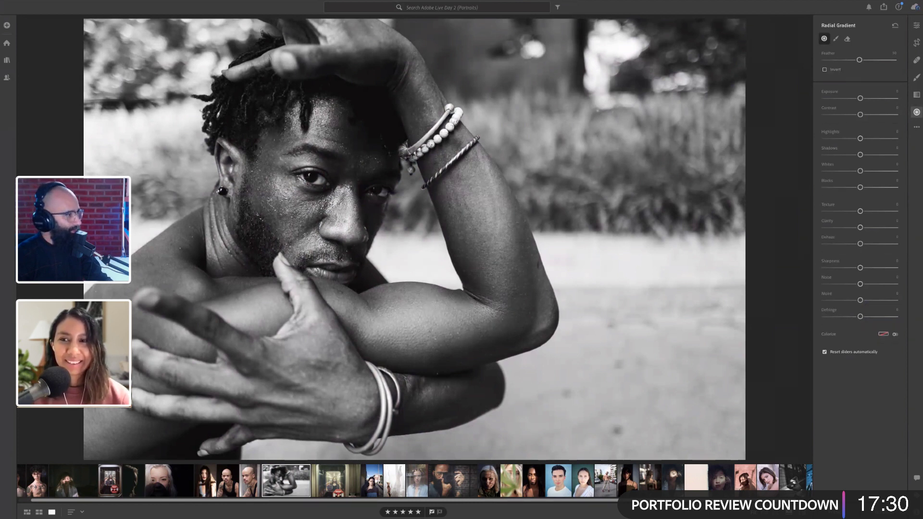
{"action": "left_click", "coordinate": [836, 39]}
{"action": "left_click", "coordinate": [826, 39]}
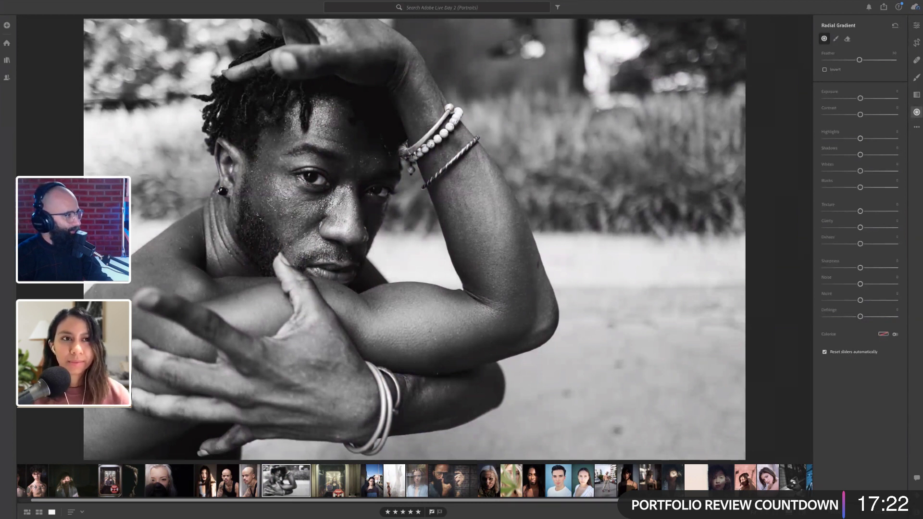
{"action": "key", "text": "e"}
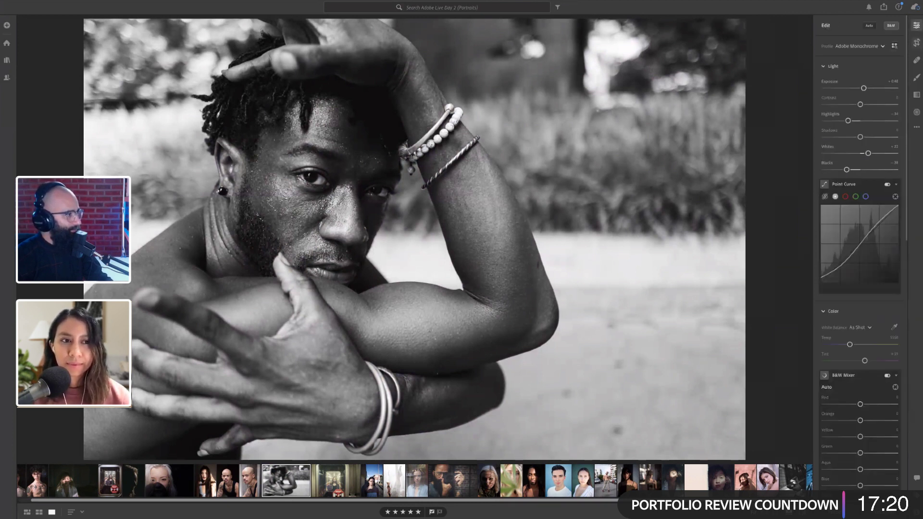
Step: Darken the man's portrait edges with a Vignette of about -32 and preview the photo full screen
{"action": "left_click", "coordinate": [917, 112]}
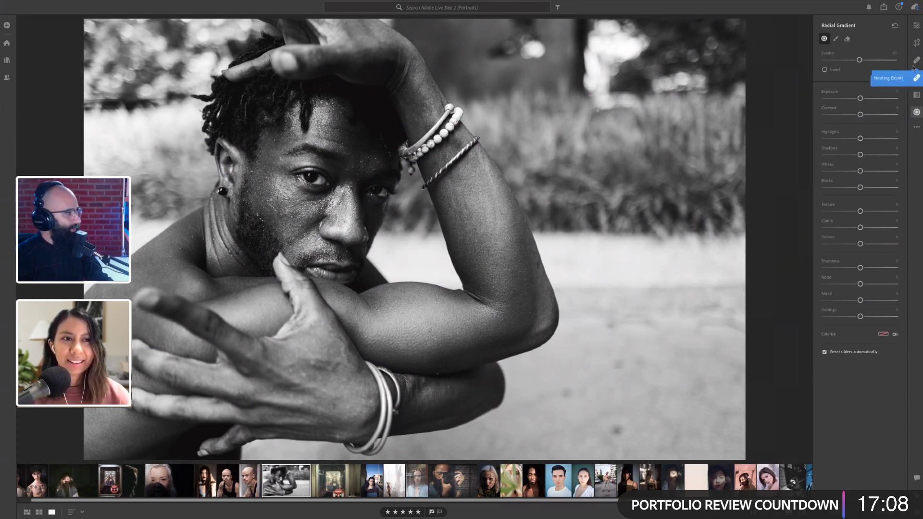
{"action": "left_click", "coordinate": [917, 25]}
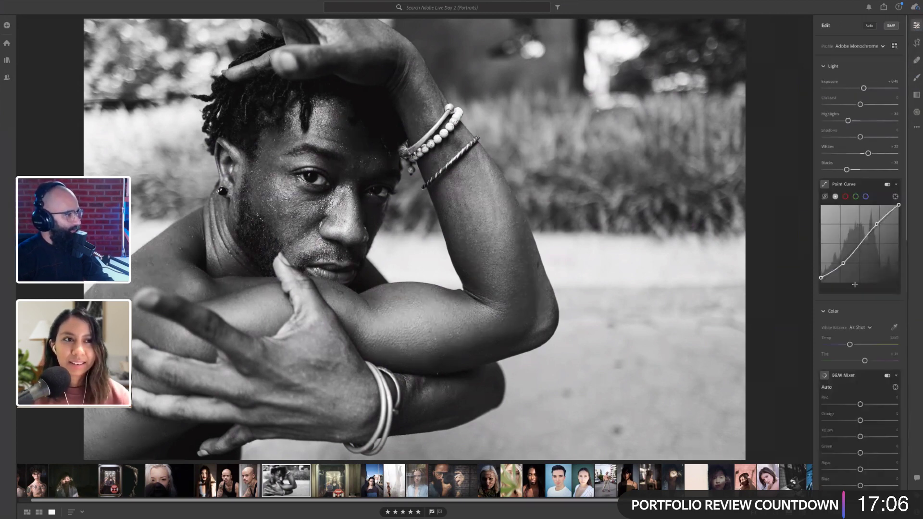
{"action": "scroll", "coordinate": [856, 287], "scroll_direction": "down", "scroll_amount": 5}
{"action": "scroll", "coordinate": [856, 288], "scroll_direction": "down", "scroll_amount": 3}
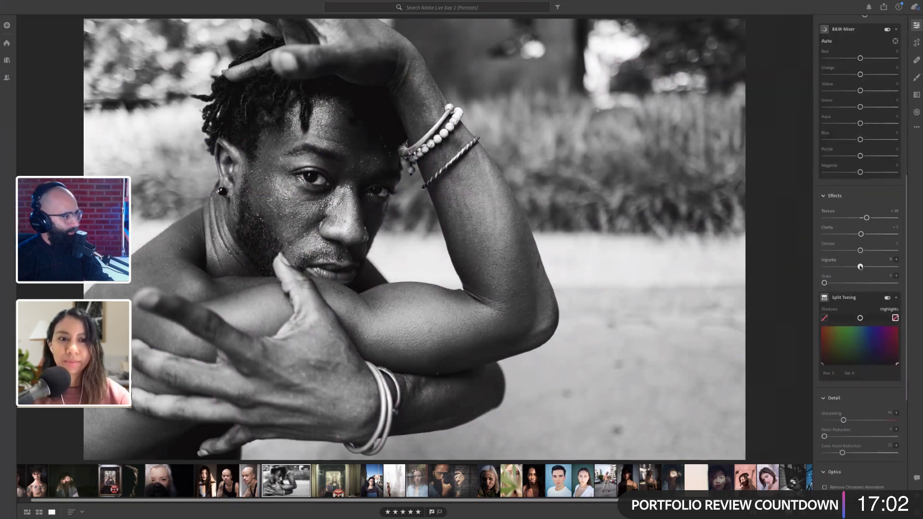
{"action": "left_click_drag", "start_coordinate": [861, 267], "coordinate": [849, 271]}
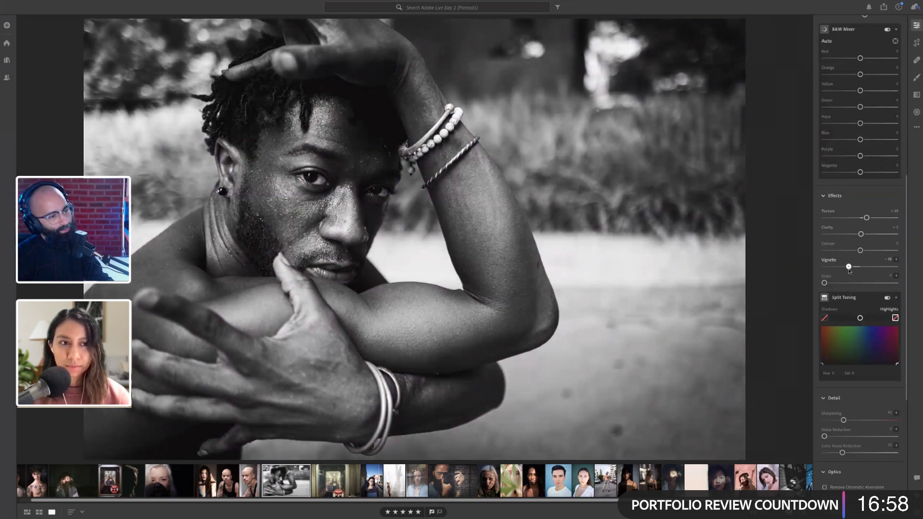
{"action": "key", "text": "f"}
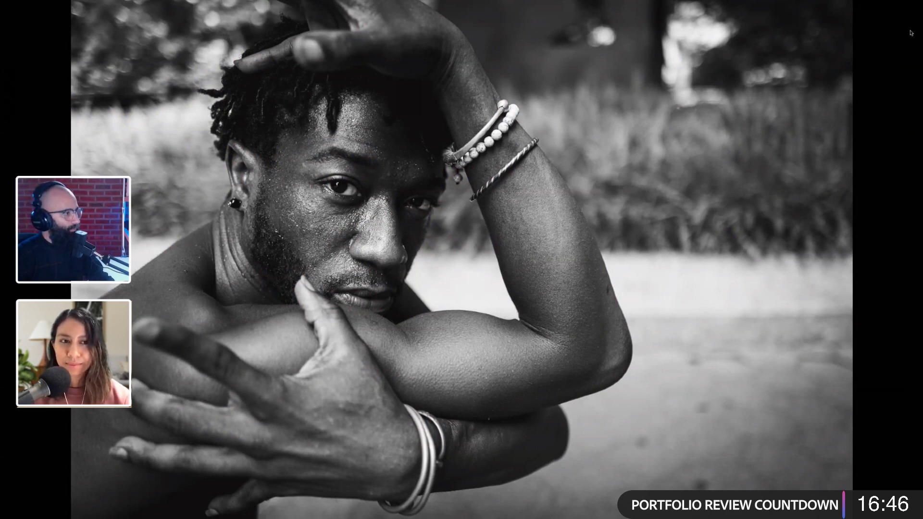
{"action": "left_click", "coordinate": [820, 131]}
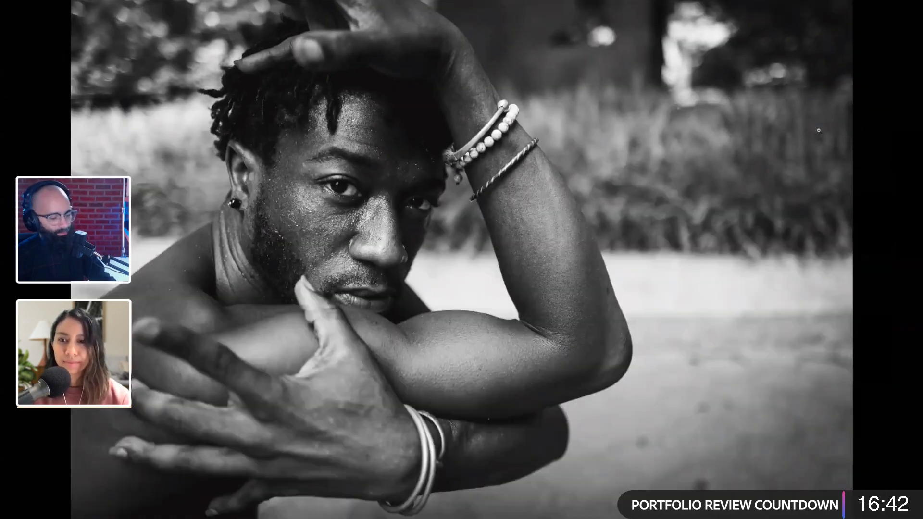
{"action": "key", "text": "f"}
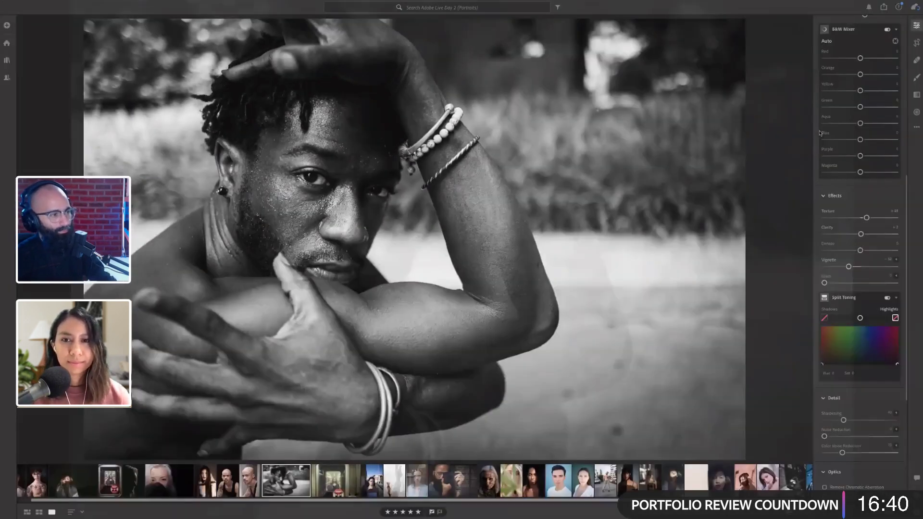
Step: Add a brush adjustment to the man's portrait with Exposure about +0.80, Whites -13 and Texture about +4
{"action": "left_click", "coordinate": [917, 77]}
{"action": "scroll", "coordinate": [374, 172], "scroll_direction": "up", "scroll_amount": 1}
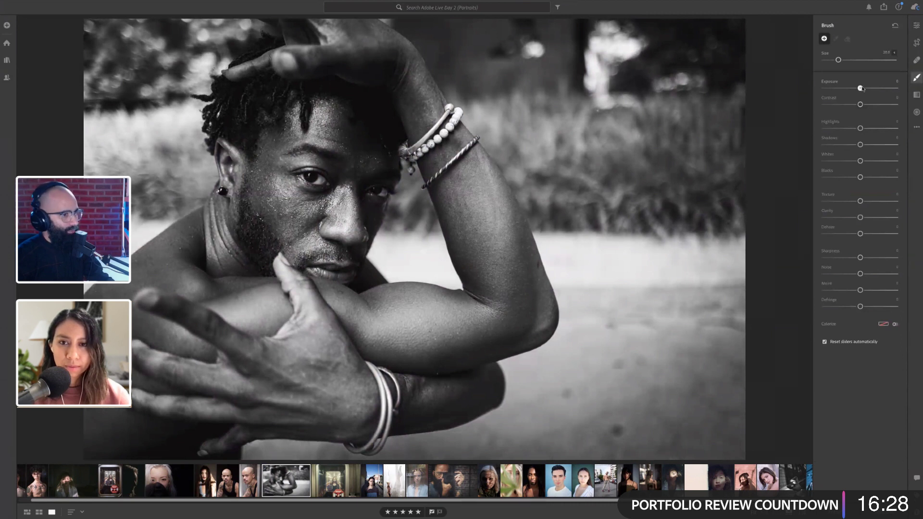
{"action": "left_click_drag", "start_coordinate": [861, 89], "coordinate": [873, 90]}
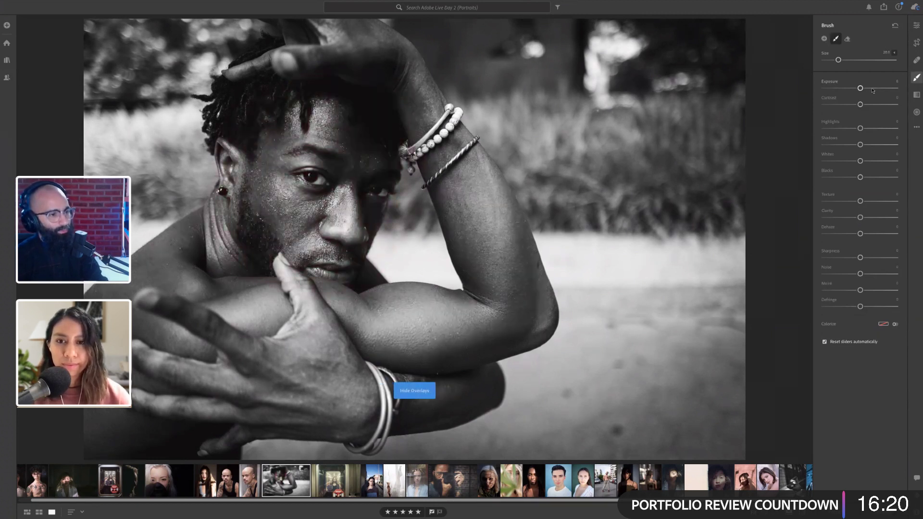
{"action": "left_click", "coordinate": [863, 89]}
{"action": "left_click_drag", "start_coordinate": [863, 89], "coordinate": [868, 91]}
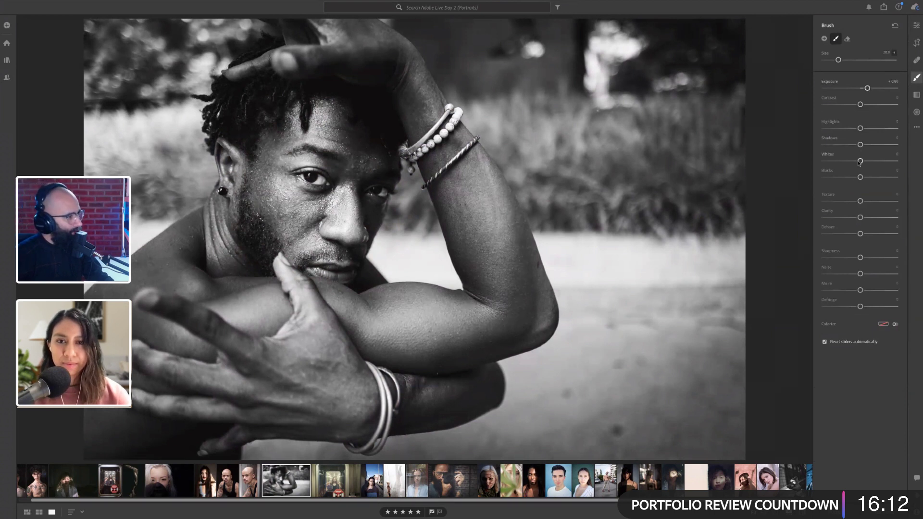
{"action": "left_click_drag", "start_coordinate": [860, 162], "coordinate": [855, 162]}
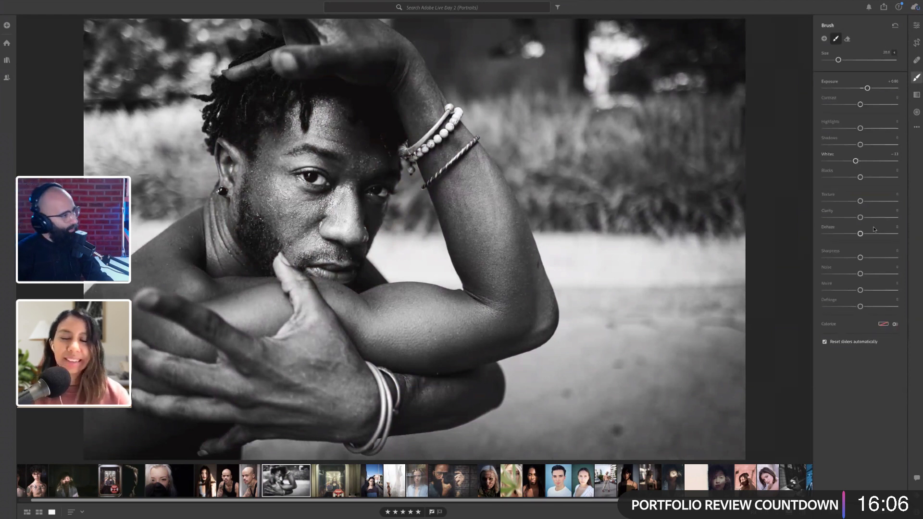
{"action": "left_click_drag", "start_coordinate": [862, 206], "coordinate": [864, 206]}
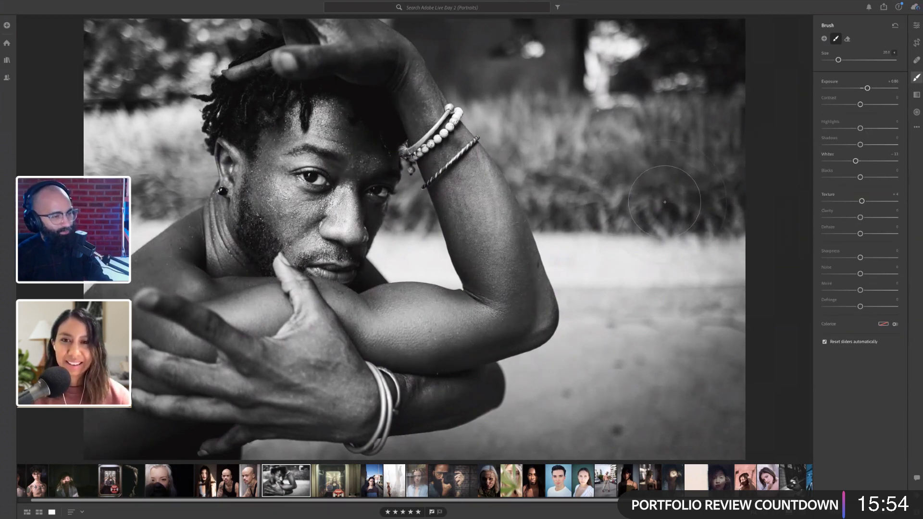
Step: Compare the black-and-white portrait with its original and view the edited version full screen
{"action": "key", "text": "backslash"}
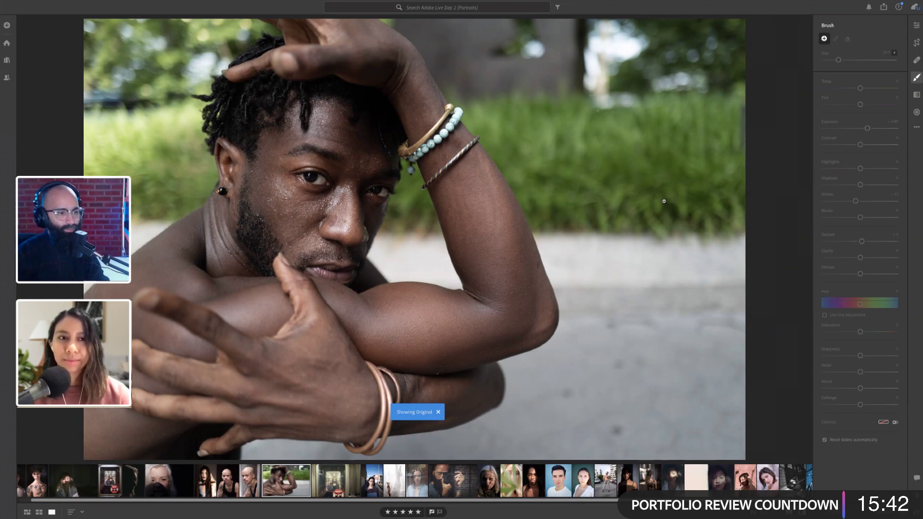
{"action": "key", "text": "backslash"}
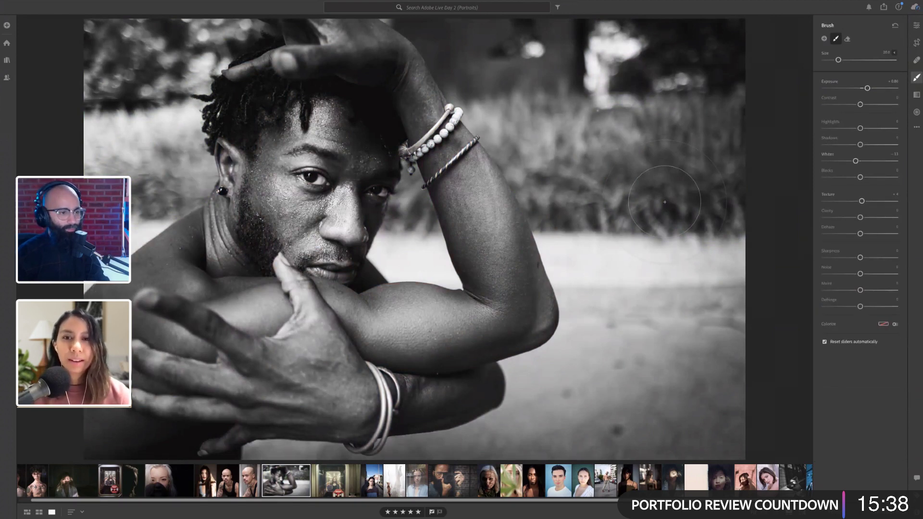
{"action": "key", "text": "f"}
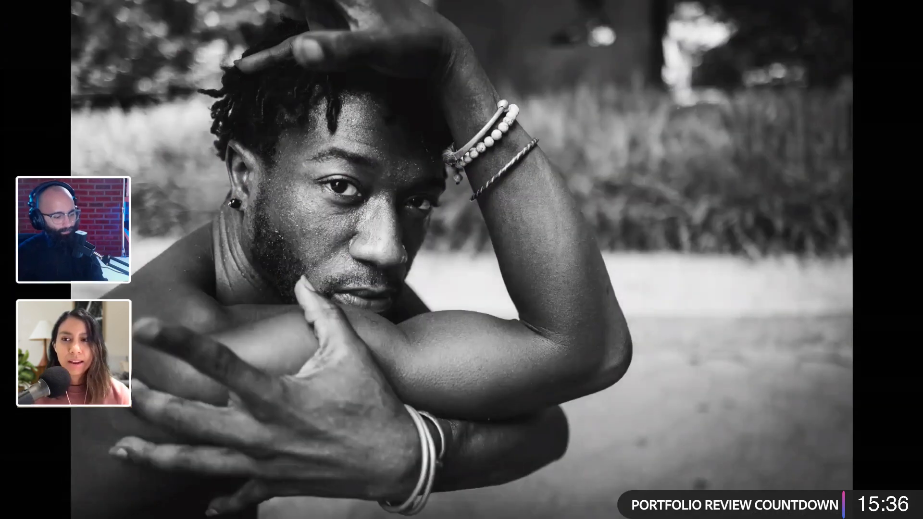
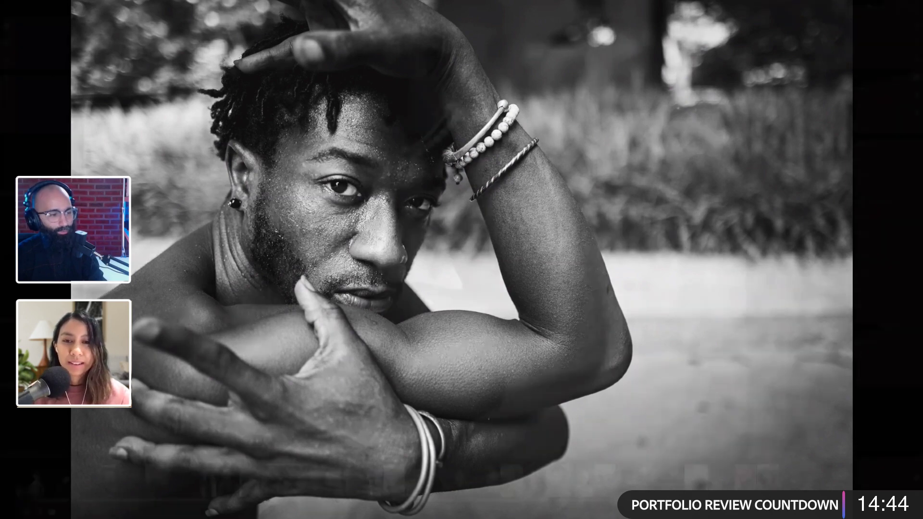
{"action": "key", "text": "f"}
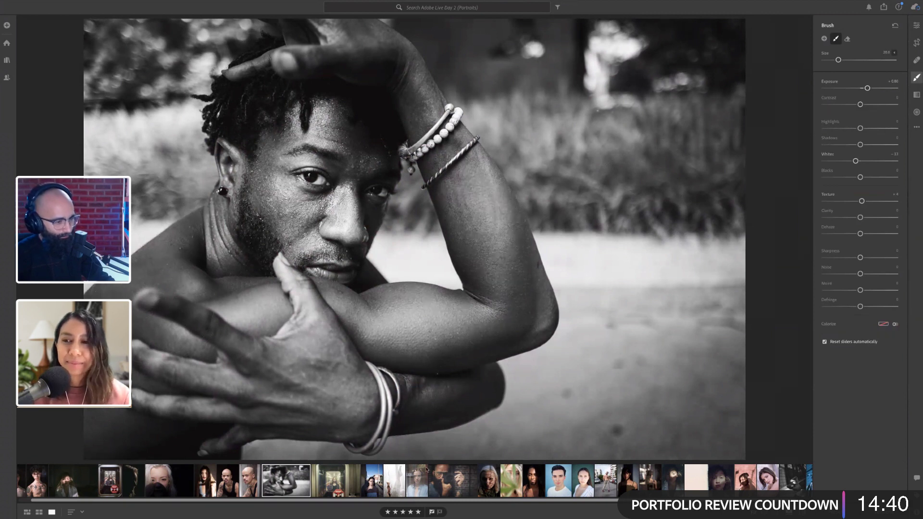
Step: Open the portrait of the woman behind glass and set Exposure to about +0.44 and Highlights to about -40
{"action": "scroll", "coordinate": [521, 481], "scroll_direction": "down", "scroll_amount": 1}
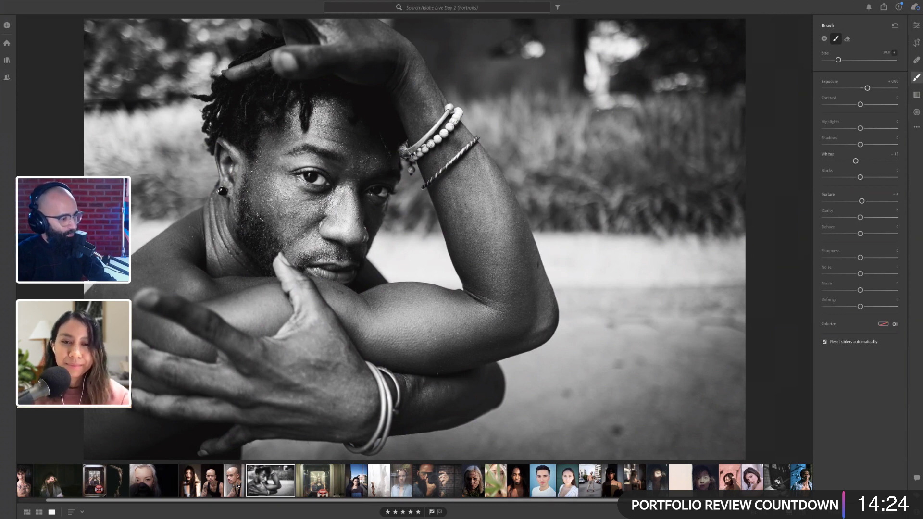
{"action": "left_click", "coordinate": [627, 482]}
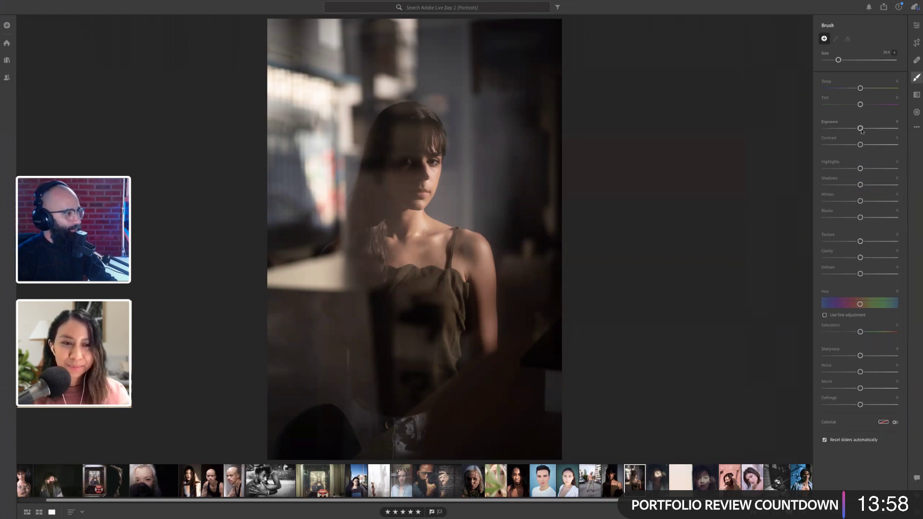
{"action": "left_click", "coordinate": [918, 28]}
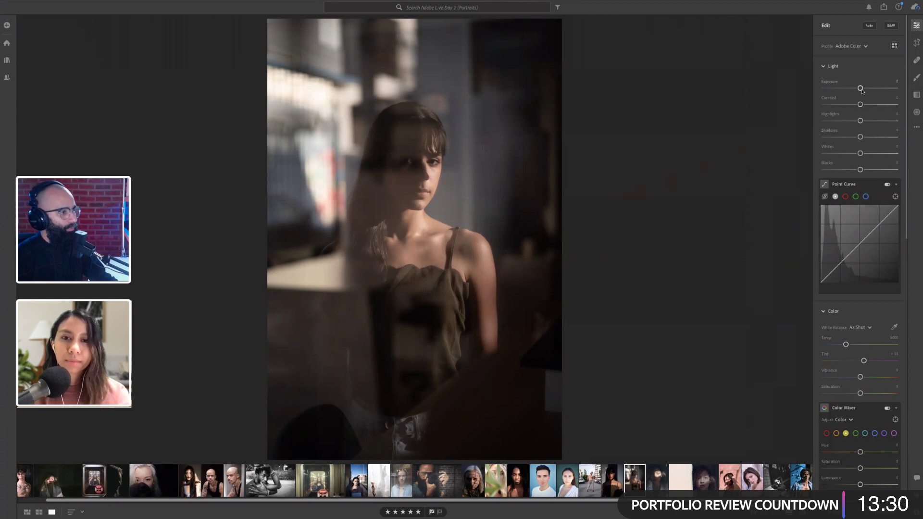
{"action": "left_click_drag", "start_coordinate": [862, 91], "coordinate": [866, 91]}
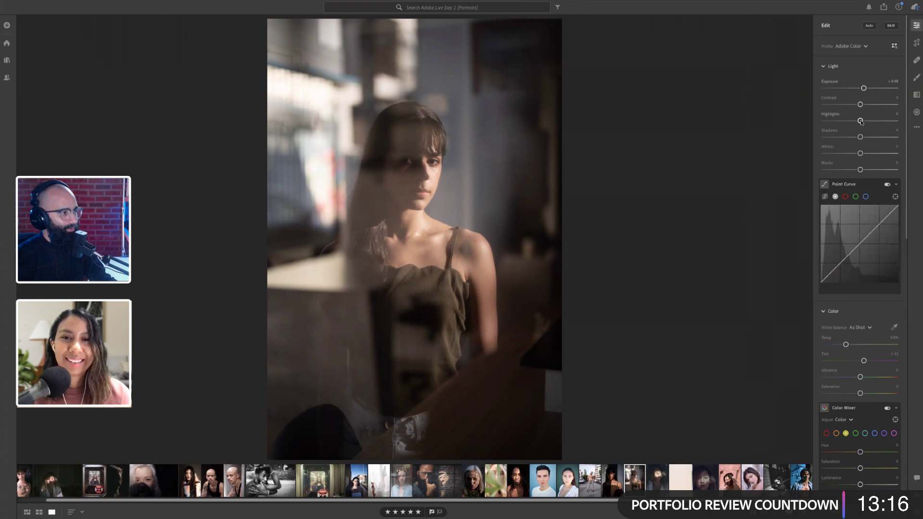
{"action": "left_click_drag", "start_coordinate": [861, 121], "coordinate": [845, 121]}
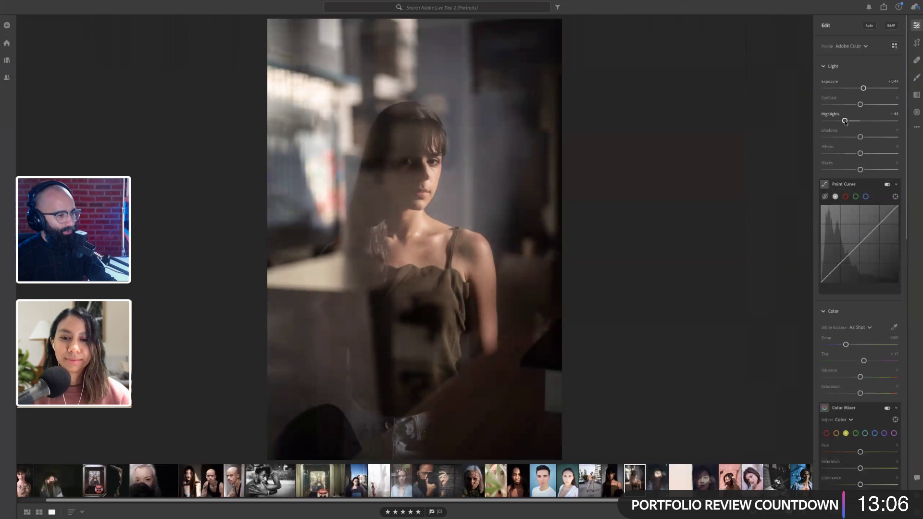
Step: Try darkening the woman's portrait with a lowered point on the RGB curve, and reset all curve channels
{"action": "left_click", "coordinate": [874, 245]}
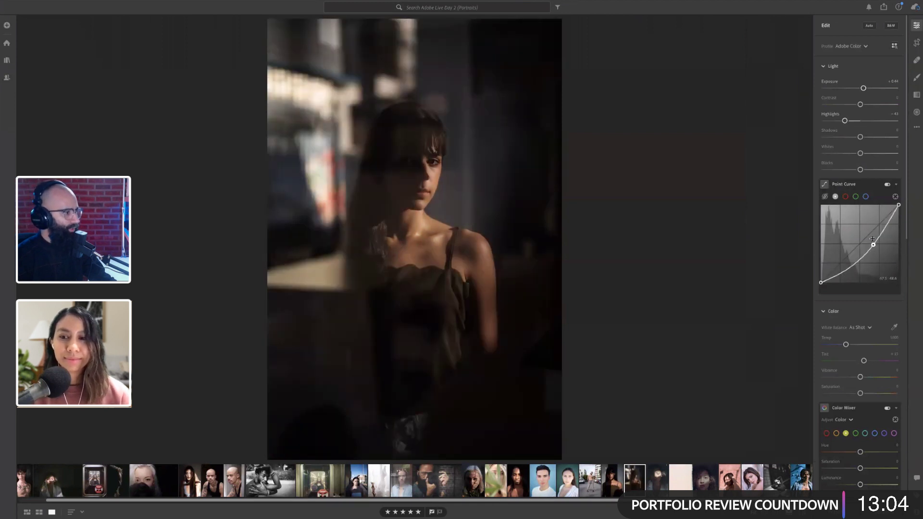
{"action": "double_click", "coordinate": [874, 245]}
{"action": "left_click", "coordinate": [874, 245]}
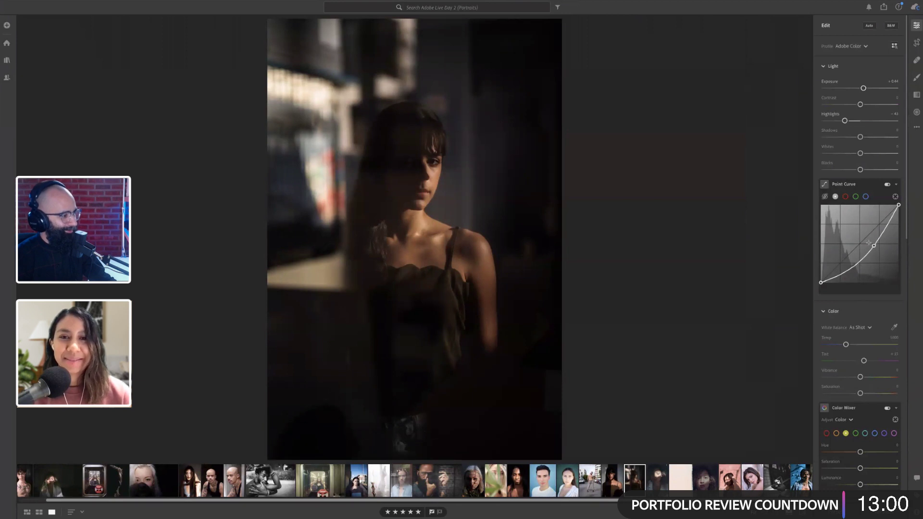
{"action": "right_click", "coordinate": [869, 245]}
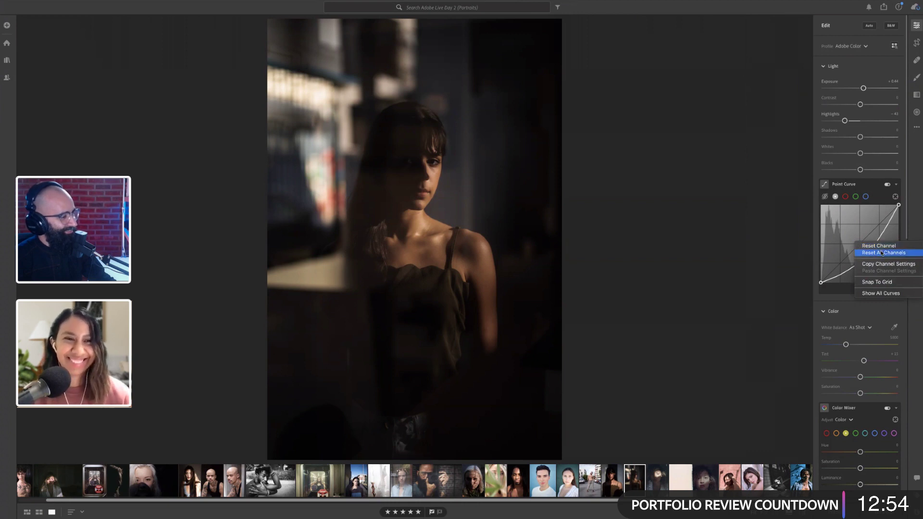
{"action": "left_click", "coordinate": [881, 253]}
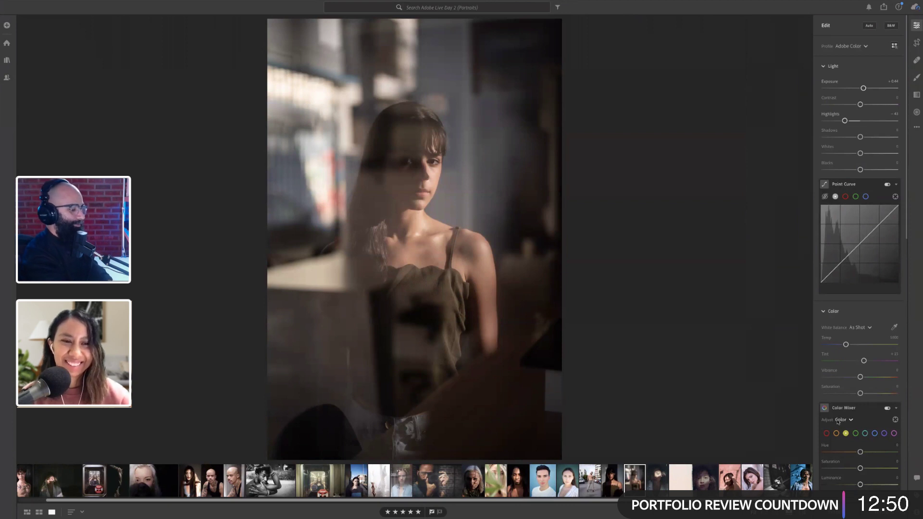
{"action": "scroll", "coordinate": [856, 394], "scroll_direction": "down", "scroll_amount": 10}
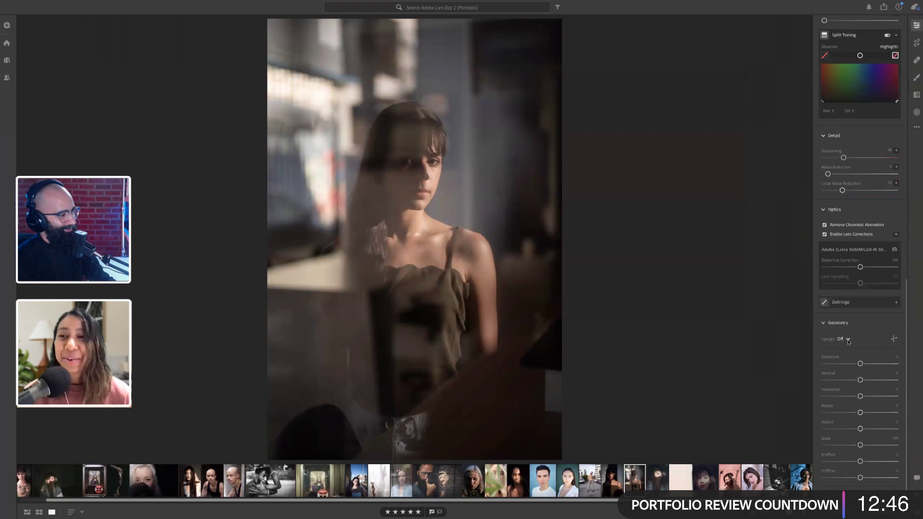
{"action": "scroll", "coordinate": [849, 342], "scroll_direction": "up", "scroll_amount": 2}
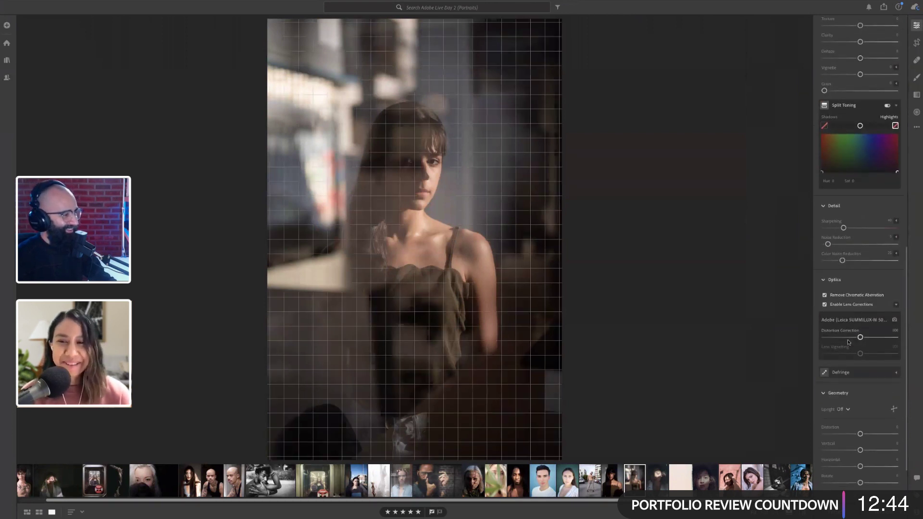
{"action": "scroll", "coordinate": [849, 343], "scroll_direction": "up", "scroll_amount": 1}
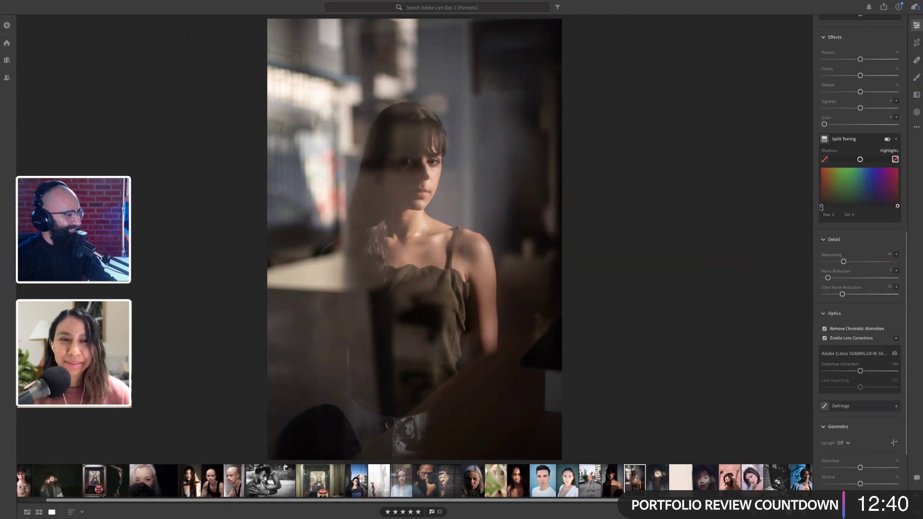
{"action": "left_click", "coordinate": [822, 207]}
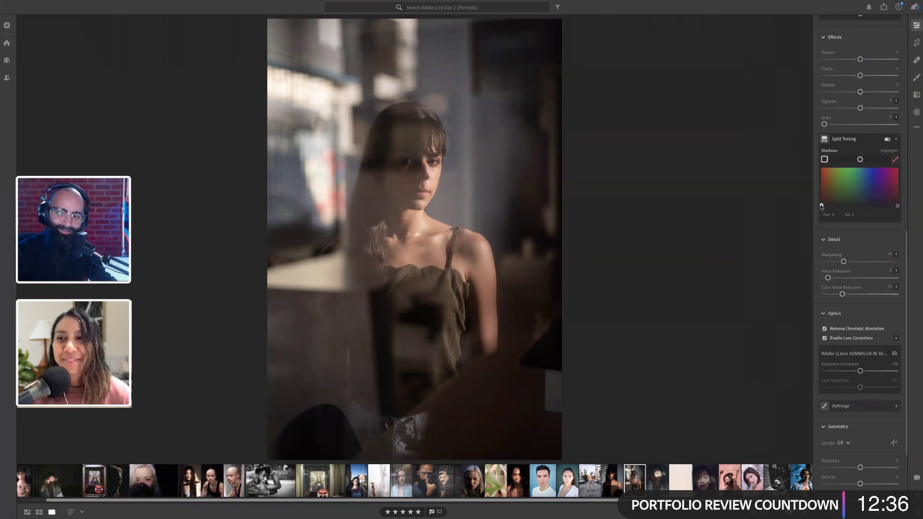
{"action": "left_click_drag", "start_coordinate": [821, 207], "coordinate": [819, 215]}
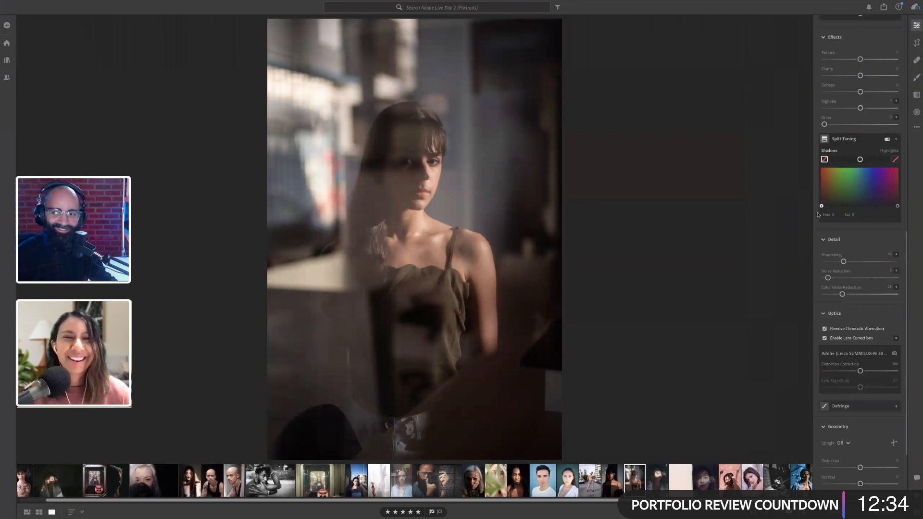
Step: Lower the Blacks of the woman's portrait to about -14 and compare the edit with the original
{"action": "scroll", "coordinate": [852, 249], "scroll_direction": "up", "scroll_amount": 15}
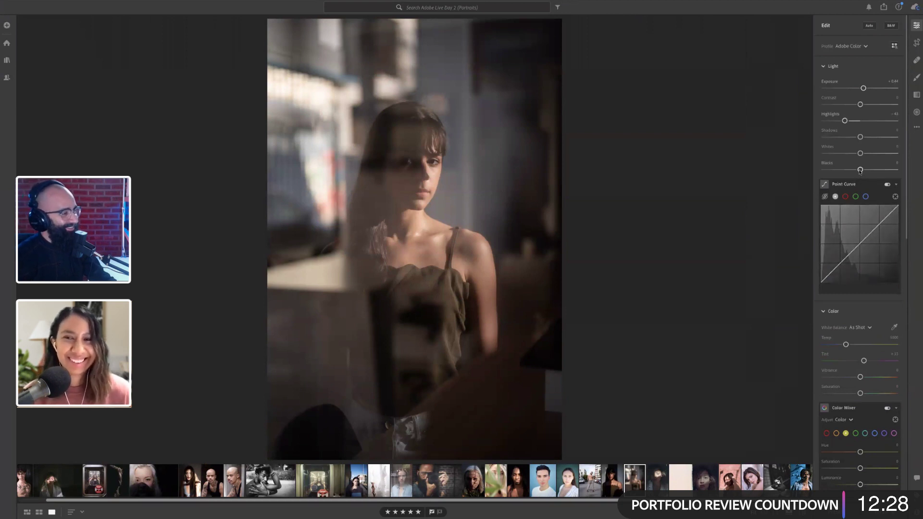
{"action": "left_click_drag", "start_coordinate": [861, 170], "coordinate": [856, 172]}
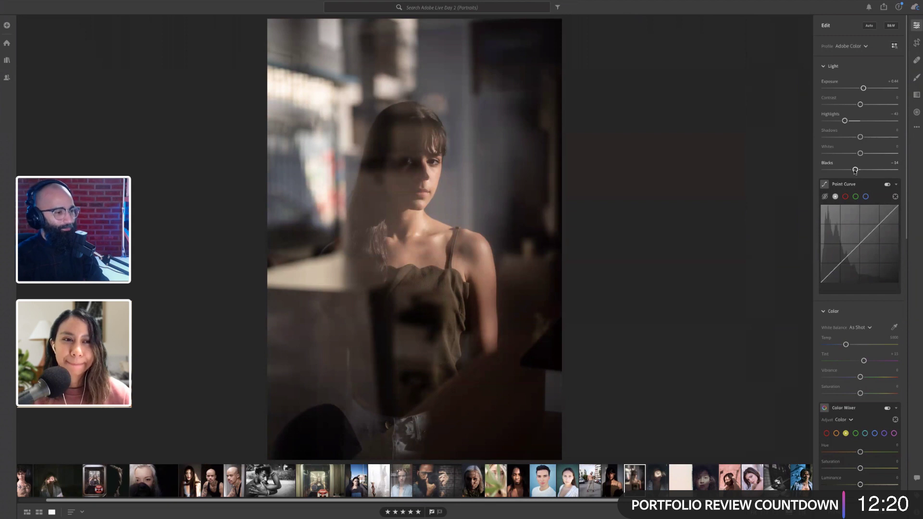
{"action": "key", "text": "backslash"}
{"action": "key", "text": "backslash"}
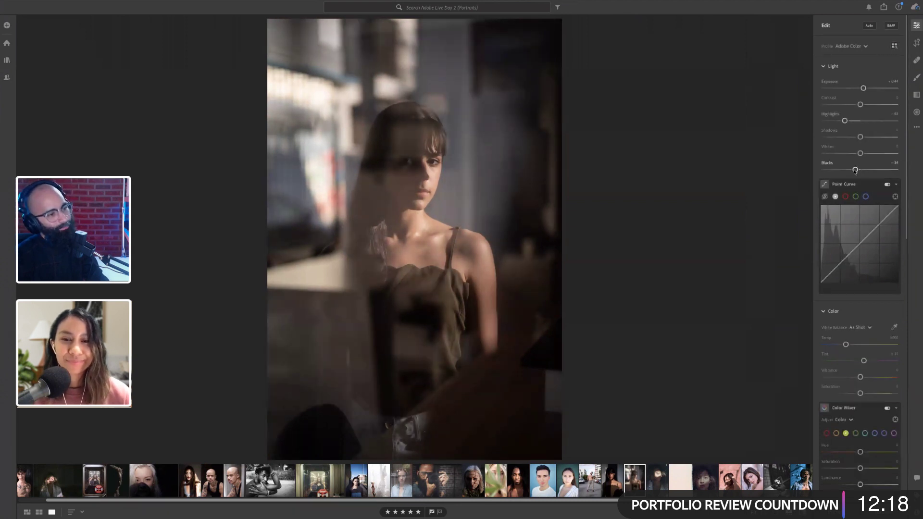
{"action": "key", "text": "backslash"}
{"action": "key", "text": "backslash"}
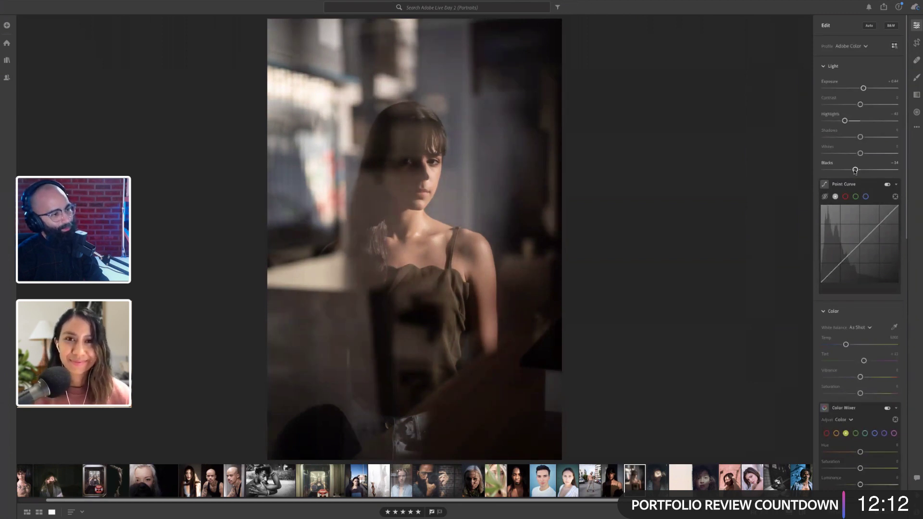
Step: Lift the black point of the RGB curve, shape a gentle S with a lowered shadow point and raised highlight point, and compare with the original
{"action": "key", "text": "backslash"}
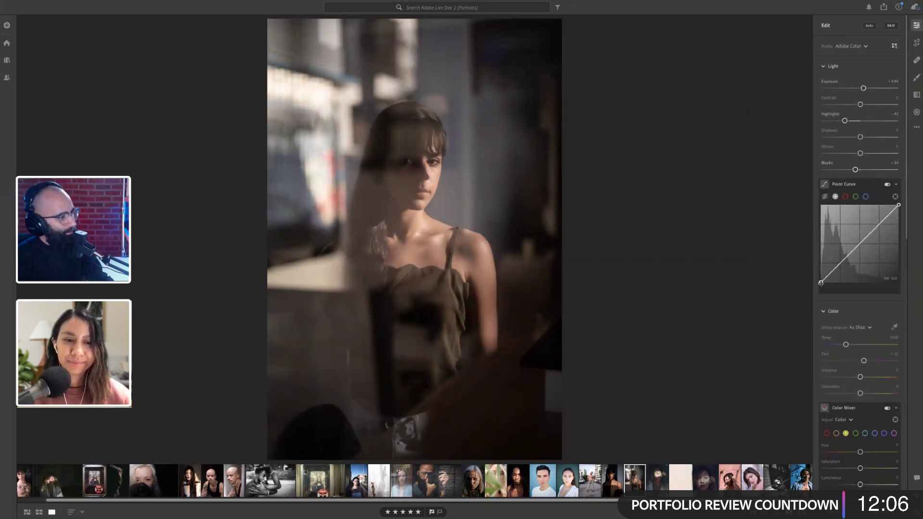
{"action": "left_click_drag", "start_coordinate": [822, 283], "coordinate": [810, 280]}
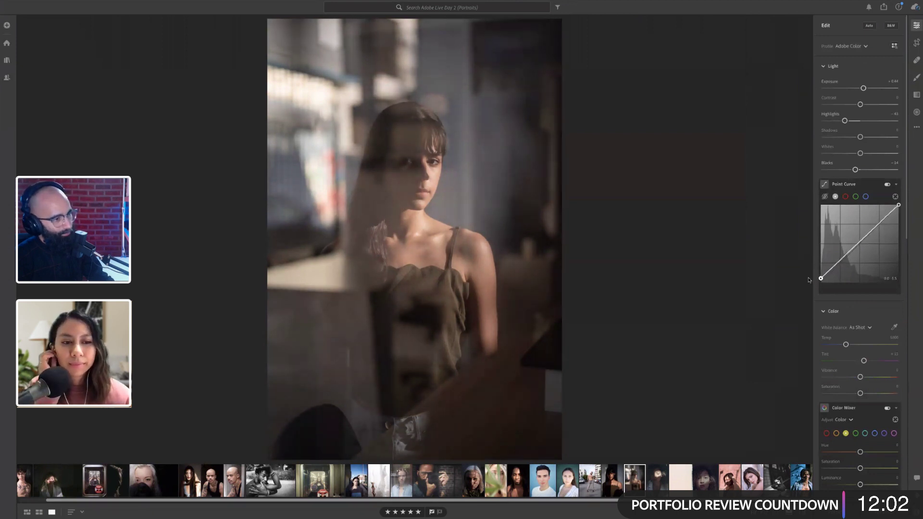
{"action": "left_click", "coordinate": [839, 260]}
{"action": "left_click_drag", "start_coordinate": [840, 262], "coordinate": [841, 263]}
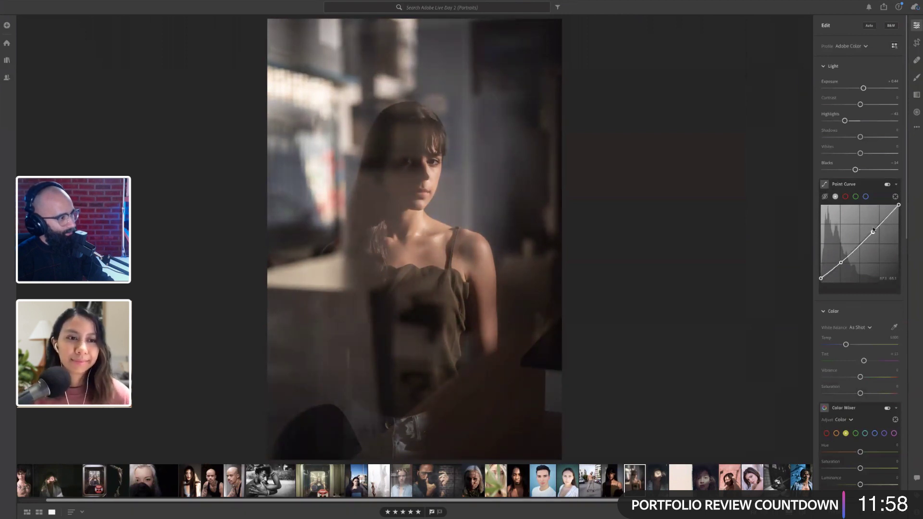
{"action": "left_click_drag", "start_coordinate": [874, 230], "coordinate": [875, 229]}
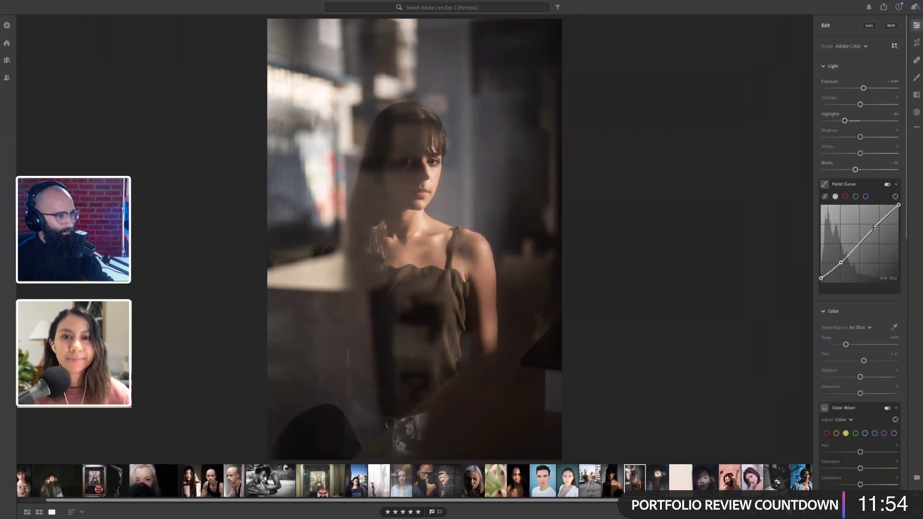
{"action": "key", "text": "backslash"}
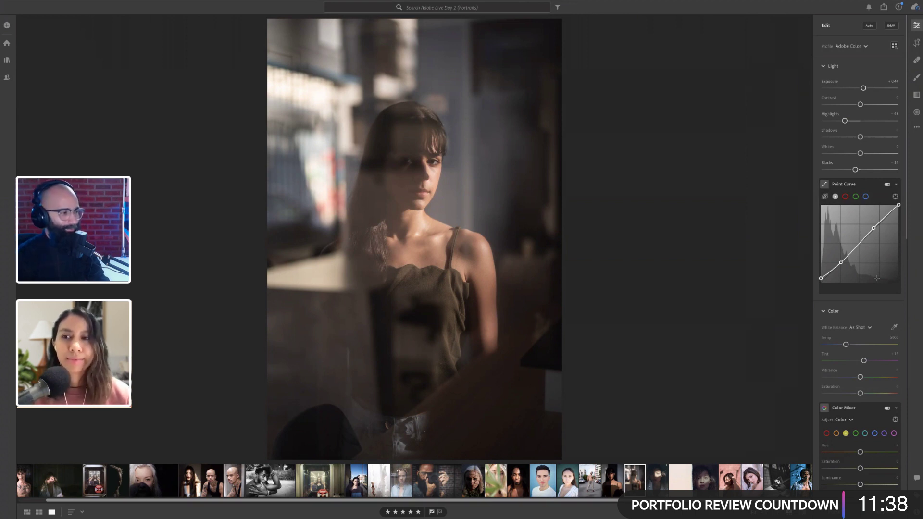
{"action": "key", "text": "backslash"}
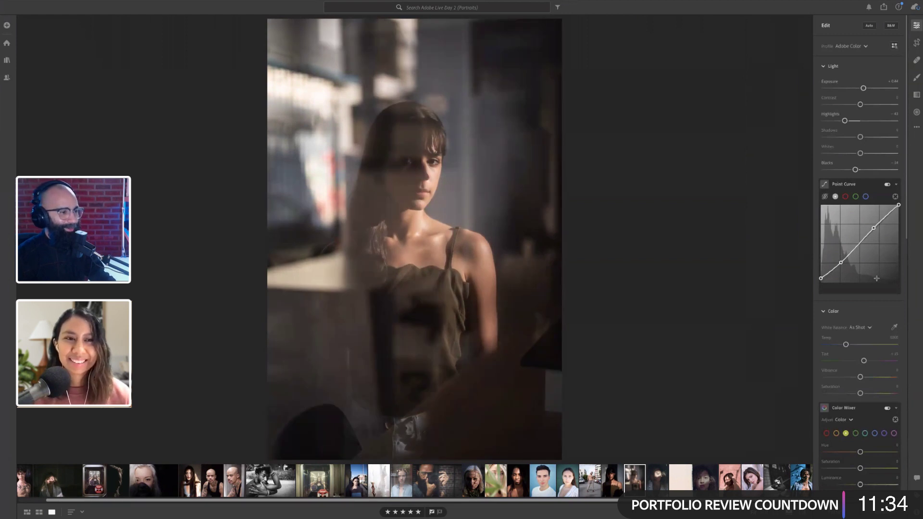
Step: Set the portrait's Texture to about +8 and its Vignette to about -10
{"action": "scroll", "coordinate": [877, 279], "scroll_direction": "down", "scroll_amount": 3}
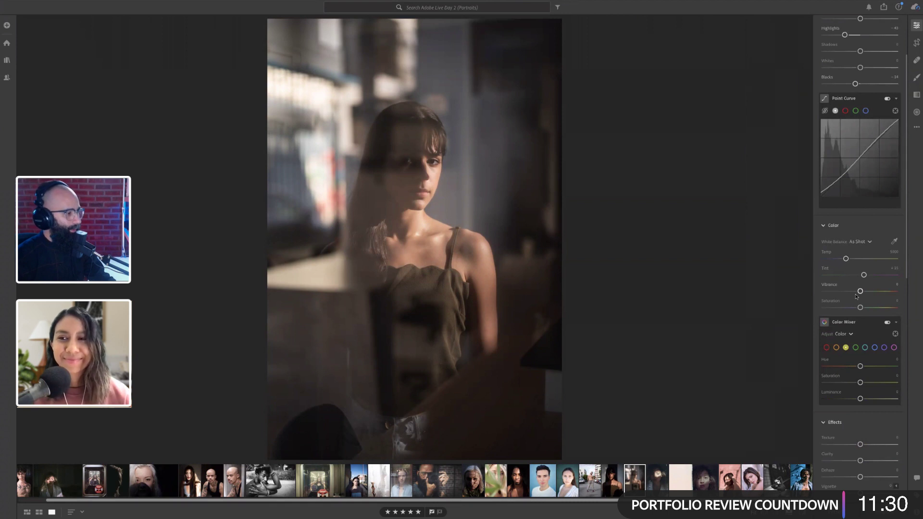
{"action": "scroll", "coordinate": [857, 296], "scroll_direction": "down", "scroll_amount": 5}
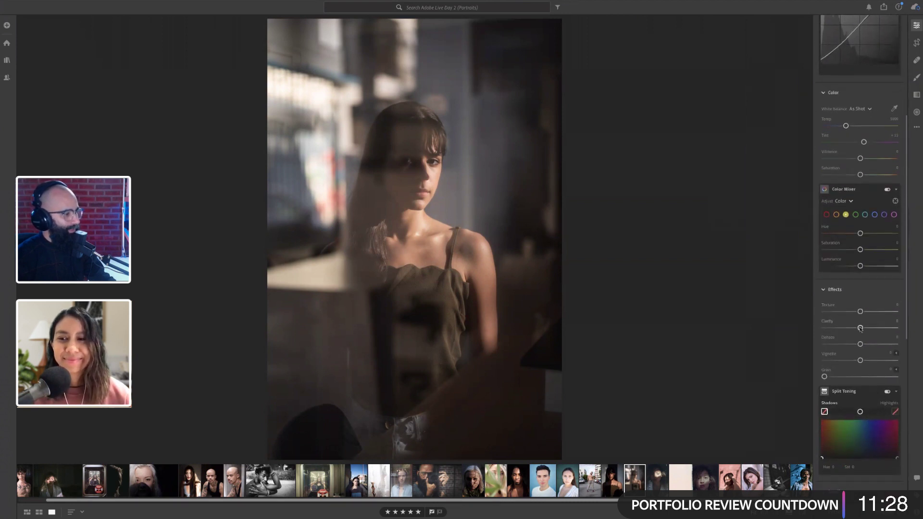
{"action": "left_click_drag", "start_coordinate": [860, 311], "coordinate": [864, 313]}
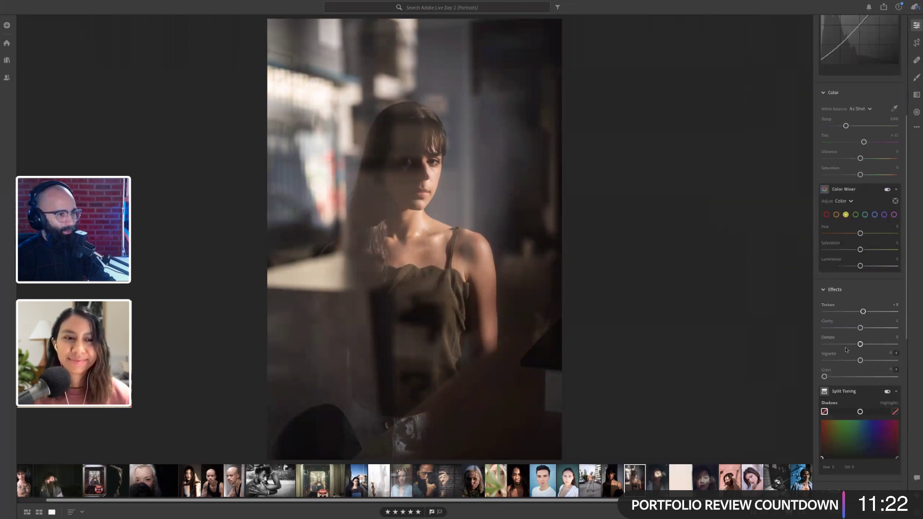
{"action": "scroll", "coordinate": [858, 336], "scroll_direction": "down", "scroll_amount": 3}
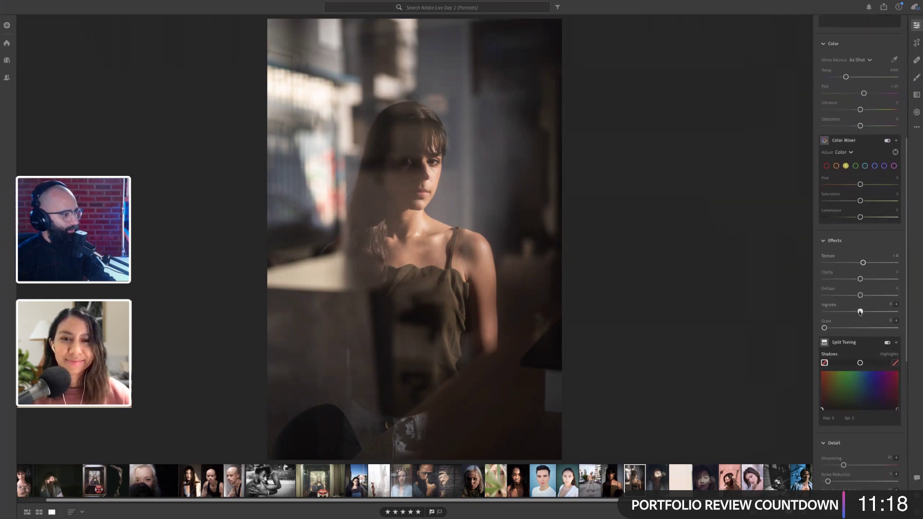
{"action": "left_click_drag", "start_coordinate": [860, 312], "coordinate": [856, 313]}
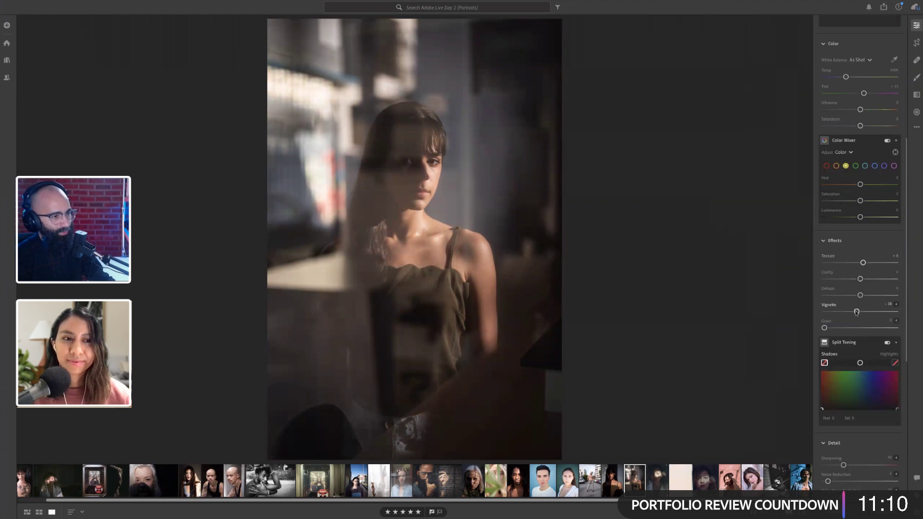
Step: Tint the shadows a subtle warm orange with Split Toning at about Hue 20 and Saturation 7
{"action": "scroll", "coordinate": [857, 313], "scroll_direction": "down", "scroll_amount": 2}
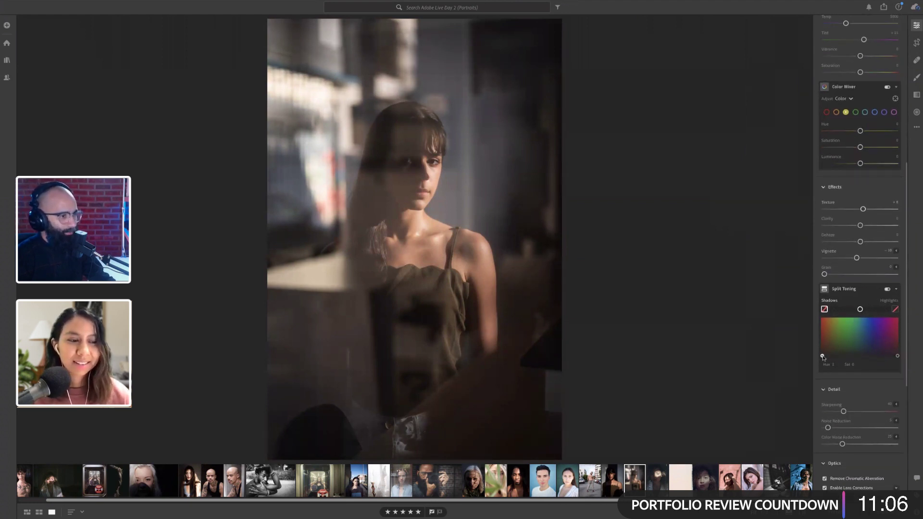
{"action": "left_click_drag", "start_coordinate": [824, 357], "coordinate": [825, 357]}
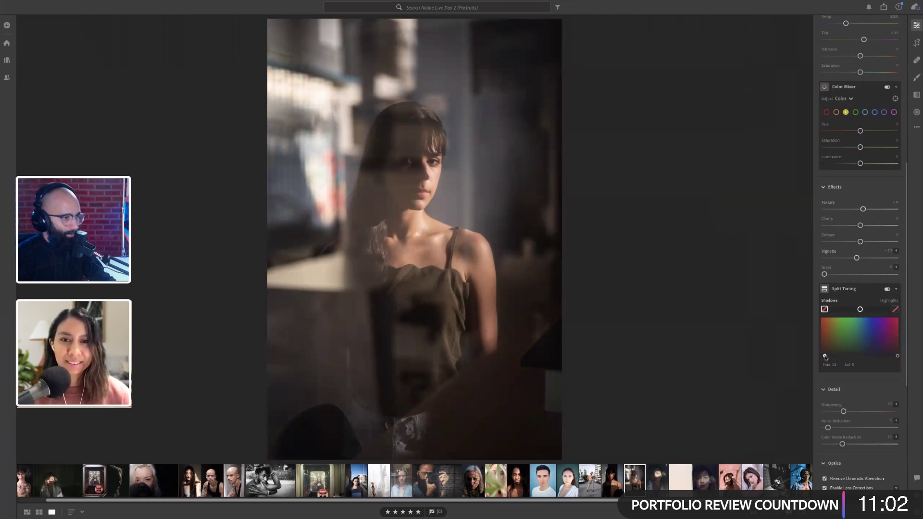
{"action": "left_click", "coordinate": [825, 357]}
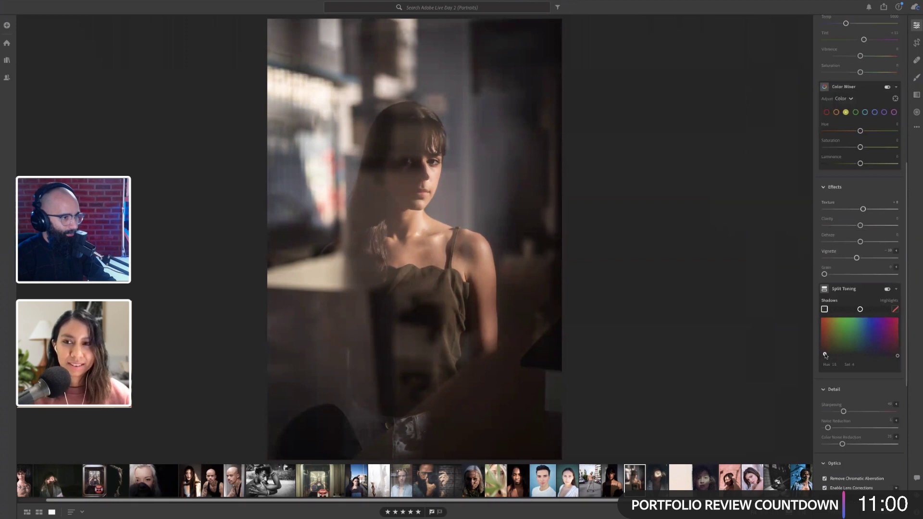
{"action": "left_click_drag", "start_coordinate": [825, 356], "coordinate": [827, 354]}
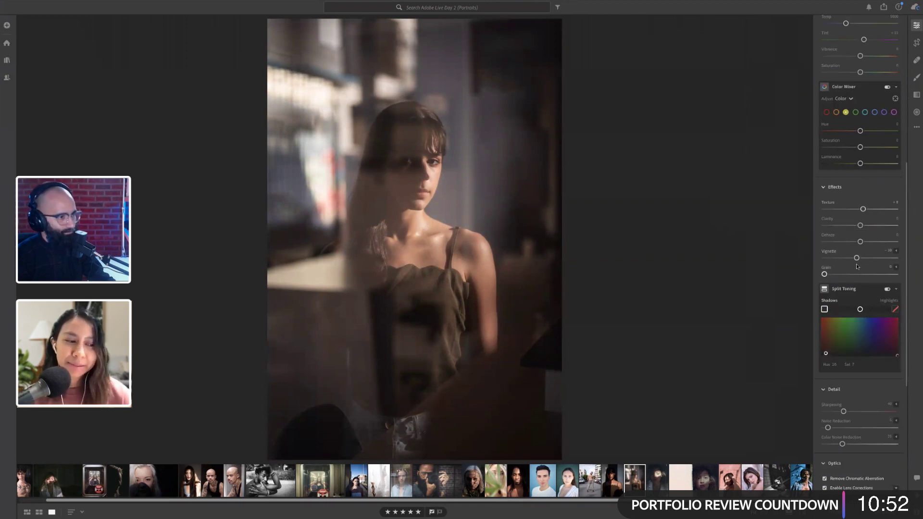
Step: Lower the portrait's Vibrance slightly and its Saturation to about -9, and compare the edit with the original
{"action": "scroll", "coordinate": [857, 262], "scroll_direction": "up", "scroll_amount": 1}
{"action": "scroll", "coordinate": [857, 265], "scroll_direction": "up", "scroll_amount": 4}
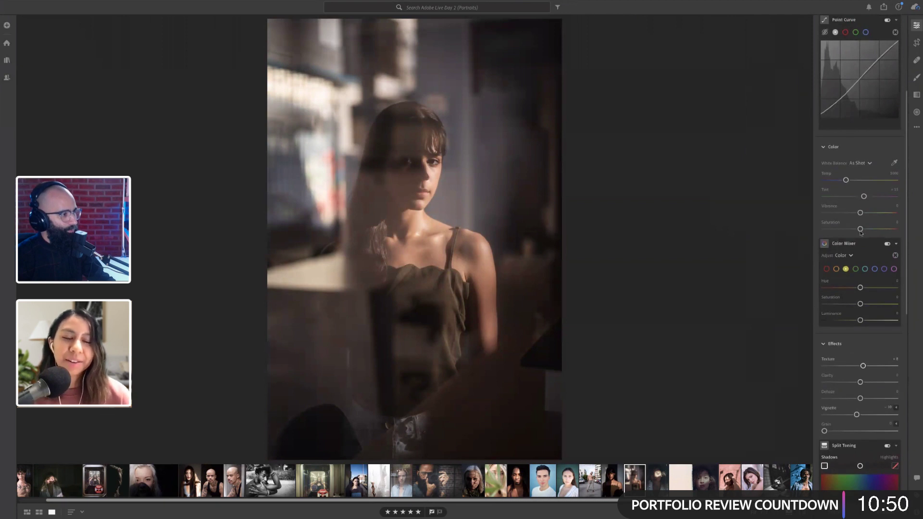
{"action": "left_click_drag", "start_coordinate": [861, 214], "coordinate": [858, 231]}
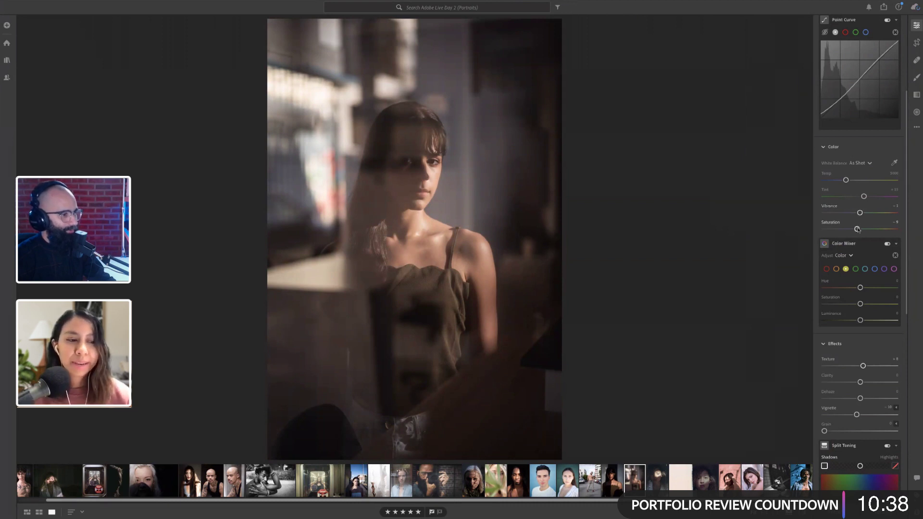
{"action": "scroll", "coordinate": [858, 230], "scroll_direction": "up", "scroll_amount": 4}
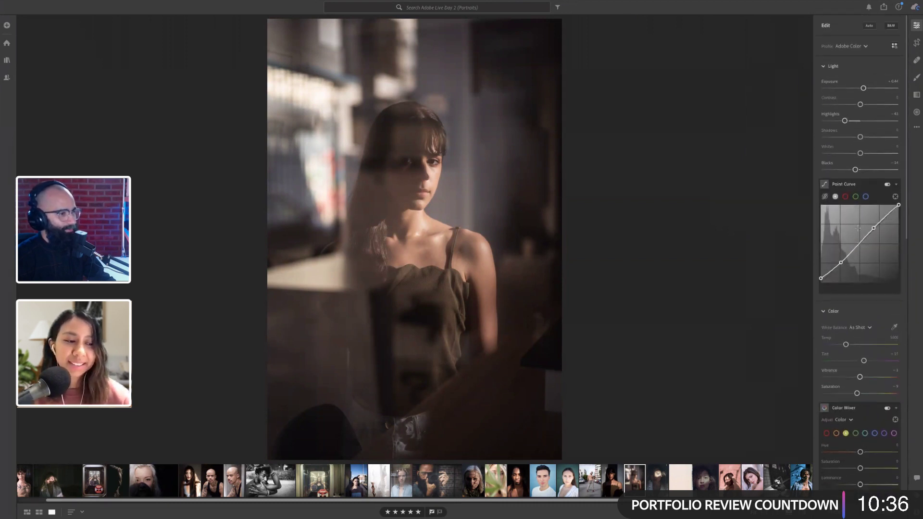
{"action": "key", "text": "backslash"}
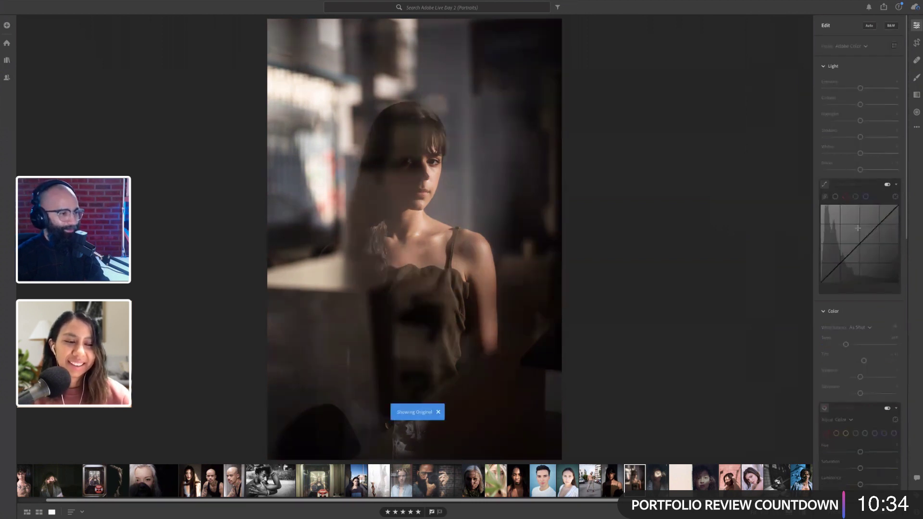
{"action": "key", "text": "backslash"}
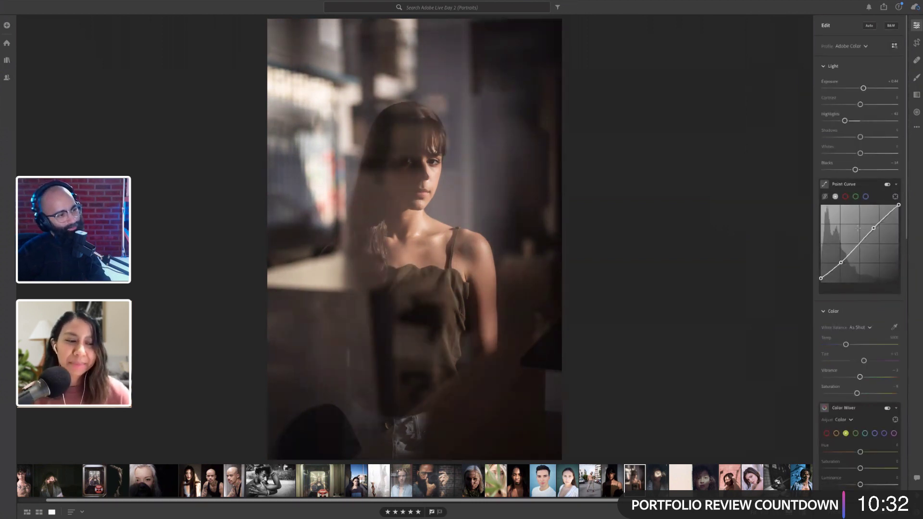
{"action": "key", "text": "backslash"}
{"action": "key", "text": "backslash"}
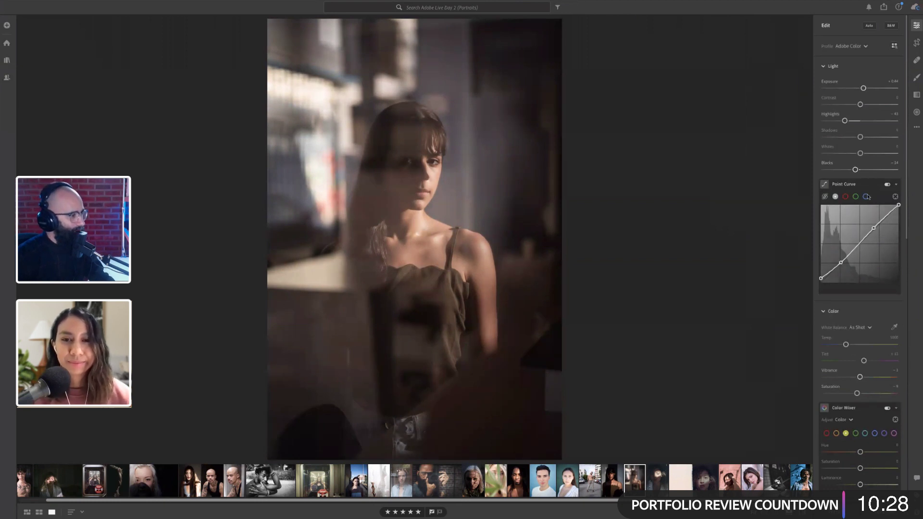
Step: Adjust the blues in the Color Mixer to about Hue +18, Saturation +23 and Luminance -12, and try shifting the aqua hue
{"action": "scroll", "coordinate": [873, 356], "scroll_direction": "down", "scroll_amount": 2}
{"action": "left_click", "coordinate": [875, 396]}
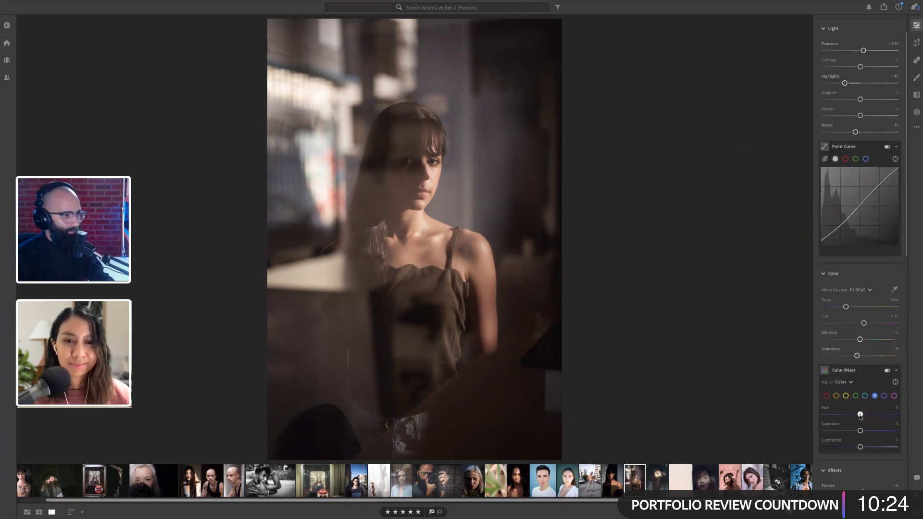
{"action": "left_click_drag", "start_coordinate": [860, 416], "coordinate": [857, 453]}
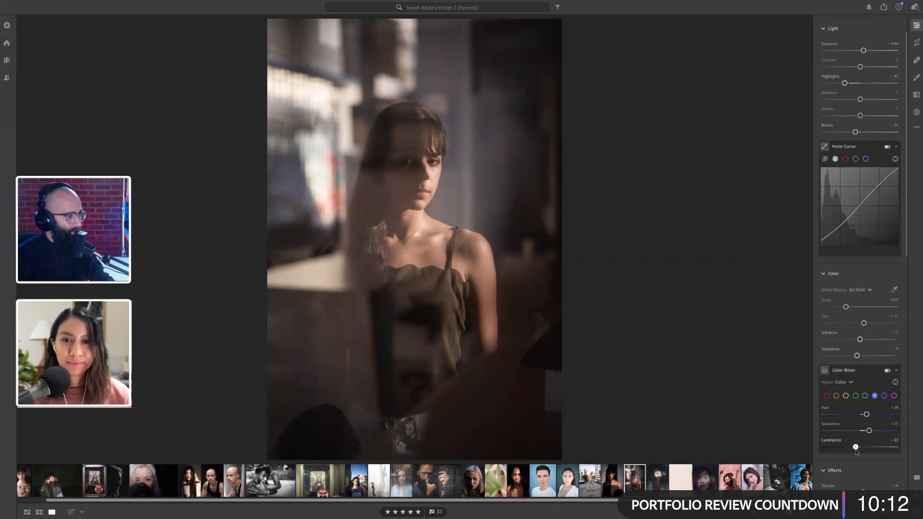
{"action": "left_click", "coordinate": [865, 396]}
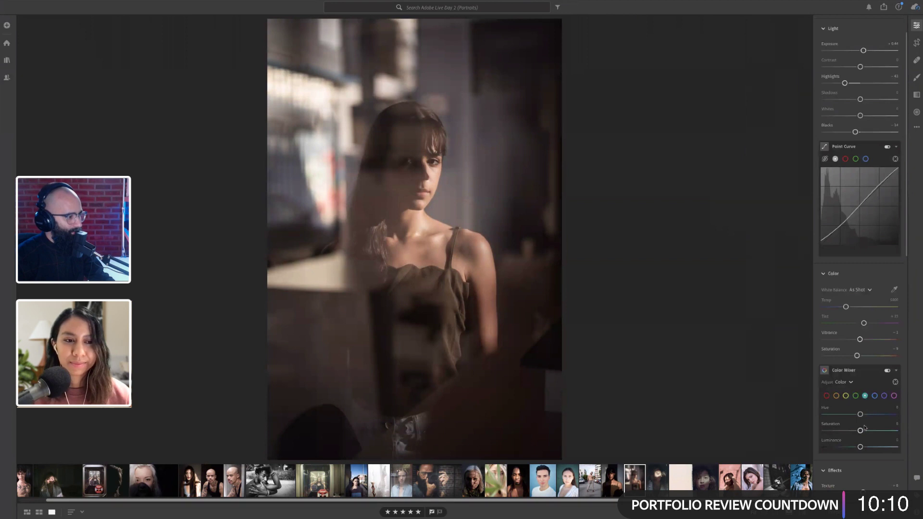
{"action": "mouse_move", "coordinate": [861, 416]}
{"action": "left_mouse_down"}
{"action": "mouse_move", "coordinate": [889, 417]}
{"action": "mouse_move", "coordinate": [790, 428]}
{"action": "mouse_move", "coordinate": [869, 416]}
{"action": "left_mouse_up"}
Step: Set the Color Mixer purples to about Hue -80, Saturation +43 and Luminance -60, and leave the magenta hue at its default
{"action": "left_click", "coordinate": [885, 396]}
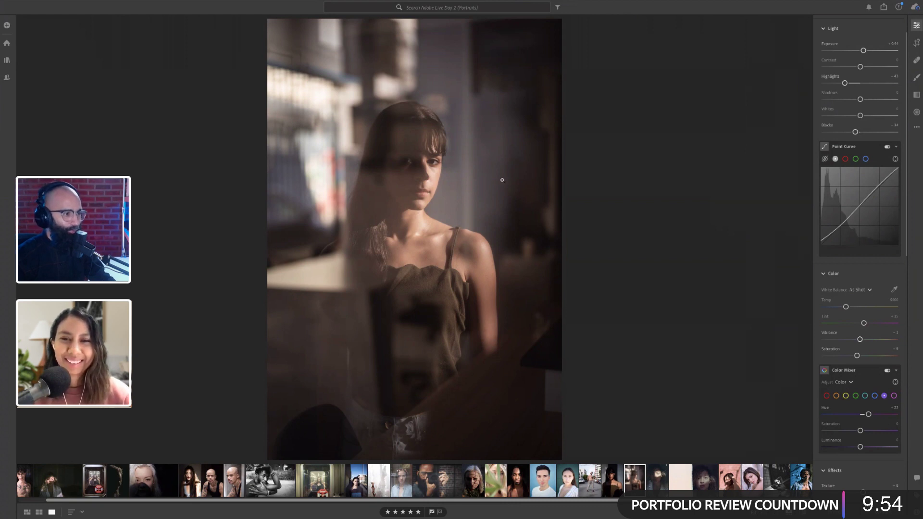
{"action": "left_click_drag", "start_coordinate": [859, 432], "coordinate": [838, 448]}
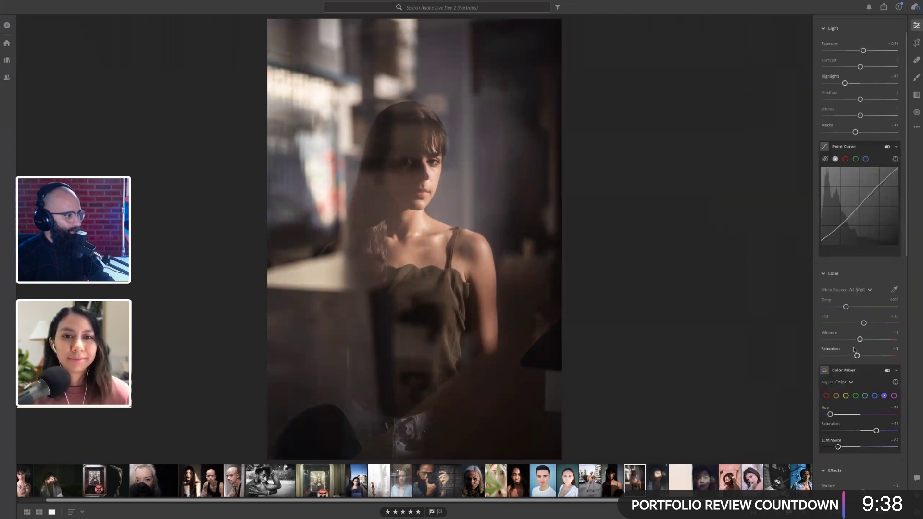
{"action": "left_click", "coordinate": [892, 397]}
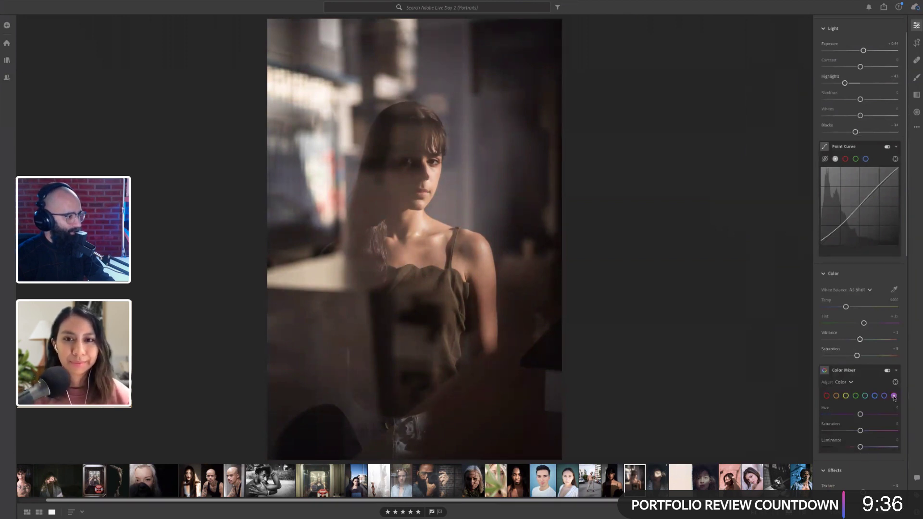
{"action": "double_click", "coordinate": [864, 416]}
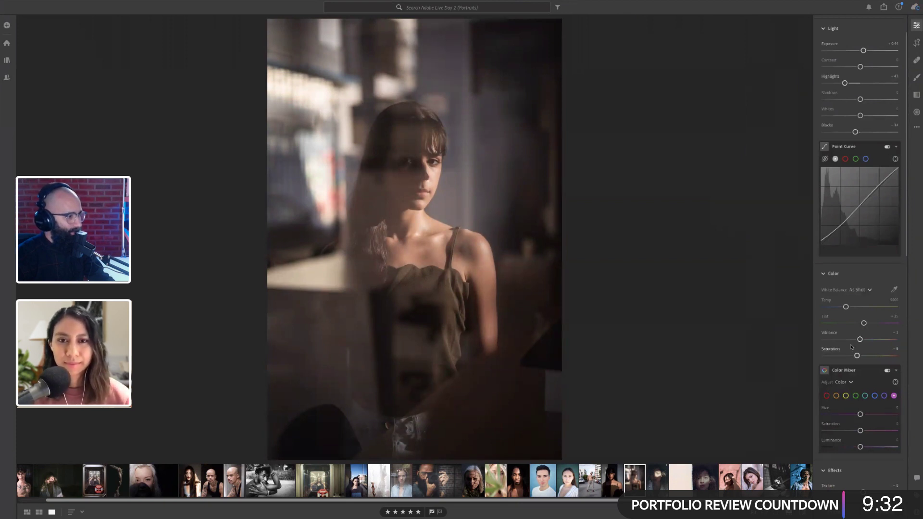
Step: Add a highlight point and a slightly lowered shadow point to the blue channel curve, and compare with the original
{"action": "left_click", "coordinate": [866, 158]}
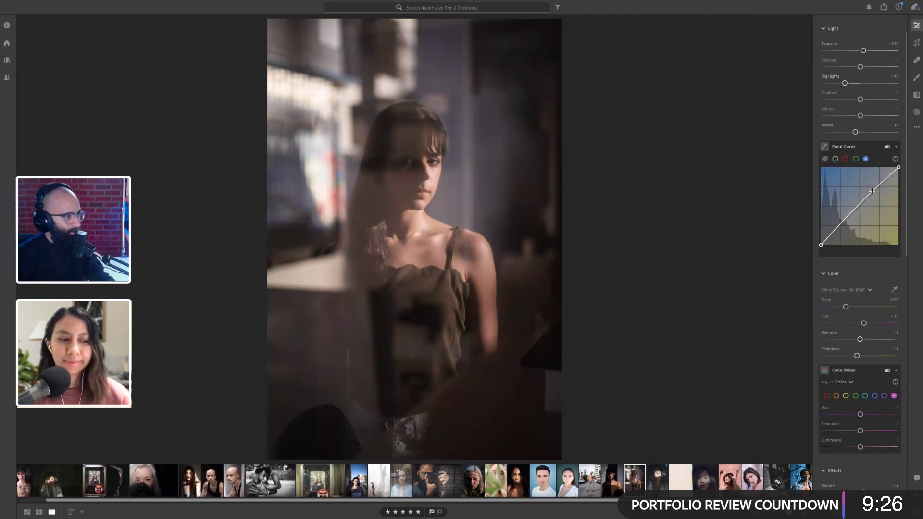
{"action": "left_click_drag", "start_coordinate": [846, 218], "coordinate": [847, 221]}
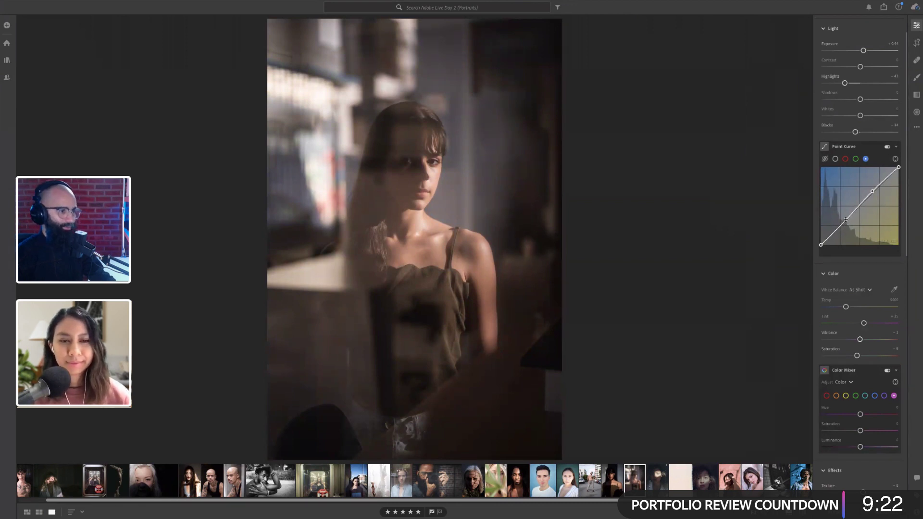
{"action": "key", "text": "backslash"}
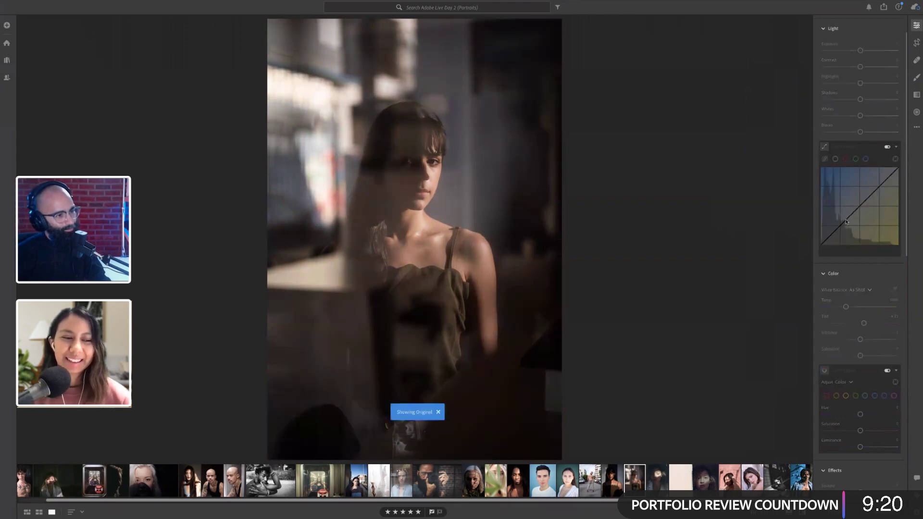
{"action": "key", "text": "backslash"}
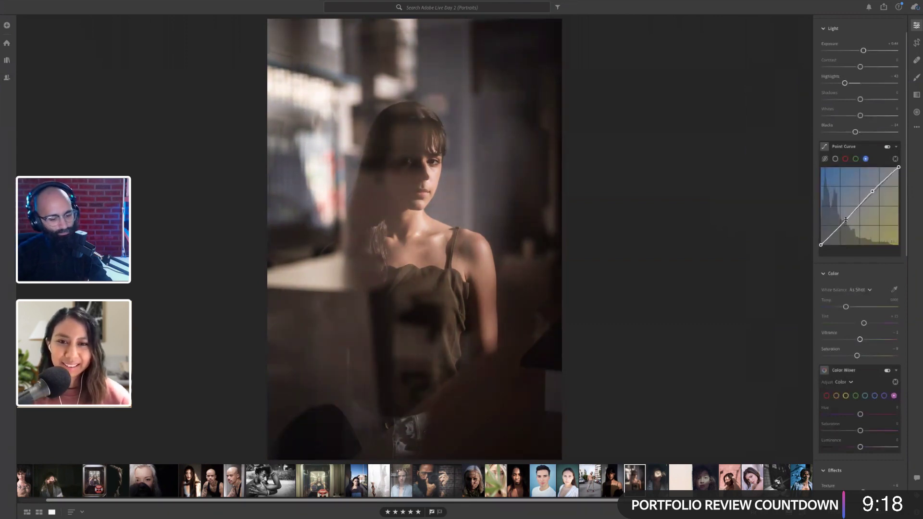
Step: View the portrait full screen and compare the edited version with the original
{"action": "key", "text": "f"}
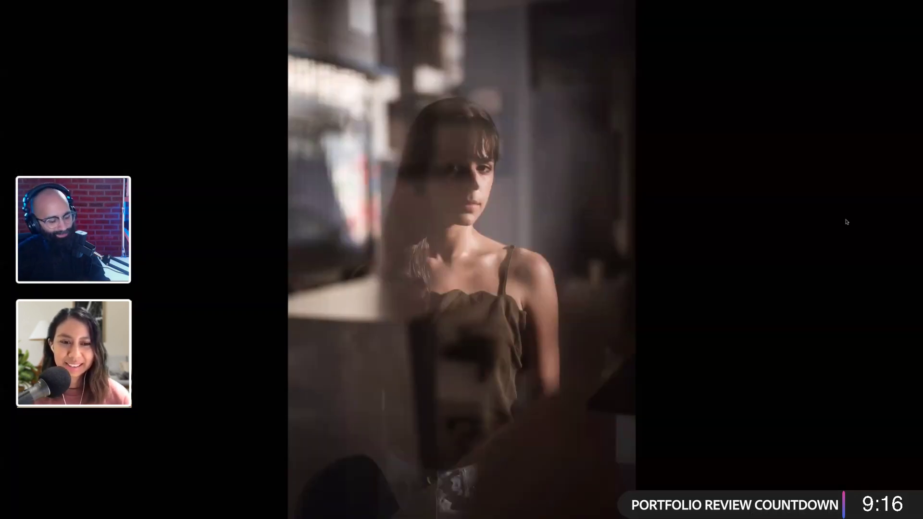
{"action": "key", "text": "backslash"}
{"action": "key", "text": "backslash"}
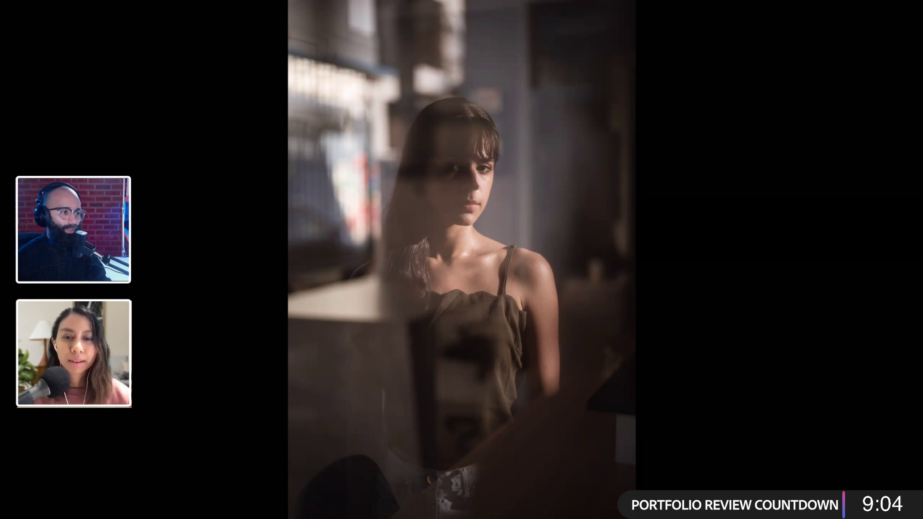
{"action": "key", "text": "backslash"}
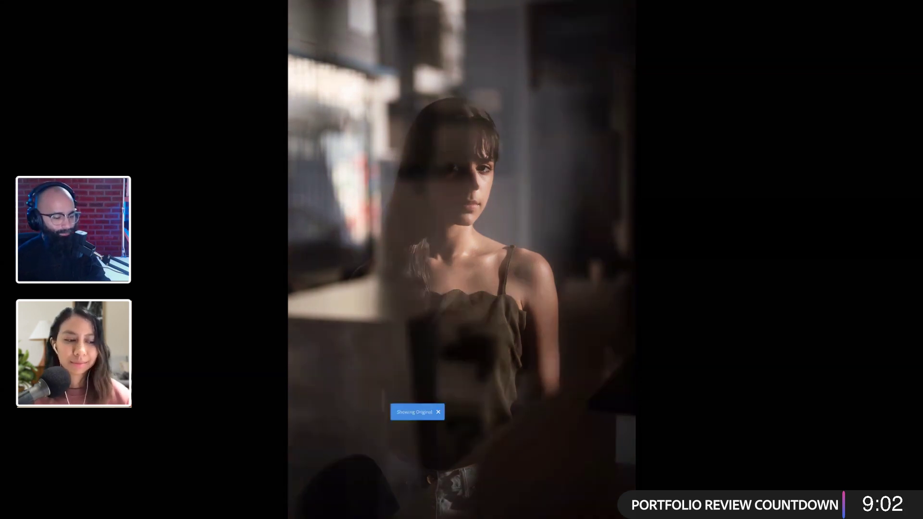
Step: Leave the full-screen comparison, lower the overall Saturation to about -14 and strengthen the Vignette to about -17
{"action": "key", "text": "backslash"}
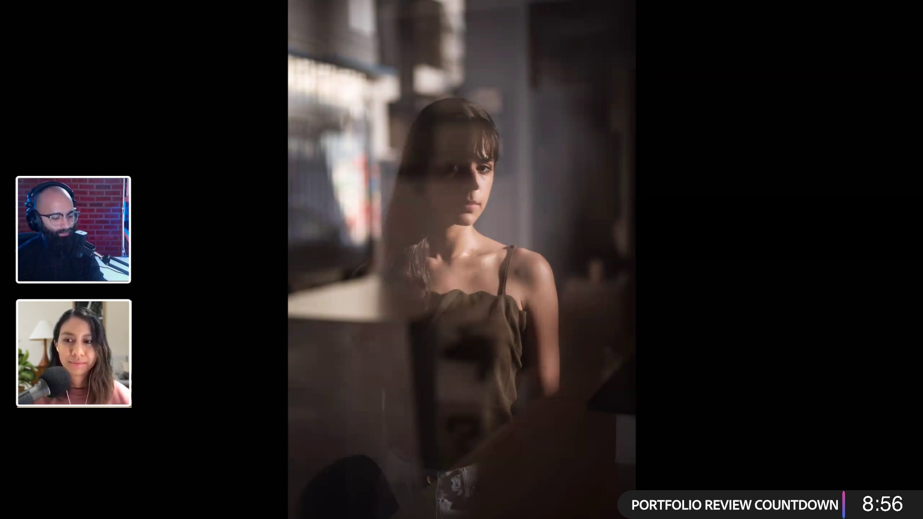
{"action": "key", "text": "Escape"}
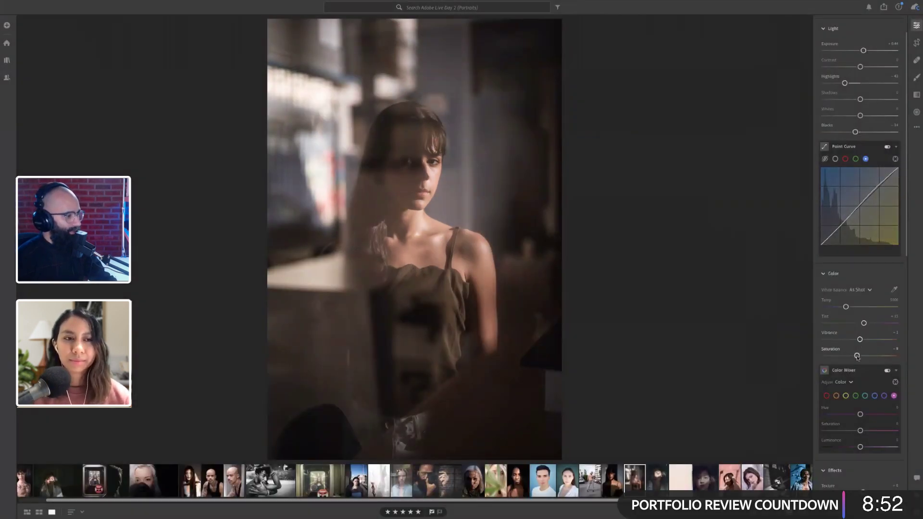
{"action": "left_click_drag", "start_coordinate": [858, 357], "coordinate": [855, 357]}
{"action": "scroll", "coordinate": [855, 359], "scroll_direction": "down", "scroll_amount": 5}
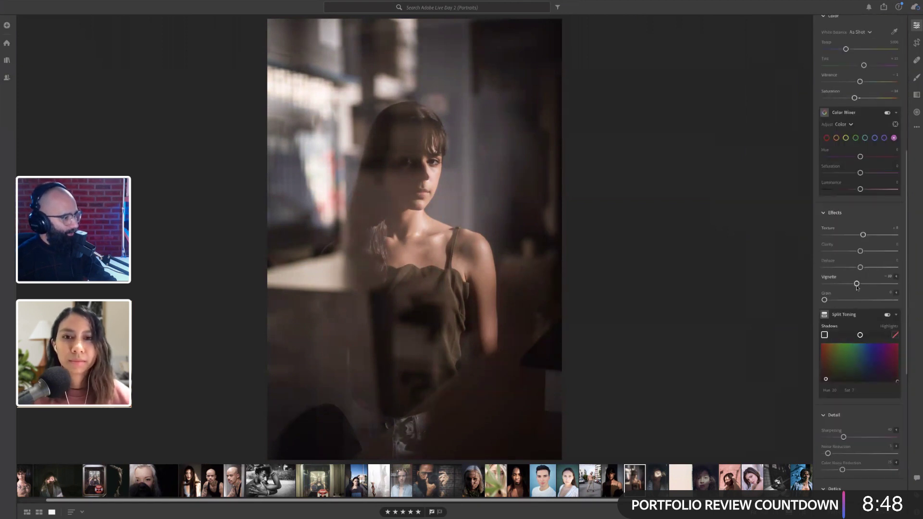
{"action": "left_click_drag", "start_coordinate": [857, 284], "coordinate": [854, 284]}
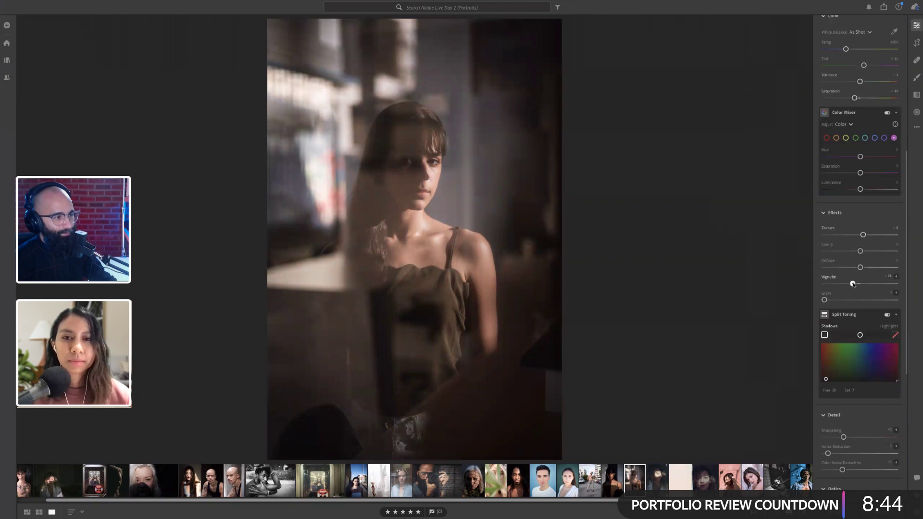
{"action": "left_click_drag", "start_coordinate": [853, 285], "coordinate": [855, 284]}
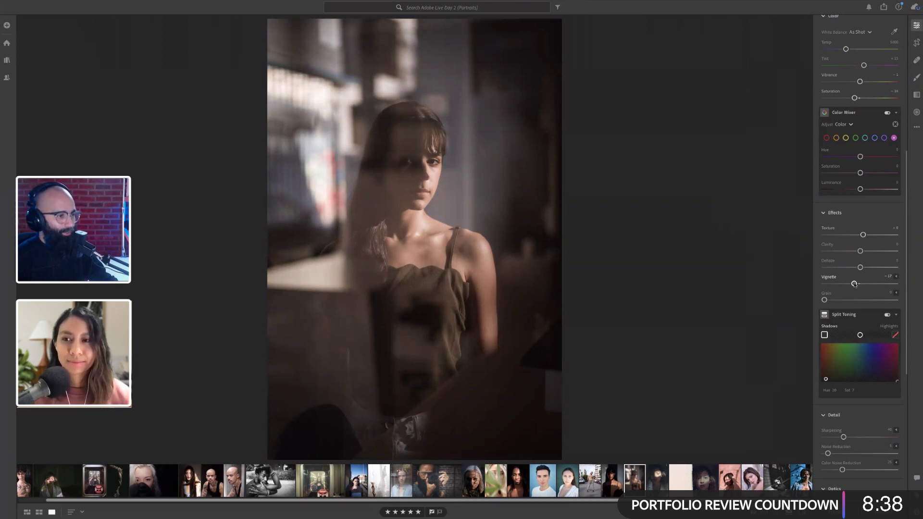
Step: Inspect the portrait full screen, zooming in on the dress and shoulders, and return to its fitted detail view
{"action": "key", "text": "f"}
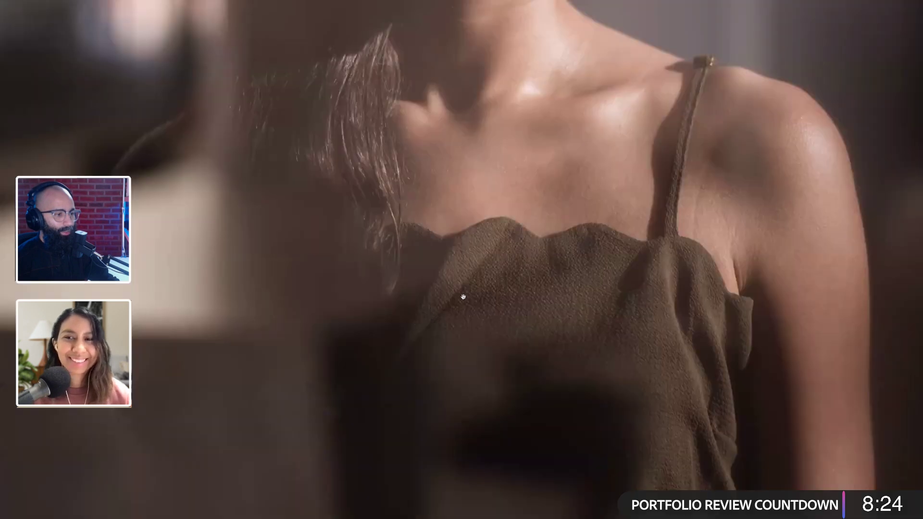
{"action": "left_click", "coordinate": [439, 319]}
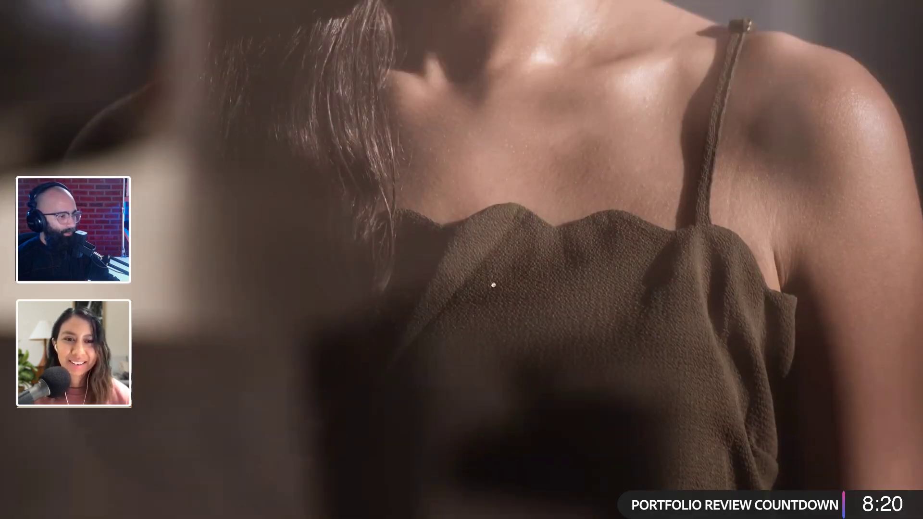
{"action": "left_click", "coordinate": [444, 286]}
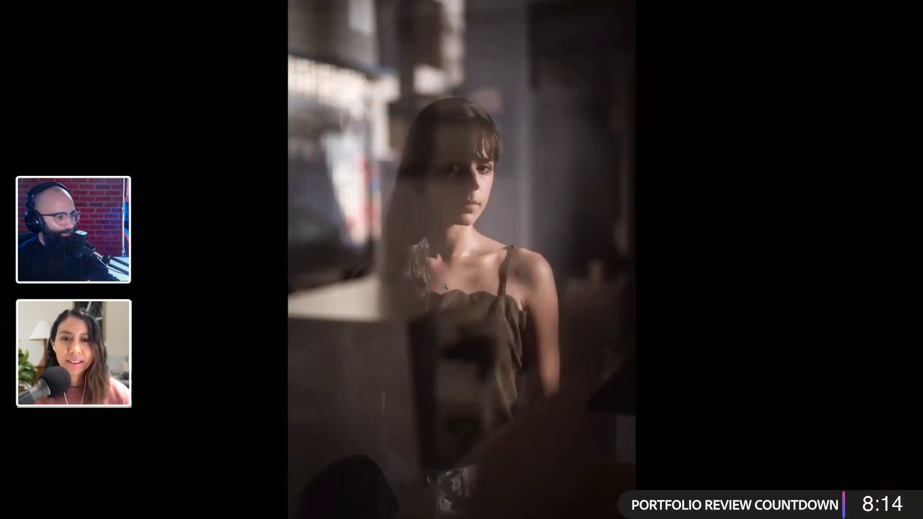
{"action": "right_click", "coordinate": [448, 323]}
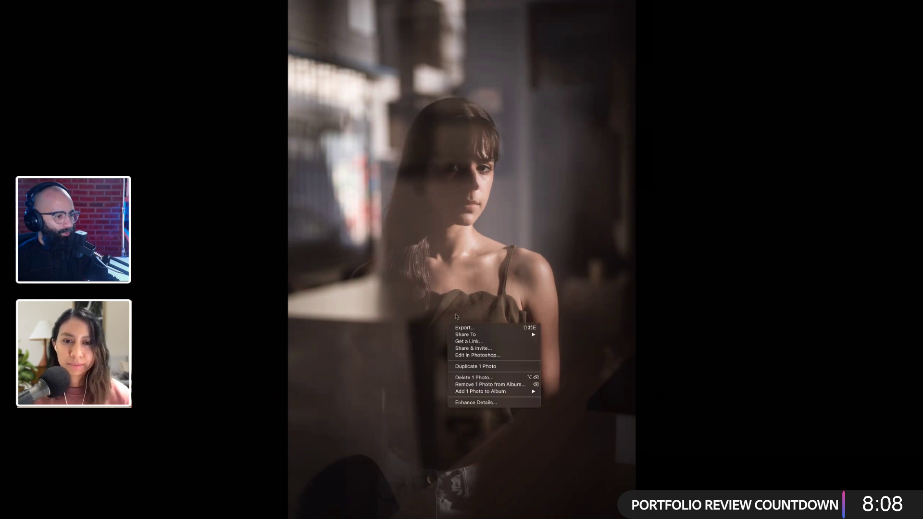
{"action": "key", "text": "Escape"}
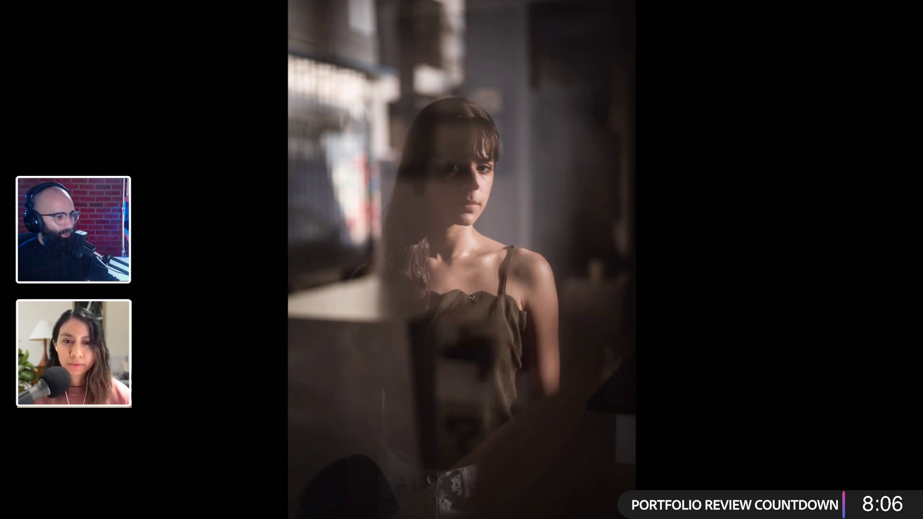
{"action": "key", "text": "Escape"}
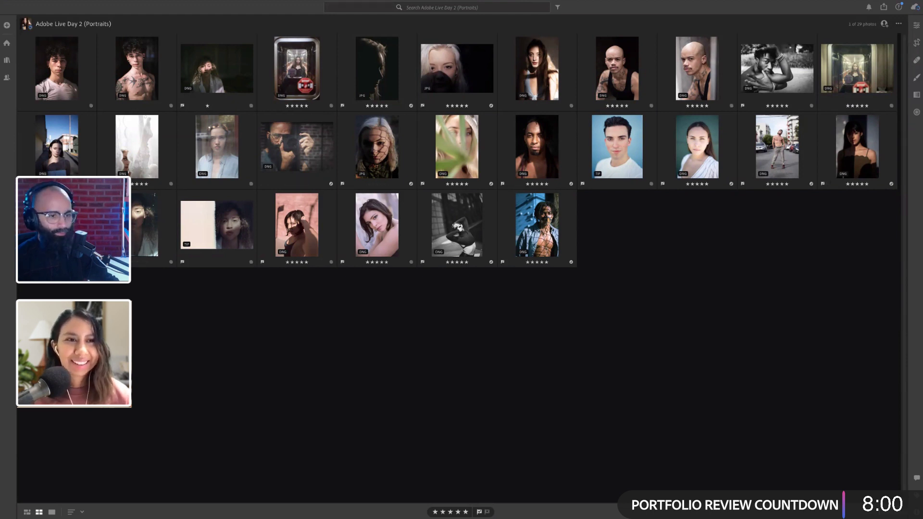
{"action": "key", "text": "d"}
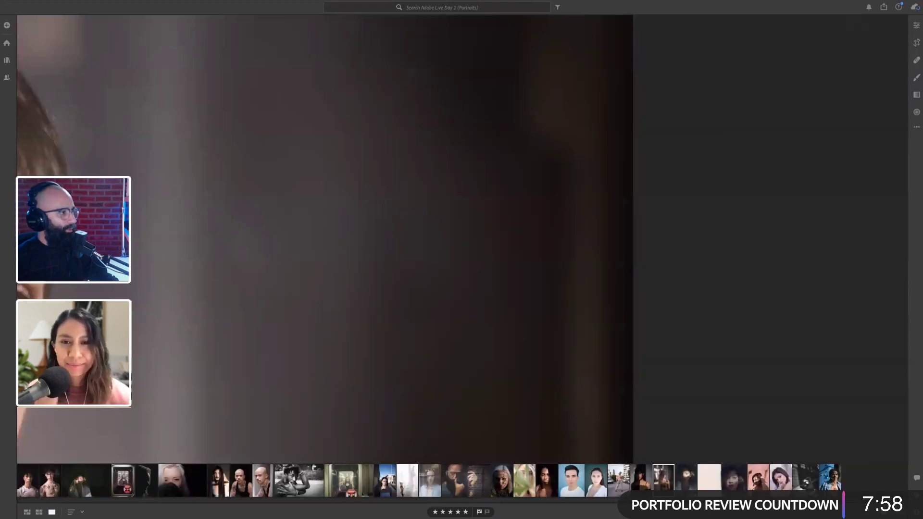
{"action": "left_click", "coordinate": [396, 167]}
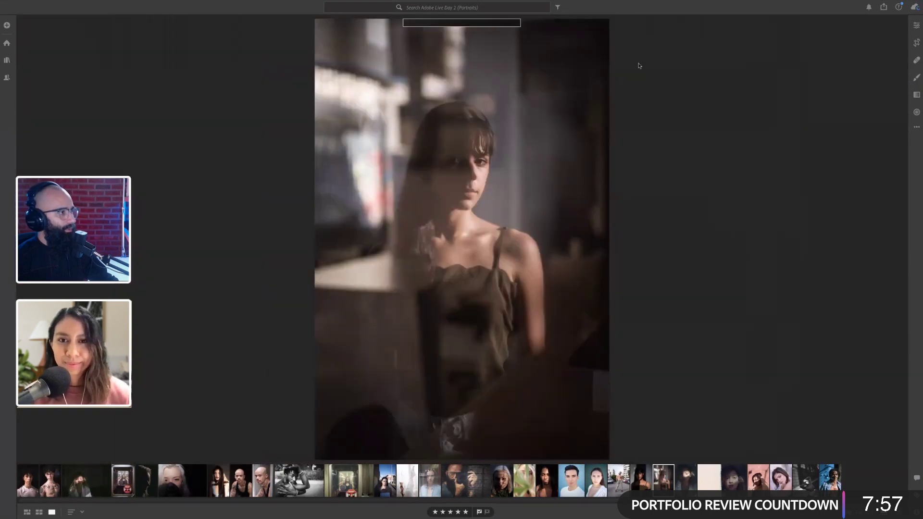
Step: Review the sharing and export options for the portrait, including Share Edit (Beta)
{"action": "left_click", "coordinate": [884, 8]}
{"action": "mouse_move", "coordinate": [850, 156]}
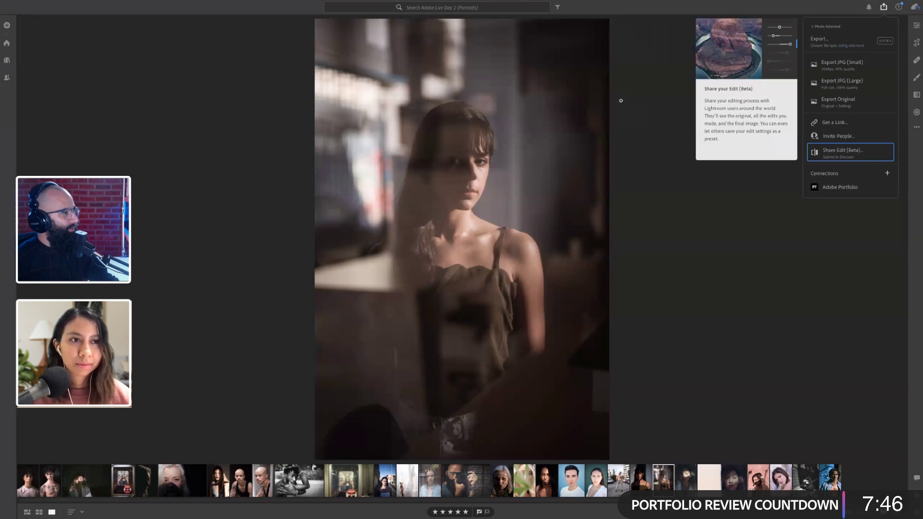
{"action": "right_click", "coordinate": [496, 122]}
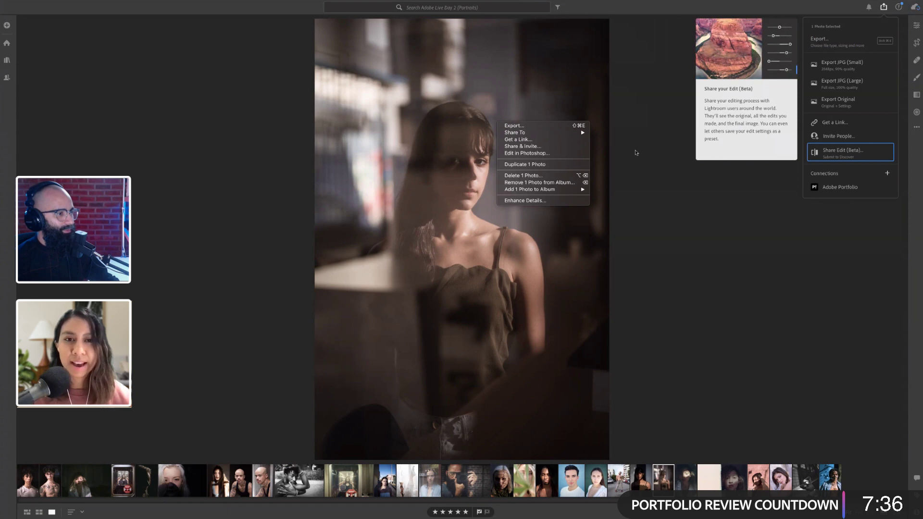
{"action": "key", "text": "Escape"}
Step: Send the portrait to Photoshop for editing and allow it access to the Documents folder
{"action": "right_click", "coordinate": [437, 111]}
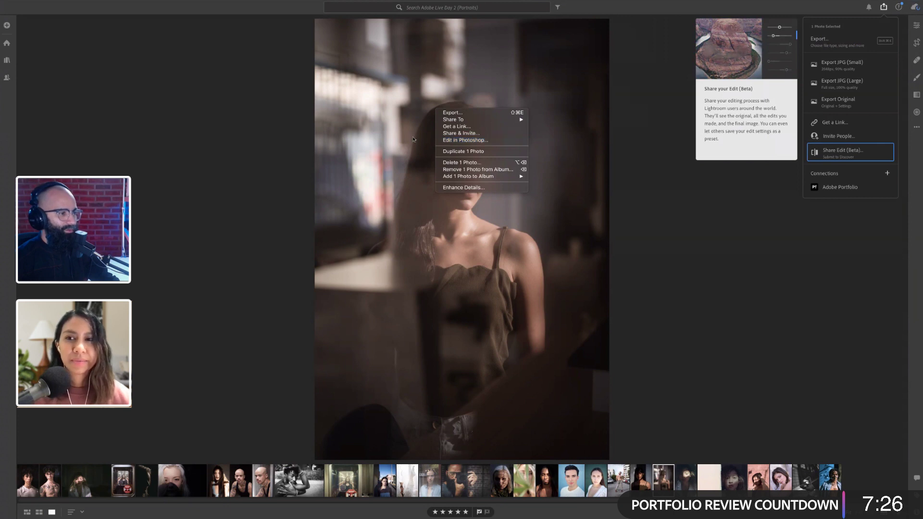
{"action": "left_click", "coordinate": [473, 140]}
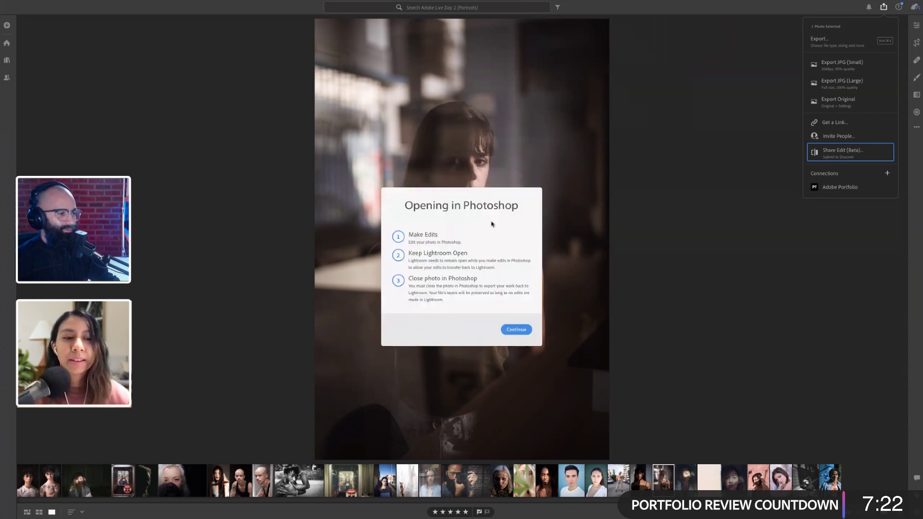
{"action": "left_click", "coordinate": [516, 329]}
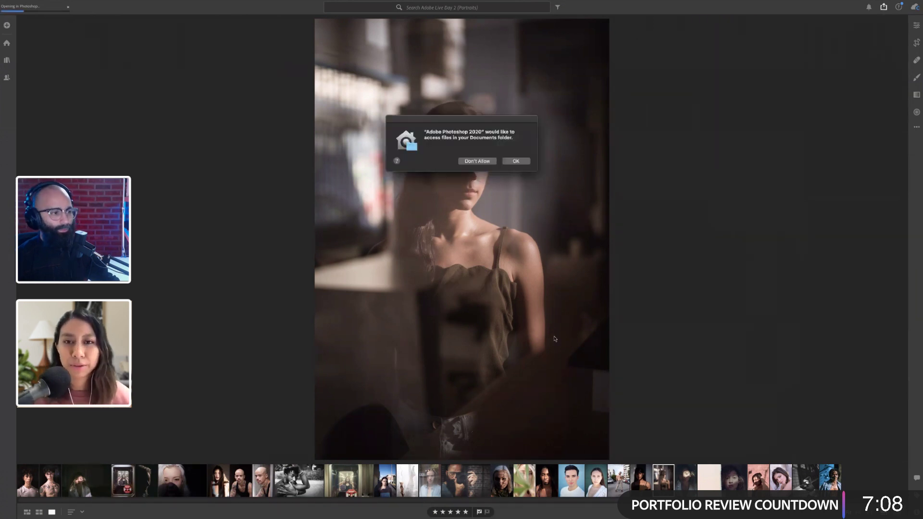
{"action": "left_click", "coordinate": [516, 161]}
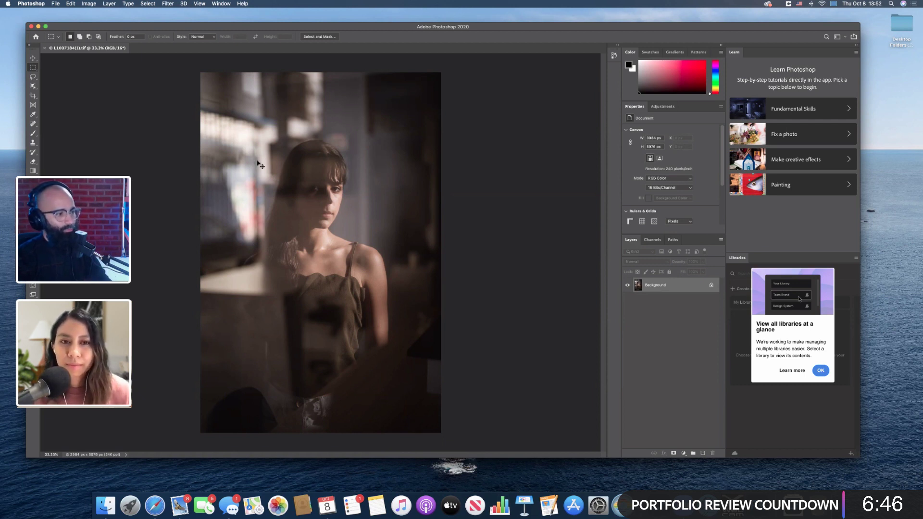
Step: Duplicate the Background layer and keep the duplicate as the active layer
{"action": "key", "text": "super+j"}
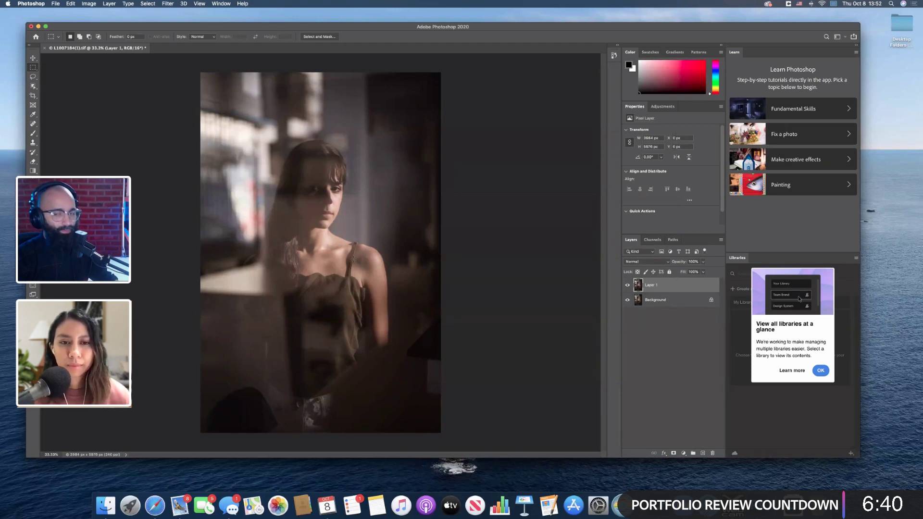
{"action": "scroll", "coordinate": [354, 259], "scroll_direction": "up", "scroll_amount": 5}
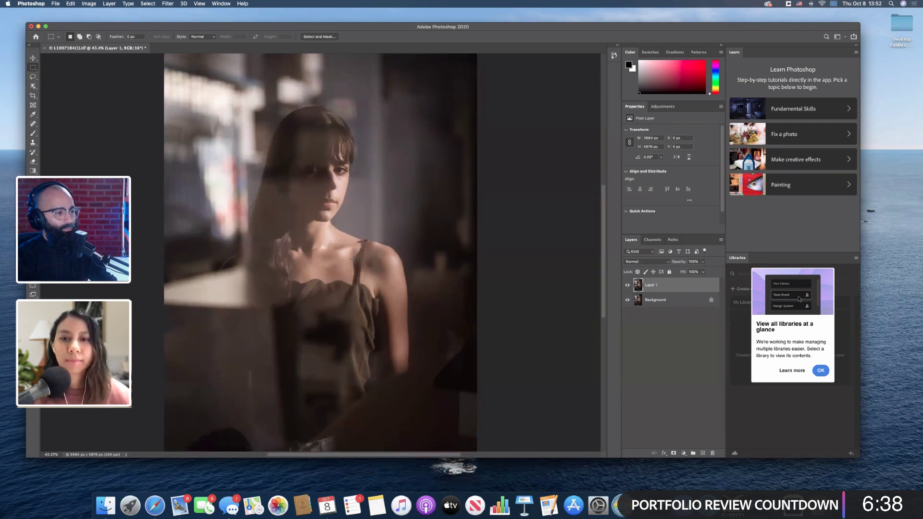
{"action": "scroll", "coordinate": [354, 259], "scroll_direction": "up", "scroll_amount": 1}
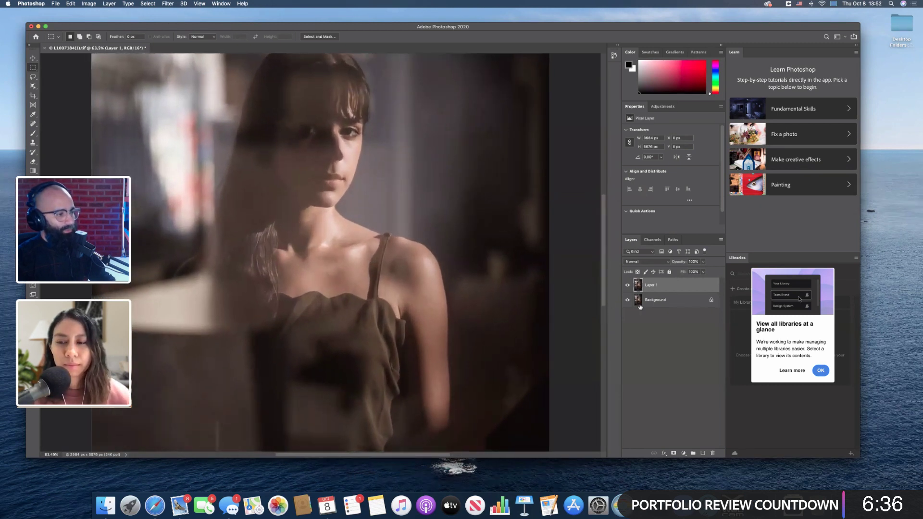
{"action": "right_click", "coordinate": [675, 301]}
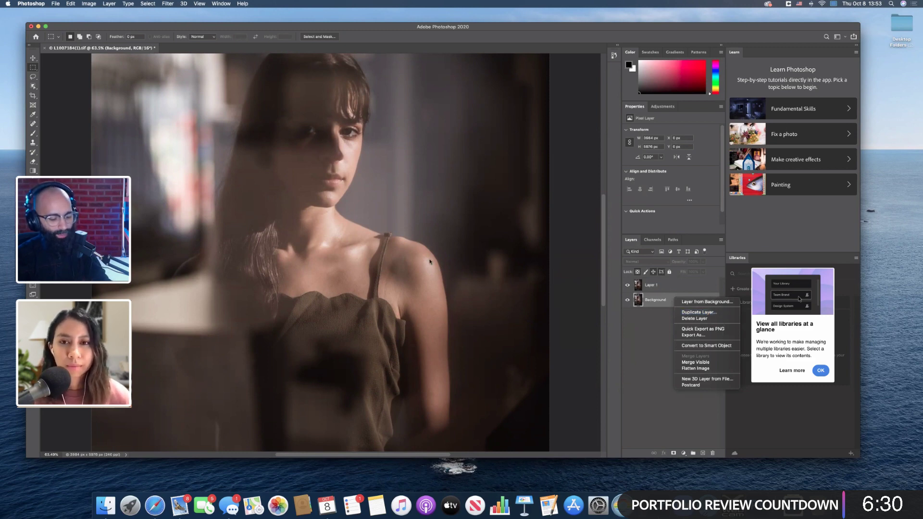
{"action": "left_click", "coordinate": [667, 278]}
{"action": "left_click", "coordinate": [664, 285]}
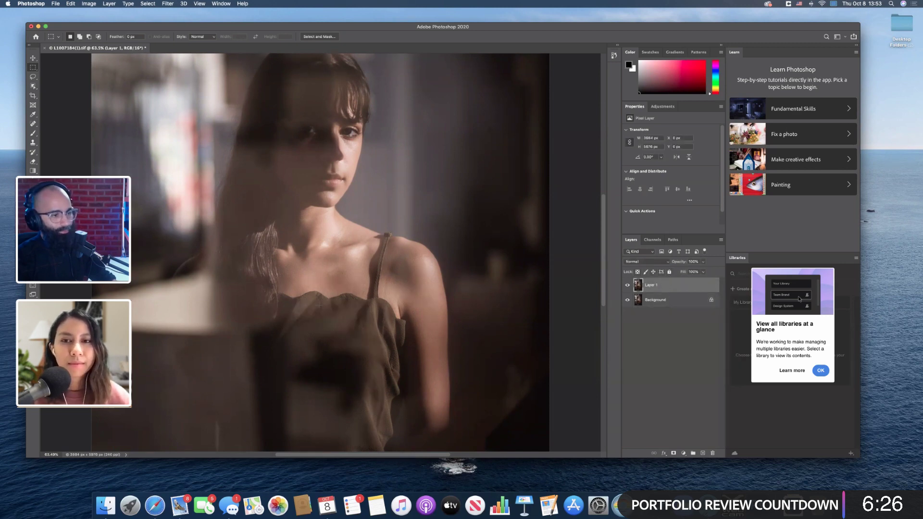
Step: Draw a freehand Lasso selection around the diagonal shadow edge on the front of the dress, below the neckline
{"action": "scroll", "coordinate": [320, 306], "scroll_direction": "up", "scroll_amount": 5}
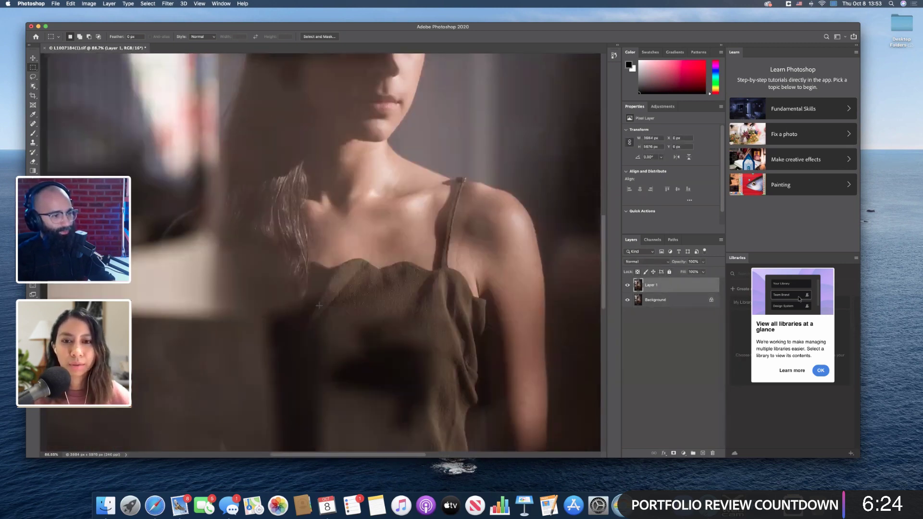
{"action": "scroll", "coordinate": [320, 305], "scroll_direction": "up", "scroll_amount": 5}
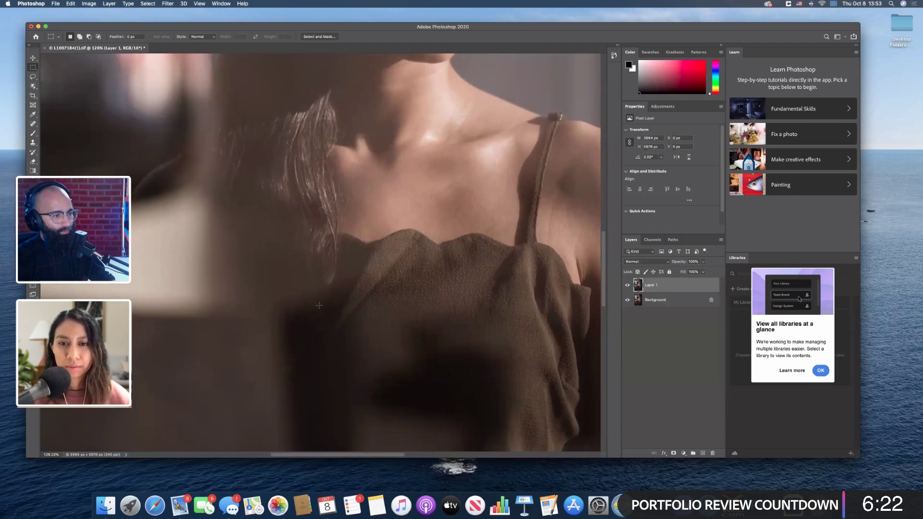
{"action": "scroll", "coordinate": [319, 305], "scroll_direction": "up", "scroll_amount": 3}
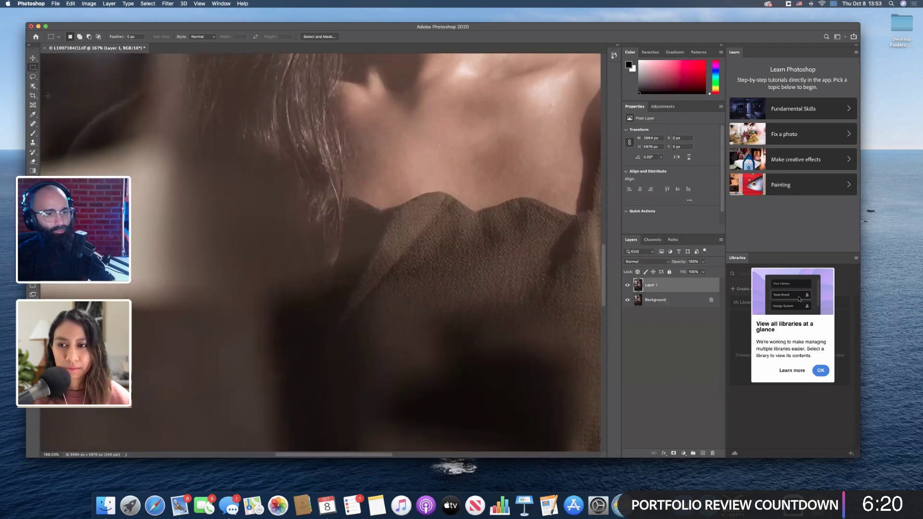
{"action": "right_click", "coordinate": [36, 69]}
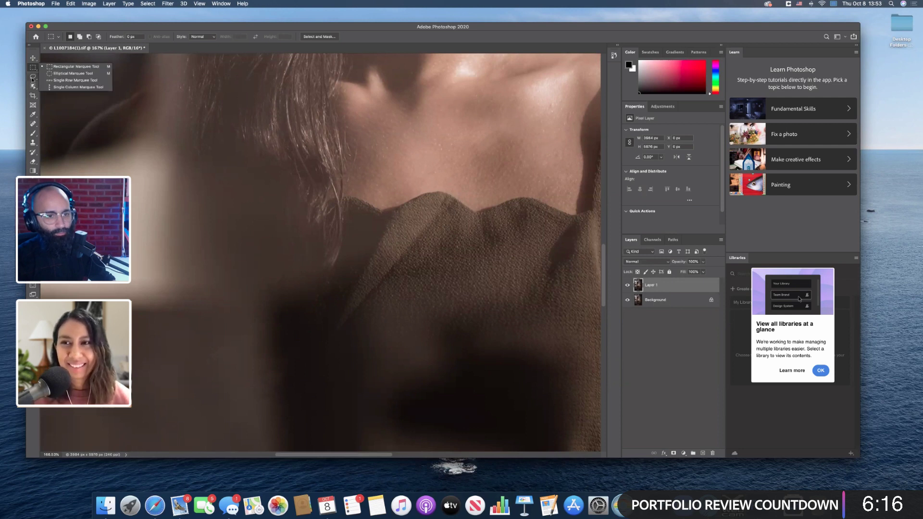
{"action": "left_click", "coordinate": [33, 77]}
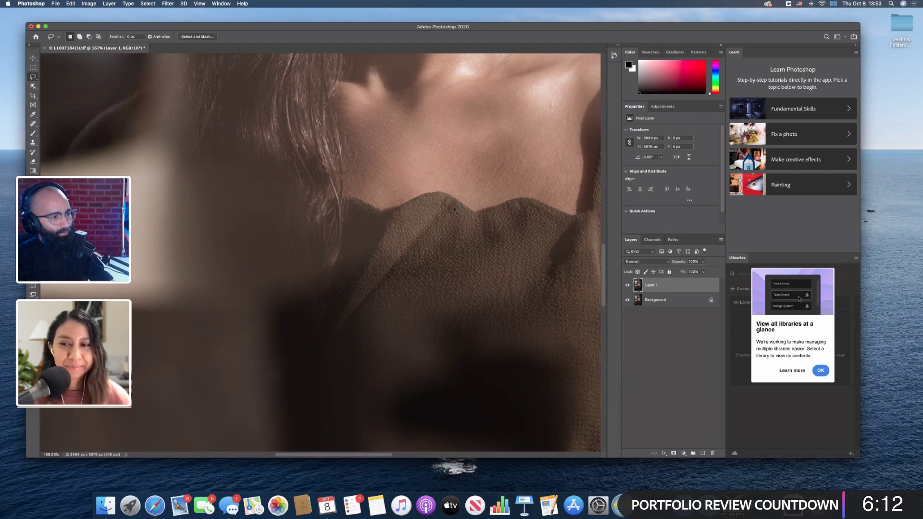
{"action": "mouse_move", "coordinate": [436, 206]}
{"action": "left_mouse_down"}
{"action": "mouse_move", "coordinate": [323, 353]}
{"action": "mouse_move", "coordinate": [358, 327]}
{"action": "left_mouse_up"}
{"action": "mouse_move", "coordinate": [402, 289]}
{"action": "left_mouse_down"}
{"action": "mouse_move", "coordinate": [441, 246]}
{"action": "mouse_move", "coordinate": [456, 207]}
{"action": "left_mouse_up"}
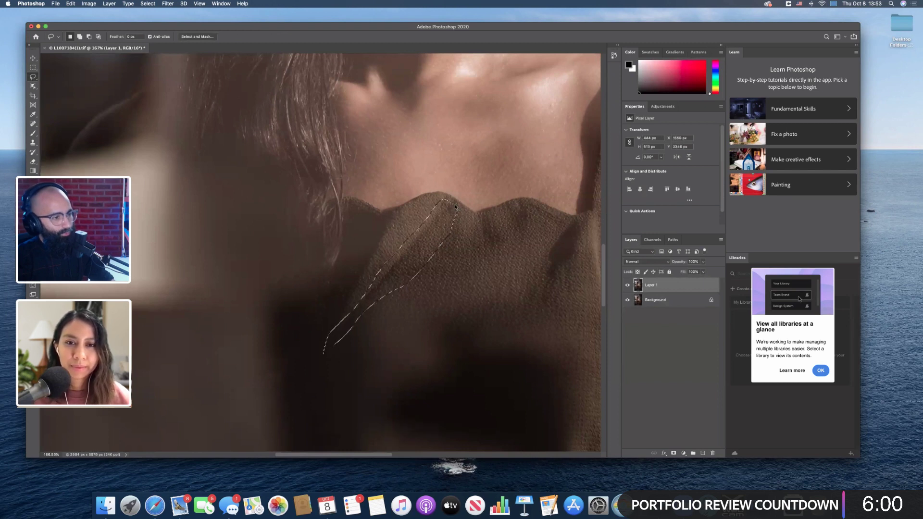
Step: Fill the selected strip of the dress using Content-Aware with Color Adaptation, Normal mode and 100% opacity
{"action": "key", "text": "shift+BackSpace"}
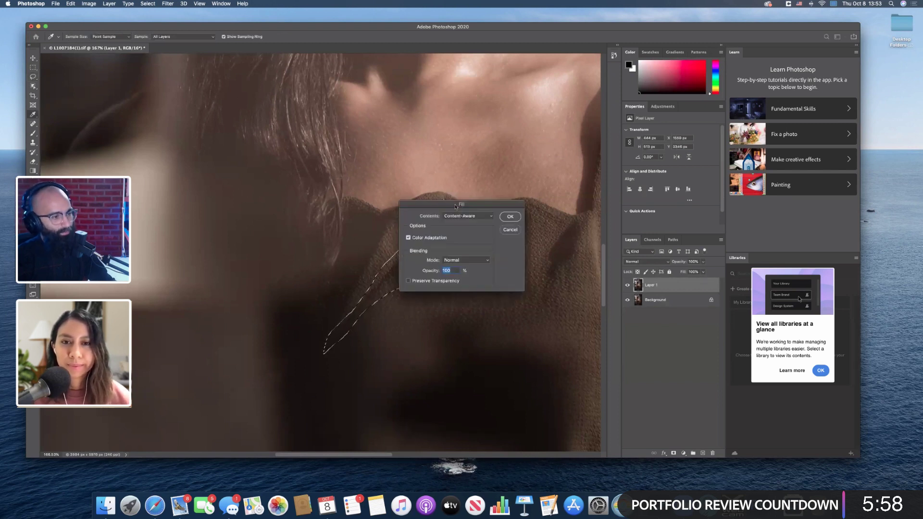
{"action": "left_click_drag", "start_coordinate": [459, 211], "coordinate": [510, 97]}
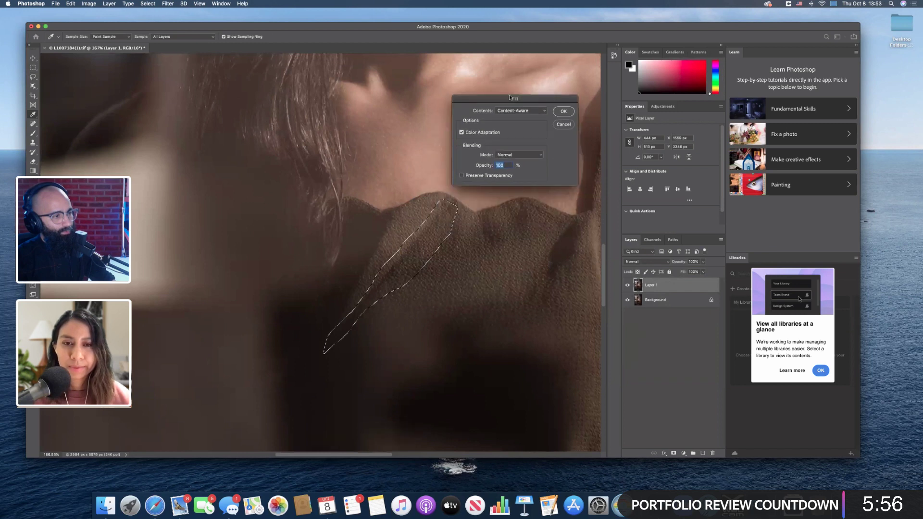
{"action": "left_click", "coordinate": [565, 107]}
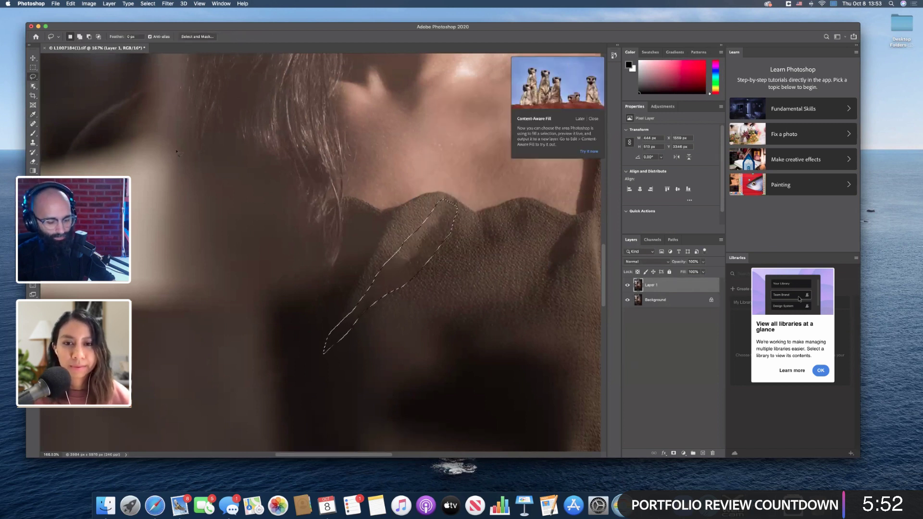
Step: Use the Patch tool to replace the selected diagonal strip on the dress with the adjacent fabric texture, and clear the selection
{"action": "left_click", "coordinate": [32, 124]}
{"action": "right_click", "coordinate": [33, 124]}
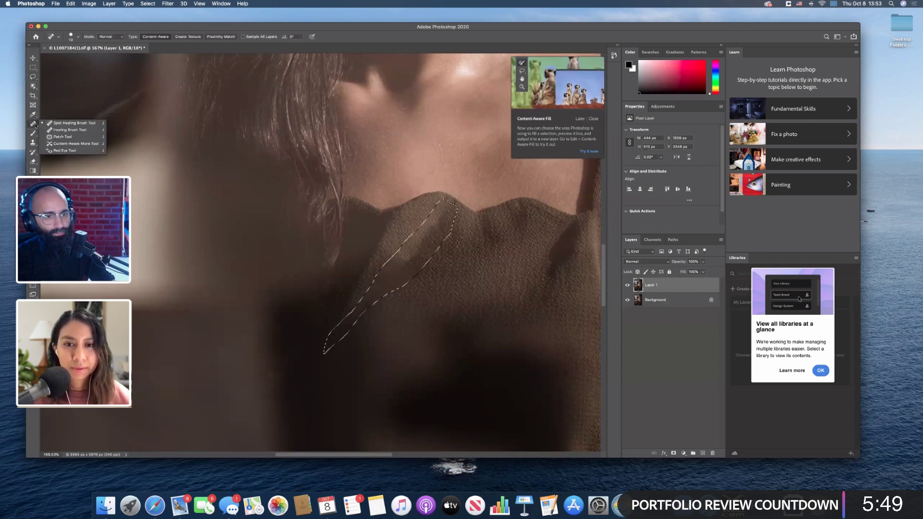
{"action": "left_click", "coordinate": [61, 136]}
{"action": "left_click_drag", "start_coordinate": [407, 266], "coordinate": [424, 274]}
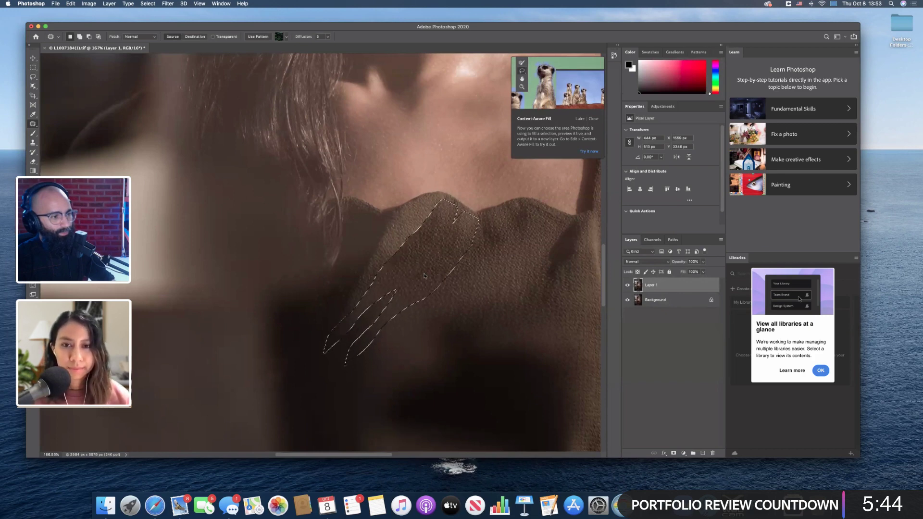
{"action": "key", "text": "super+d"}
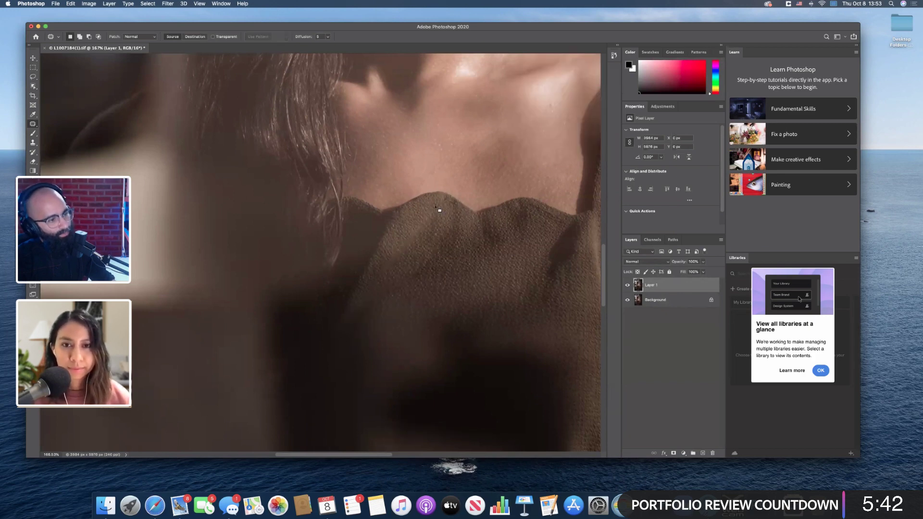
Step: Patch a slanted oval area just below the dress's neckline scallop with the fabric below it, and clear the selection
{"action": "mouse_move", "coordinate": [399, 238]}
{"action": "left_mouse_down"}
{"action": "mouse_move", "coordinate": [379, 269]}
{"action": "mouse_move", "coordinate": [443, 237]}
{"action": "mouse_move", "coordinate": [443, 206]}
{"action": "mouse_move", "coordinate": [447, 251]}
{"action": "mouse_move", "coordinate": [461, 264]}
{"action": "left_mouse_up"}
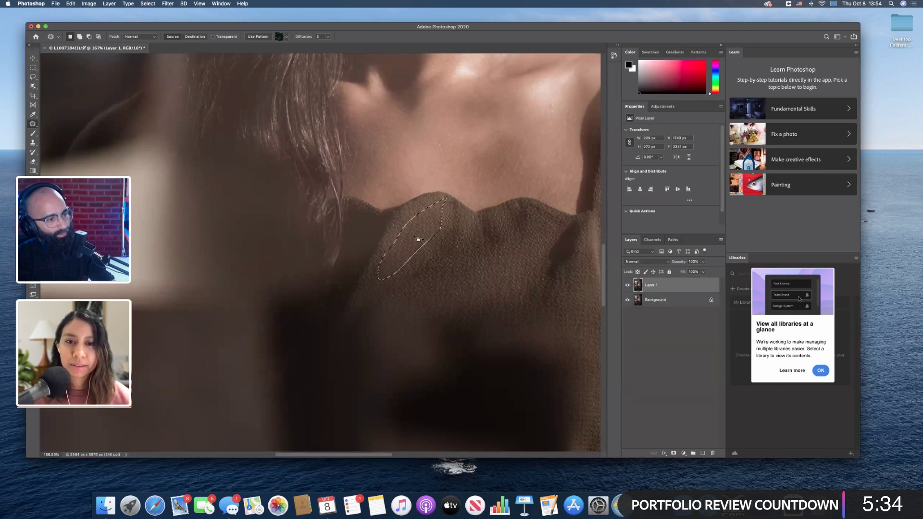
{"action": "left_click_drag", "start_coordinate": [433, 233], "coordinate": [408, 285]}
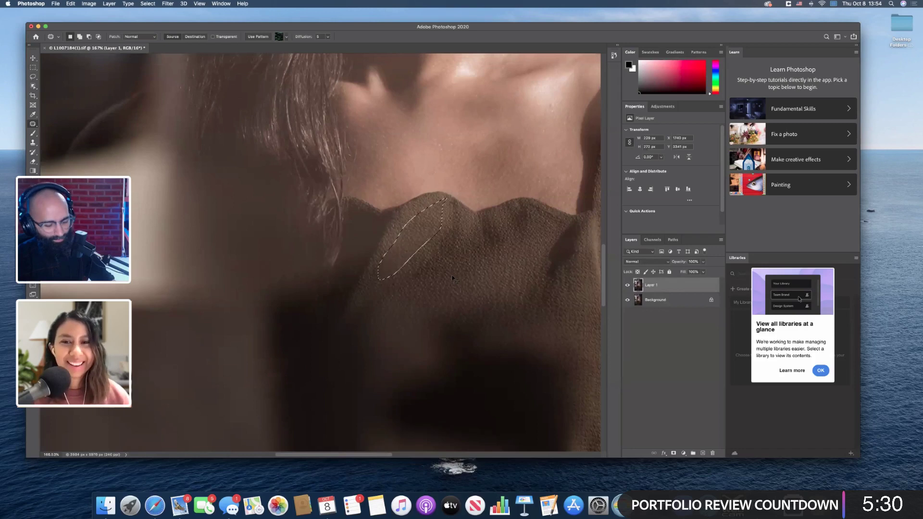
{"action": "left_click", "coordinate": [399, 220]}
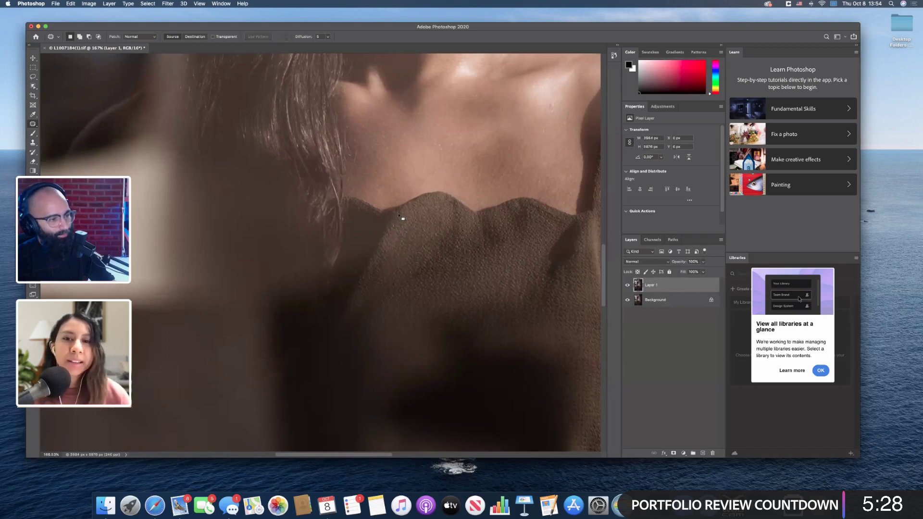
Step: Try to patch the remaining dark shadow edge running down from the neckline dip with lit dress fabric
{"action": "left_click_drag", "start_coordinate": [399, 213], "coordinate": [386, 218]}
{"action": "mouse_move", "coordinate": [373, 258]}
{"action": "left_mouse_down"}
{"action": "mouse_move", "coordinate": [338, 331]}
{"action": "mouse_move", "coordinate": [396, 252]}
{"action": "mouse_move", "coordinate": [400, 217]}
{"action": "mouse_move", "coordinate": [384, 305]}
{"action": "left_mouse_up"}
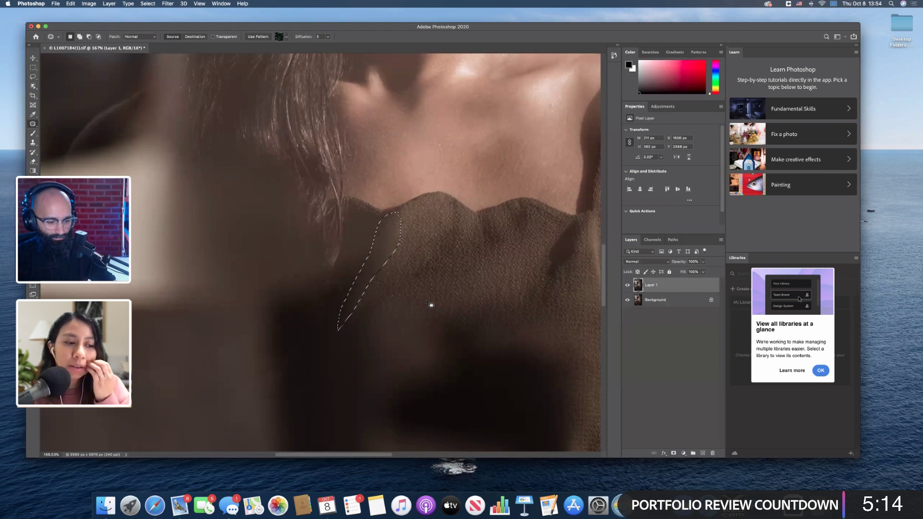
{"action": "key", "text": "super+d"}
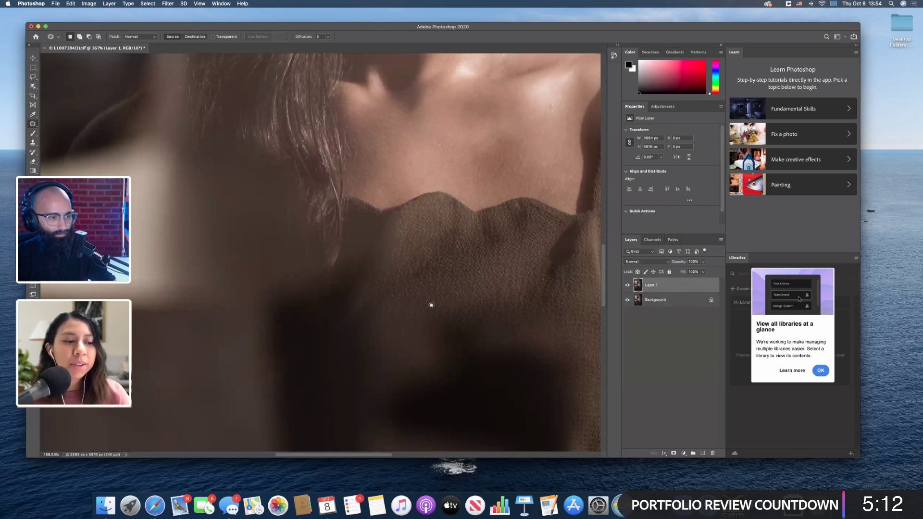
{"action": "key", "text": "super+z"}
{"action": "key", "text": "super+shift+z"}
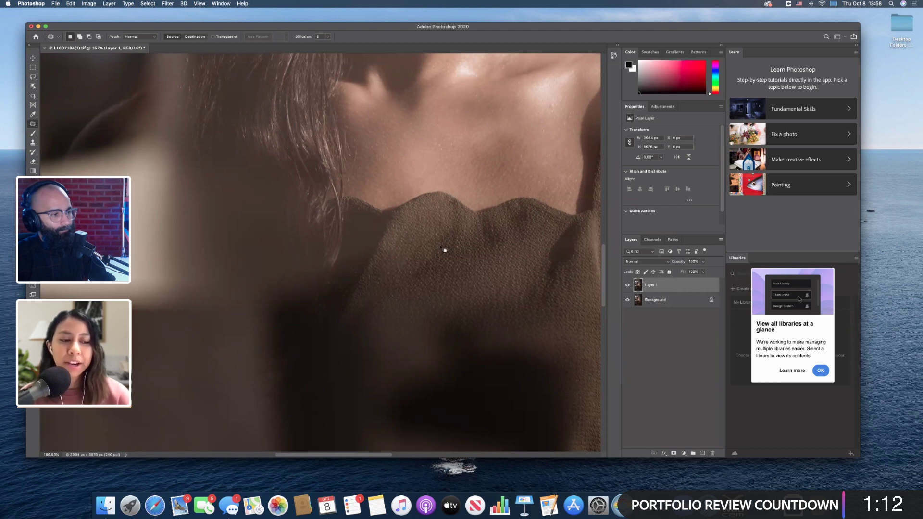
Step: Patch another small area in the middle of the dress front with neighbouring fabric and clear the selection
{"action": "mouse_move", "coordinate": [429, 259]}
{"action": "left_mouse_down"}
{"action": "mouse_move", "coordinate": [357, 308]}
{"action": "mouse_move", "coordinate": [351, 324]}
{"action": "mouse_move", "coordinate": [357, 329]}
{"action": "mouse_move", "coordinate": [390, 296]}
{"action": "mouse_move", "coordinate": [443, 267]}
{"action": "mouse_move", "coordinate": [448, 244]}
{"action": "mouse_move", "coordinate": [491, 264]}
{"action": "left_mouse_up"}
{"action": "key", "text": "super+d"}
{"action": "key", "text": "super+0"}
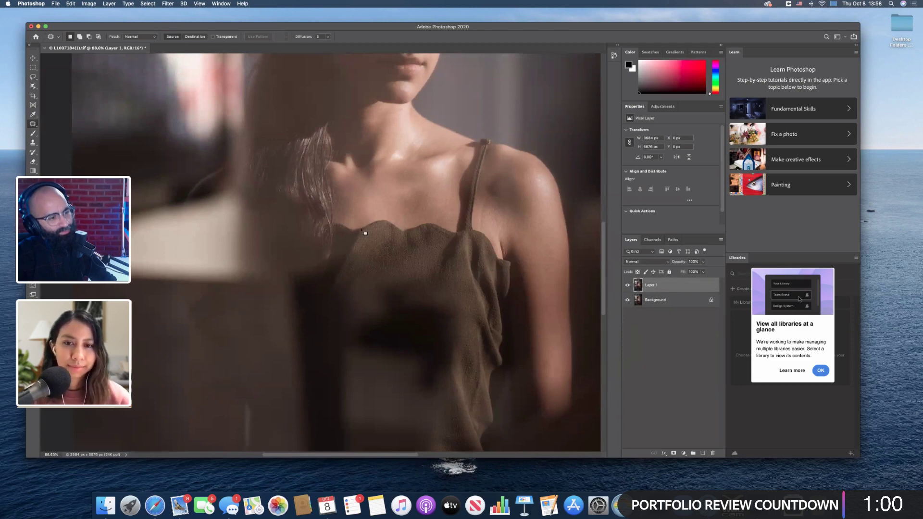
Step: Compare the whole portrait with and without the retouching by toggling Layer 1's visibility, leaving the layer shown
{"action": "scroll", "coordinate": [361, 244], "scroll_direction": "up", "scroll_amount": 3}
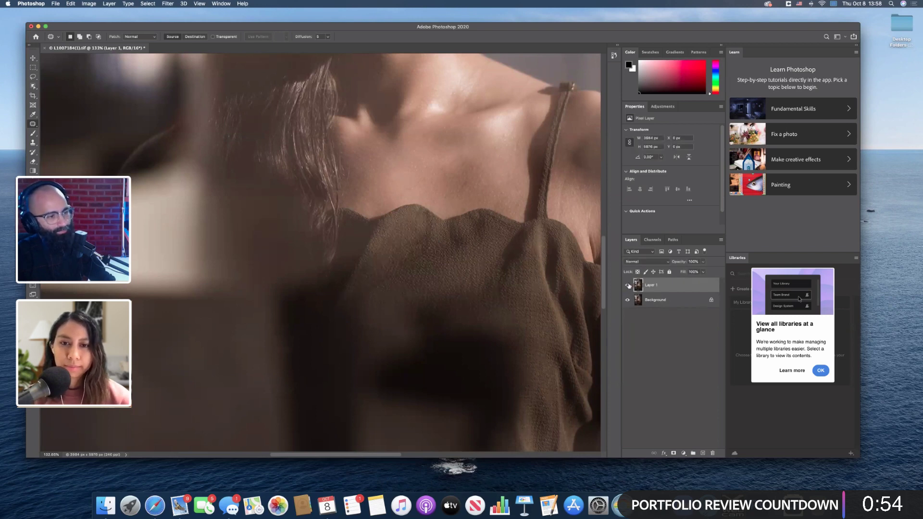
{"action": "scroll", "coordinate": [501, 290], "scroll_direction": "down", "scroll_amount": 3}
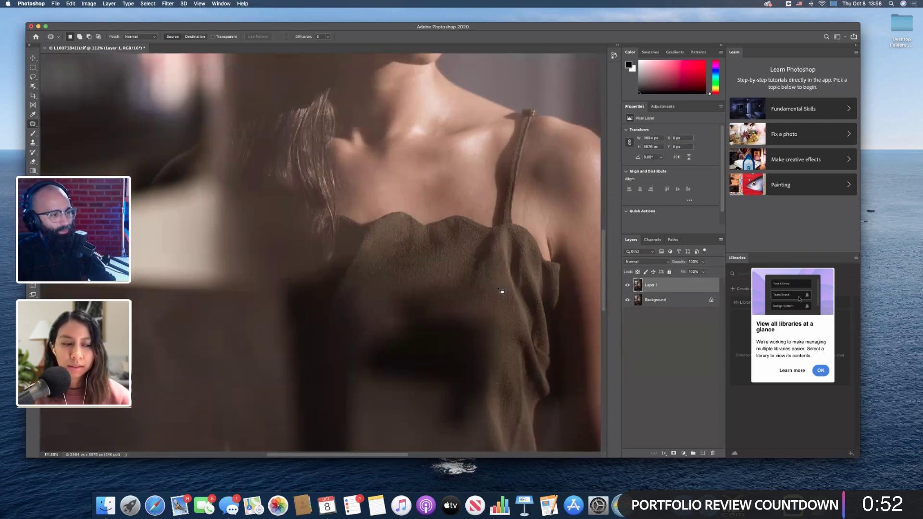
{"action": "scroll", "coordinate": [501, 291], "scroll_direction": "down", "scroll_amount": 5}
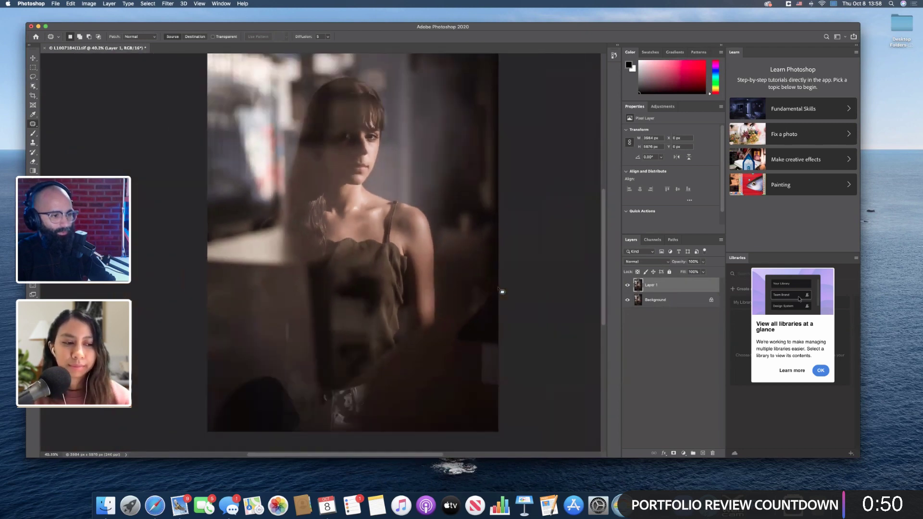
{"action": "left_click", "coordinate": [627, 285]}
{"action": "left_click", "coordinate": [627, 285]}
{"action": "left_click", "coordinate": [627, 286]}
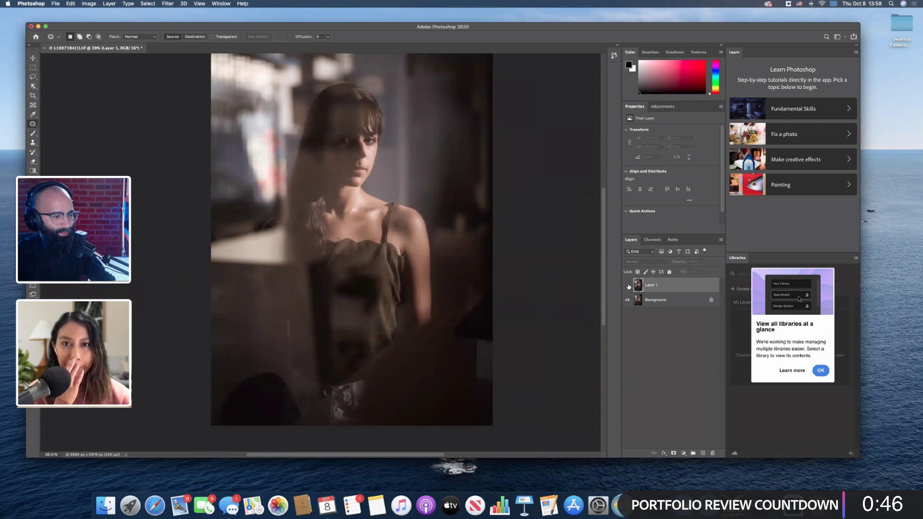
{"action": "left_click", "coordinate": [627, 285]}
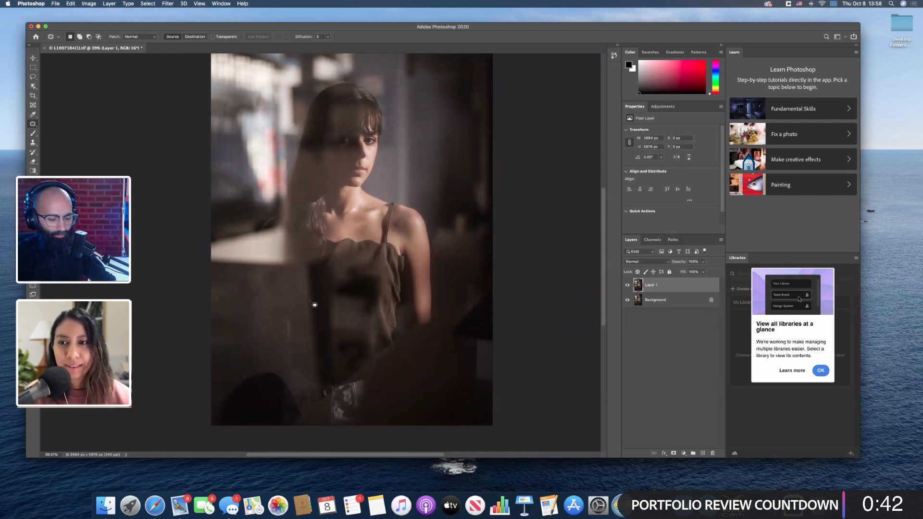
Step: Save the retouched portrait and switch back to Lightroom
{"action": "key", "text": "super+s"}
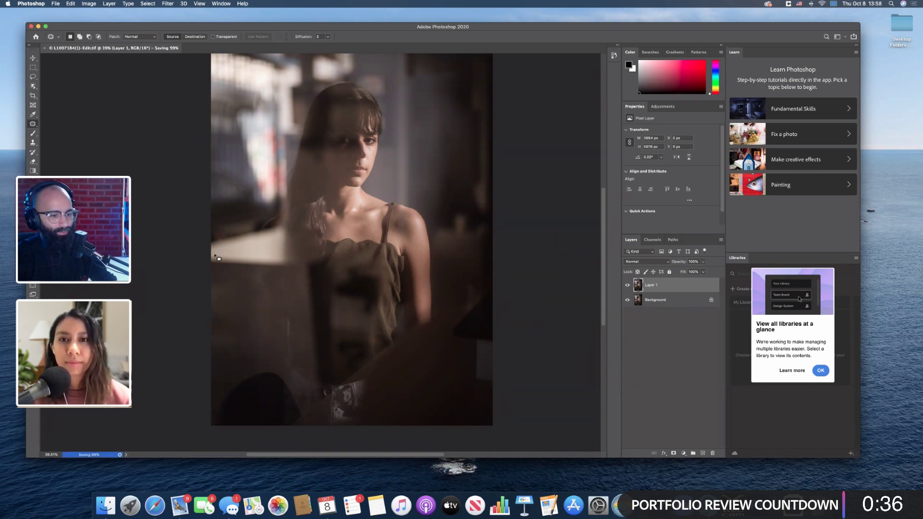
{"action": "key", "text": "ctrl+Right"}
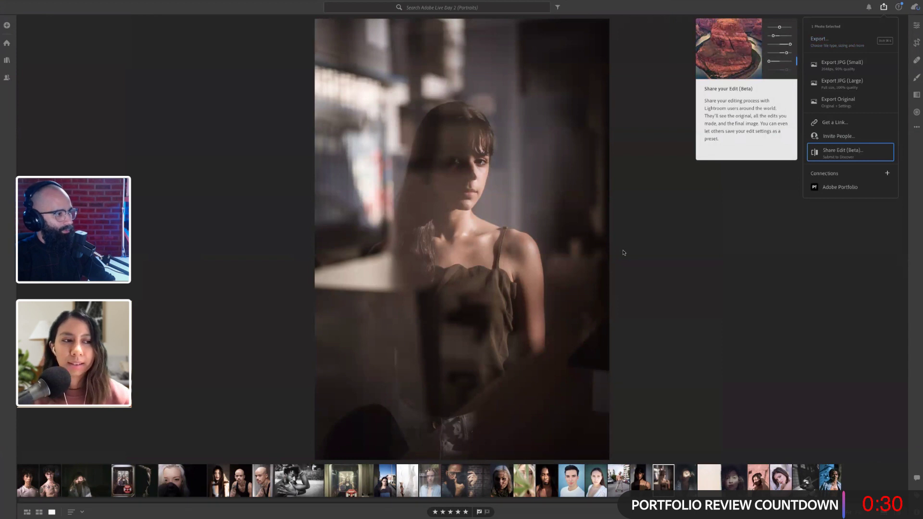
Step: Review the portraits on either side of the woman-behind-glass photo in the album
{"action": "key", "text": "Right"}
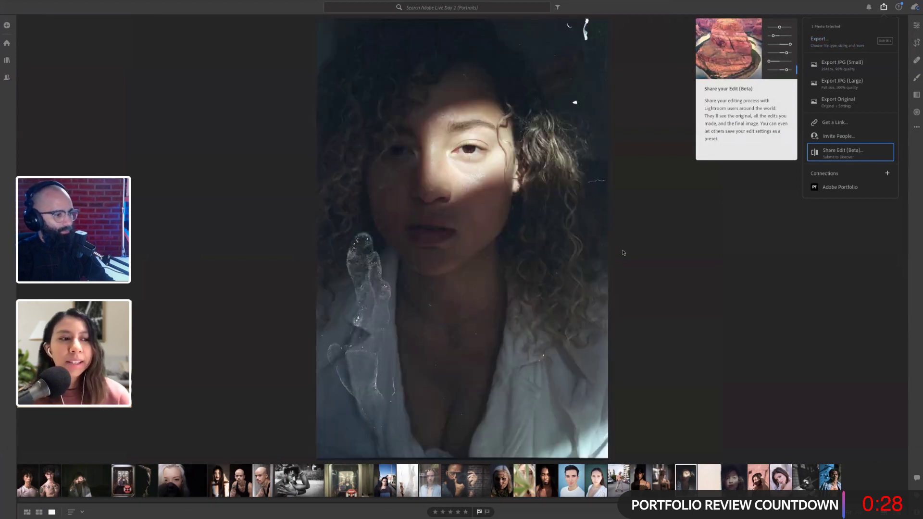
{"action": "key", "text": "Left"}
{"action": "key", "text": "Left"}
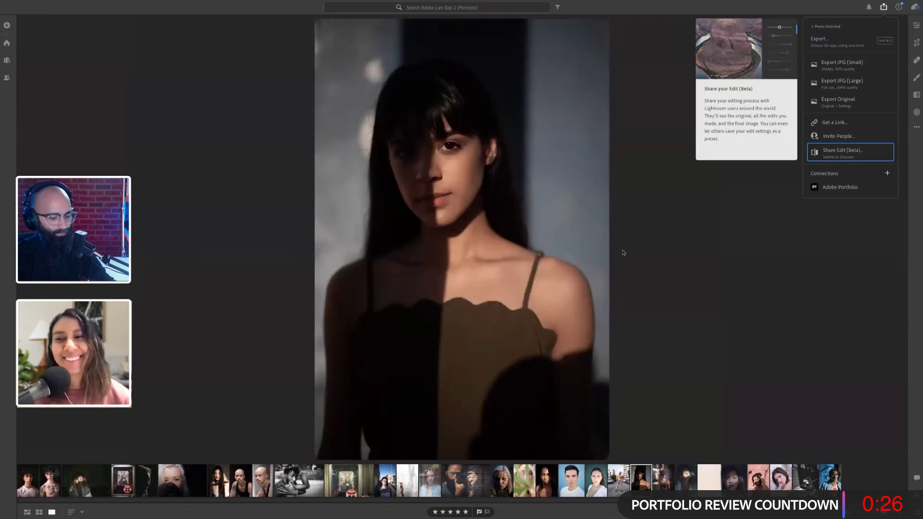
{"action": "key", "text": "Right"}
{"action": "key", "text": "g"}
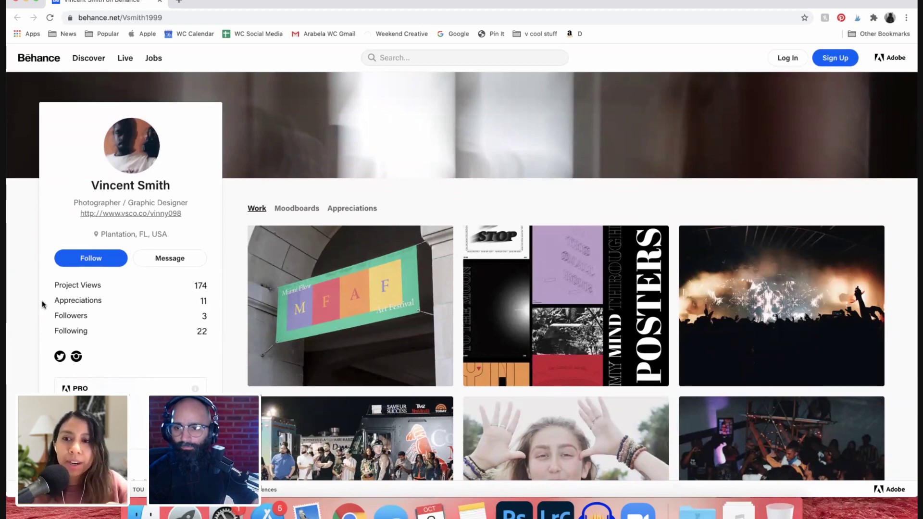
Step: Browse the photographer's Behance profile, examining the About Me text and all the project covers
{"action": "scroll", "coordinate": [42, 304], "scroll_direction": "down", "scroll_amount": 5}
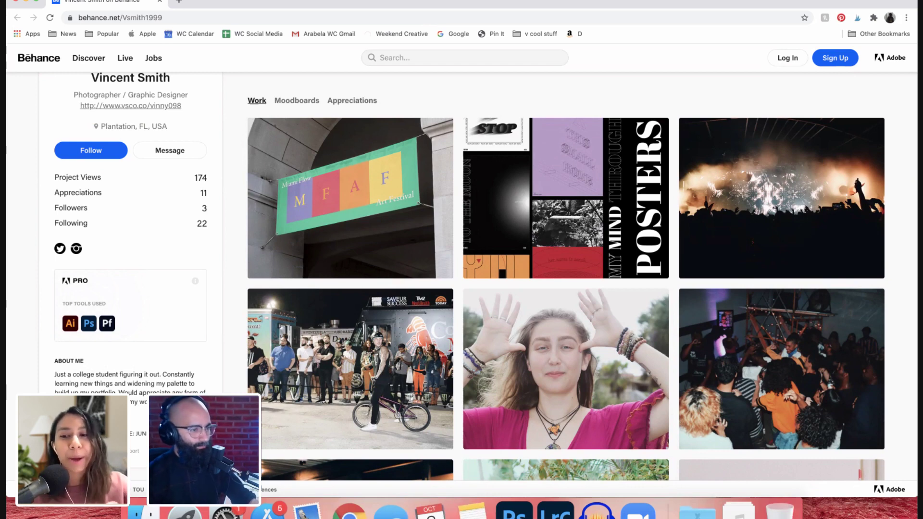
{"action": "scroll", "coordinate": [177, 292], "scroll_direction": "up", "scroll_amount": 3}
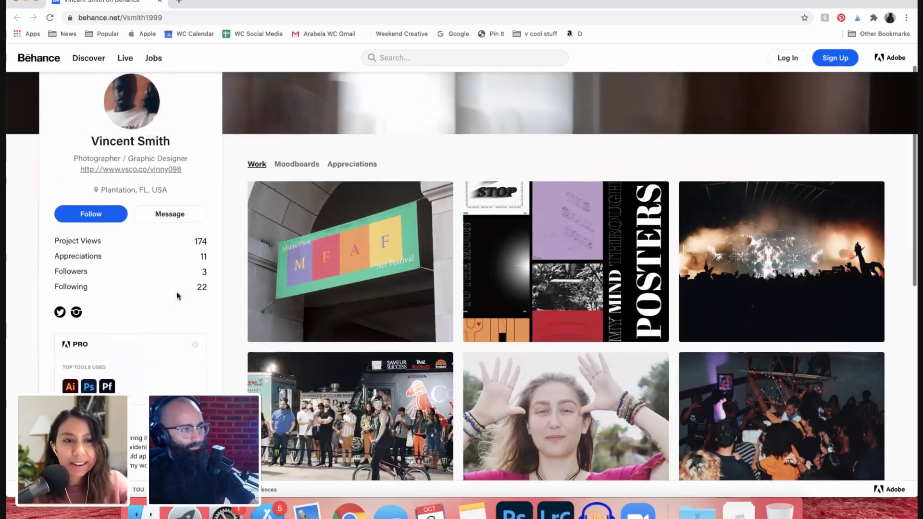
{"action": "scroll", "coordinate": [177, 292], "scroll_direction": "down", "scroll_amount": 5}
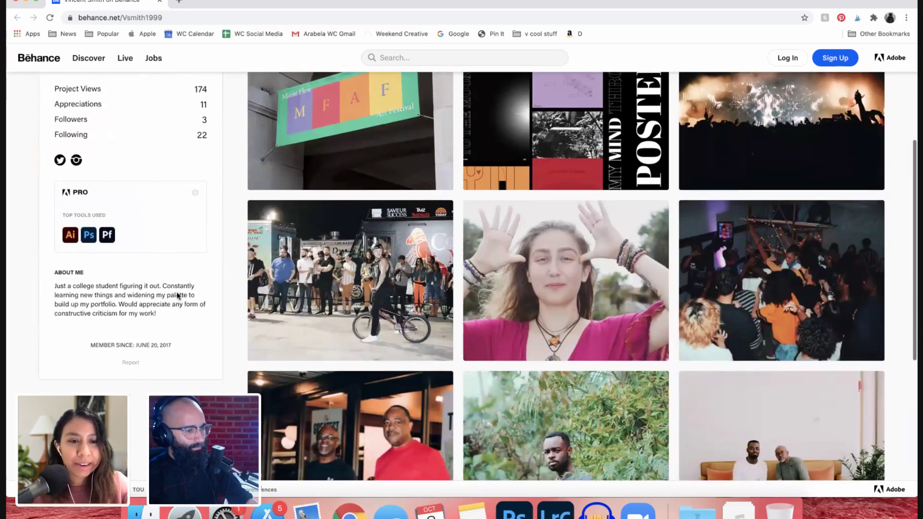
{"action": "scroll", "coordinate": [177, 295], "scroll_direction": "down", "scroll_amount": 6}
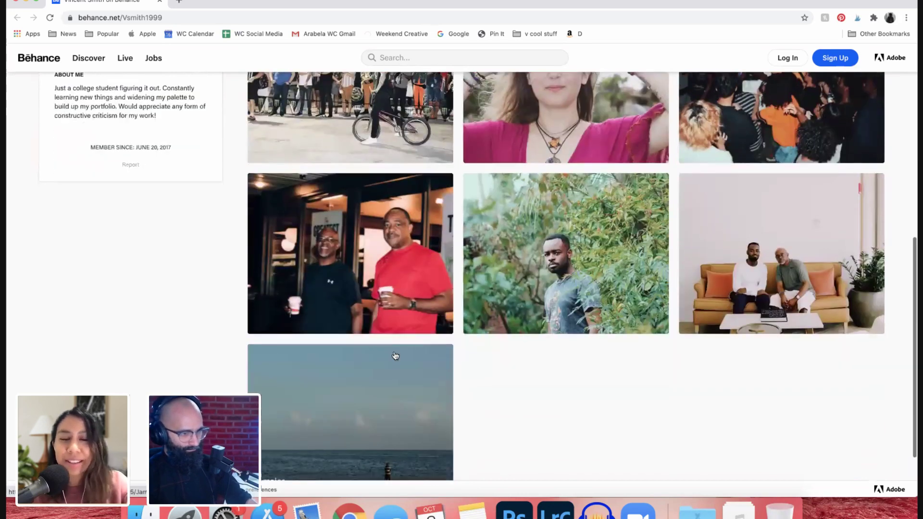
{"action": "scroll", "coordinate": [576, 423], "scroll_direction": "down", "scroll_amount": 2}
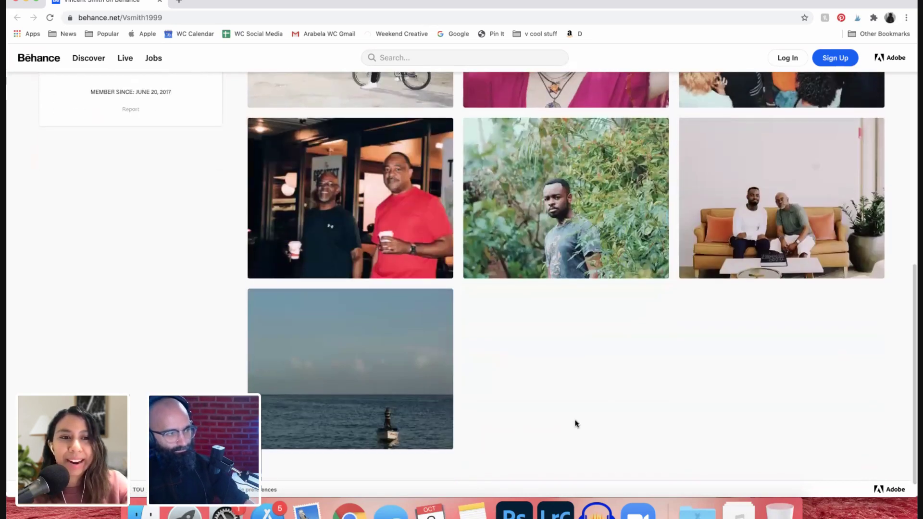
{"action": "scroll", "coordinate": [576, 423], "scroll_direction": "up", "scroll_amount": 1}
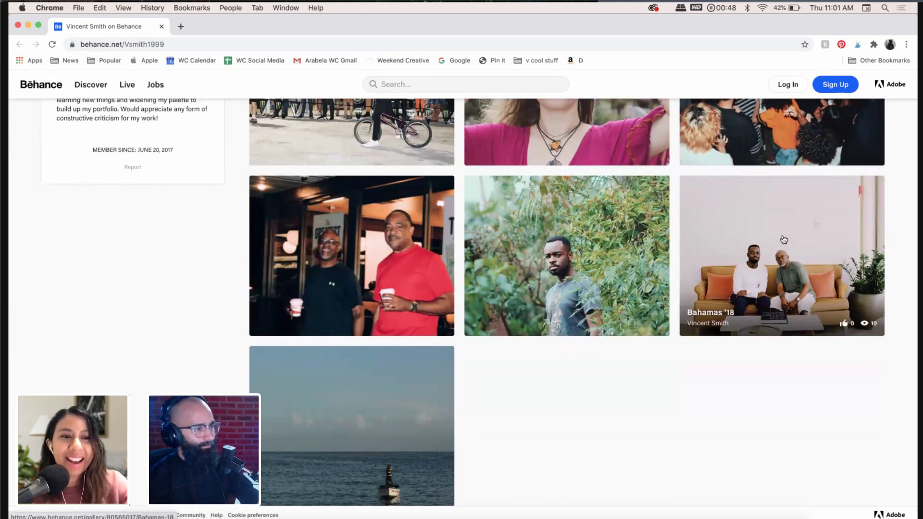
Step: Open the Bahamas '18 project on the Behance profile and review its photos
{"action": "left_click", "coordinate": [775, 209]}
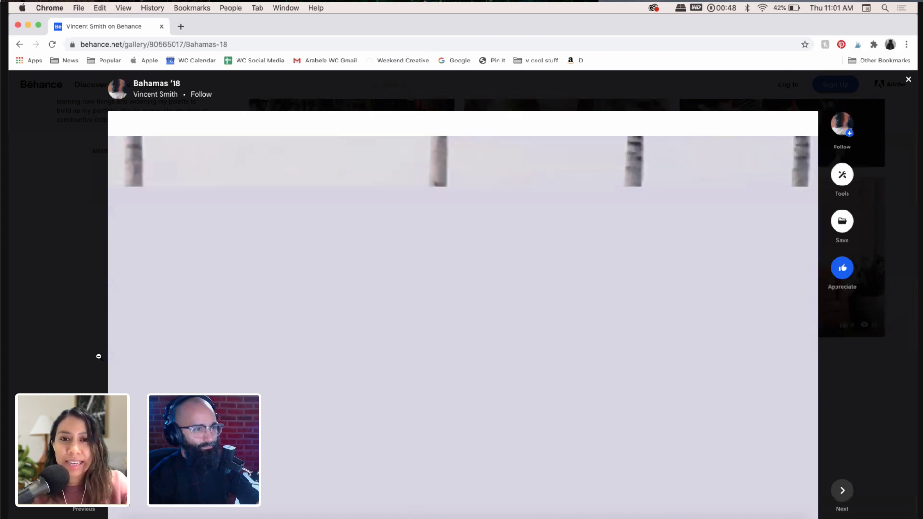
{"action": "scroll", "coordinate": [75, 314], "scroll_direction": "down", "scroll_amount": 2}
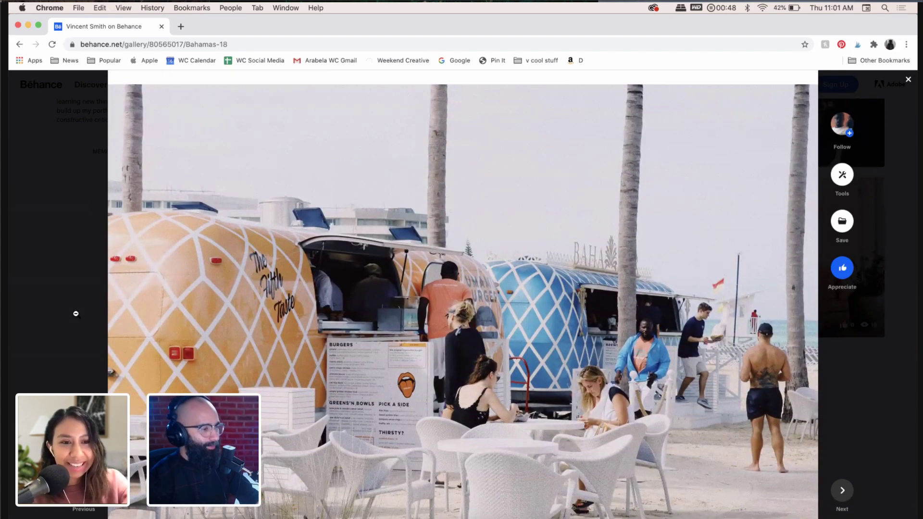
{"action": "scroll", "coordinate": [75, 314], "scroll_direction": "down", "scroll_amount": 3}
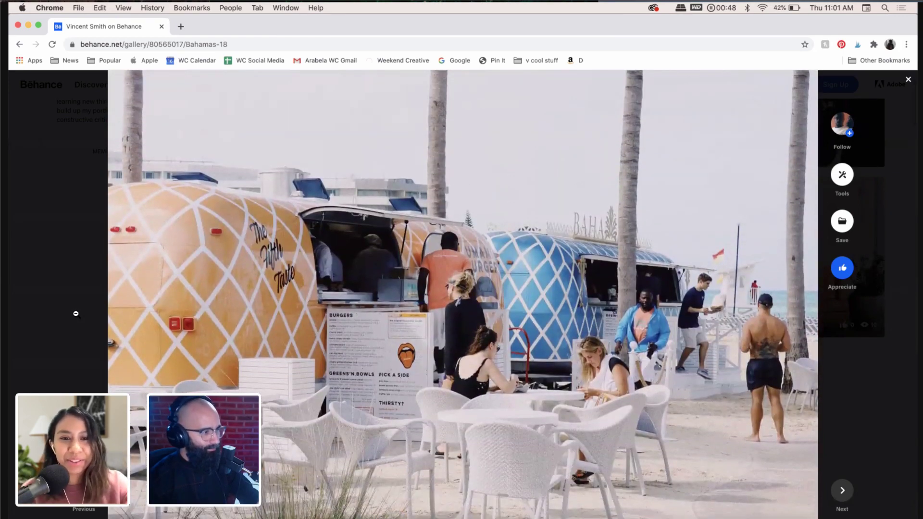
{"action": "scroll", "coordinate": [75, 313], "scroll_direction": "down", "scroll_amount": 2}
{"action": "scroll", "coordinate": [75, 314], "scroll_direction": "down", "scroll_amount": 5}
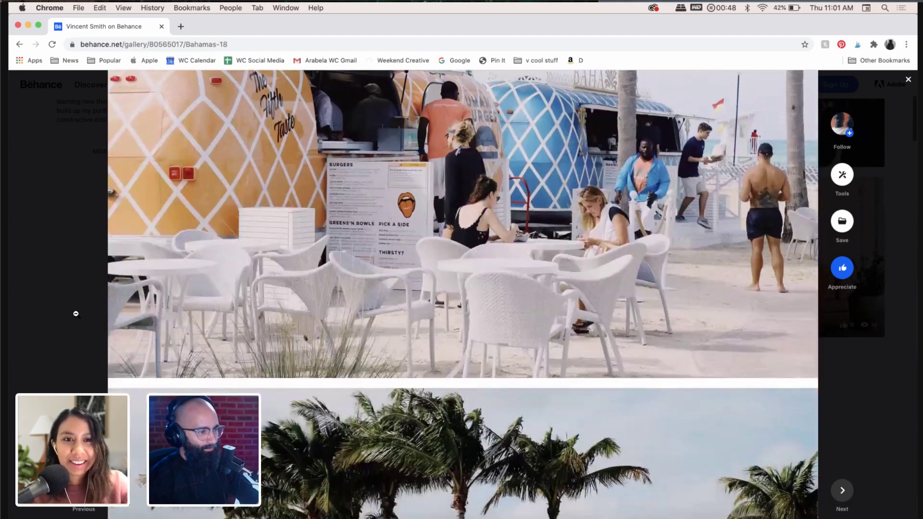
Step: Examine the Bahamas-18 gallery photos from the beachside food stands through the palm-lined beach and hotel balconies to the curtain artwork display
{"action": "scroll", "coordinate": [75, 314], "scroll_direction": "down", "scroll_amount": 3}
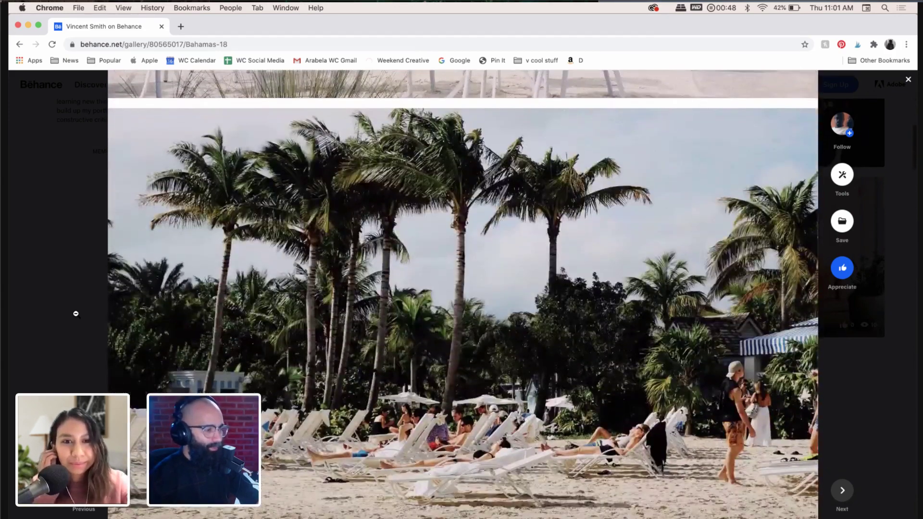
{"action": "scroll", "coordinate": [76, 314], "scroll_direction": "down", "scroll_amount": 3}
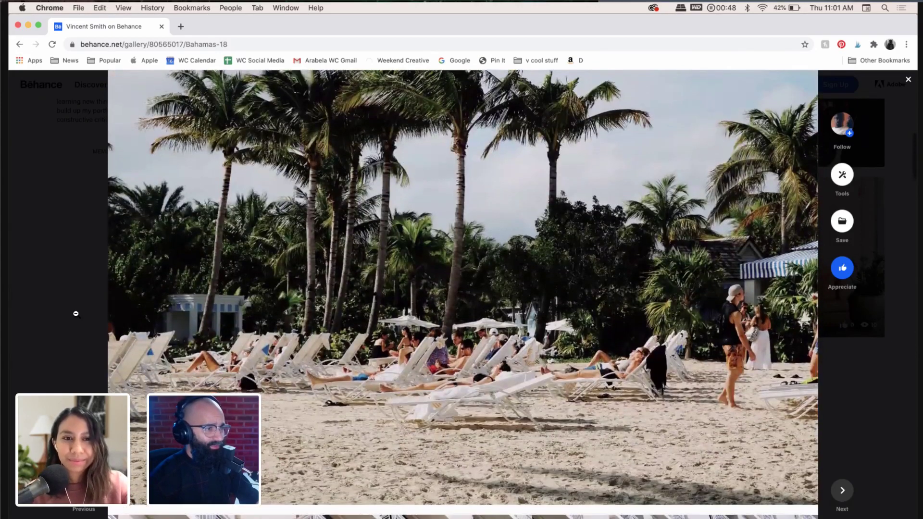
{"action": "scroll", "coordinate": [76, 313], "scroll_direction": "up", "scroll_amount": 1}
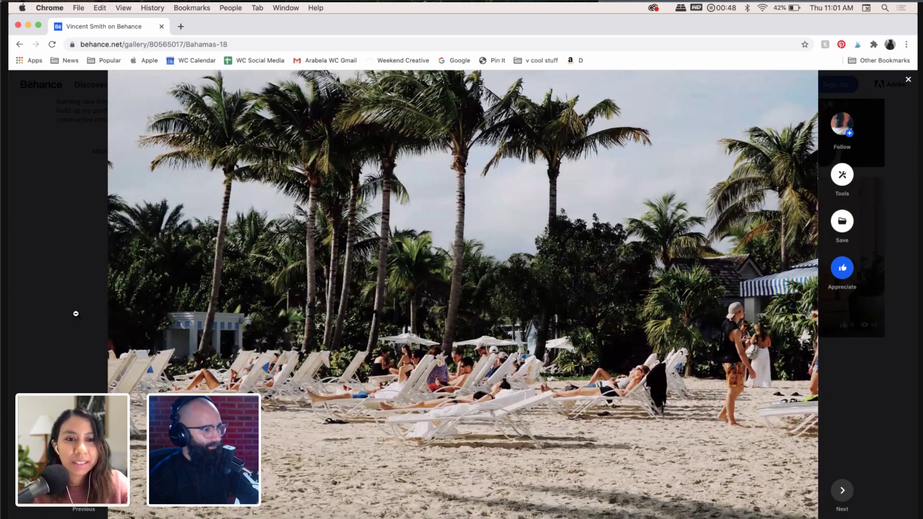
{"action": "scroll", "coordinate": [75, 313], "scroll_direction": "down", "scroll_amount": 4}
{"action": "scroll", "coordinate": [76, 314], "scroll_direction": "down", "scroll_amount": 3}
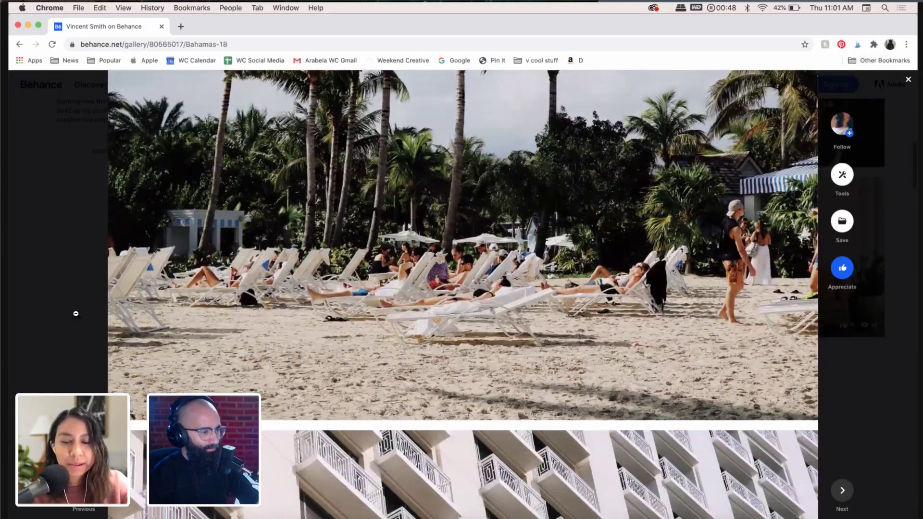
{"action": "scroll", "coordinate": [76, 314], "scroll_direction": "down", "scroll_amount": 8}
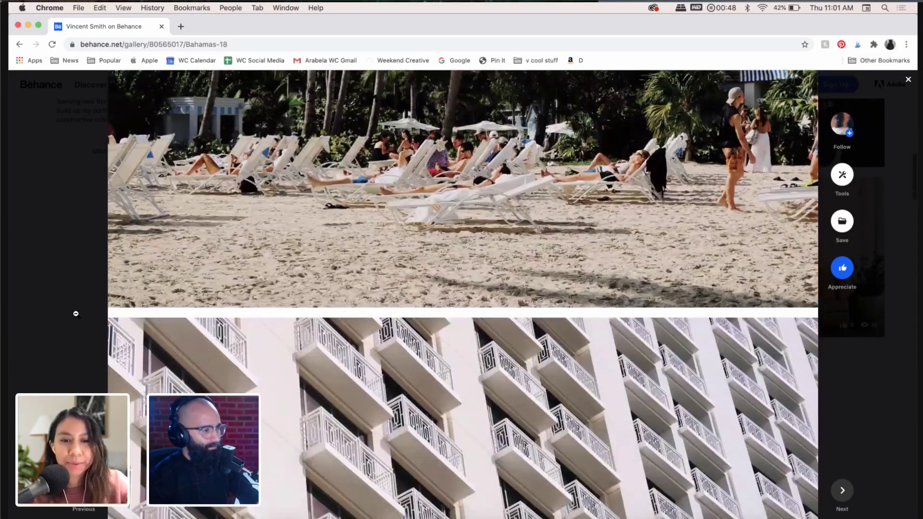
{"action": "scroll", "coordinate": [76, 313], "scroll_direction": "down", "scroll_amount": 5}
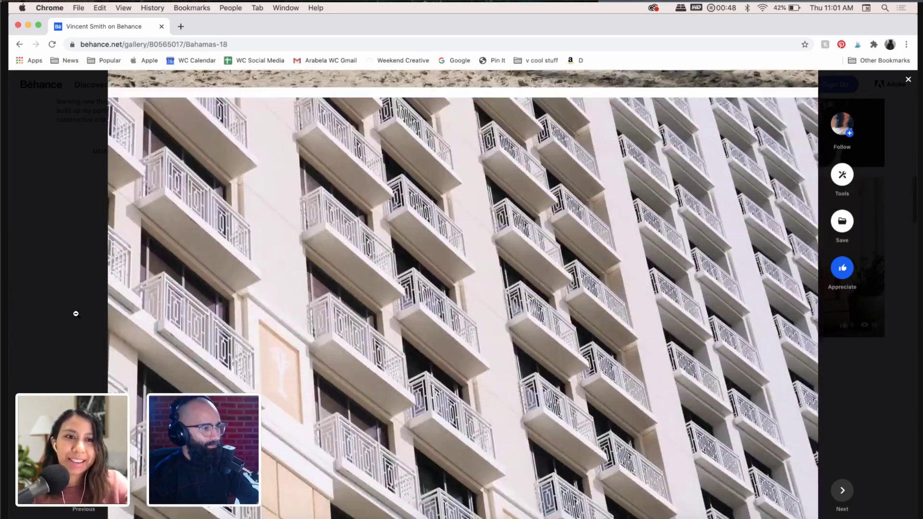
{"action": "scroll", "coordinate": [75, 314], "scroll_direction": "down", "scroll_amount": 5}
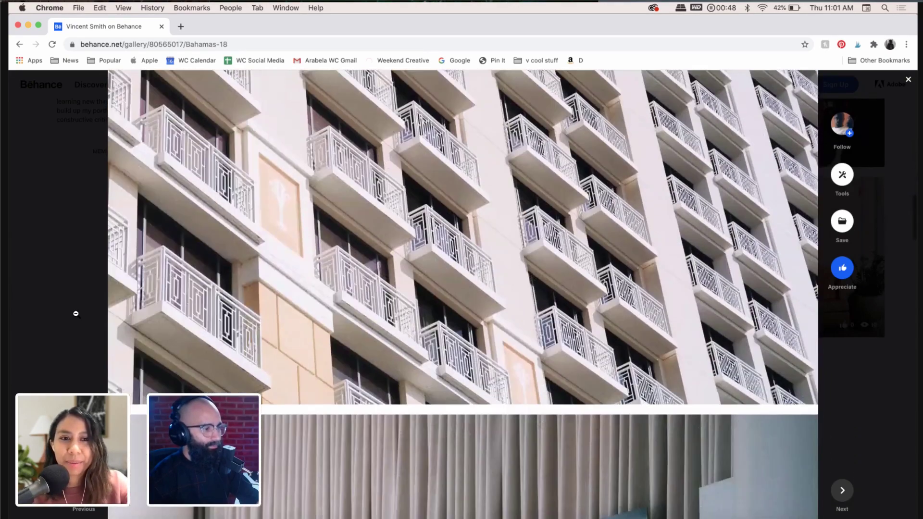
{"action": "scroll", "coordinate": [76, 314], "scroll_direction": "down", "scroll_amount": 10}
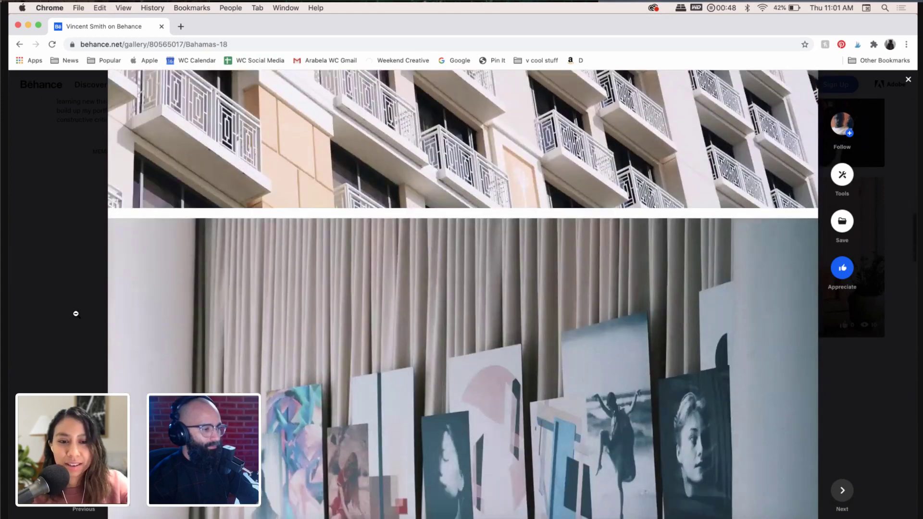
{"action": "scroll", "coordinate": [76, 314], "scroll_direction": "down", "scroll_amount": 4}
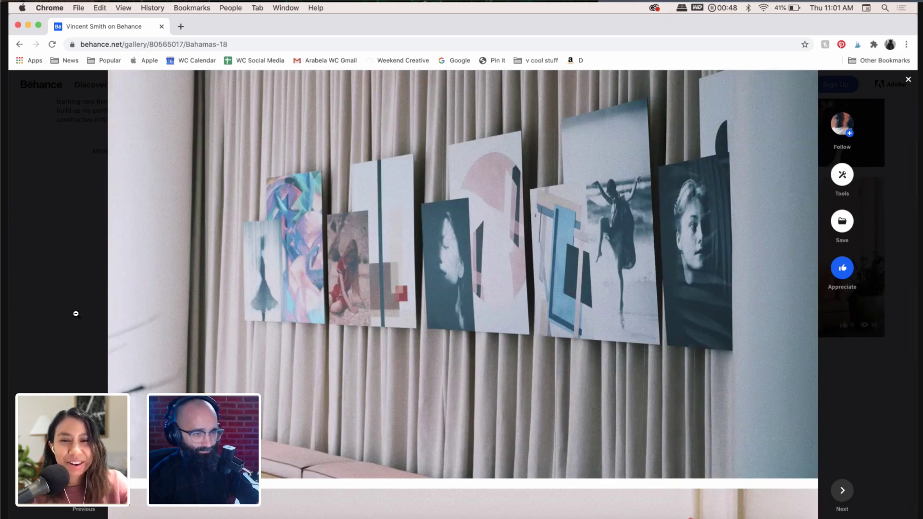
Step: Examine the remaining gallery photos, from the two men on the sofa and the group walking on the bridge to the framed book cover
{"action": "scroll", "coordinate": [75, 314], "scroll_direction": "down", "scroll_amount": 12}
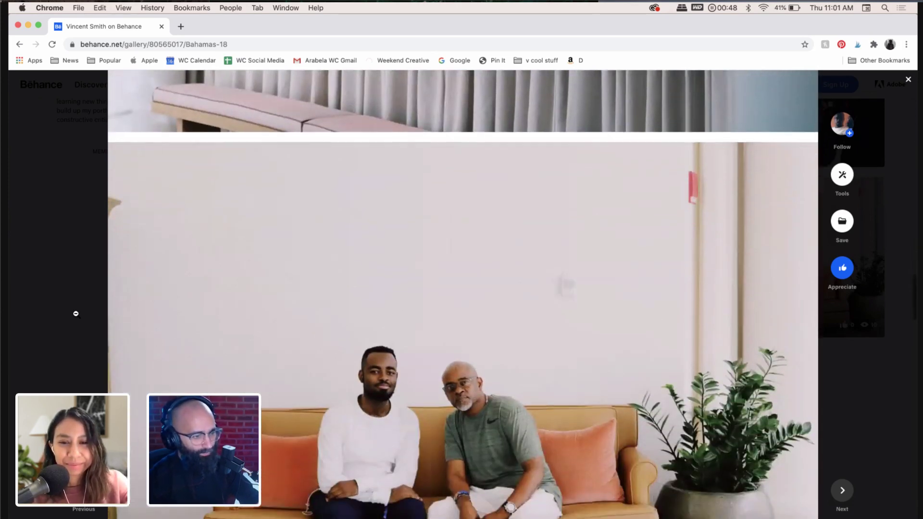
{"action": "scroll", "coordinate": [76, 313], "scroll_direction": "down", "scroll_amount": 4}
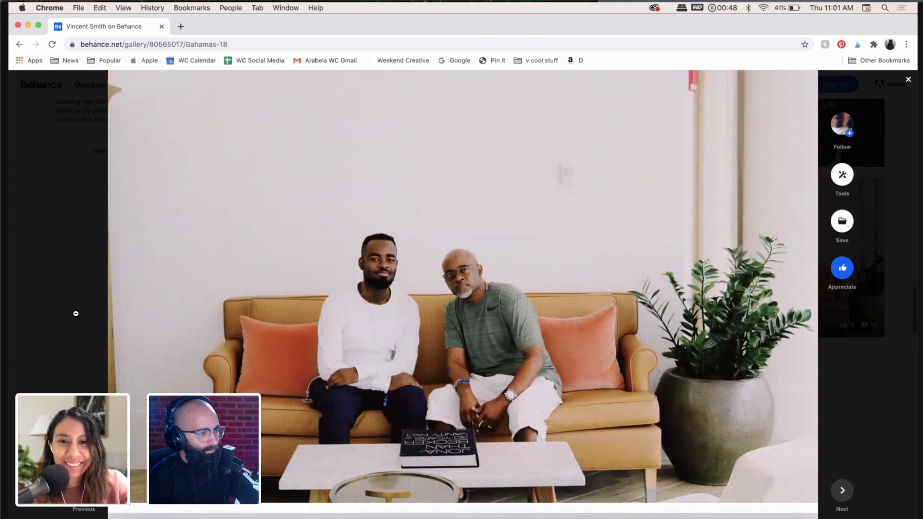
{"action": "scroll", "coordinate": [76, 314], "scroll_direction": "down", "scroll_amount": 2}
{"action": "scroll", "coordinate": [76, 314], "scroll_direction": "down", "scroll_amount": 1}
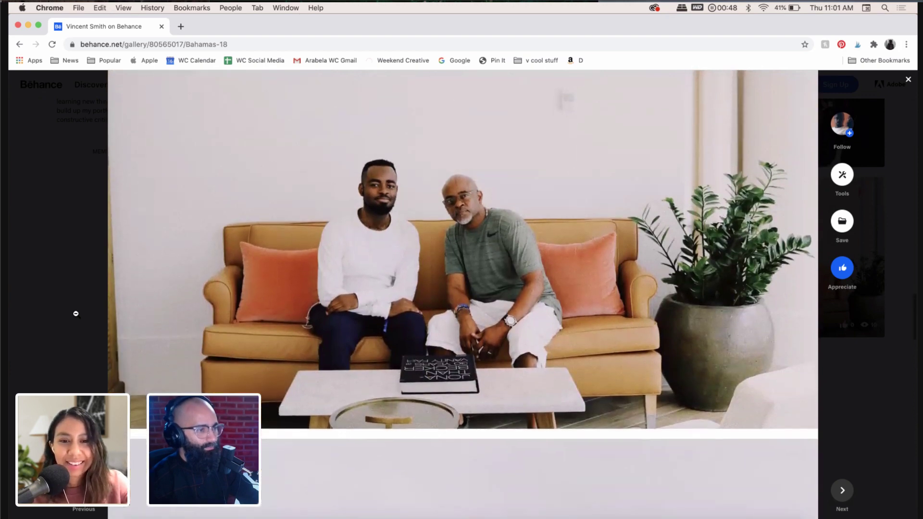
{"action": "scroll", "coordinate": [75, 313], "scroll_direction": "down", "scroll_amount": 5}
{"action": "scroll", "coordinate": [76, 313], "scroll_direction": "down", "scroll_amount": 5}
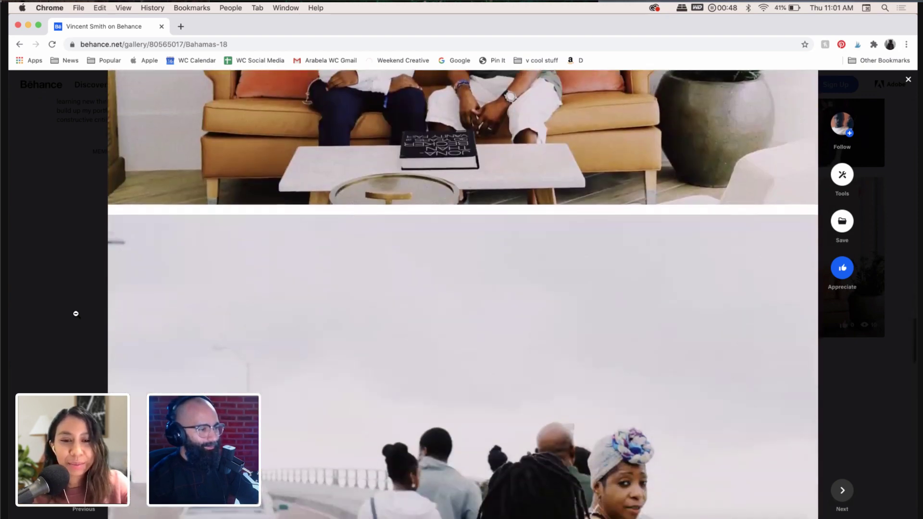
{"action": "scroll", "coordinate": [75, 313], "scroll_direction": "up", "scroll_amount": 10}
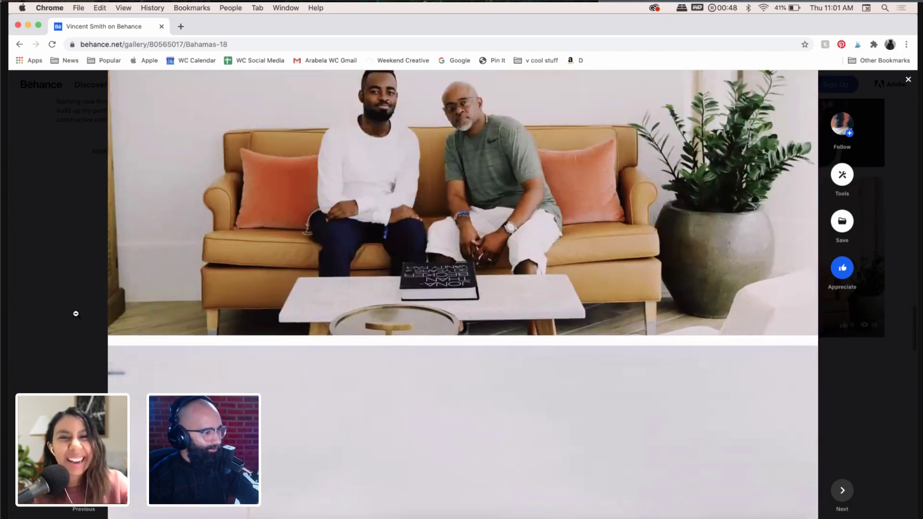
{"action": "scroll", "coordinate": [75, 313], "scroll_direction": "down", "scroll_amount": 12}
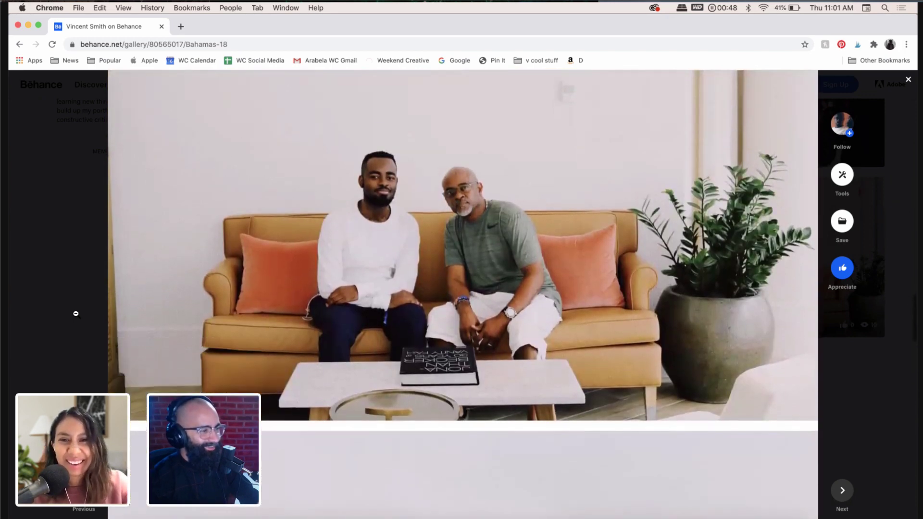
{"action": "scroll", "coordinate": [75, 314], "scroll_direction": "down", "scroll_amount": 4}
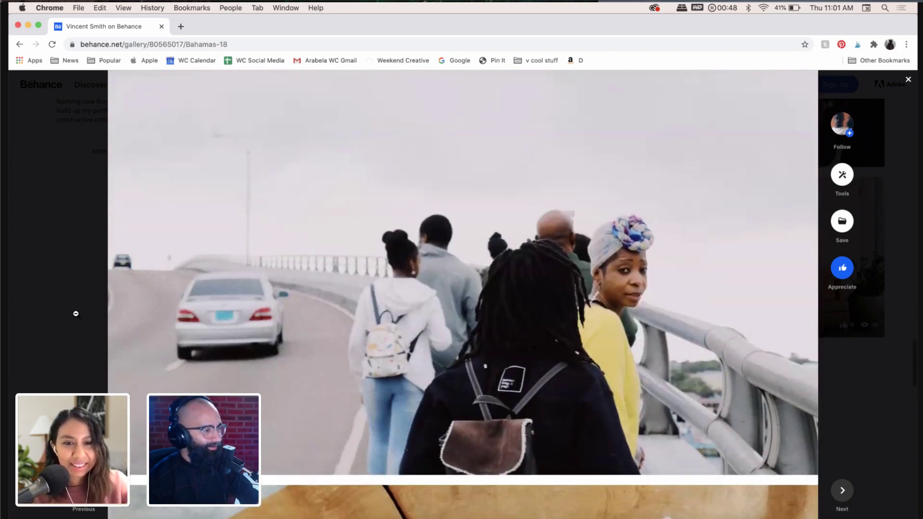
{"action": "scroll", "coordinate": [75, 313], "scroll_direction": "down", "scroll_amount": 4}
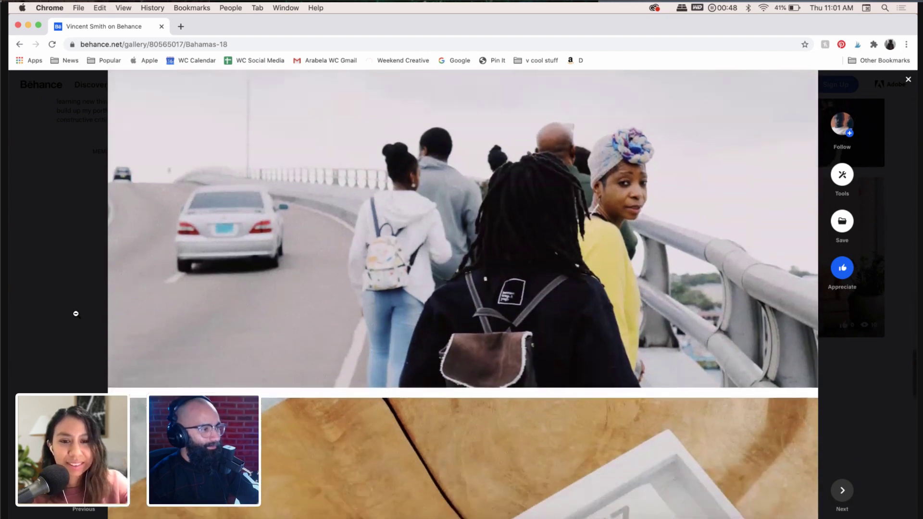
{"action": "scroll", "coordinate": [75, 313], "scroll_direction": "down", "scroll_amount": 4}
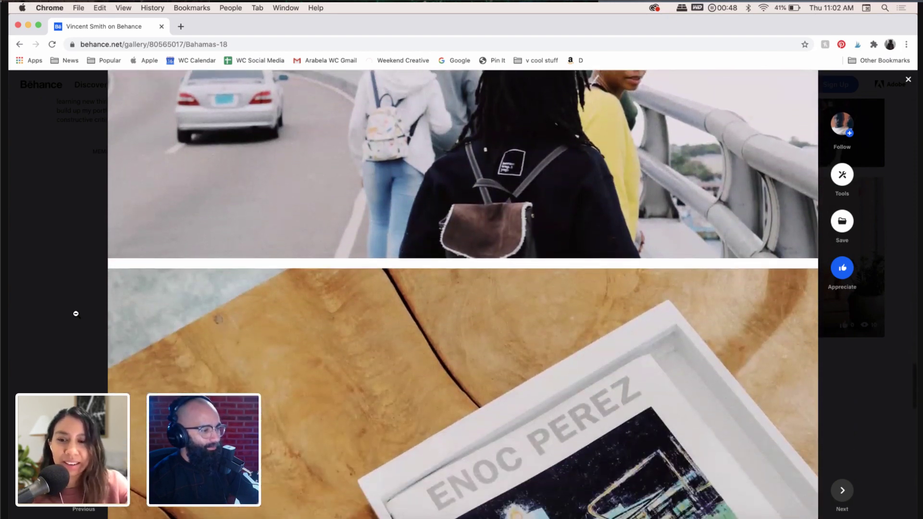
{"action": "scroll", "coordinate": [76, 314], "scroll_direction": "down", "scroll_amount": 4}
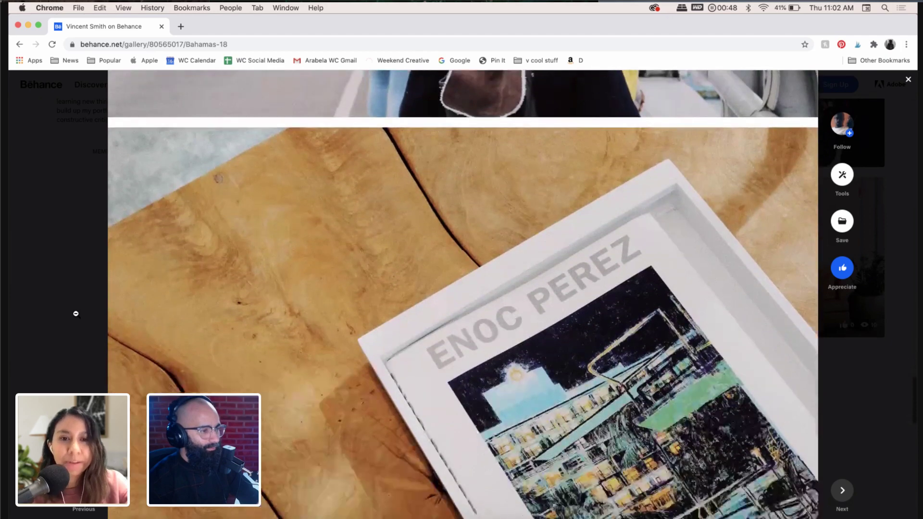
{"action": "scroll", "coordinate": [75, 313], "scroll_direction": "down", "scroll_amount": 3}
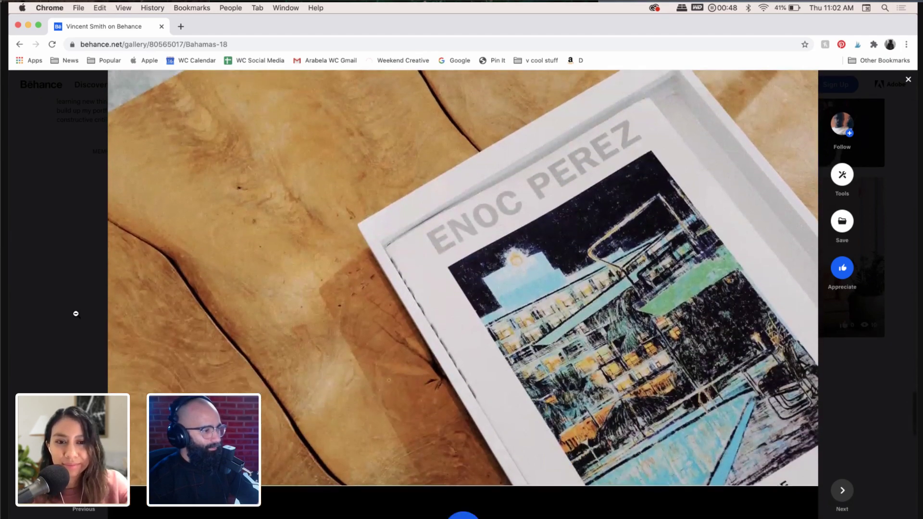
Step: Go back through the gallery from the book cover photo to the hotel balconies, reviewing the bridge walkers and sofa portrait again
{"action": "scroll", "coordinate": [75, 313], "scroll_direction": "up", "scroll_amount": 10}
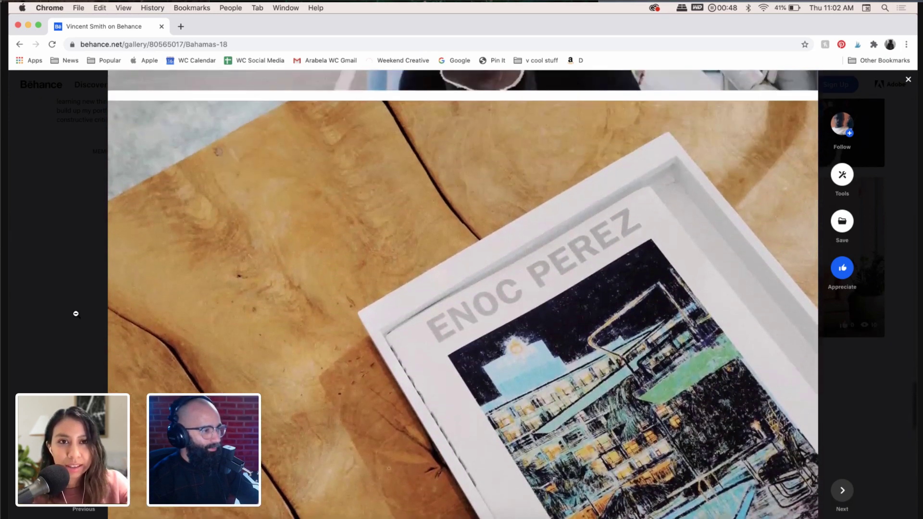
{"action": "scroll", "coordinate": [76, 314], "scroll_direction": "up", "scroll_amount": 7}
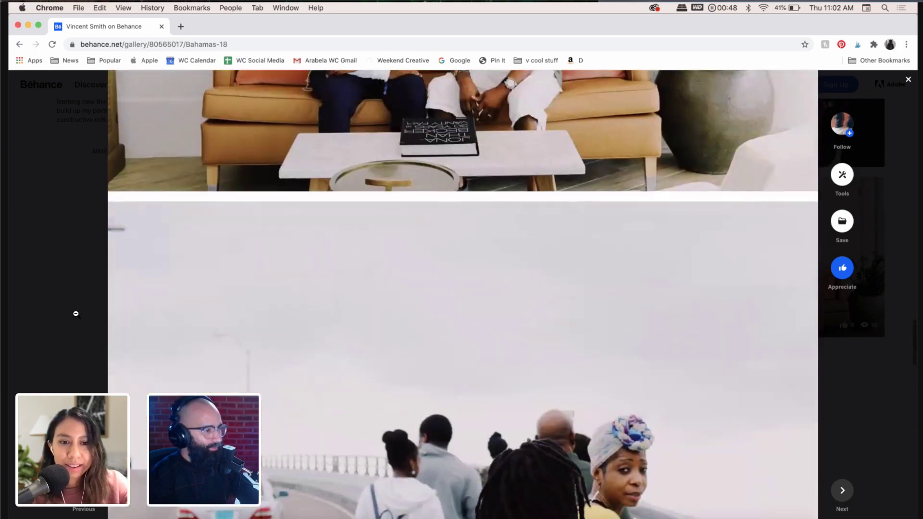
{"action": "scroll", "coordinate": [75, 314], "scroll_direction": "down", "scroll_amount": 3}
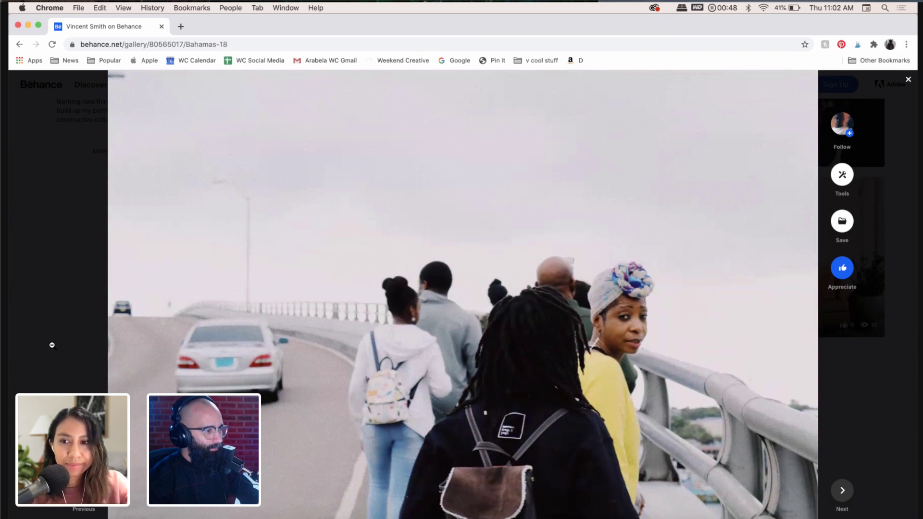
{"action": "scroll", "coordinate": [51, 346], "scroll_direction": "down", "scroll_amount": 2}
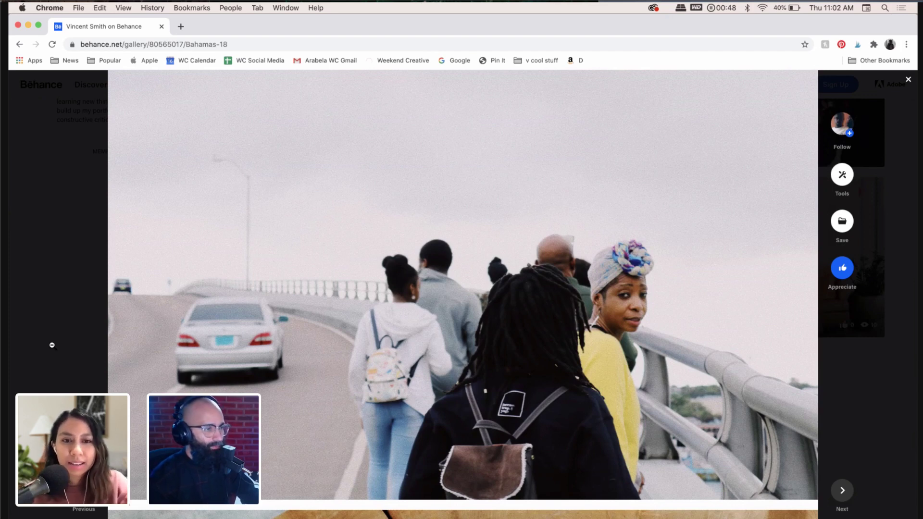
{"action": "scroll", "coordinate": [52, 346], "scroll_direction": "up", "scroll_amount": 5}
{"action": "scroll", "coordinate": [52, 345], "scroll_direction": "up", "scroll_amount": 10}
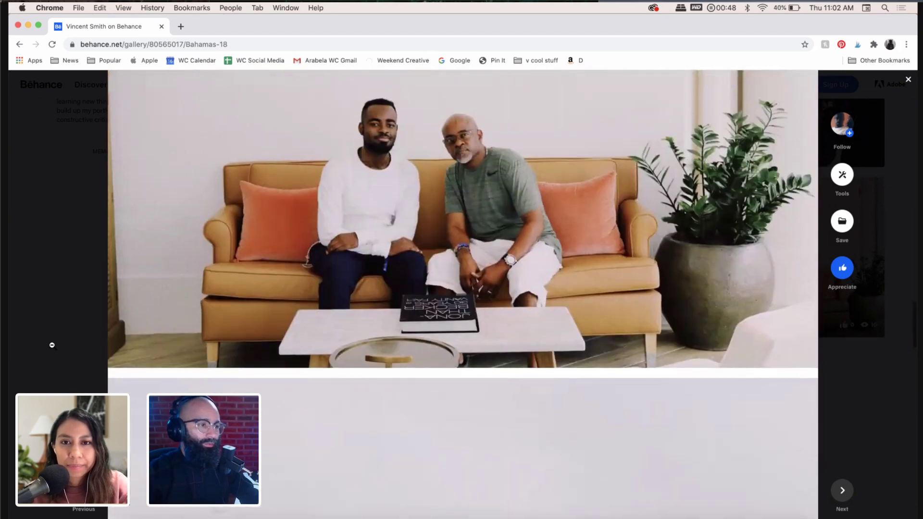
{"action": "scroll", "coordinate": [52, 345], "scroll_direction": "up", "scroll_amount": 10}
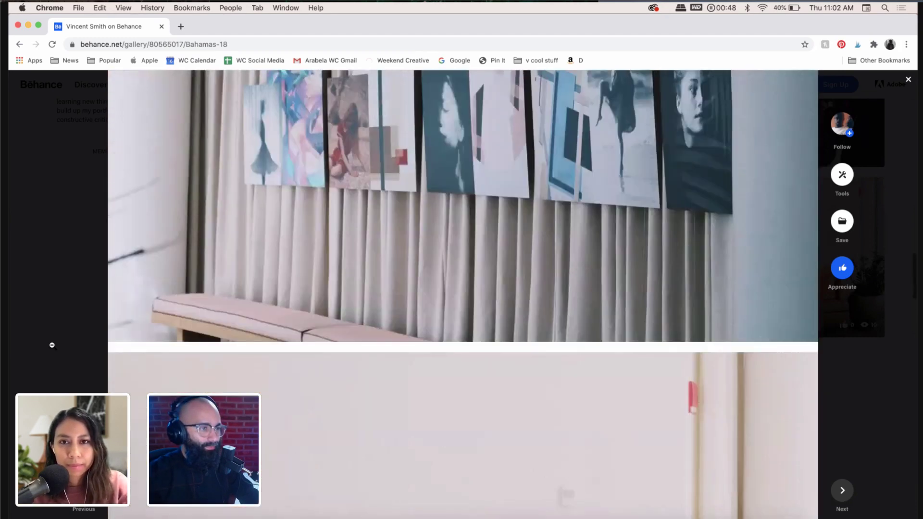
{"action": "scroll", "coordinate": [52, 346], "scroll_direction": "up", "scroll_amount": 10}
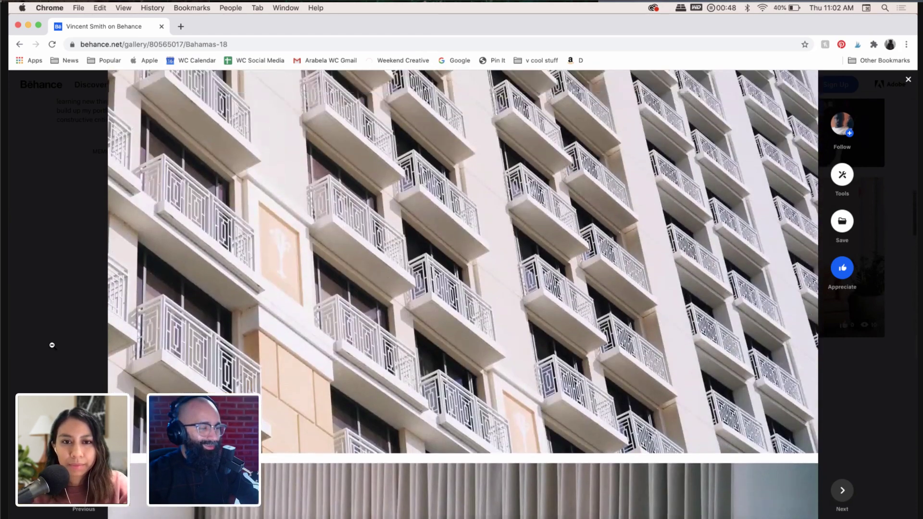
Step: Study the hotel balcony photo's composition, and review the palm-lined beach shot and the outdoor cafe seating above it
{"action": "scroll", "coordinate": [51, 345], "scroll_direction": "down", "scroll_amount": 2}
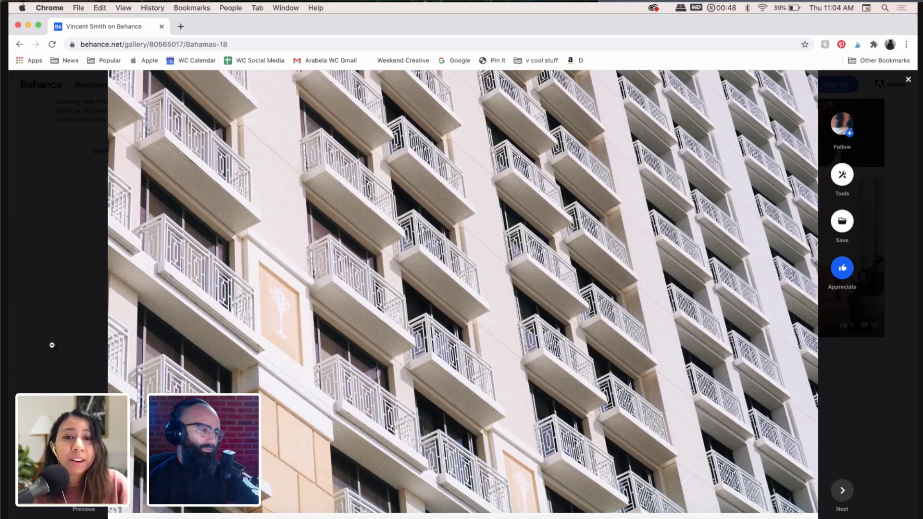
{"action": "scroll", "coordinate": [52, 345], "scroll_direction": "up", "scroll_amount": 3}
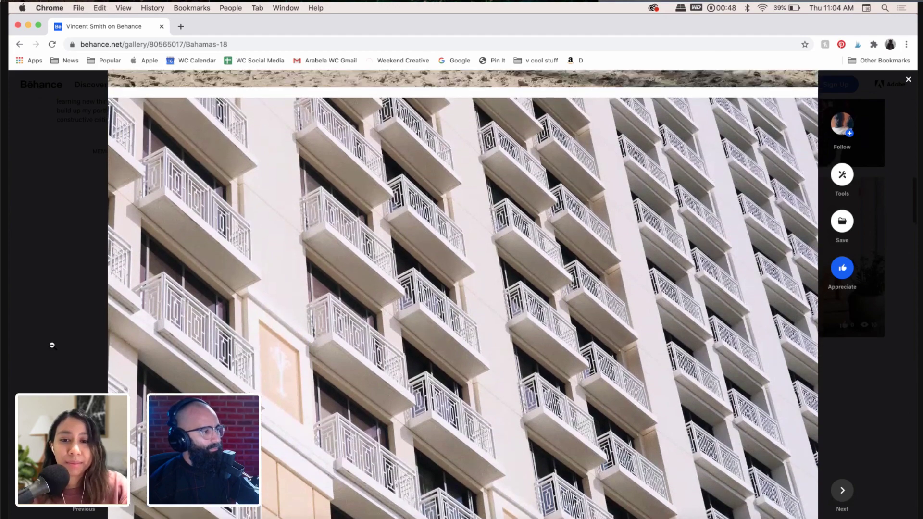
{"action": "scroll", "coordinate": [52, 345], "scroll_direction": "down", "scroll_amount": 2}
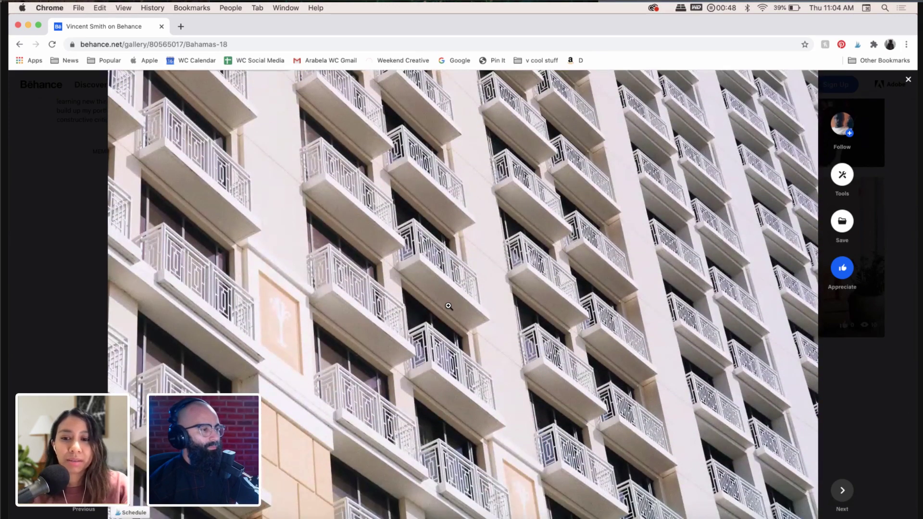
{"action": "scroll", "coordinate": [449, 306], "scroll_direction": "up", "scroll_amount": 3}
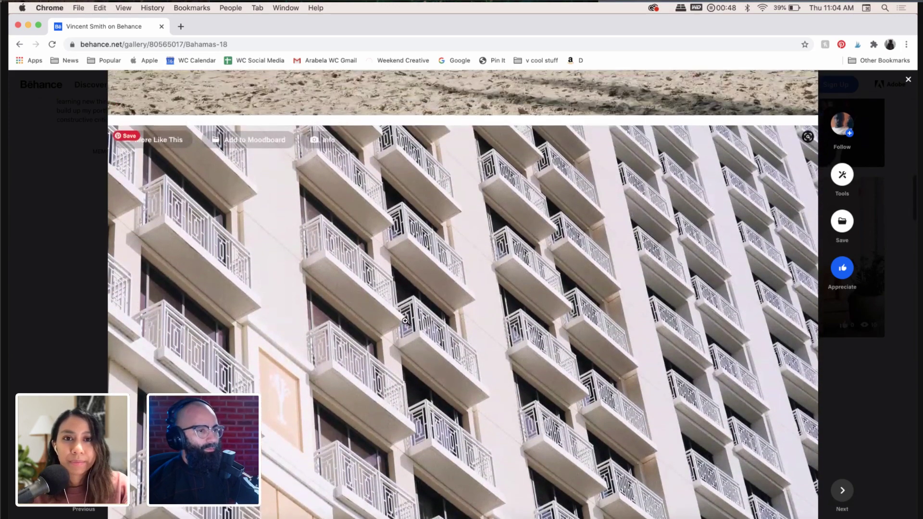
{"action": "scroll", "coordinate": [406, 321], "scroll_direction": "up", "scroll_amount": 3}
{"action": "scroll", "coordinate": [405, 321], "scroll_direction": "up", "scroll_amount": 2}
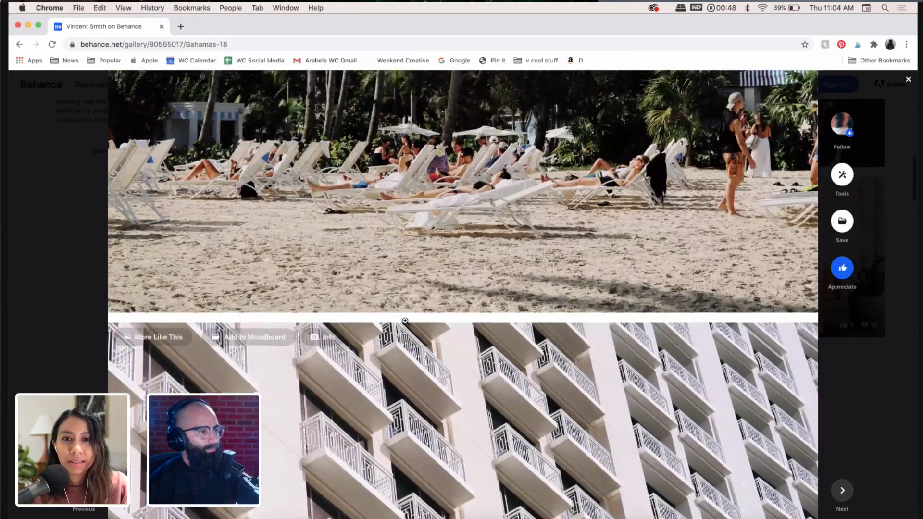
{"action": "scroll", "coordinate": [406, 321], "scroll_direction": "up", "scroll_amount": 4}
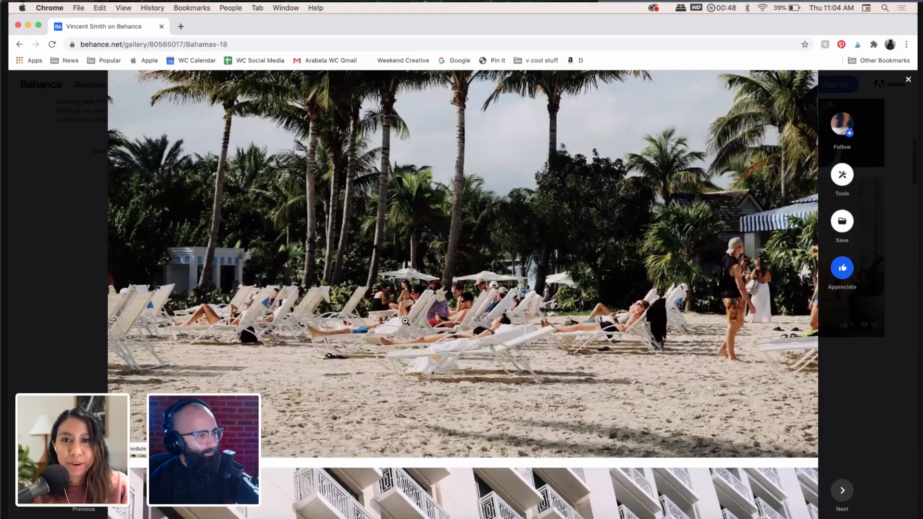
{"action": "scroll", "coordinate": [405, 321], "scroll_direction": "up", "scroll_amount": 3}
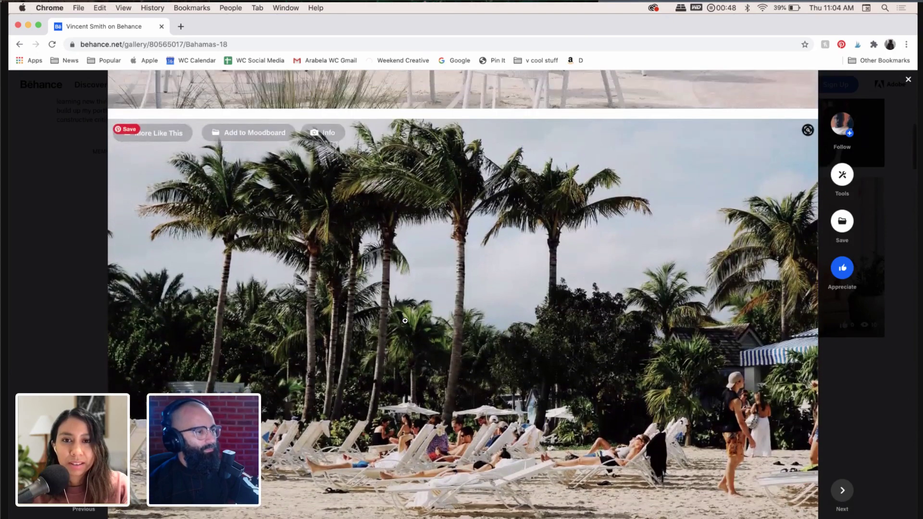
{"action": "scroll", "coordinate": [406, 321], "scroll_direction": "up", "scroll_amount": 5}
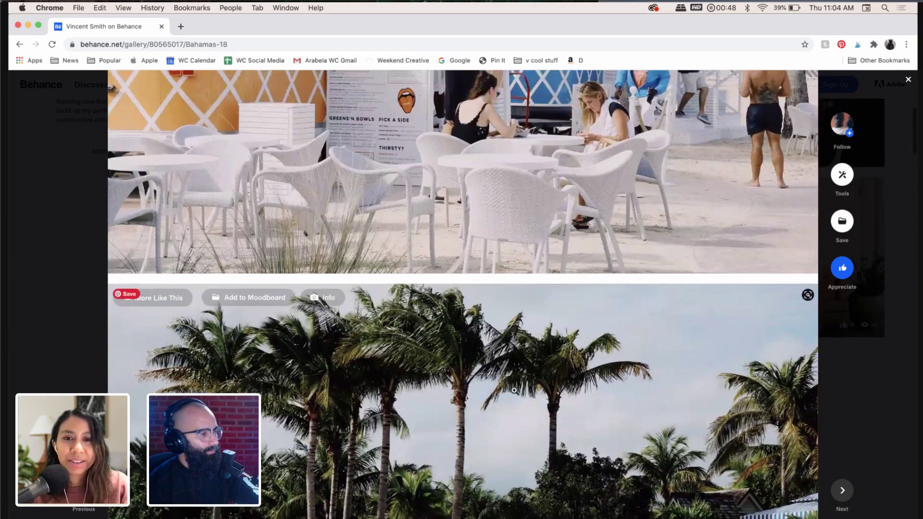
Step: Finish reviewing the food stand photo, close the Bahamas-18 project and open the Self Shot project from the photographer's profile
{"action": "scroll", "coordinate": [477, 260], "scroll_direction": "up", "scroll_amount": 3}
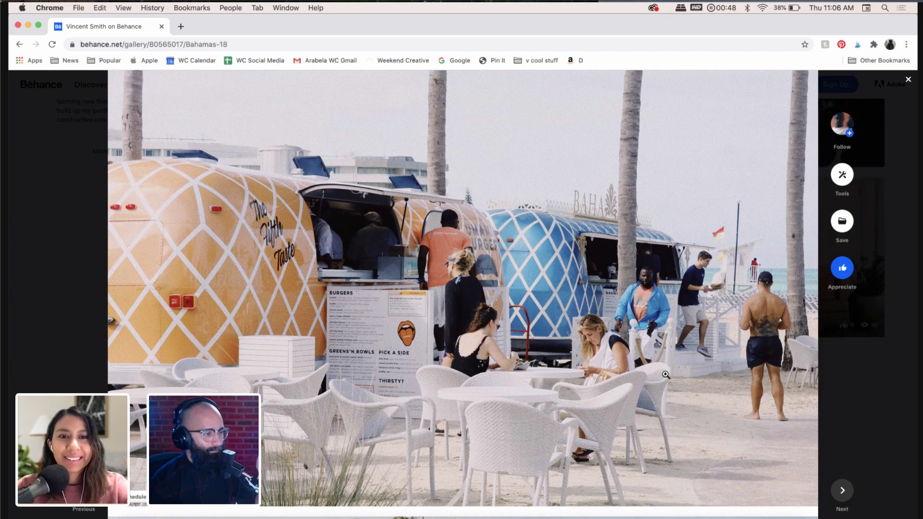
{"action": "scroll", "coordinate": [611, 240], "scroll_direction": "up", "scroll_amount": 3}
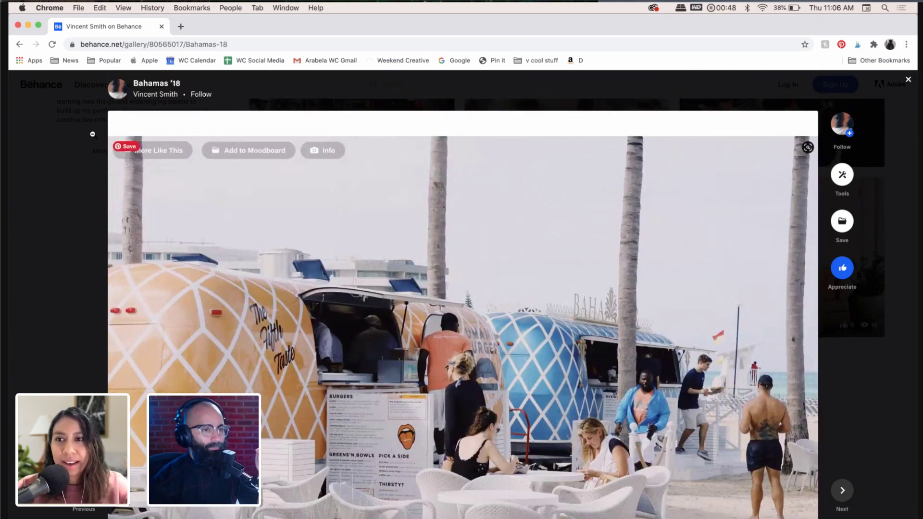
{"action": "left_click", "coordinate": [908, 79]}
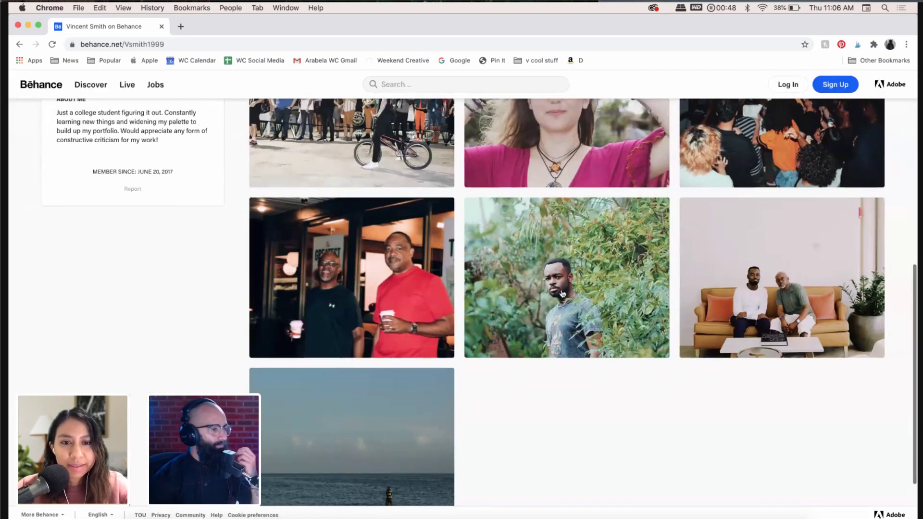
{"action": "left_click", "coordinate": [553, 253]}
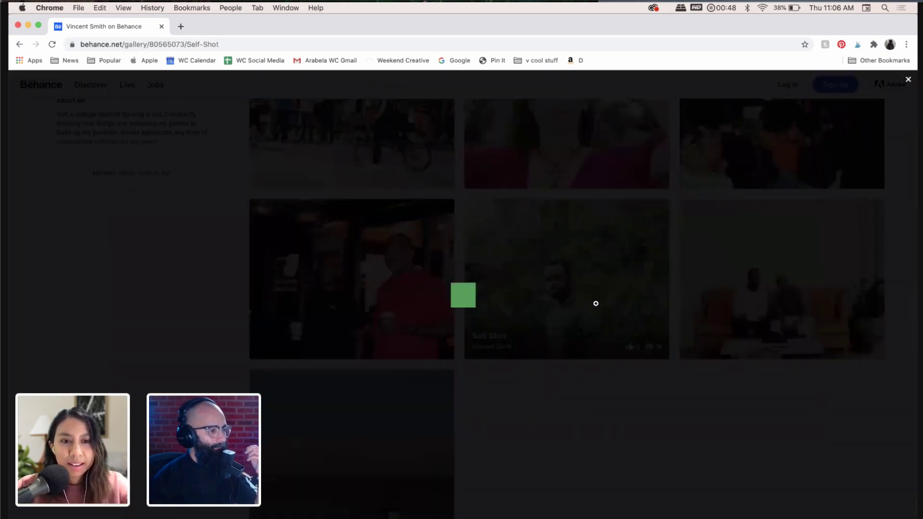
Step: Examine the first two Self Shot portraits, comparing the sharply focused man among the foliage with the out-of-focus version
{"action": "scroll", "coordinate": [564, 379], "scroll_direction": "down", "scroll_amount": 3}
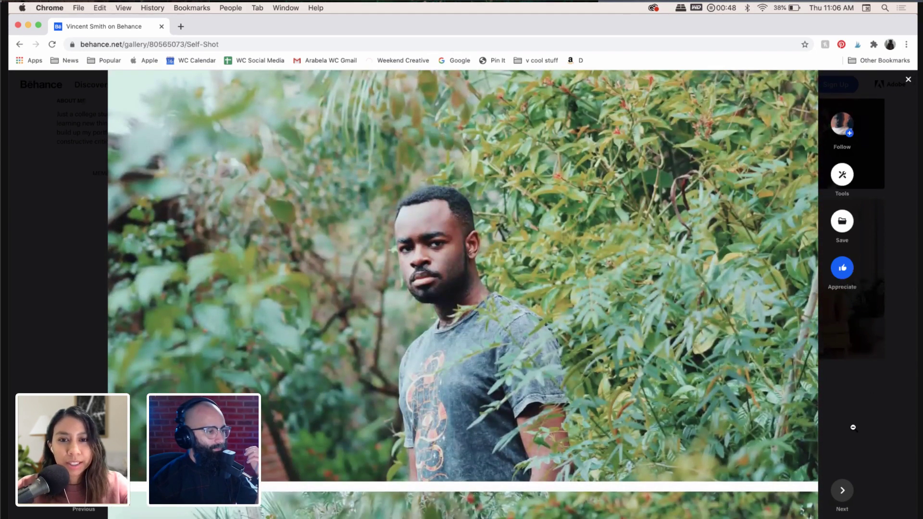
{"action": "scroll", "coordinate": [853, 427], "scroll_direction": "down", "scroll_amount": 1}
{"action": "scroll", "coordinate": [853, 428], "scroll_direction": "down", "scroll_amount": 2}
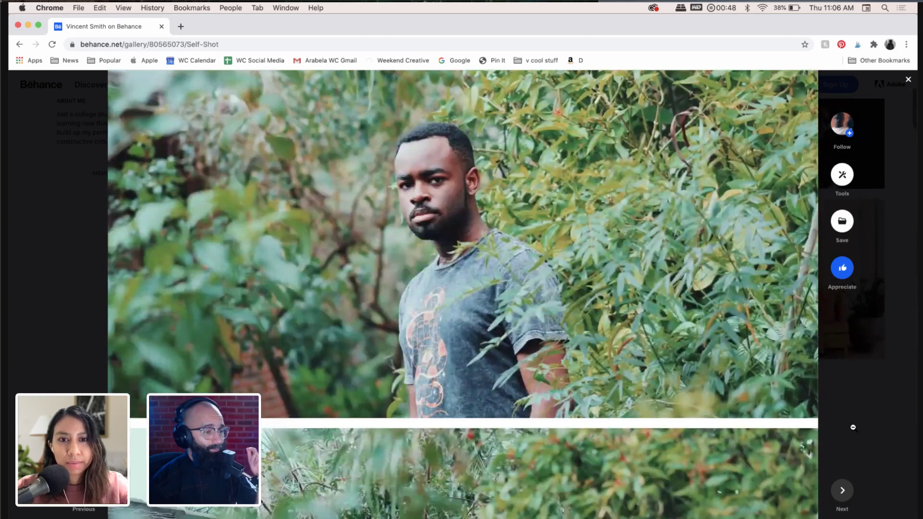
{"action": "scroll", "coordinate": [853, 427], "scroll_direction": "down", "scroll_amount": 4}
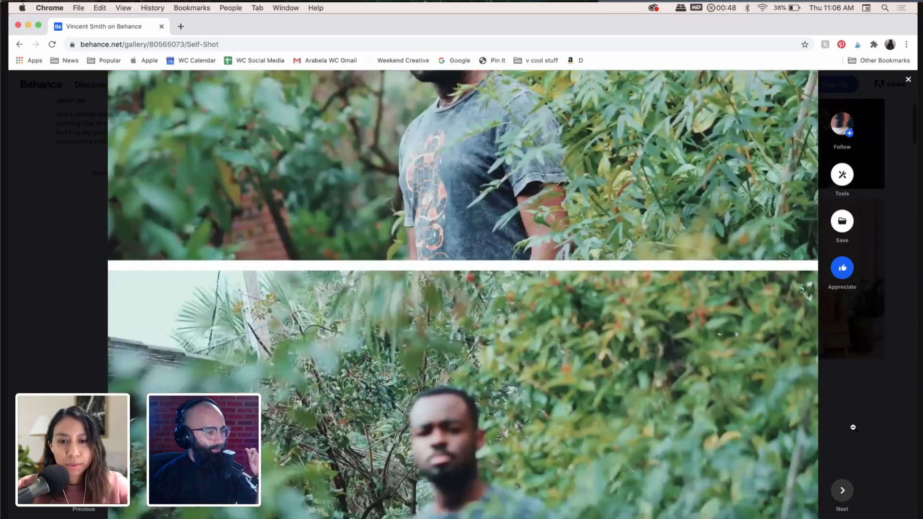
{"action": "scroll", "coordinate": [853, 428], "scroll_direction": "down", "scroll_amount": 4}
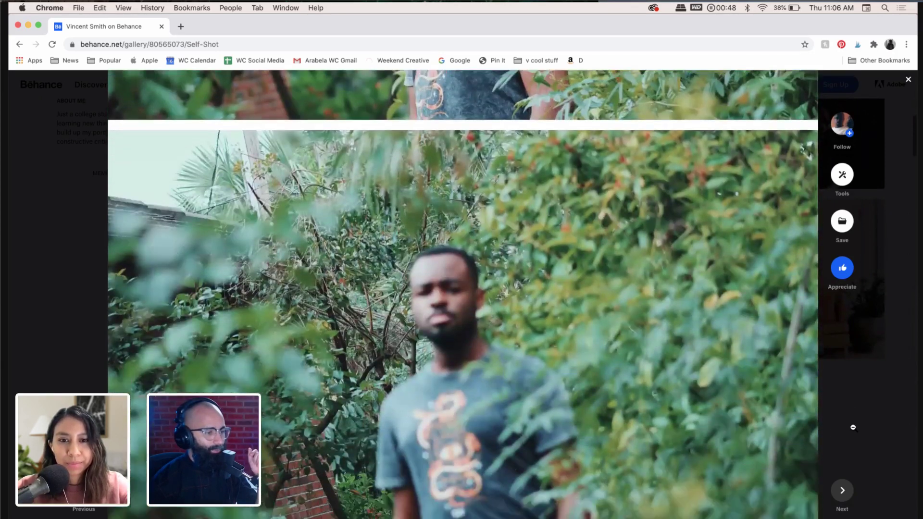
{"action": "scroll", "coordinate": [853, 427], "scroll_direction": "down", "scroll_amount": 3}
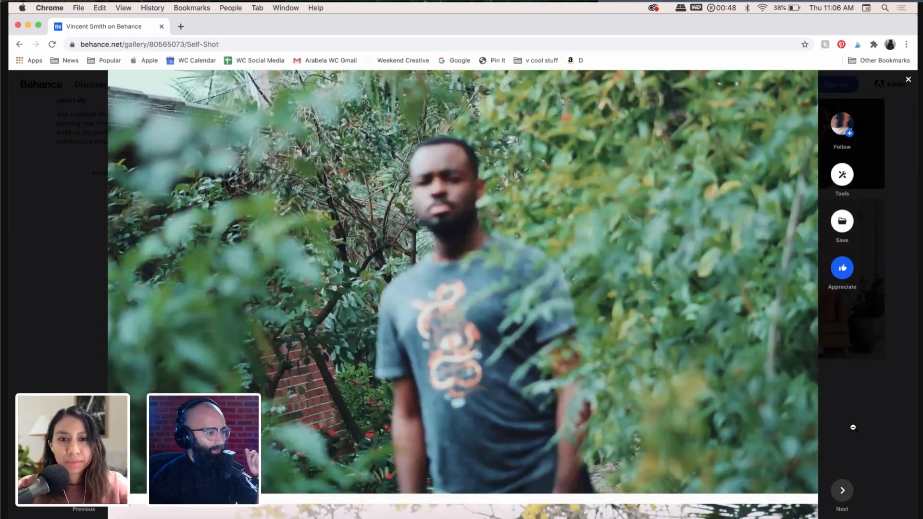
{"action": "scroll", "coordinate": [853, 427], "scroll_direction": "up", "scroll_amount": 1}
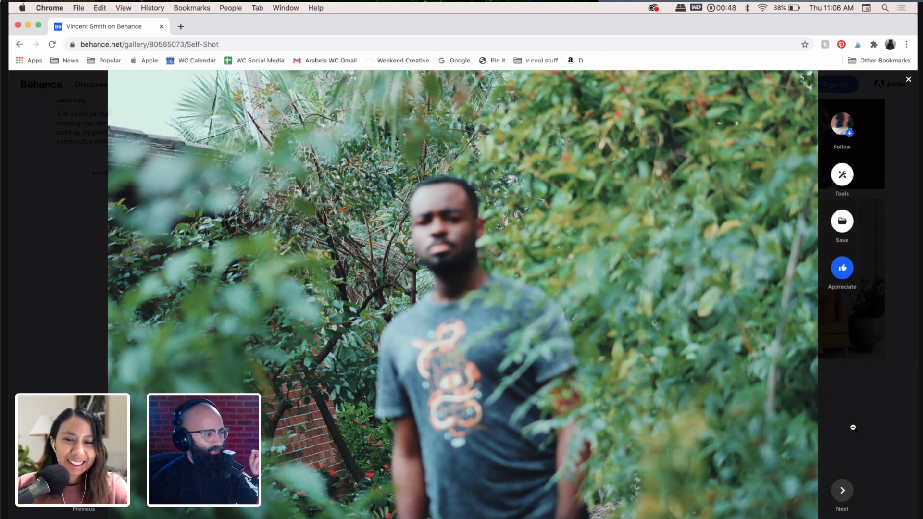
Step: Examine the portrait beneath the yellow-blossomed tree and the two close-up photos of its blossoms
{"action": "scroll", "coordinate": [853, 428], "scroll_direction": "down", "scroll_amount": 5}
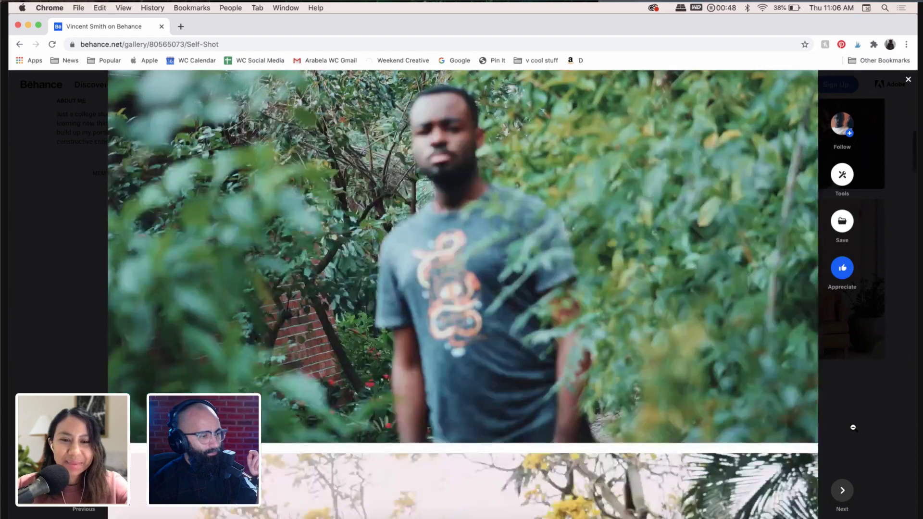
{"action": "scroll", "coordinate": [853, 428], "scroll_direction": "down", "scroll_amount": 6}
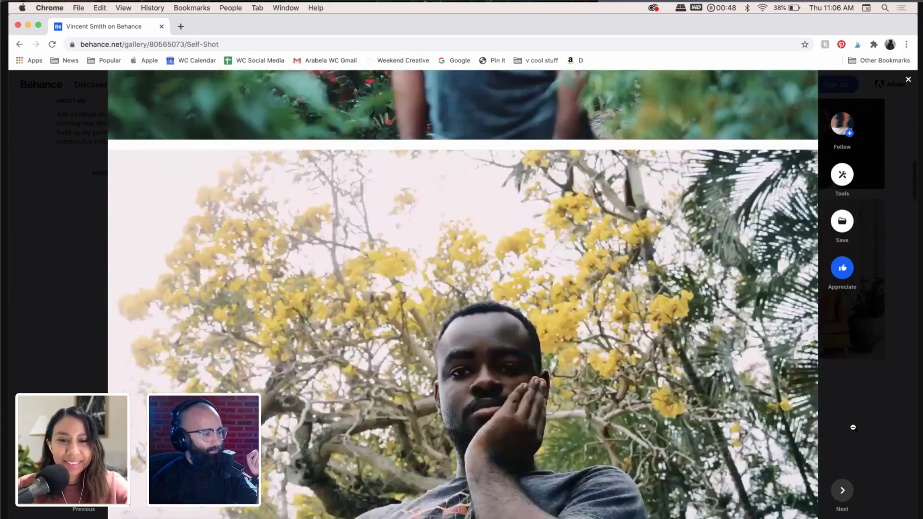
{"action": "scroll", "coordinate": [853, 427], "scroll_direction": "down", "scroll_amount": 2}
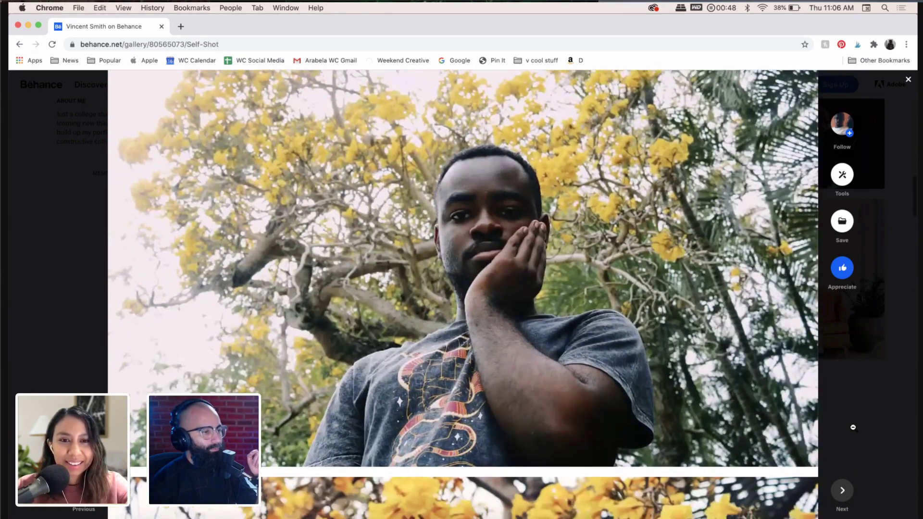
{"action": "scroll", "coordinate": [853, 428], "scroll_direction": "down", "scroll_amount": 3}
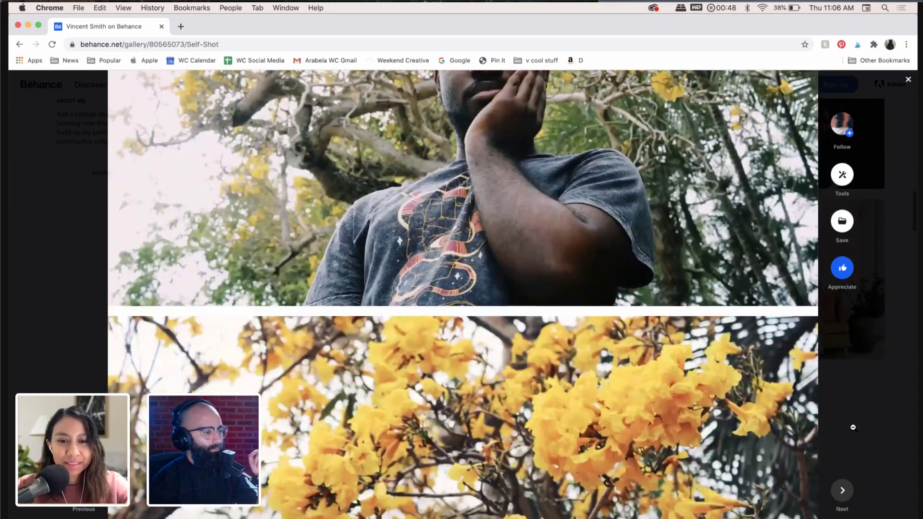
{"action": "scroll", "coordinate": [853, 427], "scroll_direction": "down", "scroll_amount": 5}
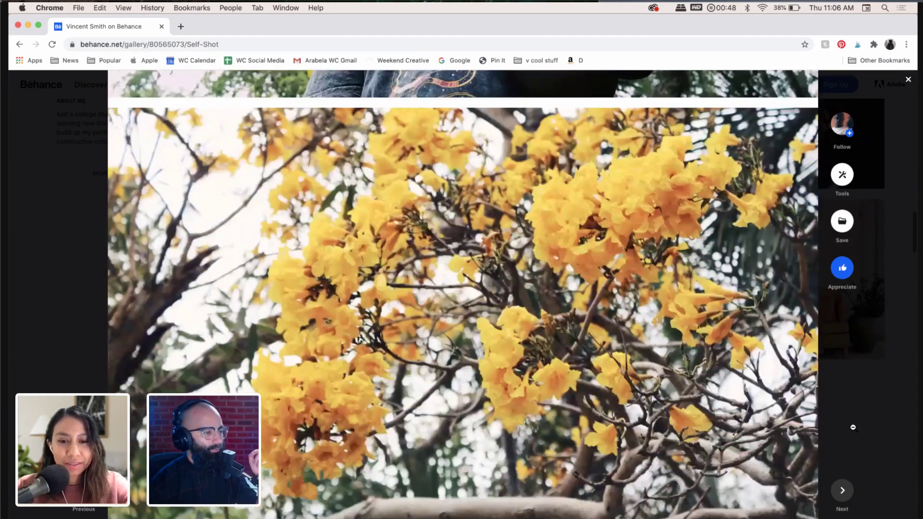
{"action": "scroll", "coordinate": [853, 427], "scroll_direction": "down", "scroll_amount": 8}
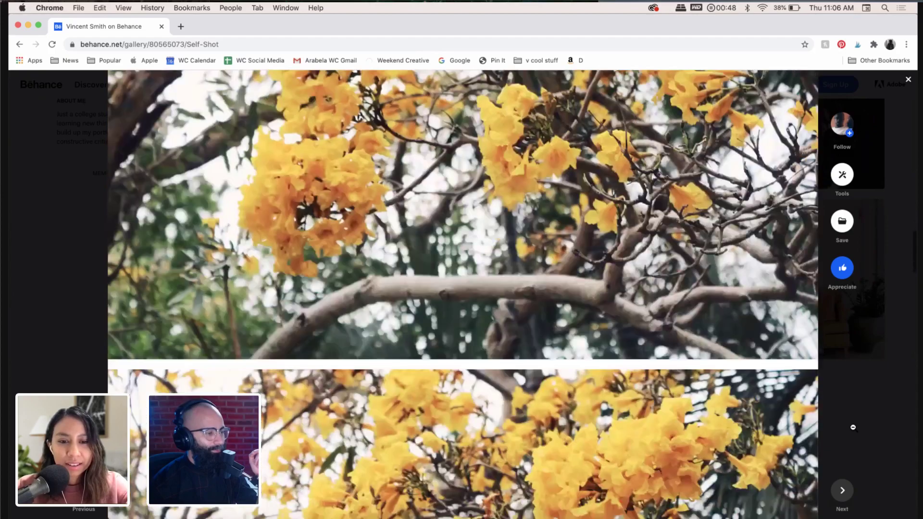
{"action": "scroll", "coordinate": [853, 427], "scroll_direction": "down", "scroll_amount": 8}
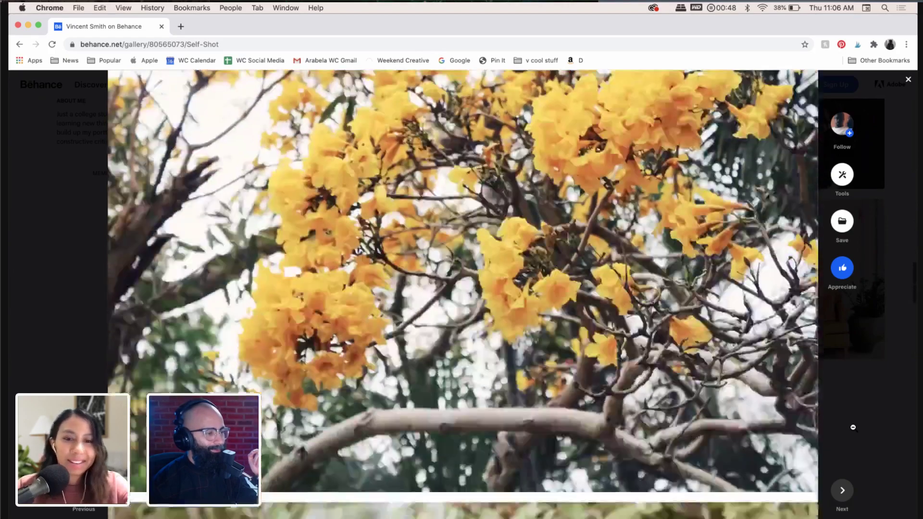
Step: Compare the two portraits of the man partly hidden behind leaves, the muted-tone one and the brighter green one
{"action": "scroll", "coordinate": [853, 427], "scroll_direction": "down", "scroll_amount": 7}
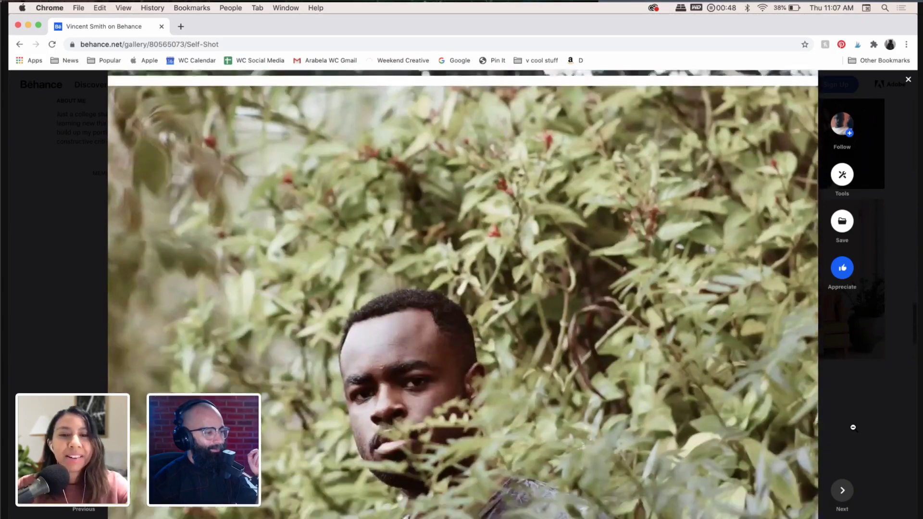
{"action": "scroll", "coordinate": [853, 427], "scroll_direction": "up", "scroll_amount": 1}
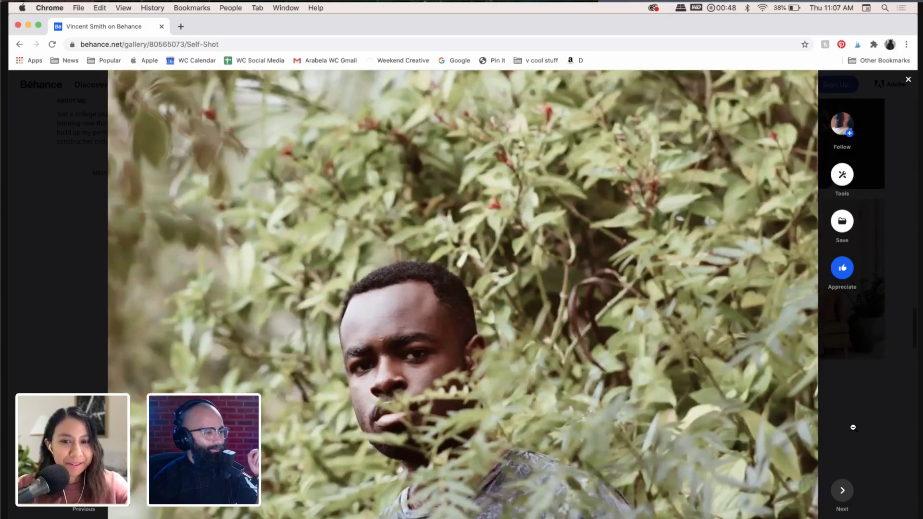
{"action": "scroll", "coordinate": [853, 428], "scroll_direction": "down", "scroll_amount": 3}
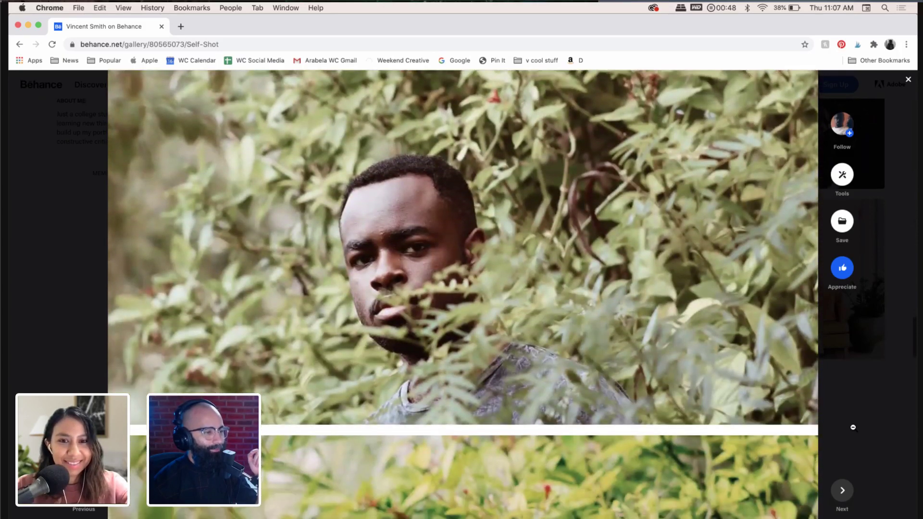
{"action": "scroll", "coordinate": [853, 428], "scroll_direction": "up", "scroll_amount": 4}
{"action": "scroll", "coordinate": [853, 428], "scroll_direction": "up", "scroll_amount": 1}
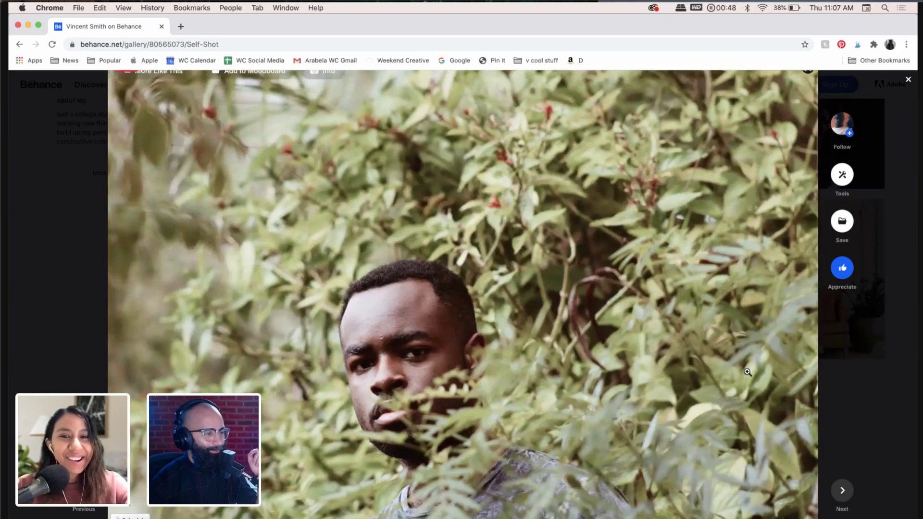
{"action": "scroll", "coordinate": [474, 423], "scroll_direction": "down", "scroll_amount": 5}
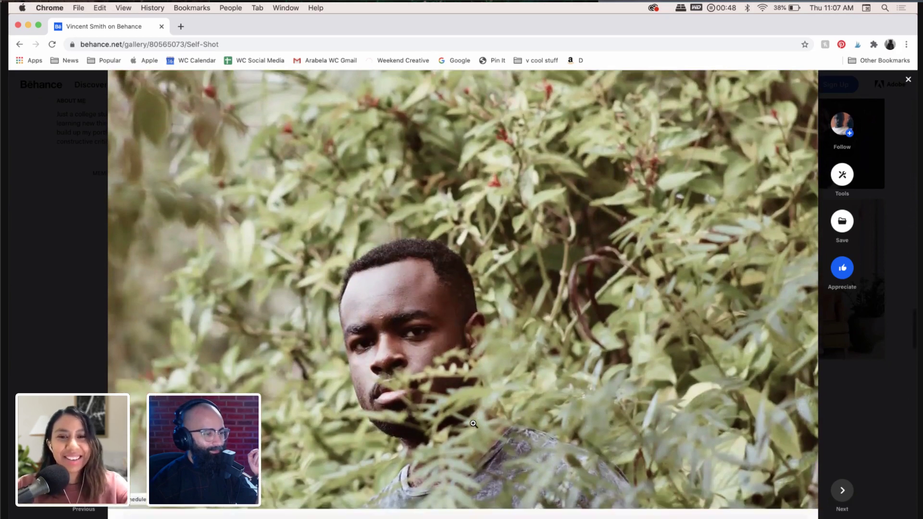
{"action": "scroll", "coordinate": [472, 422], "scroll_direction": "down", "scroll_amount": 12}
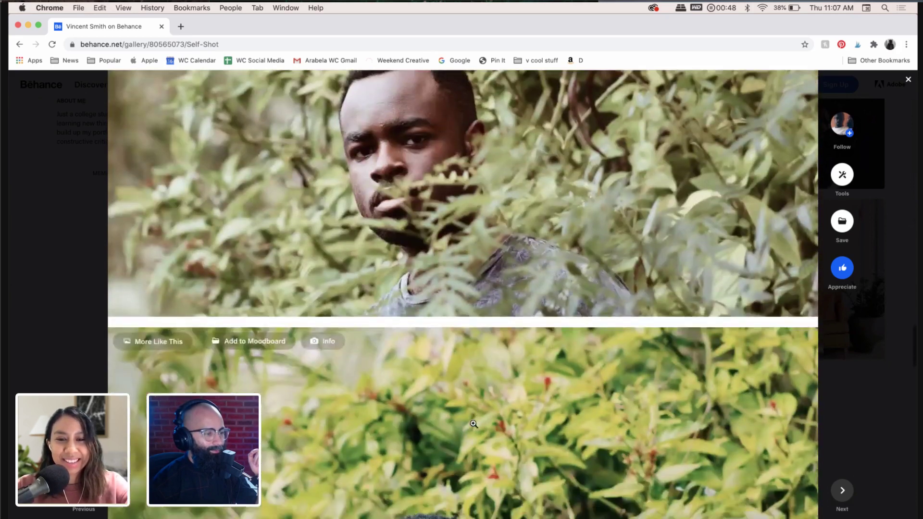
{"action": "scroll", "coordinate": [474, 424], "scroll_direction": "down", "scroll_amount": 10}
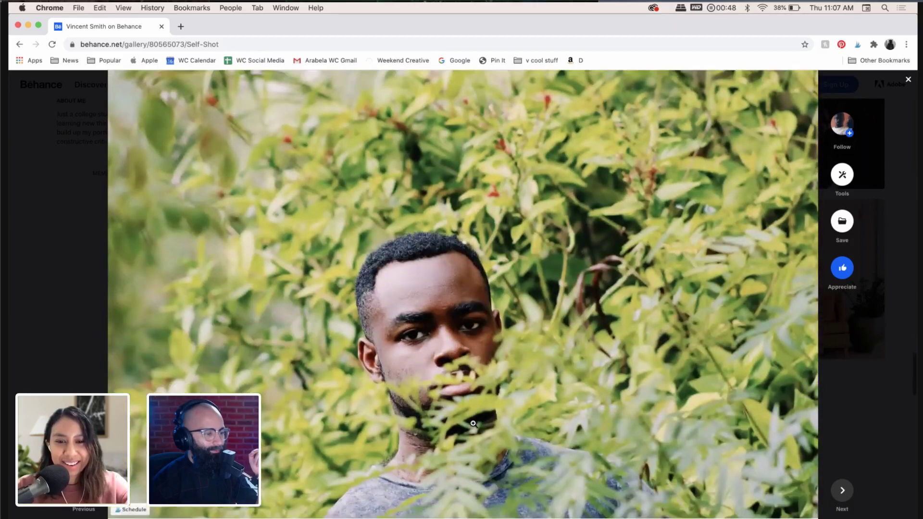
Step: View the yellow flower close-up with the blurred background, and go back through the two leaf-covered portraits for another look
{"action": "scroll", "coordinate": [473, 423], "scroll_direction": "down", "scroll_amount": 12}
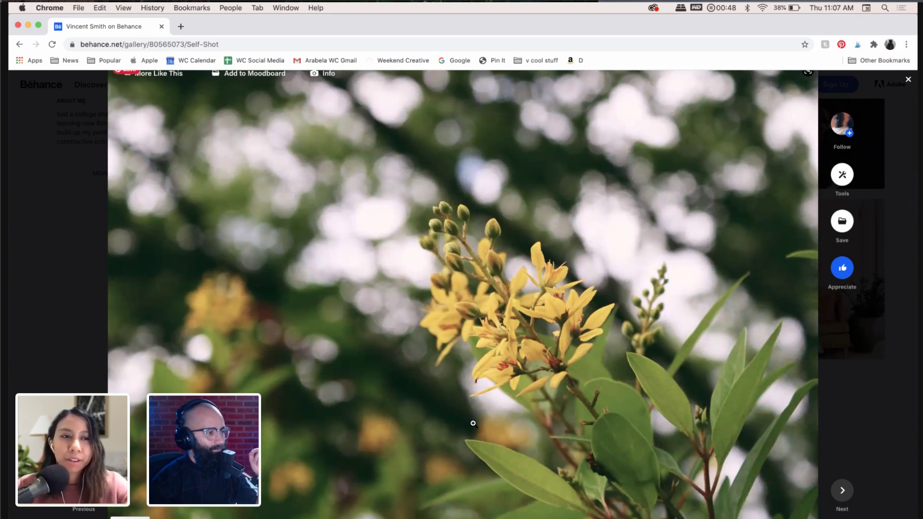
{"action": "scroll", "coordinate": [474, 423], "scroll_direction": "down", "scroll_amount": 3}
{"action": "scroll", "coordinate": [473, 423], "scroll_direction": "up", "scroll_amount": 3}
{"action": "scroll", "coordinate": [474, 423], "scroll_direction": "up", "scroll_amount": 10}
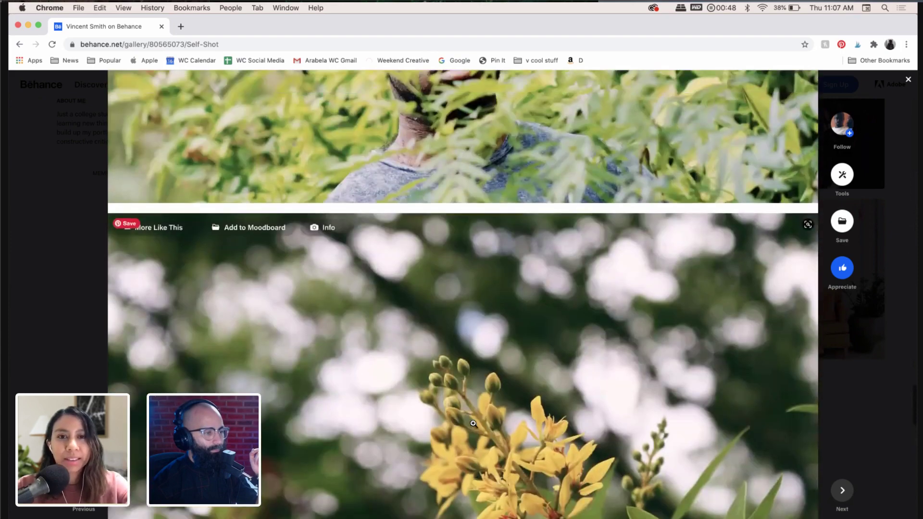
{"action": "scroll", "coordinate": [473, 424], "scroll_direction": "up", "scroll_amount": 8}
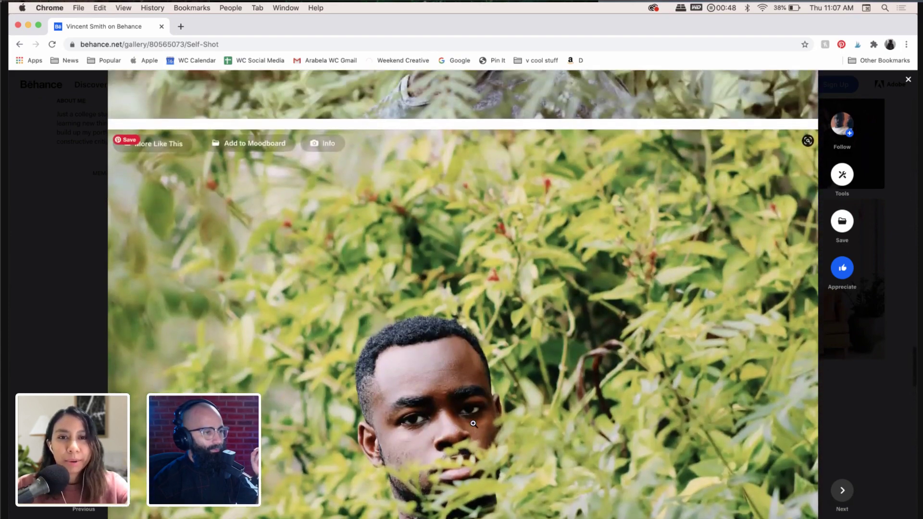
{"action": "scroll", "coordinate": [474, 423], "scroll_direction": "up", "scroll_amount": 3}
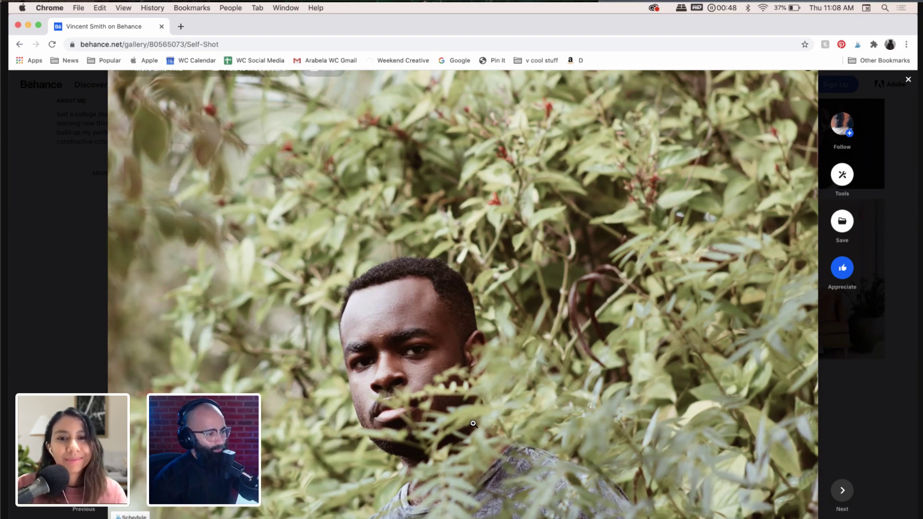
Step: Return to the opening Self Shot portrait and review the series again through the blurred portrait to the yellow-blossomed tree portrait
{"action": "scroll", "coordinate": [474, 424], "scroll_direction": "down", "scroll_amount": 10}
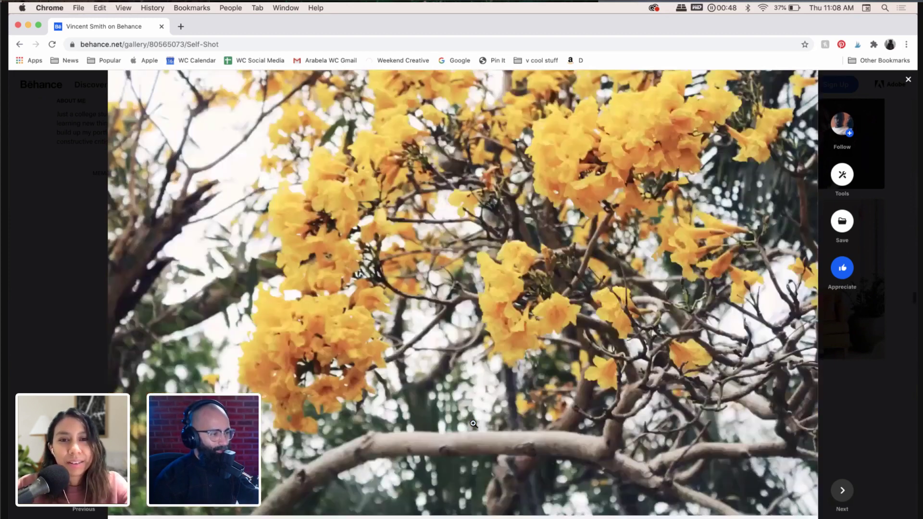
{"action": "scroll", "coordinate": [473, 424], "scroll_direction": "up", "scroll_amount": 15}
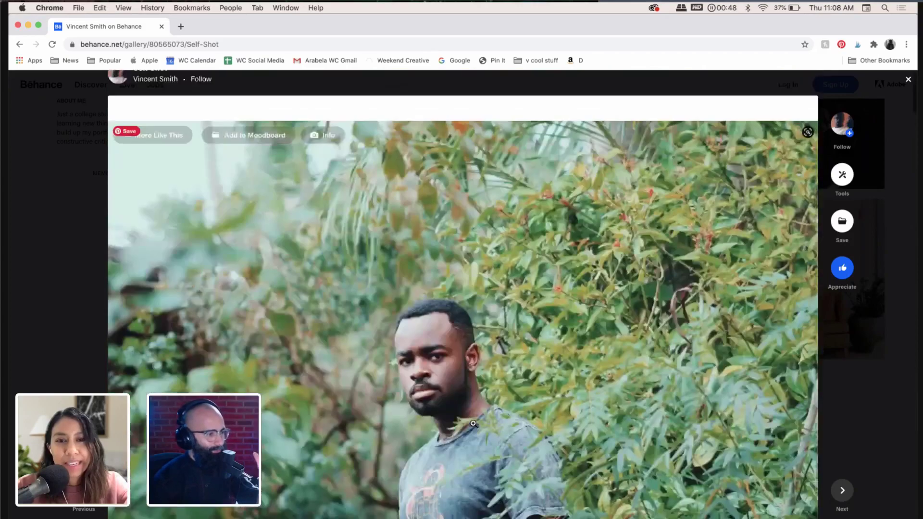
{"action": "scroll", "coordinate": [473, 423], "scroll_direction": "down", "scroll_amount": 10}
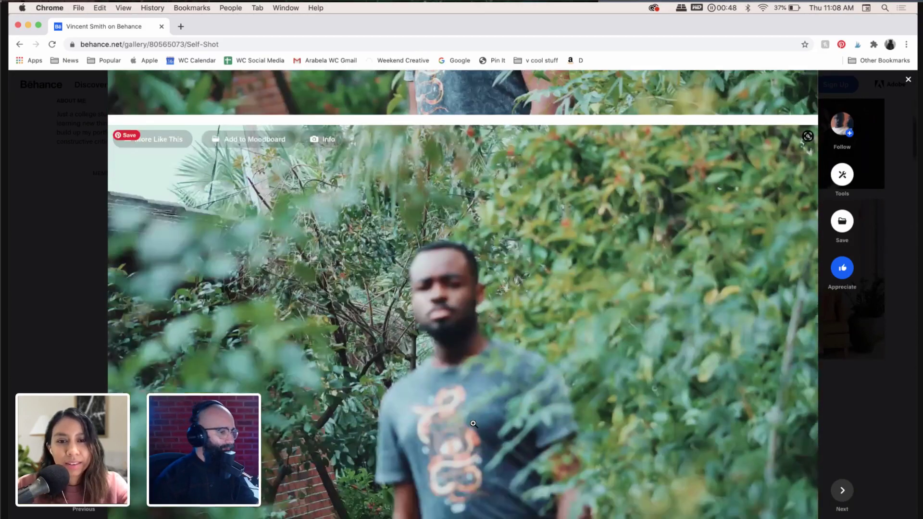
{"action": "scroll", "coordinate": [473, 424], "scroll_direction": "down", "scroll_amount": 6}
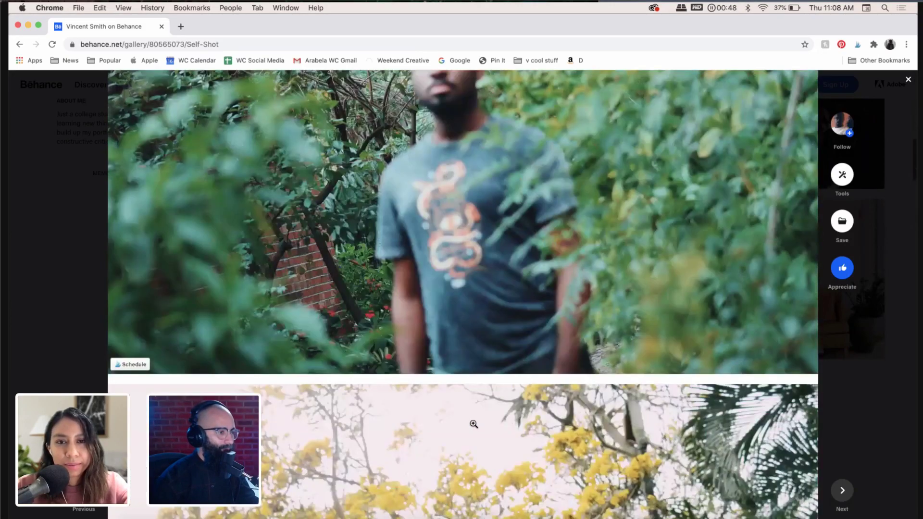
{"action": "scroll", "coordinate": [473, 424], "scroll_direction": "down", "scroll_amount": 1}
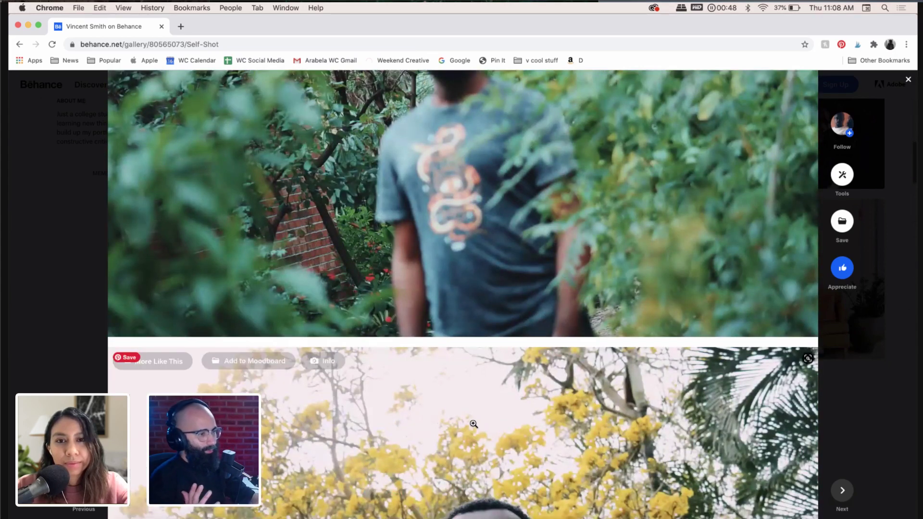
{"action": "scroll", "coordinate": [474, 425], "scroll_direction": "down", "scroll_amount": 5}
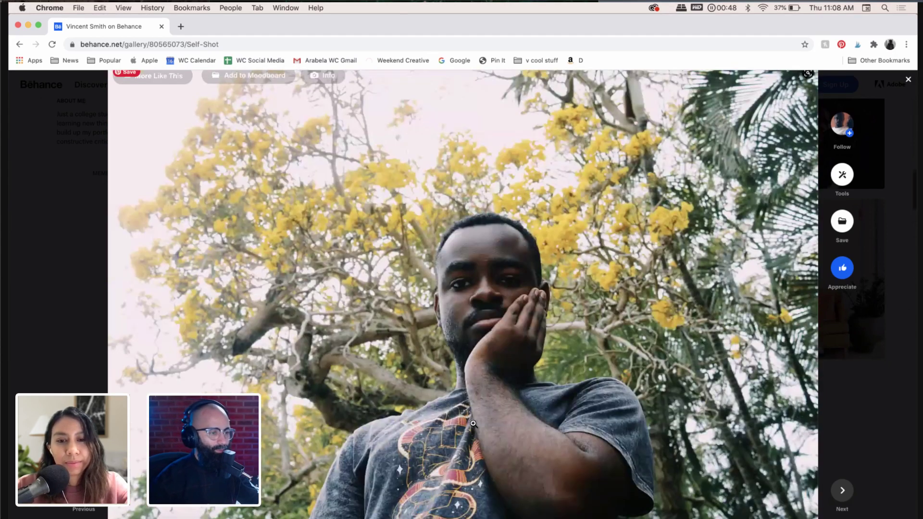
{"action": "scroll", "coordinate": [473, 423], "scroll_direction": "down", "scroll_amount": 2}
{"action": "scroll", "coordinate": [473, 424], "scroll_direction": "up", "scroll_amount": 2}
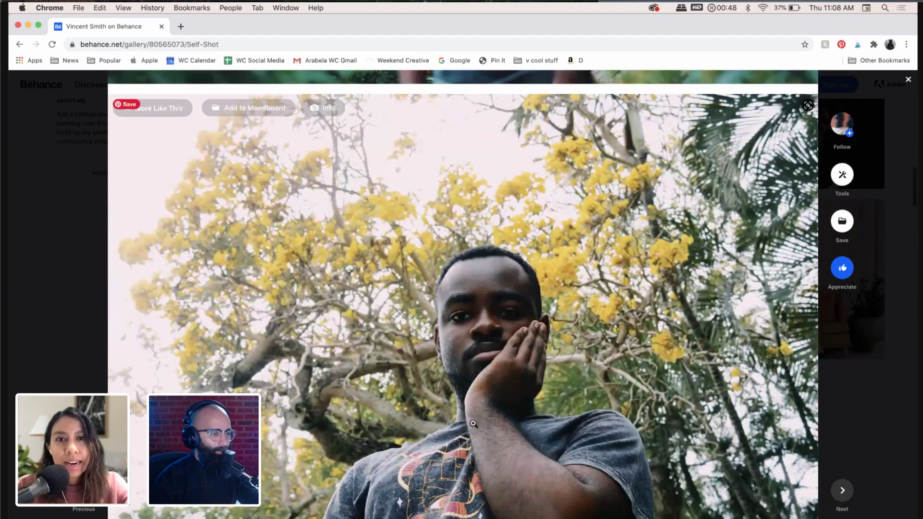
Step: Go back to the sharp portrait among the foliage and compare it with the blurred portrait and the yellow-blossomed tree portrait
{"action": "scroll", "coordinate": [453, 241], "scroll_direction": "up", "scroll_amount": 5}
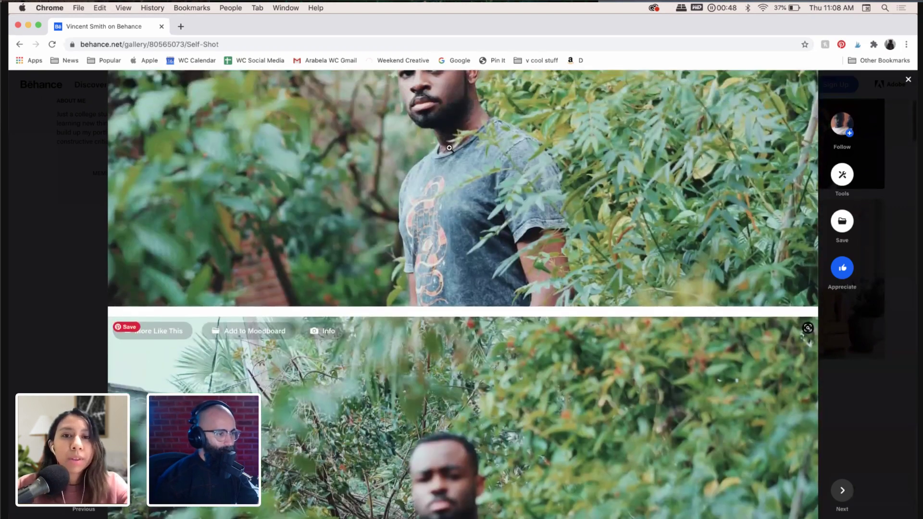
{"action": "scroll", "coordinate": [416, 212], "scroll_direction": "up", "scroll_amount": 2}
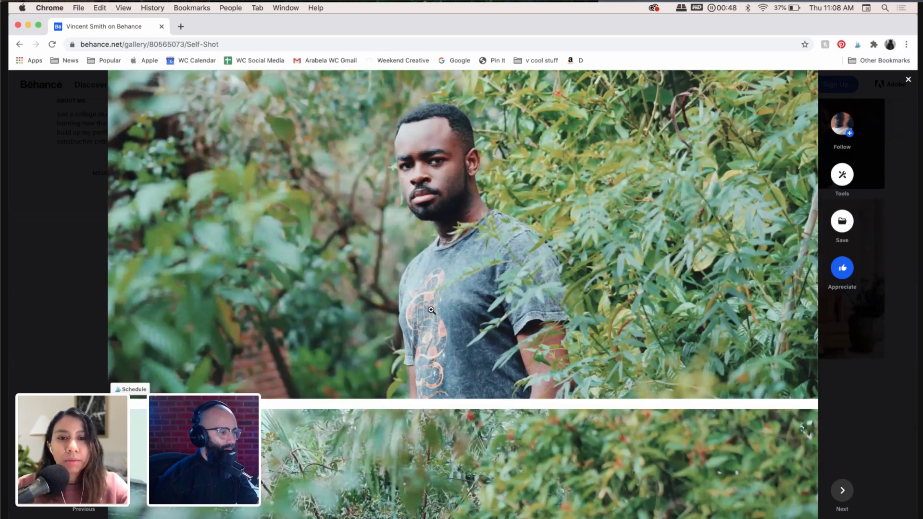
{"action": "scroll", "coordinate": [431, 311], "scroll_direction": "down", "scroll_amount": 2}
{"action": "scroll", "coordinate": [445, 303], "scroll_direction": "down", "scroll_amount": 5}
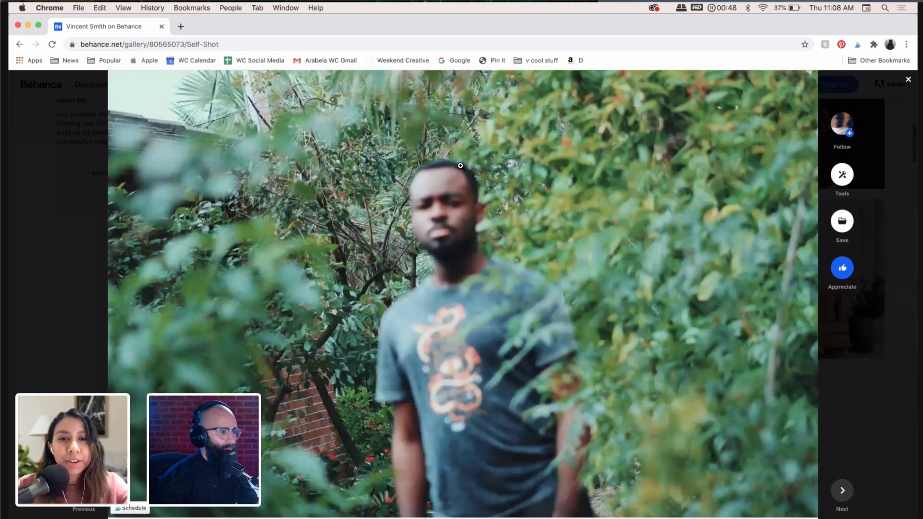
{"action": "scroll", "coordinate": [461, 250], "scroll_direction": "down", "scroll_amount": 4}
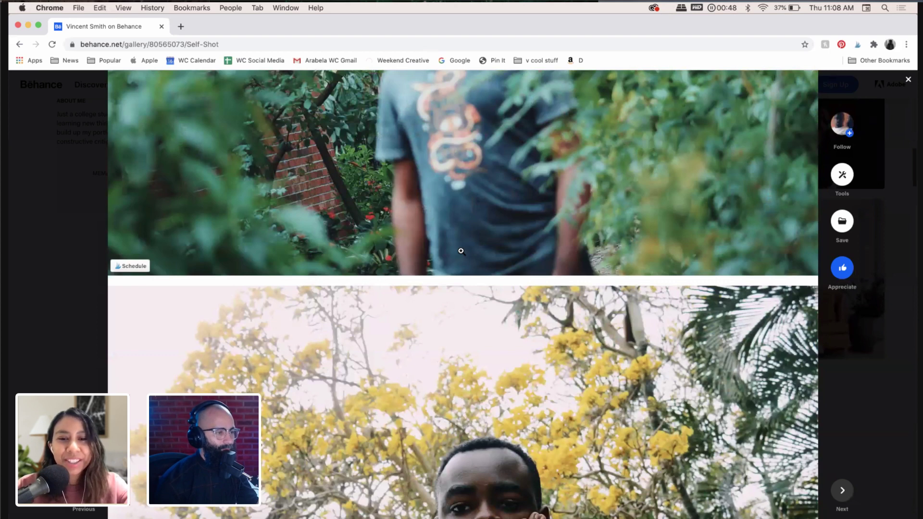
{"action": "scroll", "coordinate": [461, 251], "scroll_direction": "down", "scroll_amount": 3}
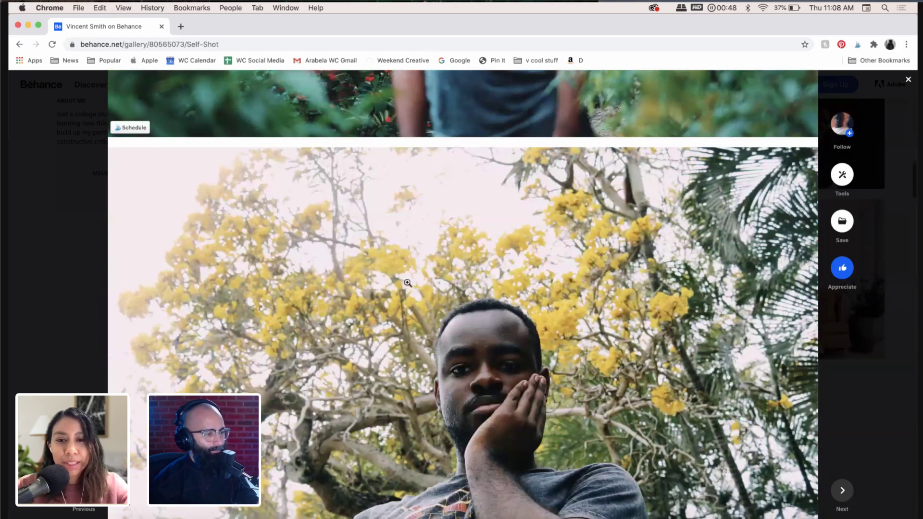
Step: Examine the muted-tone portrait of the man partly hidden behind leaves, from the foliage above him to the photo's lower edge
{"action": "scroll", "coordinate": [407, 284], "scroll_direction": "down", "scroll_amount": 4}
{"action": "scroll", "coordinate": [519, 425], "scroll_direction": "up", "scroll_amount": 8}
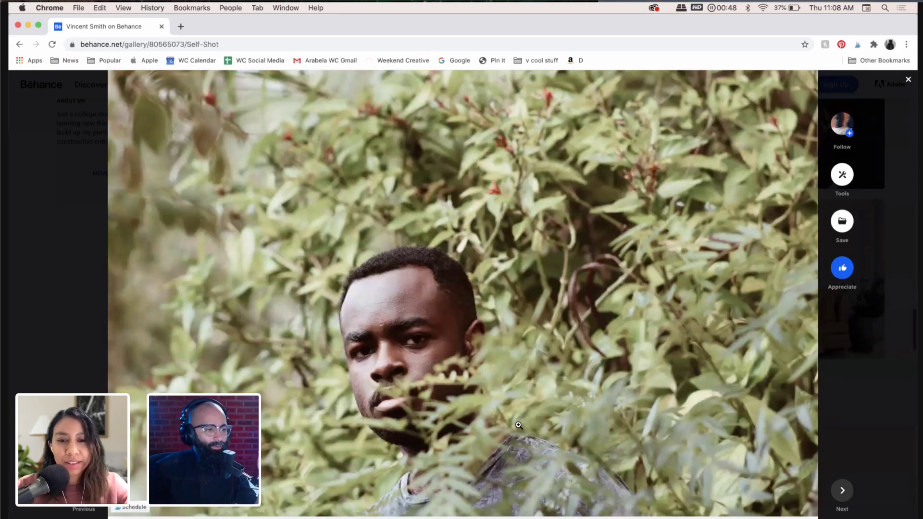
{"action": "scroll", "coordinate": [518, 425], "scroll_direction": "down", "scroll_amount": 1}
{"action": "scroll", "coordinate": [518, 425], "scroll_direction": "up", "scroll_amount": 1}
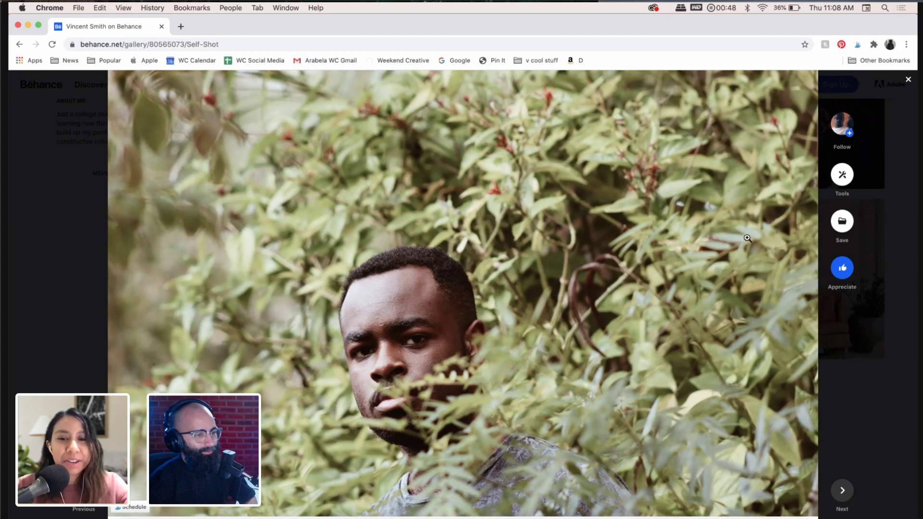
{"action": "scroll", "coordinate": [674, 356], "scroll_direction": "up", "scroll_amount": 1}
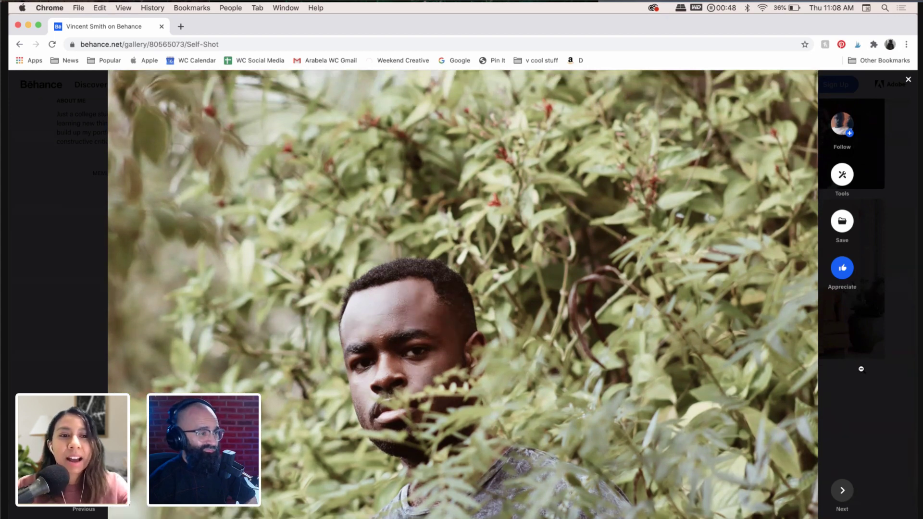
{"action": "scroll", "coordinate": [864, 377], "scroll_direction": "down", "scroll_amount": 3}
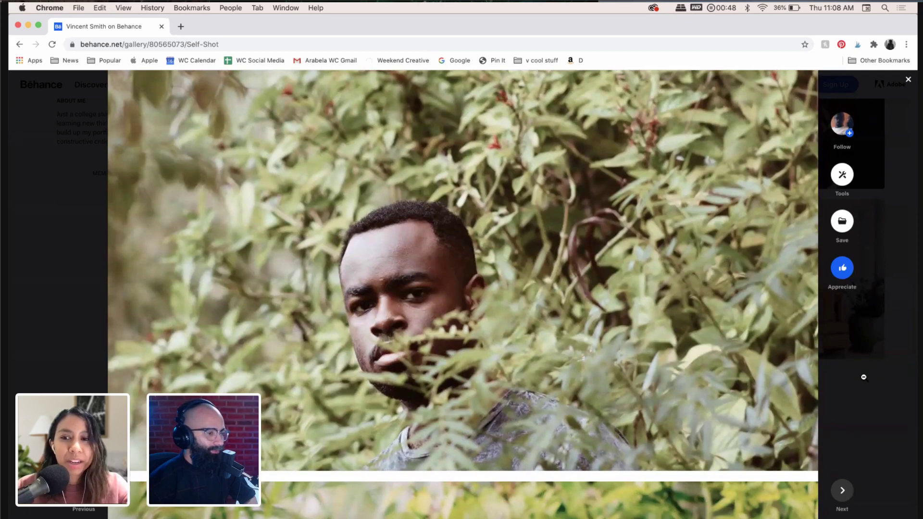
{"action": "scroll", "coordinate": [864, 377], "scroll_direction": "down", "scroll_amount": 1}
{"action": "scroll", "coordinate": [863, 377], "scroll_direction": "up", "scroll_amount": 2}
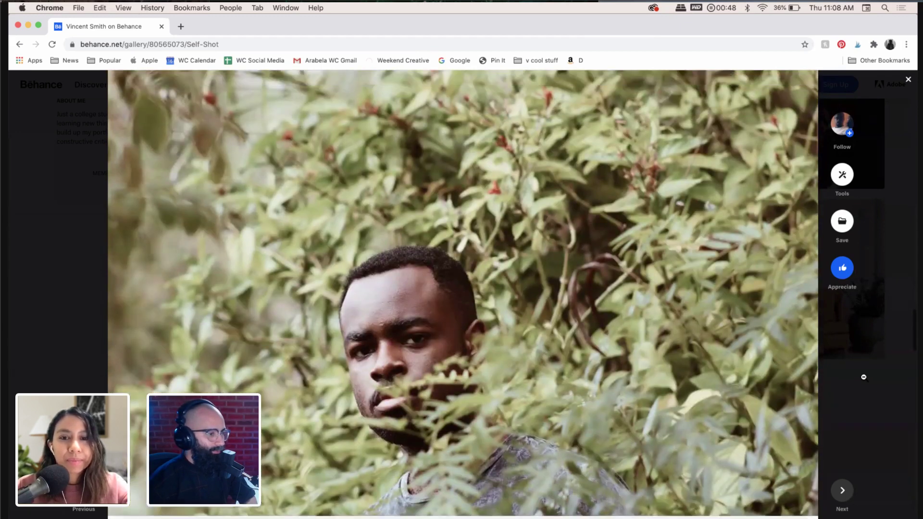
{"action": "scroll", "coordinate": [864, 377], "scroll_direction": "down", "scroll_amount": 1}
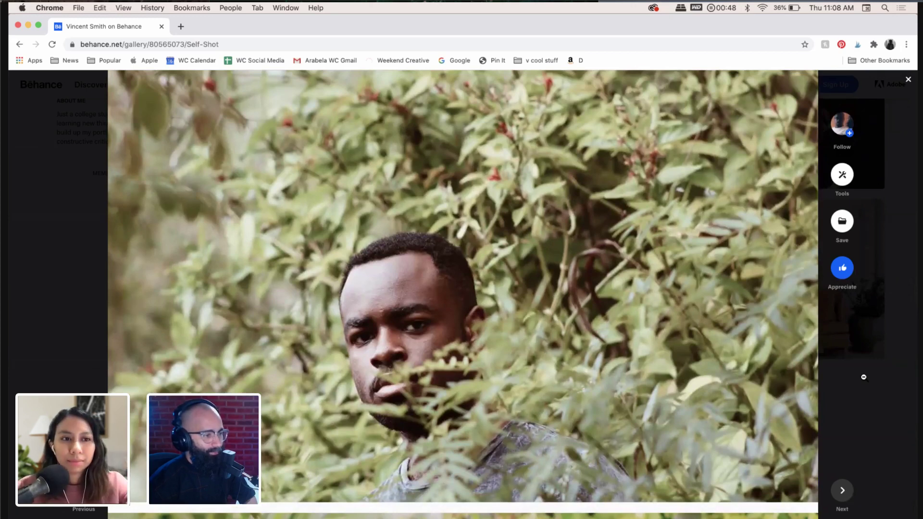
Step: Continue from the muted-tone portrait to the brighter green one and the yellow flower close-up beneath it
{"action": "scroll", "coordinate": [864, 377], "scroll_direction": "down", "scroll_amount": 5}
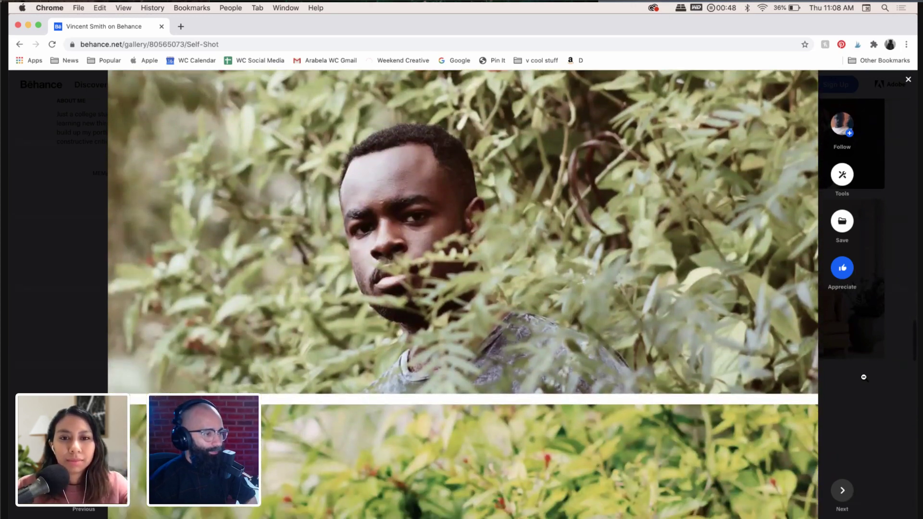
{"action": "scroll", "coordinate": [864, 377], "scroll_direction": "down", "scroll_amount": 5}
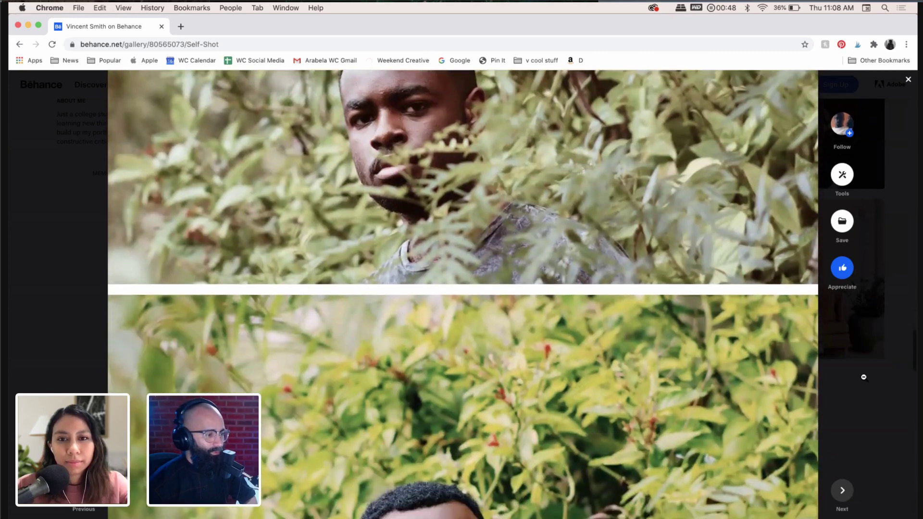
{"action": "scroll", "coordinate": [863, 377], "scroll_direction": "down", "scroll_amount": 5}
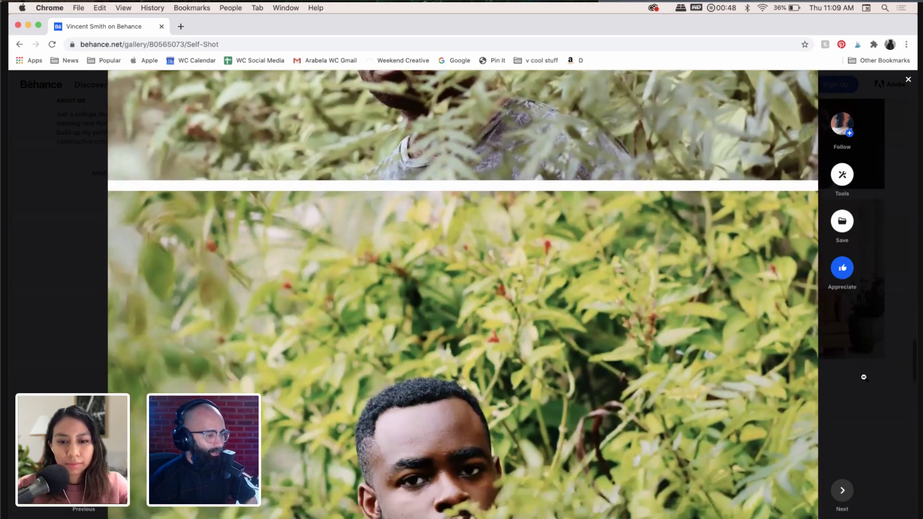
{"action": "scroll", "coordinate": [864, 377], "scroll_direction": "down", "scroll_amount": 8}
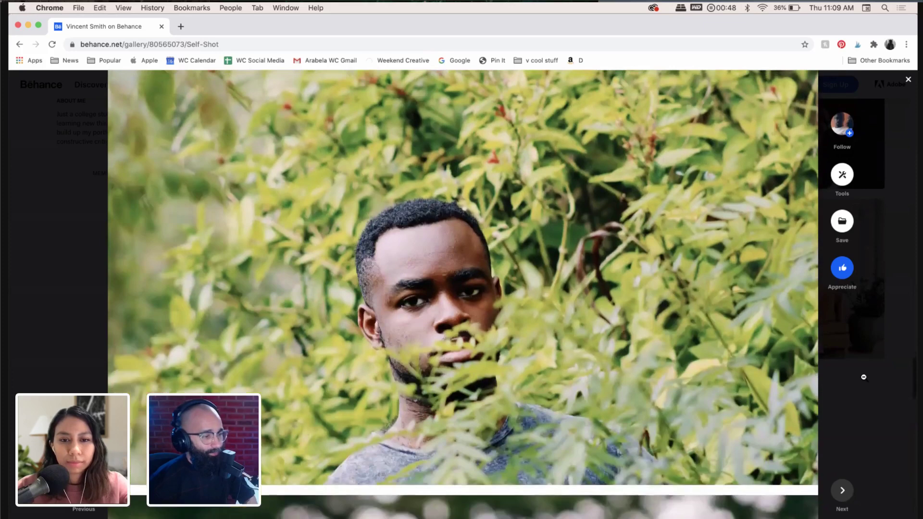
{"action": "scroll", "coordinate": [677, 414], "scroll_direction": "down", "scroll_amount": 10}
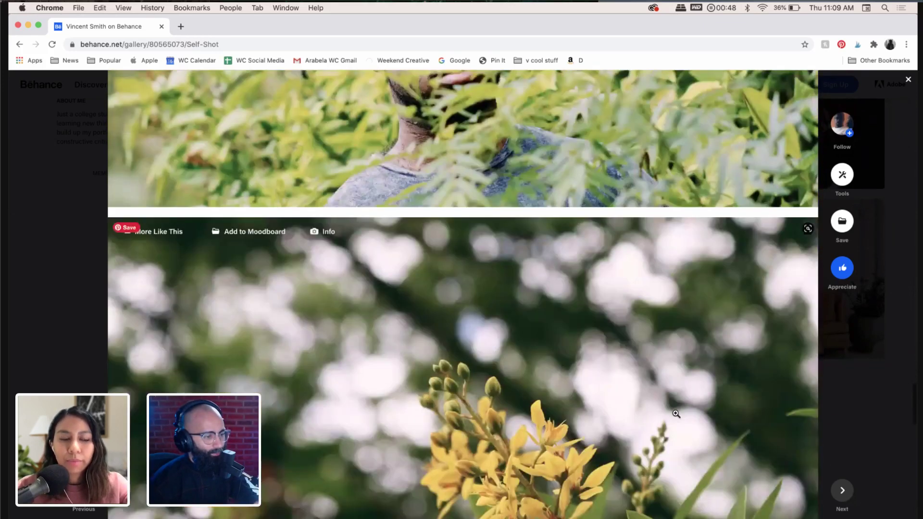
{"action": "scroll", "coordinate": [676, 413], "scroll_direction": "up", "scroll_amount": 5}
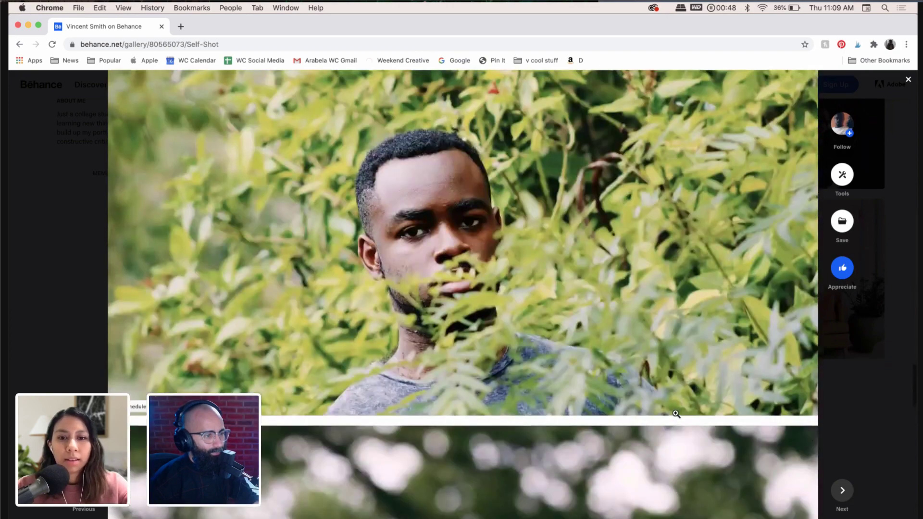
{"action": "scroll", "coordinate": [676, 413], "scroll_direction": "down", "scroll_amount": 10}
Step: Return to the brighter green leaf-covered portrait and examine the man's face and the surrounding leaves
{"action": "scroll", "coordinate": [676, 413], "scroll_direction": "up", "scroll_amount": 4}
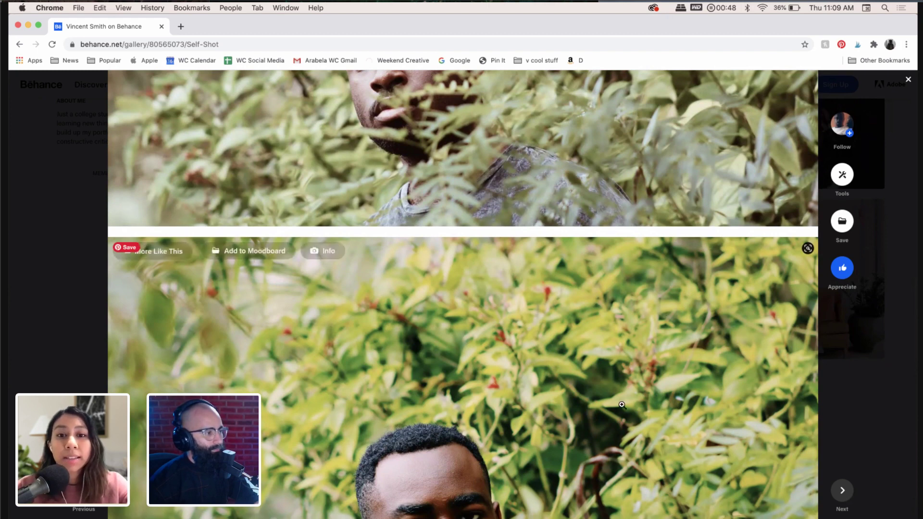
{"action": "scroll", "coordinate": [616, 406], "scroll_direction": "down", "scroll_amount": 3}
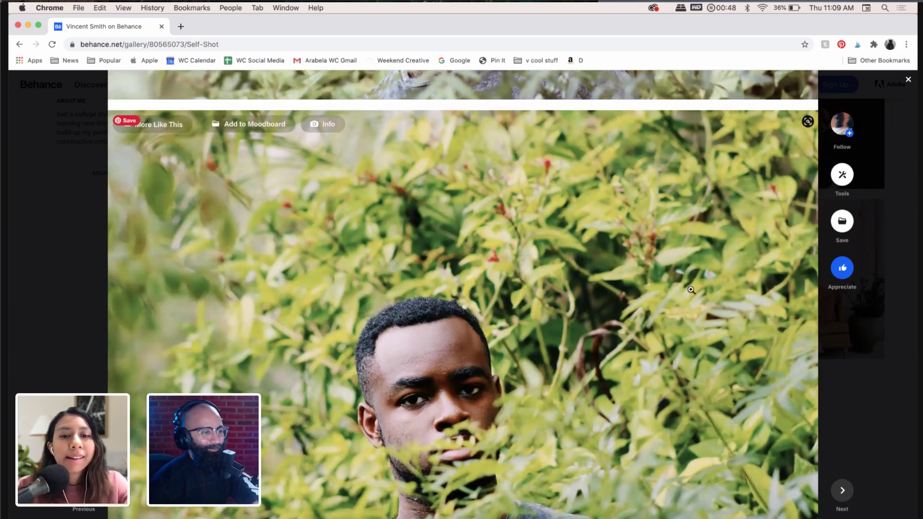
{"action": "scroll", "coordinate": [512, 322], "scroll_direction": "down", "scroll_amount": 1}
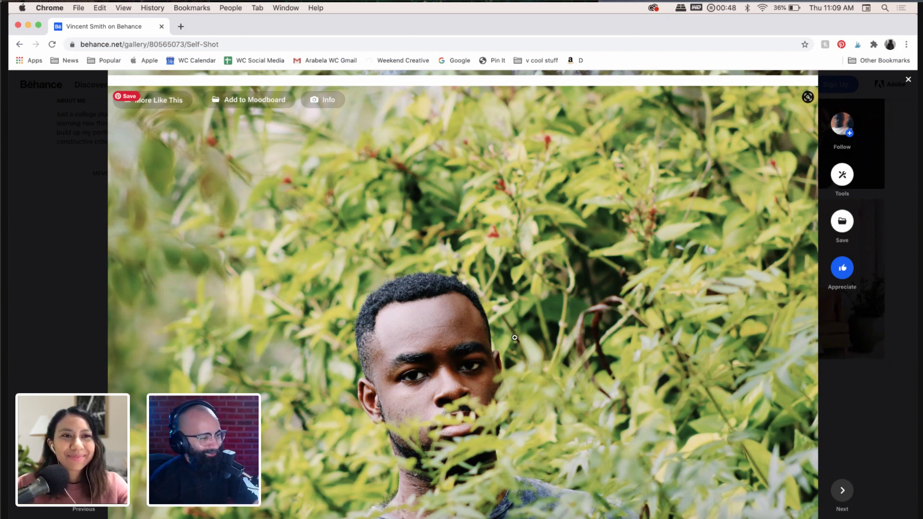
{"action": "scroll", "coordinate": [515, 338], "scroll_direction": "down", "scroll_amount": 3}
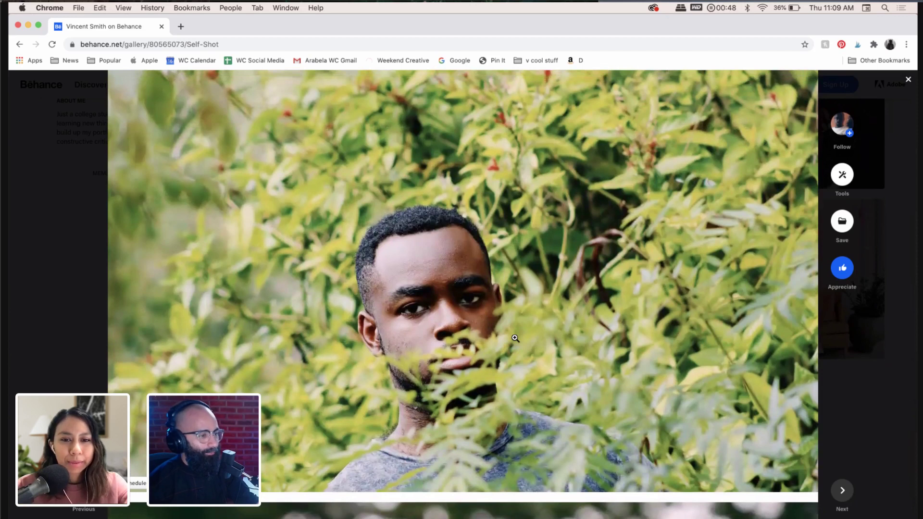
{"action": "scroll", "coordinate": [515, 338], "scroll_direction": "up", "scroll_amount": 1}
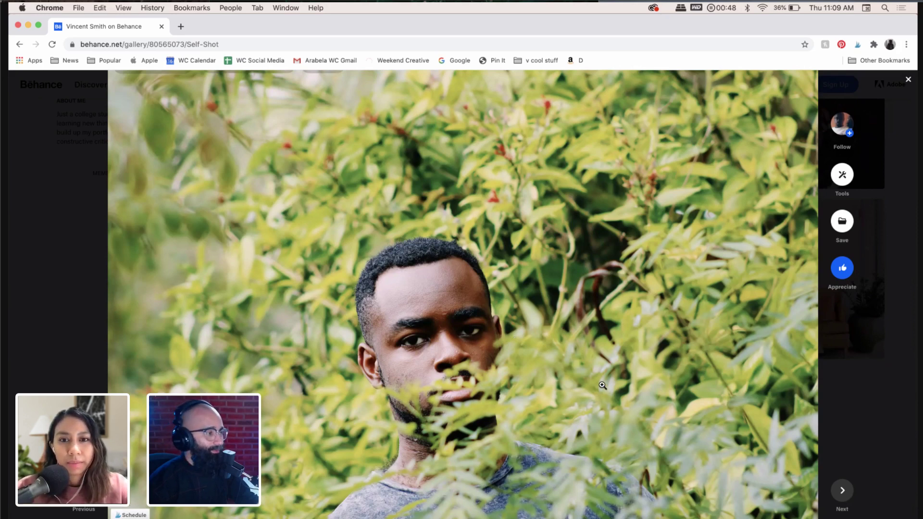
Step: Compare the color treatment of the muted-tone leaf portrait with the brighter green one, alternating between the two photos
{"action": "scroll", "coordinate": [603, 385], "scroll_direction": "up", "scroll_amount": 5}
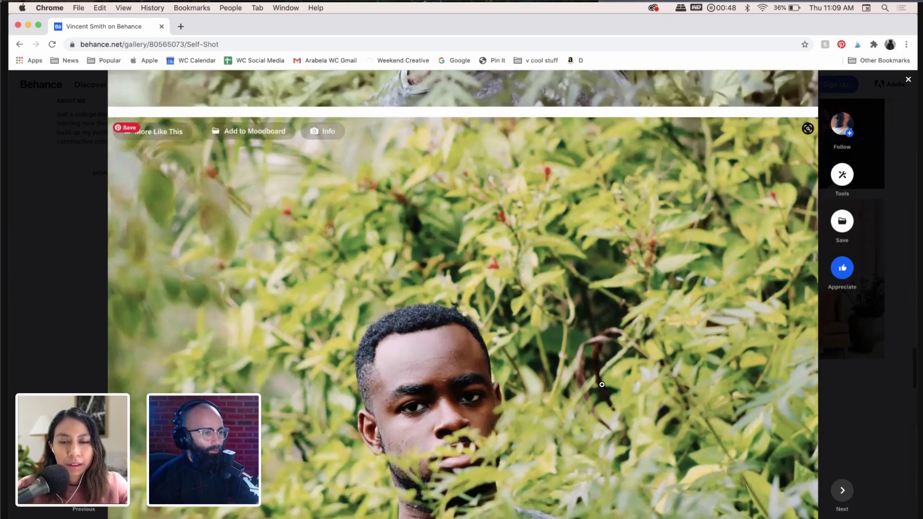
{"action": "scroll", "coordinate": [602, 385], "scroll_direction": "up", "scroll_amount": 9}
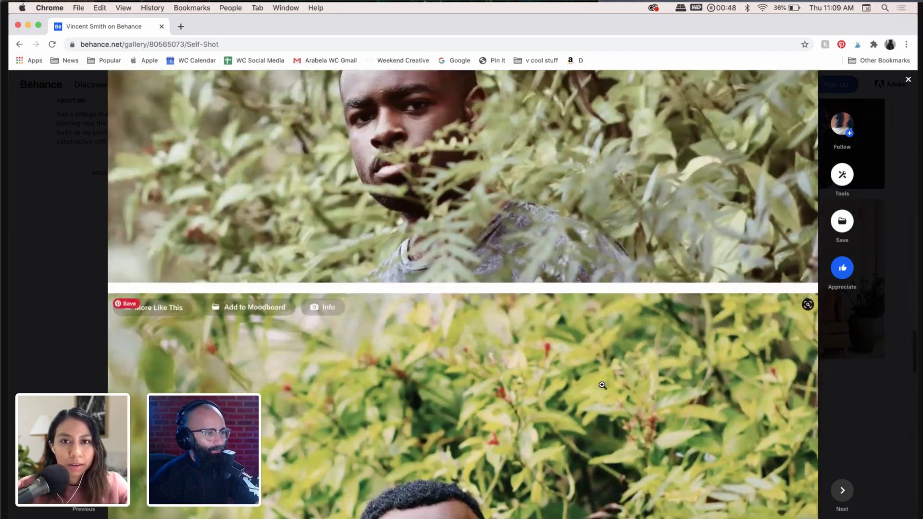
{"action": "scroll", "coordinate": [603, 385], "scroll_direction": "up", "scroll_amount": 1}
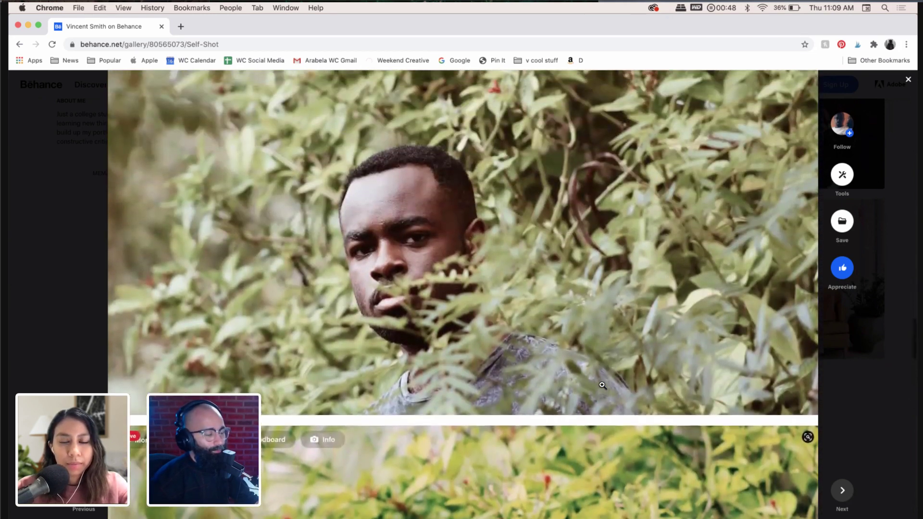
{"action": "scroll", "coordinate": [603, 385], "scroll_direction": "down", "scroll_amount": 2}
{"action": "scroll", "coordinate": [603, 385], "scroll_direction": "down", "scroll_amount": 5}
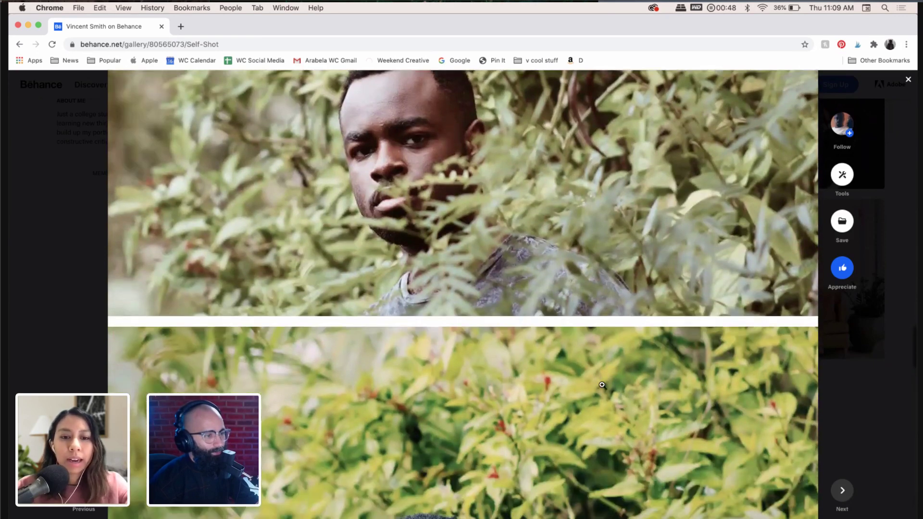
{"action": "scroll", "coordinate": [643, 303], "scroll_direction": "down", "scroll_amount": 4}
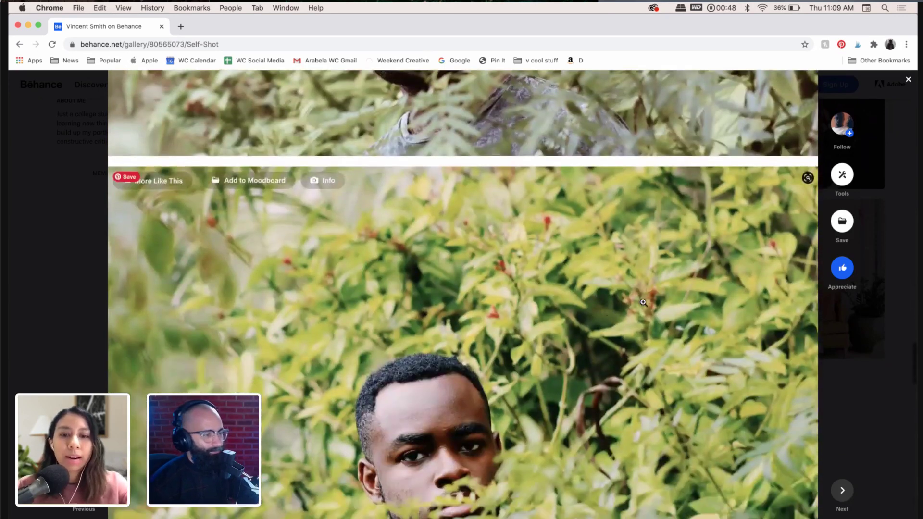
{"action": "scroll", "coordinate": [565, 329], "scroll_direction": "up", "scroll_amount": 5}
{"action": "scroll", "coordinate": [565, 330], "scroll_direction": "up", "scroll_amount": 4}
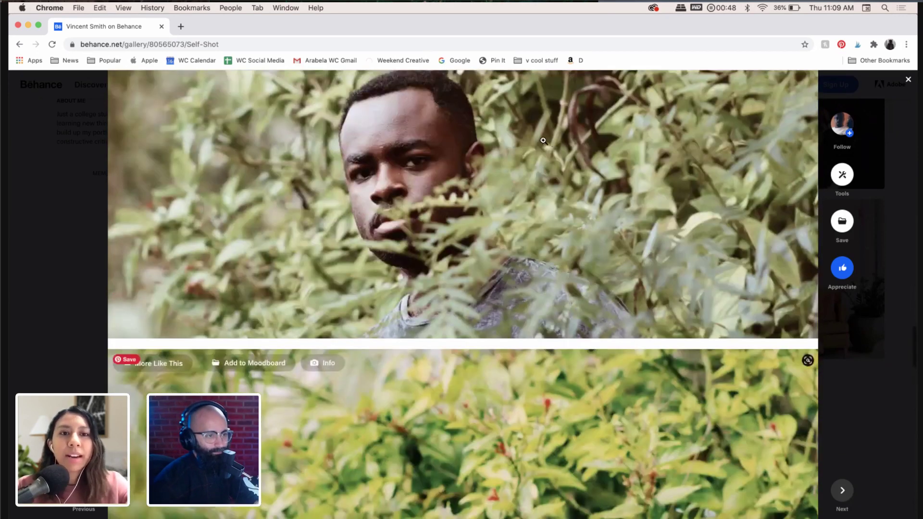
{"action": "scroll", "coordinate": [465, 200], "scroll_direction": "up", "scroll_amount": 3}
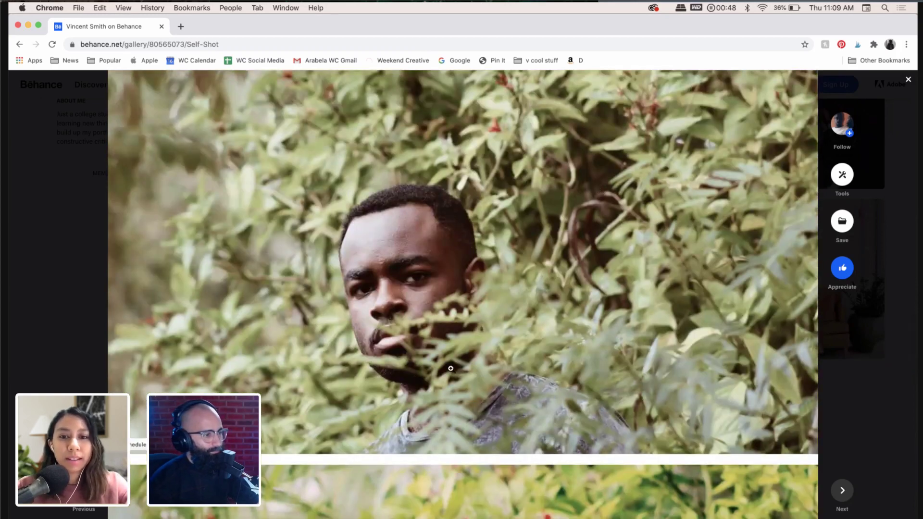
{"action": "scroll", "coordinate": [486, 326], "scroll_direction": "down", "scroll_amount": 7}
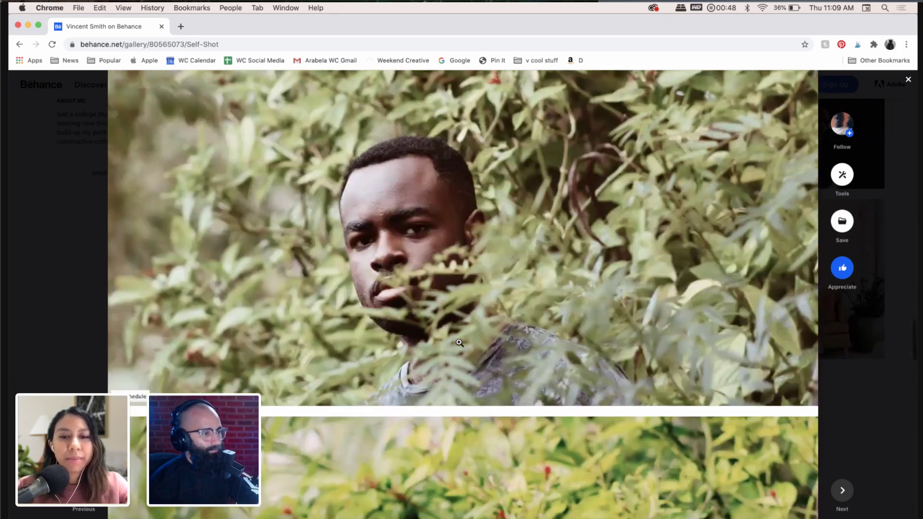
{"action": "scroll", "coordinate": [486, 326], "scroll_direction": "down", "scroll_amount": 2}
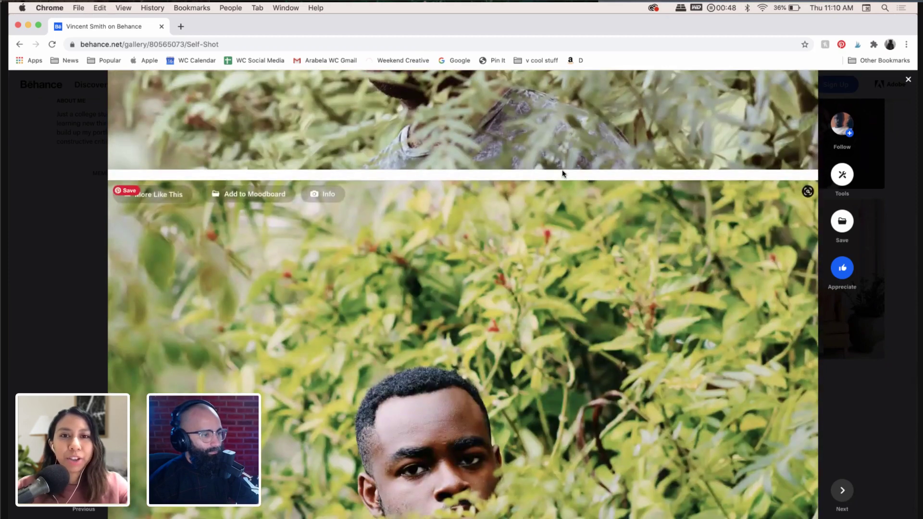
Step: Take another look at the brighter green portrait in full and check it against the muted-tone version above it
{"action": "scroll", "coordinate": [501, 345], "scroll_direction": "up", "scroll_amount": 4}
{"action": "scroll", "coordinate": [500, 345], "scroll_direction": "down", "scroll_amount": 7}
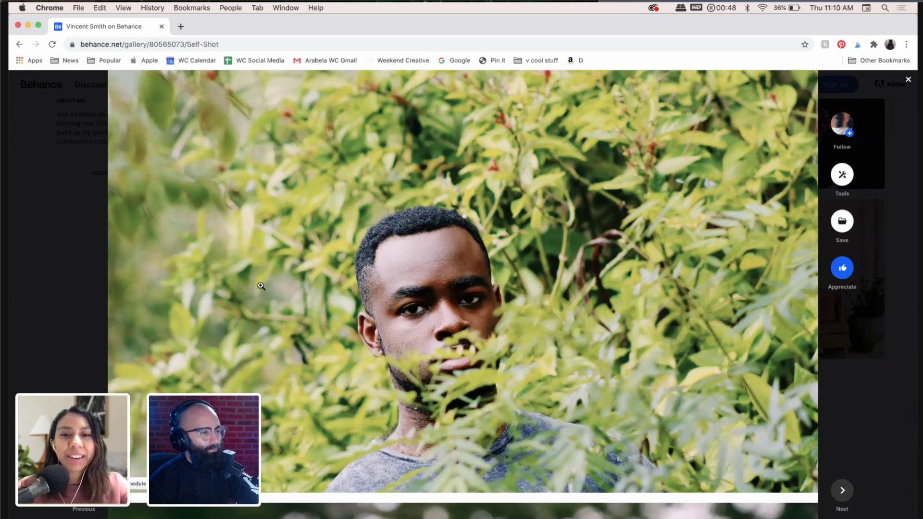
{"action": "scroll", "coordinate": [261, 286], "scroll_direction": "up", "scroll_amount": 2}
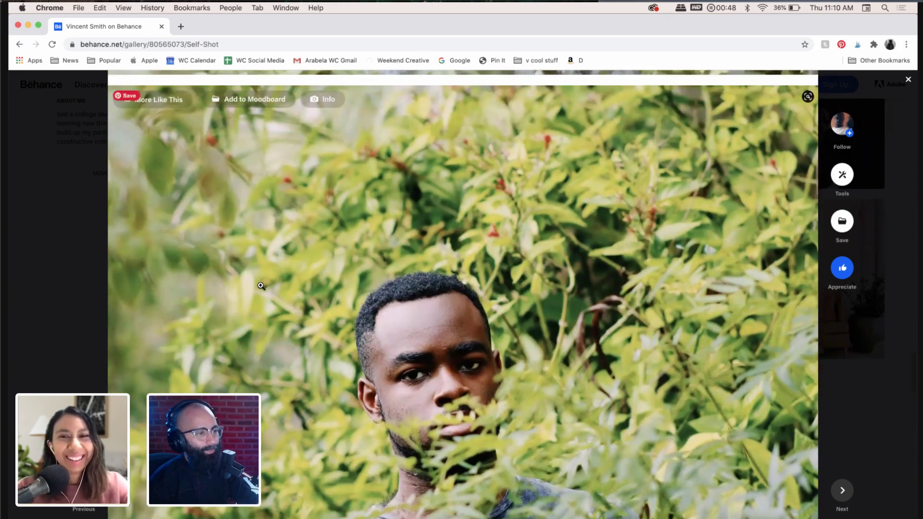
{"action": "scroll", "coordinate": [261, 286], "scroll_direction": "down", "scroll_amount": 1}
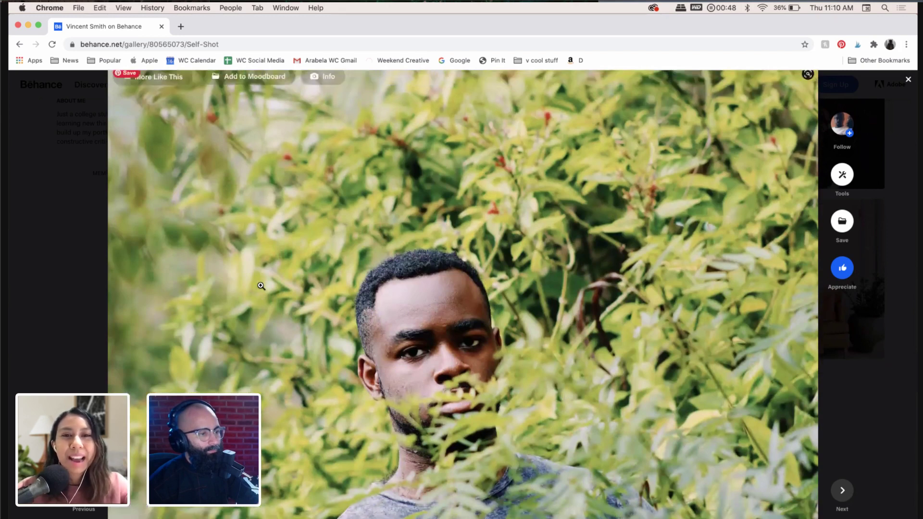
{"action": "scroll", "coordinate": [261, 286], "scroll_direction": "up", "scroll_amount": 2}
{"action": "scroll", "coordinate": [261, 285], "scroll_direction": "down", "scroll_amount": 5}
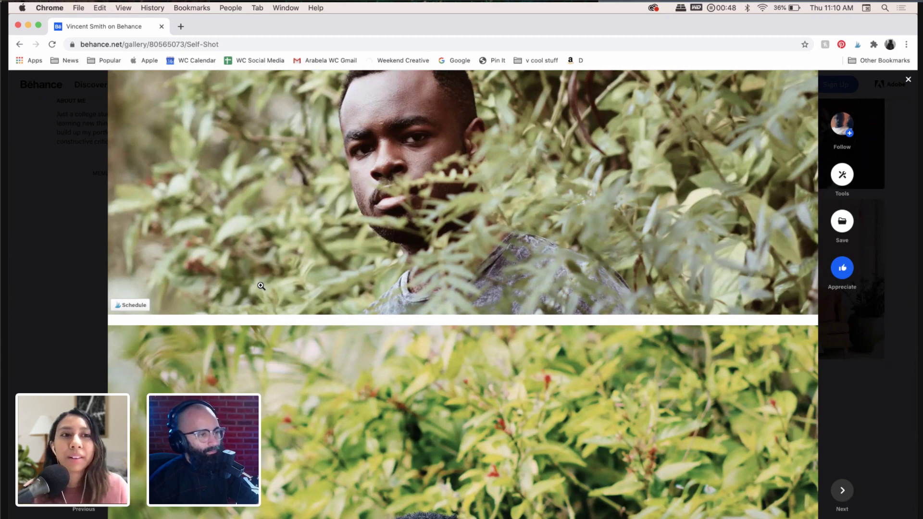
Step: Compare the muted-tone leaf portrait with the brighter green one once more, moving back and forth between them
{"action": "scroll", "coordinate": [261, 285], "scroll_direction": "down", "scroll_amount": 5}
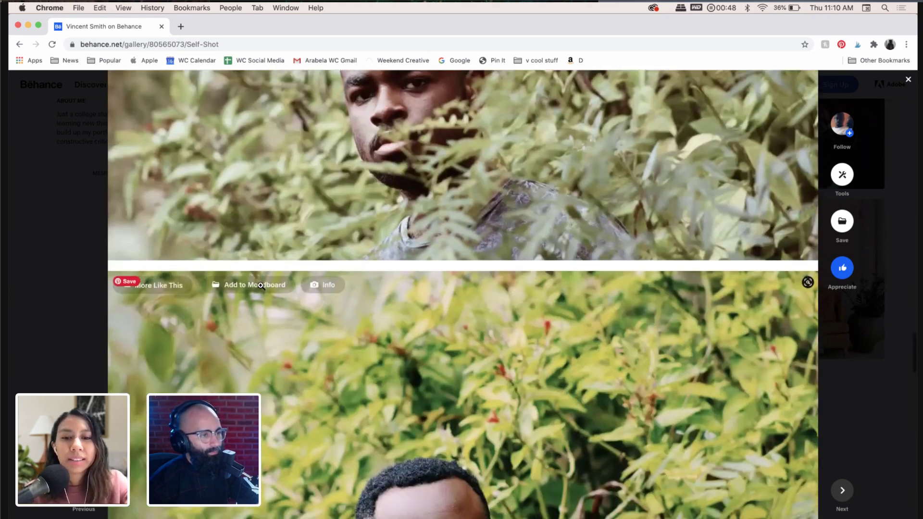
{"action": "scroll", "coordinate": [261, 286], "scroll_direction": "up", "scroll_amount": 4}
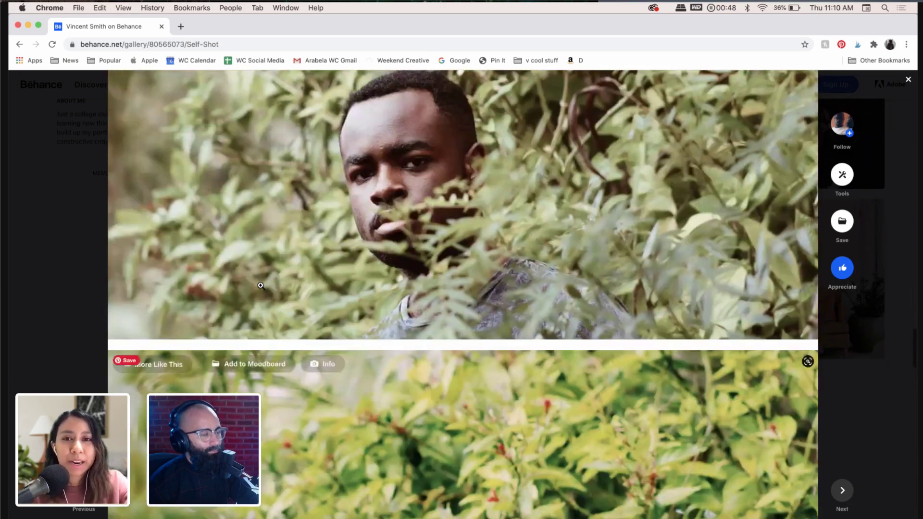
{"action": "scroll", "coordinate": [261, 285], "scroll_direction": "down", "scroll_amount": 5}
{"action": "scroll", "coordinate": [261, 286], "scroll_direction": "up", "scroll_amount": 2}
{"action": "scroll", "coordinate": [261, 285], "scroll_direction": "up", "scroll_amount": 5}
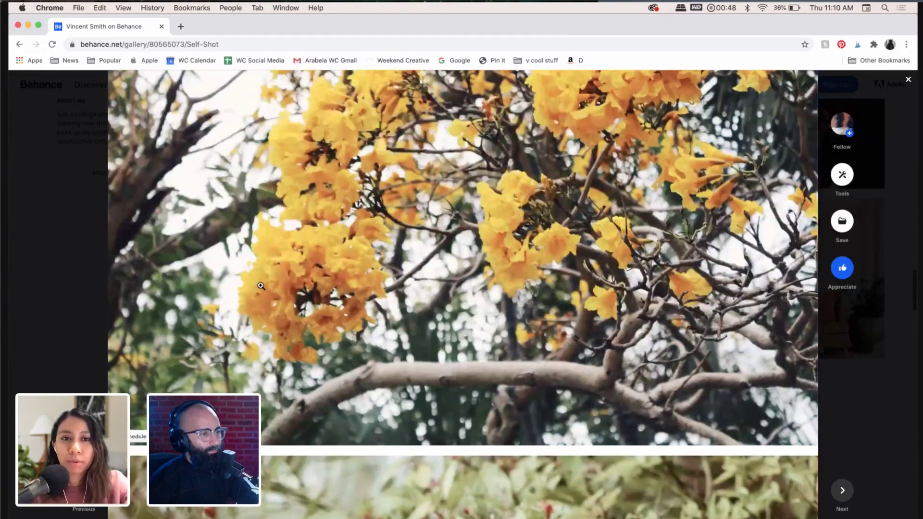
Step: Go back over the yellow blossom photos and the portrait beneath the flowering tree to the project's opening image
{"action": "scroll", "coordinate": [355, 290], "scroll_direction": "up", "scroll_amount": 3}
{"action": "scroll", "coordinate": [355, 290], "scroll_direction": "down", "scroll_amount": 6}
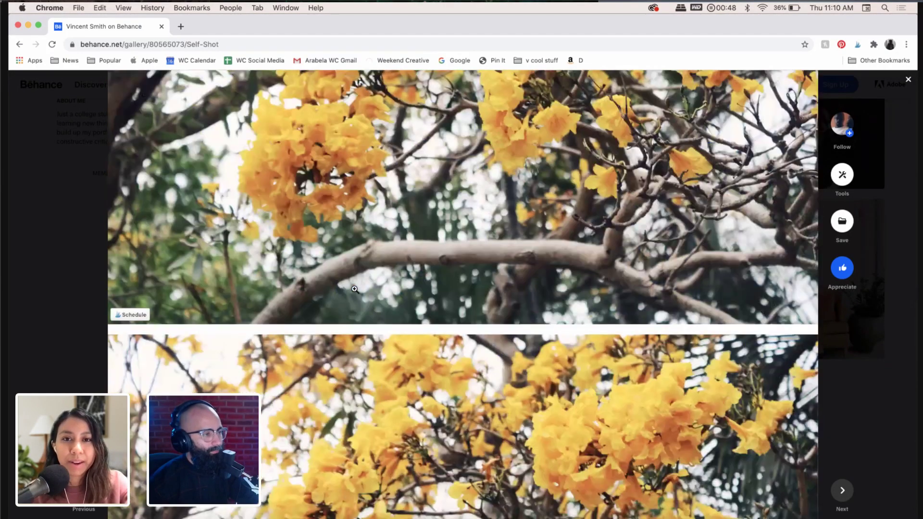
{"action": "scroll", "coordinate": [354, 289], "scroll_direction": "down", "scroll_amount": 15}
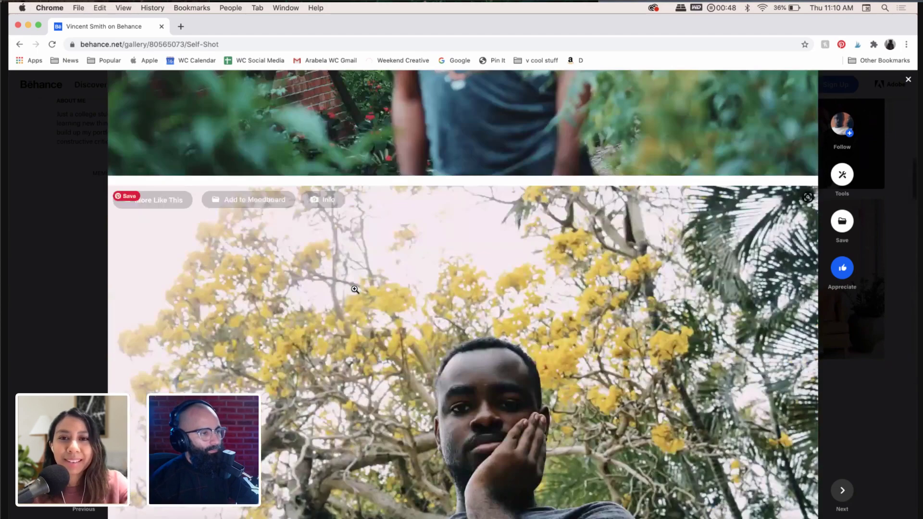
{"action": "scroll", "coordinate": [355, 289], "scroll_direction": "up", "scroll_amount": 8}
{"action": "scroll", "coordinate": [356, 287], "scroll_direction": "up", "scroll_amount": 3}
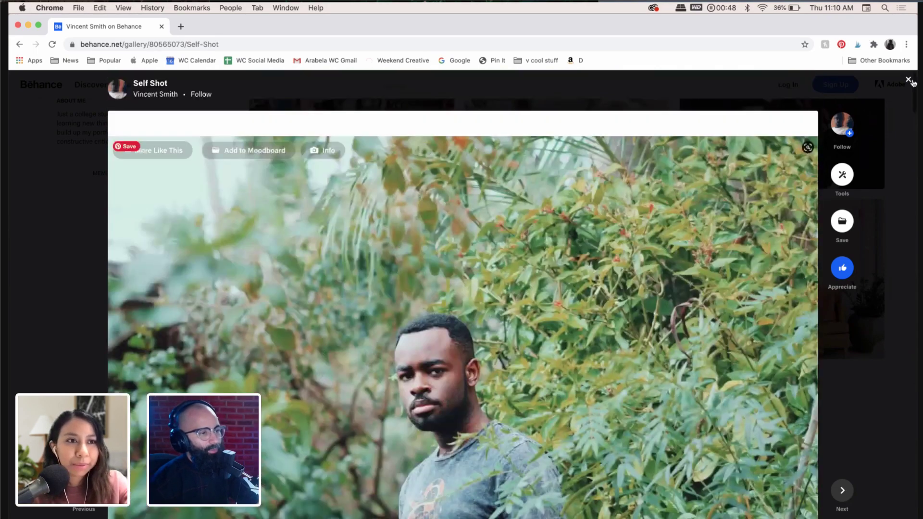
Step: Close the Self Shot project and open the Chicago '18 project from the photographer's profile
{"action": "left_click", "coordinate": [910, 82]}
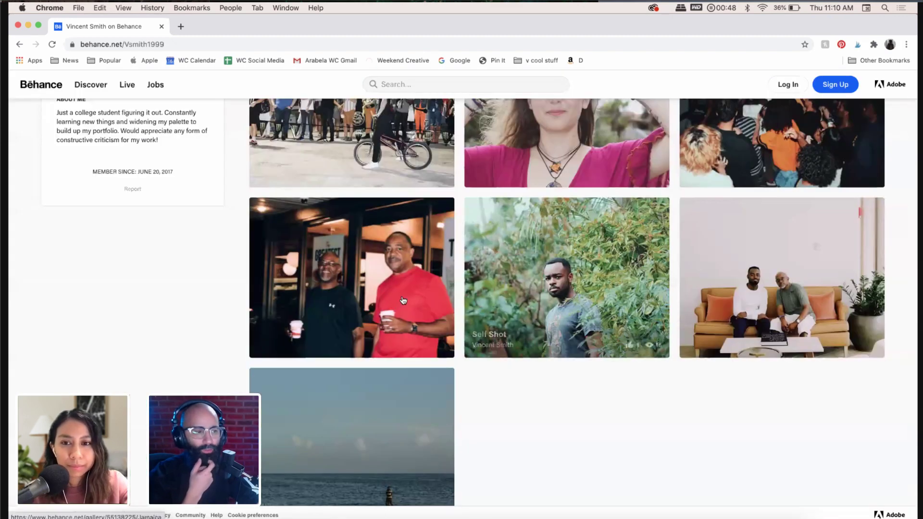
{"action": "scroll", "coordinate": [399, 305], "scroll_direction": "down", "scroll_amount": 2}
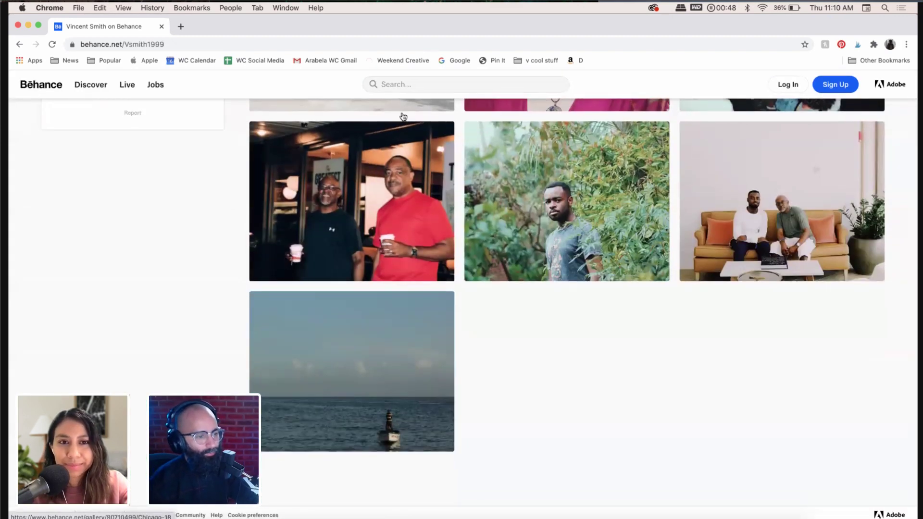
{"action": "scroll", "coordinate": [394, 327], "scroll_direction": "up", "scroll_amount": 3}
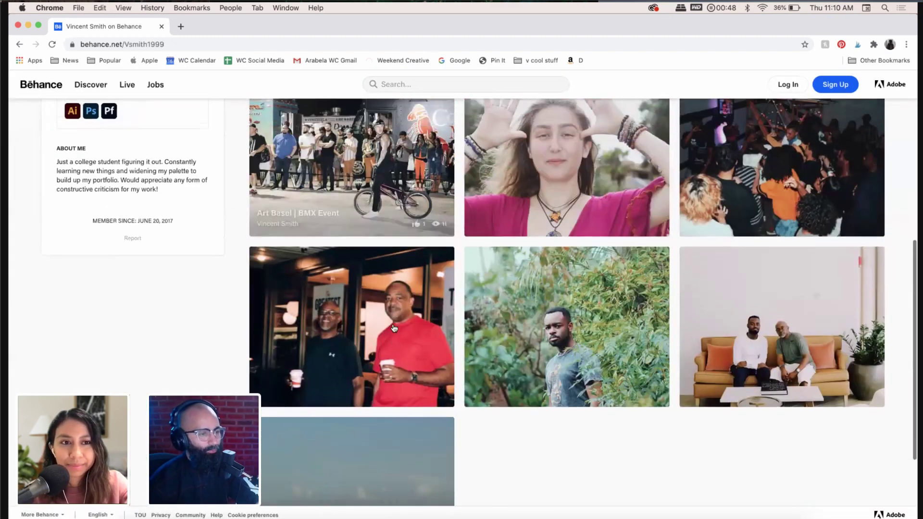
{"action": "left_click", "coordinate": [334, 300]}
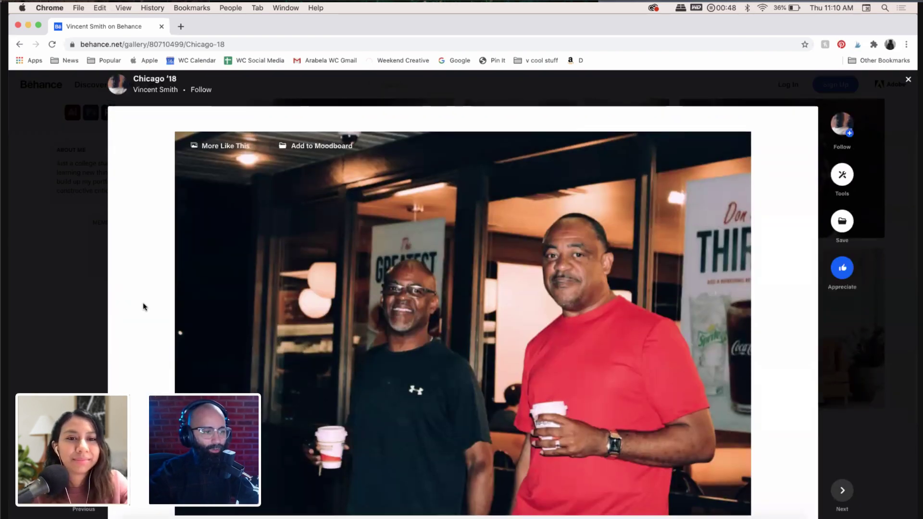
Step: Examine the night photo of two men holding coffee cups and the Soldier Field photo beneath it
{"action": "scroll", "coordinate": [142, 306], "scroll_direction": "down", "scroll_amount": 1}
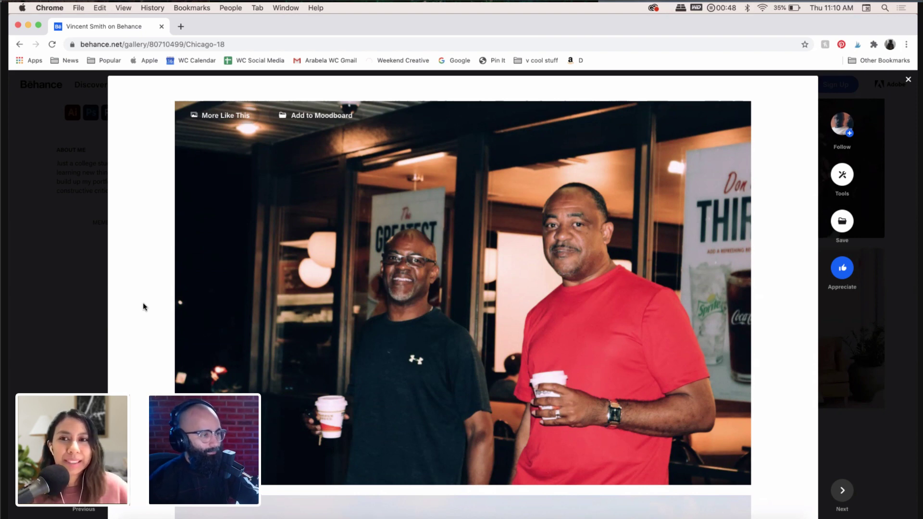
{"action": "scroll", "coordinate": [159, 250], "scroll_direction": "up", "scroll_amount": 2}
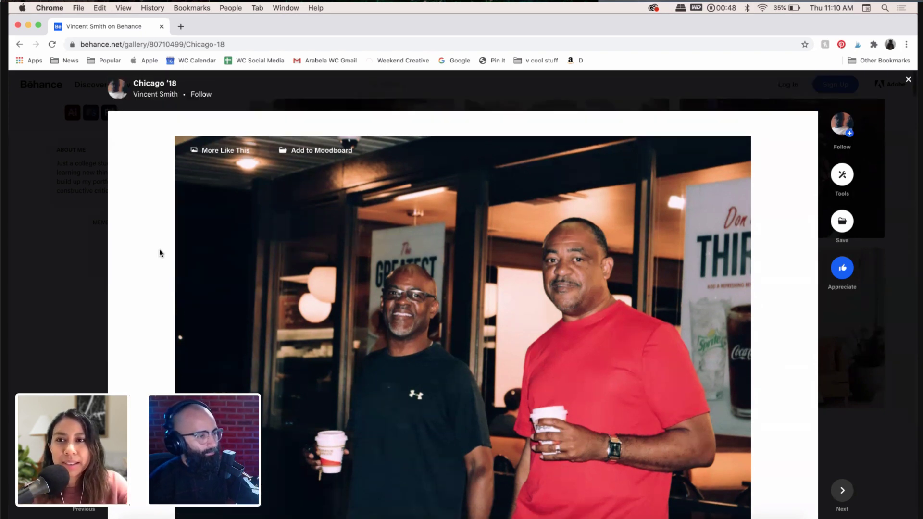
{"action": "scroll", "coordinate": [148, 301], "scroll_direction": "down", "scroll_amount": 5}
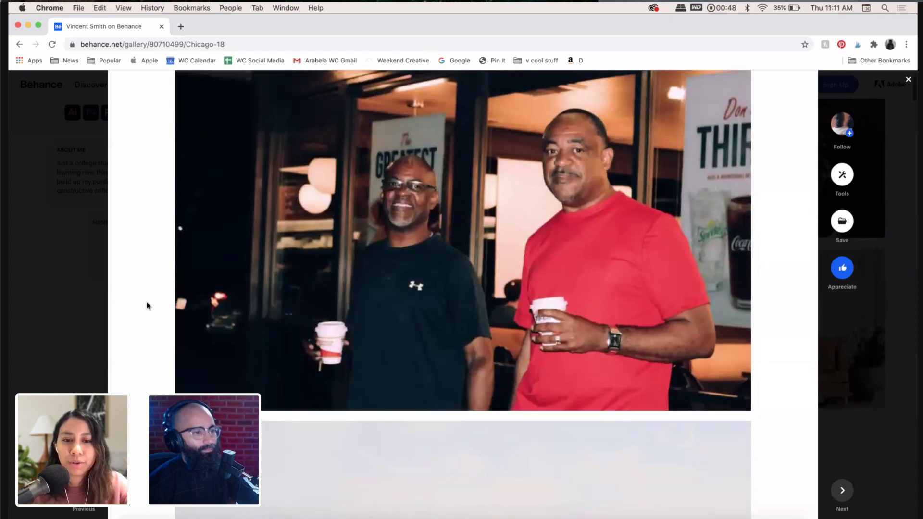
{"action": "scroll", "coordinate": [148, 306], "scroll_direction": "down", "scroll_amount": 3}
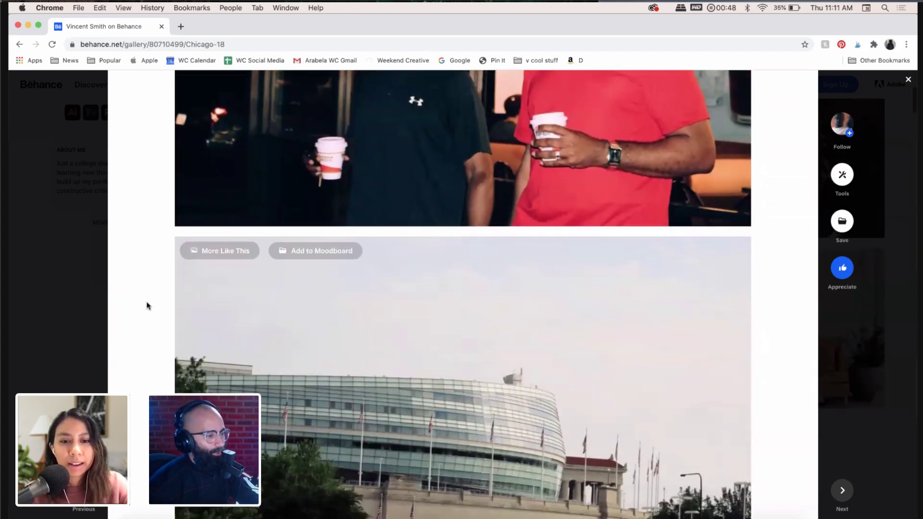
{"action": "scroll", "coordinate": [148, 306], "scroll_direction": "down", "scroll_amount": 4}
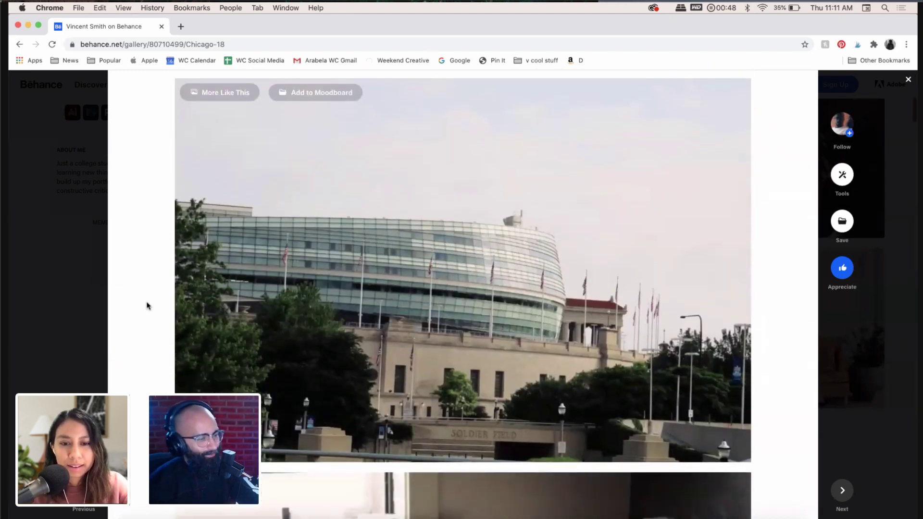
{"action": "scroll", "coordinate": [148, 306], "scroll_direction": "down", "scroll_amount": 3}
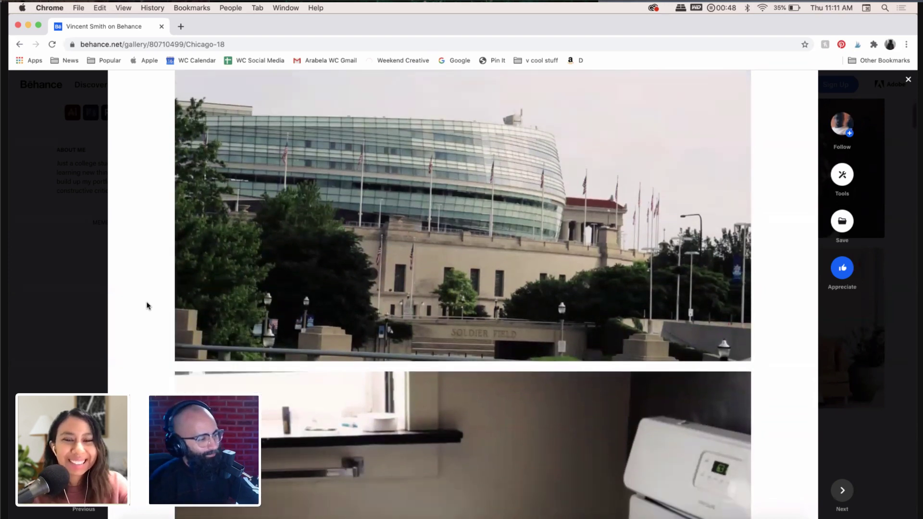
Step: Continue to the kitchen stove photo and examine its composition in full
{"action": "scroll", "coordinate": [148, 306], "scroll_direction": "down", "scroll_amount": 4}
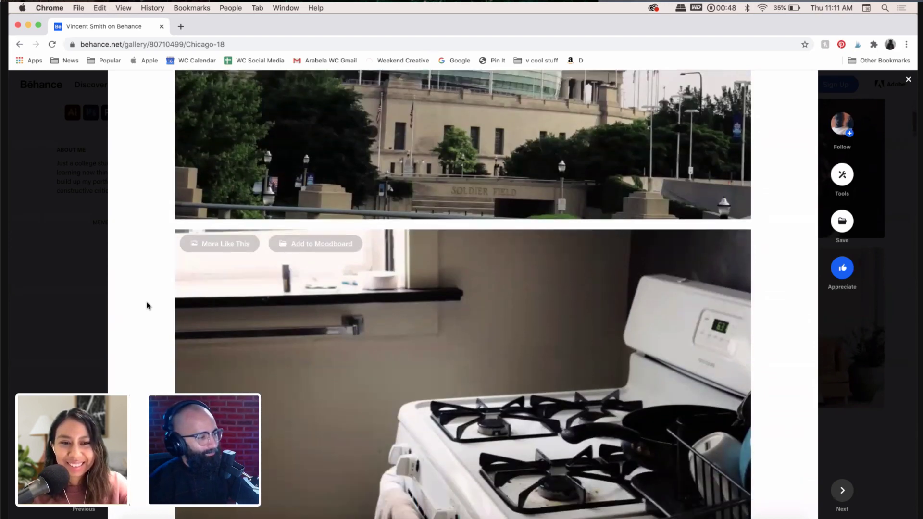
{"action": "scroll", "coordinate": [148, 305], "scroll_direction": "down", "scroll_amount": 4}
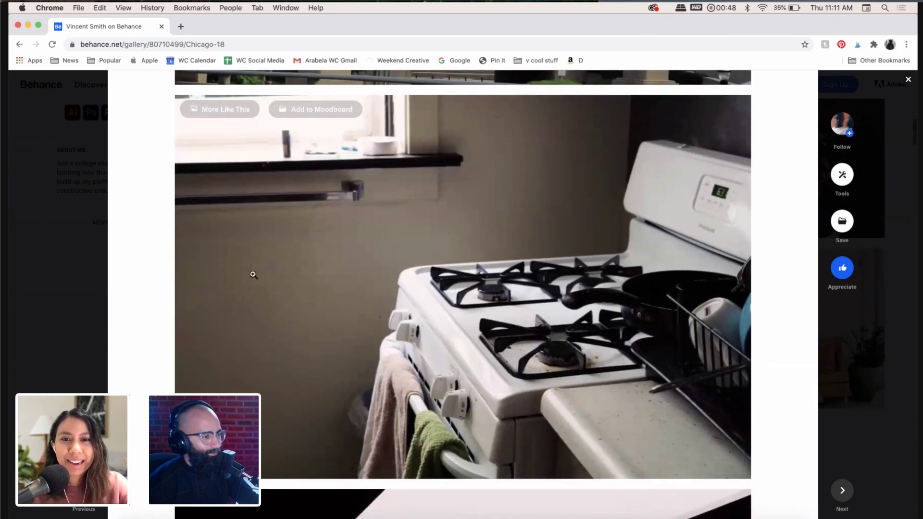
{"action": "scroll", "coordinate": [127, 353], "scroll_direction": "up", "scroll_amount": 1}
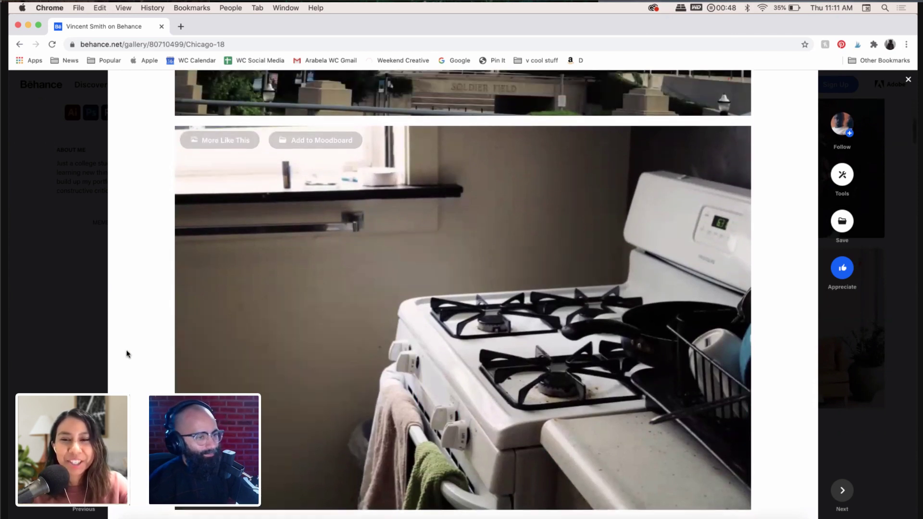
{"action": "scroll", "coordinate": [127, 354], "scroll_direction": "down", "scroll_amount": 1}
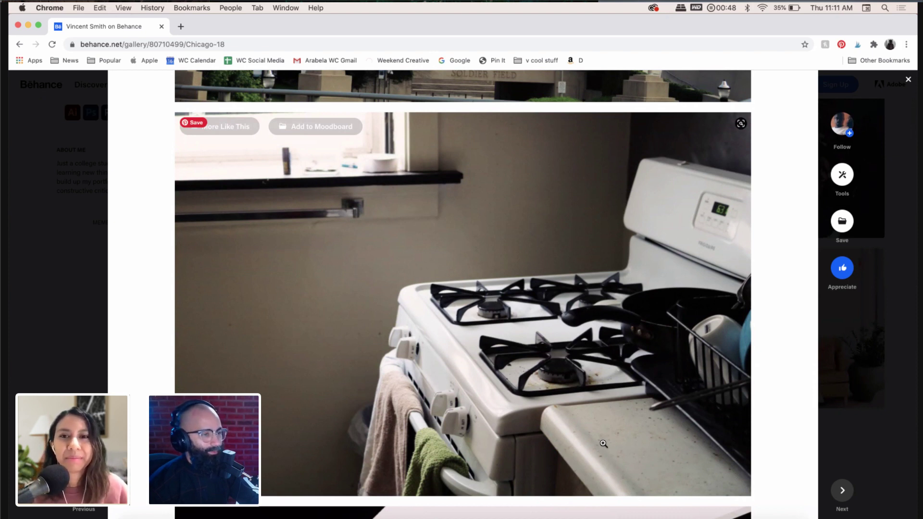
Step: Move on to the dark abstract photo of the curved glass facade and view the whole frame
{"action": "scroll", "coordinate": [603, 444], "scroll_direction": "down", "scroll_amount": 7}
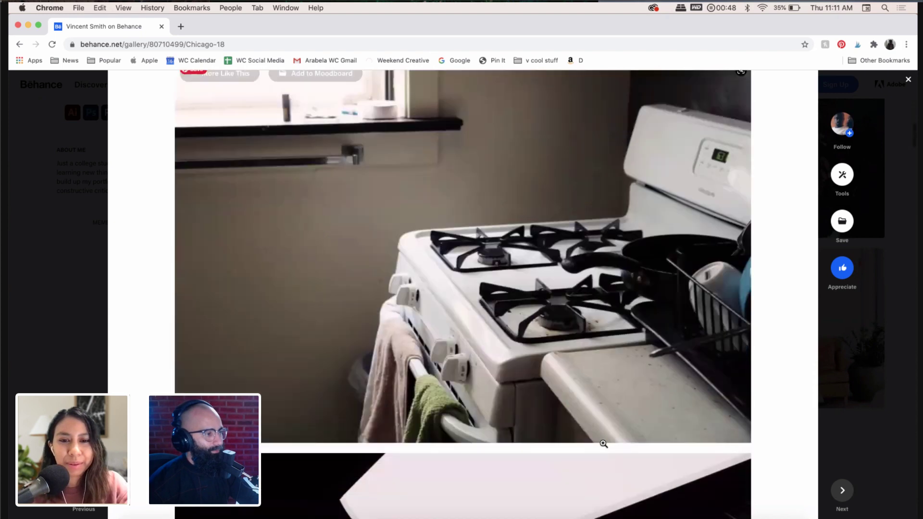
{"action": "scroll", "coordinate": [604, 444], "scroll_direction": "down", "scroll_amount": 2}
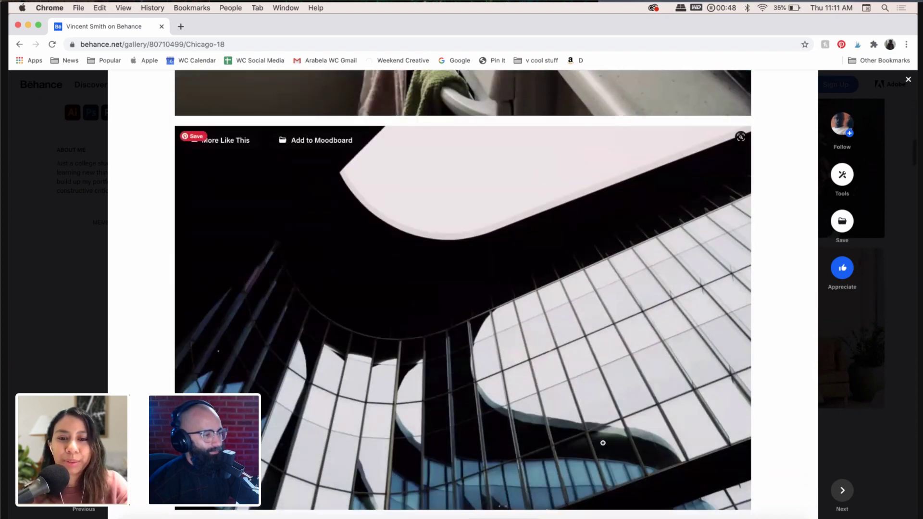
{"action": "scroll", "coordinate": [773, 387], "scroll_direction": "down", "scroll_amount": 1}
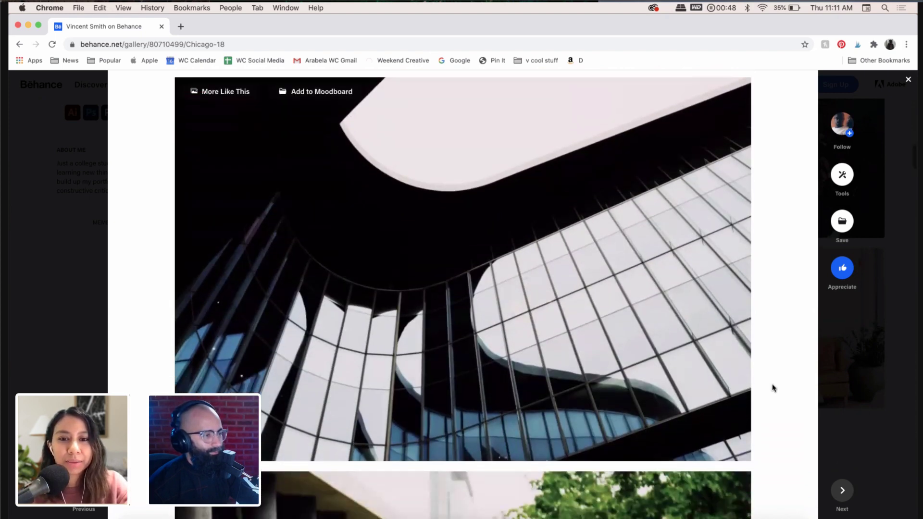
{"action": "scroll", "coordinate": [773, 387], "scroll_direction": "up", "scroll_amount": 1}
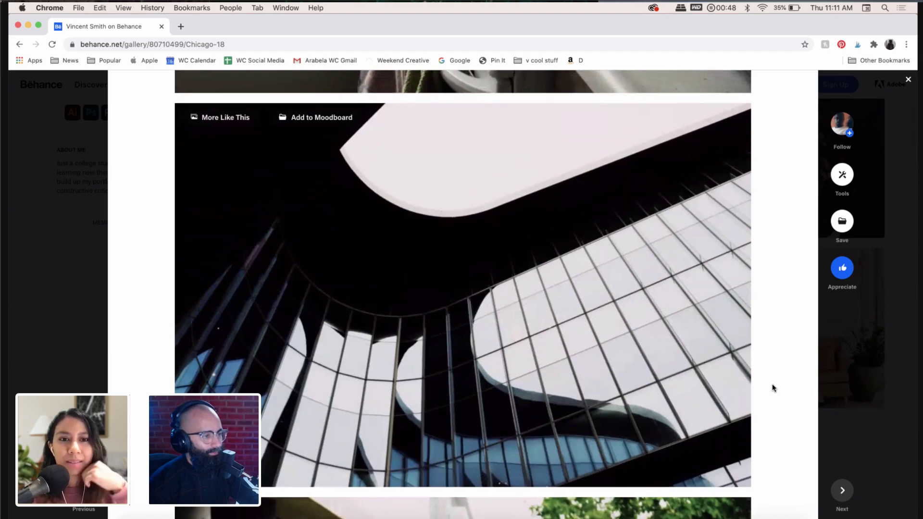
Step: Return to the Soldier Field photo and examine the building, flagpoles and sky
{"action": "scroll", "coordinate": [773, 388], "scroll_direction": "up", "scroll_amount": 12}
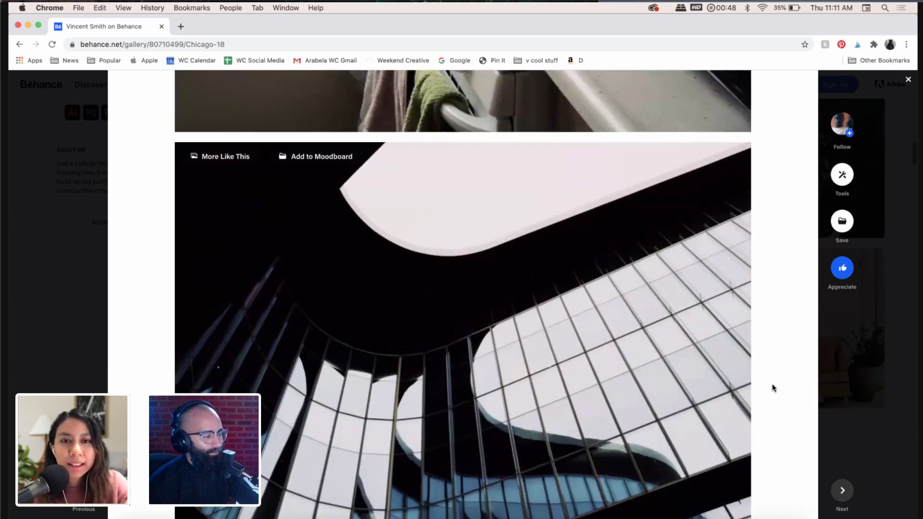
{"action": "scroll", "coordinate": [773, 388], "scroll_direction": "up", "scroll_amount": 3}
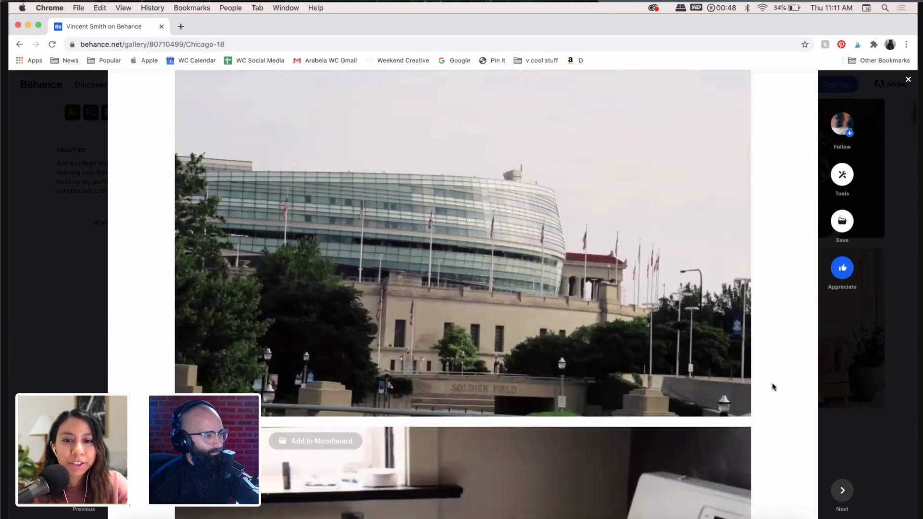
{"action": "scroll", "coordinate": [530, 321], "scroll_direction": "up", "scroll_amount": 1}
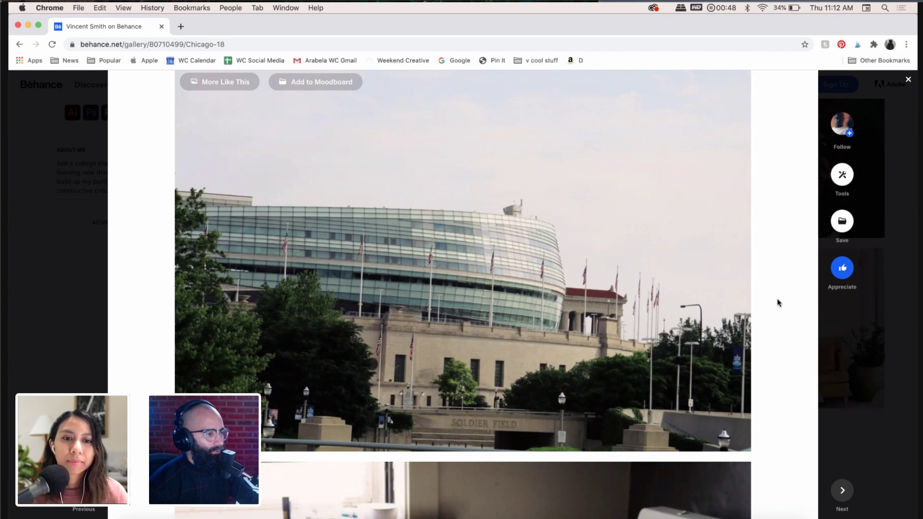
{"action": "scroll", "coordinate": [779, 303], "scroll_direction": "down", "scroll_amount": 1}
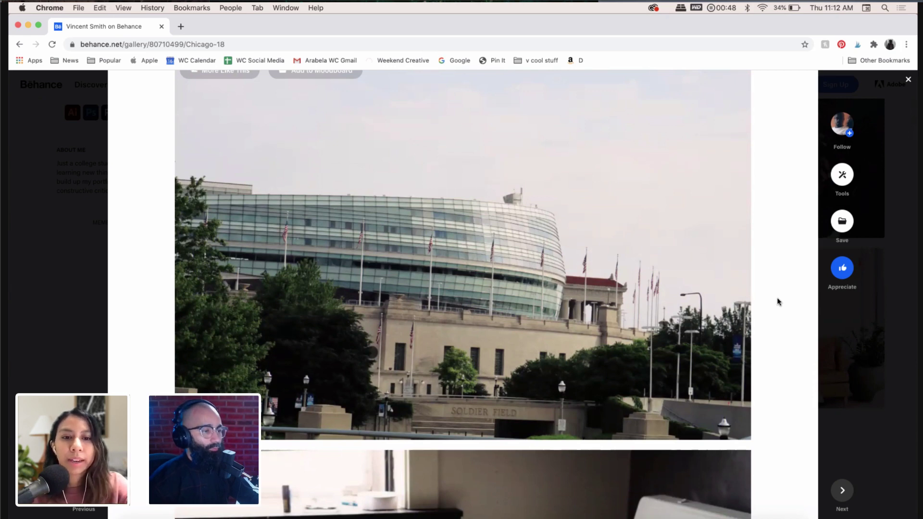
Step: Go back to the curved glass facade photo and study its lines and reflections
{"action": "scroll", "coordinate": [779, 302], "scroll_direction": "down", "scroll_amount": 15}
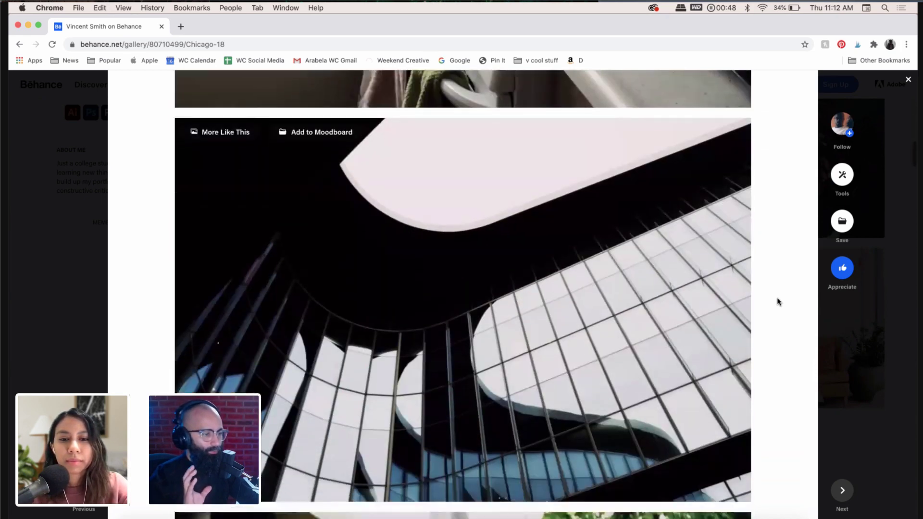
{"action": "scroll", "coordinate": [779, 302], "scroll_direction": "down", "scroll_amount": 2}
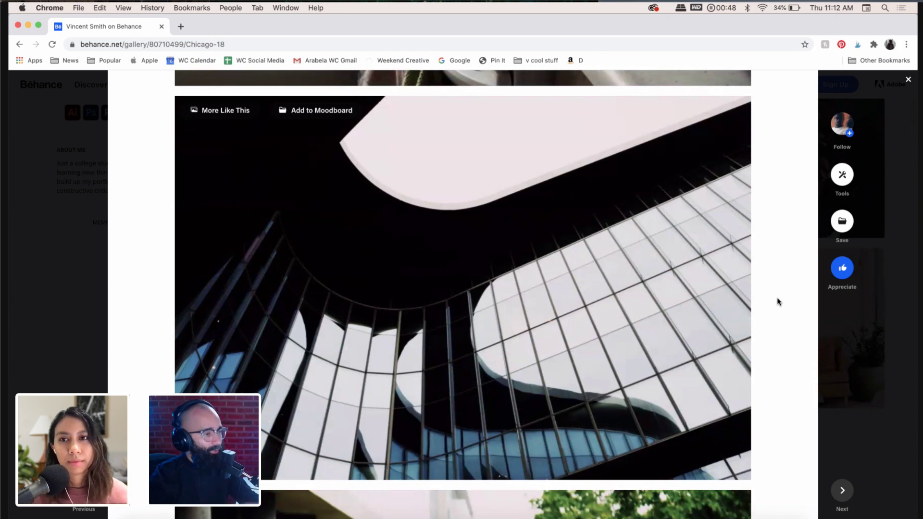
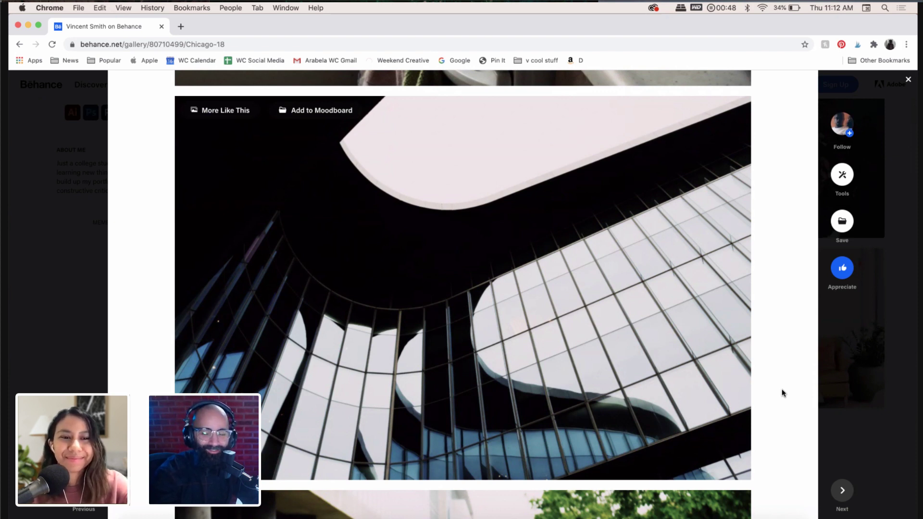
{"action": "scroll", "coordinate": [782, 393], "scroll_direction": "down", "scroll_amount": 1}
{"action": "scroll", "coordinate": [783, 393], "scroll_direction": "up", "scroll_amount": 1}
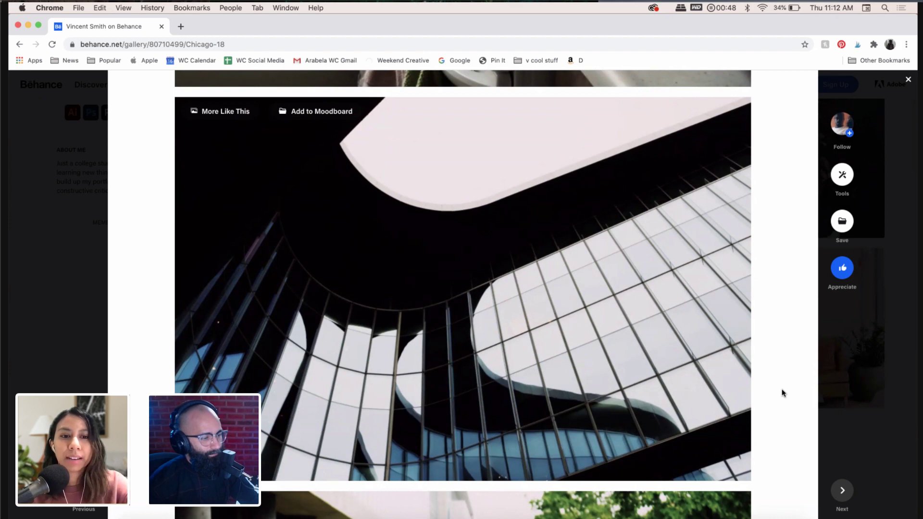
Step: Compare the glass facade photo with the Soldier Field and kitchen stove images in the same project
{"action": "scroll", "coordinate": [782, 394], "scroll_direction": "down", "scroll_amount": 15}
{"action": "scroll", "coordinate": [782, 394], "scroll_direction": "up", "scroll_amount": 8}
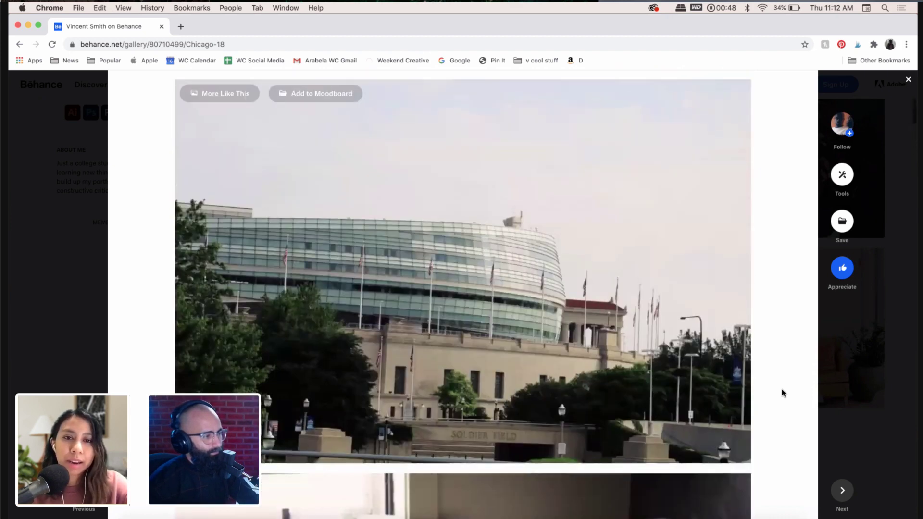
{"action": "scroll", "coordinate": [782, 393], "scroll_direction": "up", "scroll_amount": 4}
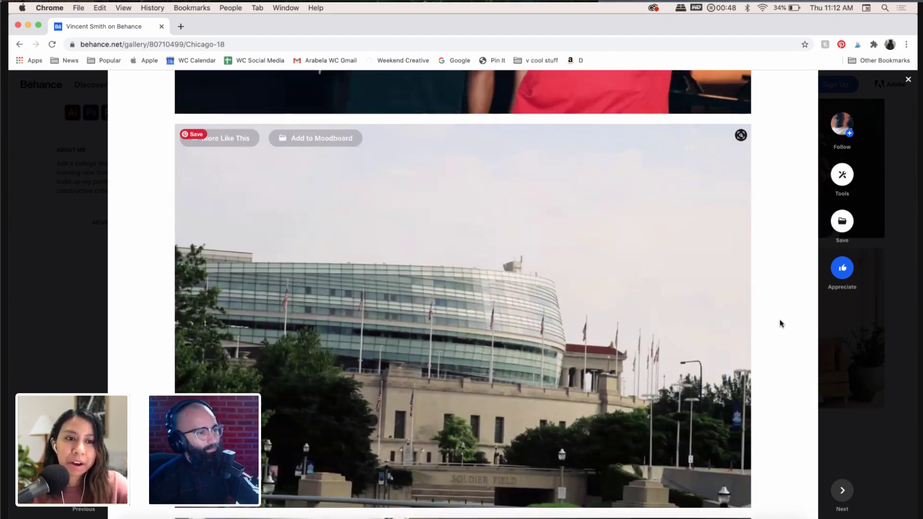
{"action": "scroll", "coordinate": [780, 323], "scroll_direction": "down", "scroll_amount": 10}
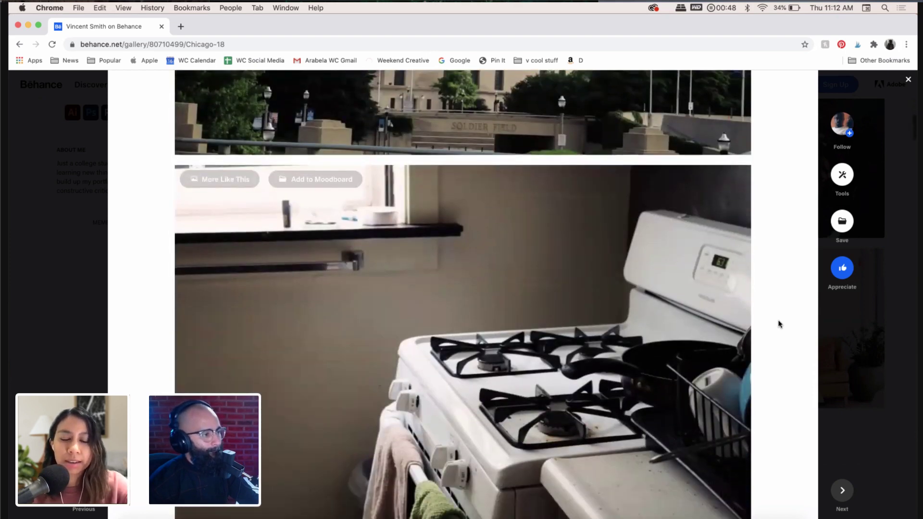
Step: Browse past the kitchen and glass facade photos to view the graduate in a purple gown on the walkway
{"action": "scroll", "coordinate": [781, 323], "scroll_direction": "down", "scroll_amount": 5}
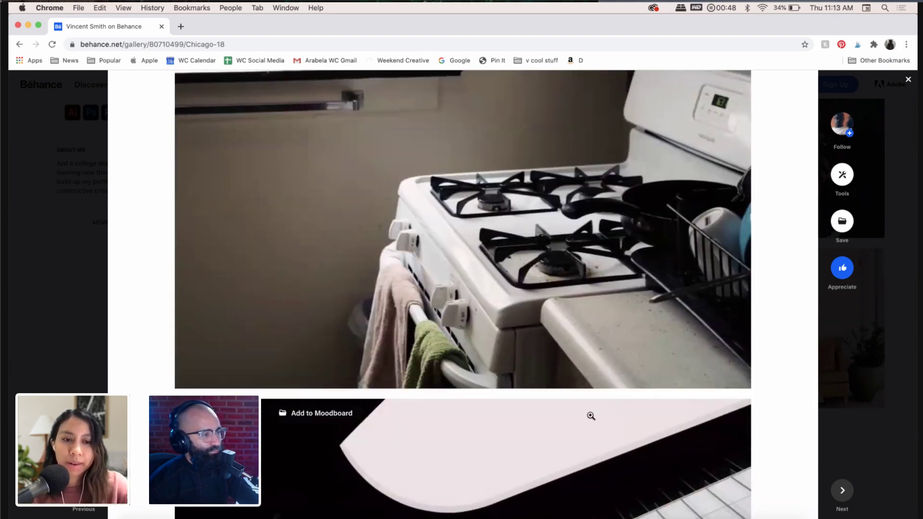
{"action": "scroll", "coordinate": [591, 416], "scroll_direction": "down", "scroll_amount": 14}
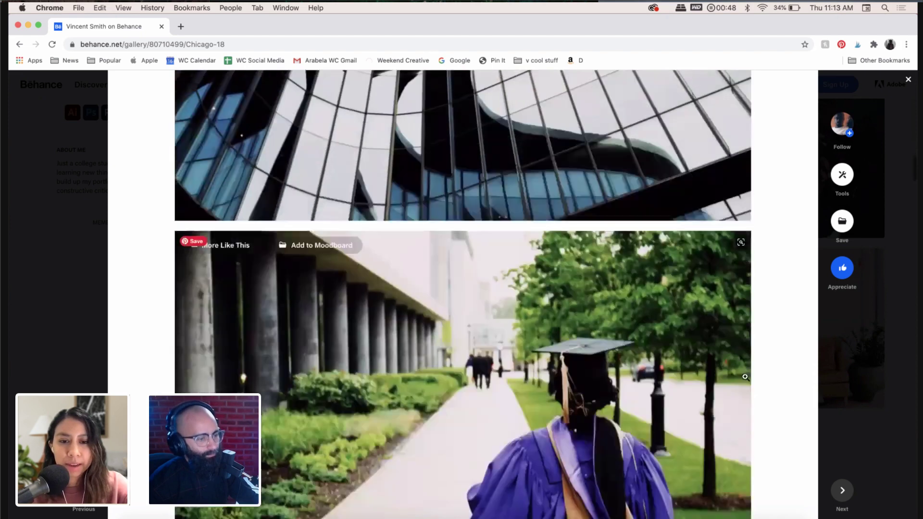
{"action": "scroll", "coordinate": [745, 377], "scroll_direction": "down", "scroll_amount": 5}
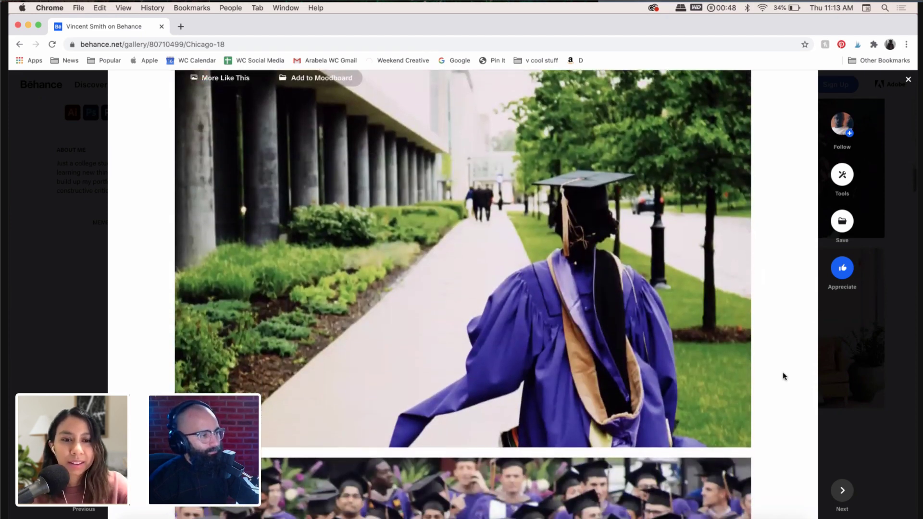
{"action": "scroll", "coordinate": [784, 376], "scroll_direction": "down", "scroll_amount": 4}
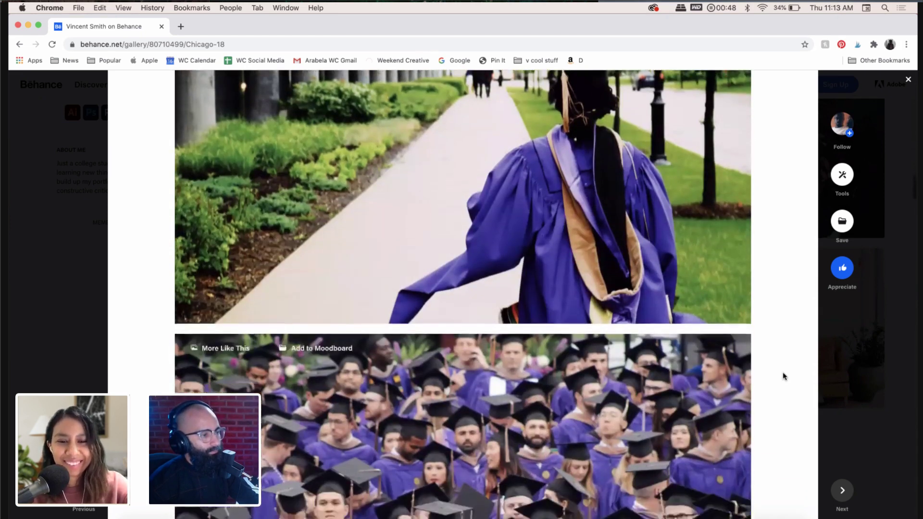
Step: View the full photo of the graduates facing the camera and examine the faces and the raised hand
{"action": "scroll", "coordinate": [783, 377], "scroll_direction": "down", "scroll_amount": 7}
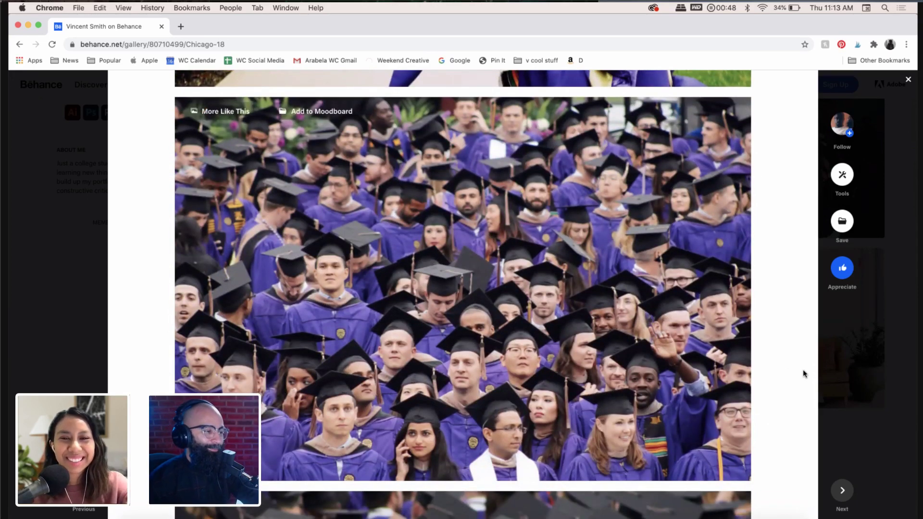
{"action": "scroll", "coordinate": [807, 388], "scroll_direction": "down", "scroll_amount": 1}
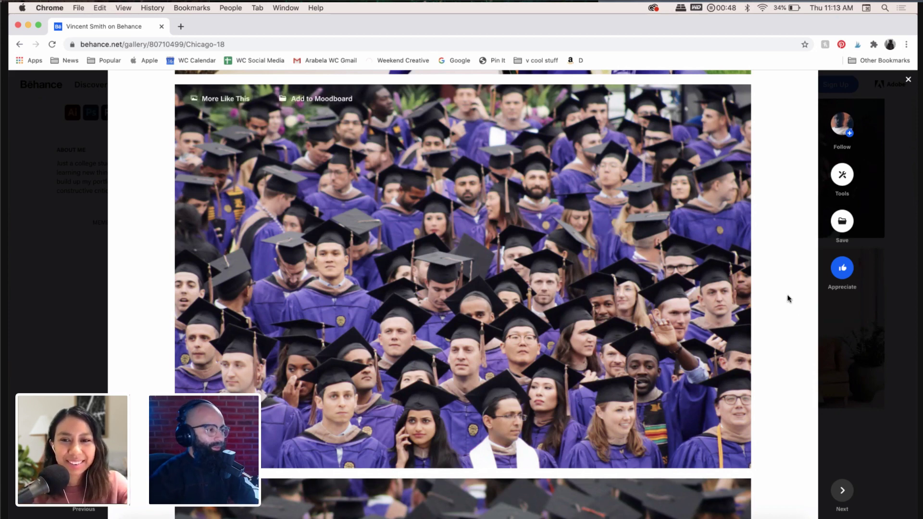
{"action": "scroll", "coordinate": [788, 299], "scroll_direction": "down", "scroll_amount": 1}
{"action": "scroll", "coordinate": [788, 299], "scroll_direction": "up", "scroll_amount": 1}
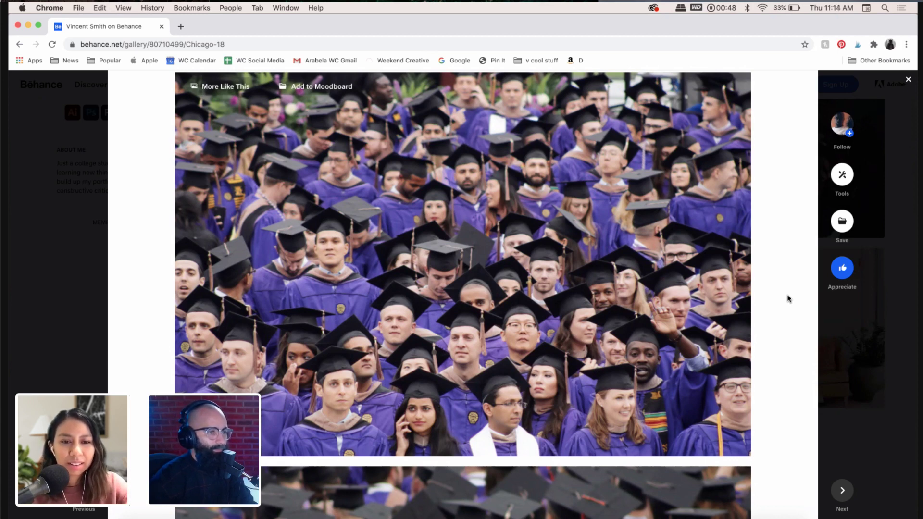
{"action": "scroll", "coordinate": [741, 317], "scroll_direction": "down", "scroll_amount": 1}
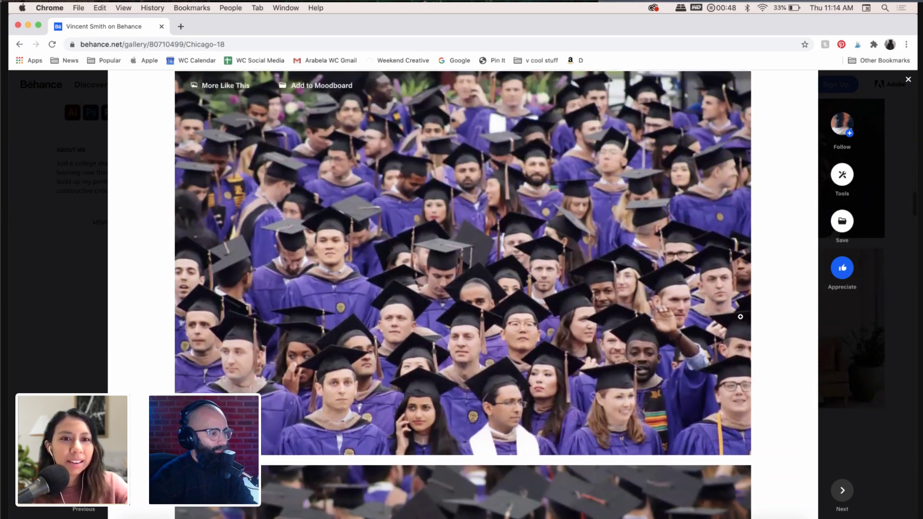
{"action": "mouse_move", "coordinate": [740, 317]}
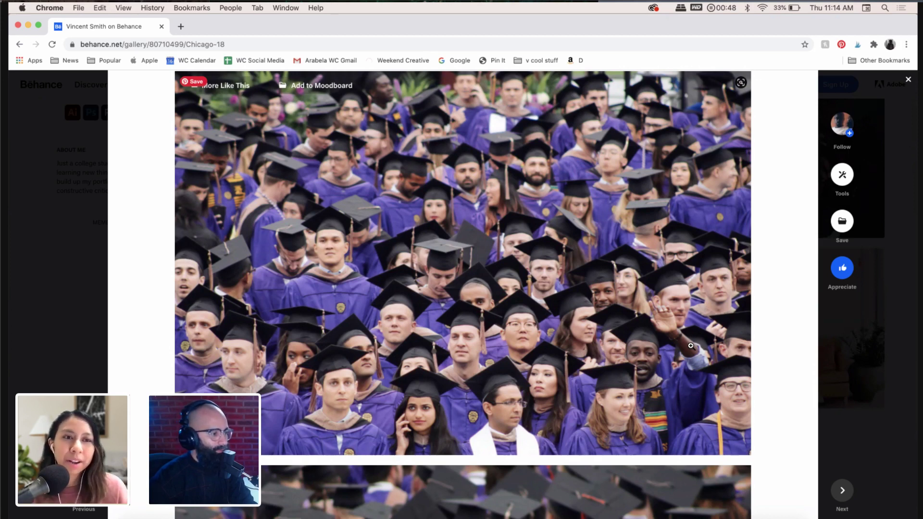
{"action": "scroll", "coordinate": [691, 346], "scroll_direction": "down", "scroll_amount": 1}
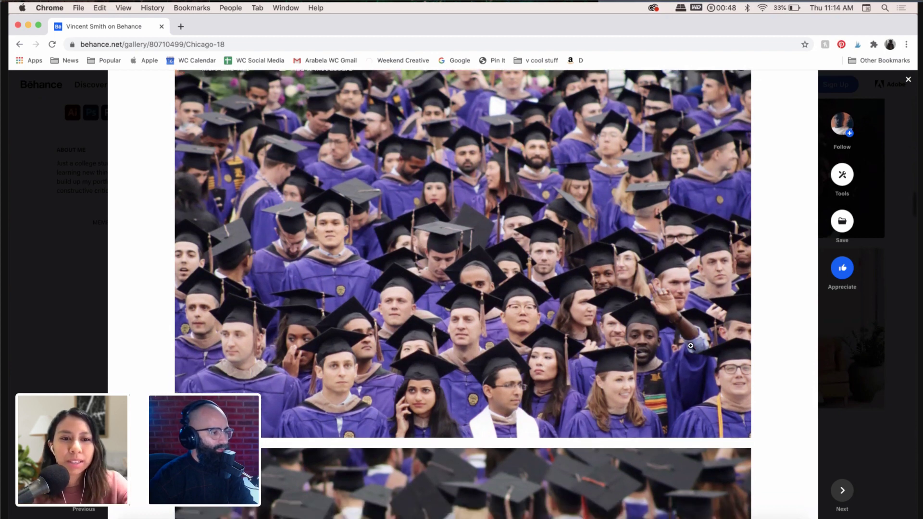
Step: Move on to the photo of graduates seen from behind and examine the pattern of black caps
{"action": "scroll", "coordinate": [765, 336], "scroll_direction": "down", "scroll_amount": 2}
{"action": "scroll", "coordinate": [765, 337], "scroll_direction": "down", "scroll_amount": 2}
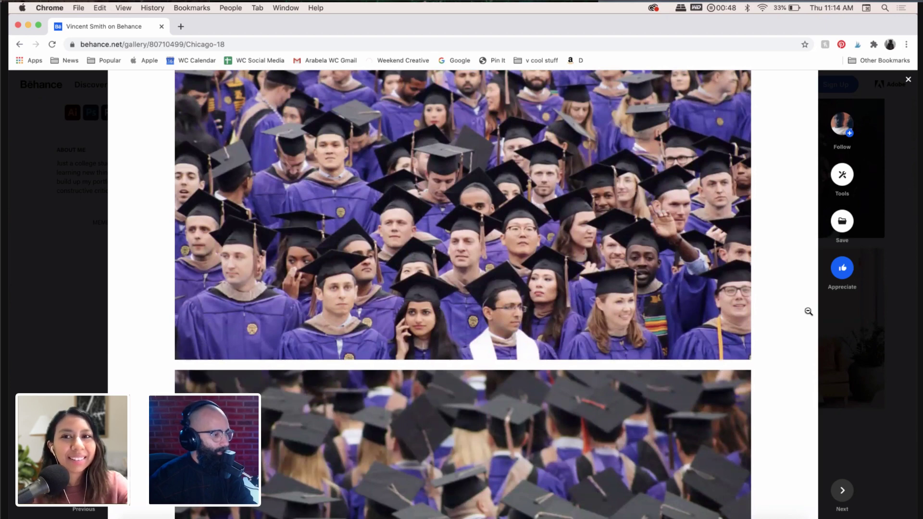
{"action": "scroll", "coordinate": [802, 368], "scroll_direction": "down", "scroll_amount": 1}
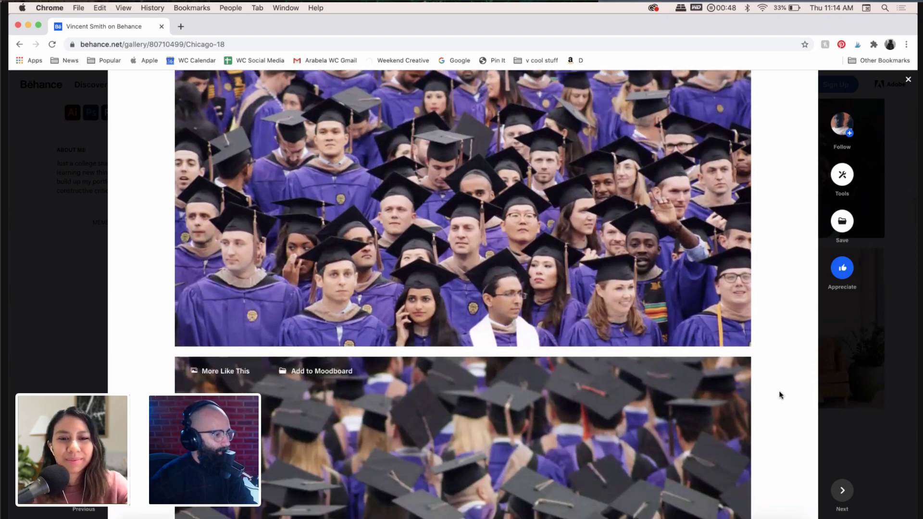
{"action": "scroll", "coordinate": [781, 394], "scroll_direction": "down", "scroll_amount": 4}
{"action": "scroll", "coordinate": [780, 395], "scroll_direction": "down", "scroll_amount": 3}
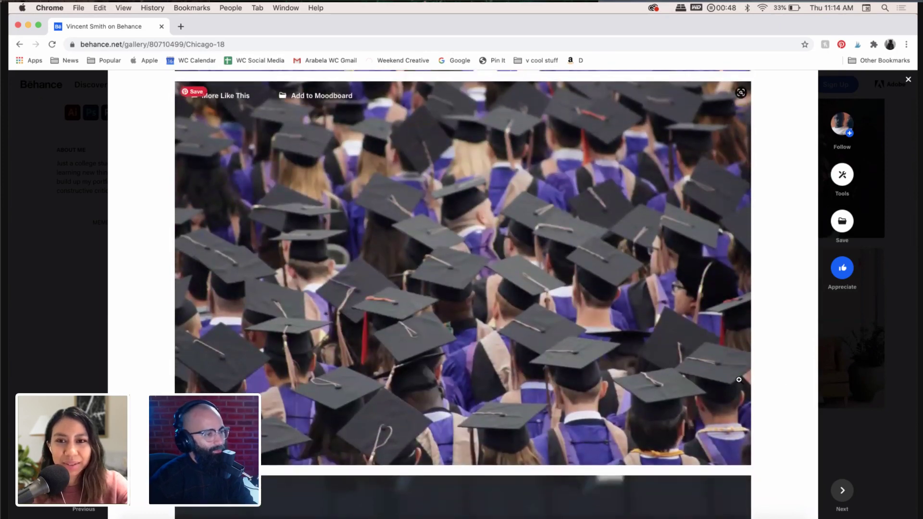
{"action": "scroll", "coordinate": [748, 383], "scroll_direction": "down", "scroll_amount": 1}
{"action": "scroll", "coordinate": [743, 381], "scroll_direction": "up", "scroll_amount": 2}
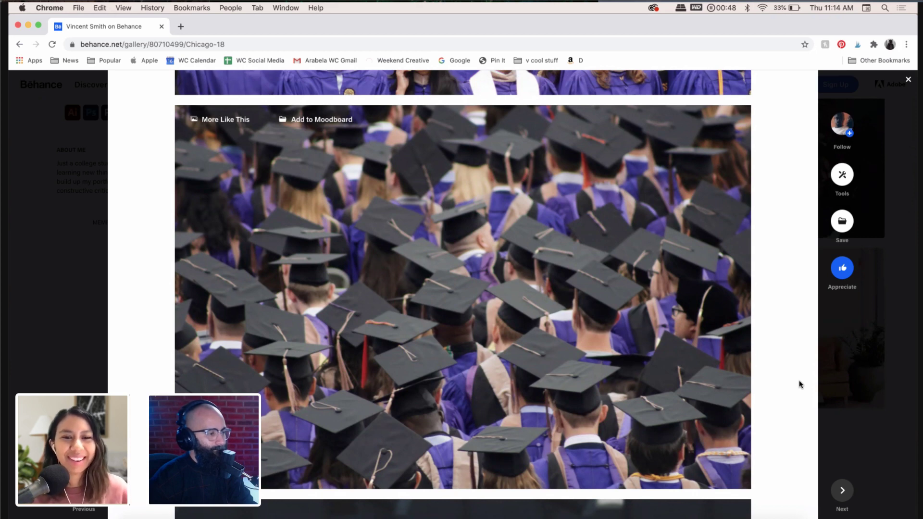
Step: Go to the photo of the seated audience and study its framing against the dark background
{"action": "scroll", "coordinate": [800, 385], "scroll_direction": "down", "scroll_amount": 10}
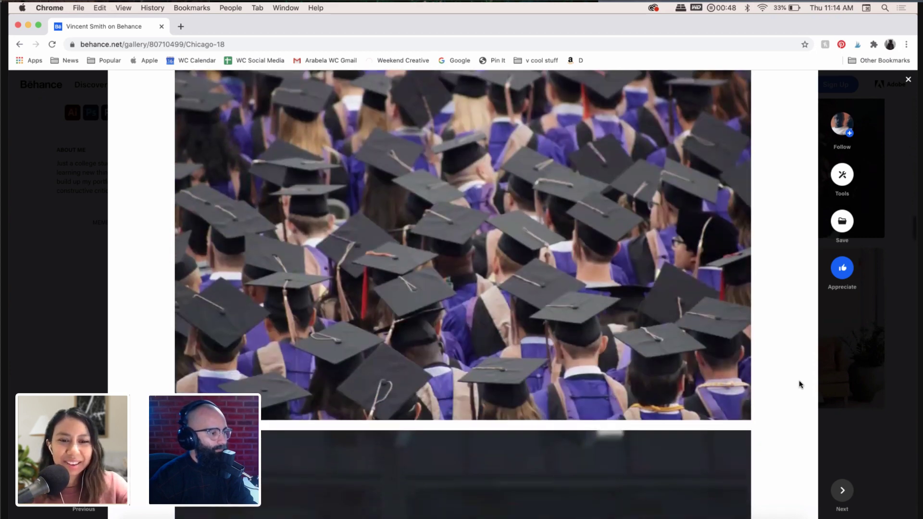
{"action": "scroll", "coordinate": [800, 384], "scroll_direction": "down", "scroll_amount": 3}
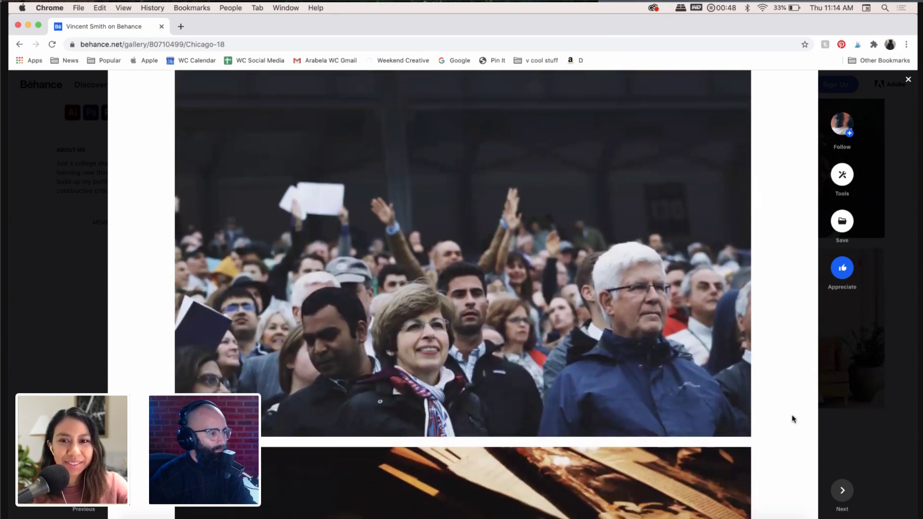
{"action": "scroll", "coordinate": [808, 406], "scroll_direction": "up", "scroll_amount": 1}
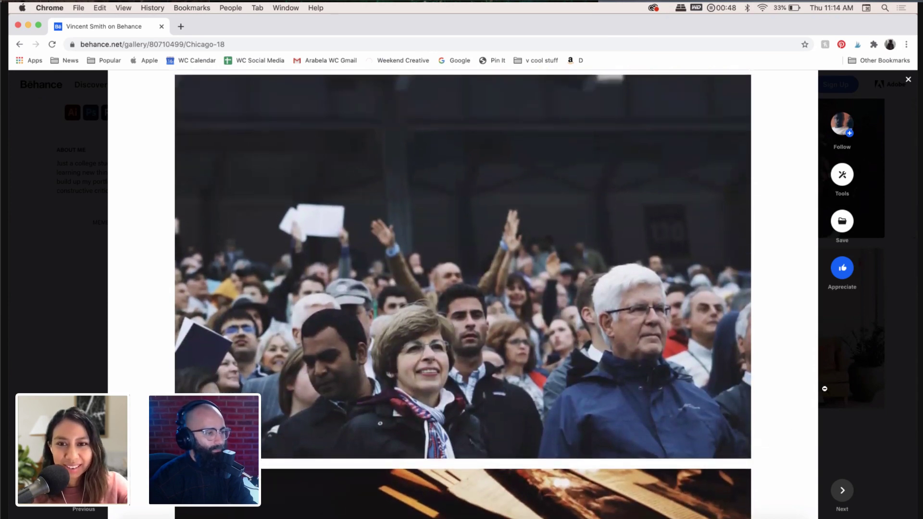
{"action": "scroll", "coordinate": [826, 388], "scroll_direction": "down", "scroll_amount": 1}
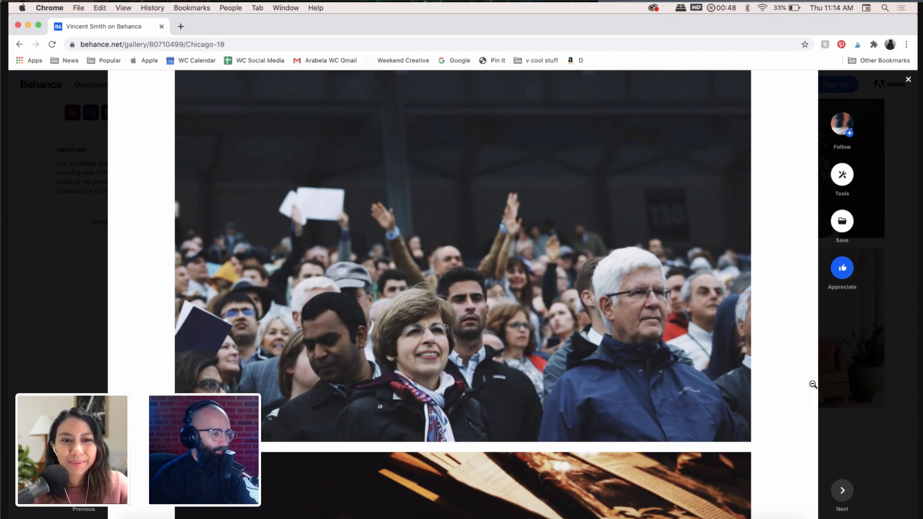
{"action": "scroll", "coordinate": [813, 384], "scroll_direction": "up", "scroll_amount": 2}
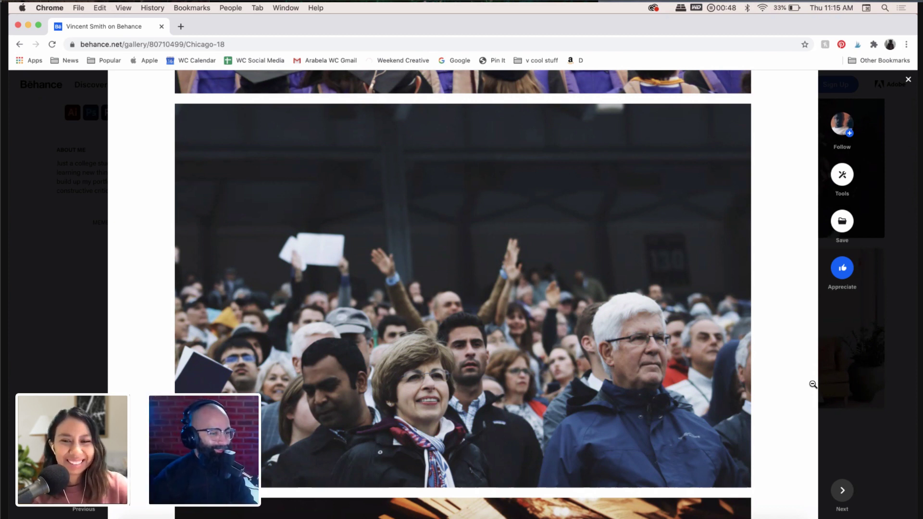
Step: Continue through the two warm-toned desk photos and examine the close-up of the pen on handwritten notes
{"action": "scroll", "coordinate": [813, 385], "scroll_direction": "down", "scroll_amount": 5}
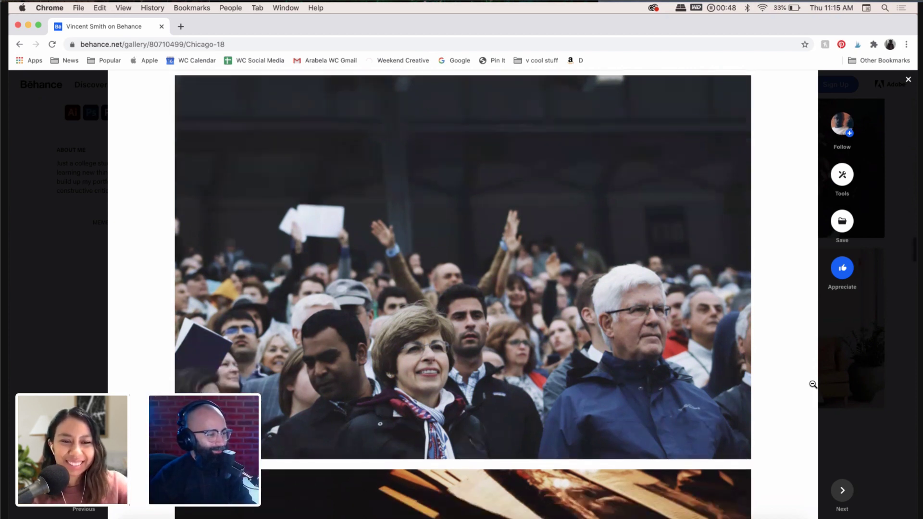
{"action": "scroll", "coordinate": [814, 384], "scroll_direction": "down", "scroll_amount": 4}
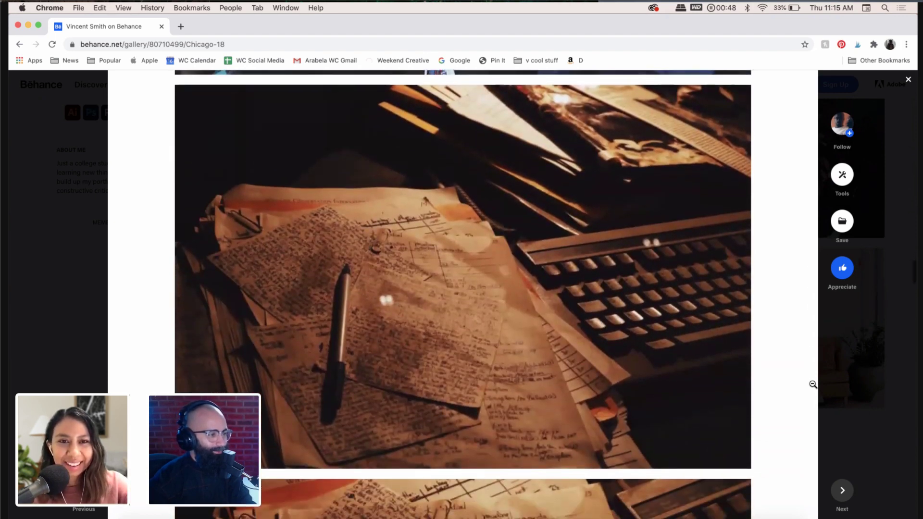
{"action": "scroll", "coordinate": [813, 385], "scroll_direction": "down", "scroll_amount": 3}
{"action": "scroll", "coordinate": [813, 385], "scroll_direction": "down", "scroll_amount": 4}
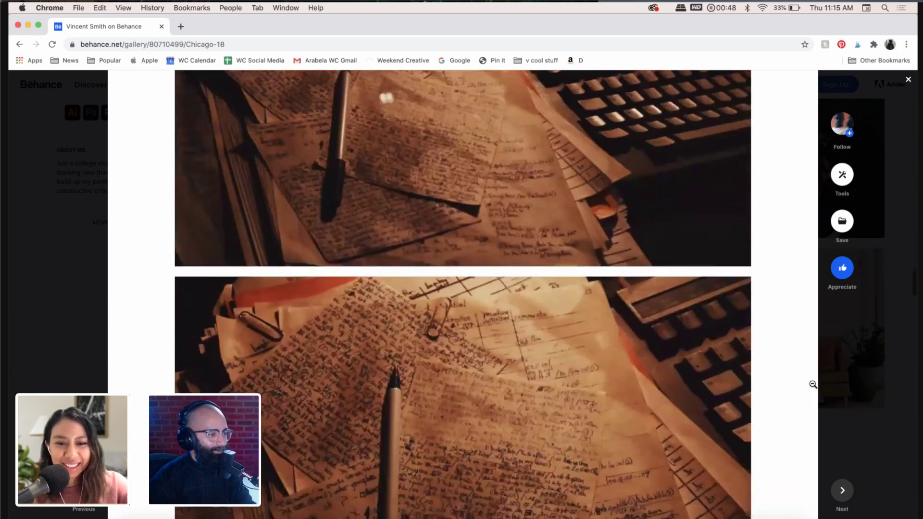
{"action": "scroll", "coordinate": [814, 385], "scroll_direction": "down", "scroll_amount": 2}
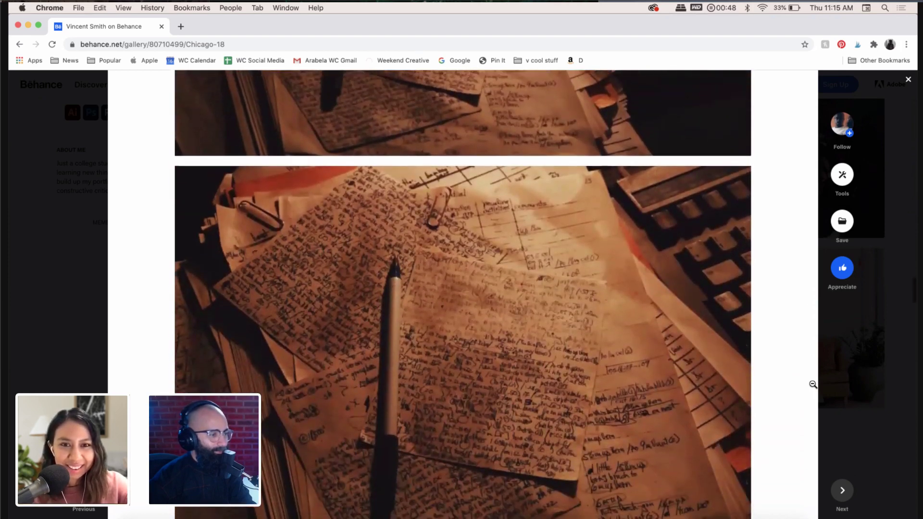
{"action": "scroll", "coordinate": [813, 384], "scroll_direction": "down", "scroll_amount": 1}
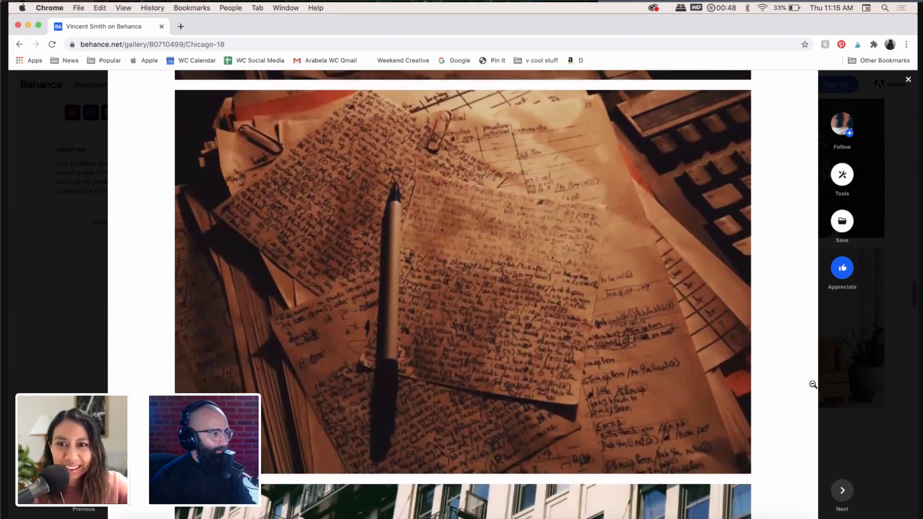
{"action": "scroll", "coordinate": [813, 385], "scroll_direction": "down", "scroll_amount": 1}
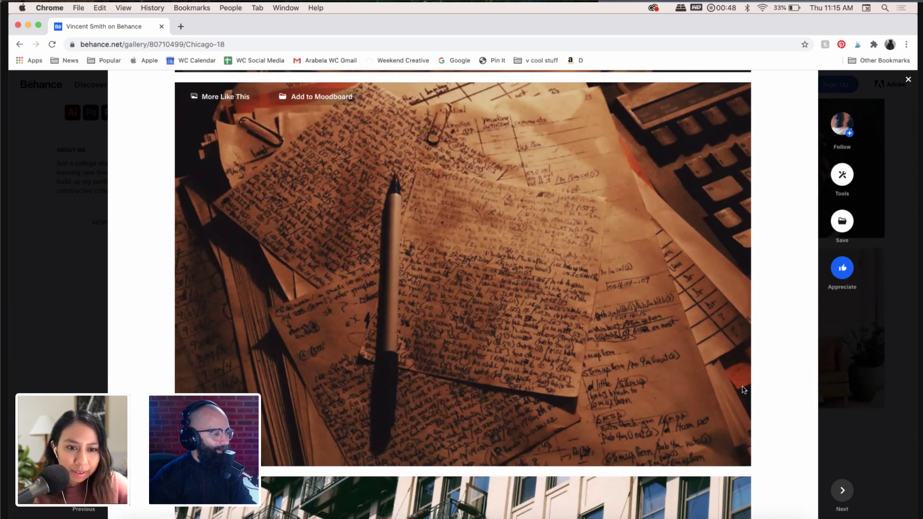
Step: Return to the wider photo of notes and keyboard to compare it with the close-up
{"action": "scroll", "coordinate": [746, 384], "scroll_direction": "up", "scroll_amount": 3}
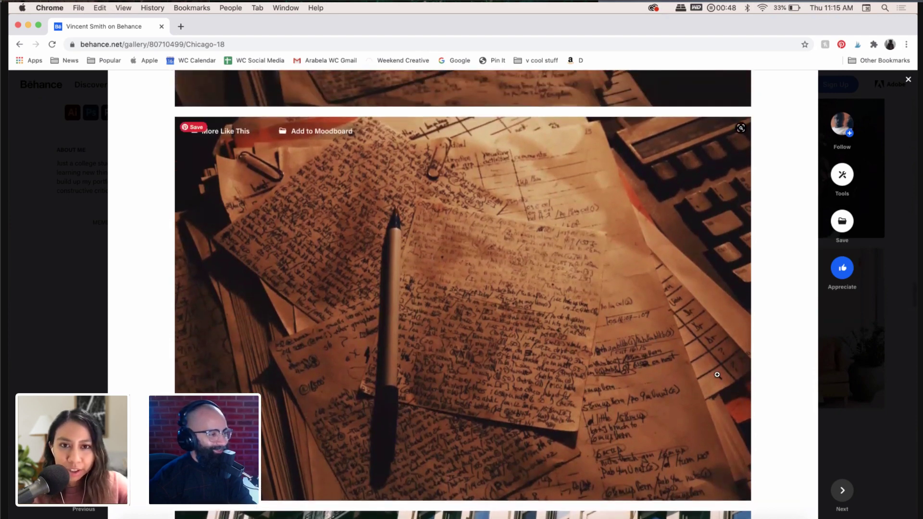
{"action": "scroll", "coordinate": [718, 375], "scroll_direction": "up", "scroll_amount": 1}
{"action": "scroll", "coordinate": [717, 374], "scroll_direction": "up", "scroll_amount": 10}
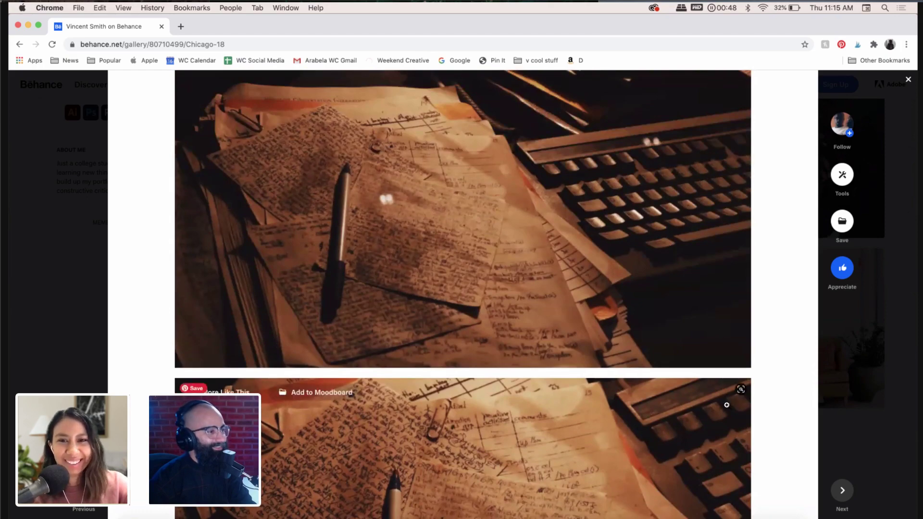
Step: Move past the handwritten notes to view the photo of the apartment building's balconies
{"action": "scroll", "coordinate": [727, 385], "scroll_direction": "down", "scroll_amount": 9}
{"action": "scroll", "coordinate": [727, 405], "scroll_direction": "down", "scroll_amount": 15}
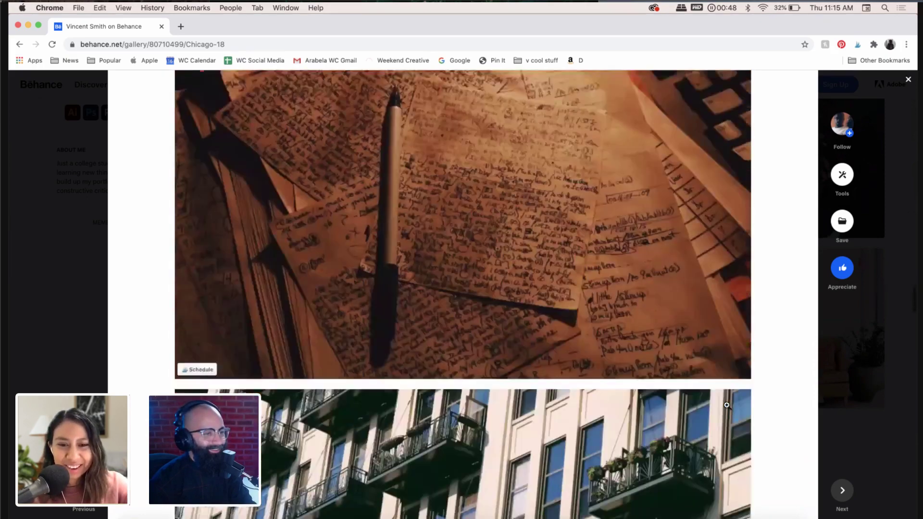
{"action": "scroll", "coordinate": [507, 372], "scroll_direction": "down", "scroll_amount": 2}
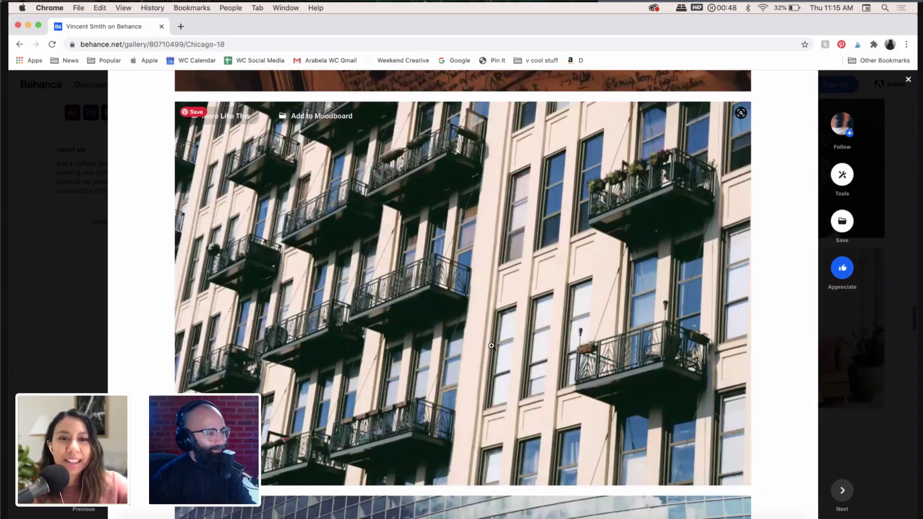
{"action": "scroll", "coordinate": [773, 401], "scroll_direction": "down", "scroll_amount": 4}
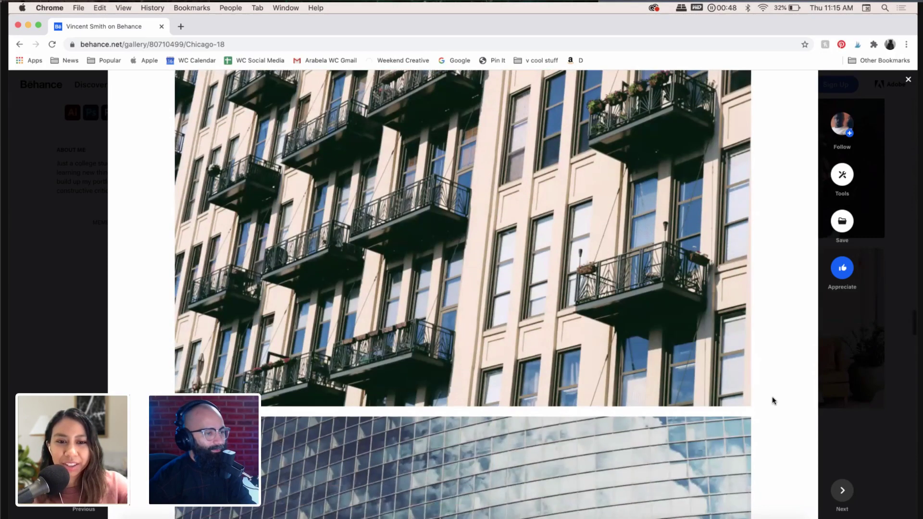
Step: View the glass high-rise photo with cloud reflections and continue to the street scene with the guitarist
{"action": "scroll", "coordinate": [712, 385], "scroll_direction": "down", "scroll_amount": 5}
{"action": "scroll", "coordinate": [658, 396], "scroll_direction": "down", "scroll_amount": 7}
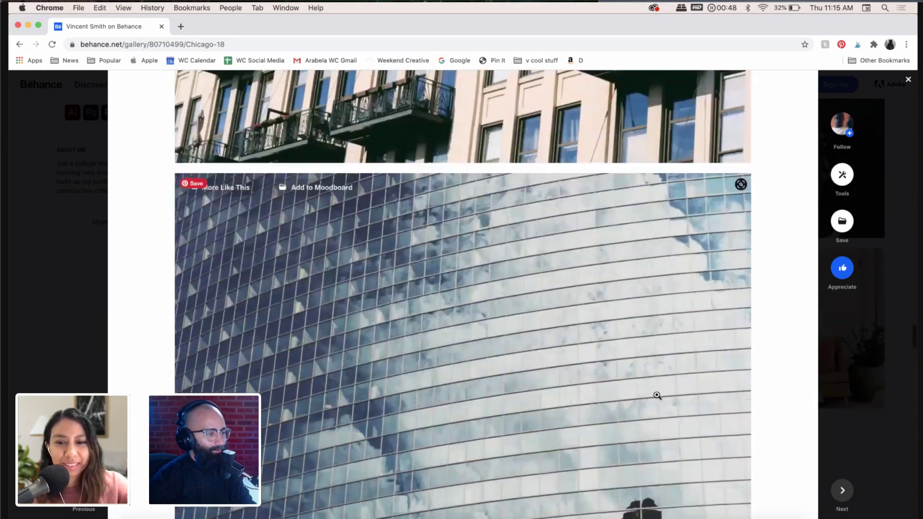
{"action": "scroll", "coordinate": [793, 389], "scroll_direction": "up", "scroll_amount": 1}
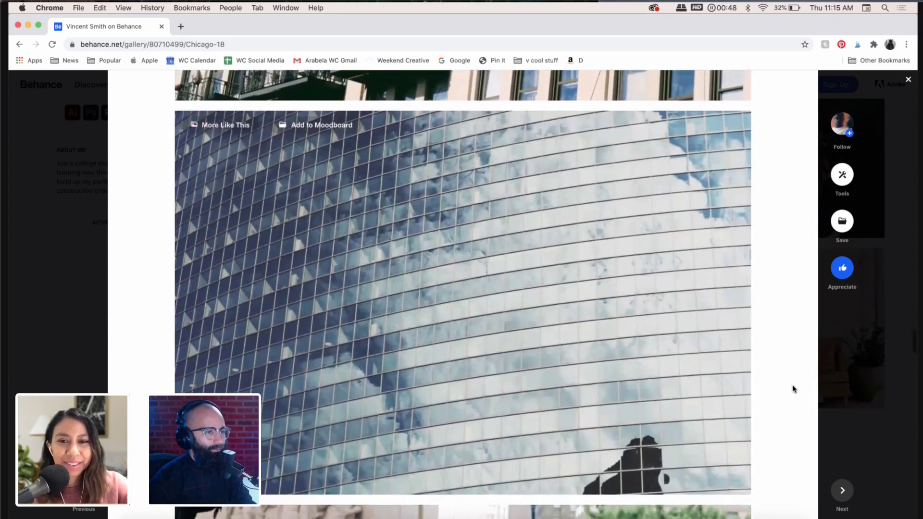
{"action": "scroll", "coordinate": [793, 389], "scroll_direction": "down", "scroll_amount": 2}
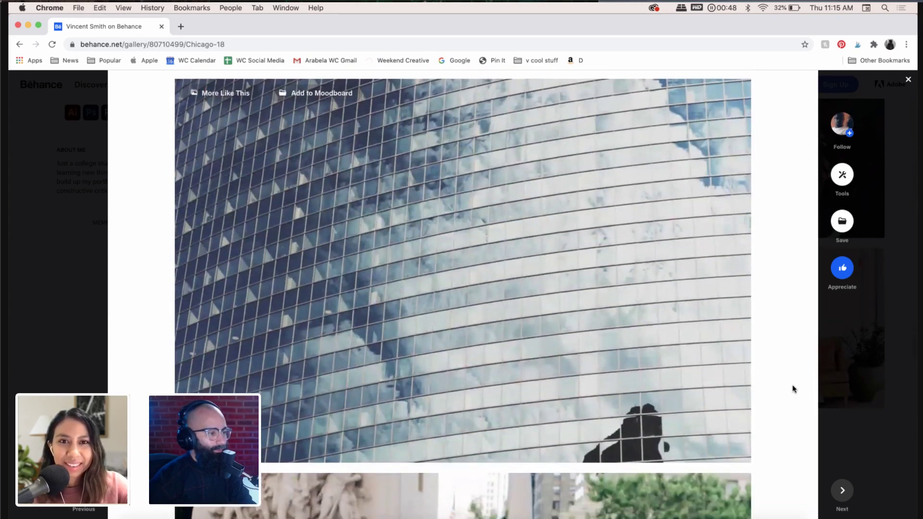
{"action": "scroll", "coordinate": [793, 389], "scroll_direction": "down", "scroll_amount": 4}
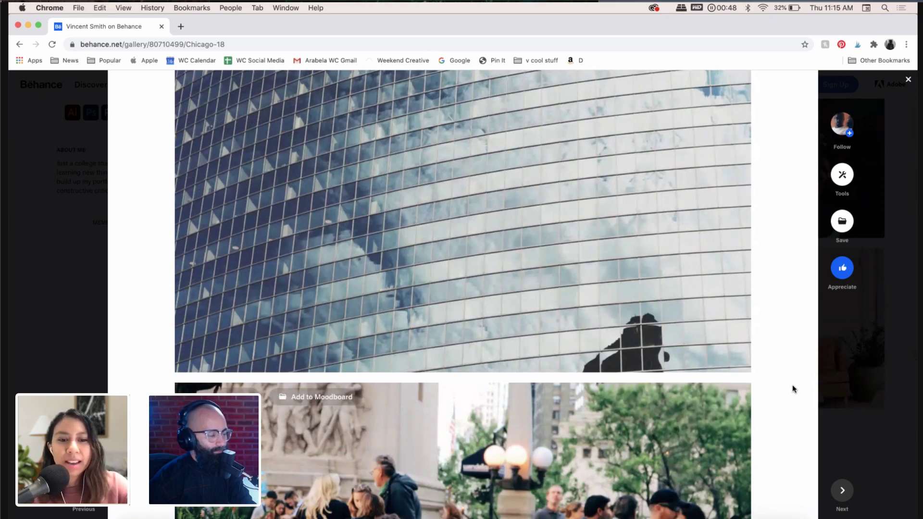
{"action": "scroll", "coordinate": [793, 389], "scroll_direction": "down", "scroll_amount": 7}
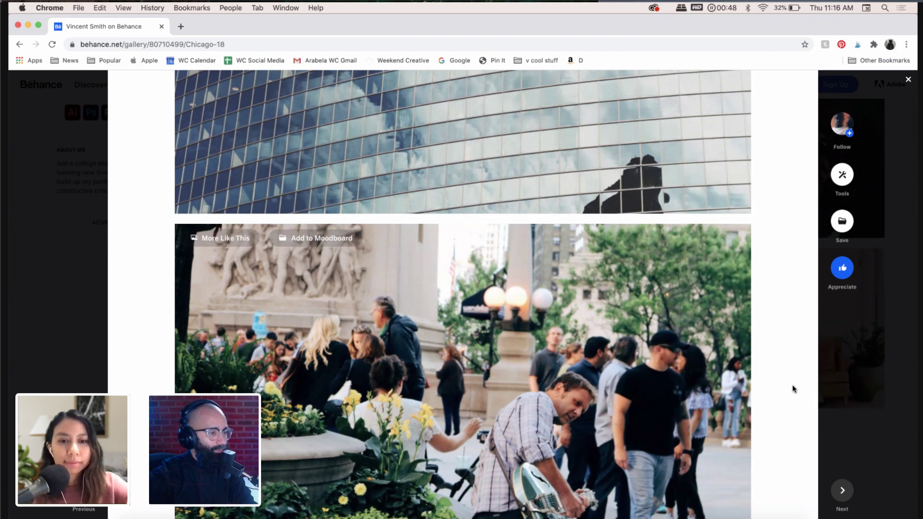
Step: Examine the street photo of the guitarist by the planter and continue to the clarinet player's photo
{"action": "scroll", "coordinate": [793, 389], "scroll_direction": "down", "scroll_amount": 4}
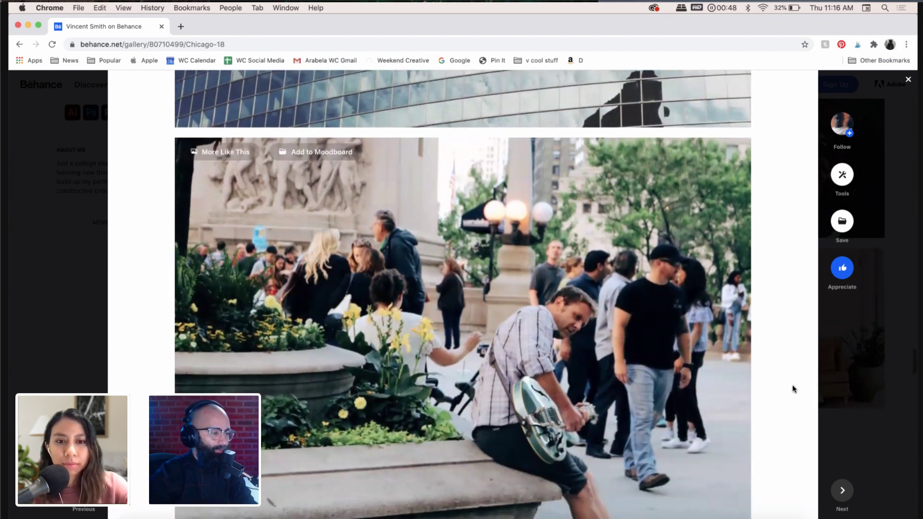
{"action": "scroll", "coordinate": [793, 389], "scroll_direction": "down", "scroll_amount": 4}
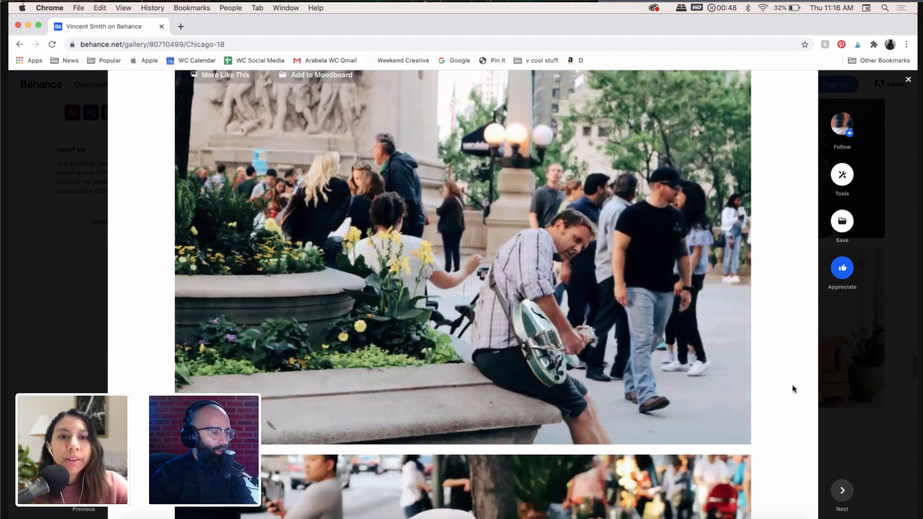
{"action": "scroll", "coordinate": [793, 389], "scroll_direction": "down", "scroll_amount": 4}
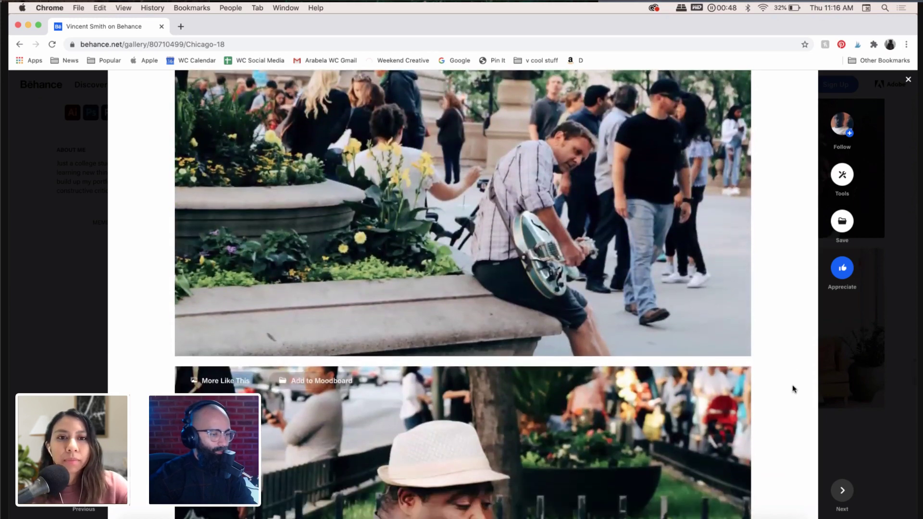
{"action": "scroll", "coordinate": [793, 389], "scroll_direction": "up", "scroll_amount": 2}
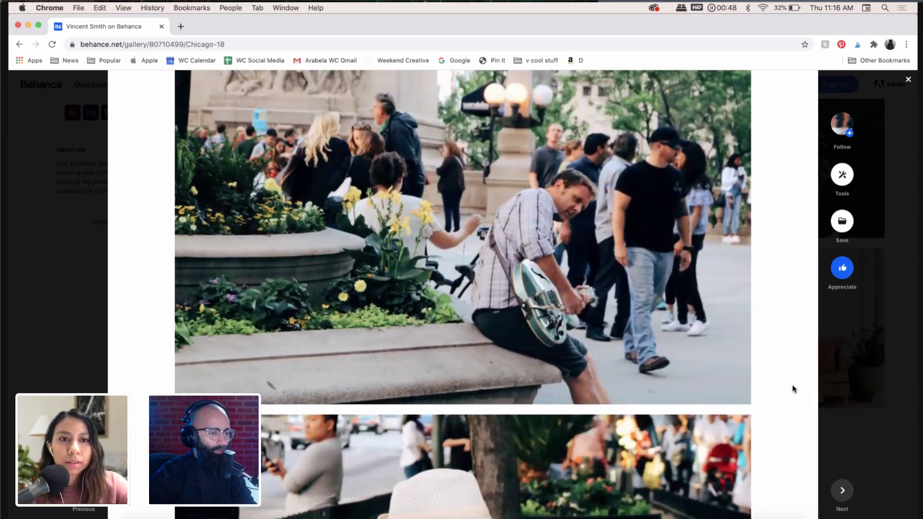
{"action": "scroll", "coordinate": [793, 389], "scroll_direction": "up", "scroll_amount": 1}
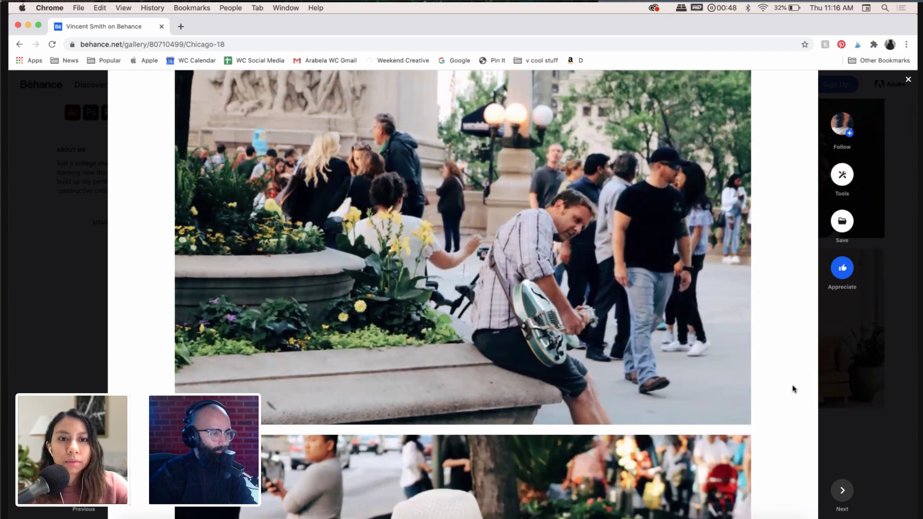
{"action": "scroll", "coordinate": [793, 389], "scroll_direction": "down", "scroll_amount": 8}
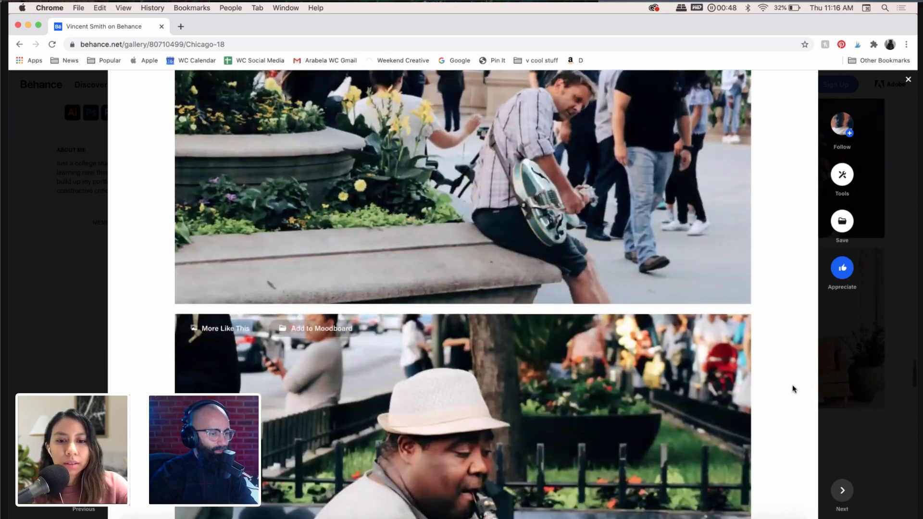
{"action": "scroll", "coordinate": [793, 389], "scroll_direction": "down", "scroll_amount": 8}
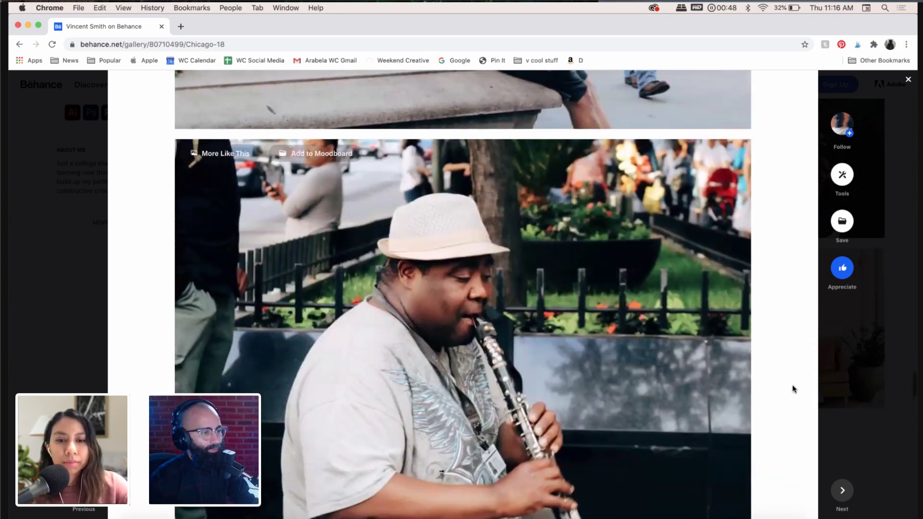
Step: Go back past the glass high-rise and balcony photos to review the two desk photos of handwritten notes
{"action": "scroll", "coordinate": [793, 389], "scroll_direction": "up", "scroll_amount": 14}
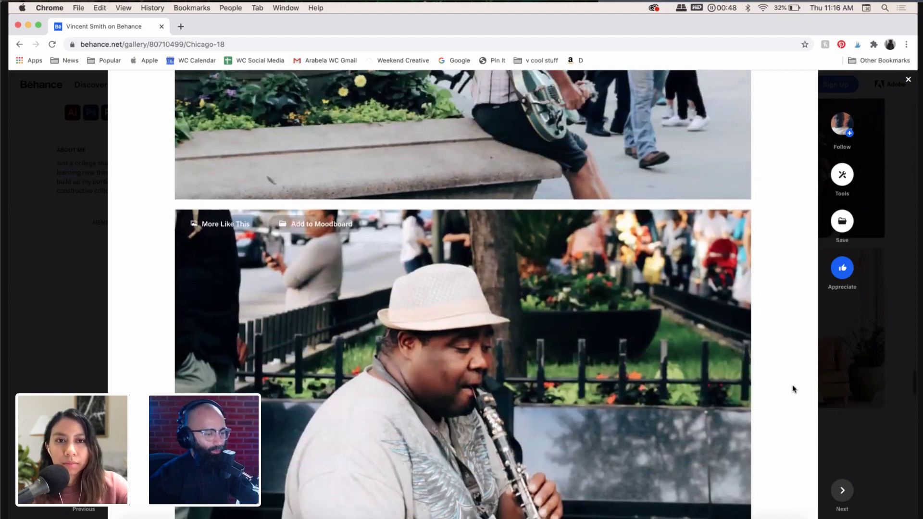
{"action": "scroll", "coordinate": [793, 389], "scroll_direction": "up", "scroll_amount": 20}
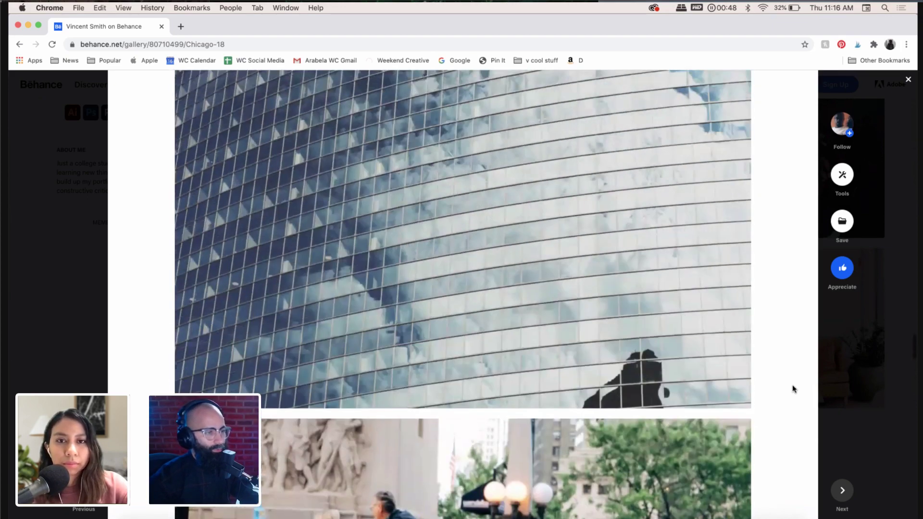
{"action": "scroll", "coordinate": [793, 389], "scroll_direction": "up", "scroll_amount": 20}
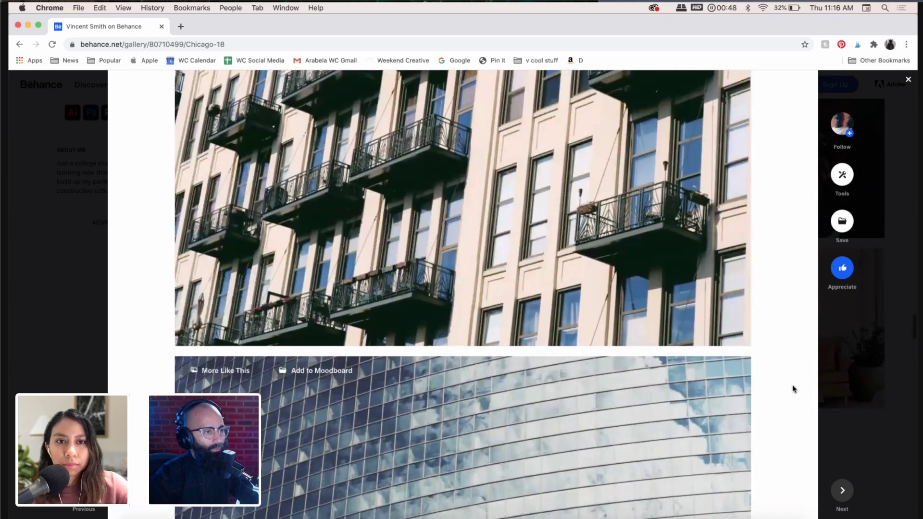
{"action": "scroll", "coordinate": [793, 390], "scroll_direction": "up", "scroll_amount": 2}
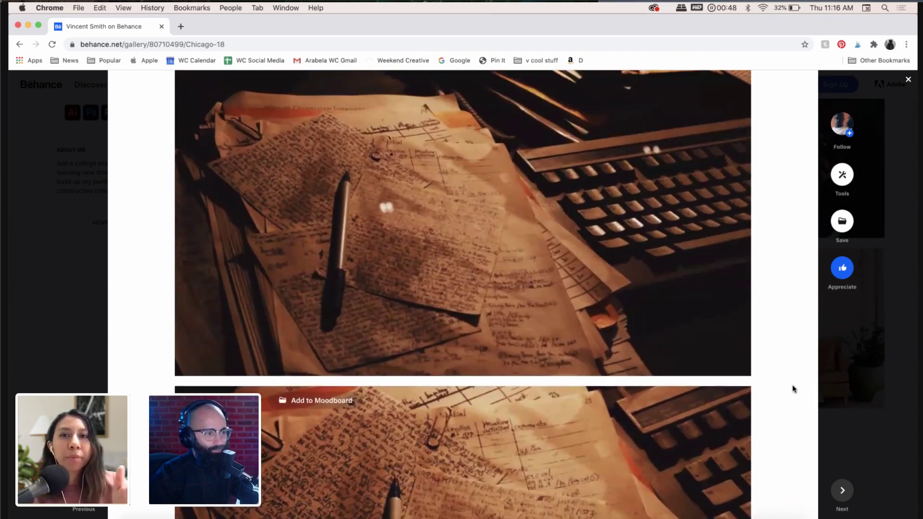
{"action": "scroll", "coordinate": [793, 389], "scroll_direction": "down", "scroll_amount": 10}
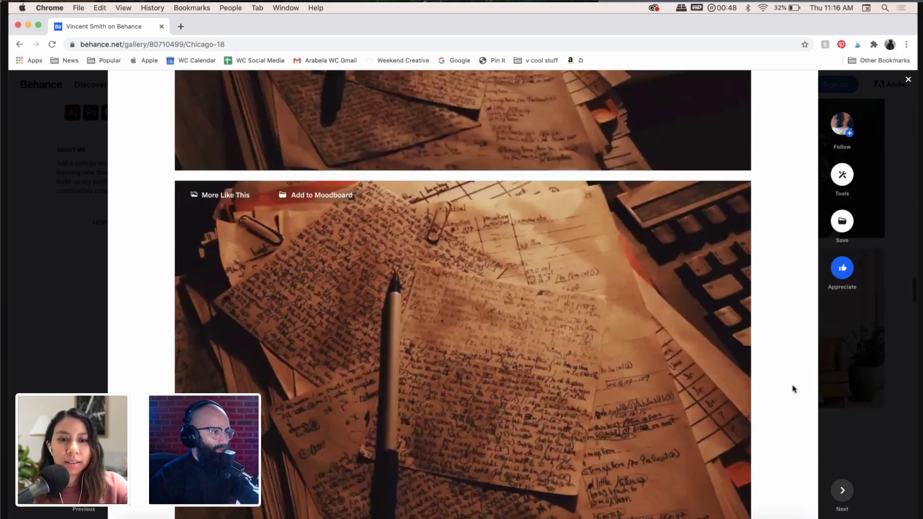
Step: Look again at the balcony and cloud-reflecting high-rise photos, continuing to the start of the guitarist street scene
{"action": "scroll", "coordinate": [793, 389], "scroll_direction": "down", "scroll_amount": 8}
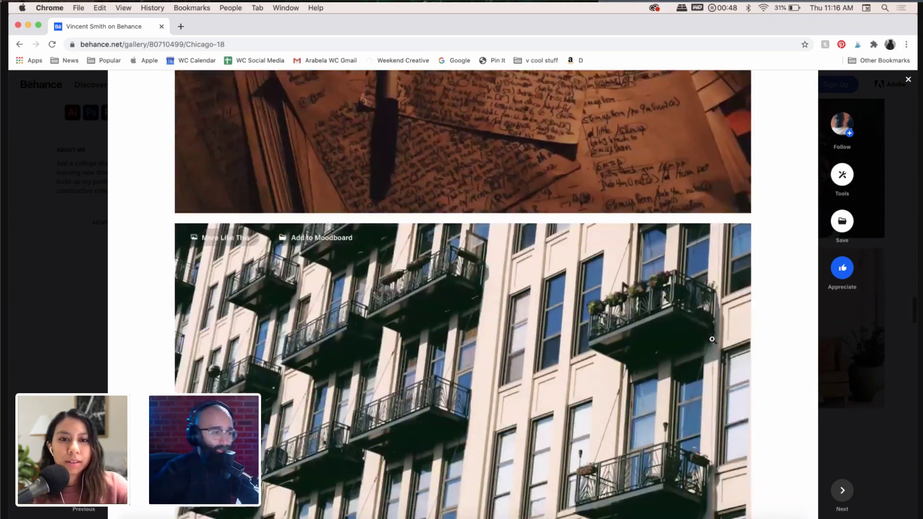
{"action": "scroll", "coordinate": [713, 340], "scroll_direction": "down", "scroll_amount": 3}
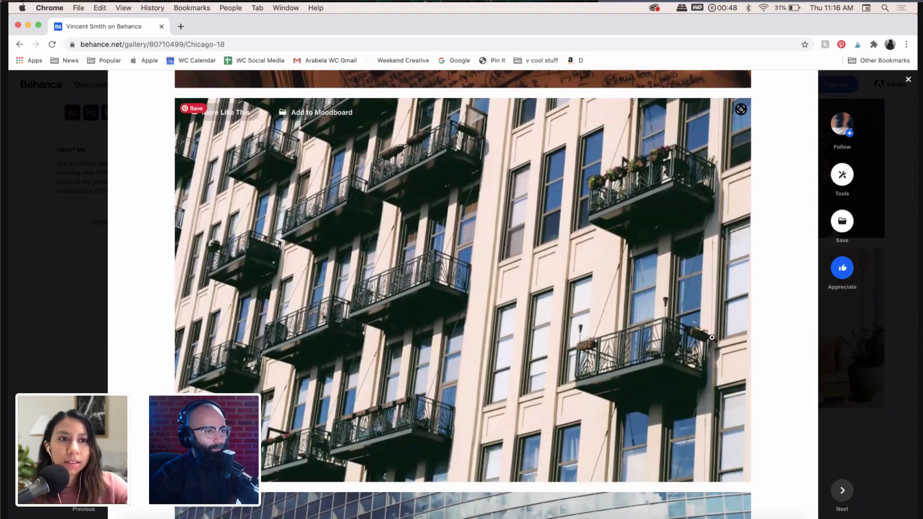
{"action": "scroll", "coordinate": [713, 338], "scroll_direction": "down", "scroll_amount": 5}
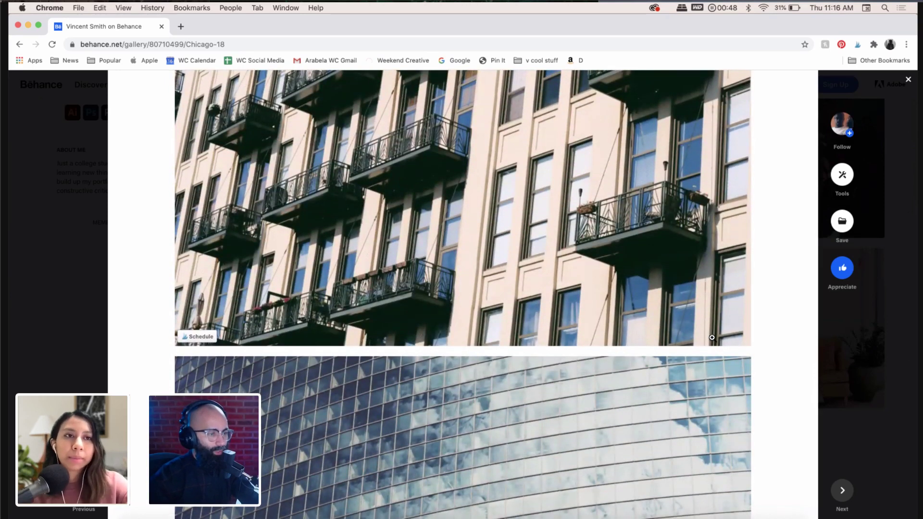
{"action": "scroll", "coordinate": [712, 338], "scroll_direction": "down", "scroll_amount": 2}
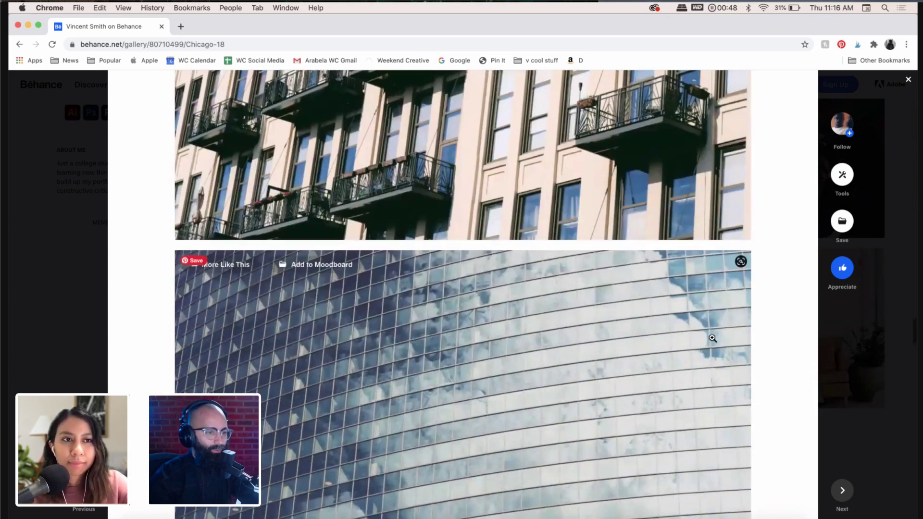
{"action": "scroll", "coordinate": [713, 338], "scroll_direction": "down", "scroll_amount": 7}
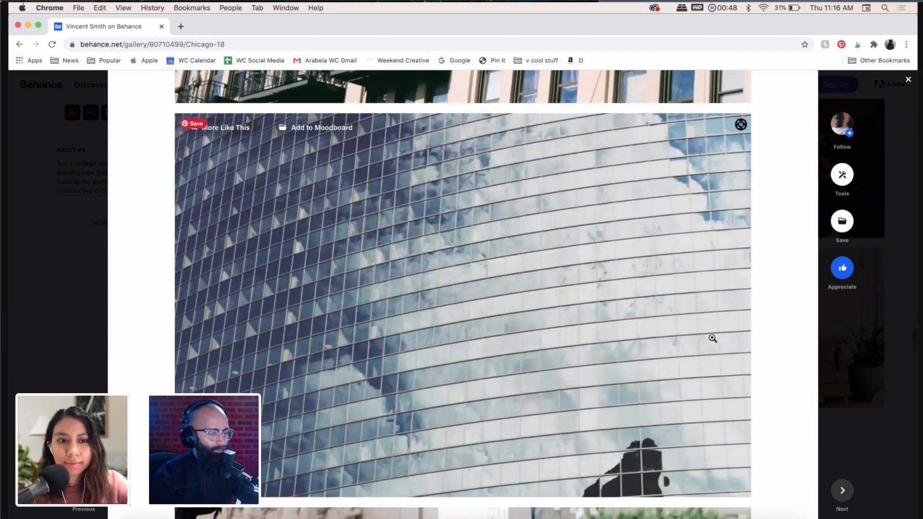
{"action": "scroll", "coordinate": [802, 308], "scroll_direction": "down", "scroll_amount": 1}
{"action": "scroll", "coordinate": [800, 290], "scroll_direction": "down", "scroll_amount": 2}
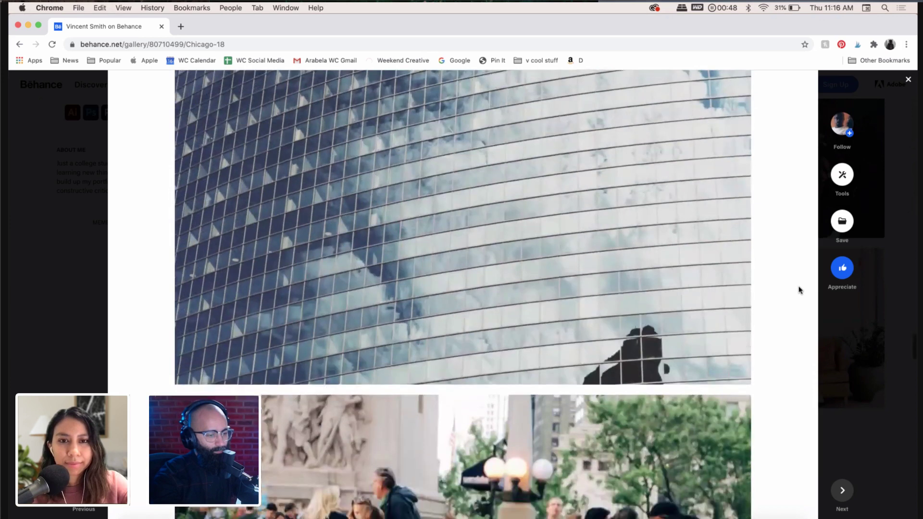
{"action": "scroll", "coordinate": [801, 290], "scroll_direction": "down", "scroll_amount": 3}
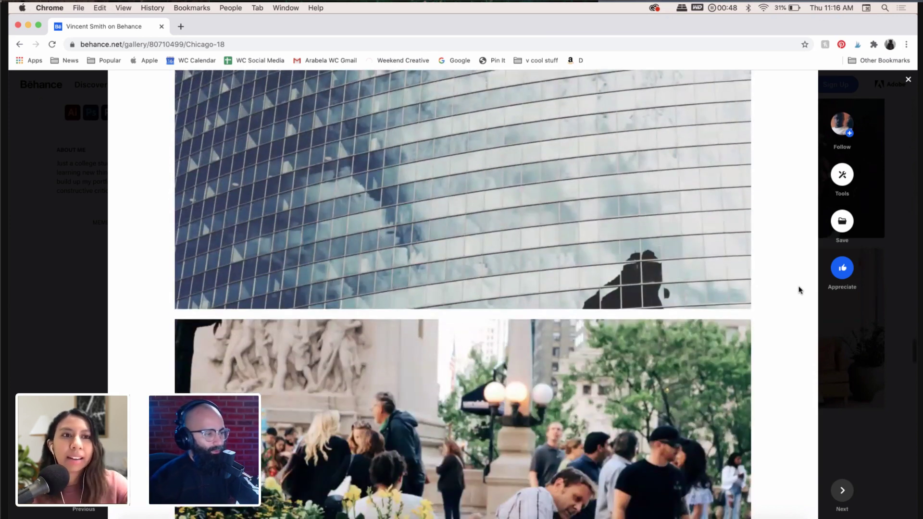
{"action": "scroll", "coordinate": [800, 290], "scroll_direction": "down", "scroll_amount": 8}
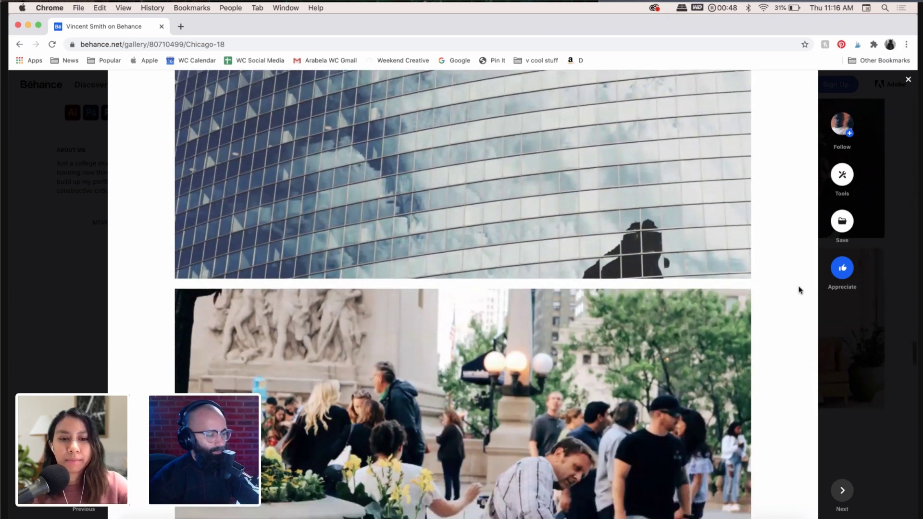
Step: View the clarinet player and skyline photos, and close the Chicago '18 project to return to the photographer's profile
{"action": "scroll", "coordinate": [800, 290], "scroll_direction": "down", "scroll_amount": 20}
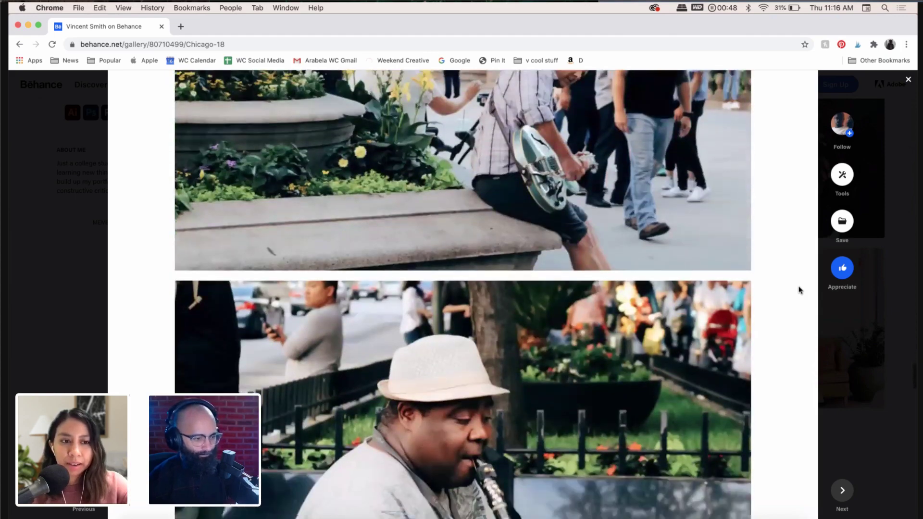
{"action": "scroll", "coordinate": [800, 290], "scroll_direction": "down", "scroll_amount": 13}
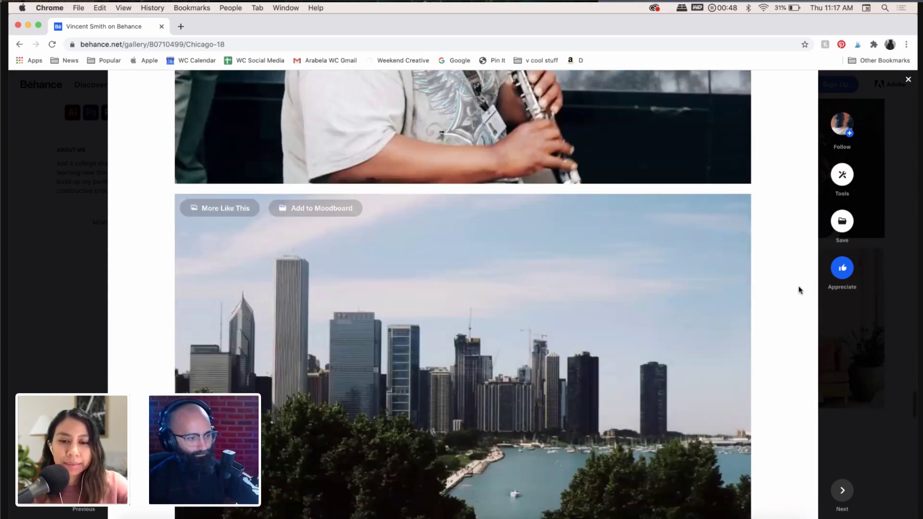
{"action": "scroll", "coordinate": [800, 290], "scroll_direction": "up", "scroll_amount": 15}
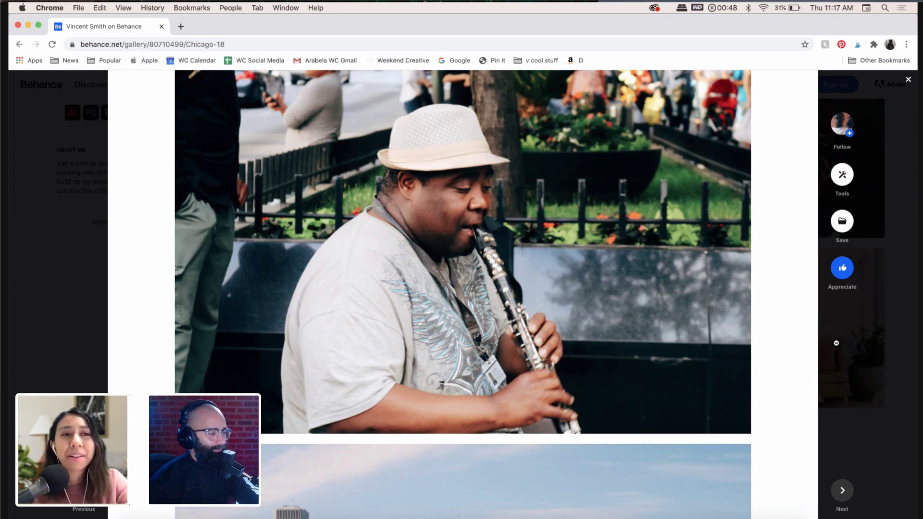
{"action": "left_click", "coordinate": [909, 80]}
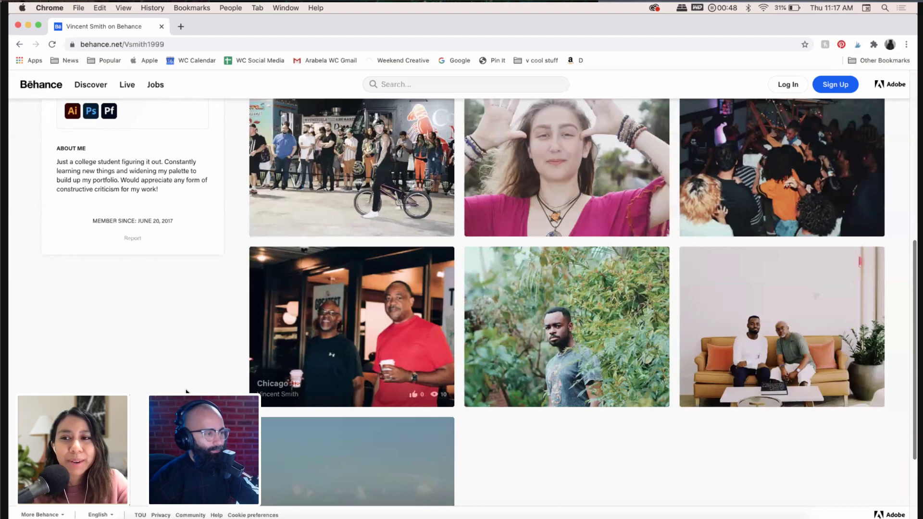
{"action": "scroll", "coordinate": [187, 391], "scroll_direction": "up", "scroll_amount": 3}
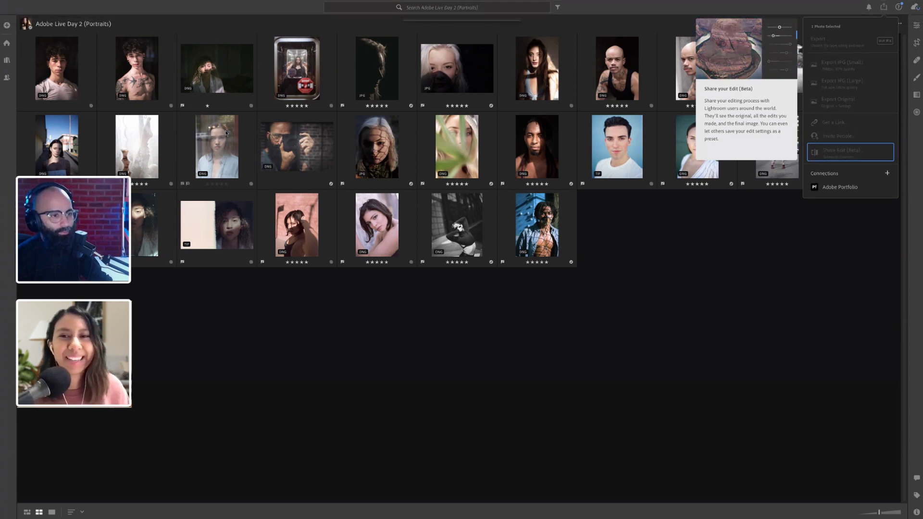
Step: In Lightroom, open the lace-curtain portrait from the Adobe Live Day 2 (Portraits) album in single-photo view and dismiss the share options
{"action": "left_click", "coordinate": [212, 139]}
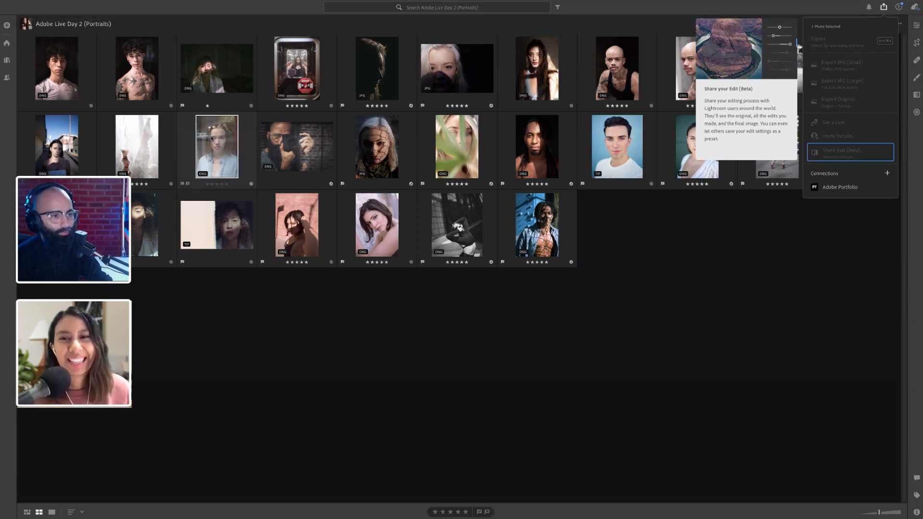
{"action": "double_click", "coordinate": [144, 149]}
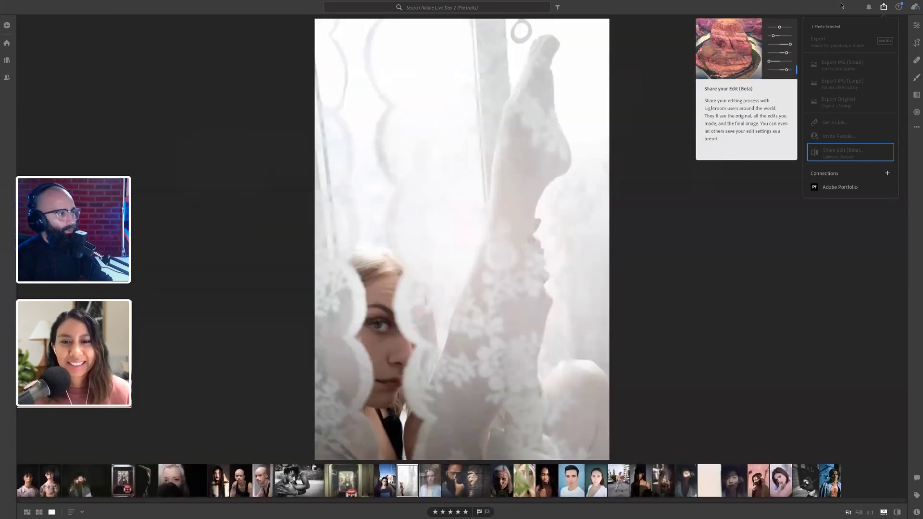
{"action": "left_click", "coordinate": [690, 235]}
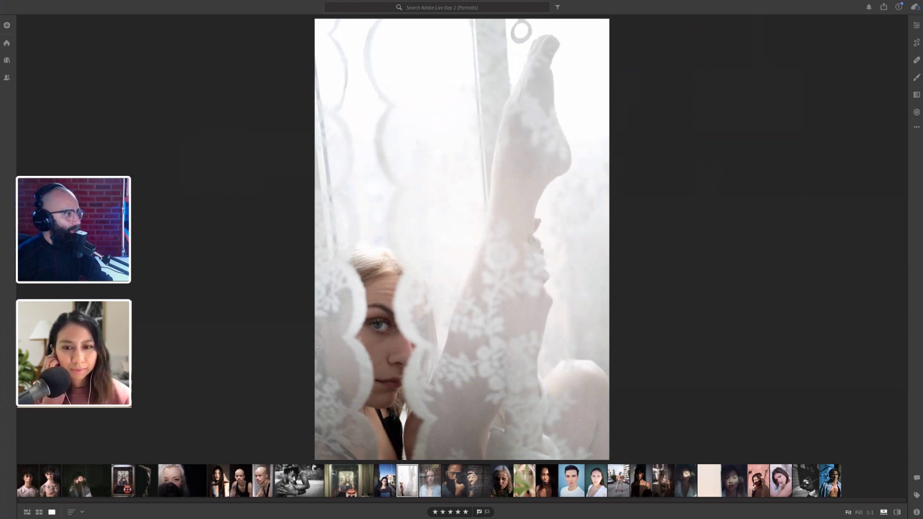
Step: Lower the lace-curtain portrait's exposure to about -0.67 and its highlights to about -41
{"action": "left_click", "coordinate": [918, 27]}
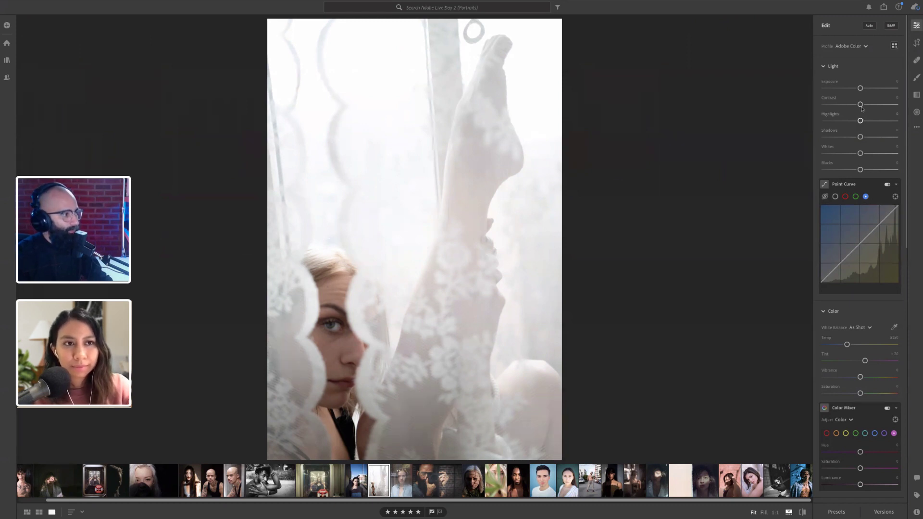
{"action": "left_click_drag", "start_coordinate": [860, 89], "coordinate": [856, 90]}
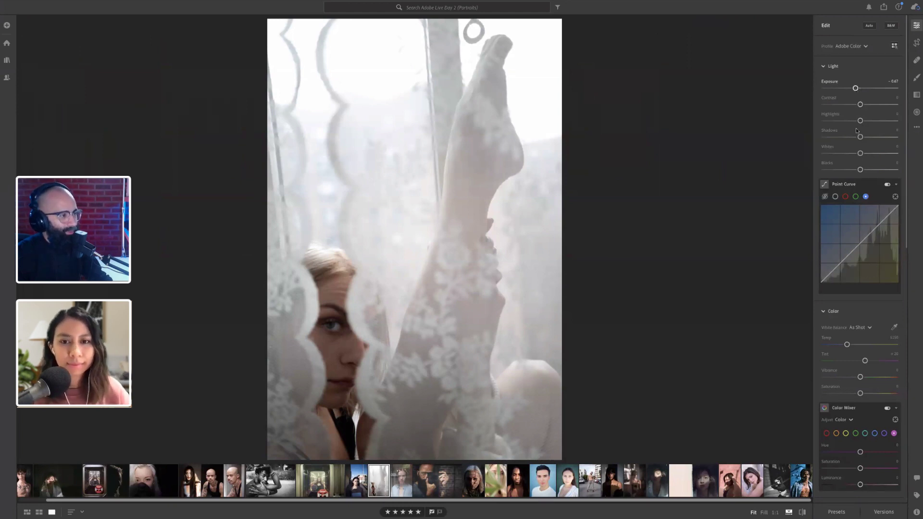
{"action": "left_click_drag", "start_coordinate": [861, 122], "coordinate": [846, 126]}
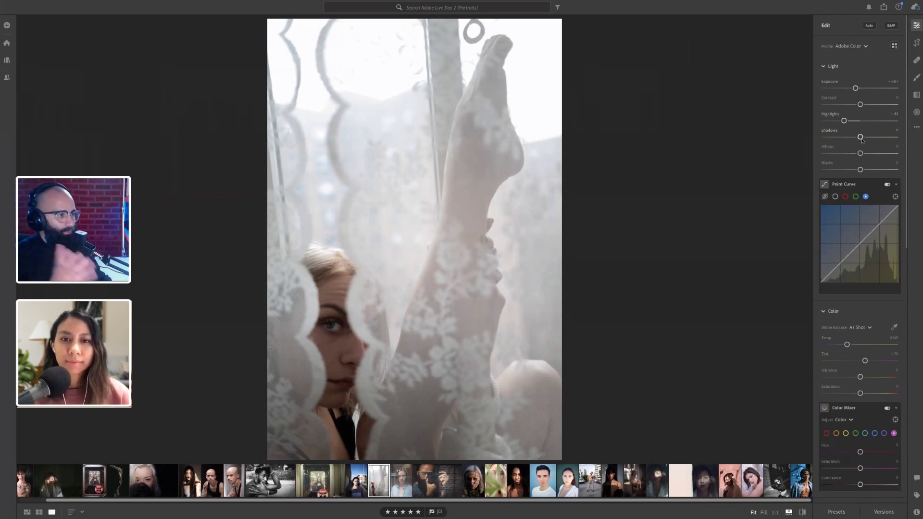
Step: Raise the portrait's shadows to about +41 and compare the edit with the original photo
{"action": "left_click_drag", "start_coordinate": [863, 140], "coordinate": [872, 141]}
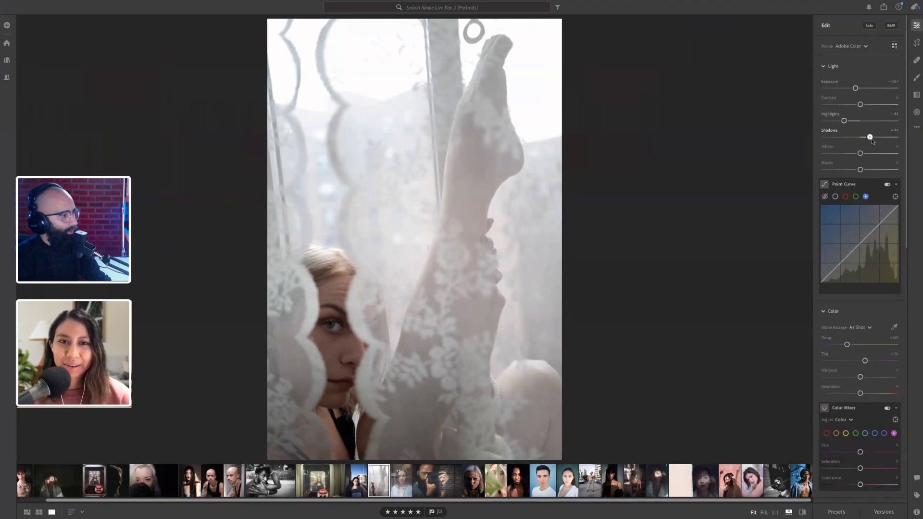
{"action": "left_click_drag", "start_coordinate": [871, 141], "coordinate": [879, 141]}
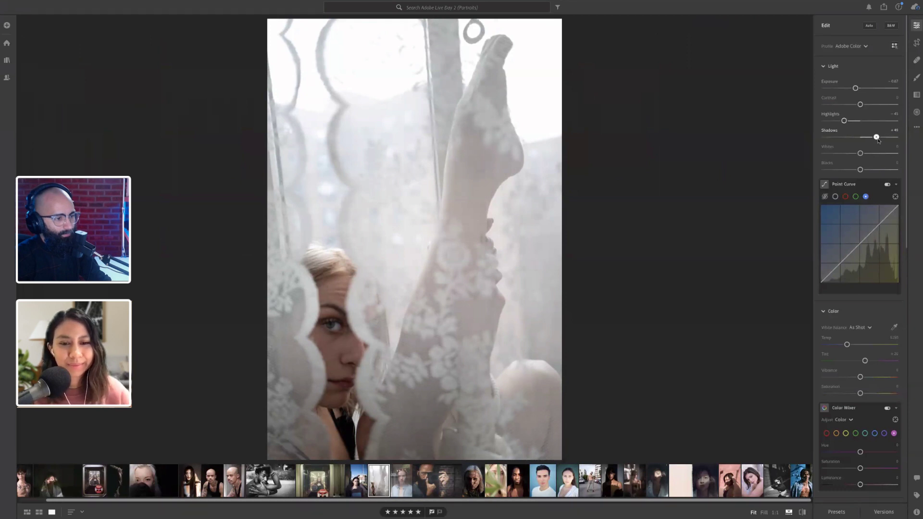
{"action": "key", "text": "backslash"}
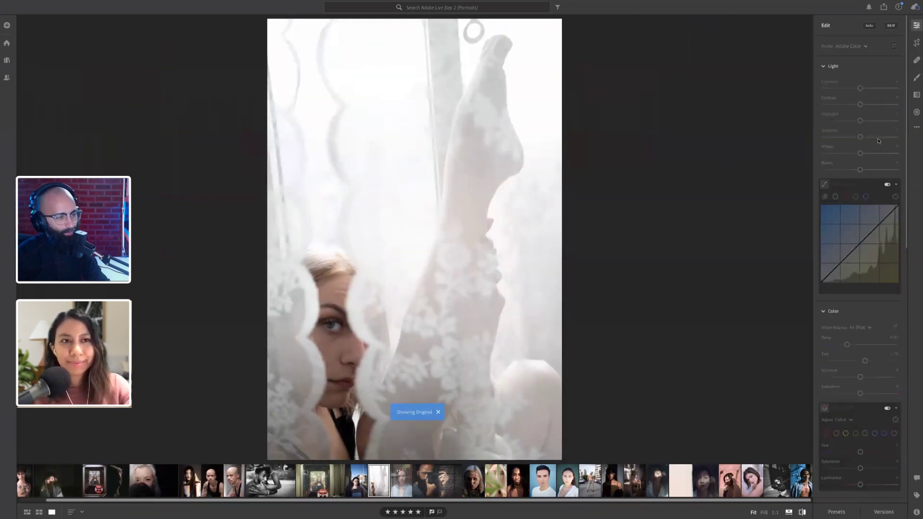
{"action": "key", "text": "backslash"}
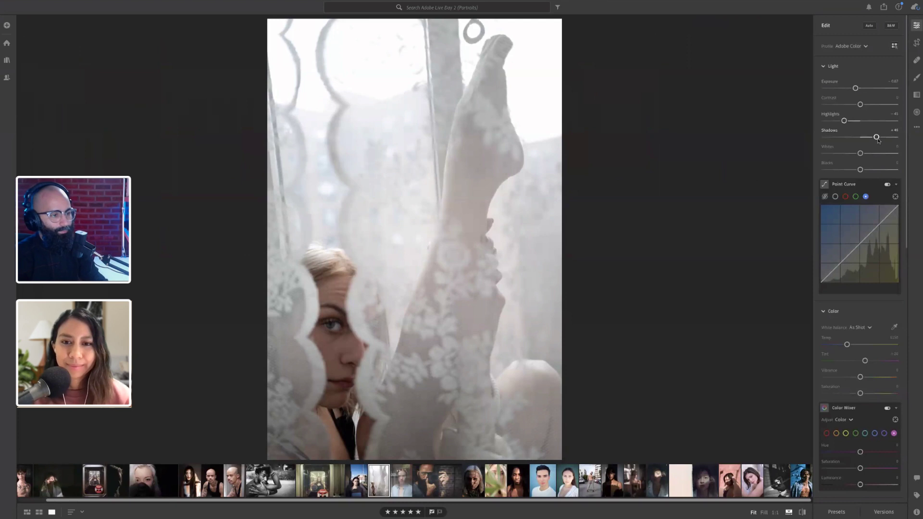
Step: Compare the portrait with its original, and shape its main point curve into a gentle S with a lifted black point
{"action": "key", "text": "backslash"}
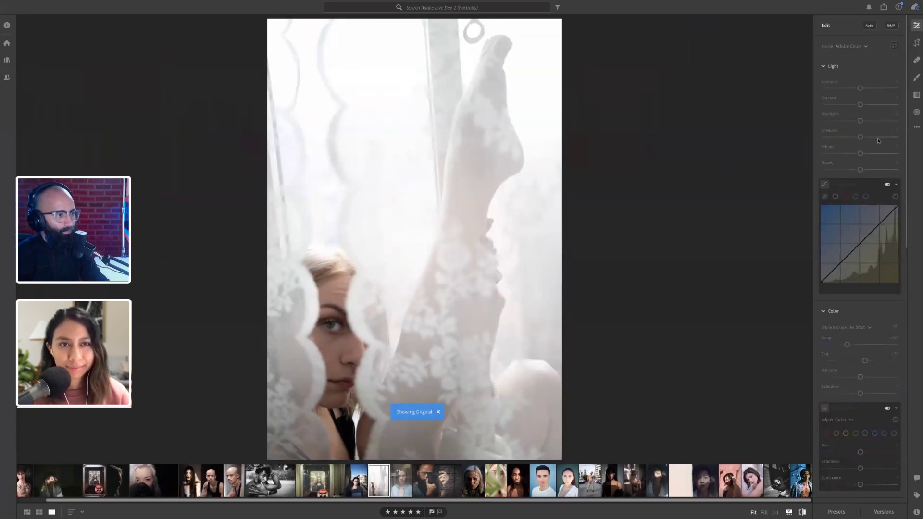
{"action": "key", "text": "backslash"}
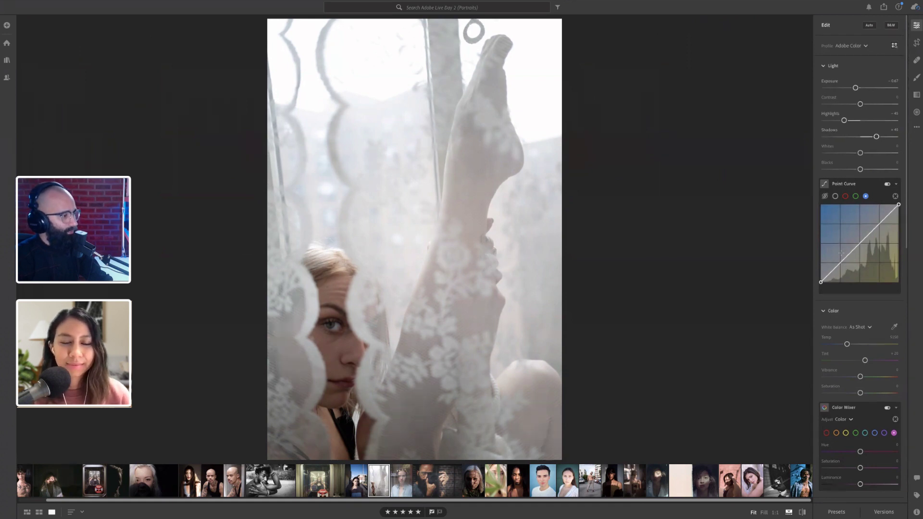
{"action": "scroll", "coordinate": [841, 254], "scroll_direction": "down", "scroll_amount": 1}
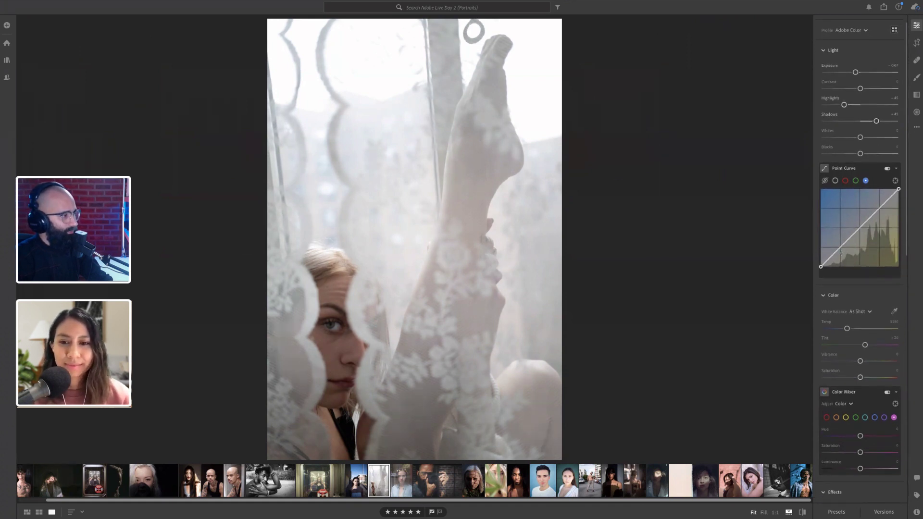
{"action": "left_click", "coordinate": [835, 181]}
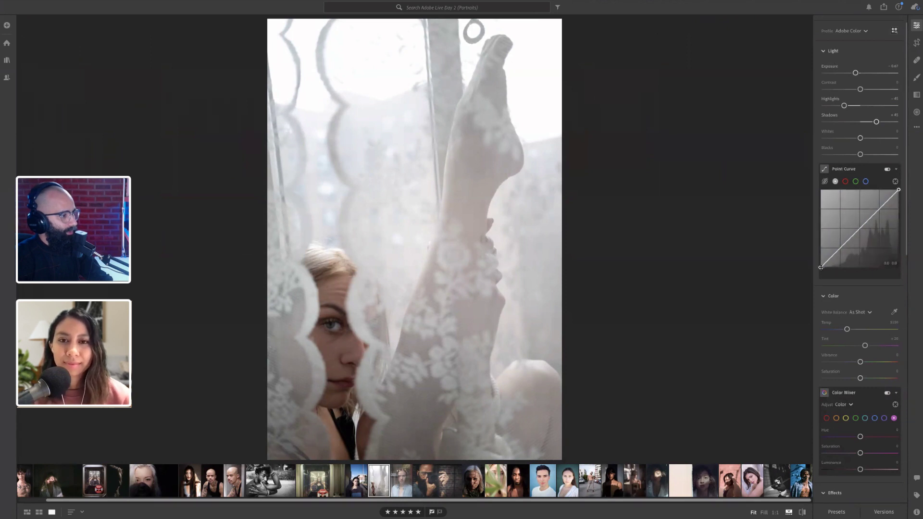
{"action": "left_click_drag", "start_coordinate": [821, 267], "coordinate": [843, 247]}
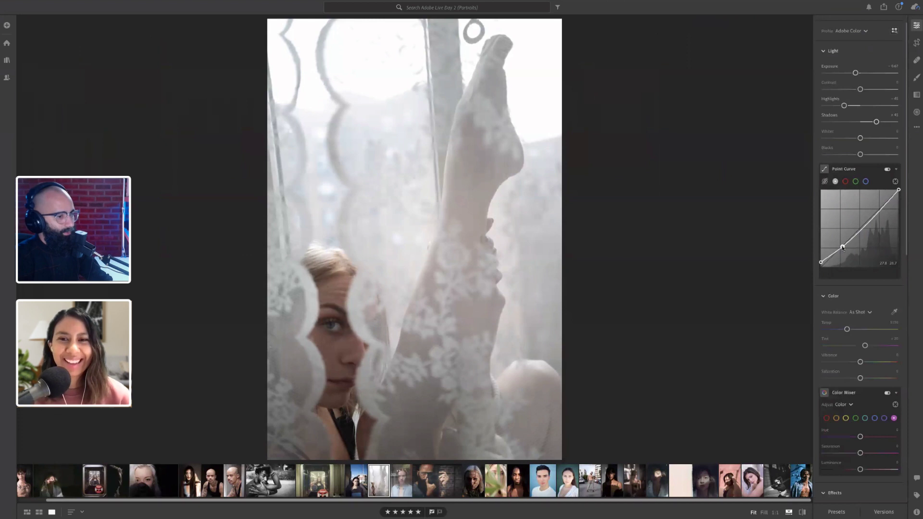
{"action": "left_click_drag", "start_coordinate": [880, 210], "coordinate": [877, 208]}
Step: Lower the portrait's highlights slightly further, and reduce vibrance to about -4 and saturation to about -6
{"action": "scroll", "coordinate": [851, 154], "scroll_direction": "up", "scroll_amount": 1}
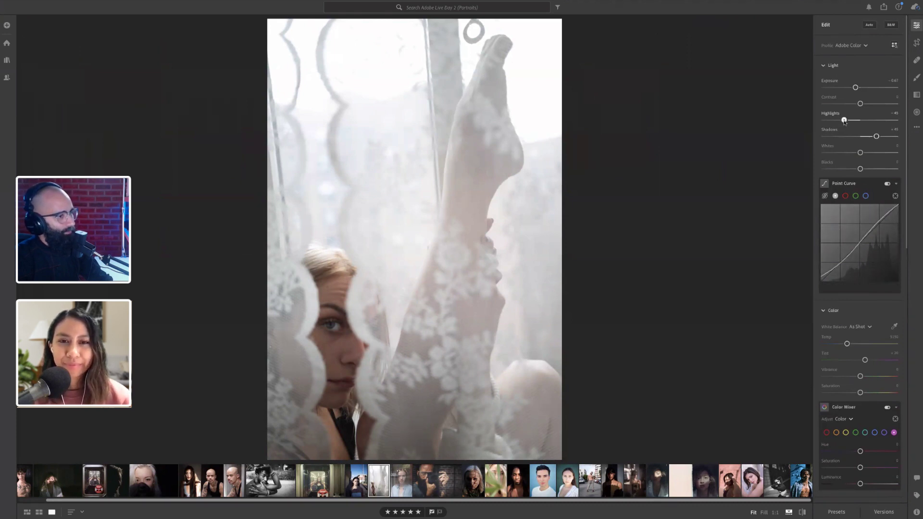
{"action": "left_click_drag", "start_coordinate": [844, 120], "coordinate": [839, 121]}
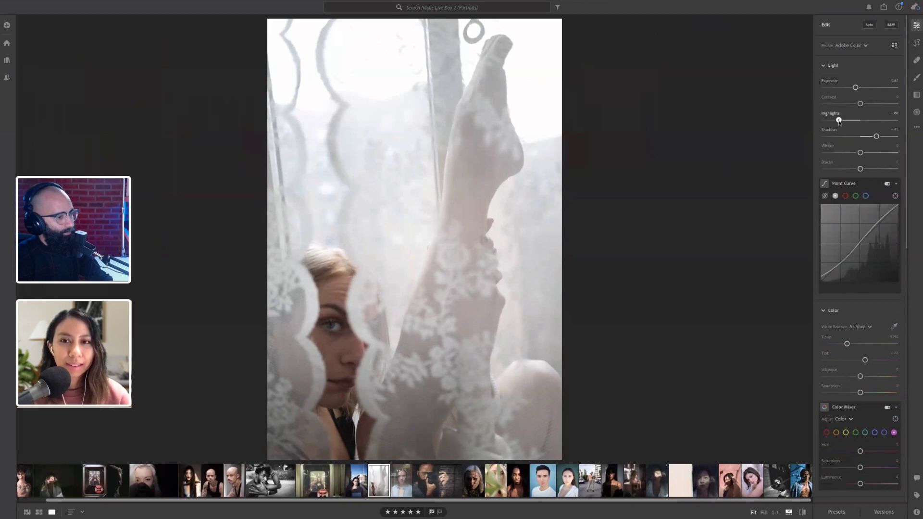
{"action": "scroll", "coordinate": [842, 145], "scroll_direction": "down", "scroll_amount": 3}
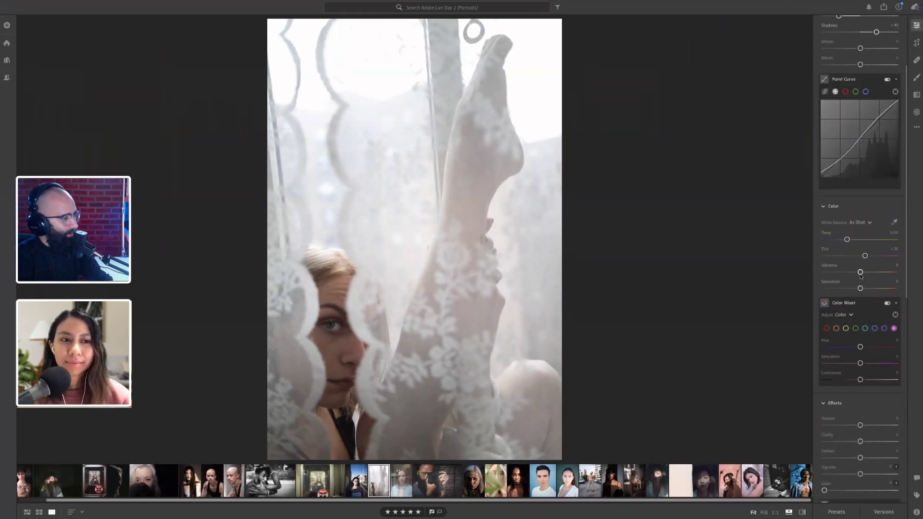
{"action": "left_click_drag", "start_coordinate": [861, 273], "coordinate": [859, 289]}
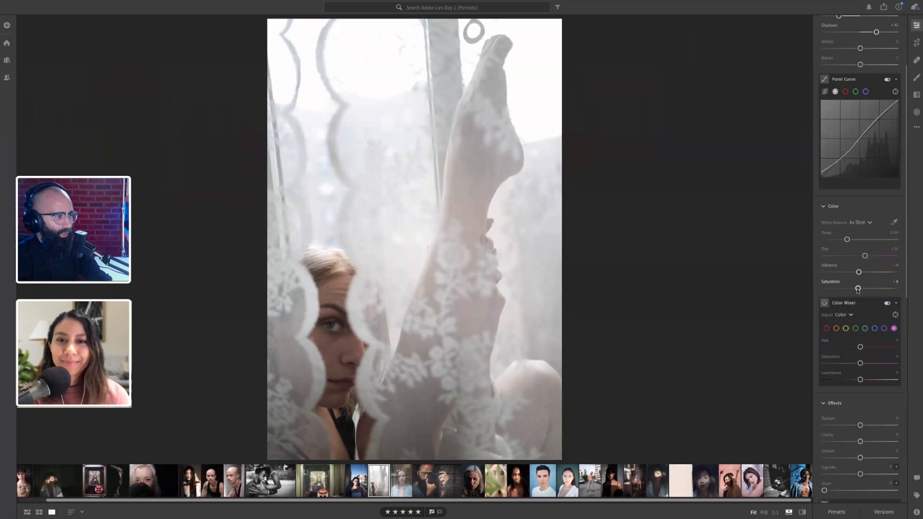
Step: Convert the portrait to black and white, and pull the shadow point of its main curve slightly down
{"action": "scroll", "coordinate": [858, 290], "scroll_direction": "up", "scroll_amount": 3}
{"action": "left_click", "coordinate": [892, 28]}
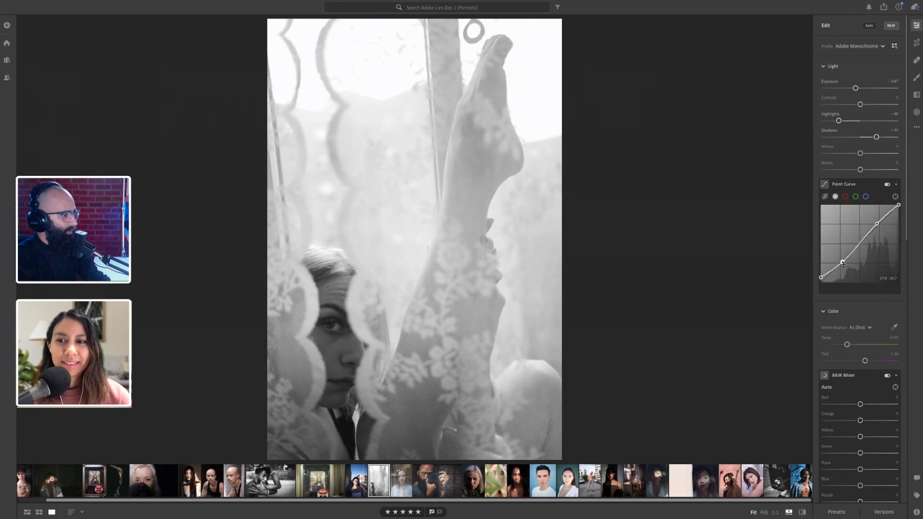
{"action": "left_click_drag", "start_coordinate": [843, 263], "coordinate": [843, 264]}
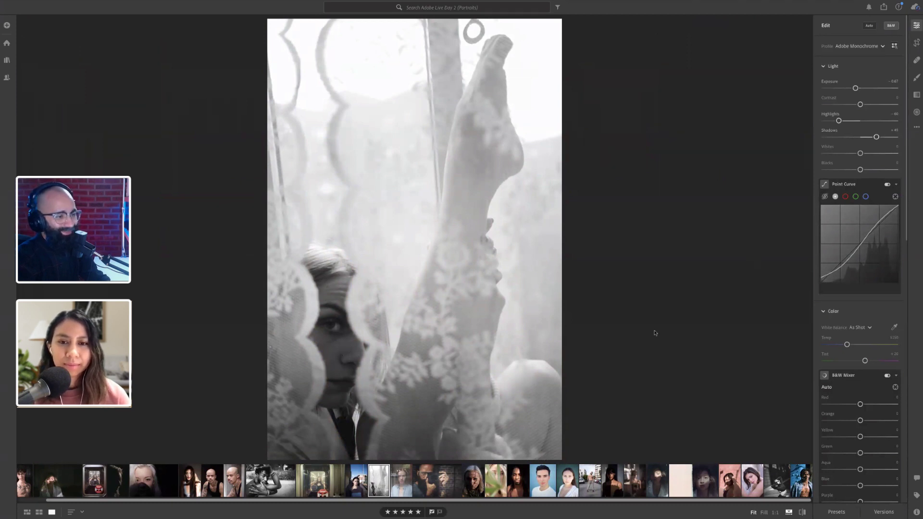
Step: Raise the black-and-white portrait's texture to about +12 and compare the edit with the original photo
{"action": "scroll", "coordinate": [849, 345], "scroll_direction": "down", "scroll_amount": 3}
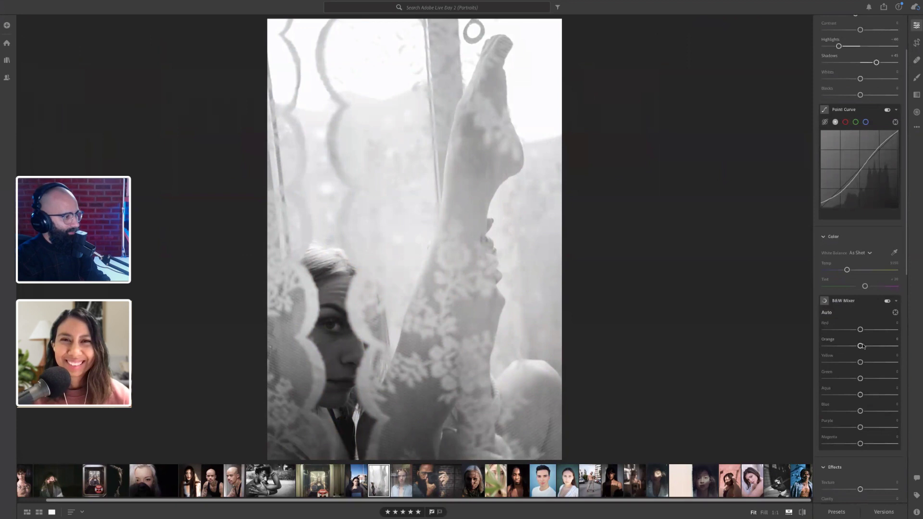
{"action": "scroll", "coordinate": [861, 330], "scroll_direction": "down", "scroll_amount": 3}
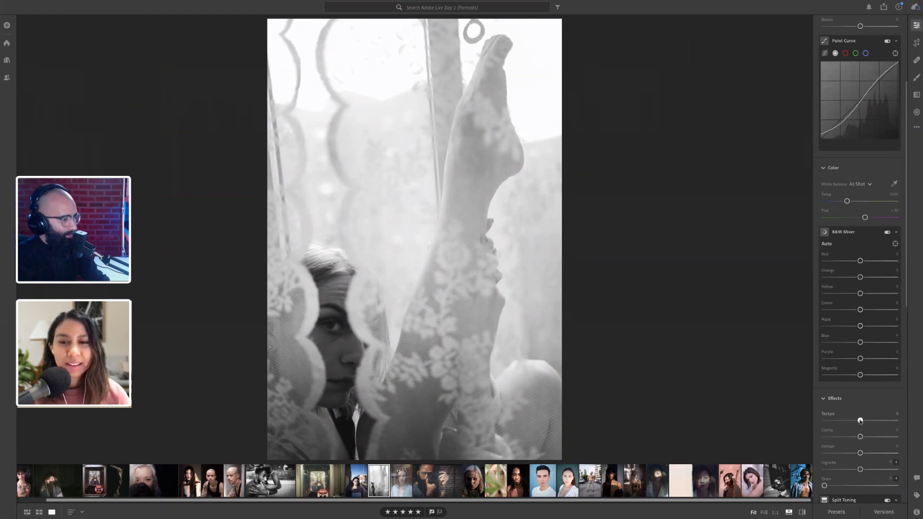
{"action": "left_click_drag", "start_coordinate": [861, 422], "coordinate": [866, 422]}
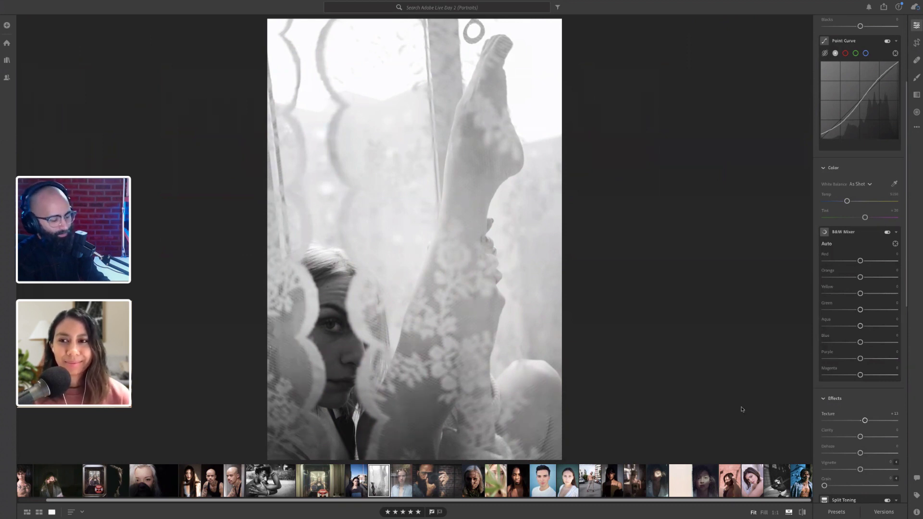
{"action": "key", "text": "backslash"}
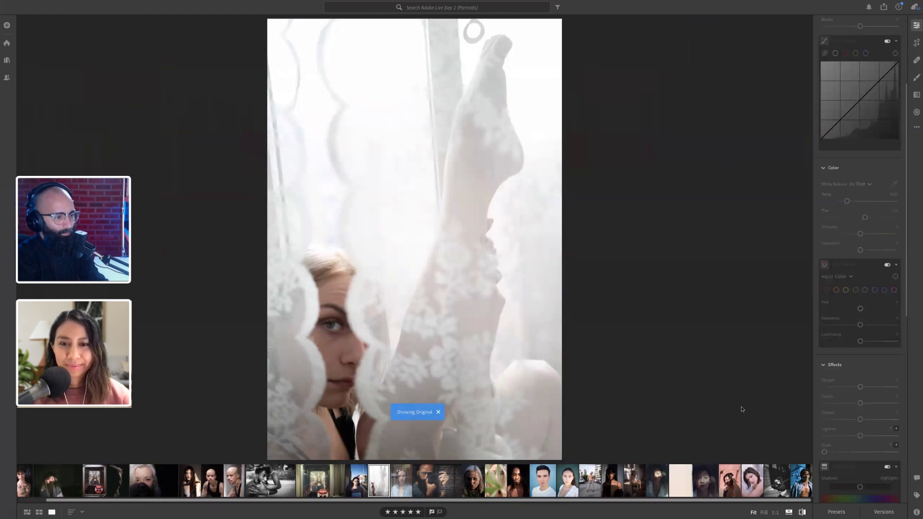
{"action": "key", "text": "backslash"}
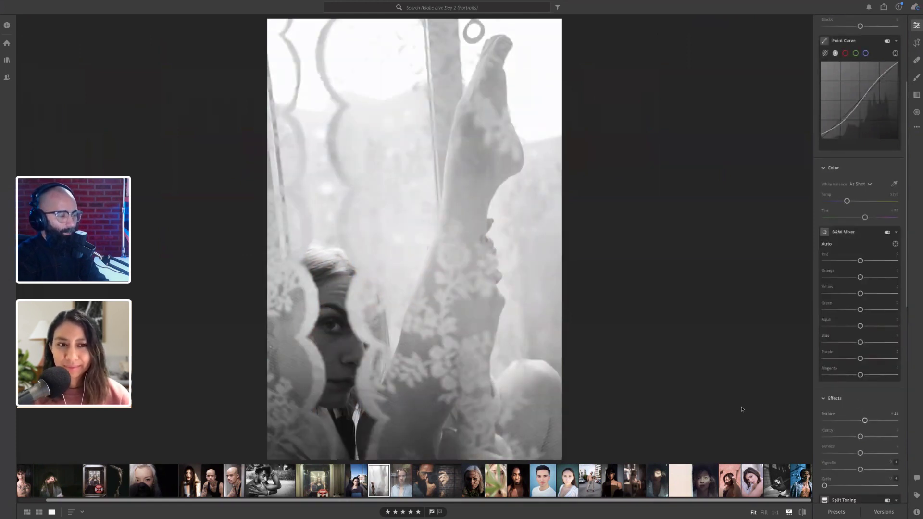
{"action": "key", "text": "backslash"}
{"action": "key", "text": "backslash"}
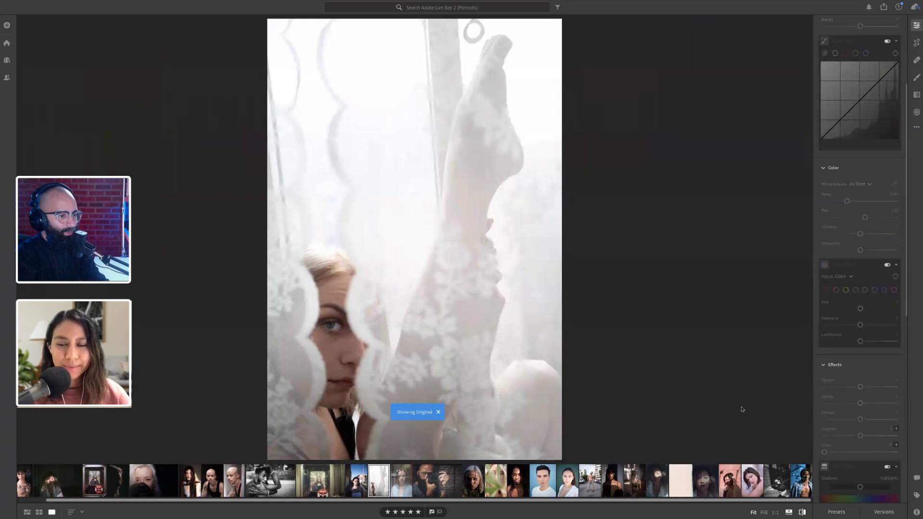
Step: Save the black-and-white edit as a new version of the photo named BW
{"action": "left_click", "coordinate": [884, 512]}
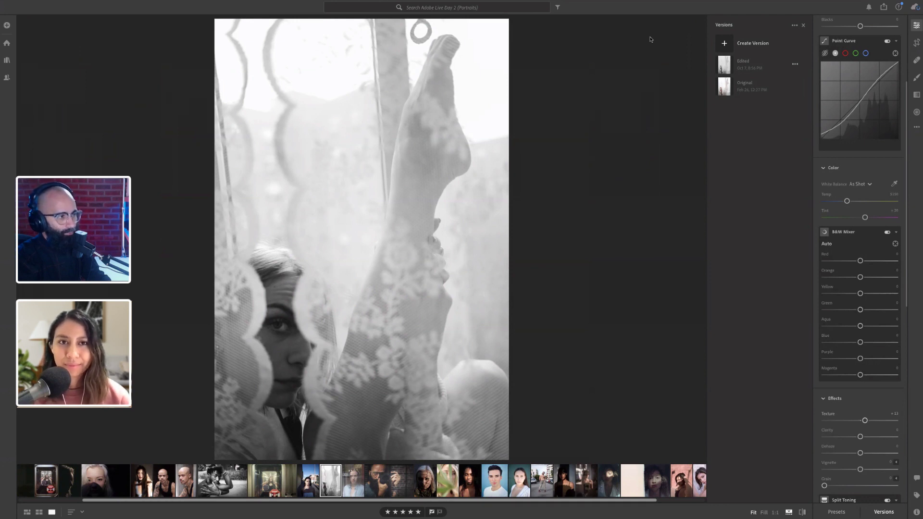
{"action": "left_click", "coordinate": [724, 44]}
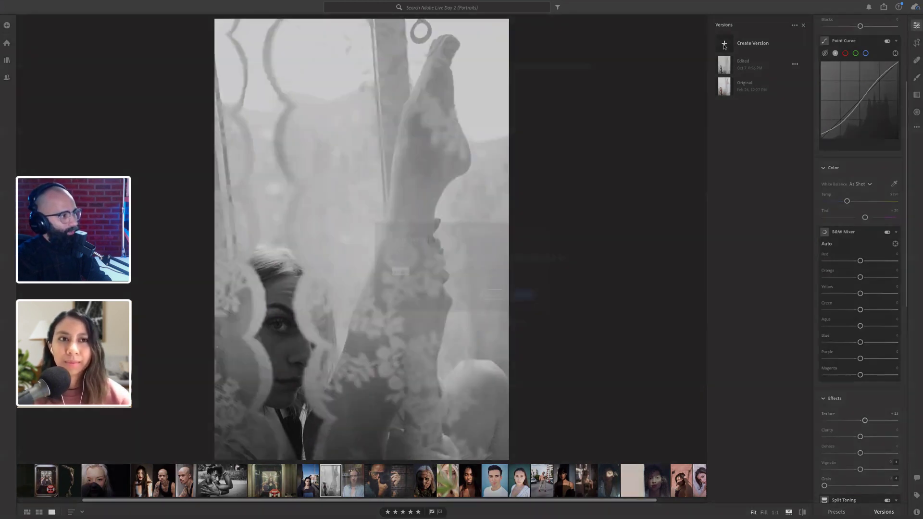
{"action": "type", "text": "Black"}
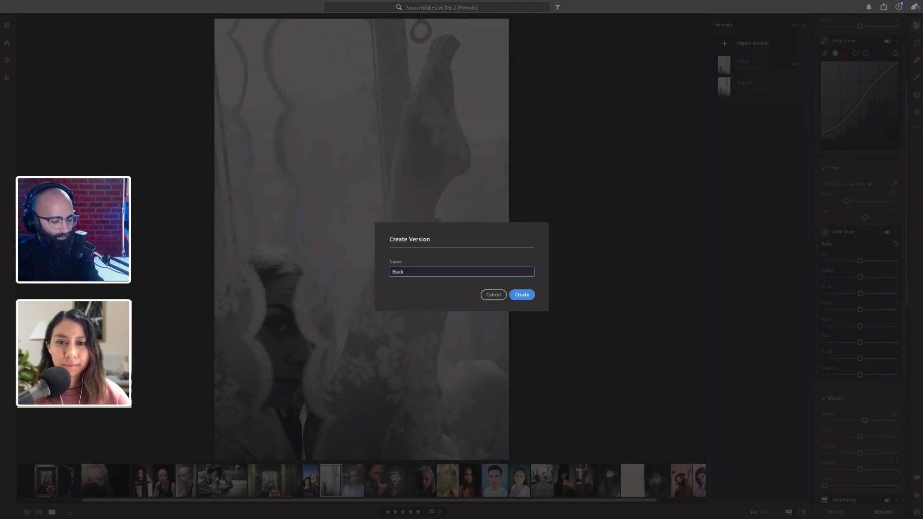
{"action": "type", "text": "Whithe"}
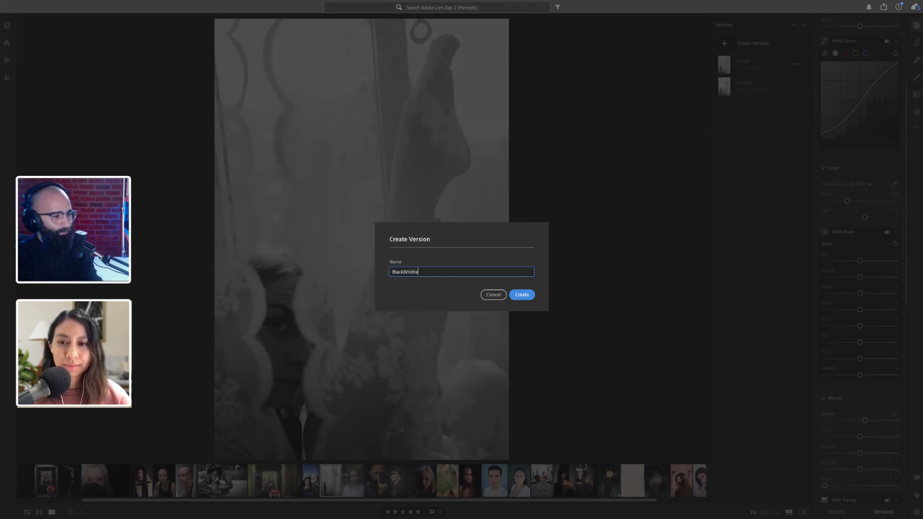
{"action": "key", "text": "BackSpace"}
{"action": "key", "text": "BackSpace"}
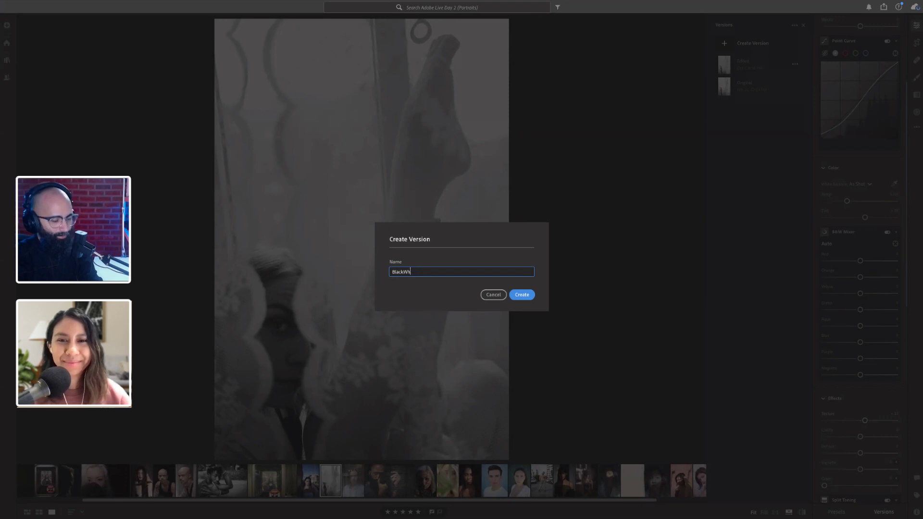
{"action": "key", "text": "BackSpace"}
{"action": "type", "text": "hite"}
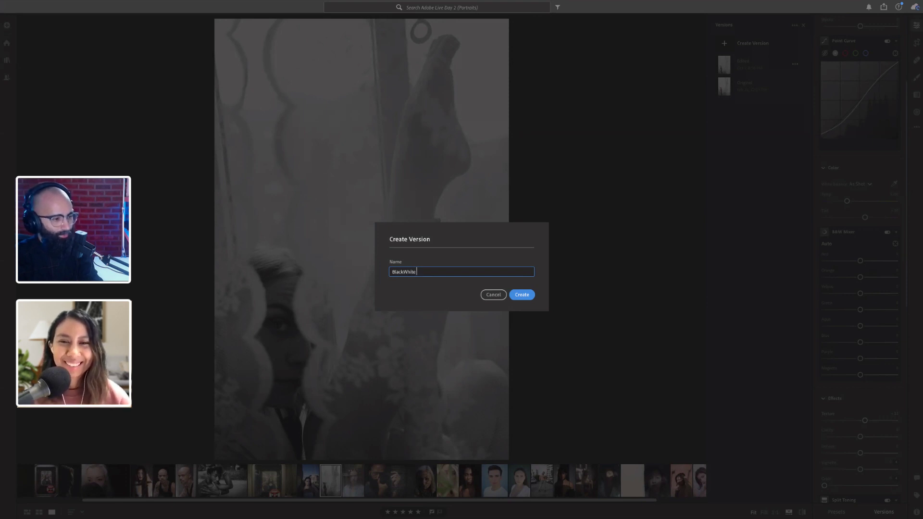
{"action": "key", "text": "BackSpace"}
{"action": "key", "text": "BackSpace"}
{"action": "key", "text": "ctrl+a"}
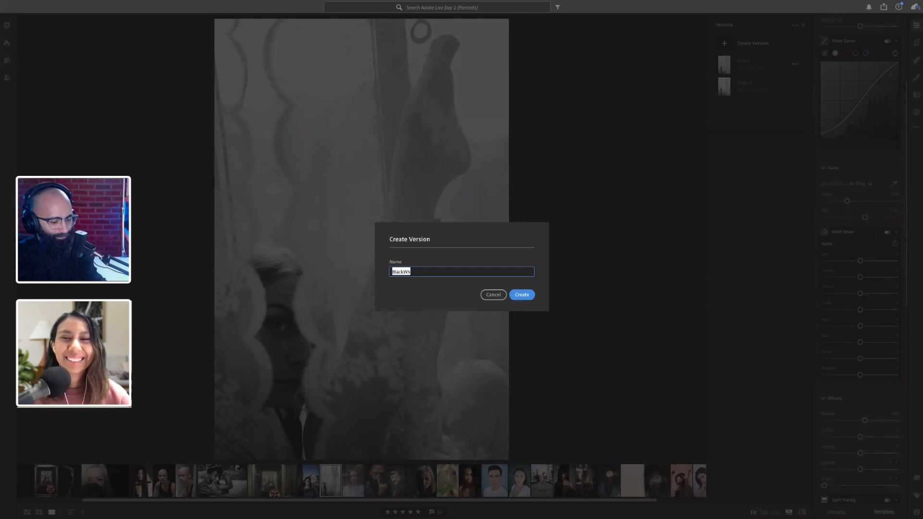
{"action": "type", "text": "BW"}
{"action": "key", "text": "Return"}
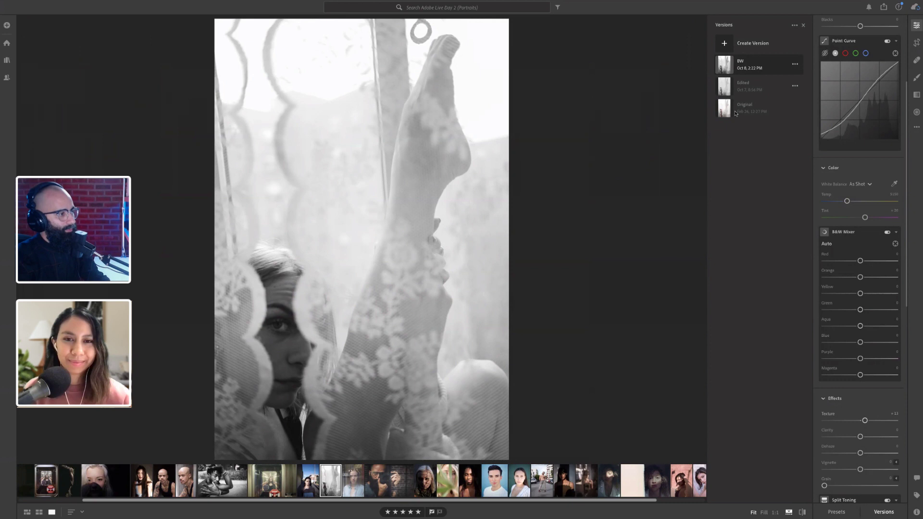
Step: Switch the photo to its Original version, and lower the exposure to about -0.6 and the highlights to about -35
{"action": "left_click", "coordinate": [735, 113]}
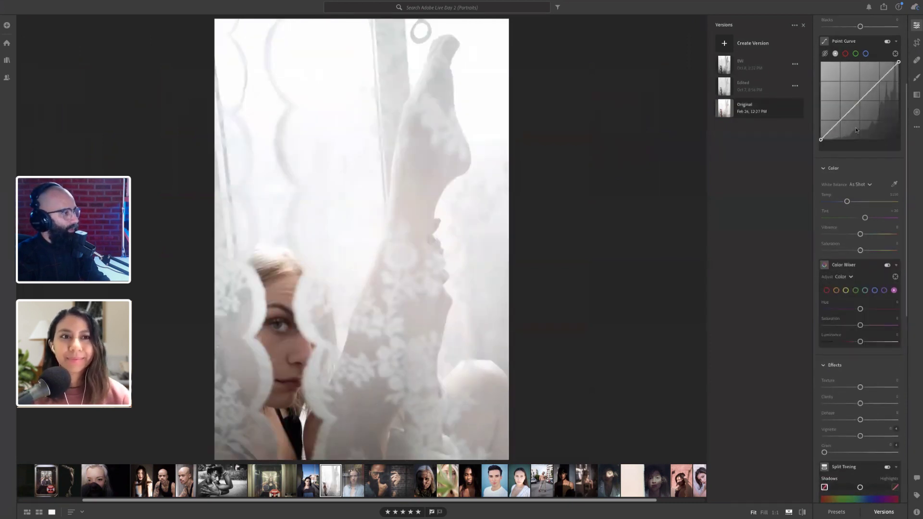
{"action": "scroll", "coordinate": [859, 195], "scroll_direction": "up", "scroll_amount": 3}
{"action": "left_click_drag", "start_coordinate": [861, 88], "coordinate": [856, 89]}
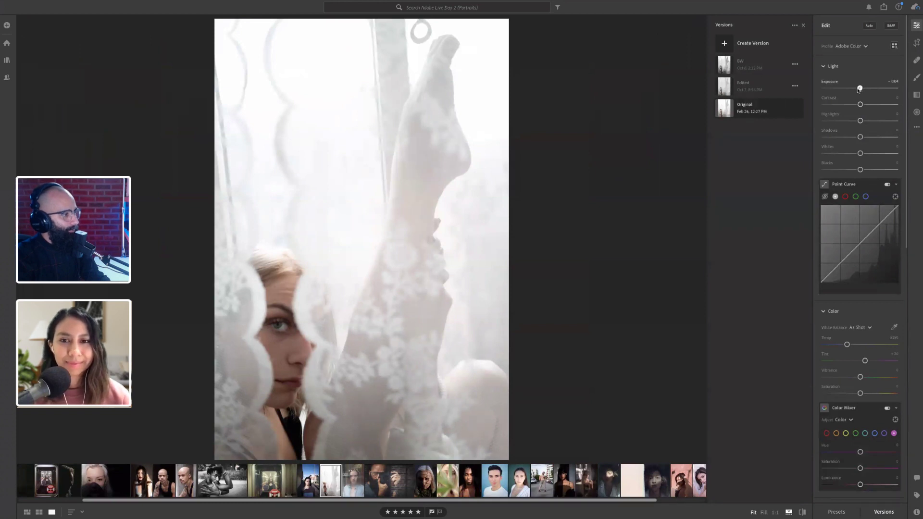
{"action": "left_click_drag", "start_coordinate": [860, 121], "coordinate": [847, 122]}
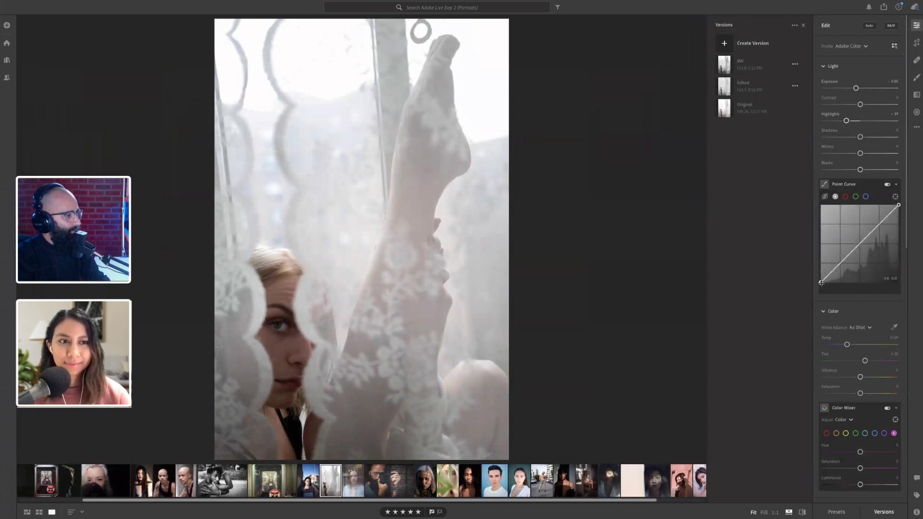
Step: Shape the color portrait's point curve into an S with a lifted black point, darker shadows and slightly raised highlights
{"action": "left_click_drag", "start_coordinate": [821, 283], "coordinate": [817, 280]}
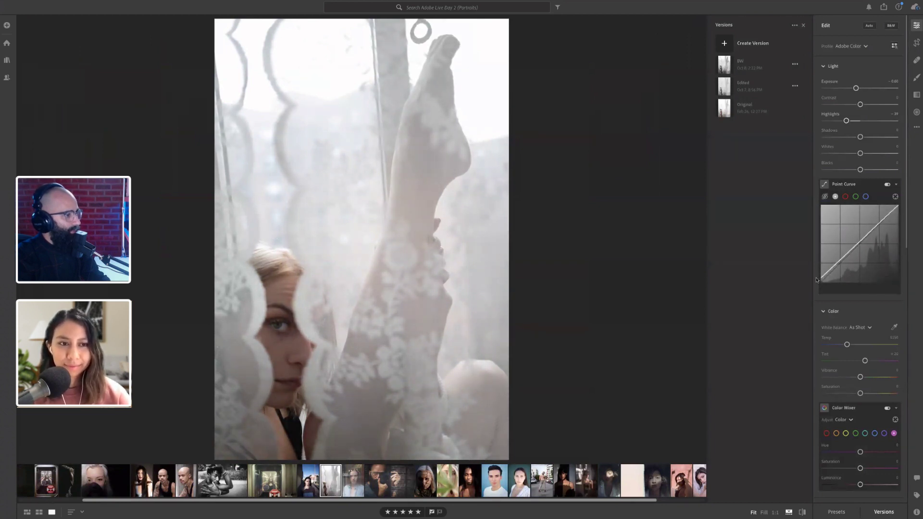
{"action": "left_click", "coordinate": [840, 262]}
{"action": "mouse_move", "coordinate": [878, 226]}
{"action": "left_mouse_down"}
{"action": "mouse_move", "coordinate": [879, 234]}
{"action": "mouse_move", "coordinate": [876, 224]}
{"action": "left_mouse_up"}
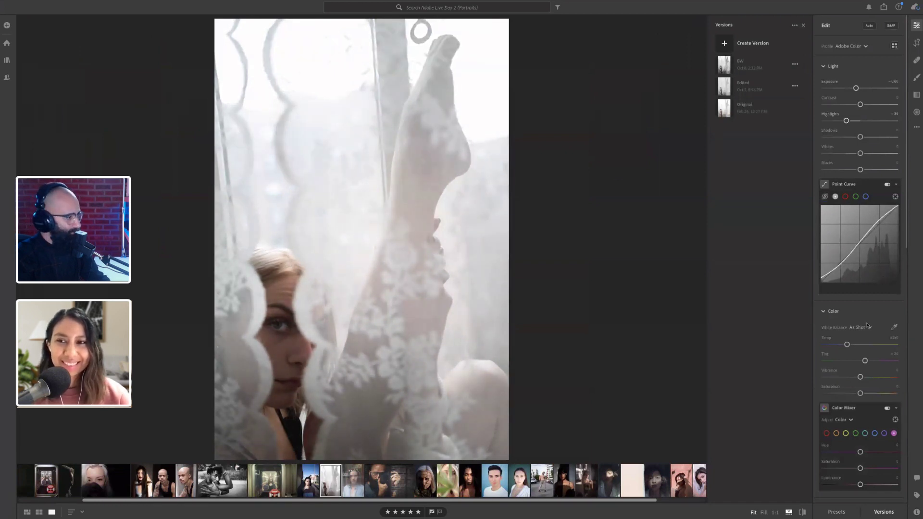
{"action": "left_click", "coordinate": [840, 265]}
{"action": "left_click_drag", "start_coordinate": [841, 268], "coordinate": [843, 269]}
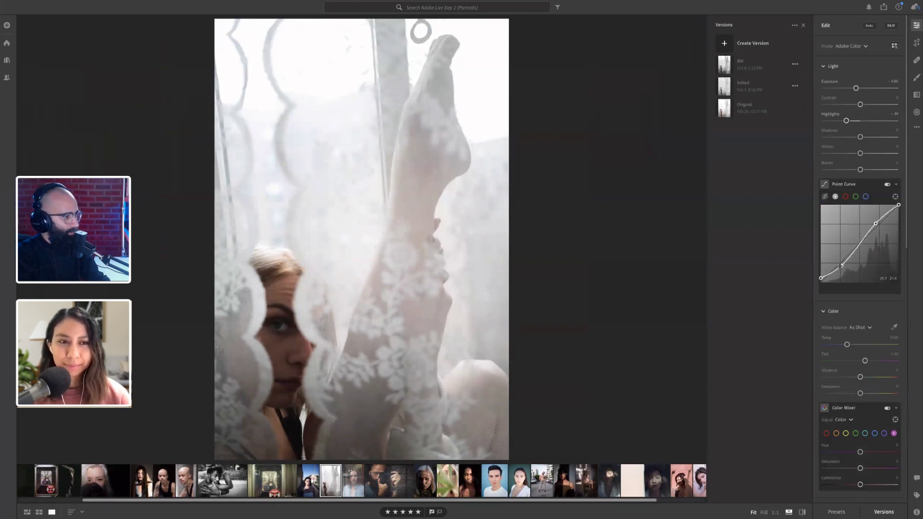
Step: Raise the color portrait's texture to about +6, and tint the split-toning shadows yellow-green with a saturation of about 11
{"action": "scroll", "coordinate": [846, 368], "scroll_direction": "down", "scroll_amount": 5}
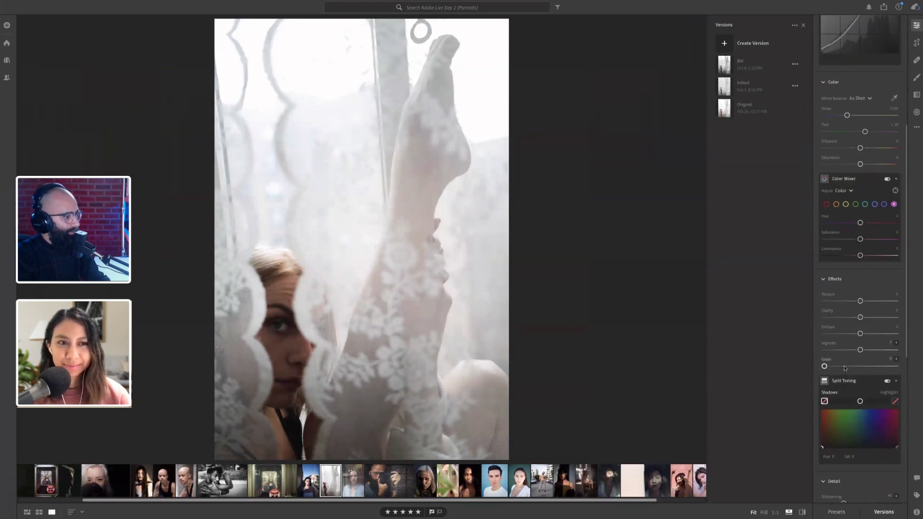
{"action": "left_click_drag", "start_coordinate": [861, 300], "coordinate": [863, 301]}
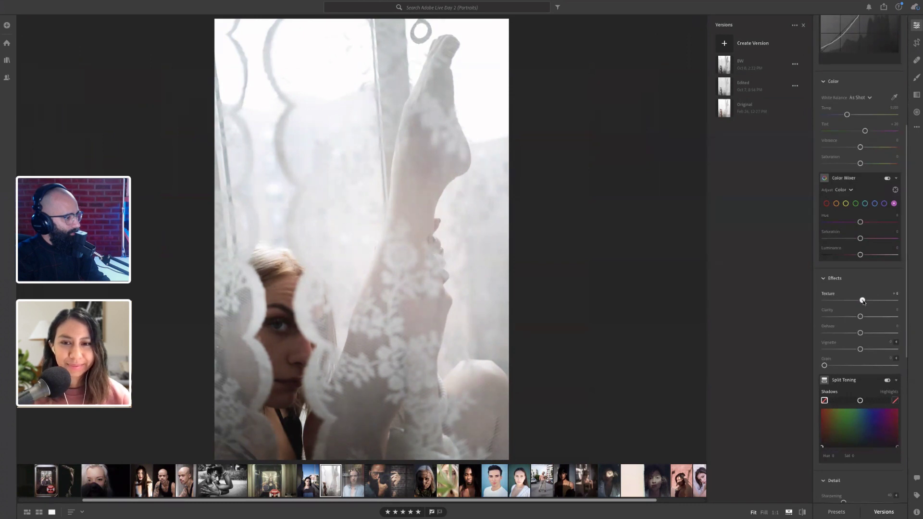
{"action": "scroll", "coordinate": [852, 394], "scroll_direction": "up", "scroll_amount": 1}
{"action": "scroll", "coordinate": [854, 369], "scroll_direction": "down", "scroll_amount": 2}
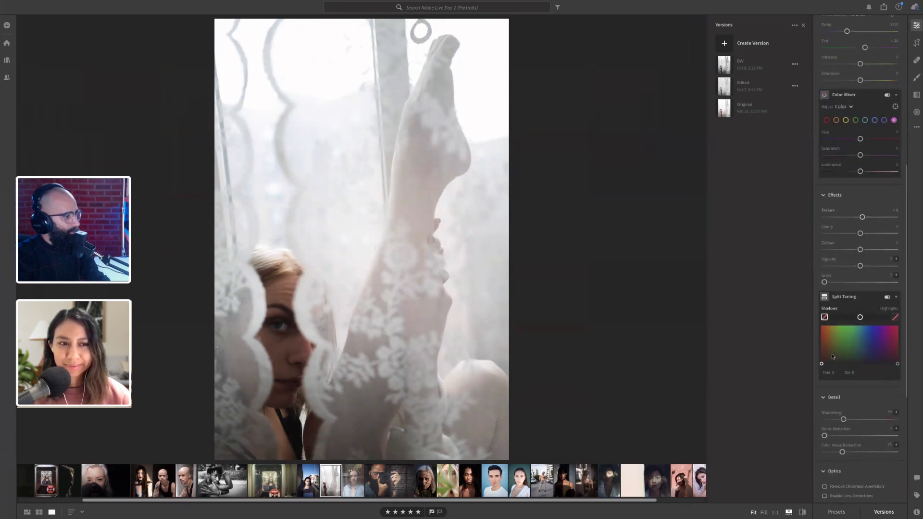
{"action": "left_click_drag", "start_coordinate": [821, 366], "coordinate": [841, 362]}
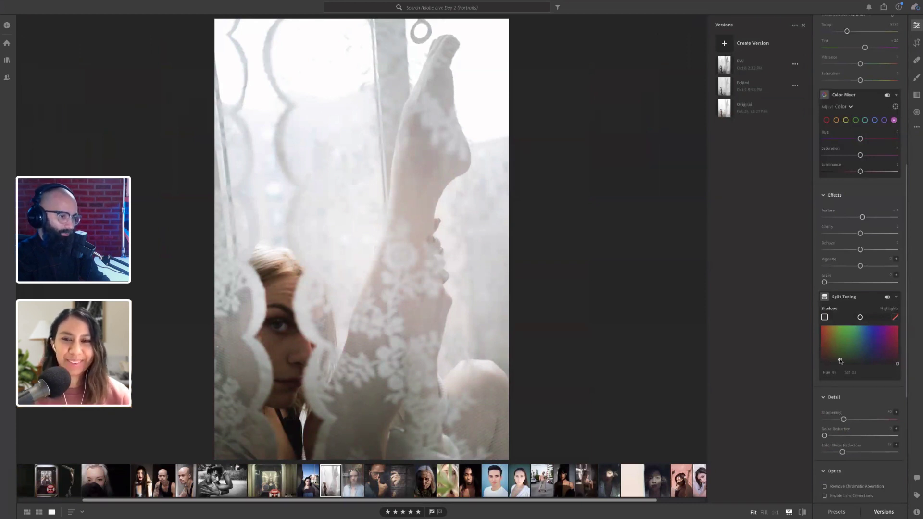
Step: Lower the color portrait's highlights to about -44 and add a slight dark vignette of about -4
{"action": "scroll", "coordinate": [842, 313], "scroll_direction": "up", "scroll_amount": 6}
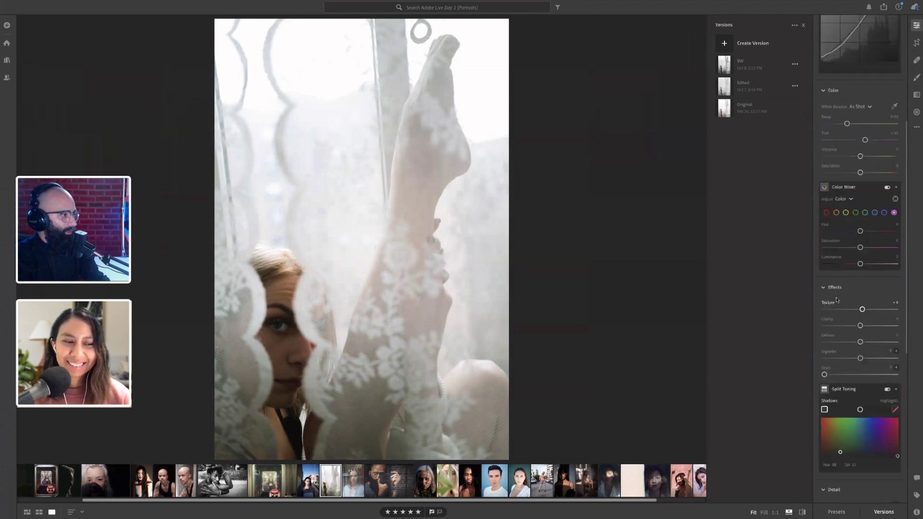
{"action": "left_click_drag", "start_coordinate": [847, 123], "coordinate": [845, 122]}
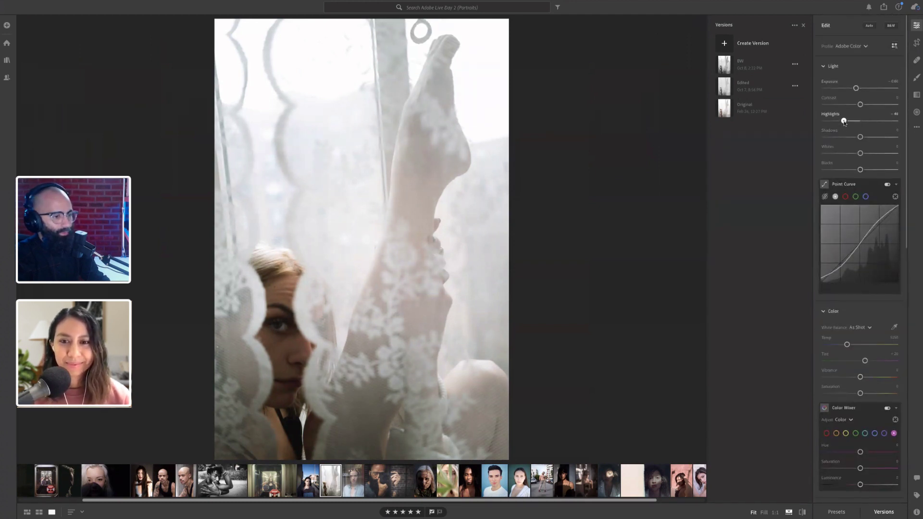
{"action": "scroll", "coordinate": [860, 202], "scroll_direction": "down", "scroll_amount": 8}
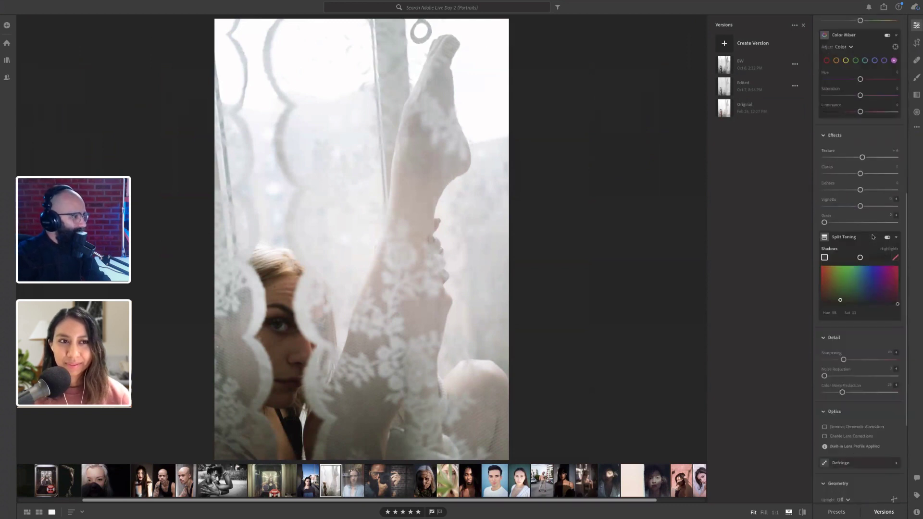
{"action": "left_click_drag", "start_coordinate": [861, 206], "coordinate": [860, 206]}
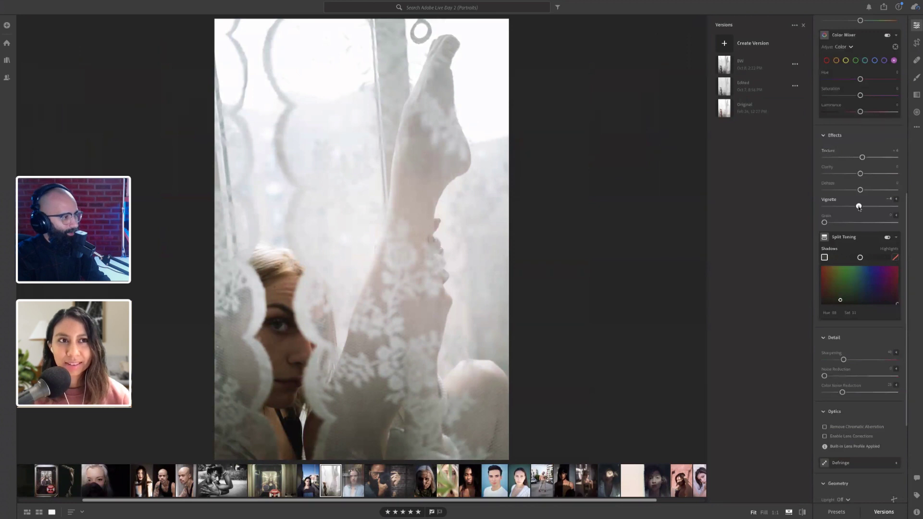
Step: Lift the black point of the color portrait's point curve slightly, and lower the whites to about -51
{"action": "scroll", "coordinate": [859, 208], "scroll_direction": "up", "scroll_amount": 8}
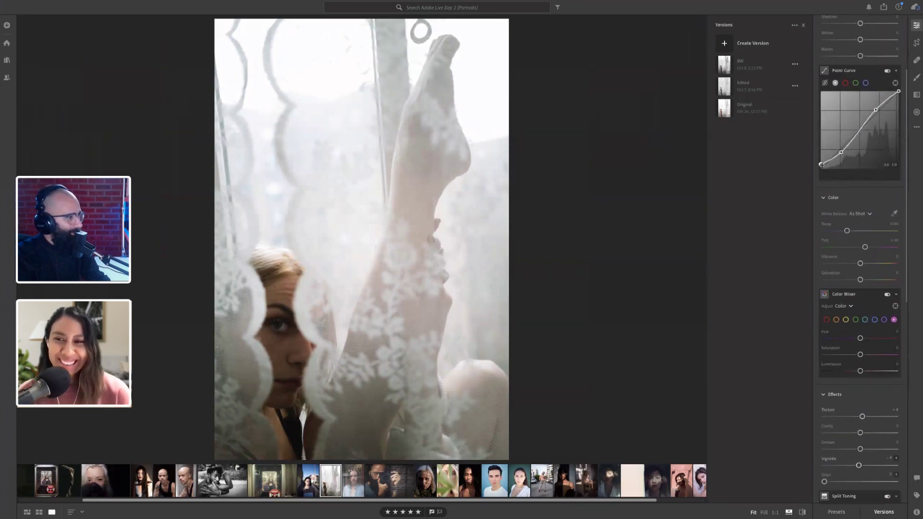
{"action": "left_click_drag", "start_coordinate": [822, 165], "coordinate": [820, 164]}
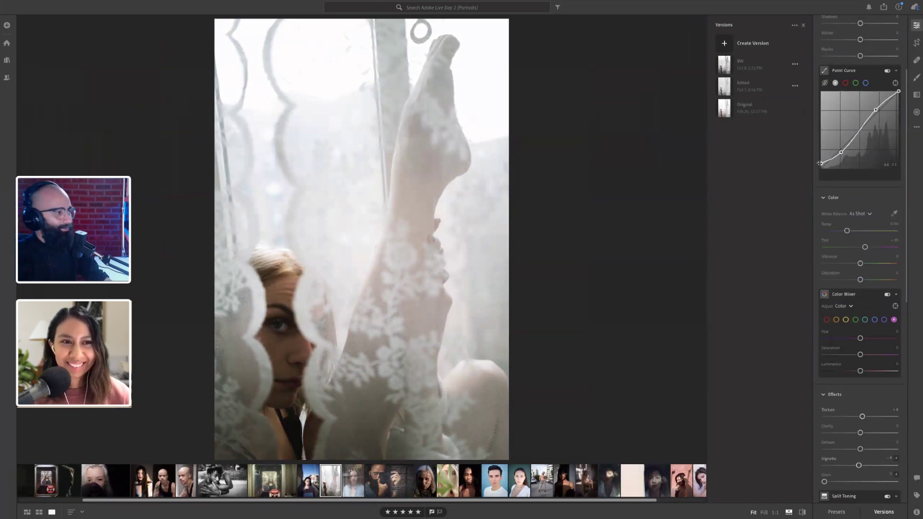
{"action": "scroll", "coordinate": [860, 105], "scroll_direction": "up", "scroll_amount": 2}
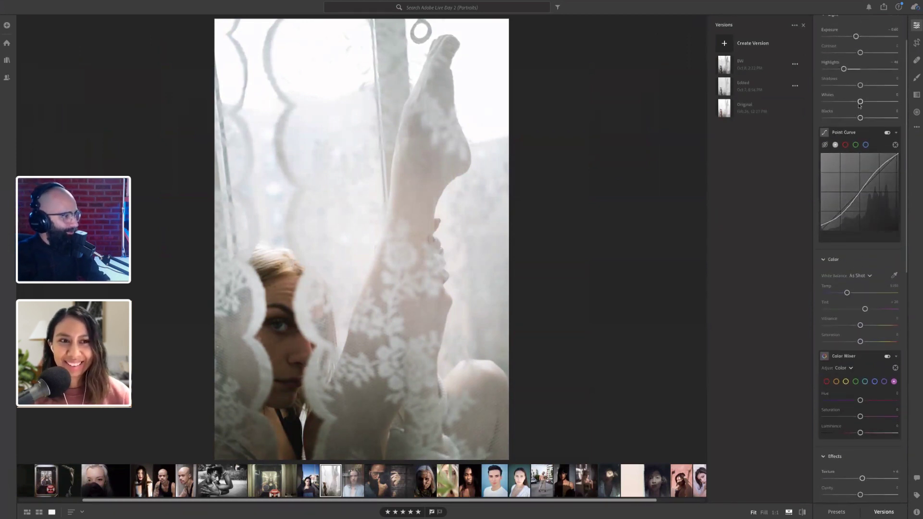
{"action": "left_click_drag", "start_coordinate": [860, 105], "coordinate": [842, 106]}
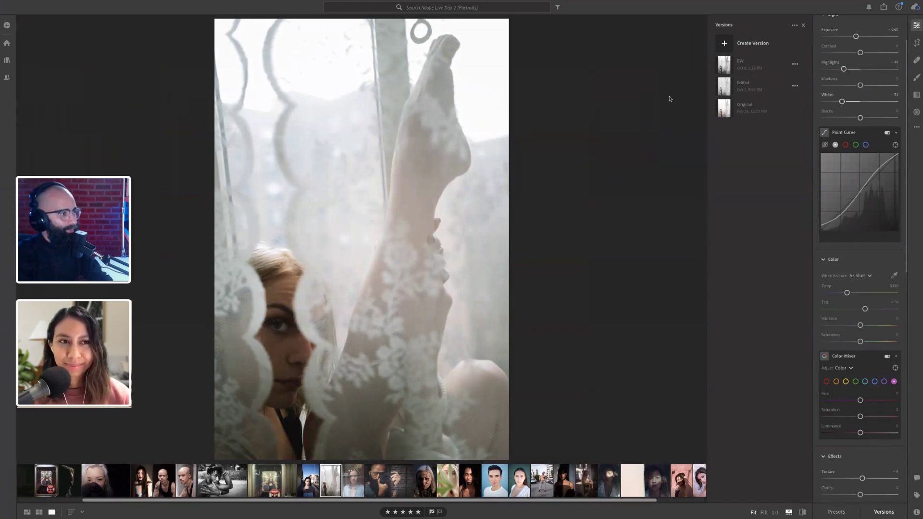
Step: Save the toned color edit as a new version of the photo named FilmColor
{"action": "left_click", "coordinate": [724, 44]}
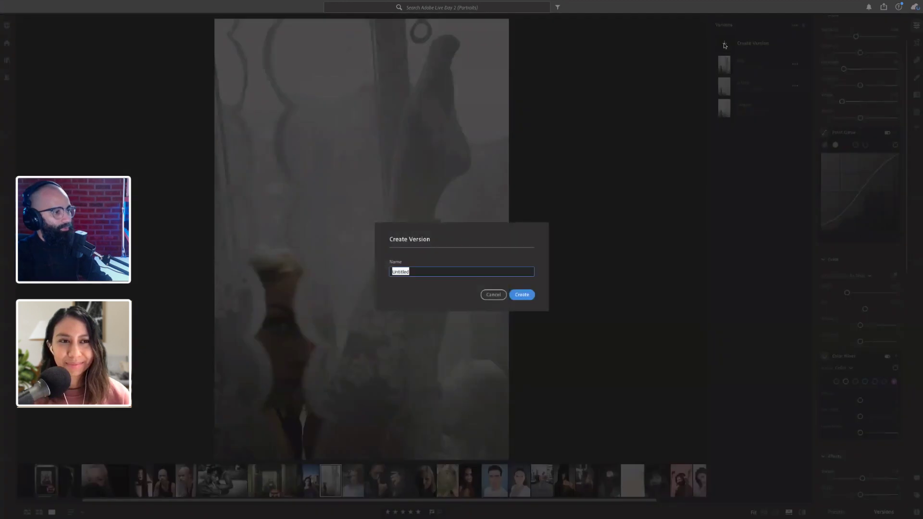
{"action": "type", "text": "Film"}
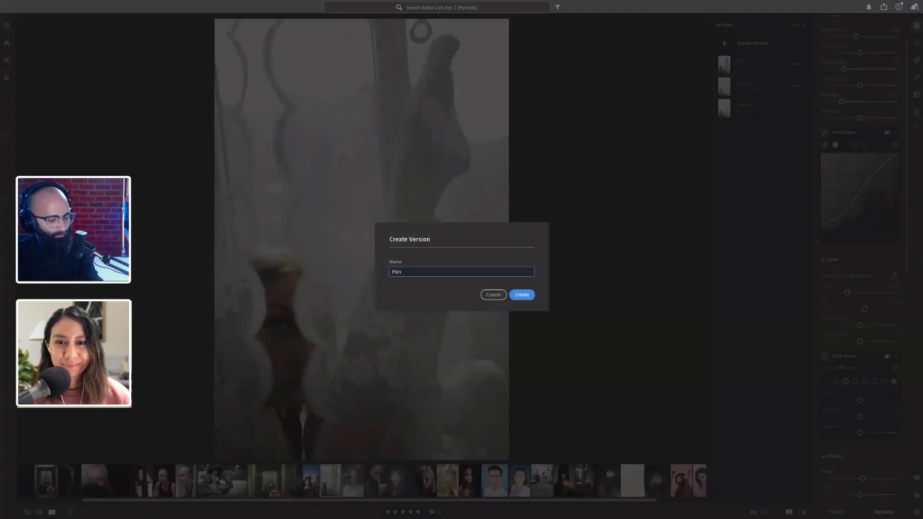
{"action": "type", "text": "Color"}
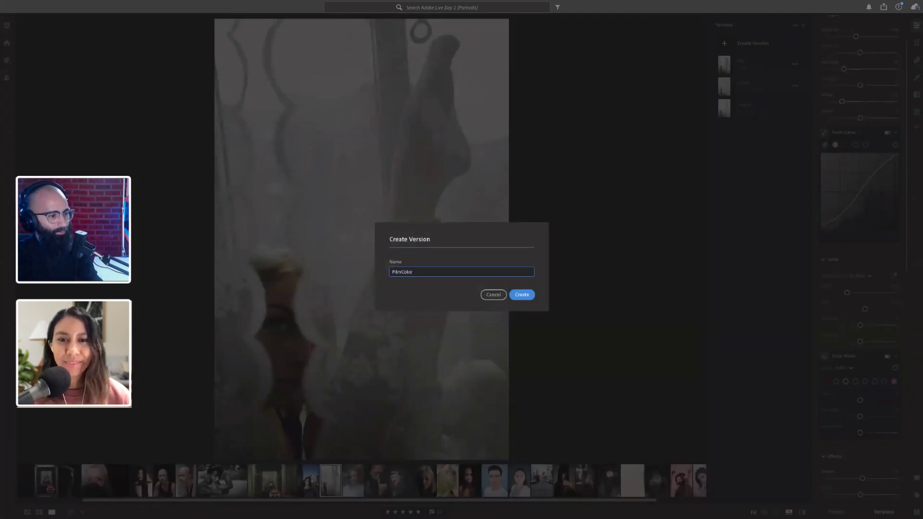
{"action": "key", "text": "Return"}
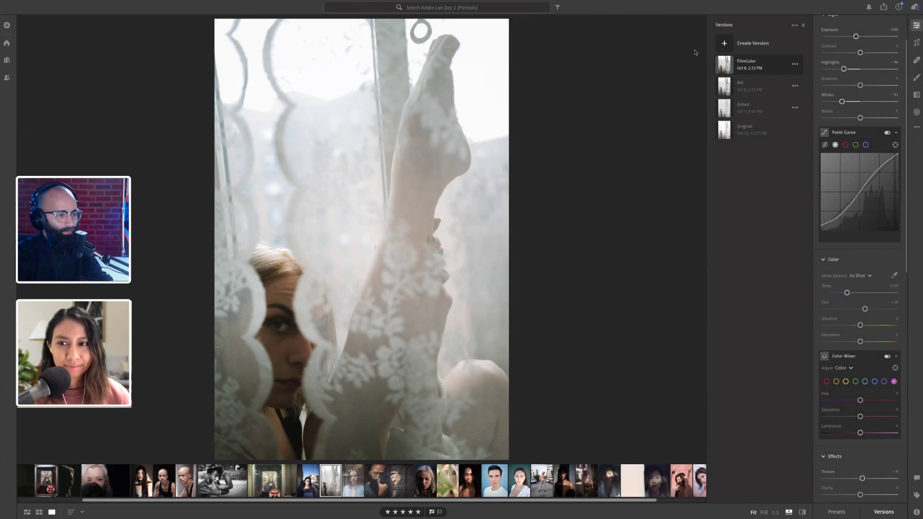
Step: Compare the BW and FilmColor versions of the portrait by switching between them, ending on FilmColor
{"action": "left_click", "coordinate": [731, 86]}
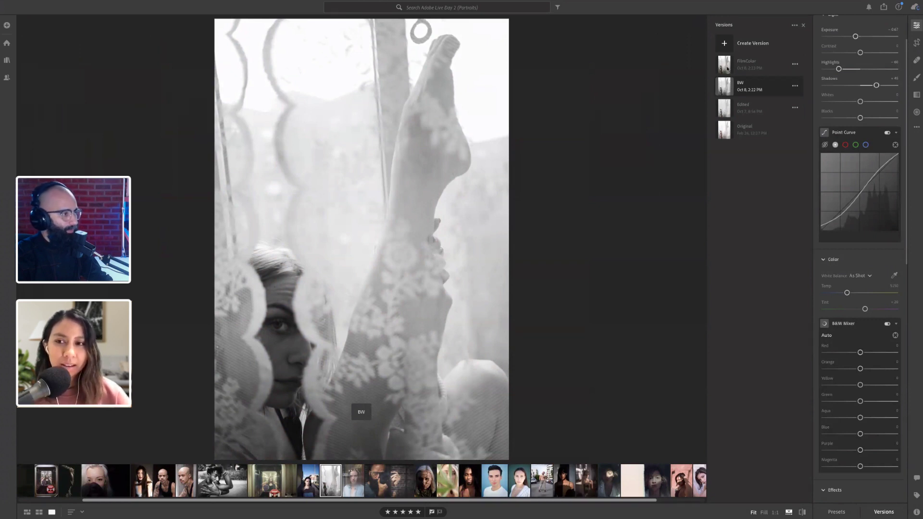
{"action": "left_click", "coordinate": [727, 67]}
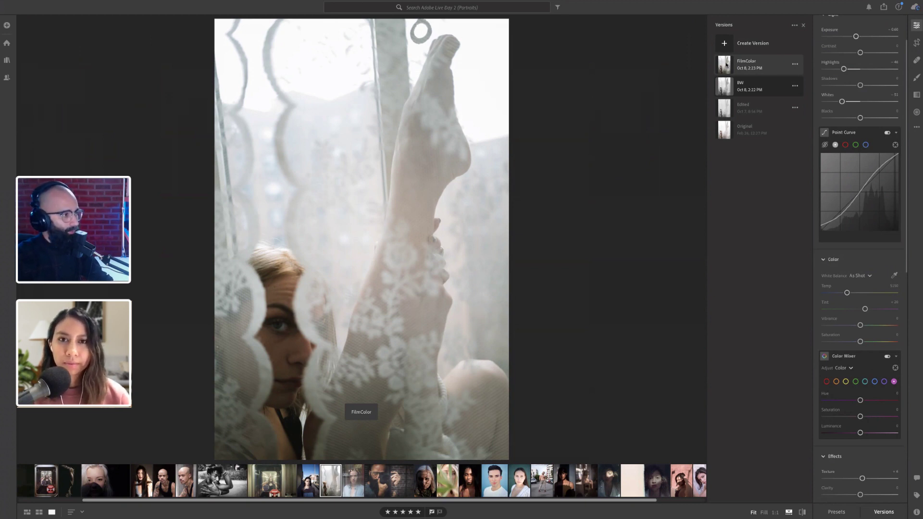
{"action": "left_click", "coordinate": [725, 89]}
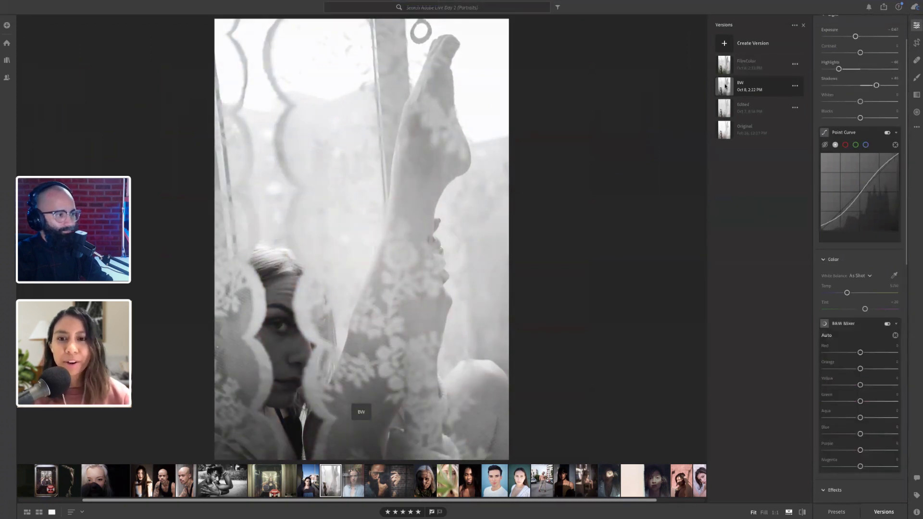
{"action": "left_click", "coordinate": [724, 67]}
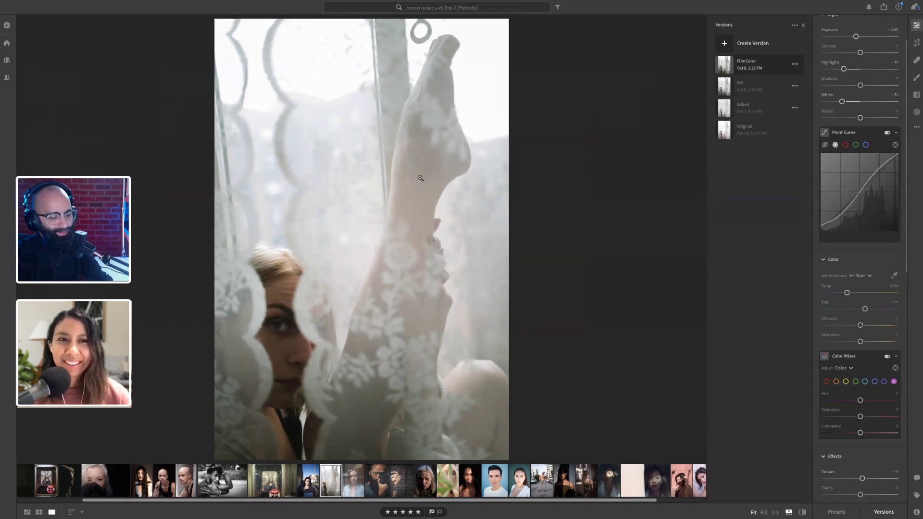
Step: View the FilmColor portrait full screen, and reopen it from the photo grid with its edit settings and saved versions shown
{"action": "key", "text": "f"}
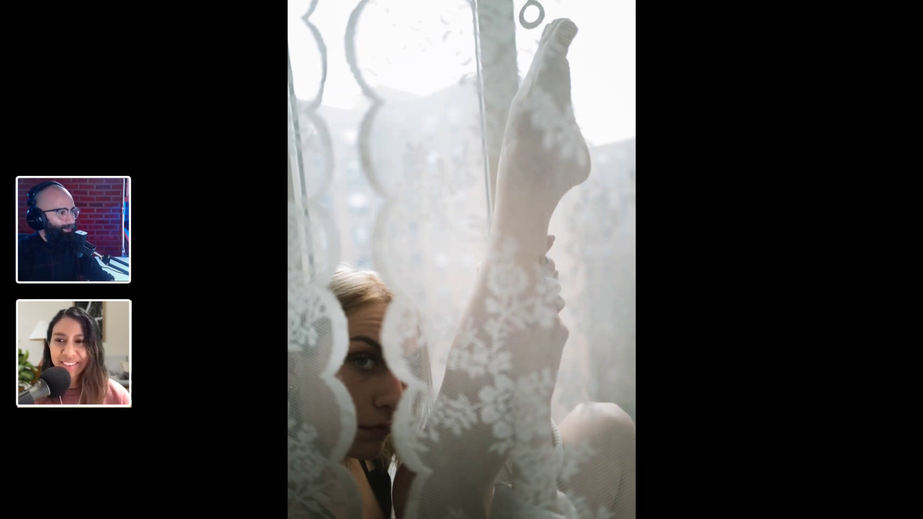
{"action": "left_click", "coordinate": [481, 168]}
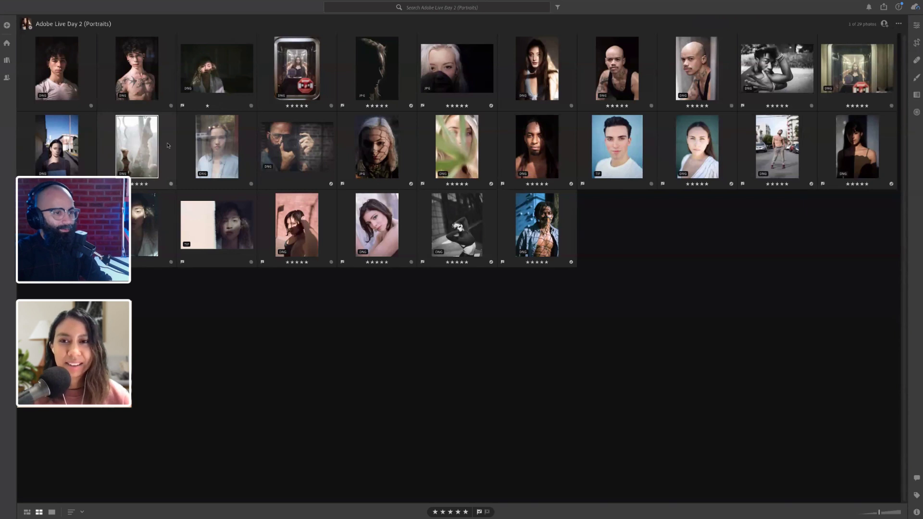
{"action": "double_click", "coordinate": [136, 143]}
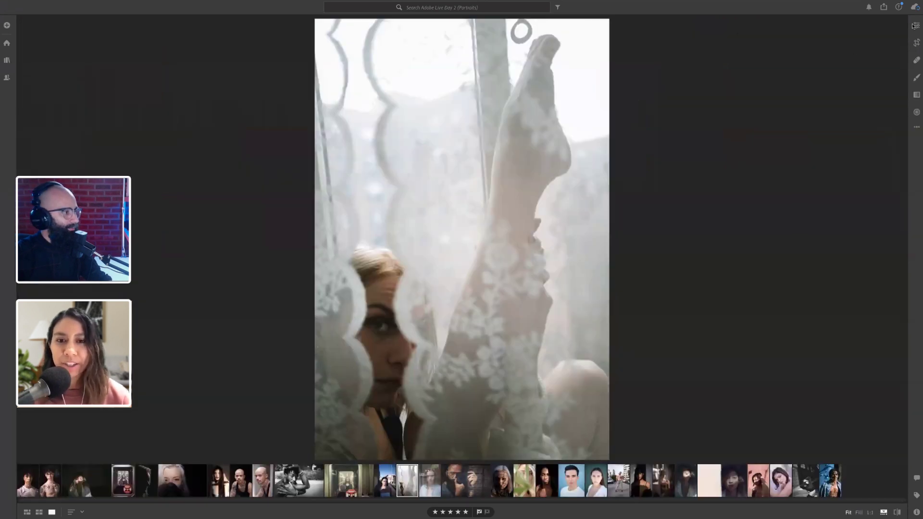
{"action": "left_click", "coordinate": [916, 26]}
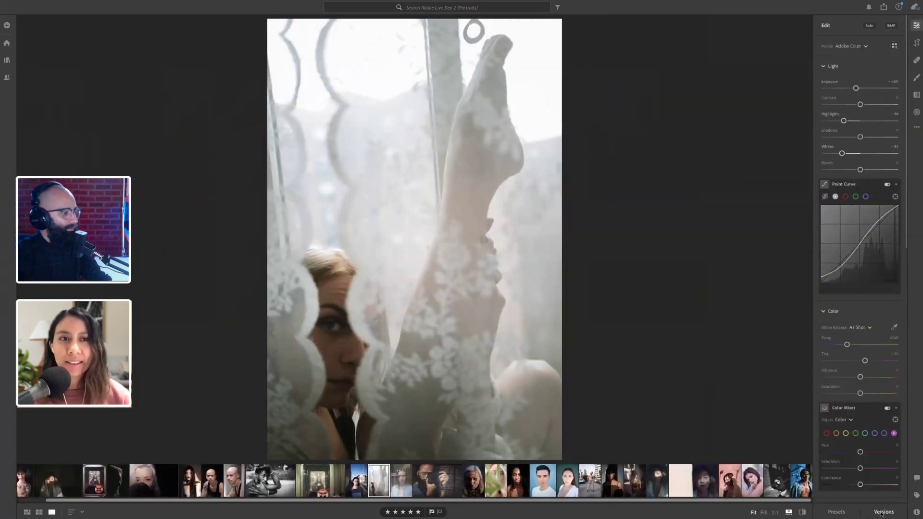
{"action": "left_click", "coordinate": [883, 512]}
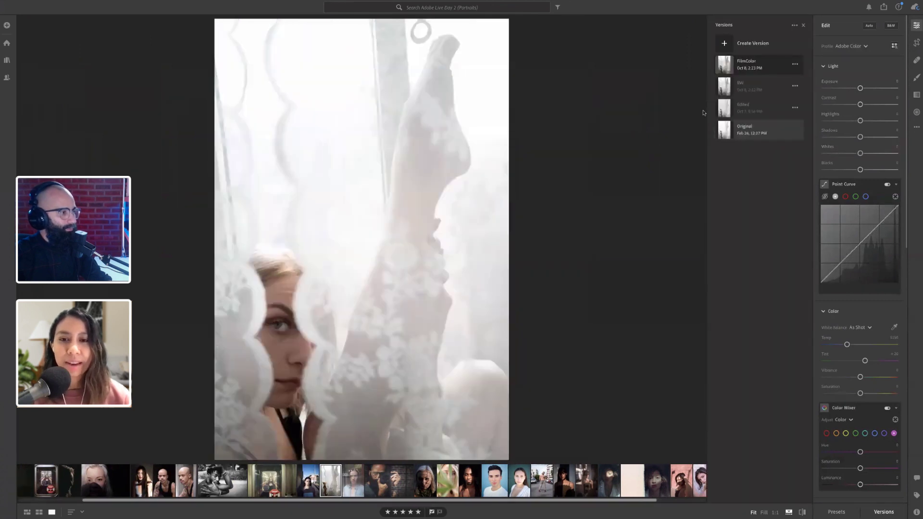
Step: Alternate between the portrait's BW and FilmColor versions to compare the two looks, ending on BW
{"action": "left_click", "coordinate": [709, 91]}
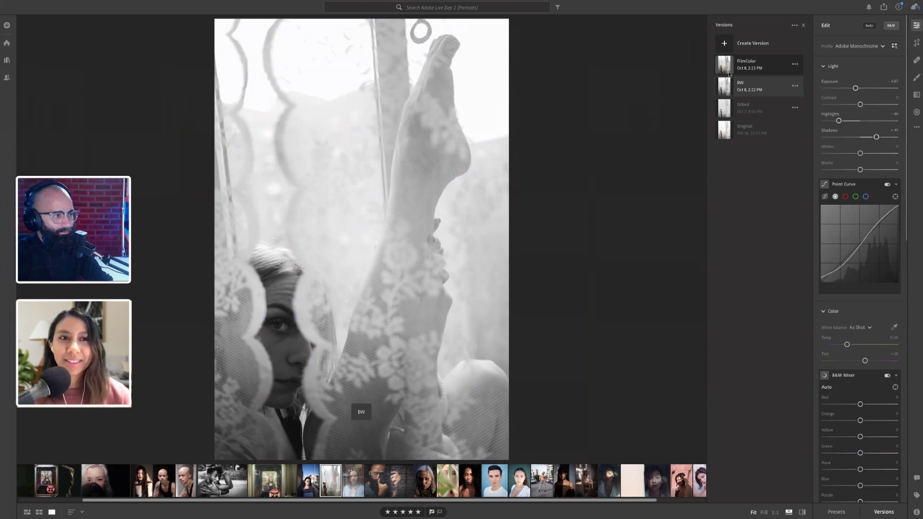
{"action": "left_click", "coordinate": [728, 66]}
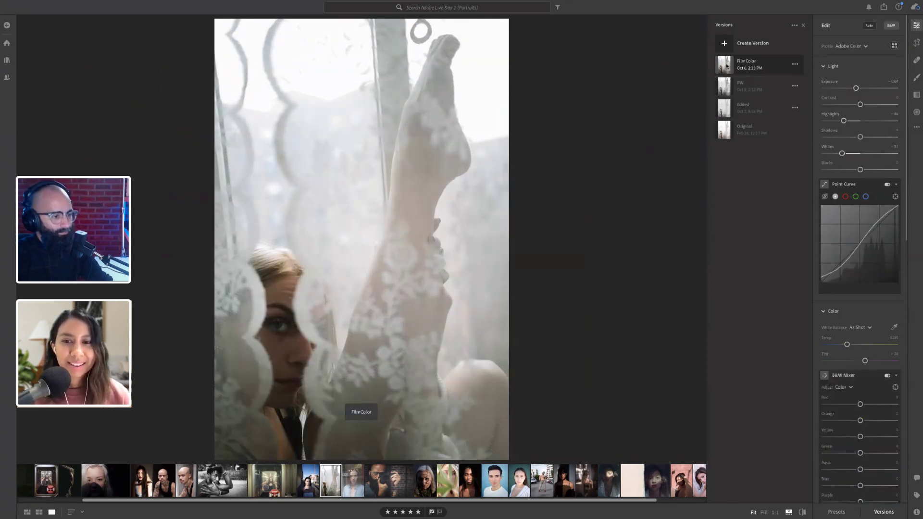
{"action": "left_click", "coordinate": [727, 83]}
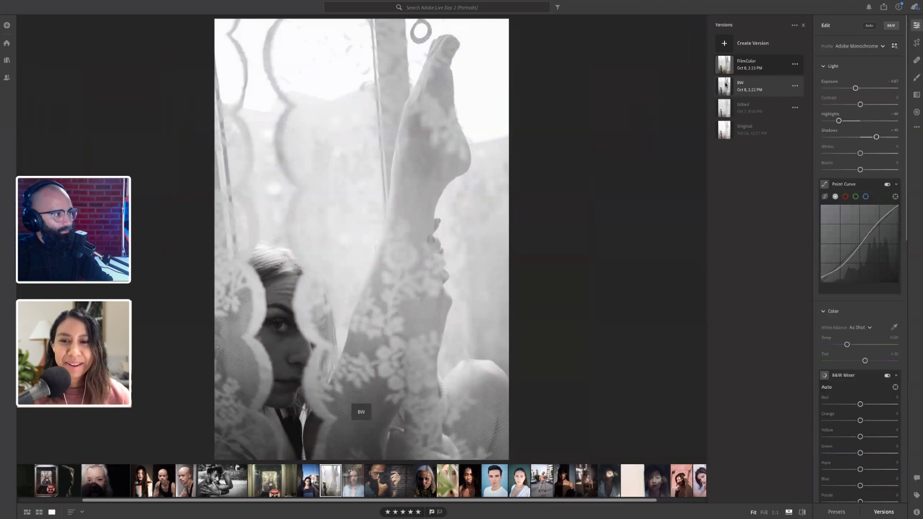
{"action": "left_click", "coordinate": [724, 65]}
{"action": "left_click", "coordinate": [724, 81]}
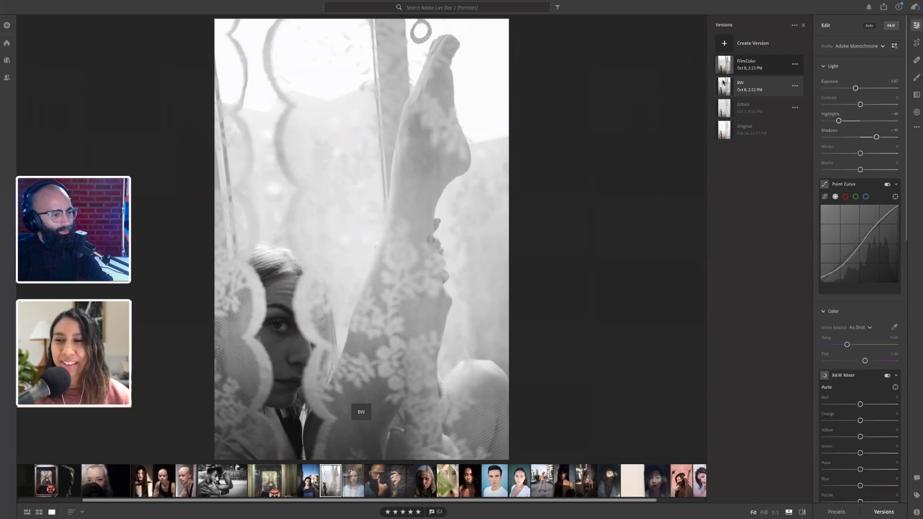
{"action": "left_click", "coordinate": [723, 81]}
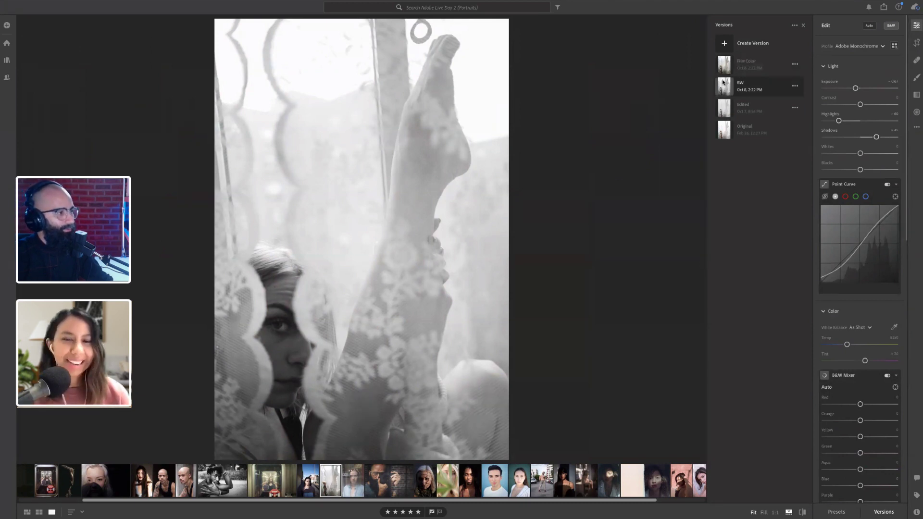